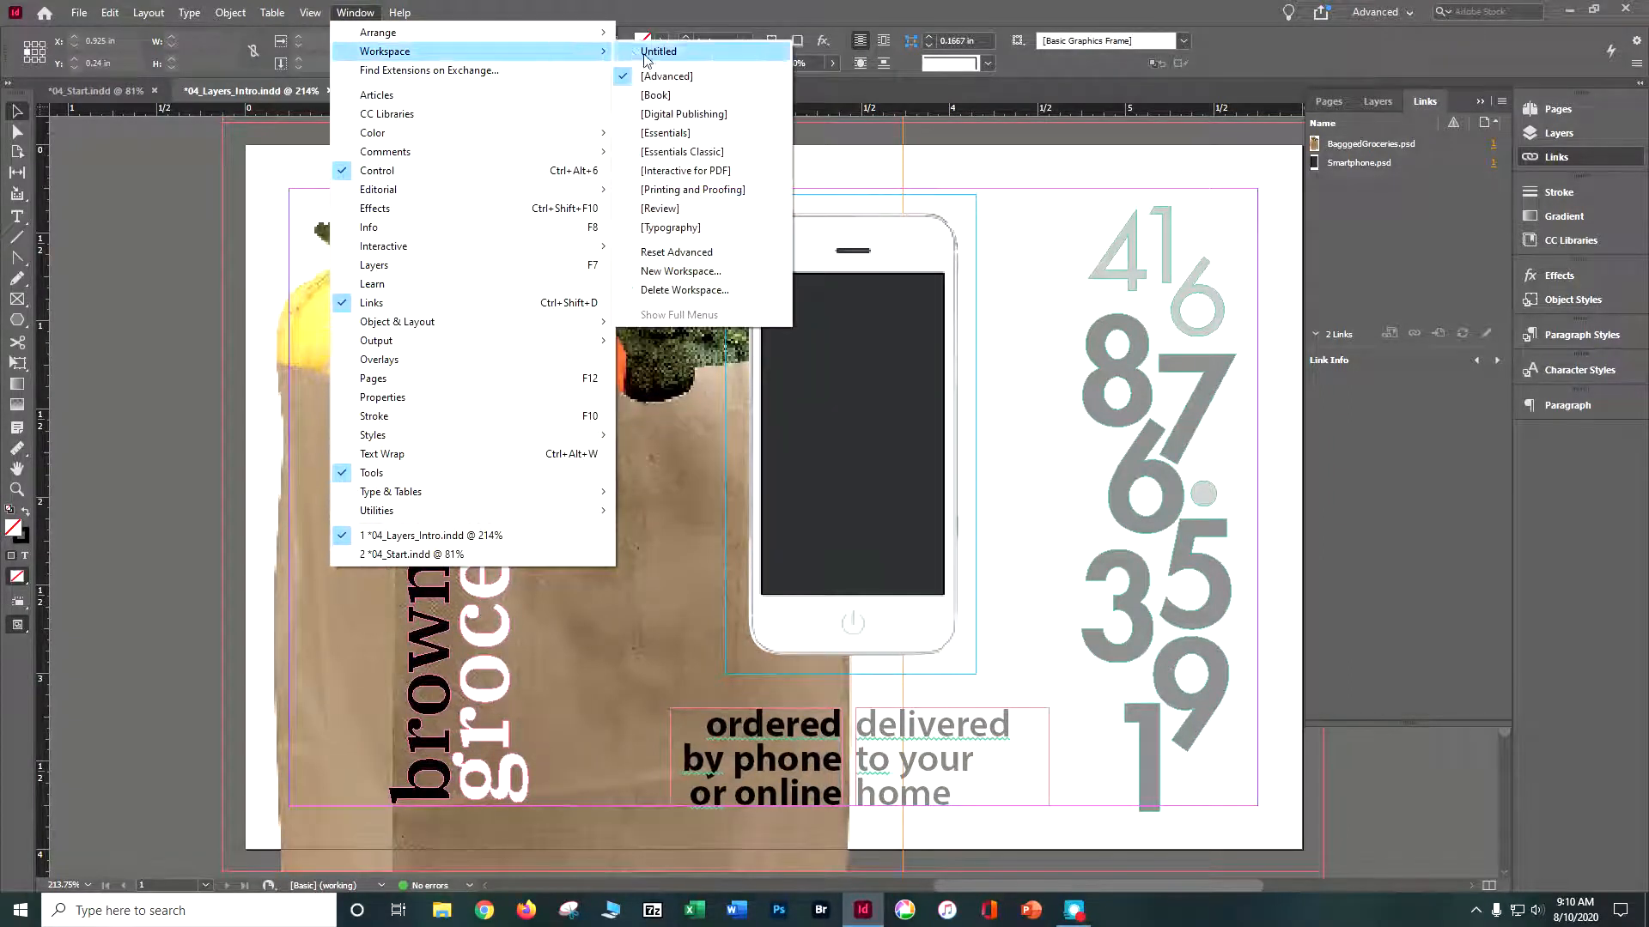
- Switch to the Advanced workspace and set the display performance to High Quality Display
left_click(652, 80)
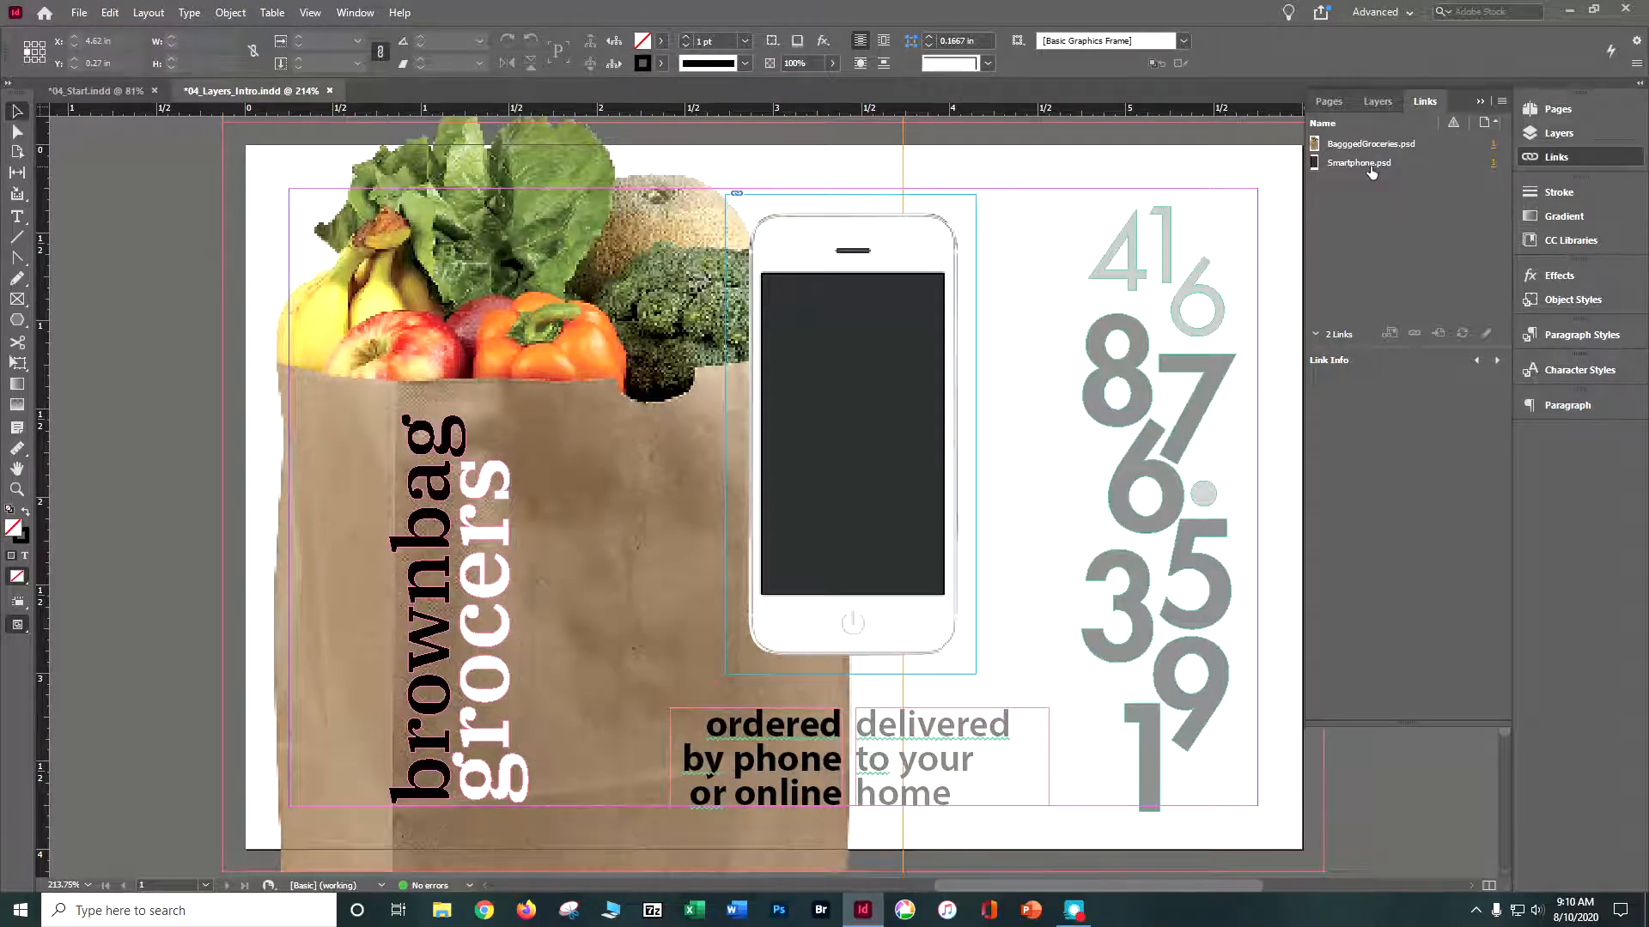
mouse_move(1370, 167)
left_click(309, 12)
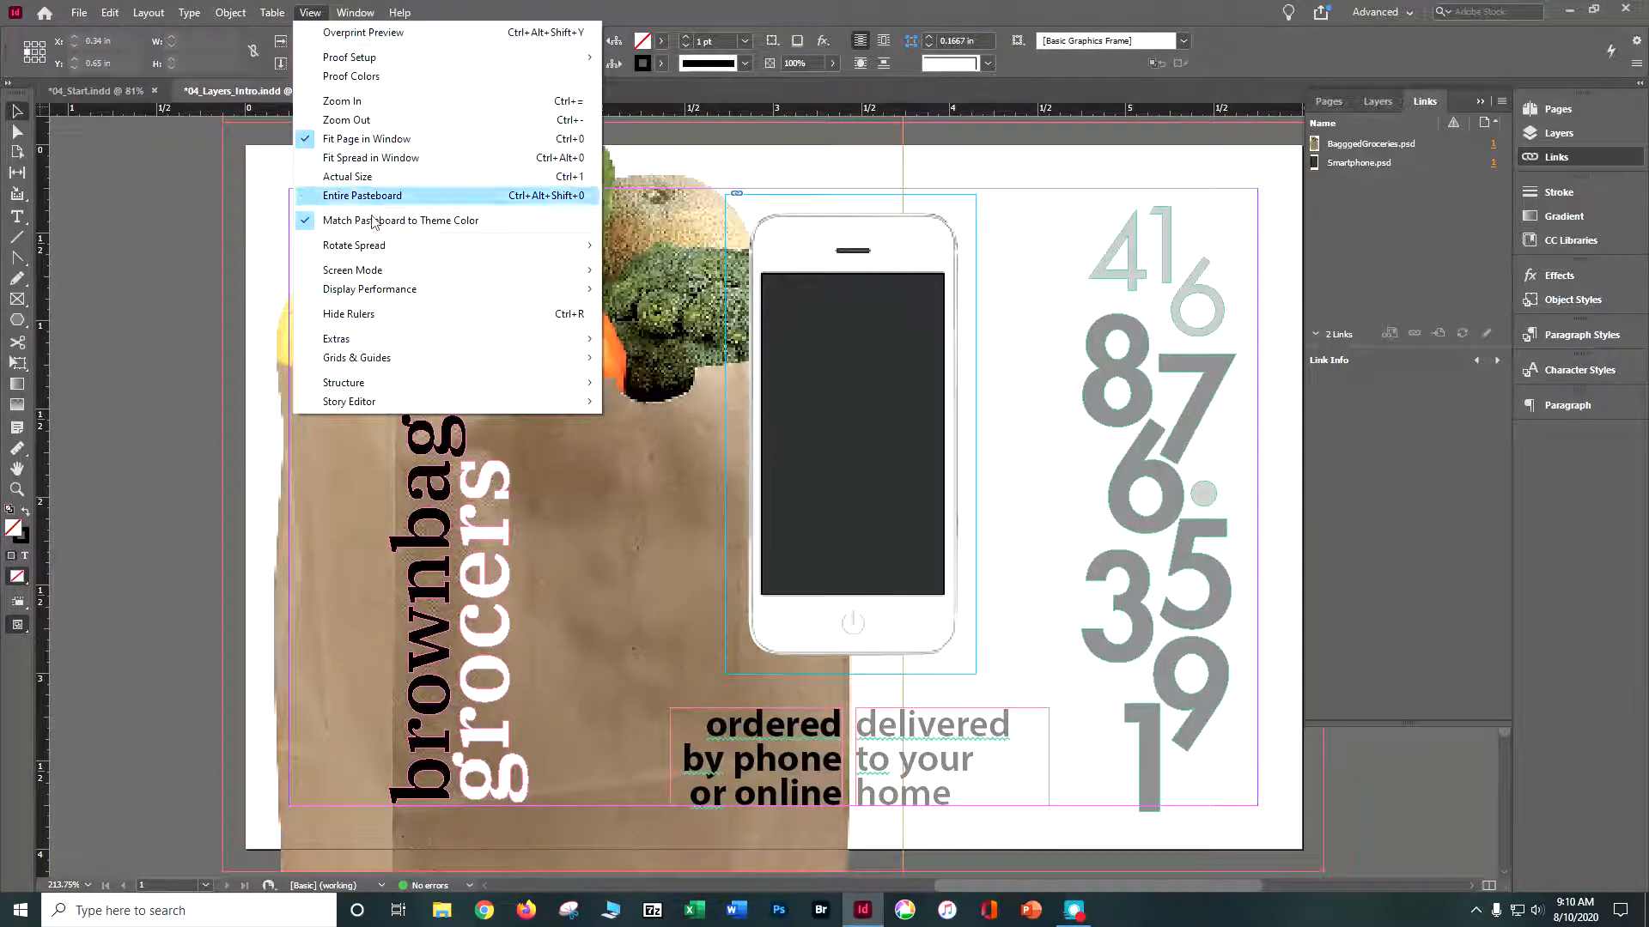
mouse_move(516, 289)
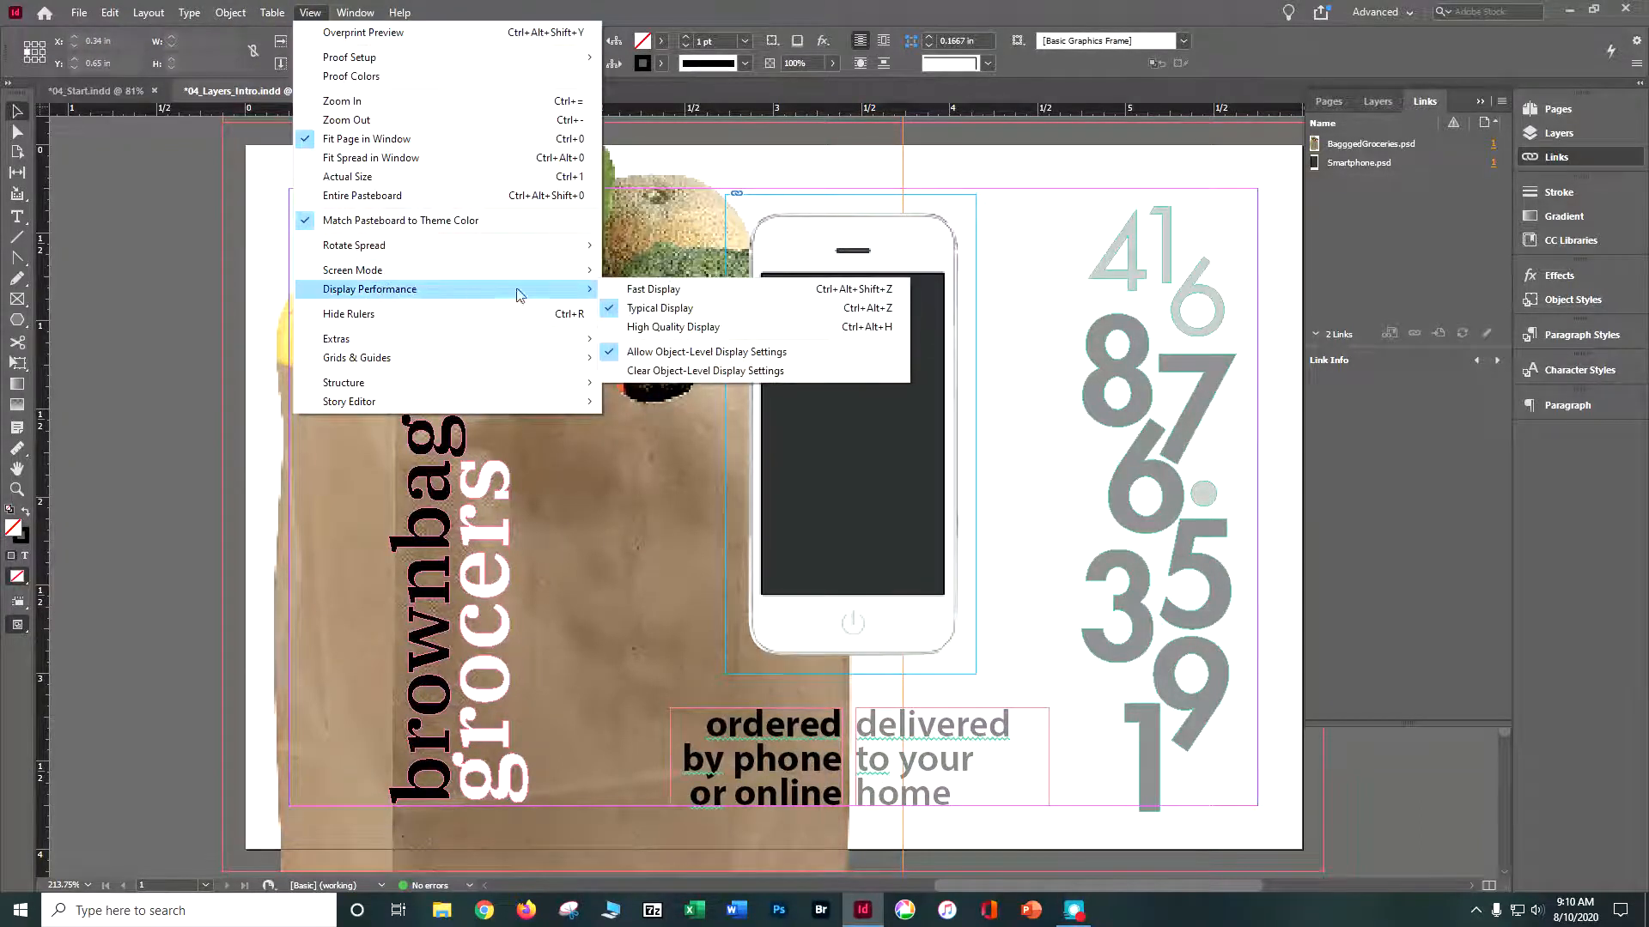
left_click(662, 327)
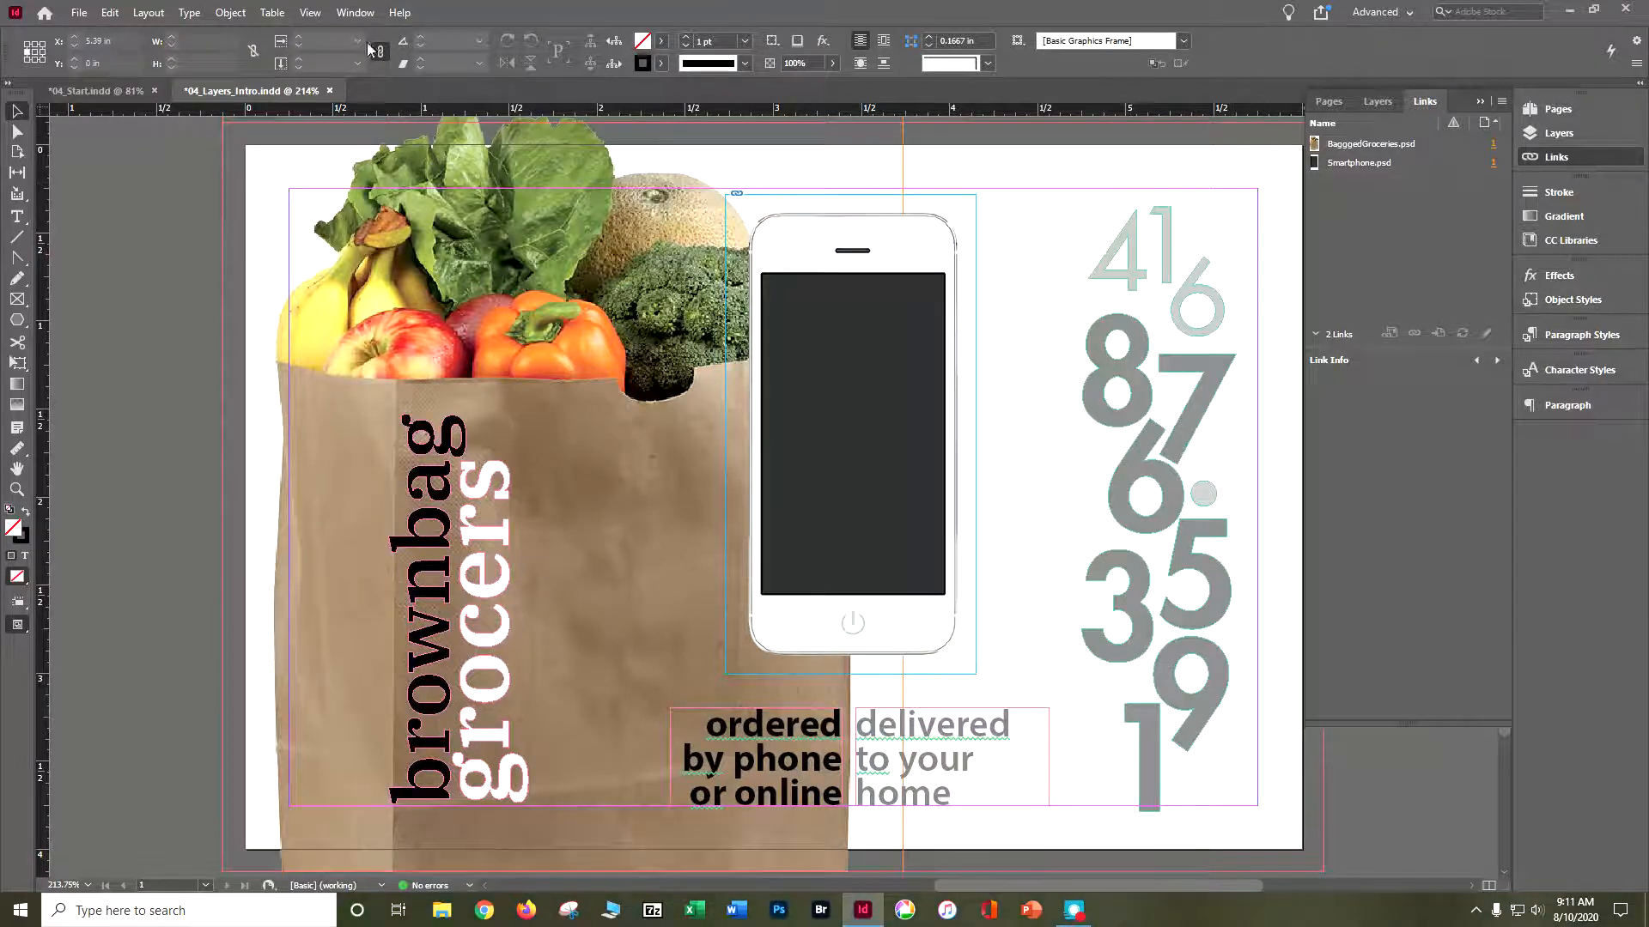
- Show the Layers panel and turn the visibility of the Type and Phone Photo layers off and back on
left_click(359, 15)
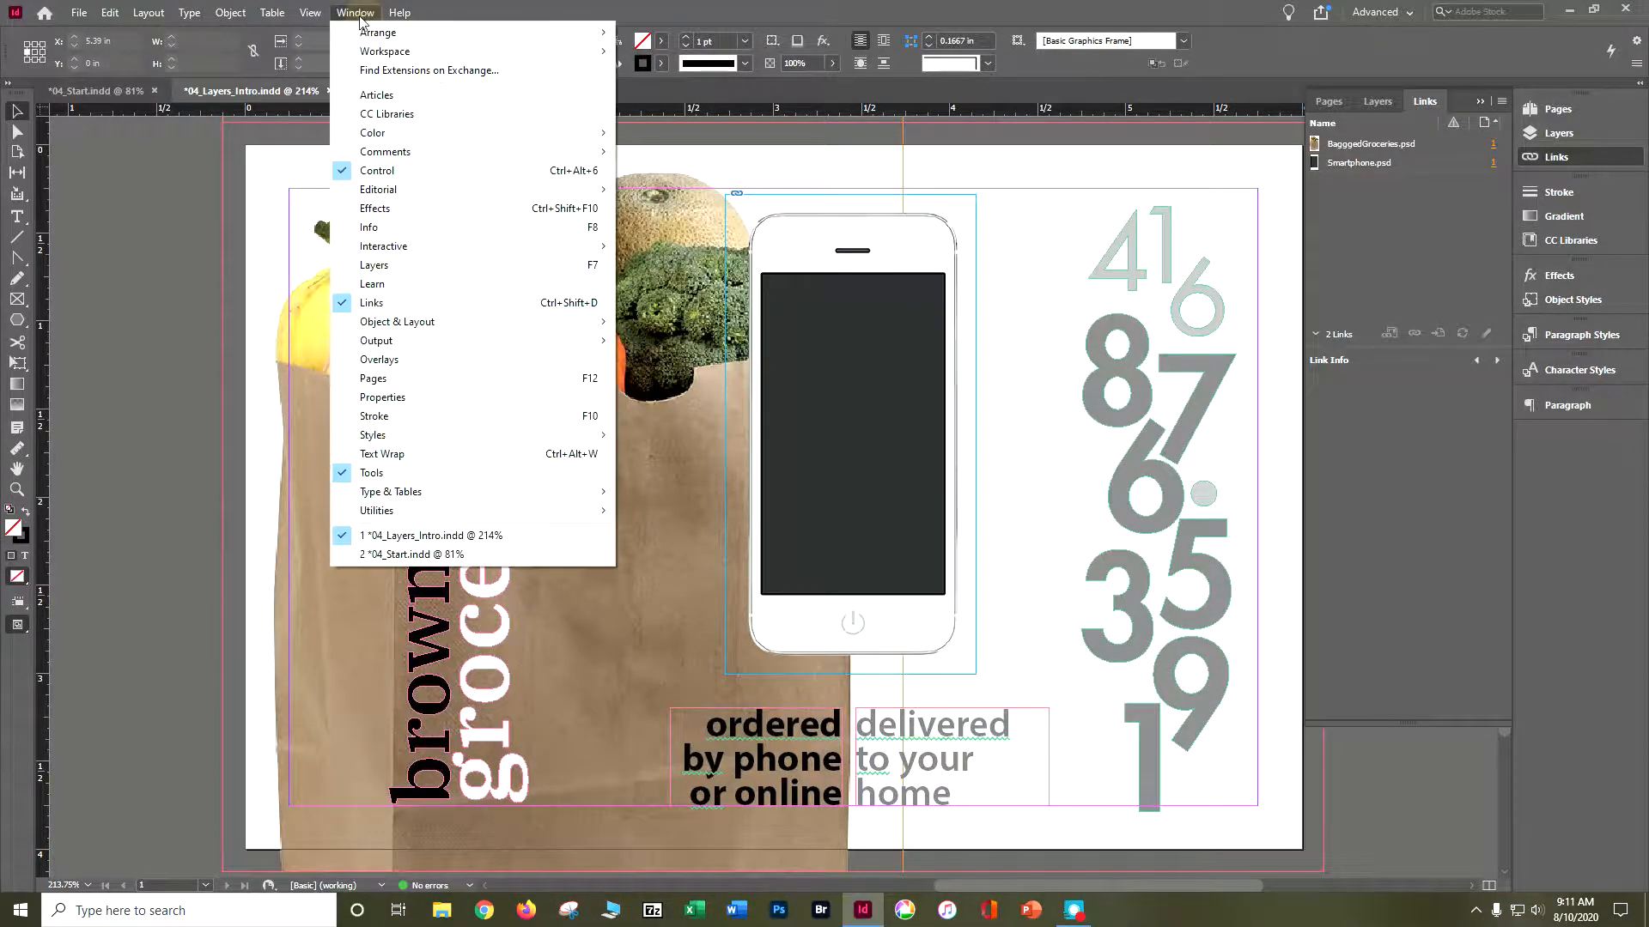
left_click(421, 265)
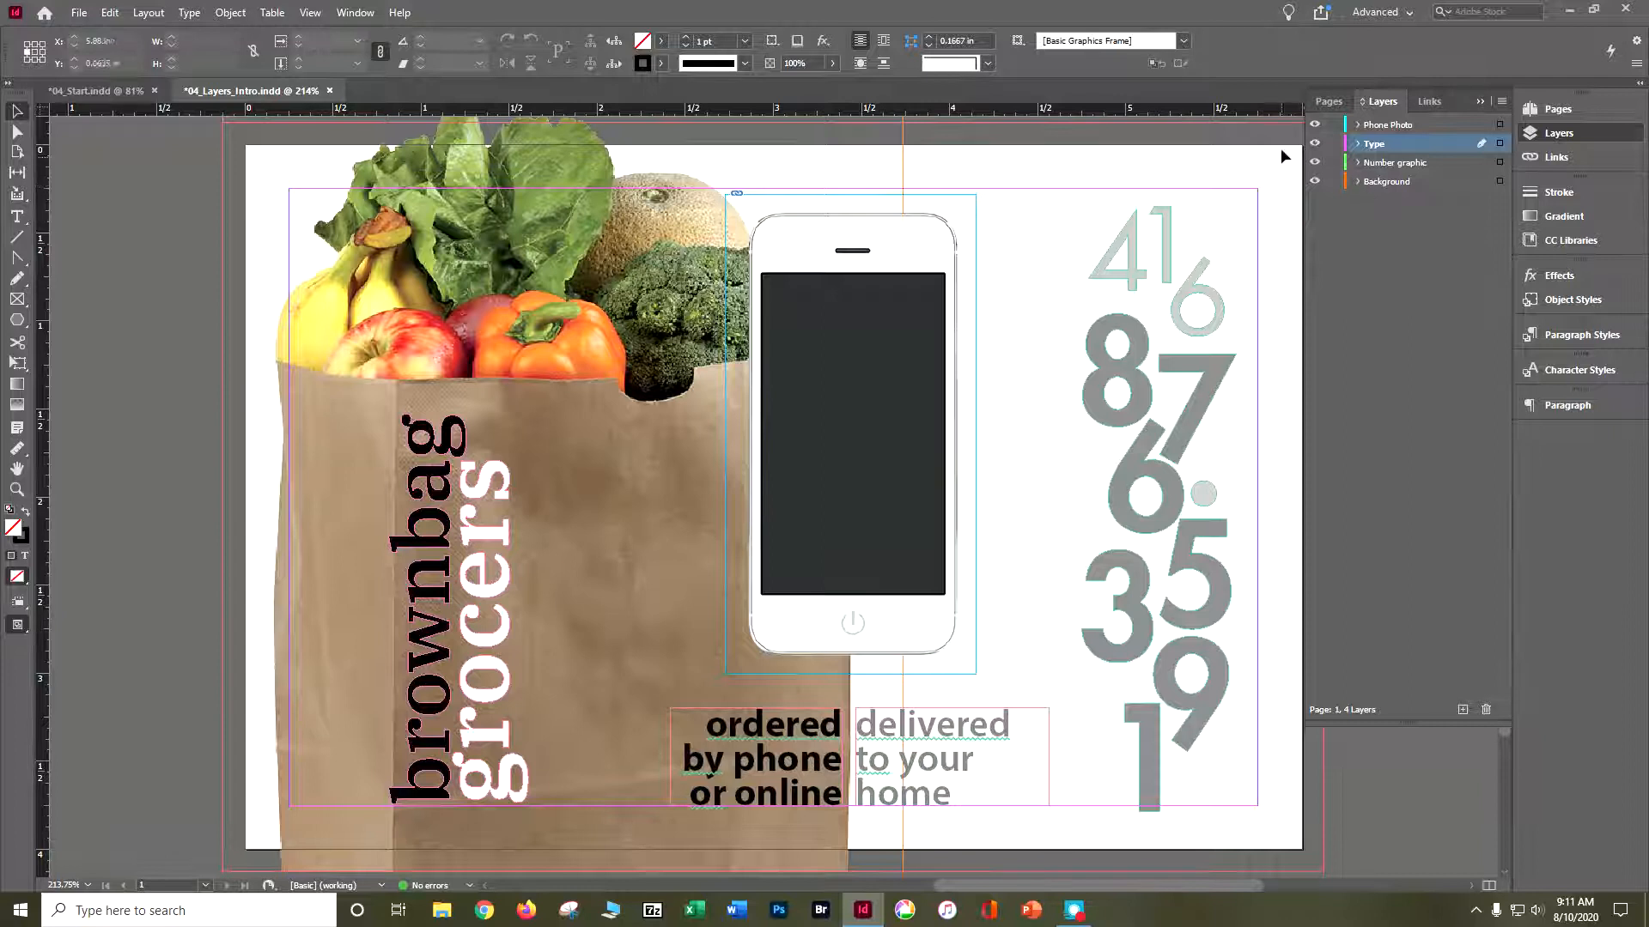
left_click(1313, 143)
left_click(1312, 143)
left_click(1315, 125)
left_click(1315, 125)
- Select all objects on the Type layer and inspect its list of contents, collapsing the list again
left_click(1498, 144)
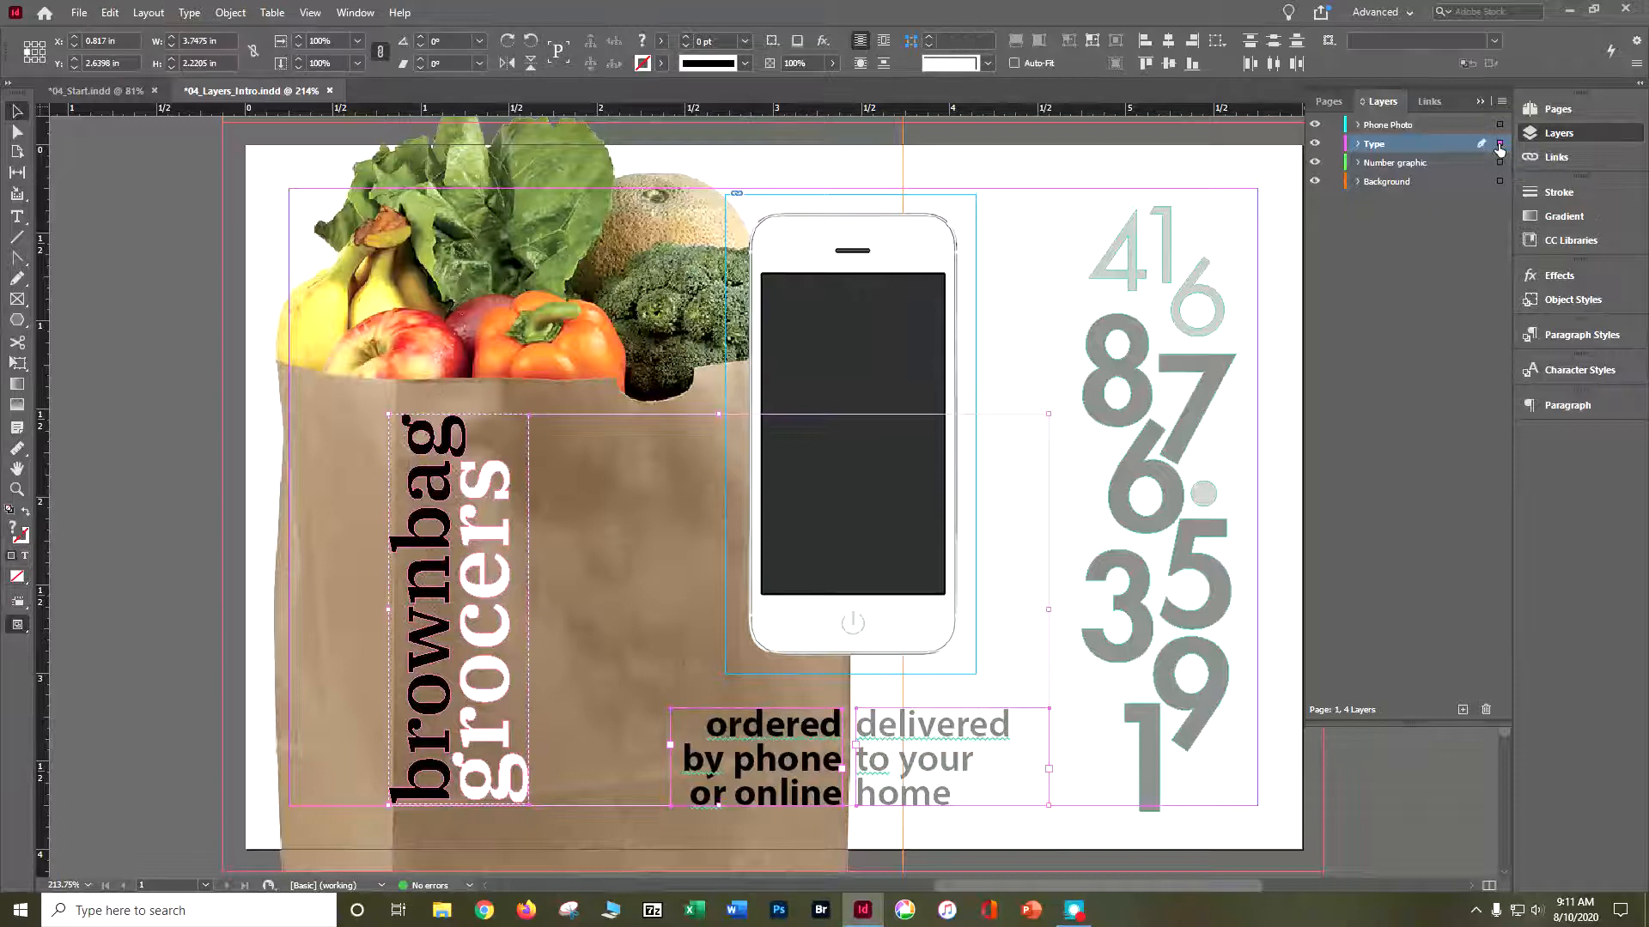
left_click(1359, 144)
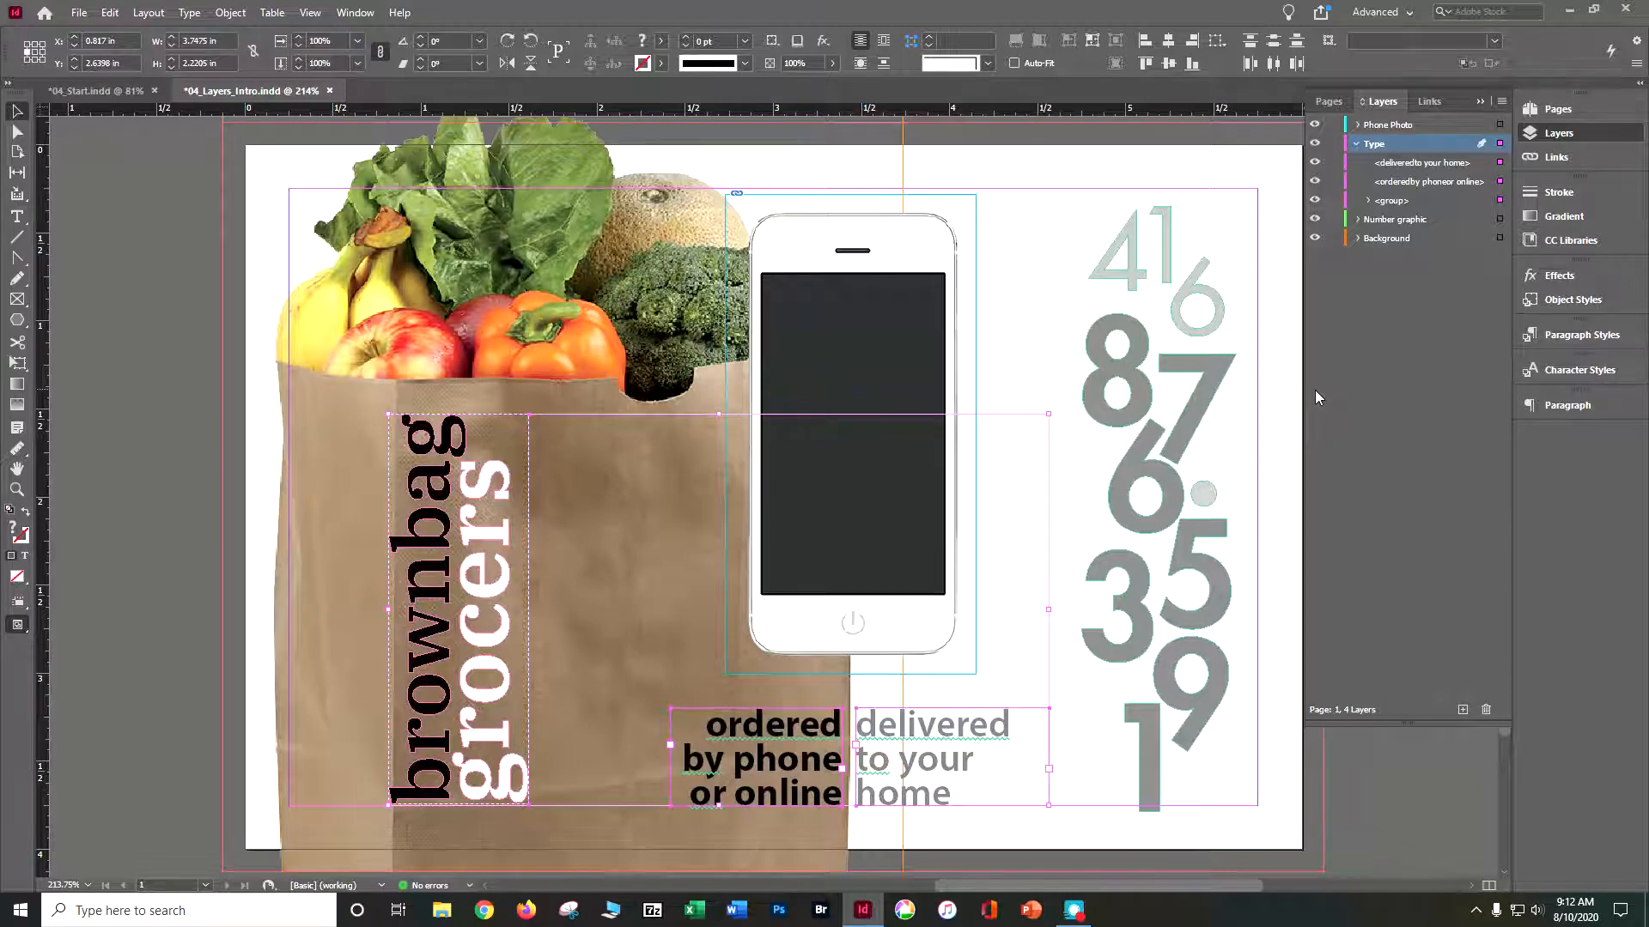
left_click(1354, 146)
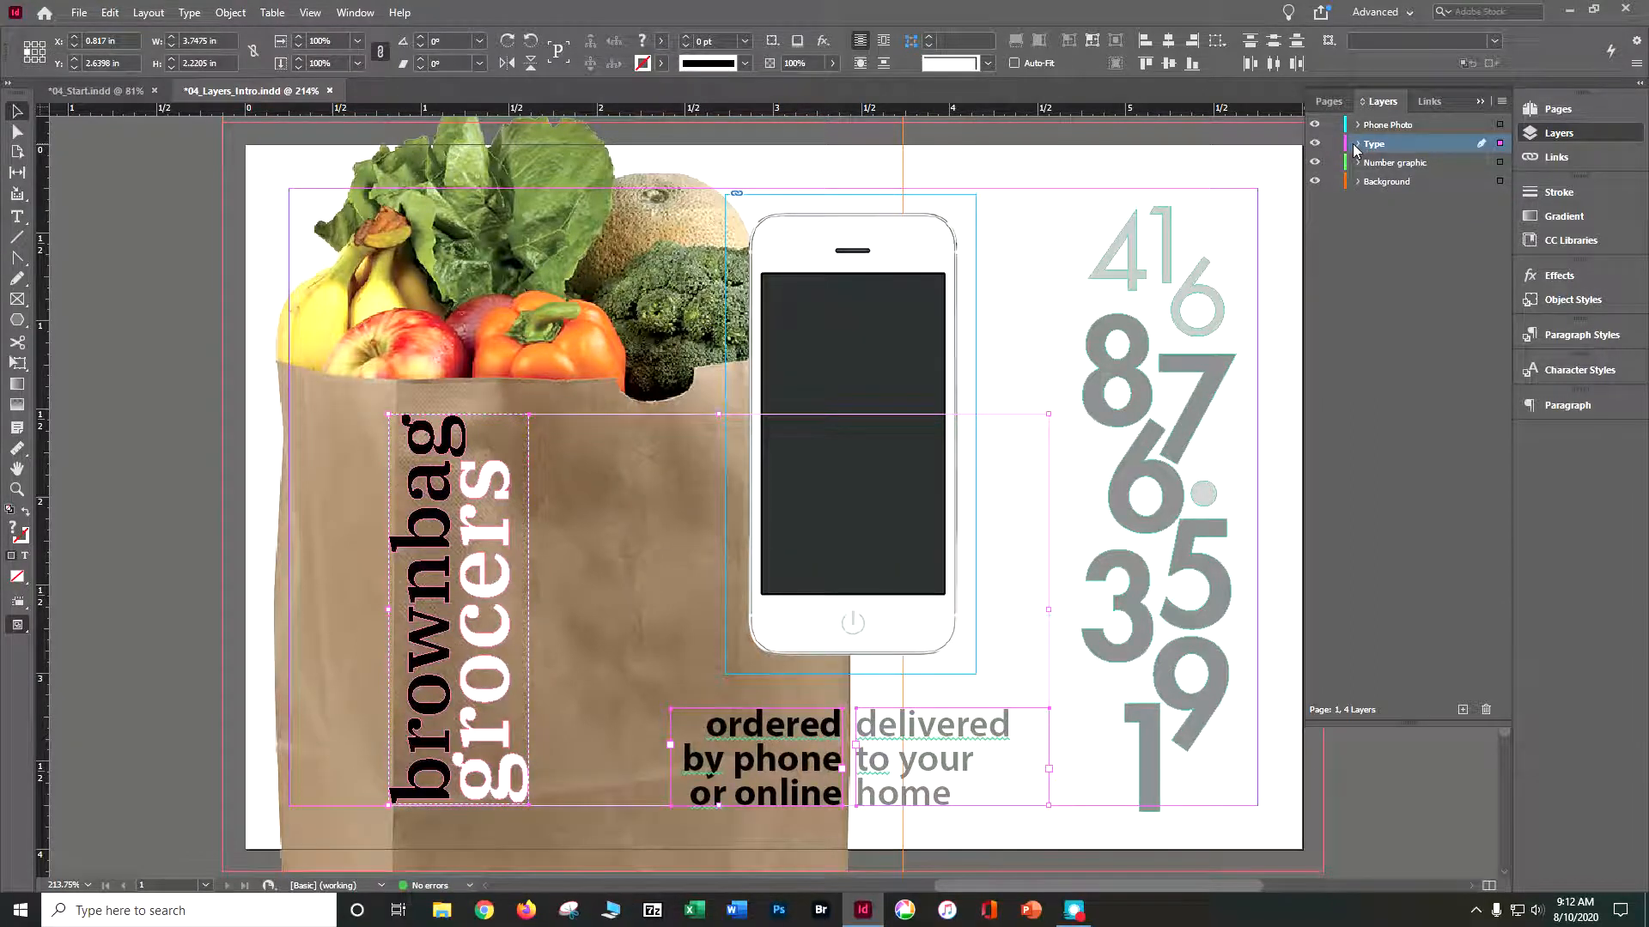
- Try the Type layer below Background, and finish with Type on top of the layer stack and Phone Photo at its bottom
left_click_drag(1377, 199, 1379, 192)
left_click(562, 494)
left_click(562, 494)
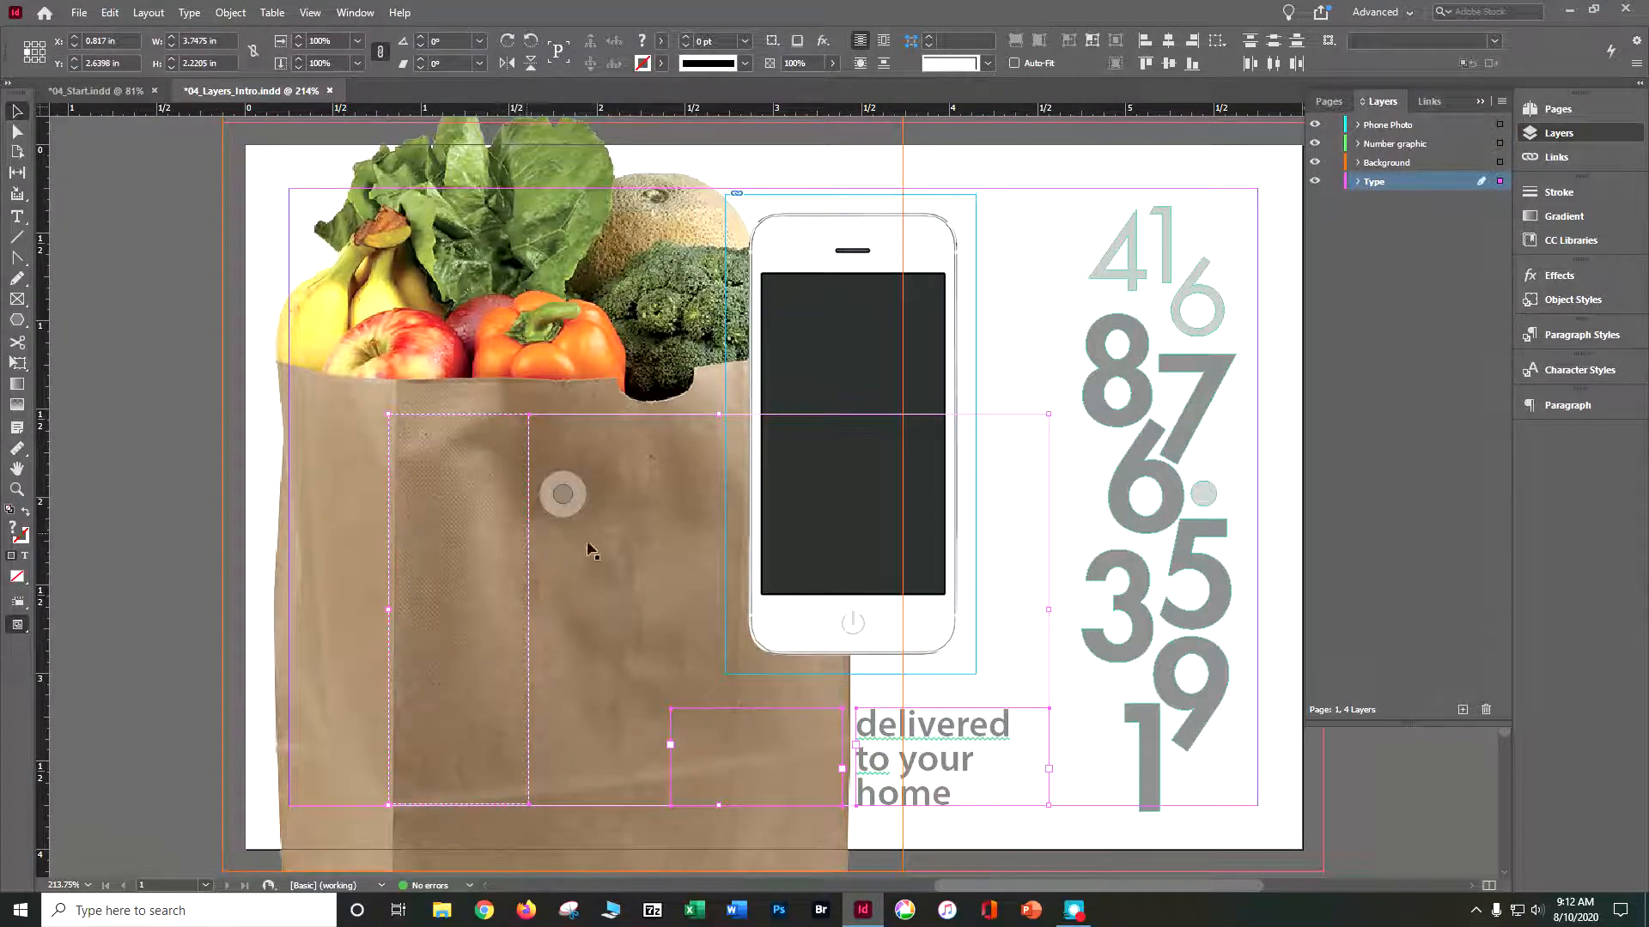
left_click(849, 434)
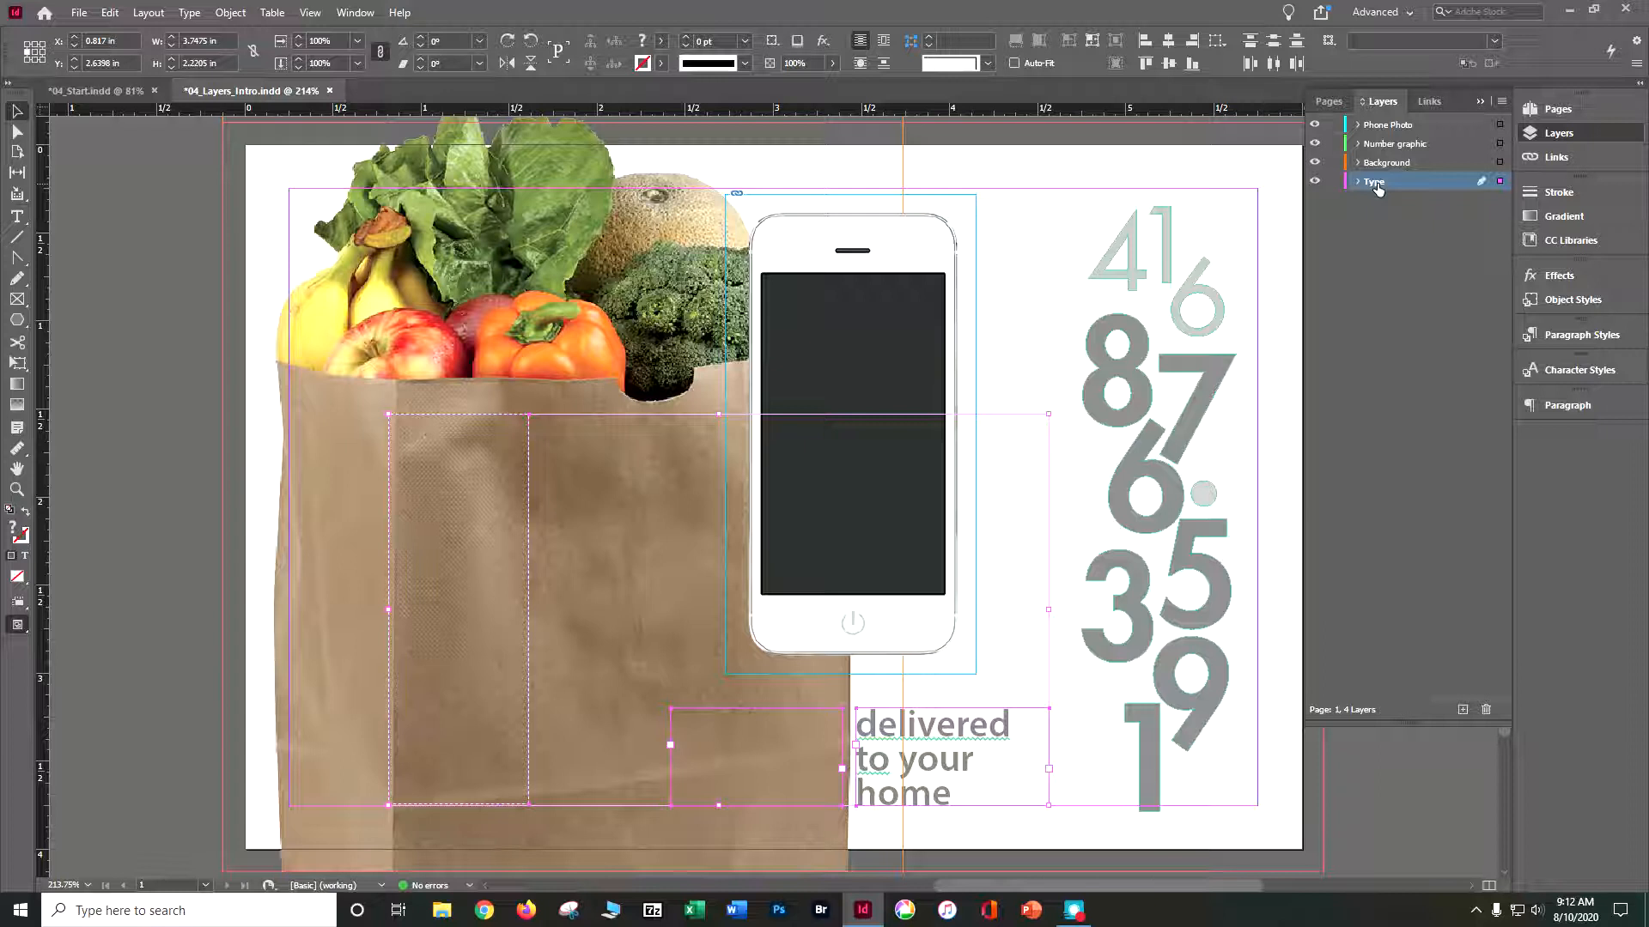
mouse_move(1376, 189)
left_mouse_down()
mouse_move(1388, 129)
mouse_move(1382, 193)
left_mouse_up()
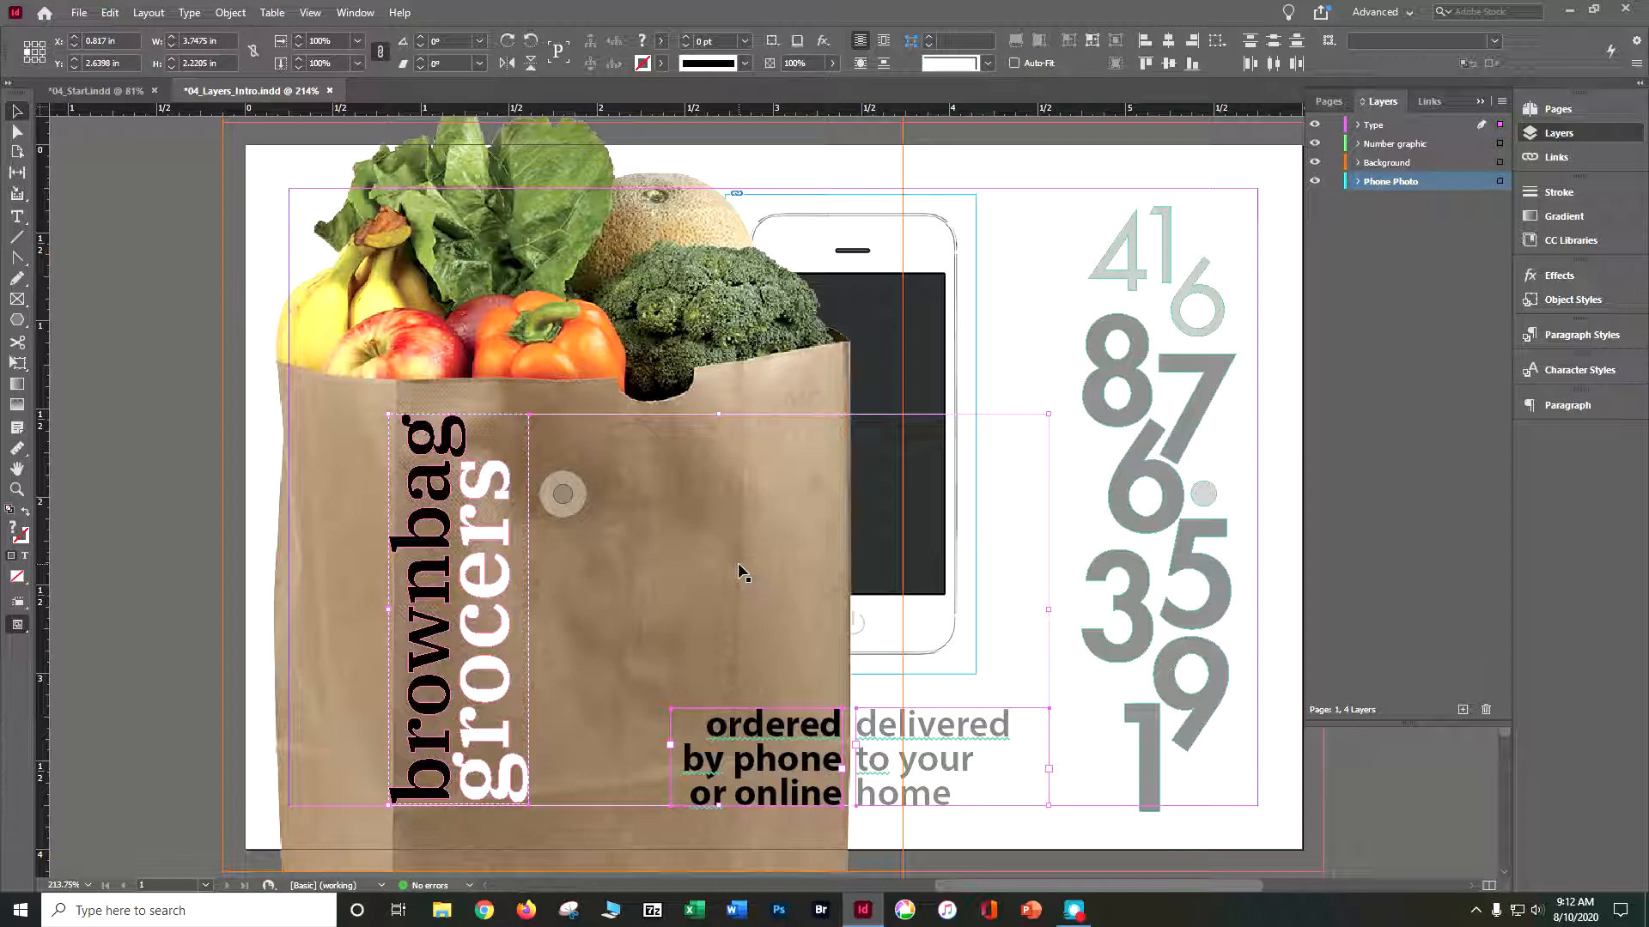
- Close 04_Layers_Intro.indd and save its changes
left_click(331, 90)
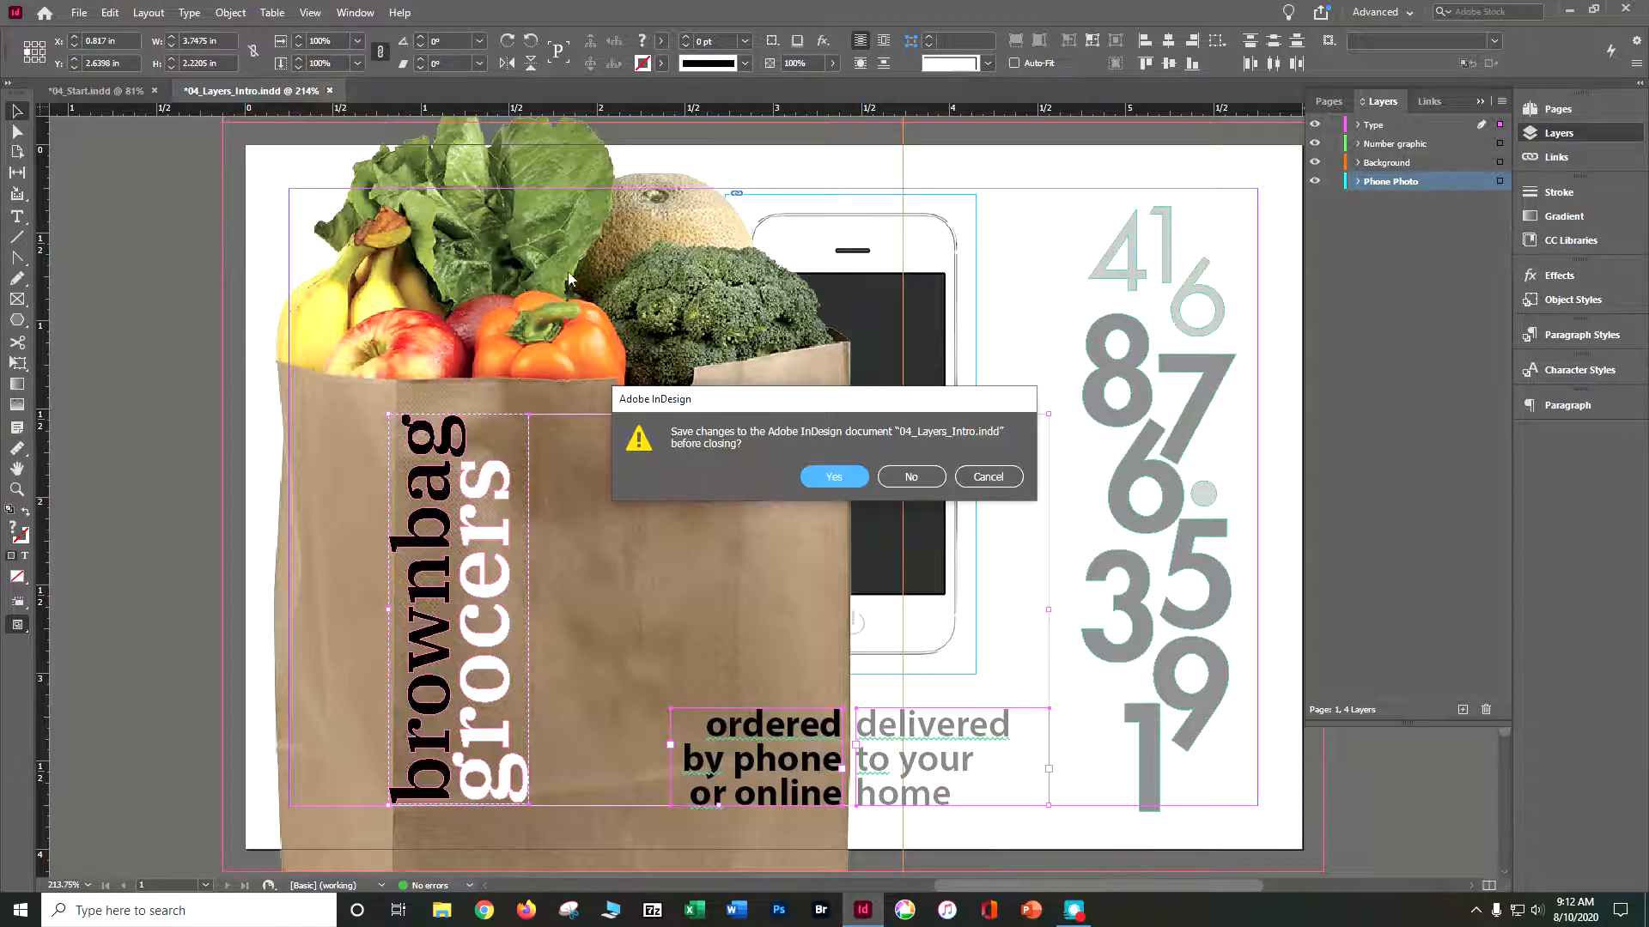
left_click(824, 476)
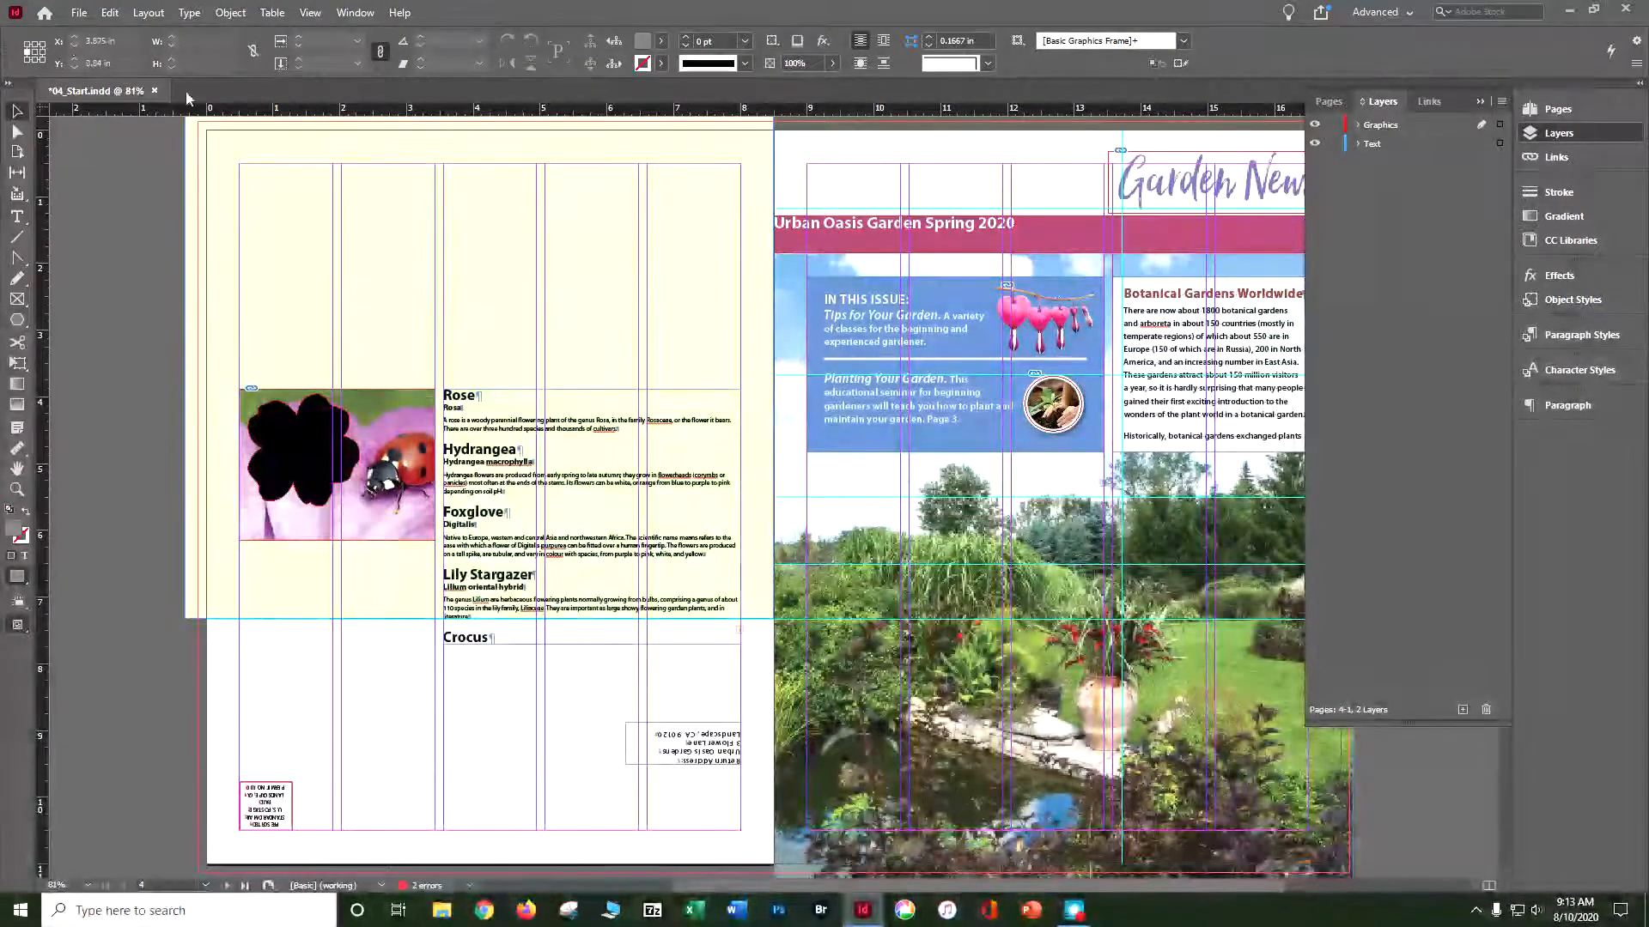
- Try to save 04_Start.indd under a new name made of the student's name followed by "_IN CIAB CH 4"
left_click(85, 15)
left_click(115, 152)
type("do")
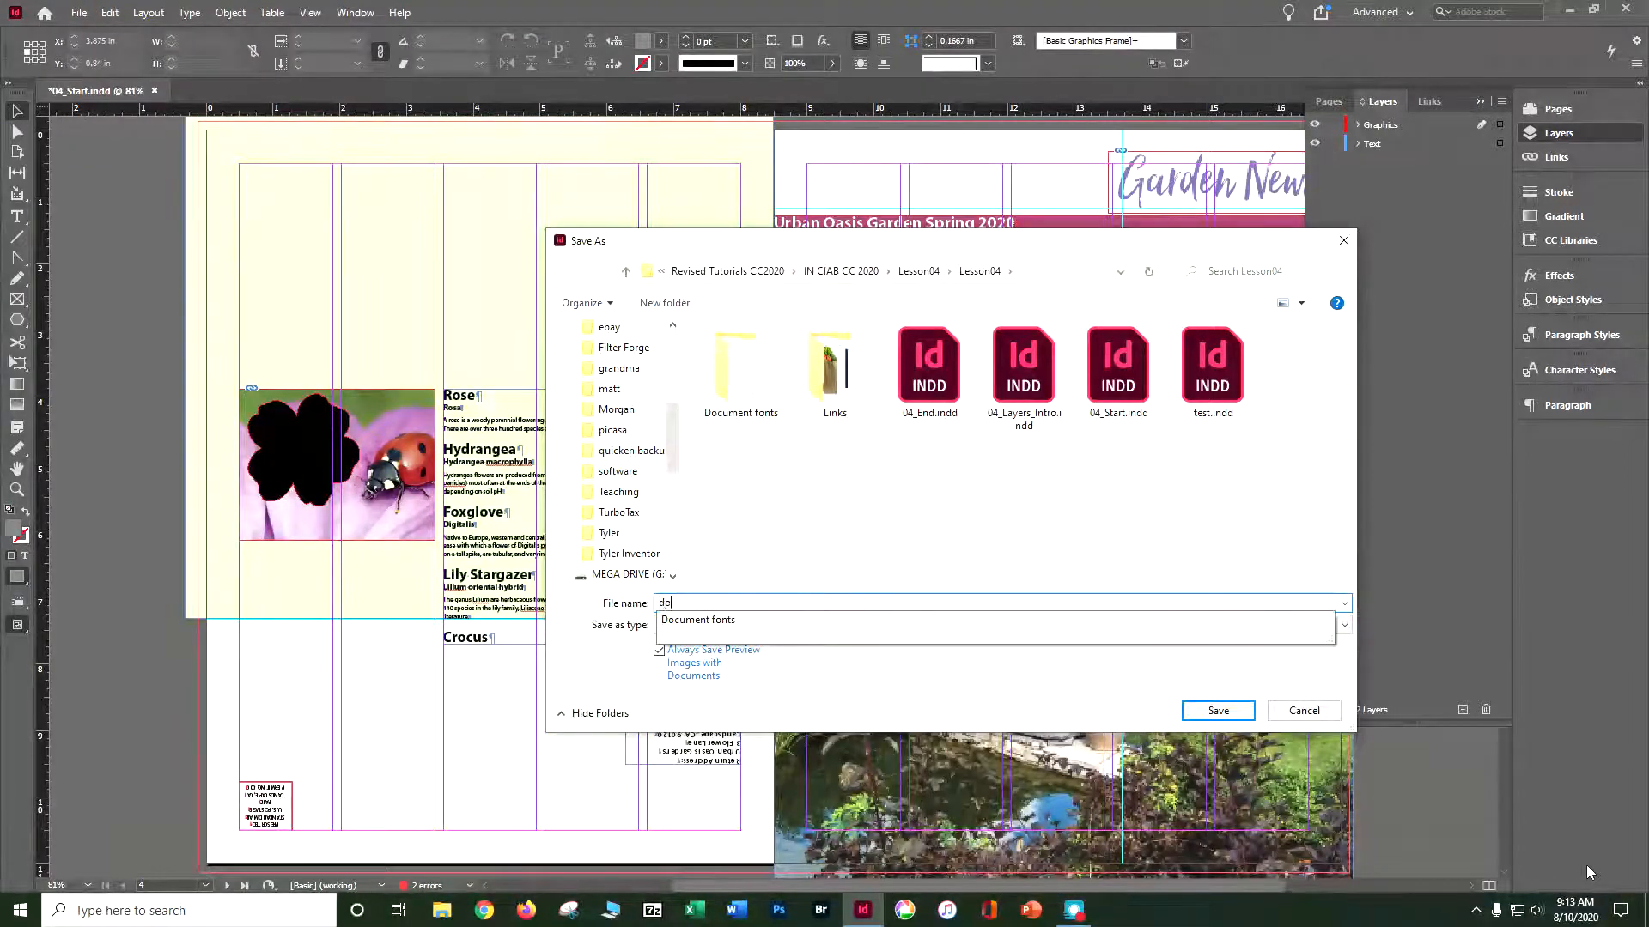
type("ser)")
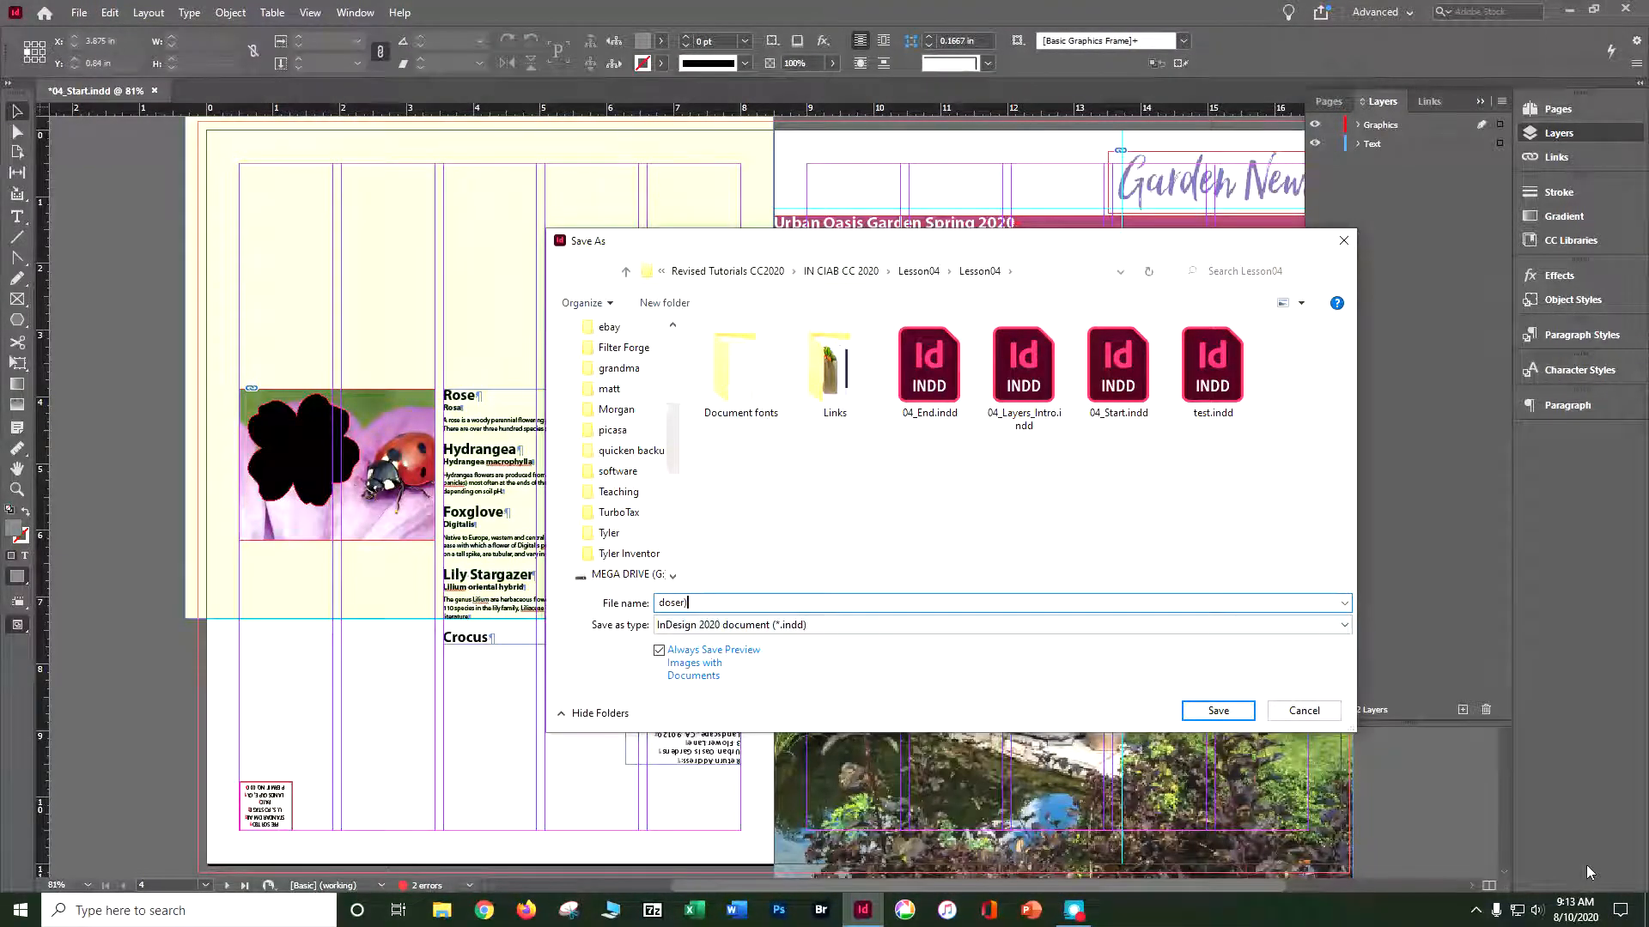
type("IO")
type(" CIA")
type("B CH 4")
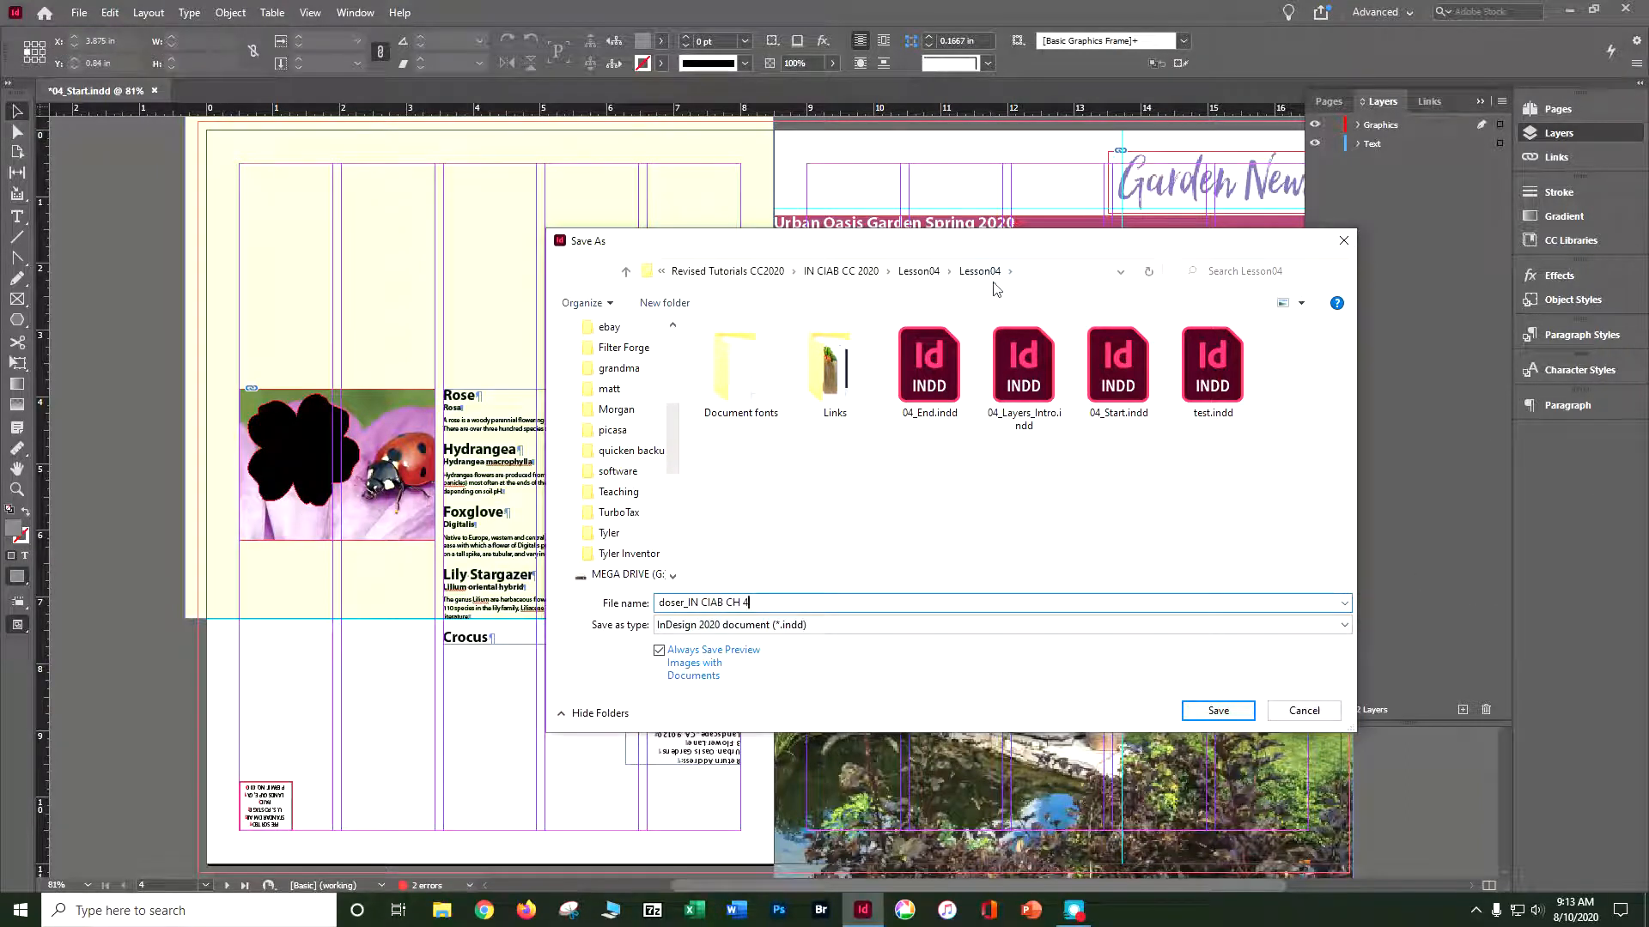
left_click(1224, 712)
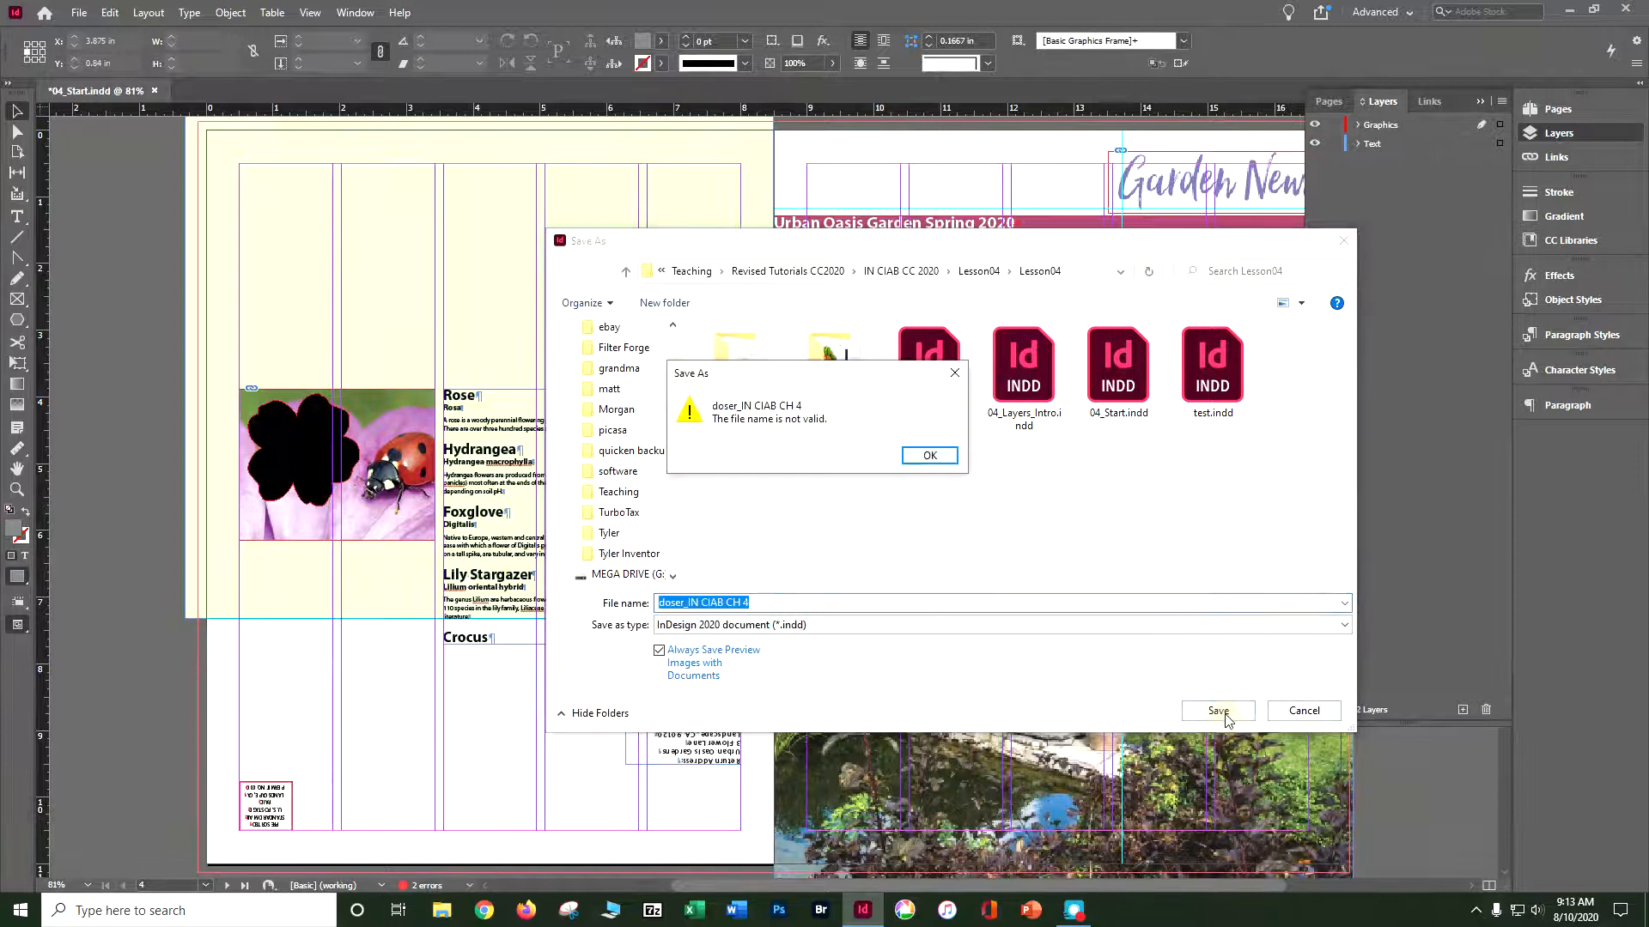
left_click(943, 455)
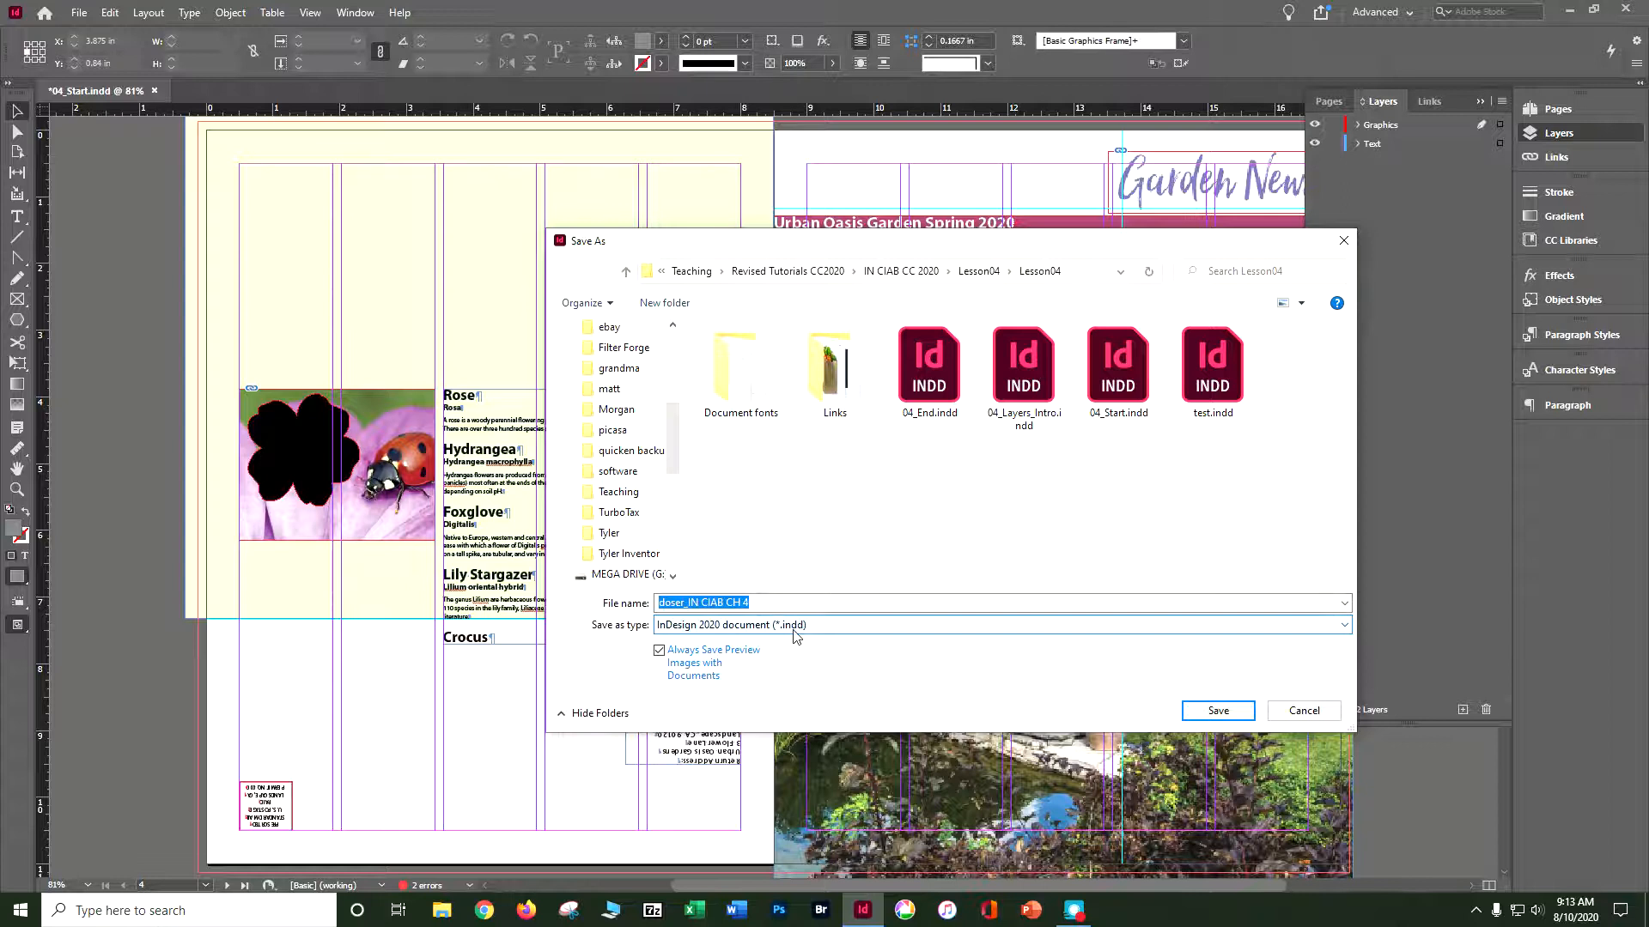
- Retry the save from the parent Lesson04 folder as an InDesign 2020 document
left_click(978, 271)
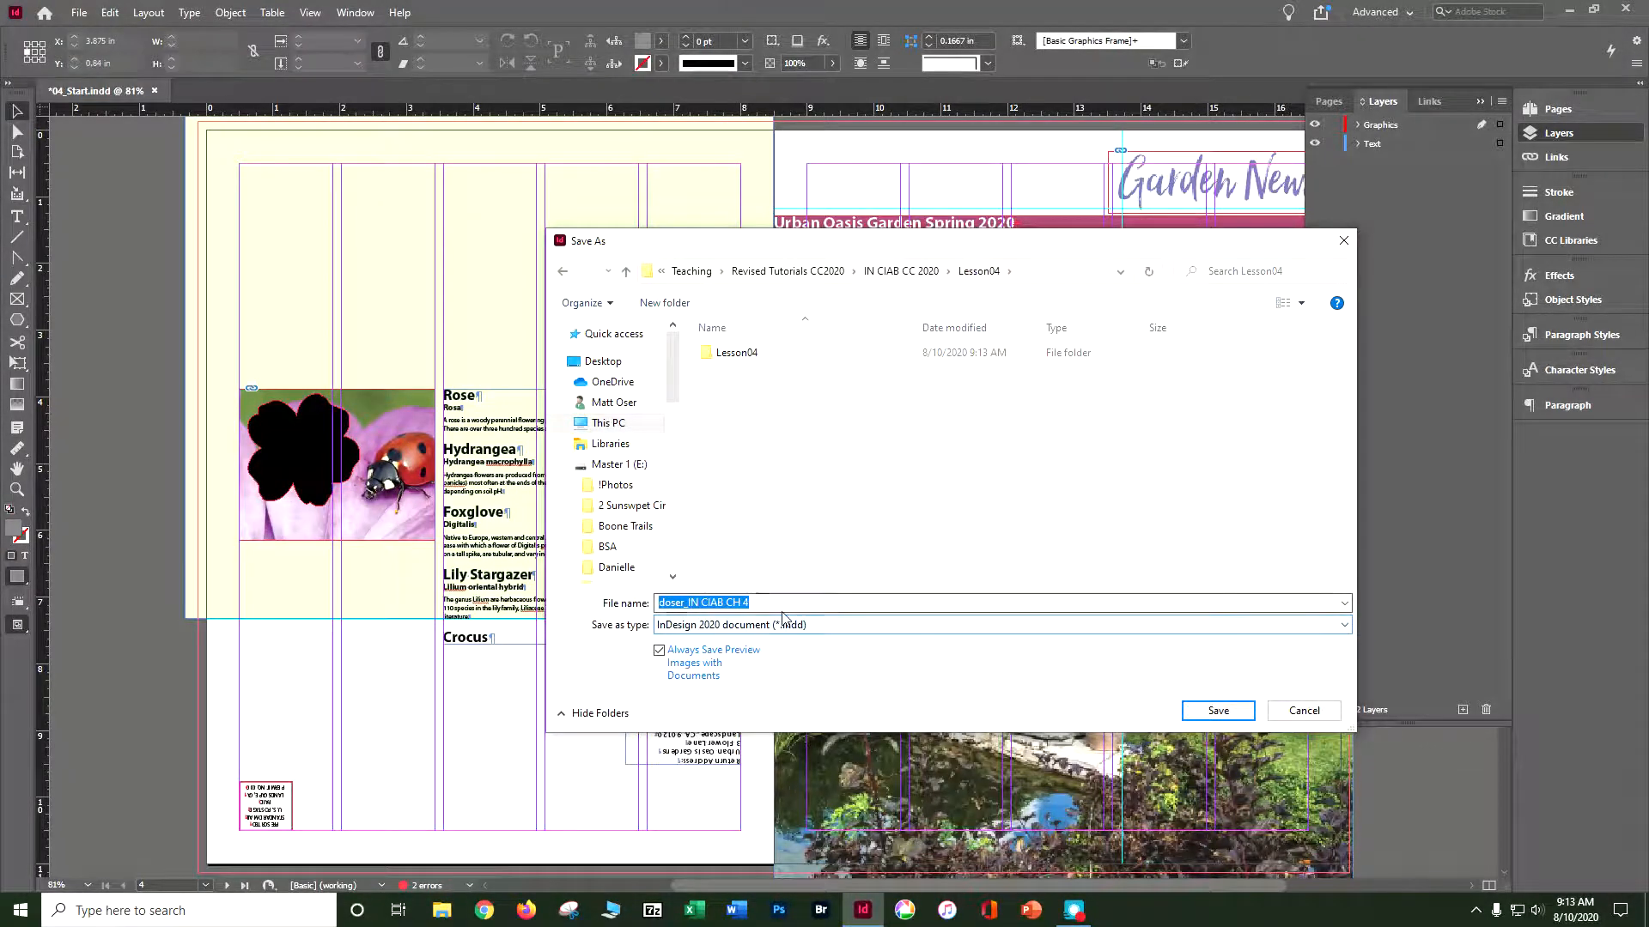
left_click(1001, 624)
left_click(987, 642)
left_click(1214, 712)
left_click(942, 460)
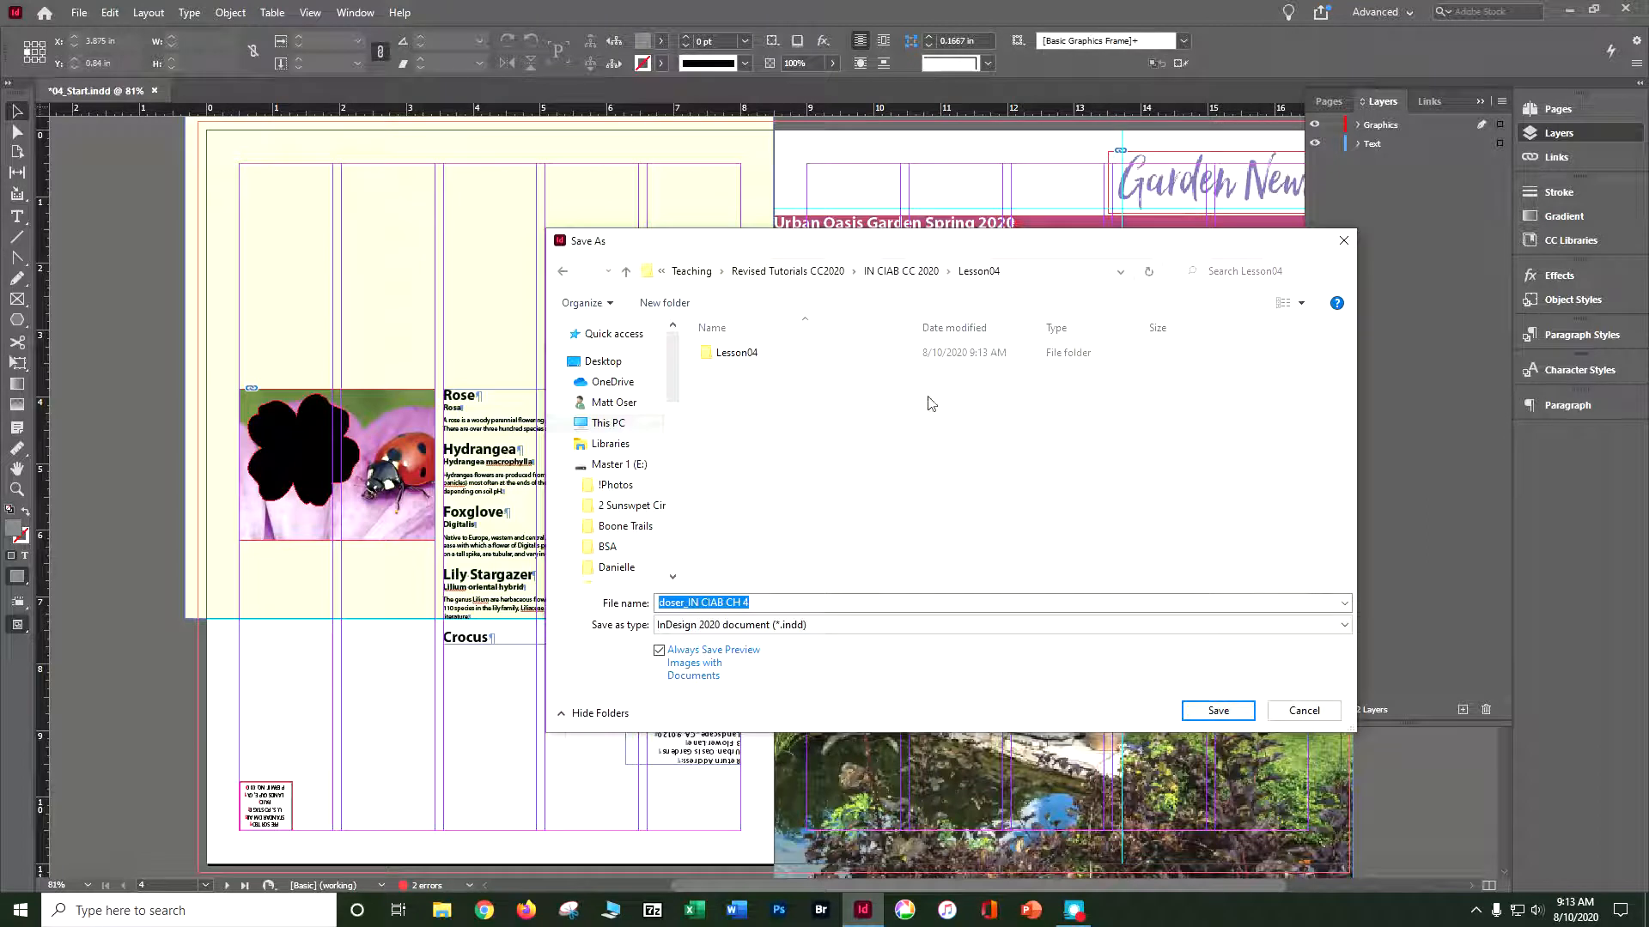
left_click(733, 354)
left_click(1211, 710)
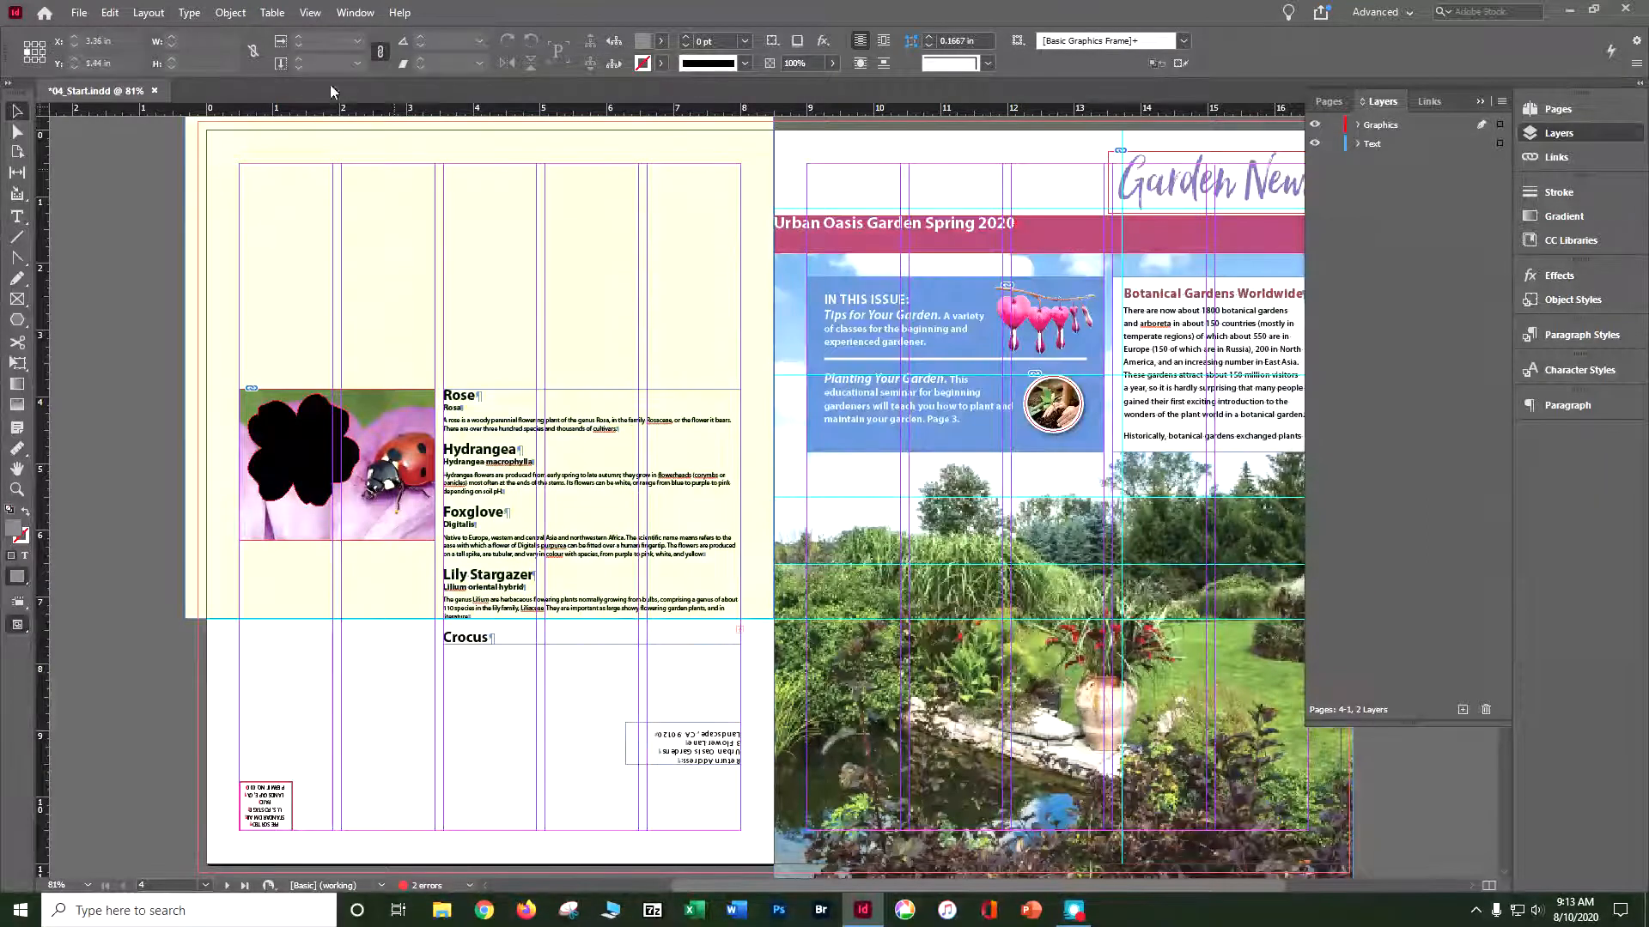
- Save a copy of 04_Start.indd in the inner Lesson04 folder, named with the student's name plus "_IN CIAB CH 4"
left_click(75, 13)
left_click(116, 154)
type("d")
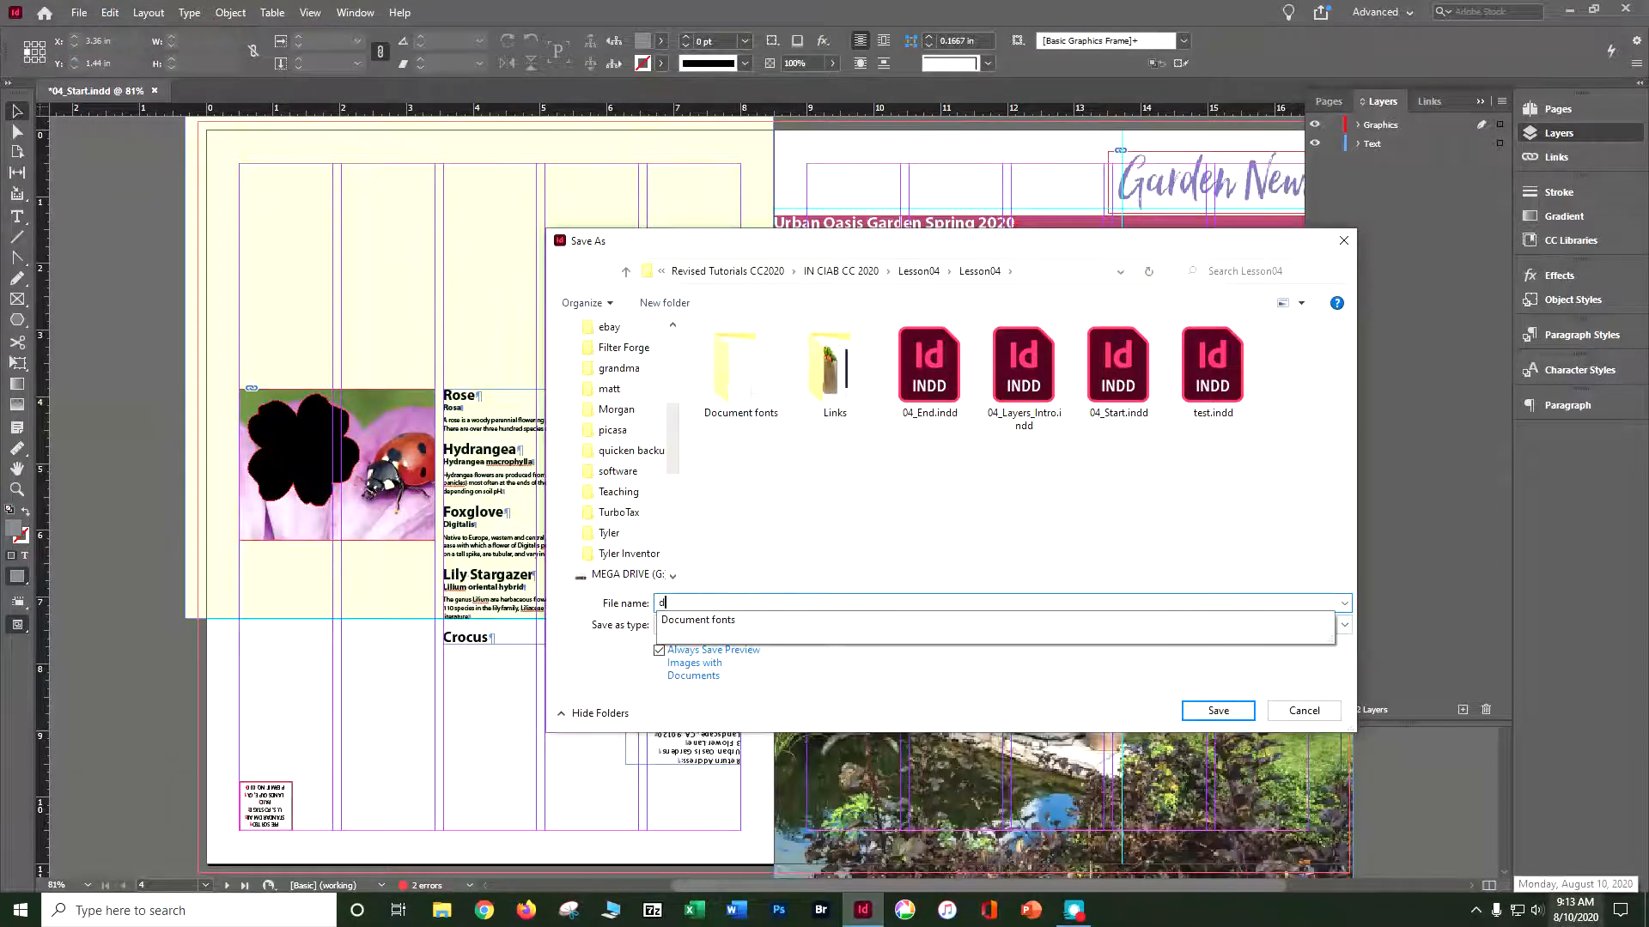
type("oser_")
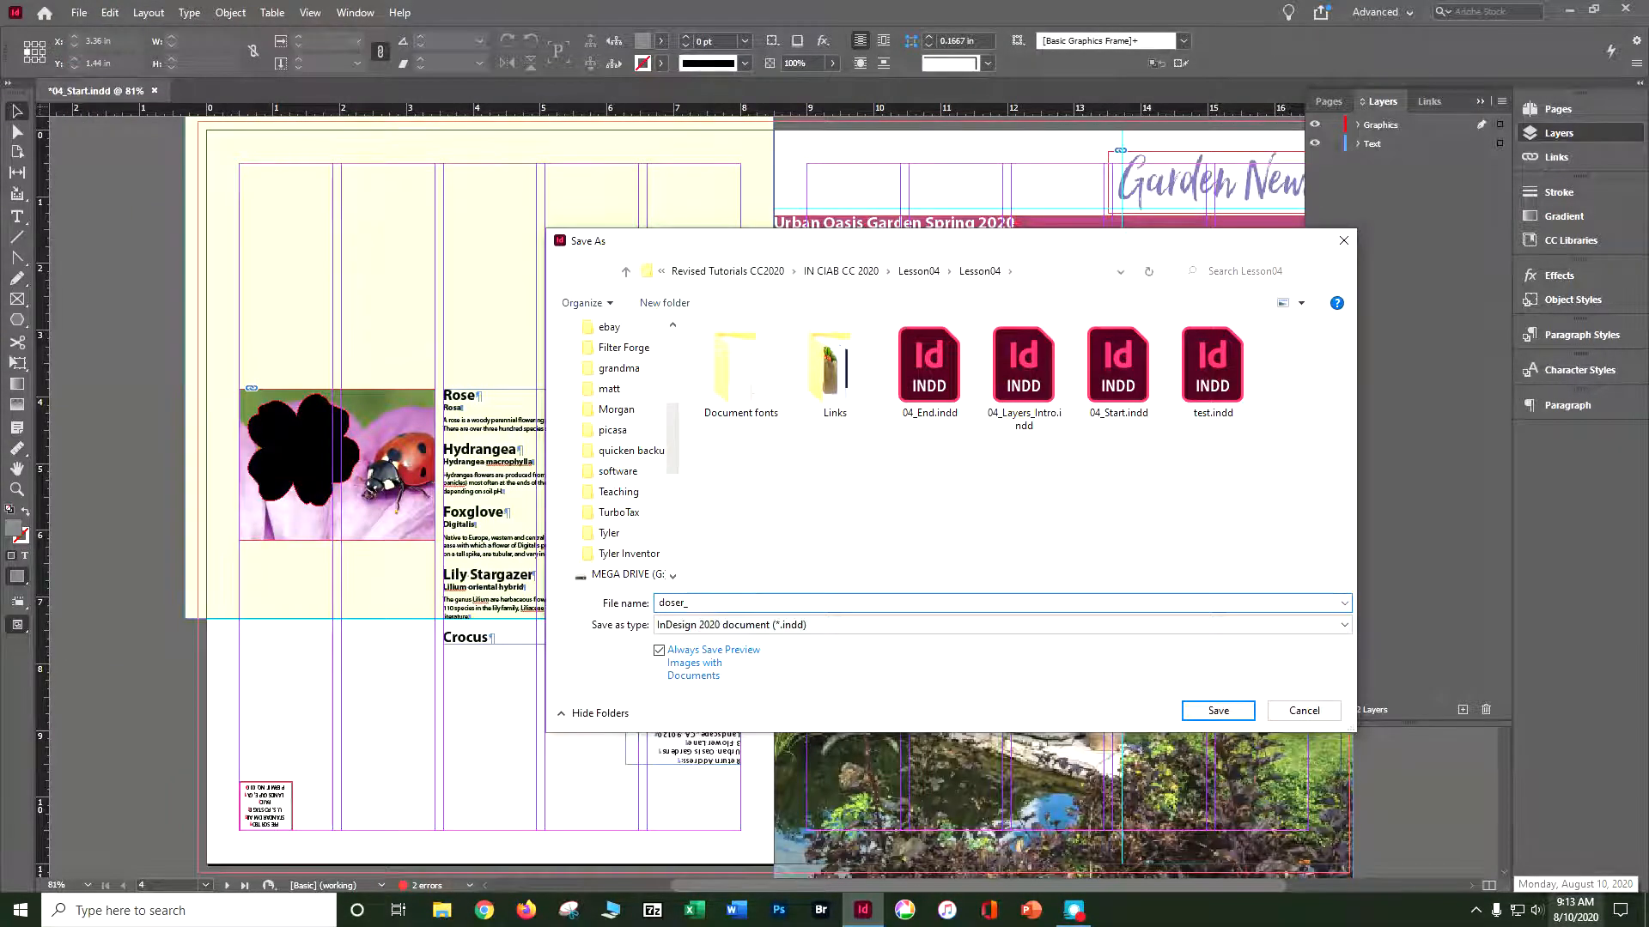
type("IN CIAB CH 4")
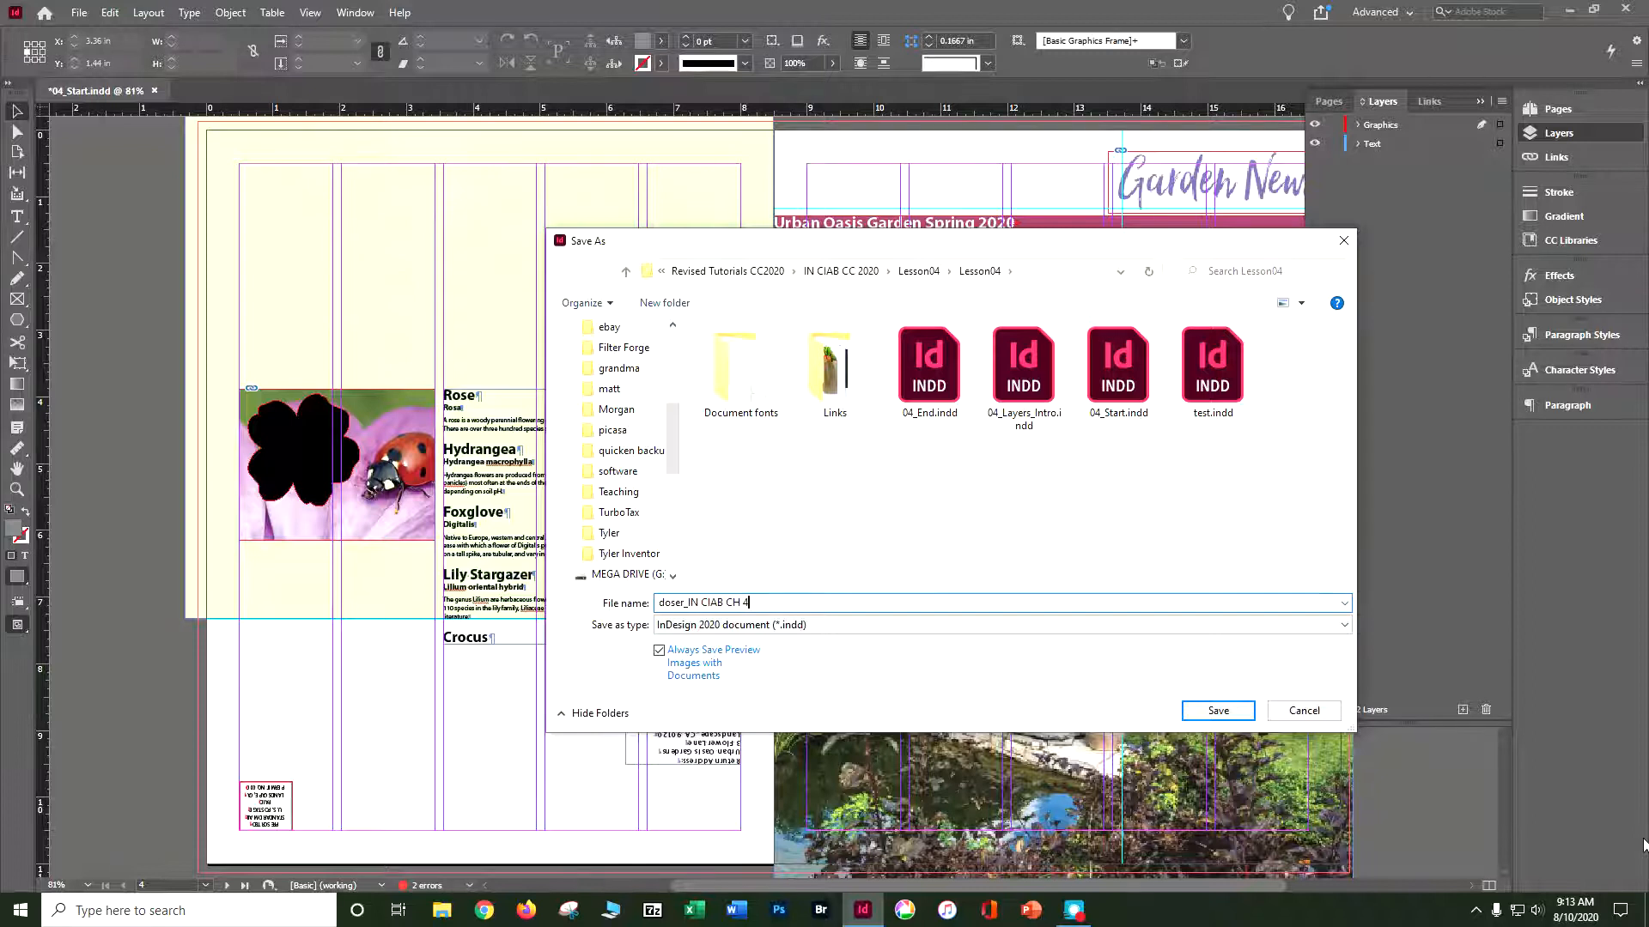
left_click(1206, 712)
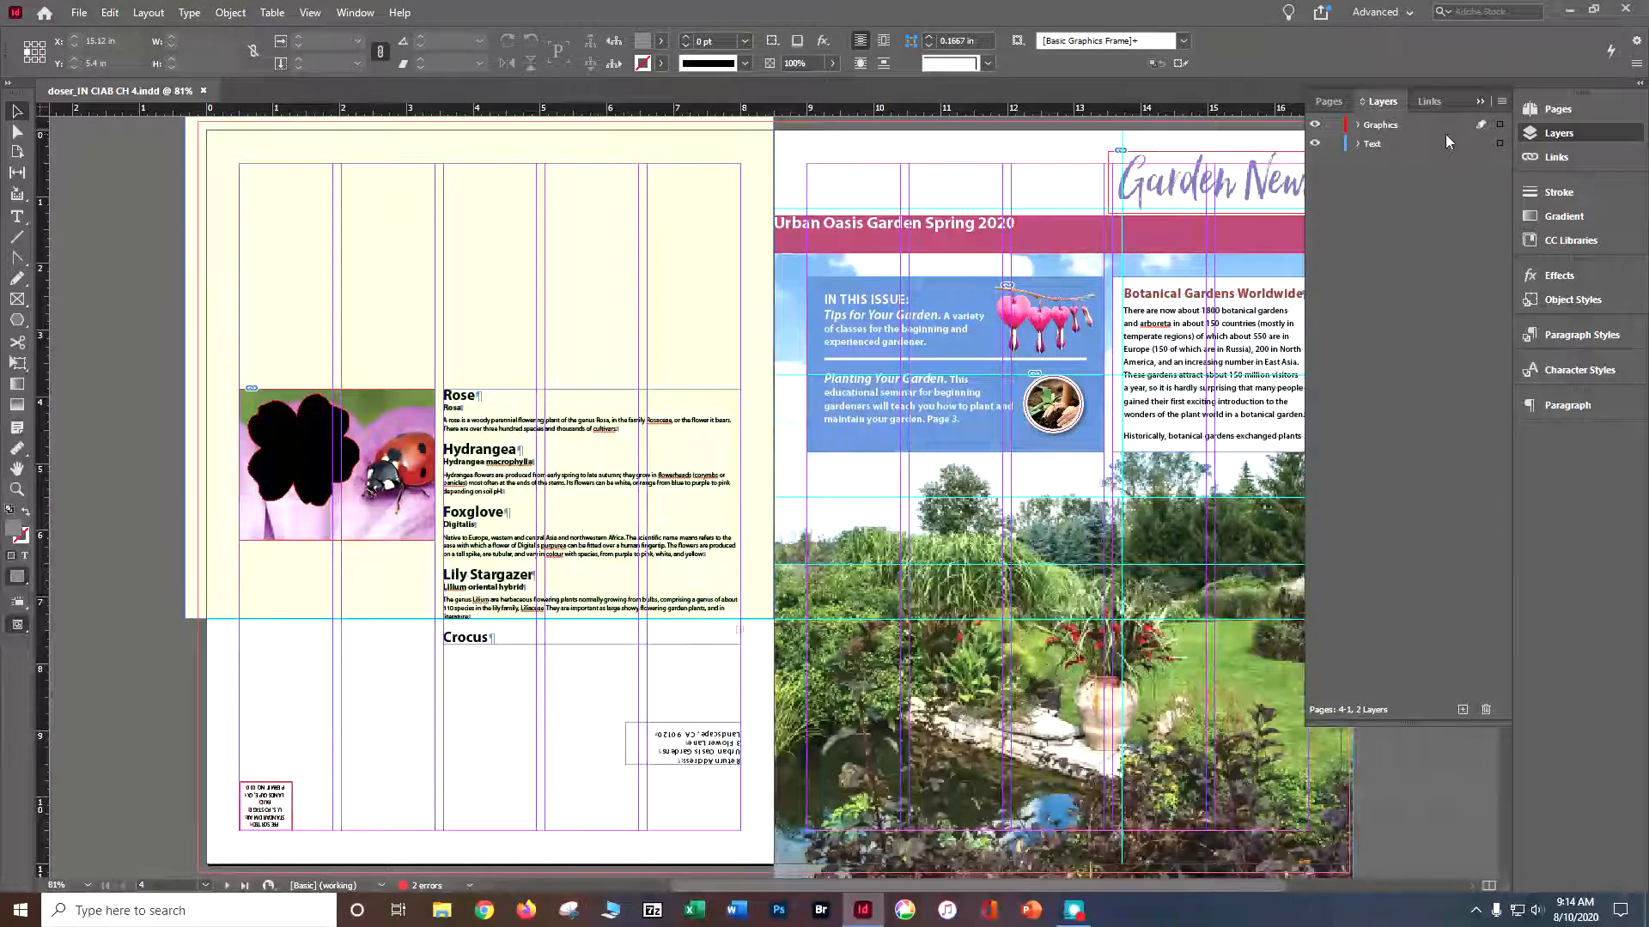
- Identify the Graphics layer's contents by selecting all its objects and turning the layer's visibility off and back on
left_click(1454, 124)
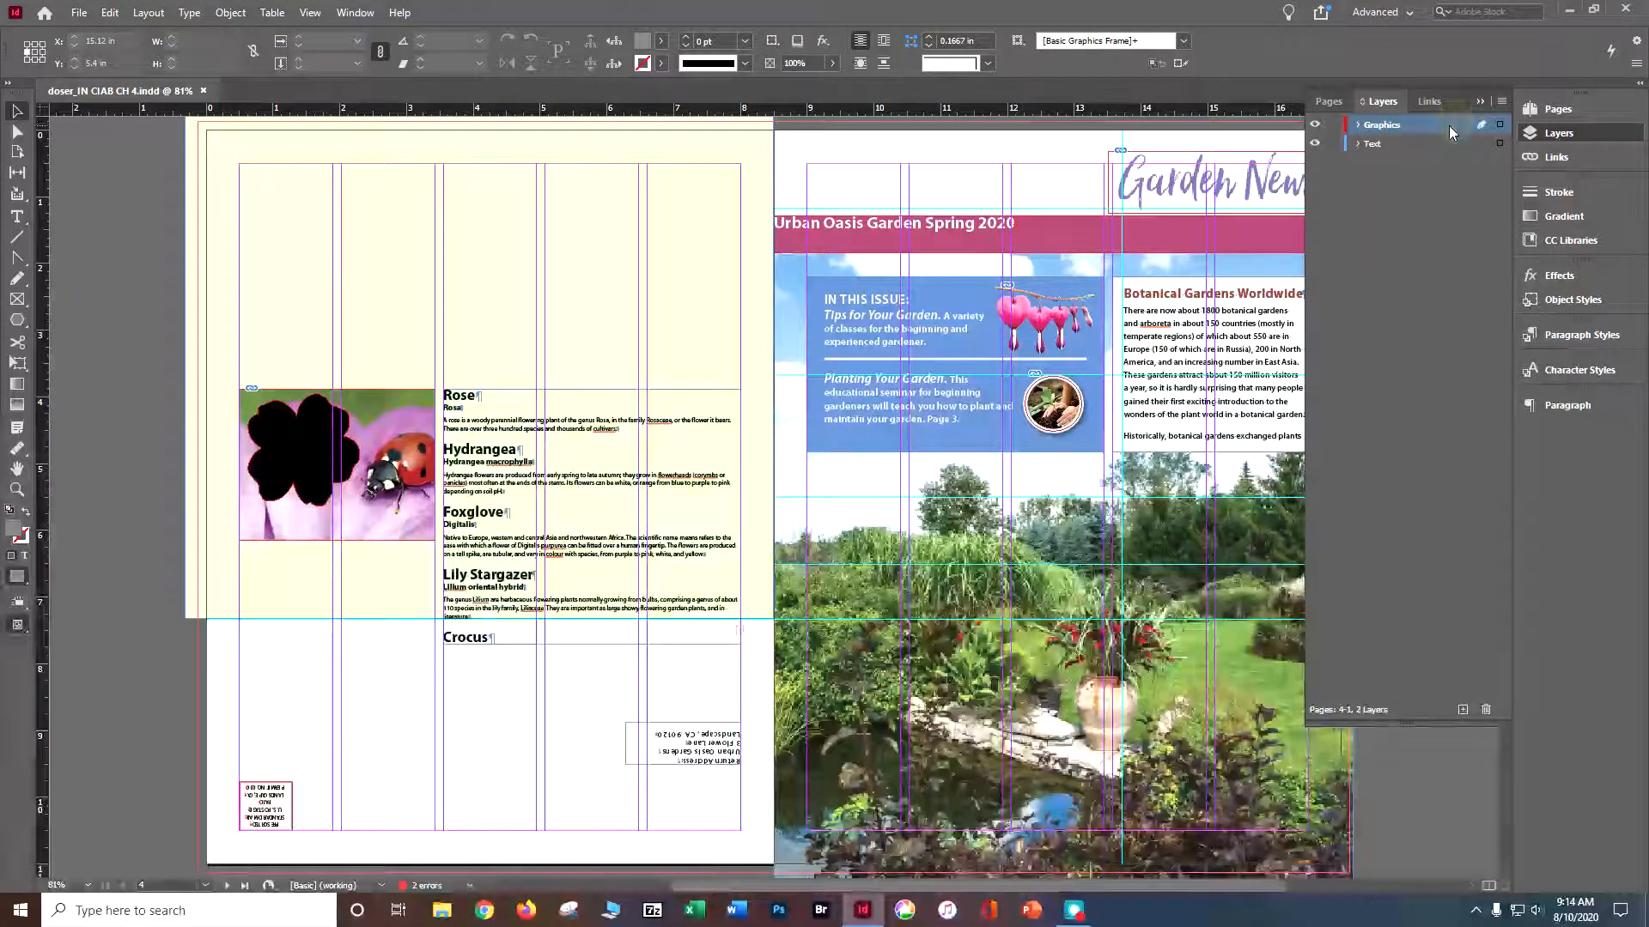
left_click(1500, 125)
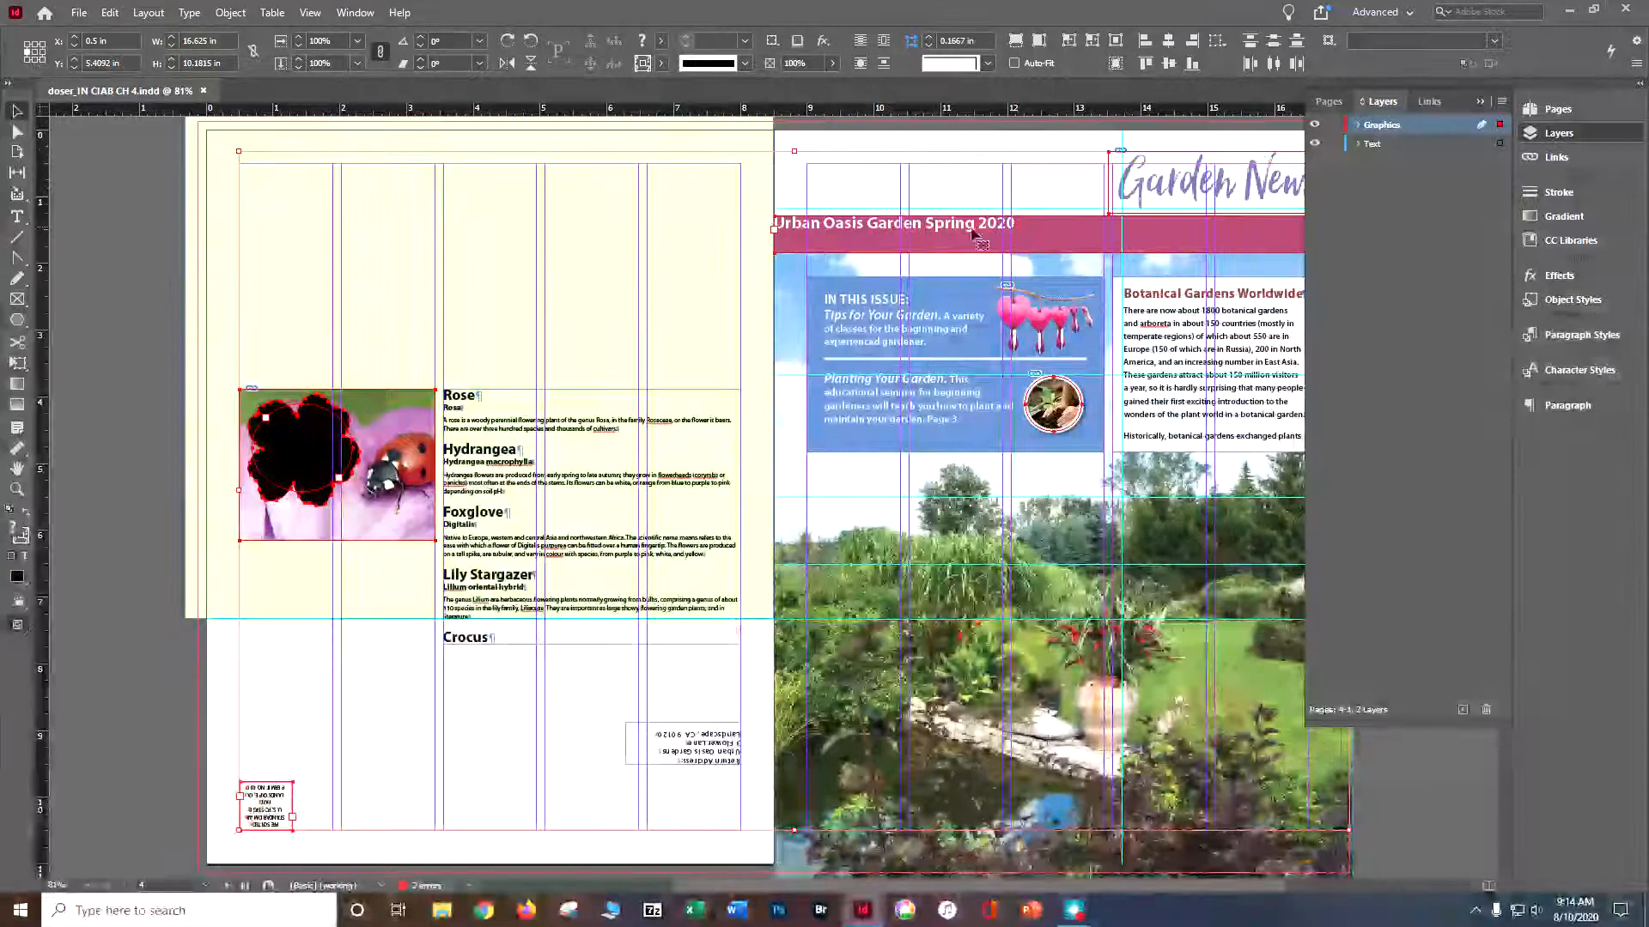
left_click(1311, 124)
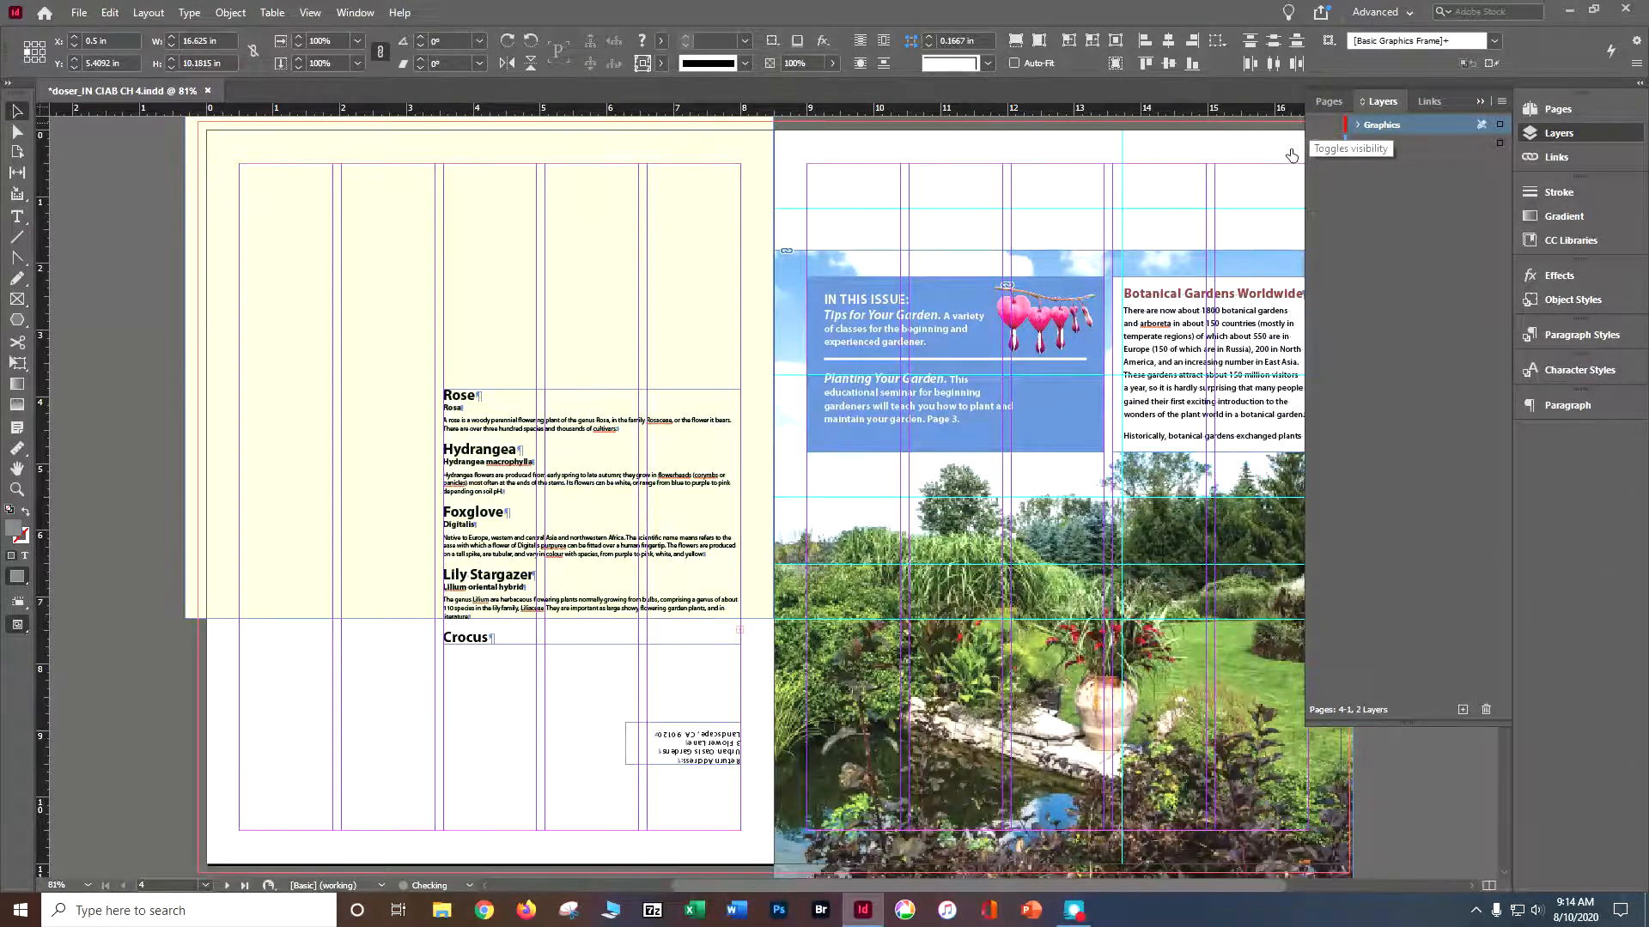
left_click(1314, 125)
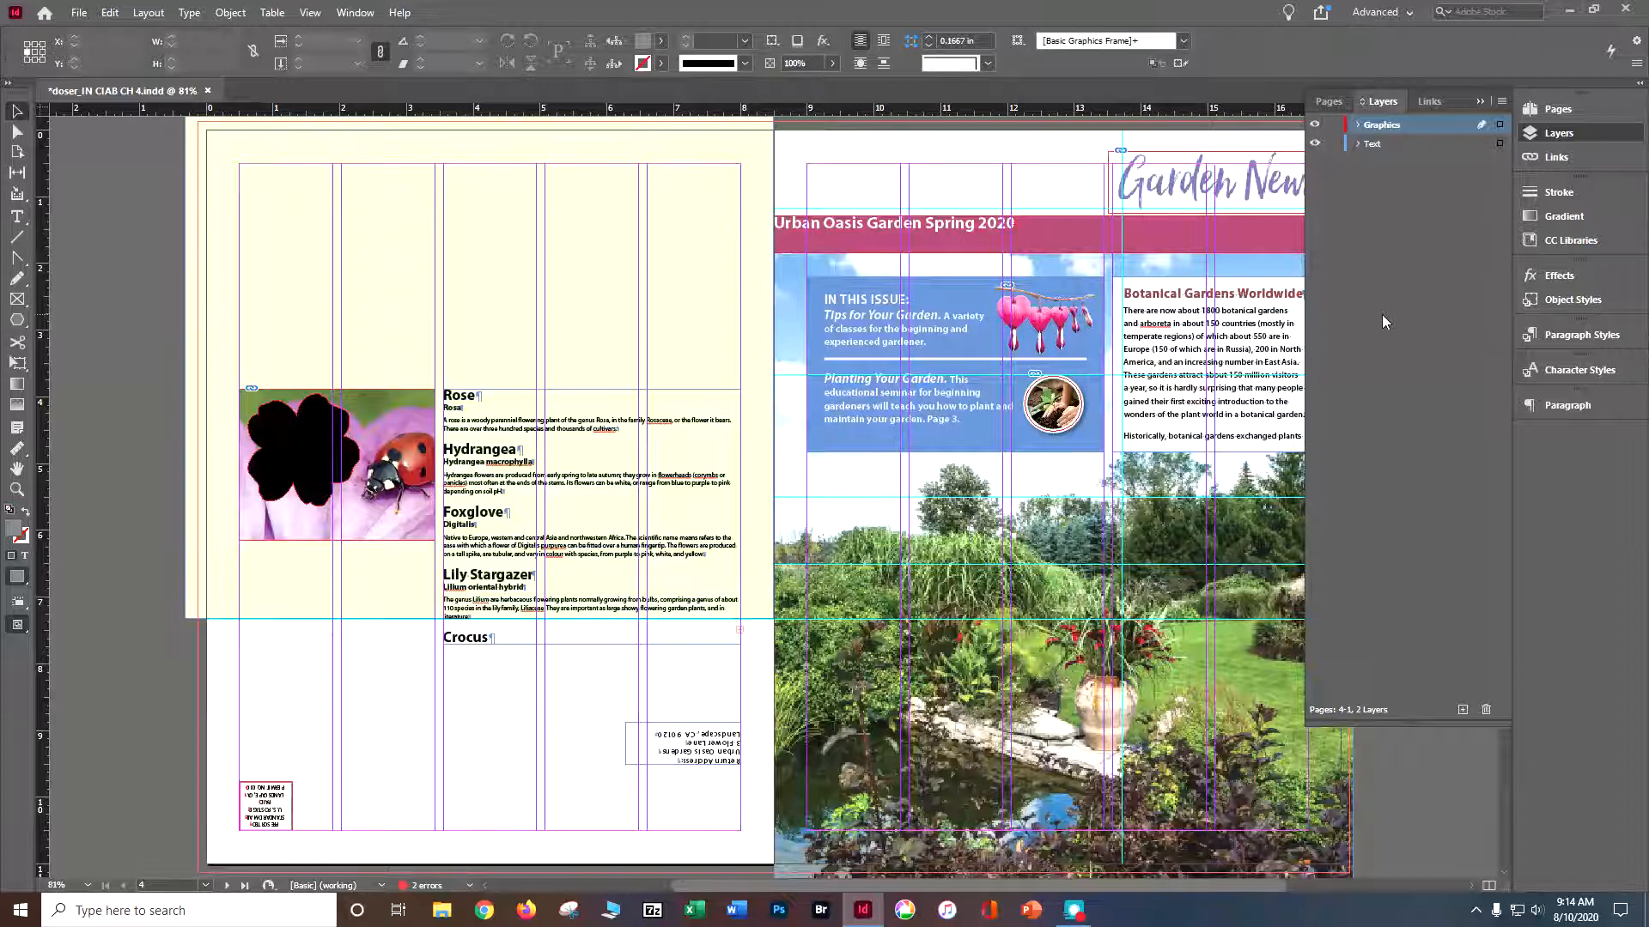
- Move the BleedingHeart.psd image from the Text layer to the Graphics layer and expand the Graphics layer's contents
left_click(1356, 144)
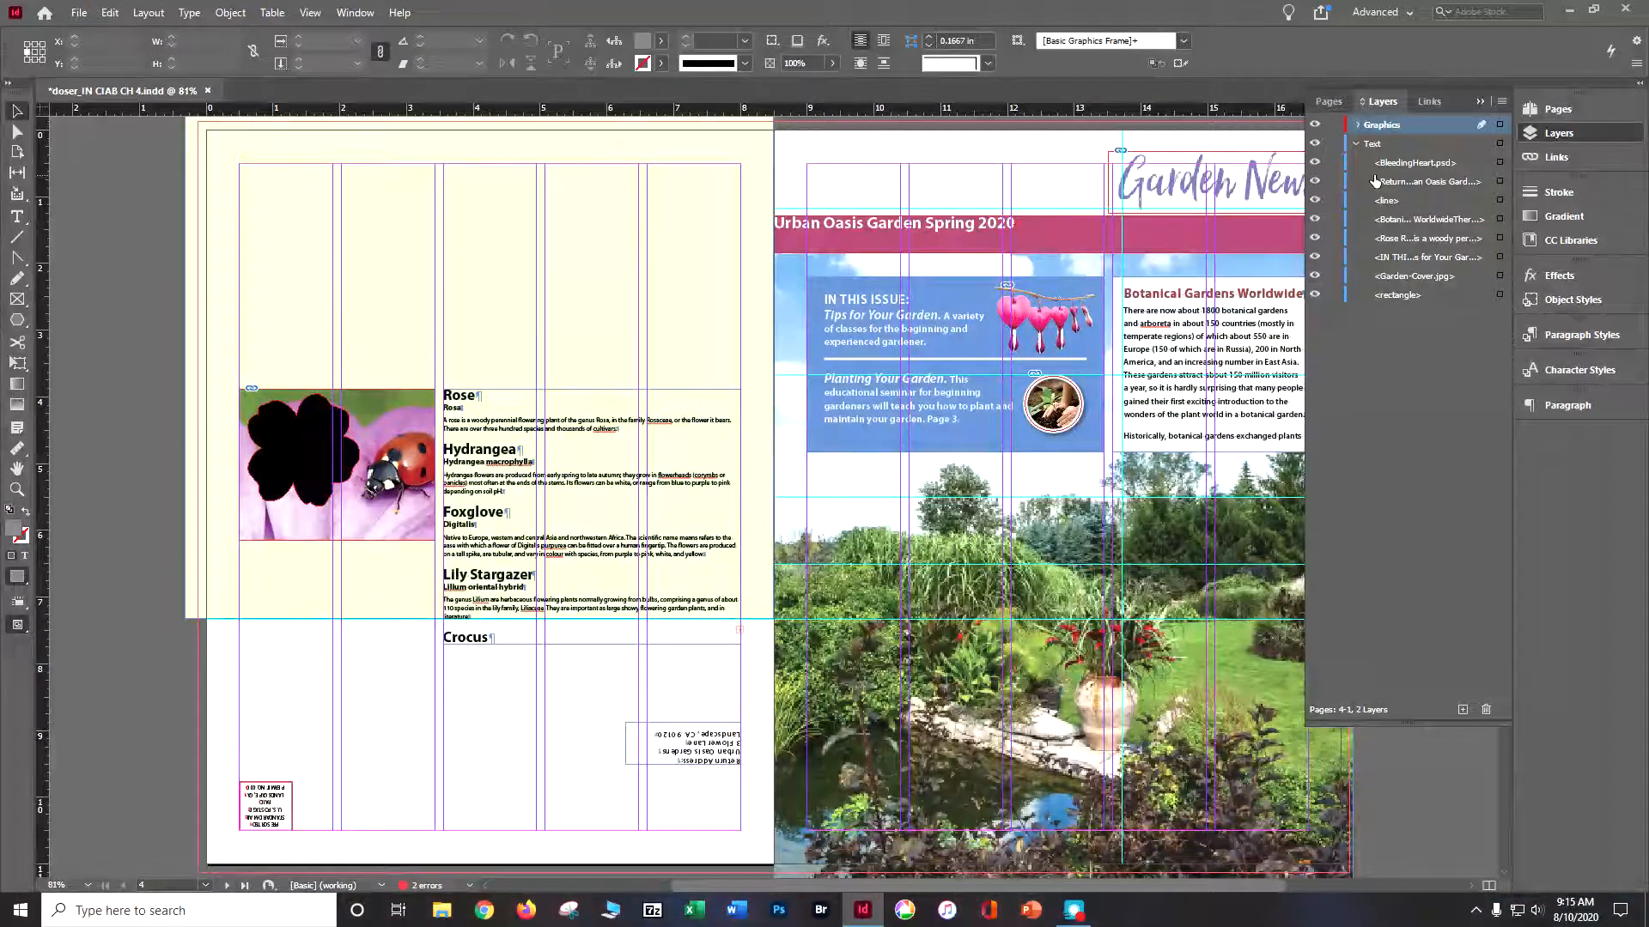
left_click(1032, 329)
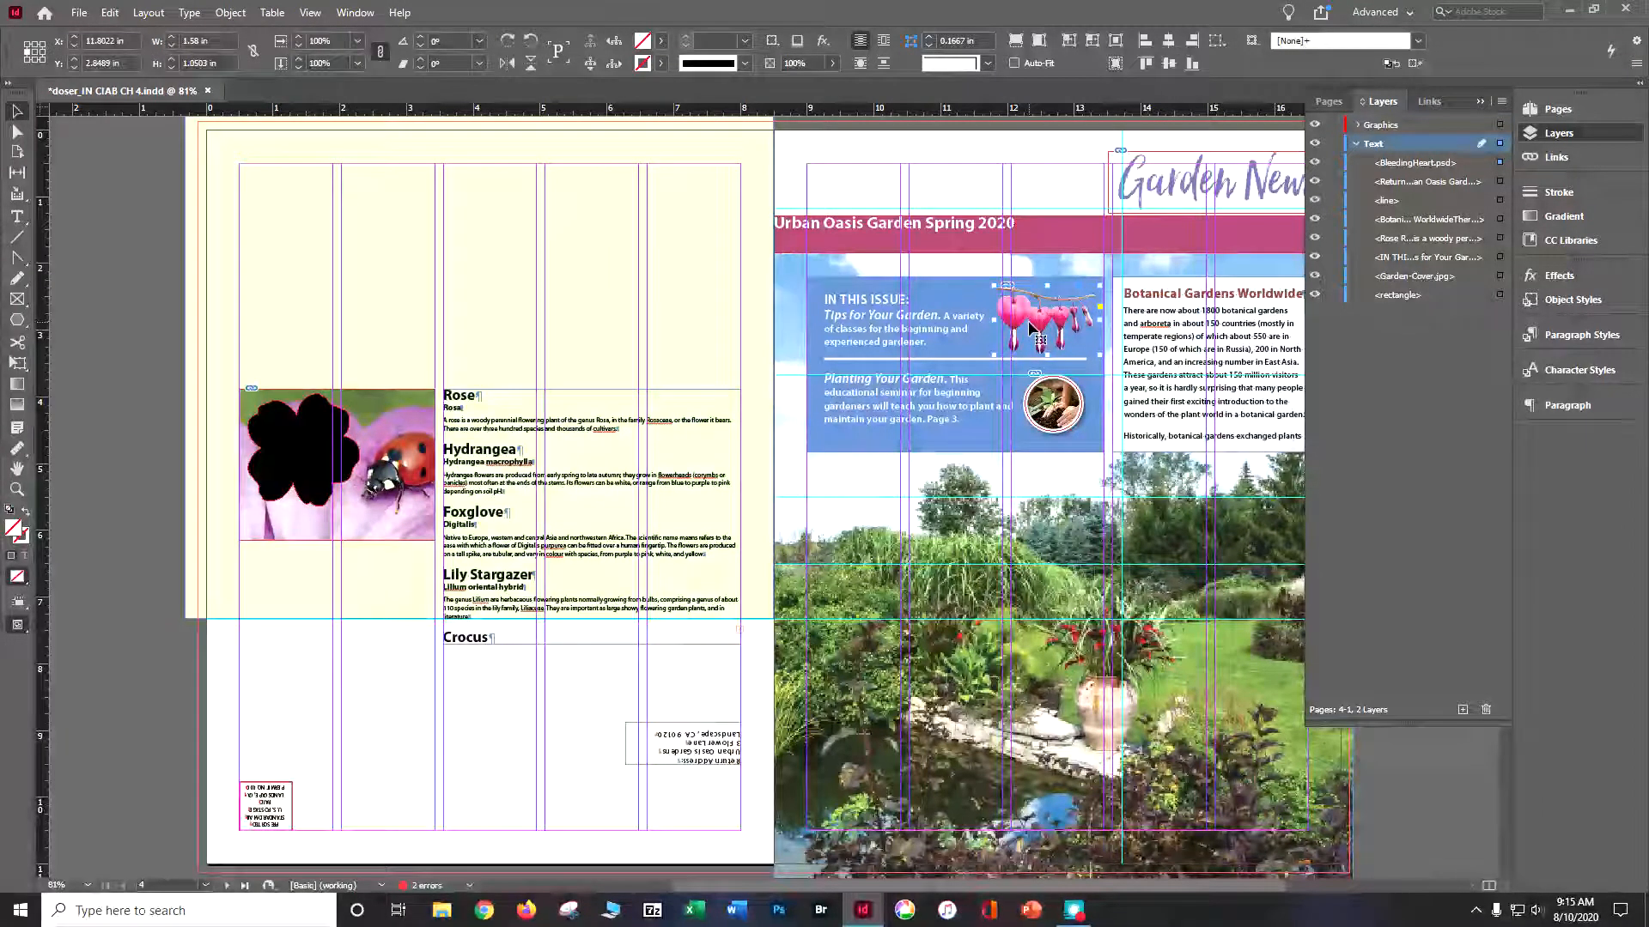
key("ctrl+equal")
key("ctrl+equal")
key("ctrl+equal")
key("ctrl+equal")
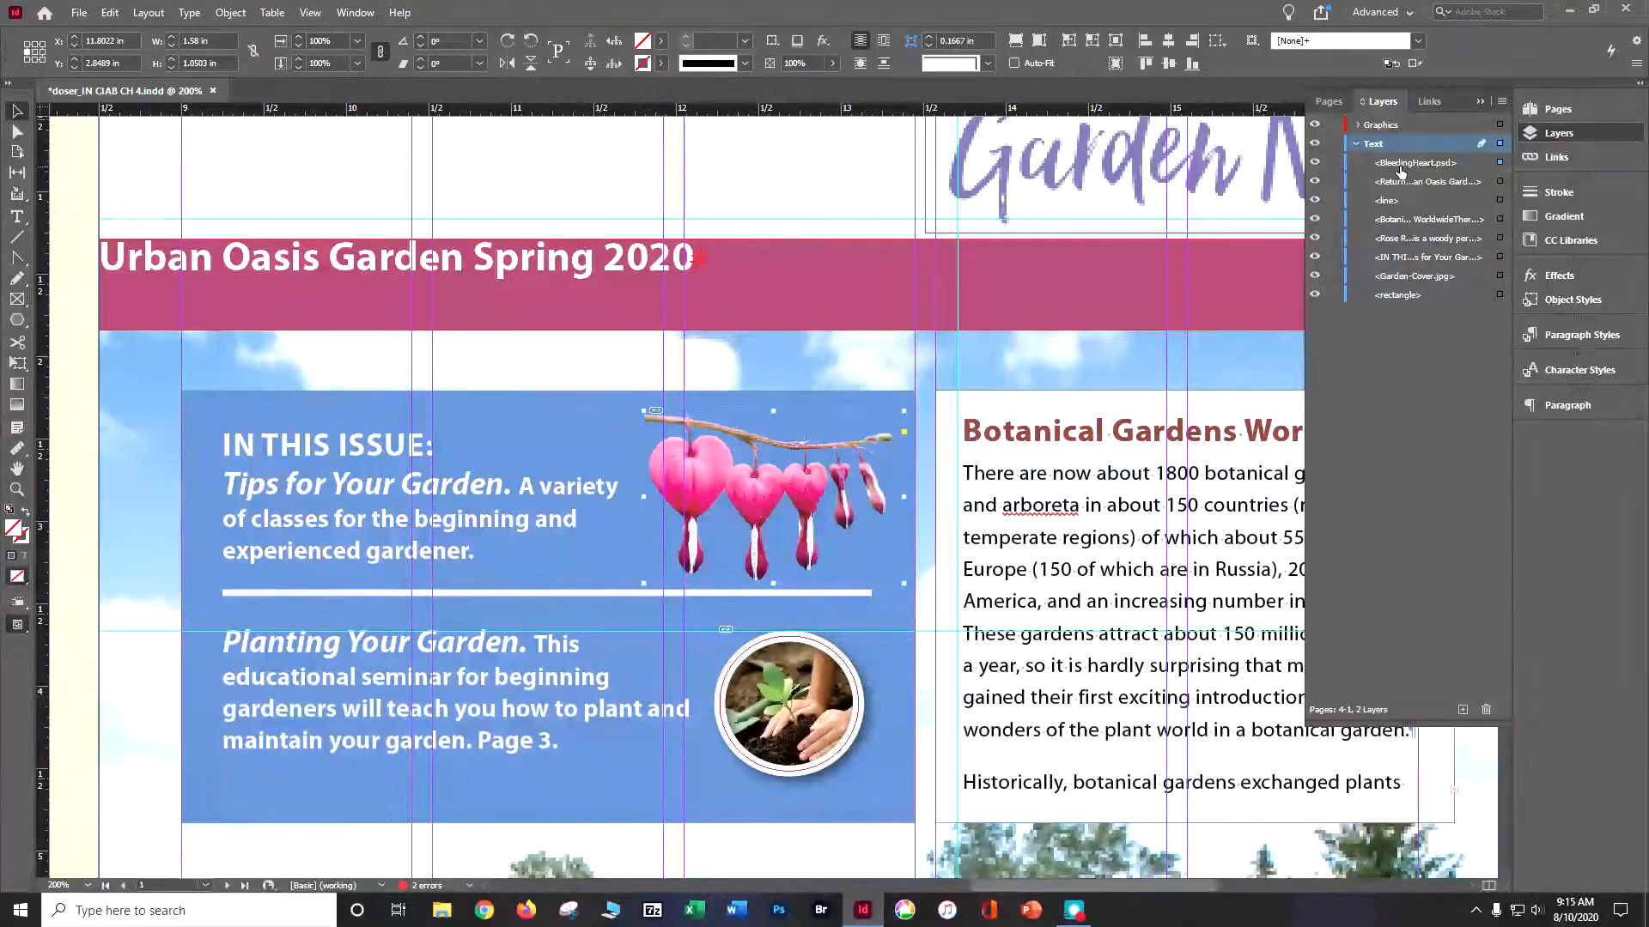
left_click_drag(1399, 164, 1405, 127)
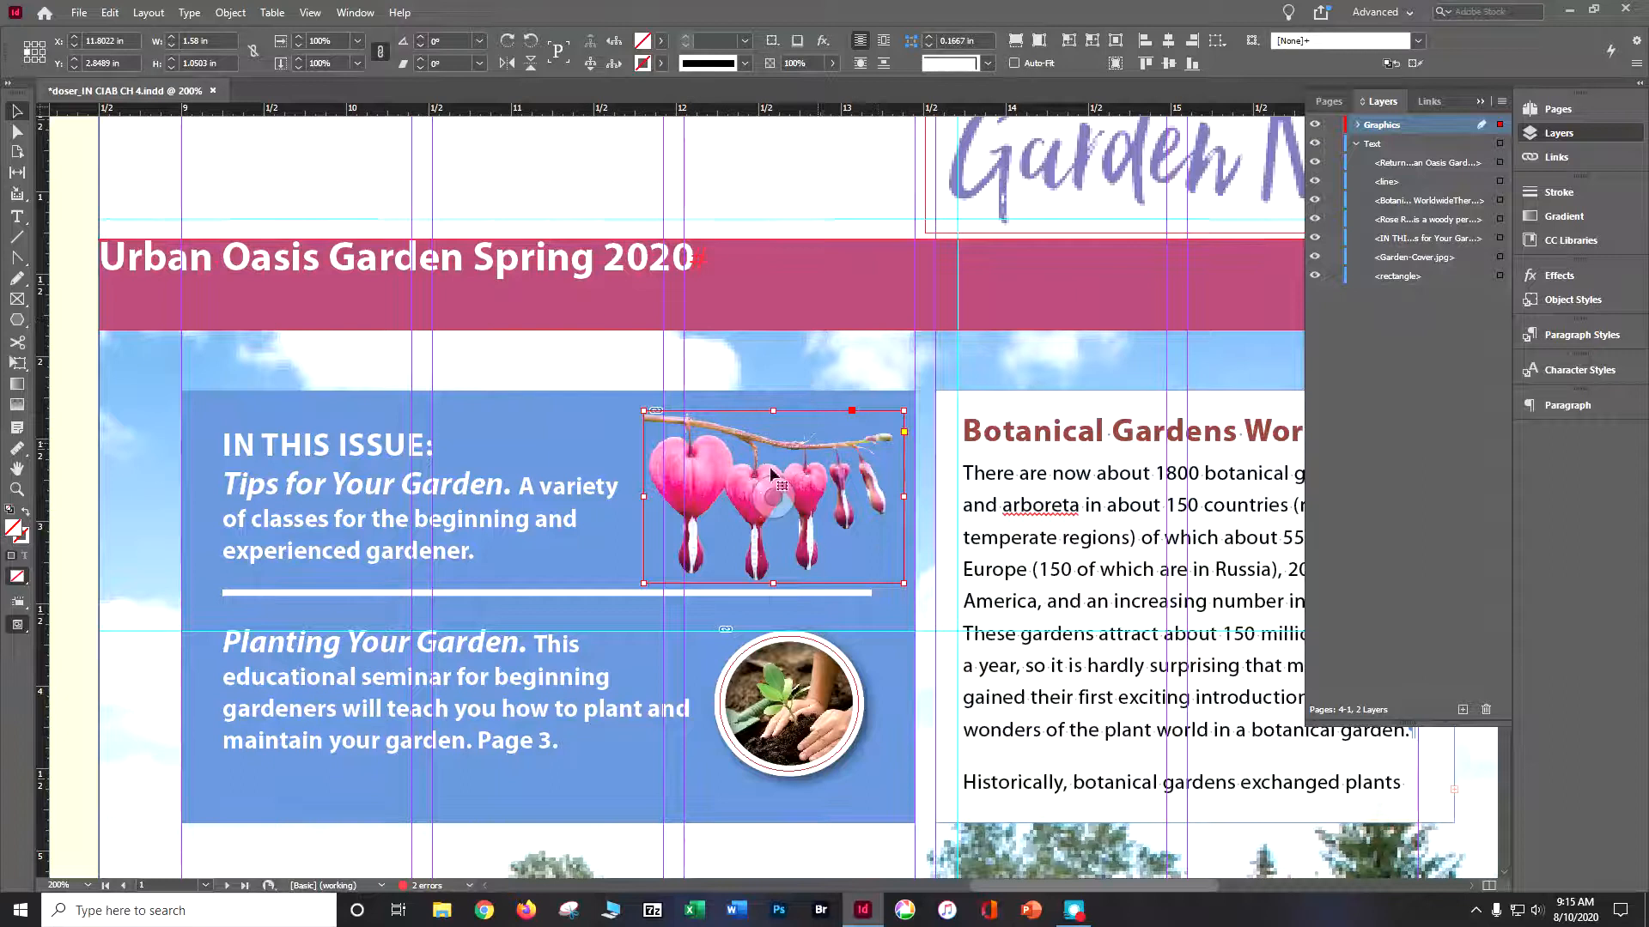
left_click(1359, 127)
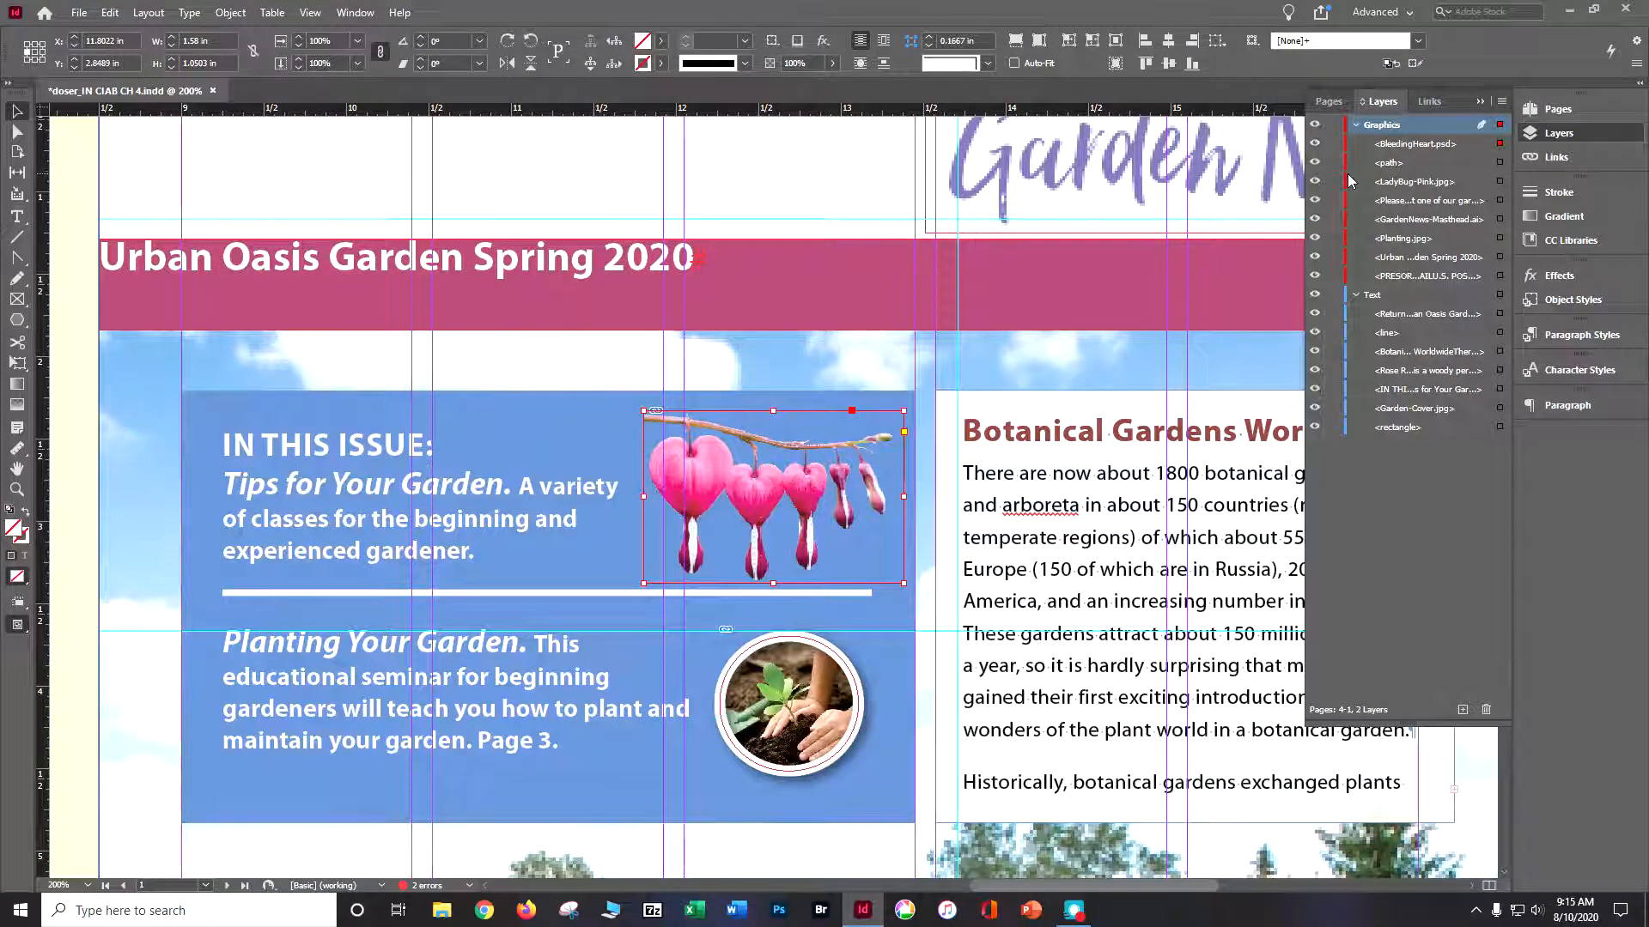
- Send the BleedingHeart.psd image to the back of the Graphics layer's stacking order
left_click(230, 14)
mouse_move(276, 69)
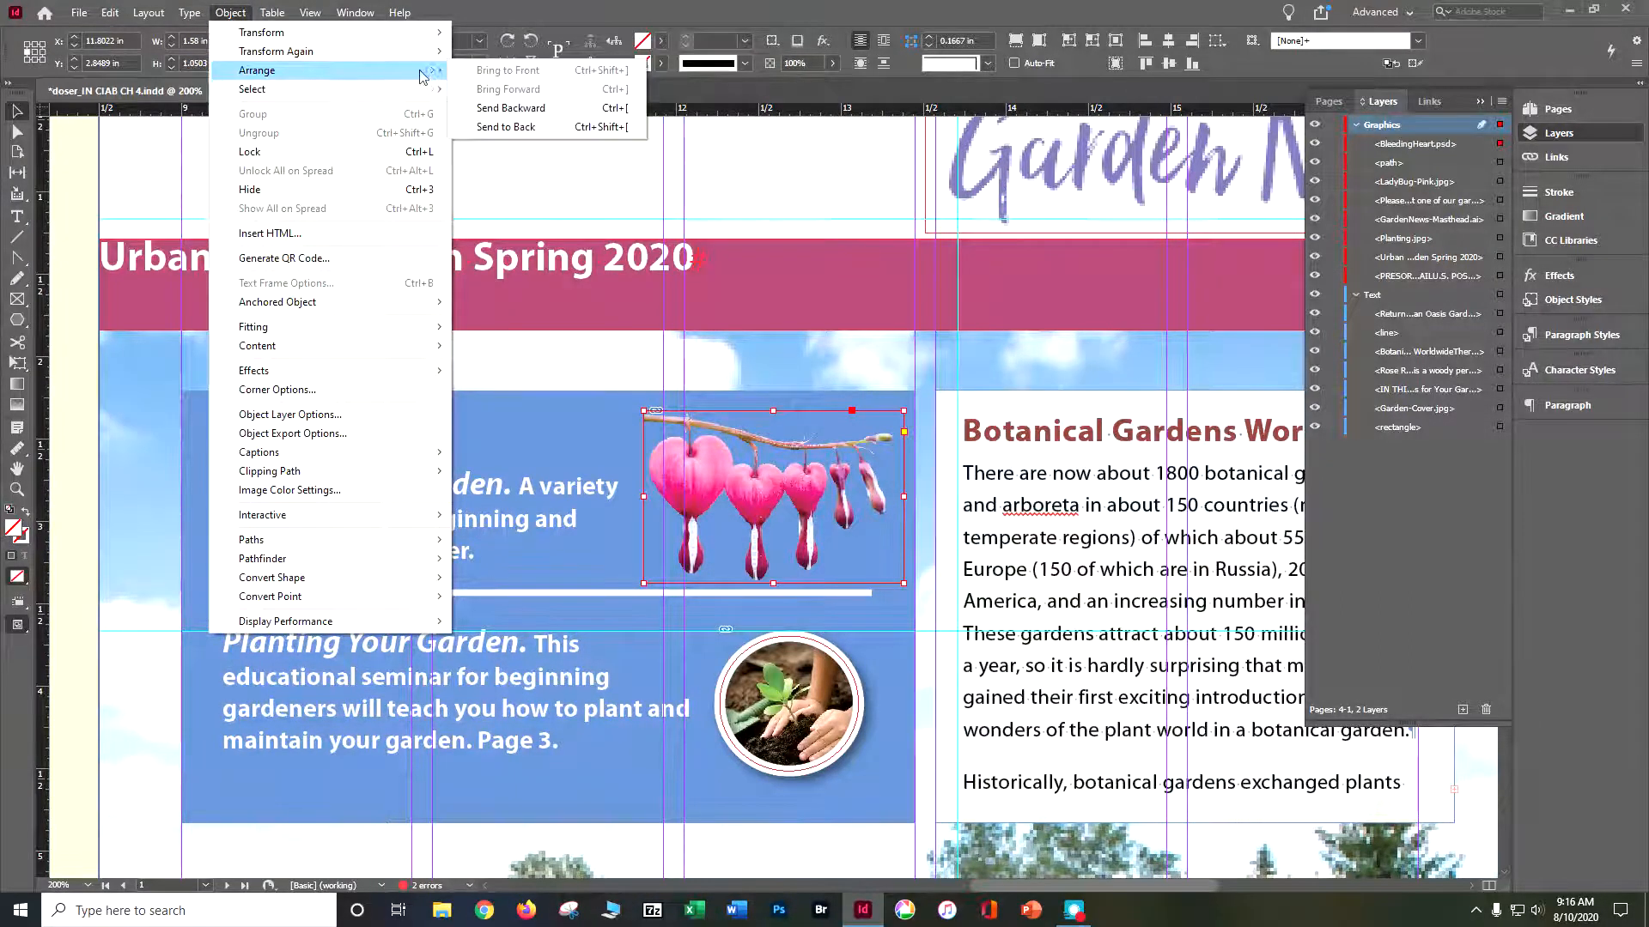
left_click(498, 127)
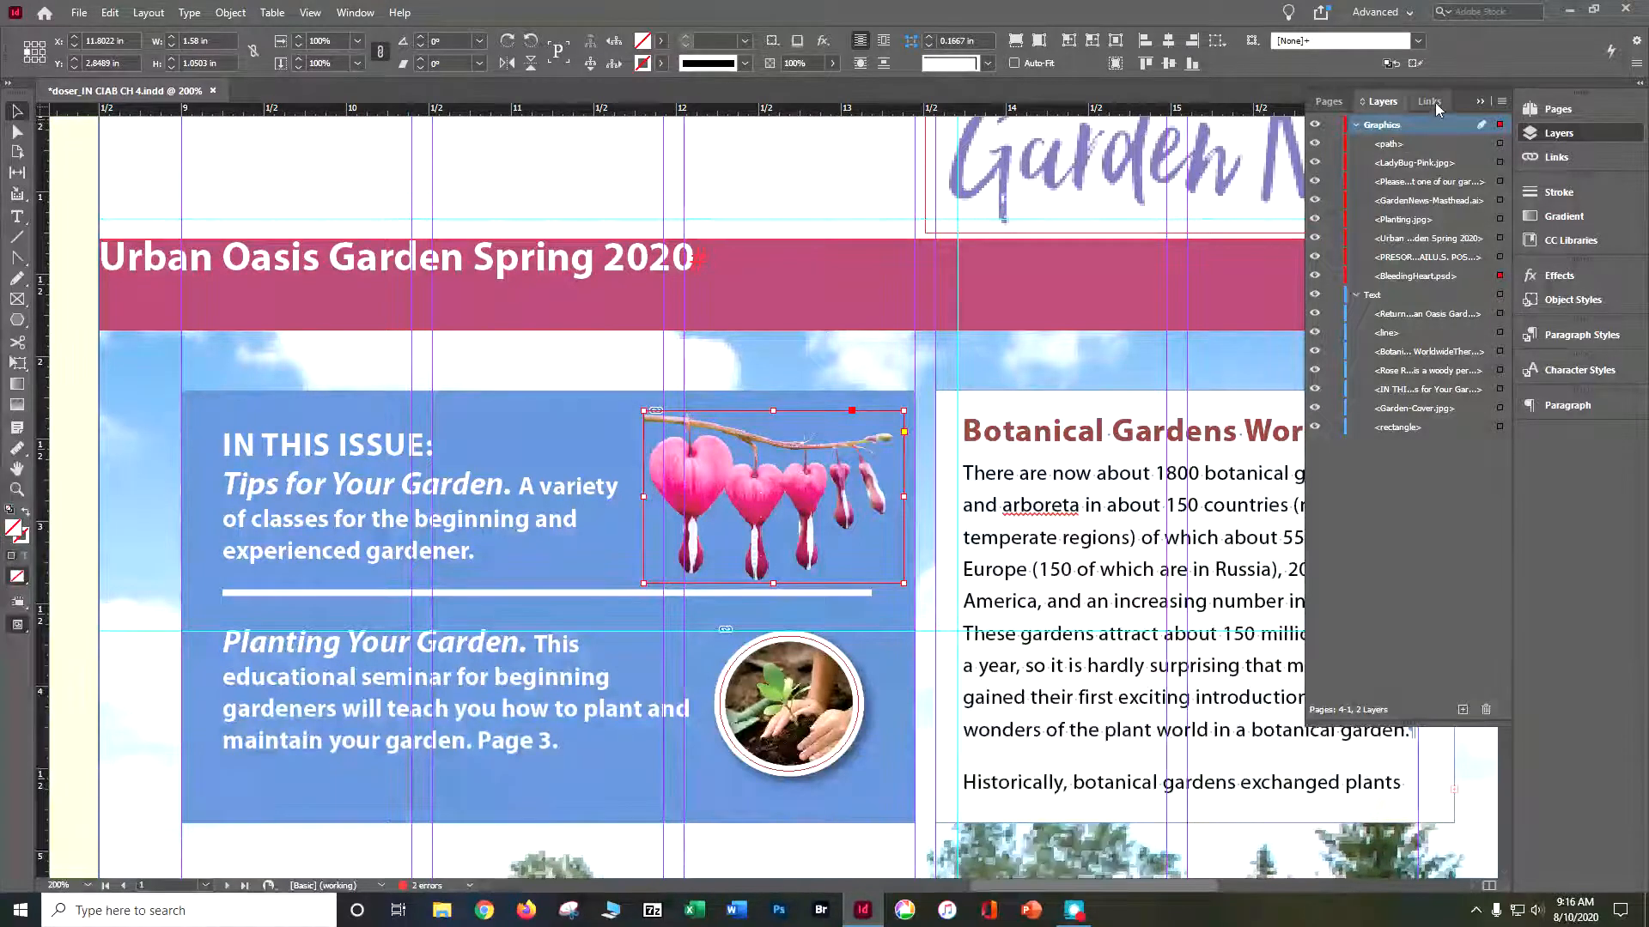
- Try BleedingHeart.psd below the rectangle in the Text layer and return it to the bottom of the Graphics layer
left_click_drag(1412, 283, 1398, 429)
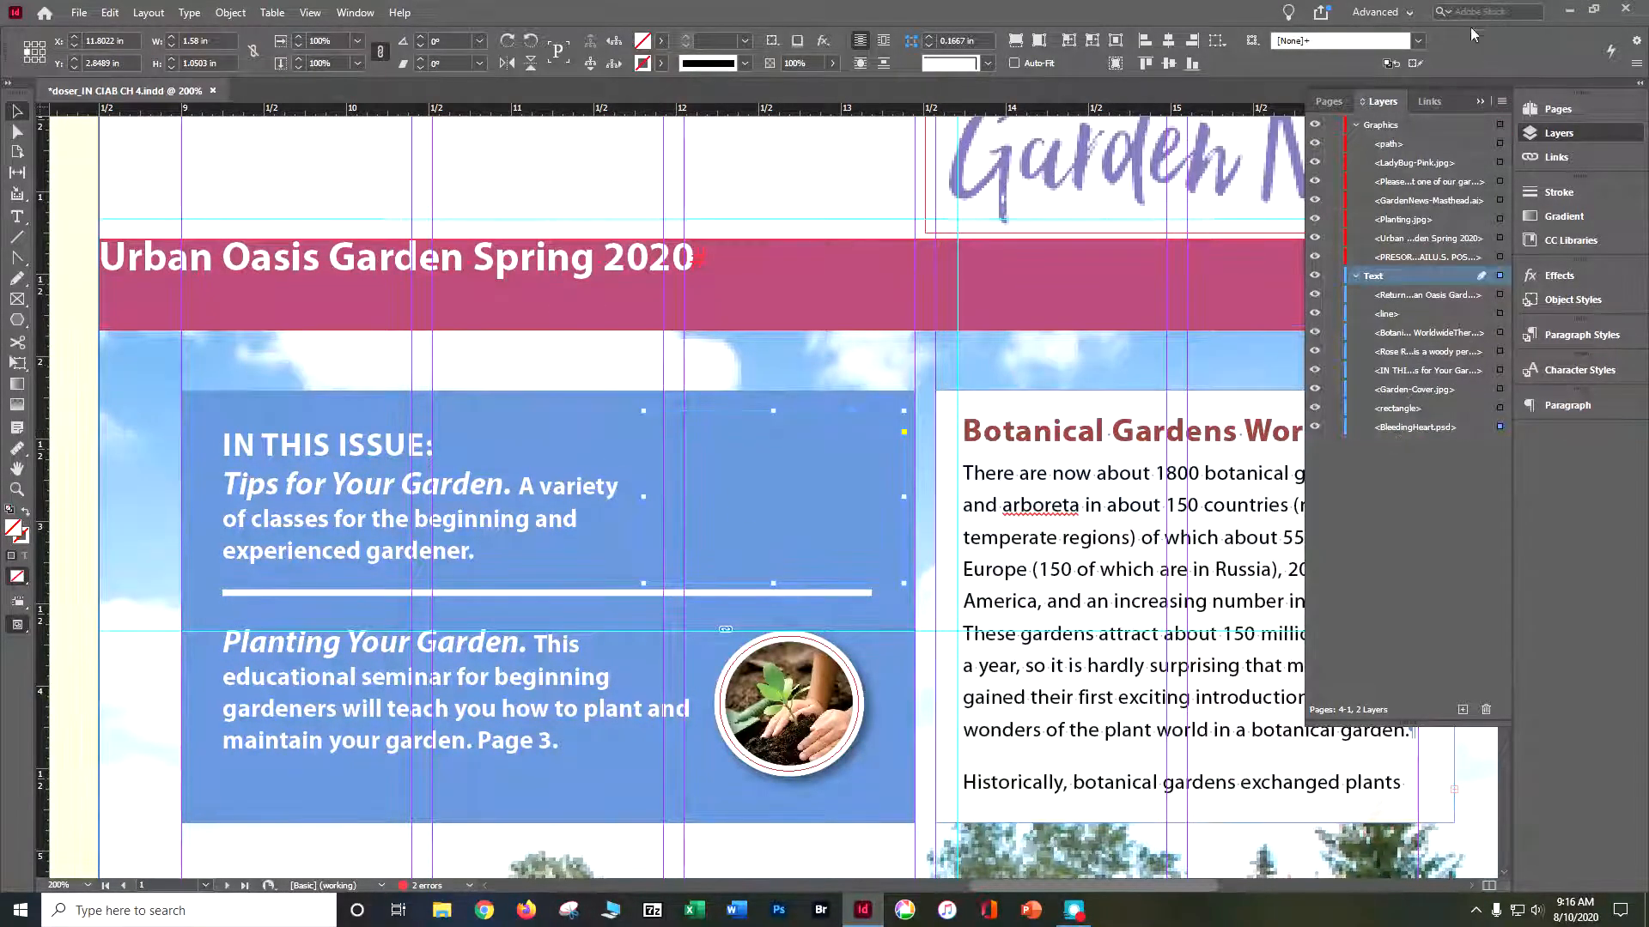
left_click_drag(1395, 436, 1409, 289)
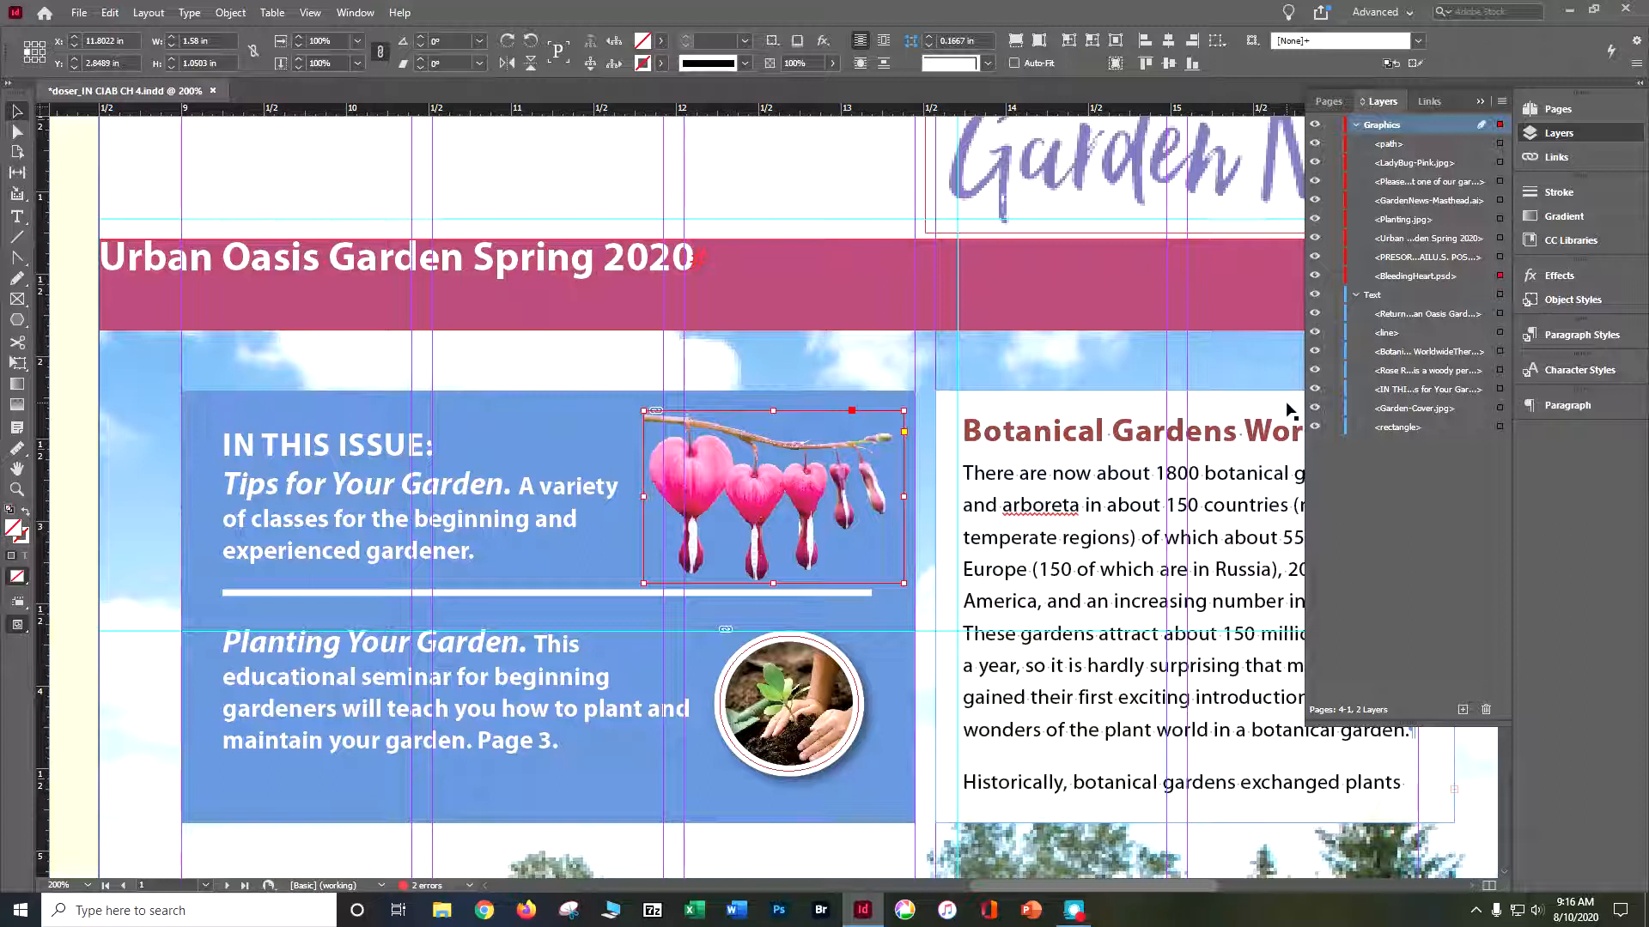
- Fit the whole spread in the window and collapse the contents of the Graphics and Text layers
left_click(310, 12)
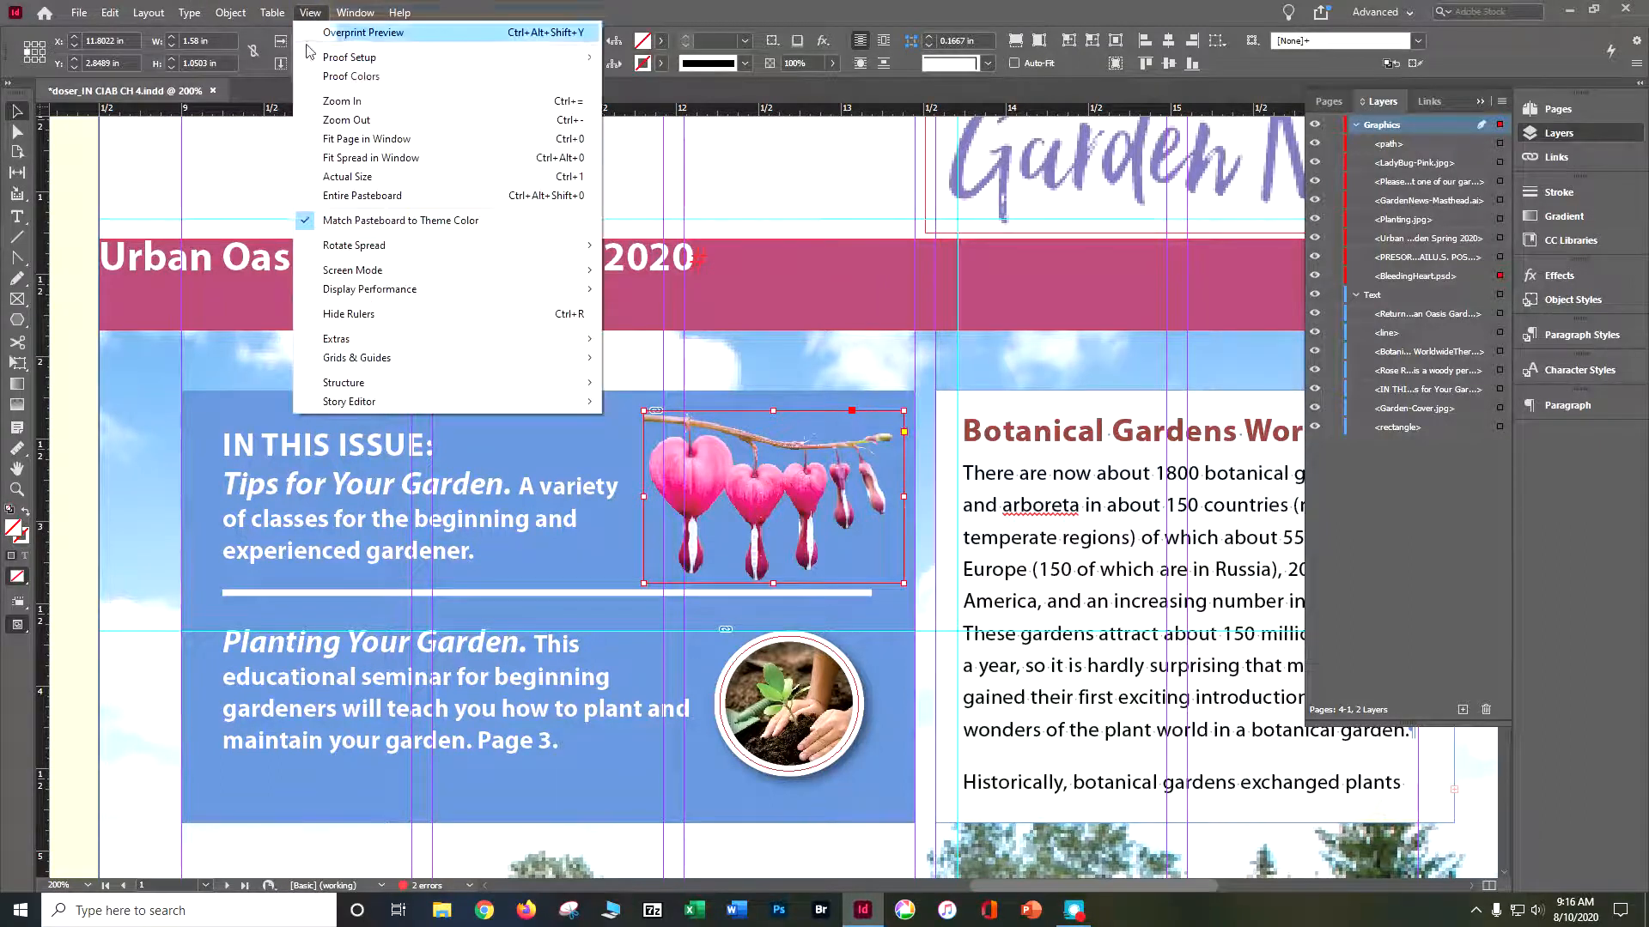
left_click(352, 158)
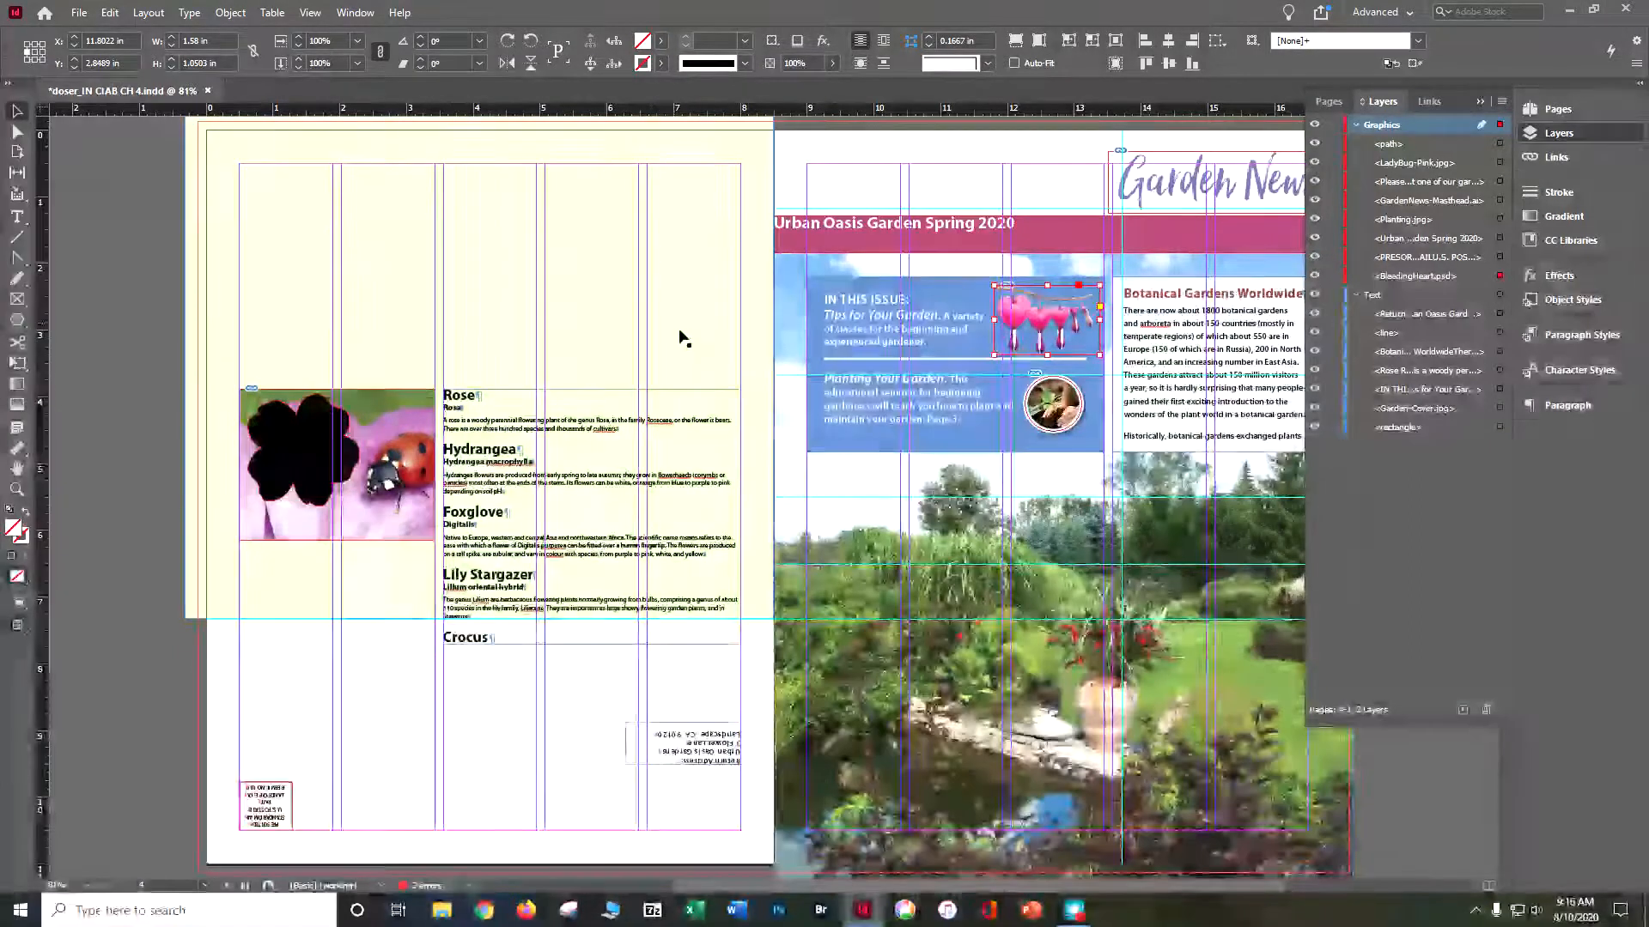
left_click(1357, 124)
left_click(1357, 144)
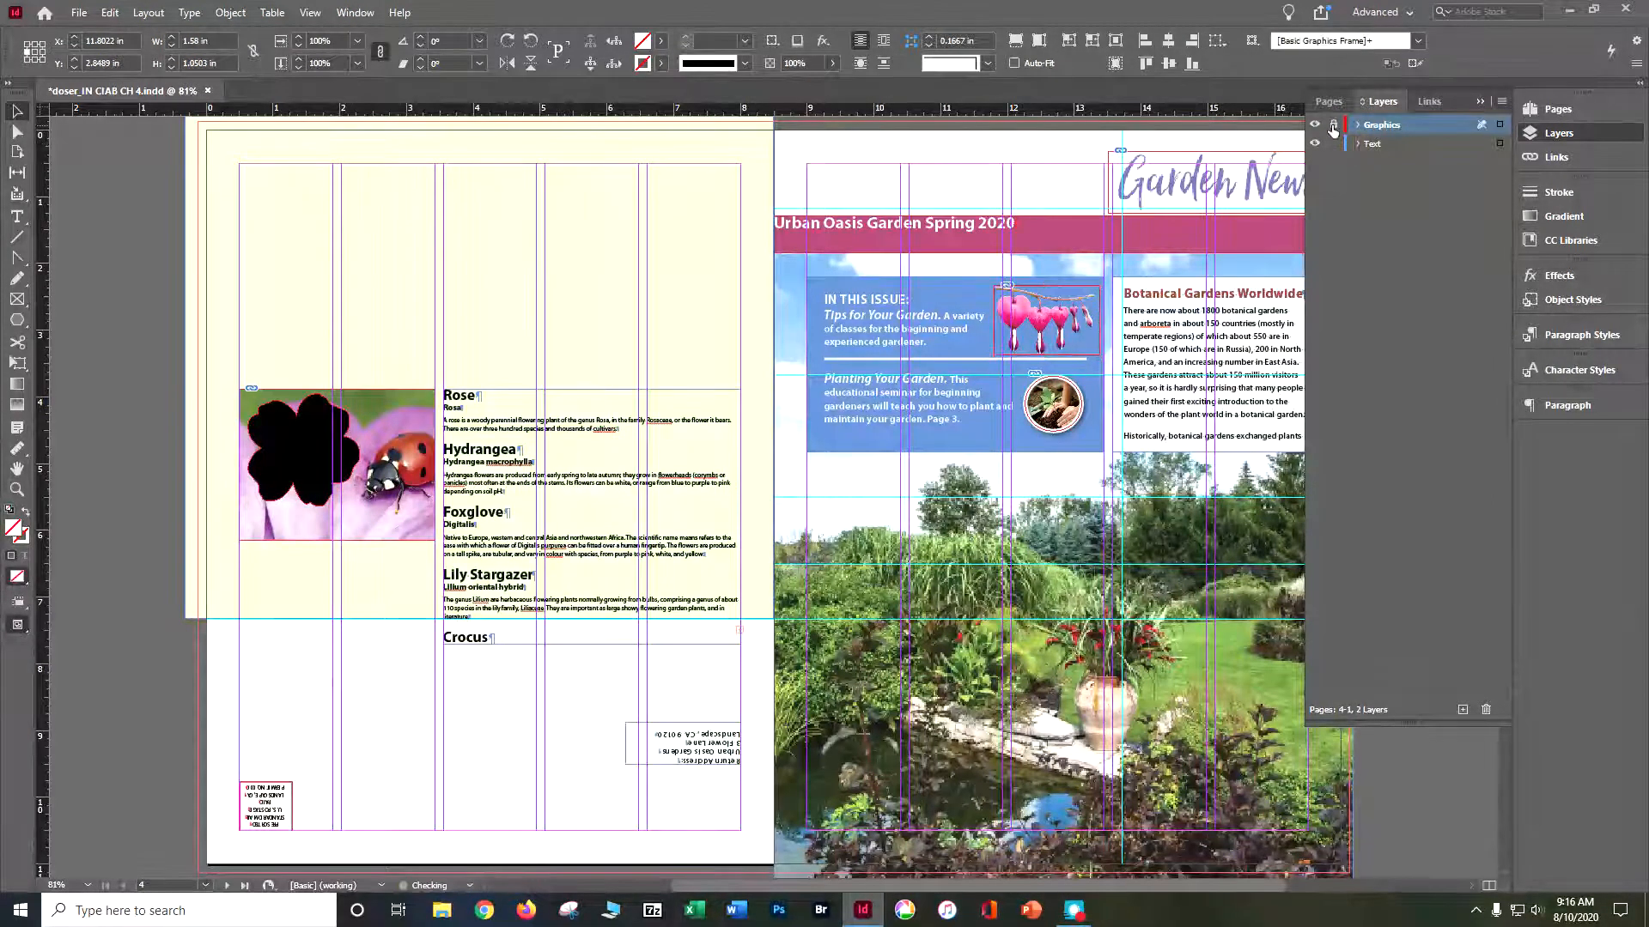
- Lock the Graphics layer and unlock it again
left_click(1332, 126)
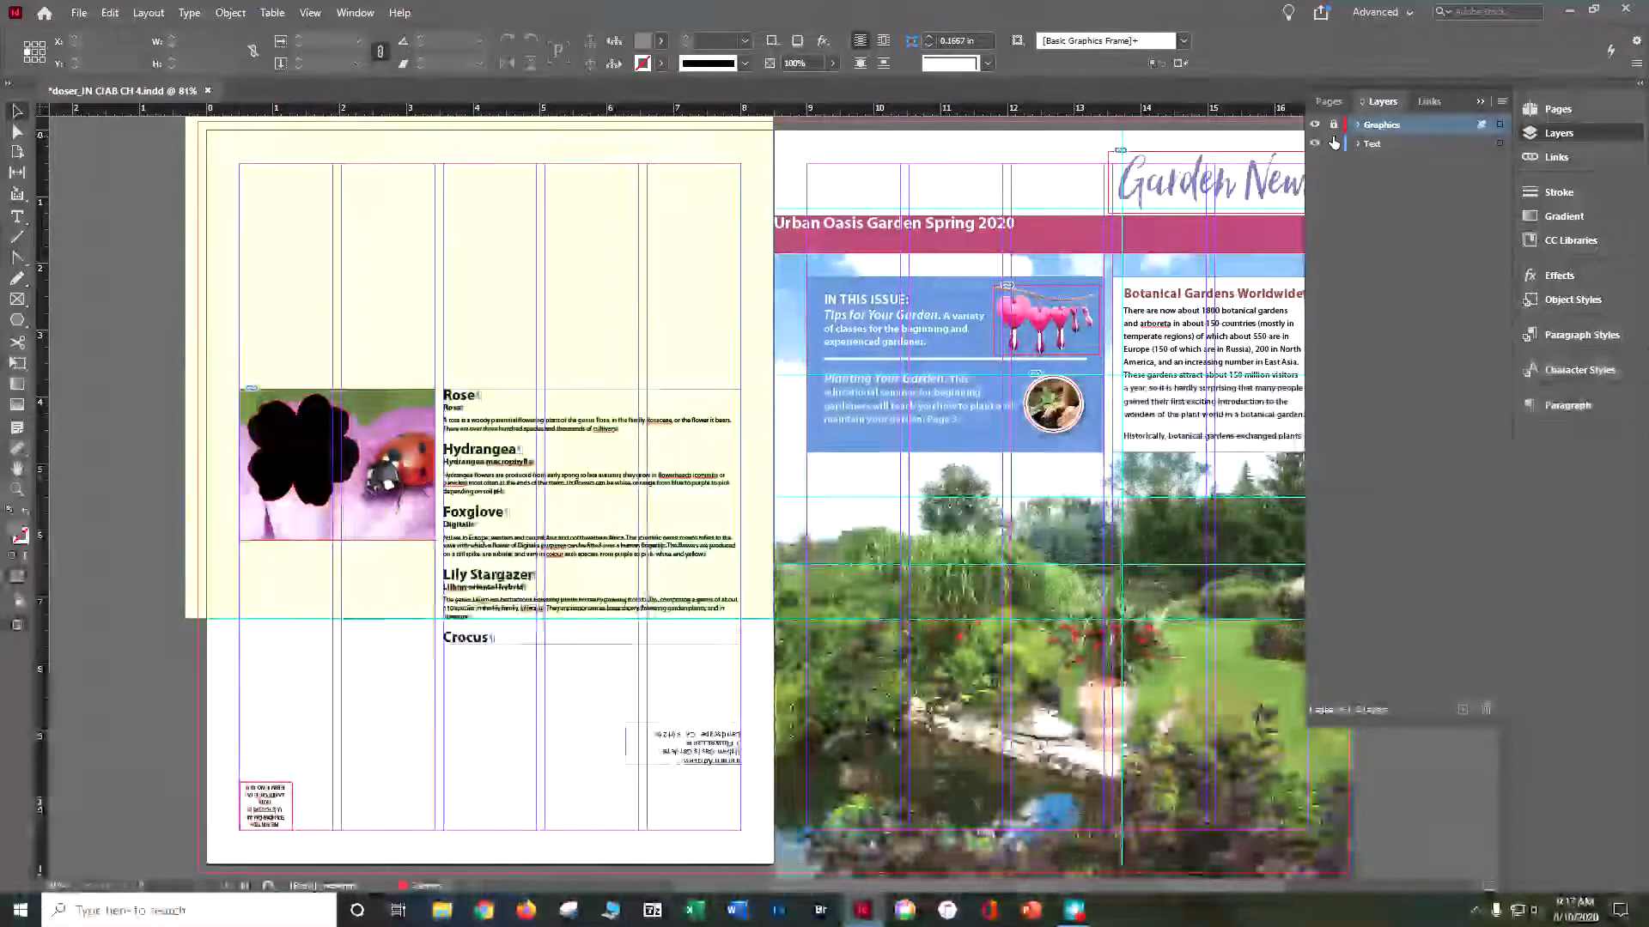
left_click(1334, 124)
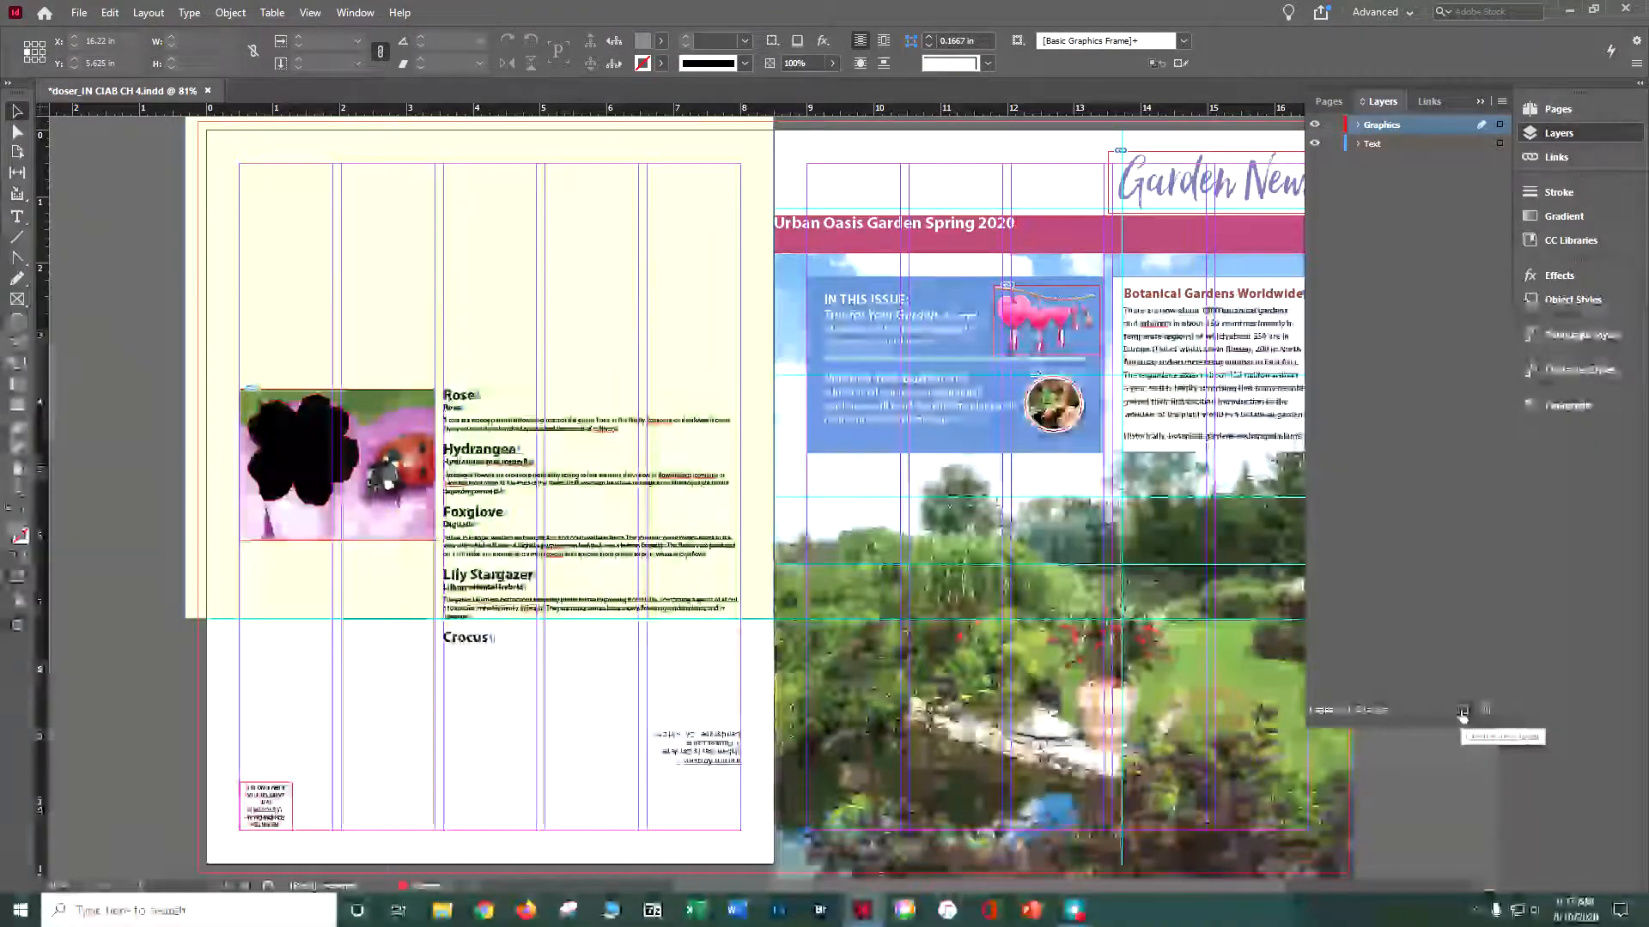
- Create a new layer named Background, keeping the green layer color
left_click(1462, 711)
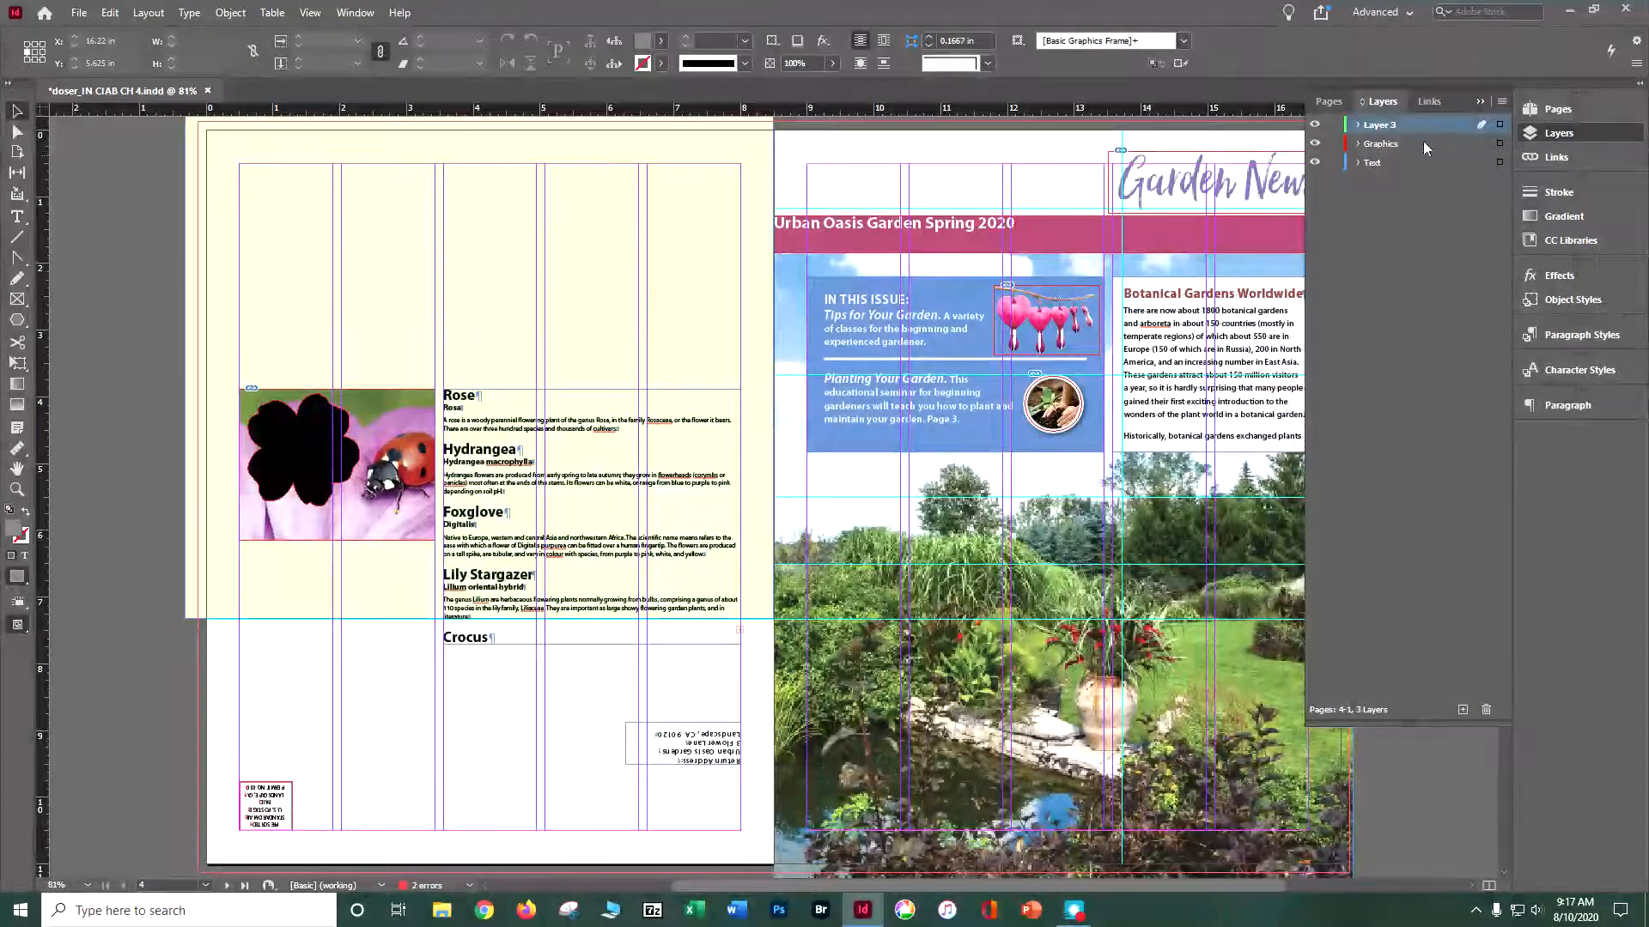
double_click(1379, 125)
type("Background")
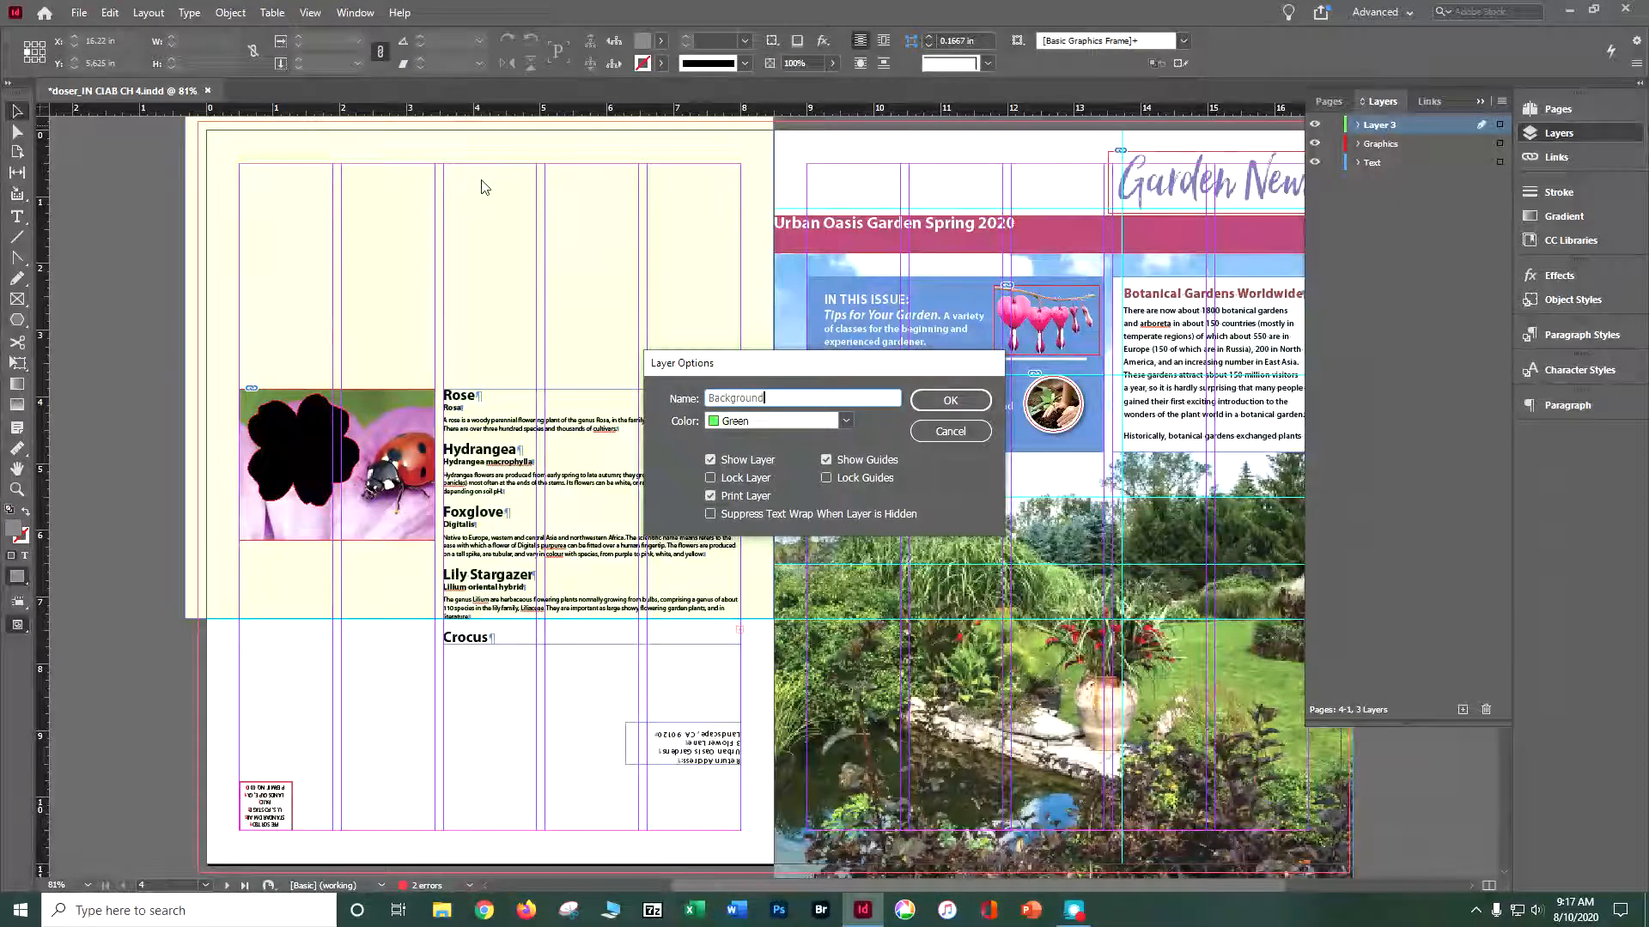
left_click(953, 399)
- Move the pale yellow rectangle on page 4 to the Background layer and place that layer below the Text layer
left_click(194, 165)
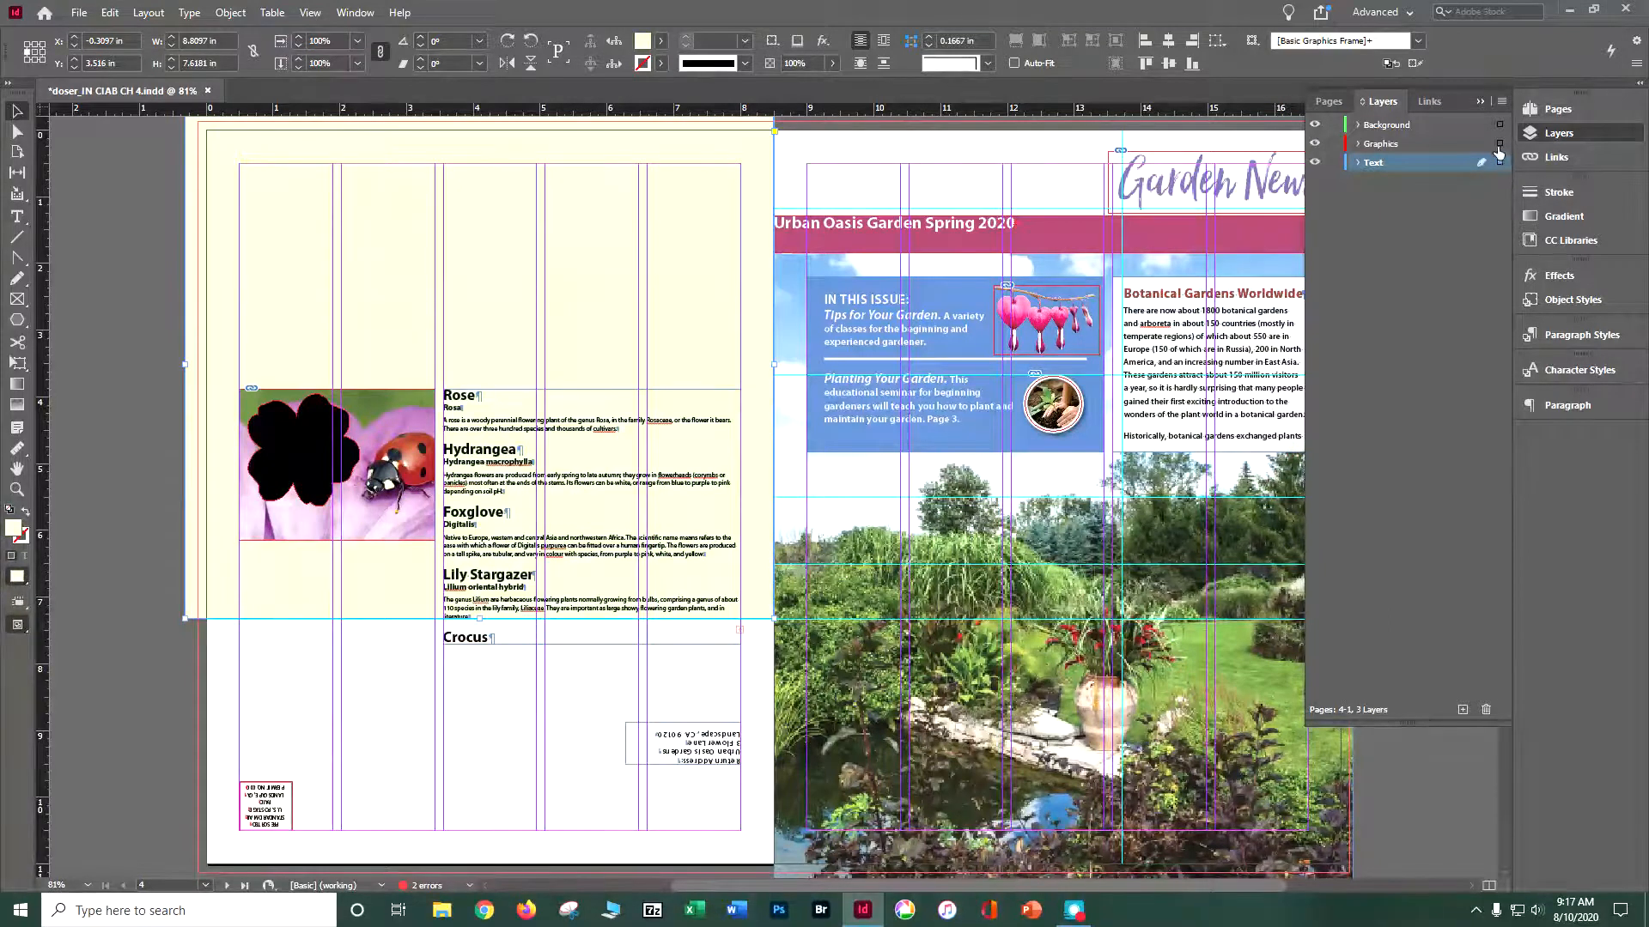
left_click_drag(1494, 132, 1498, 127)
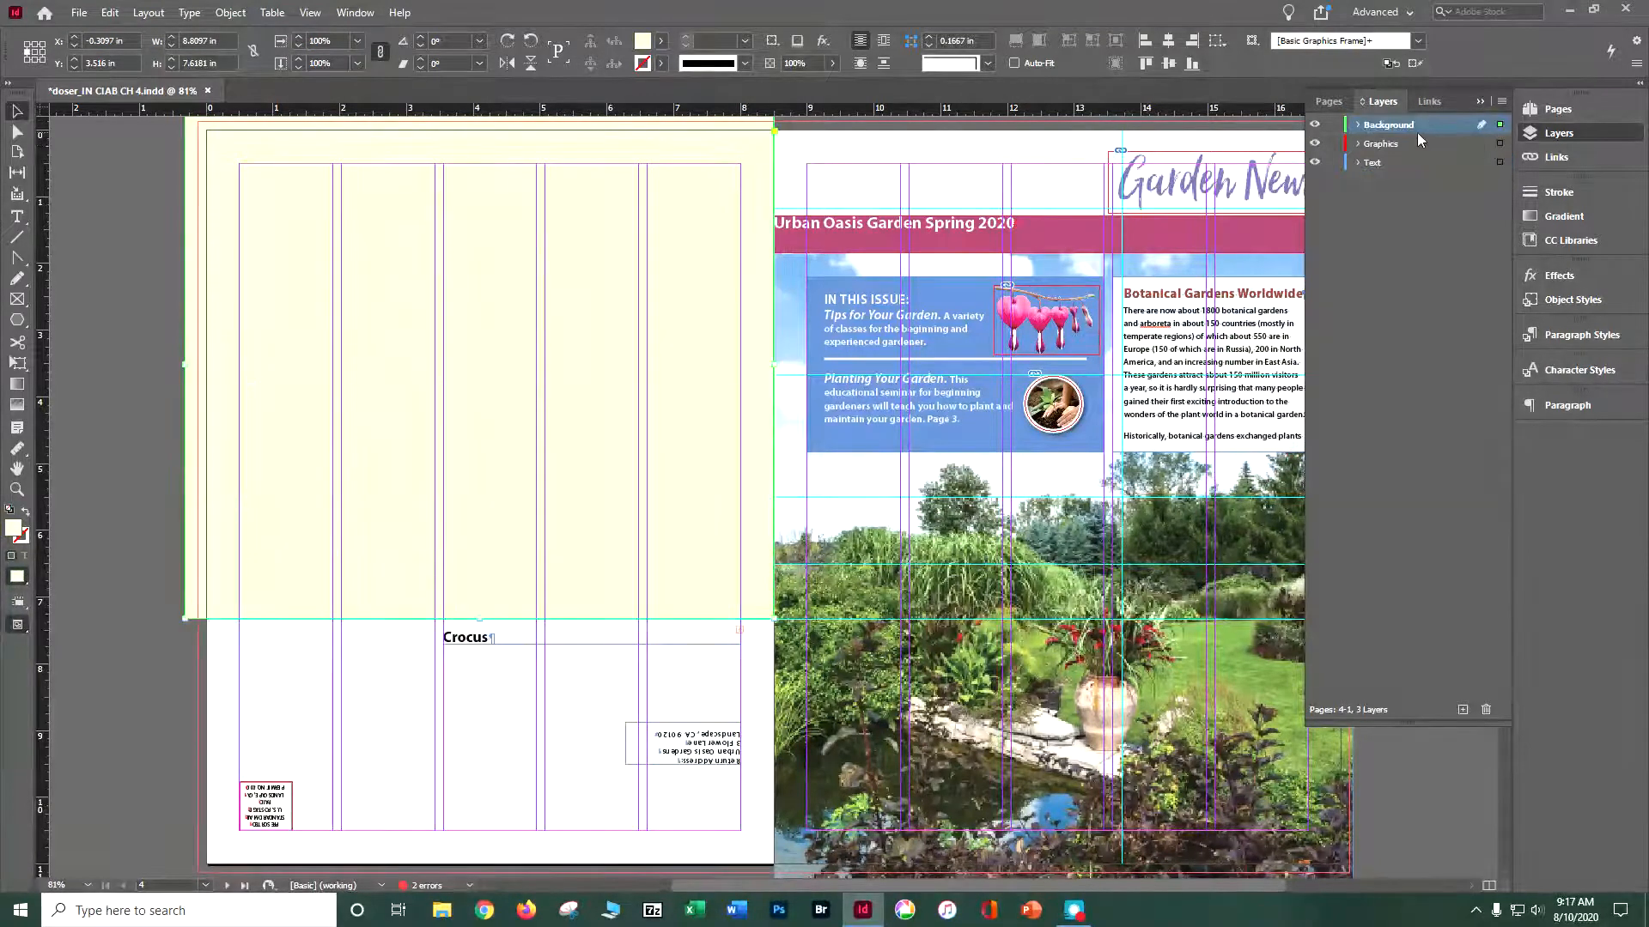
left_click(1357, 125)
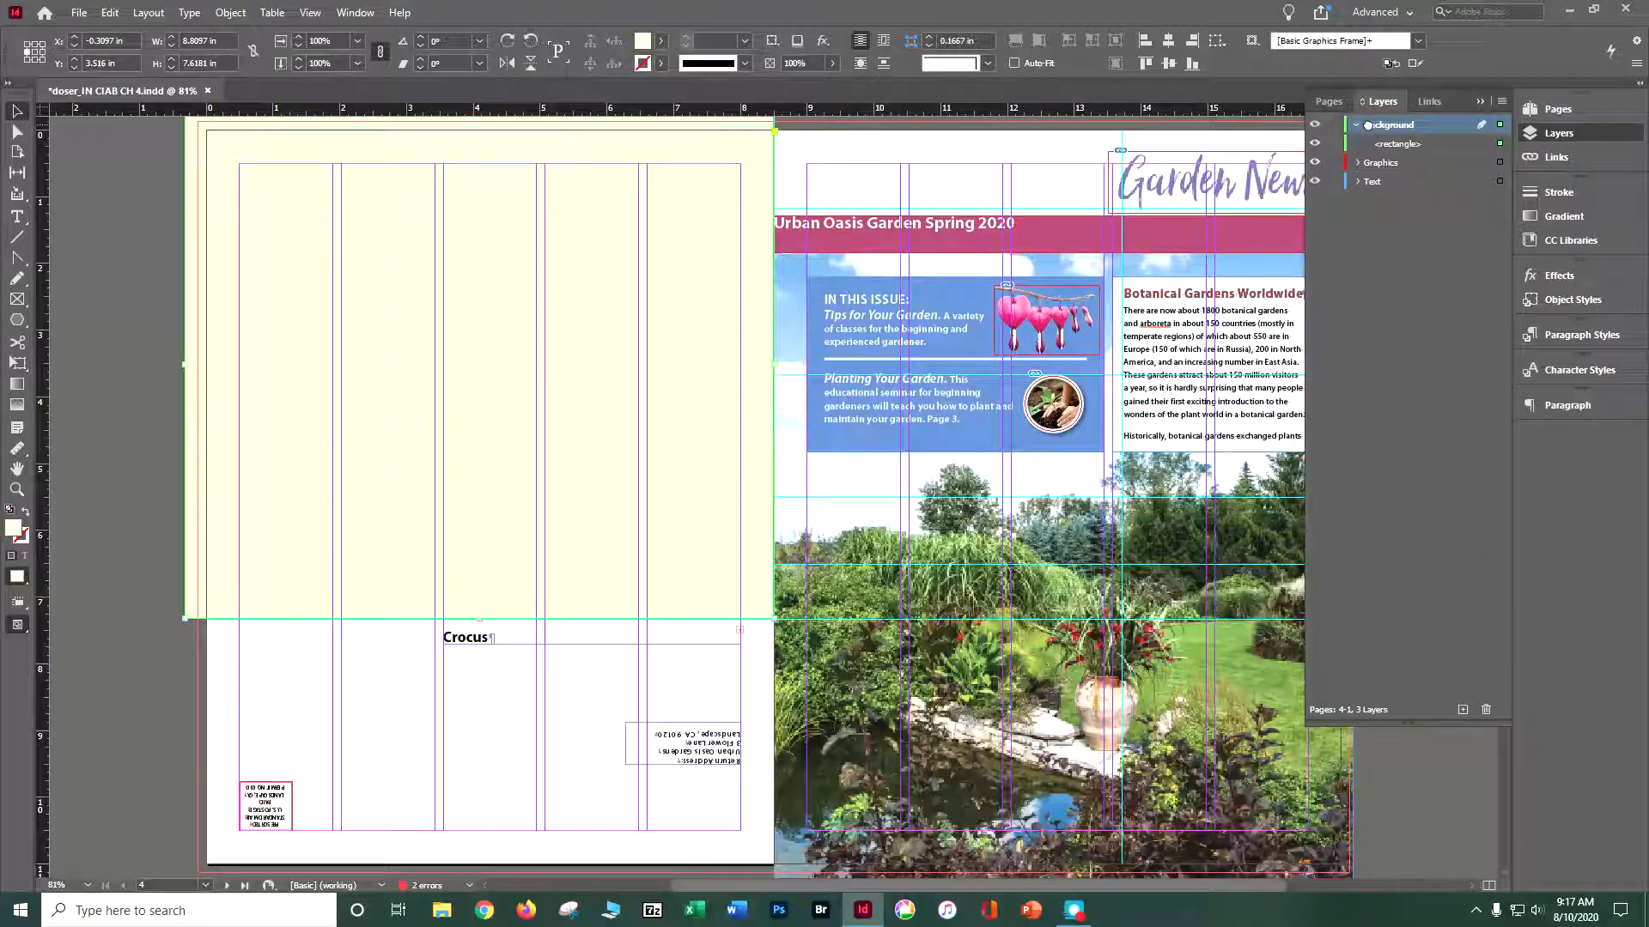
left_click_drag(1352, 190, 1353, 190)
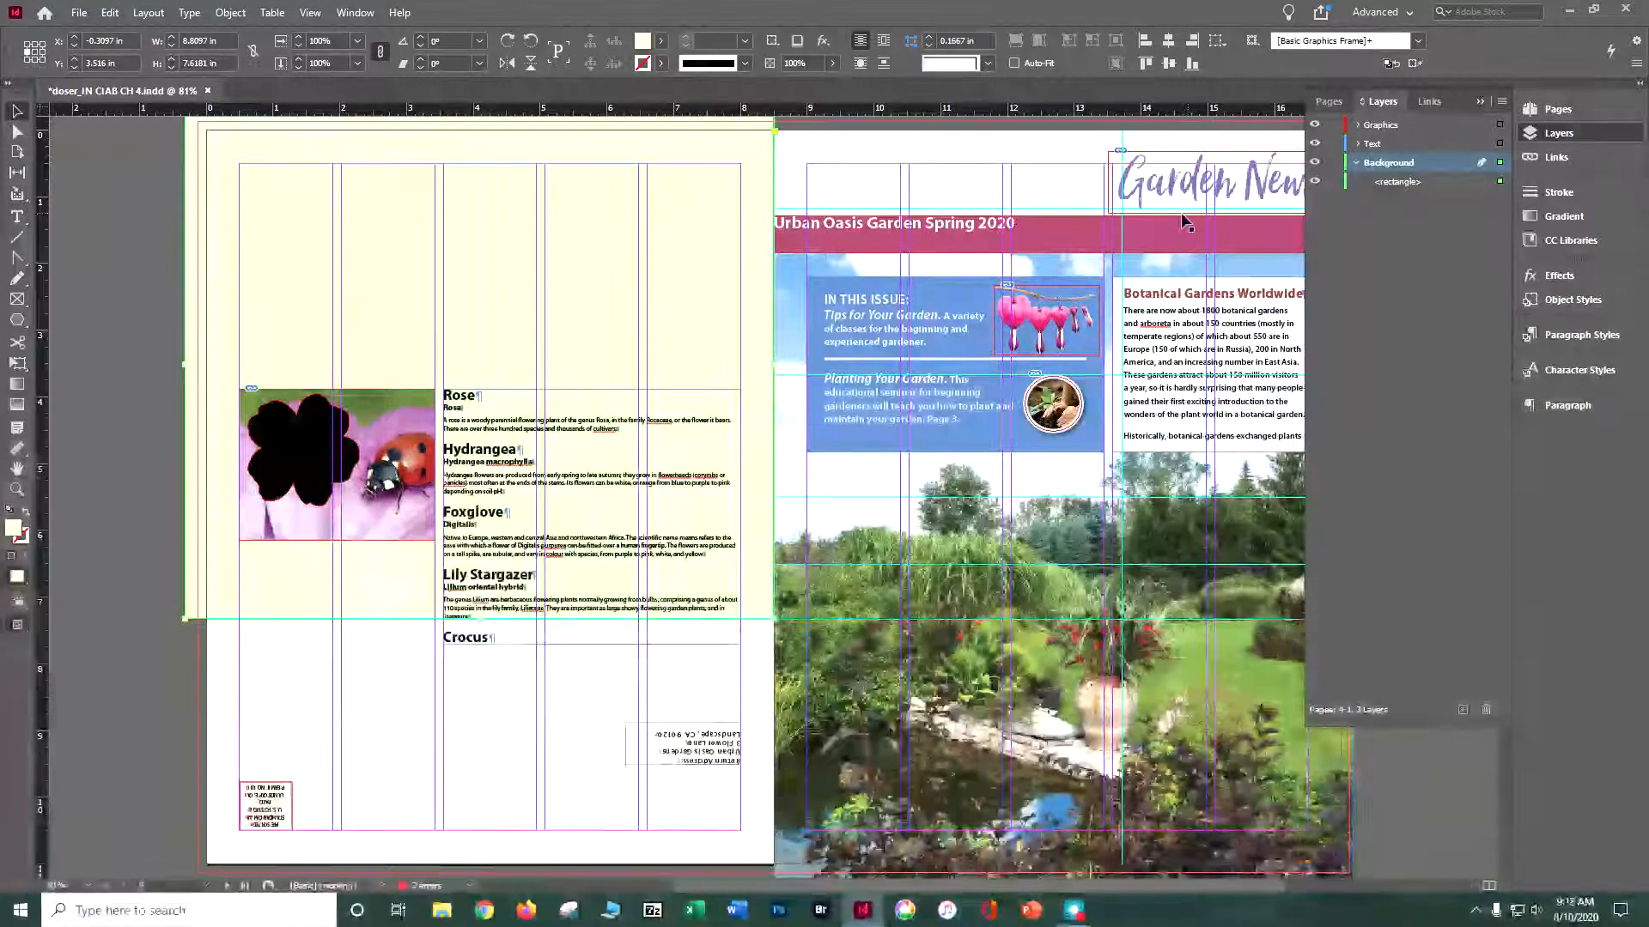
- On the pages 2-3 spread, move the blue and lavender page-background rectangles from the Text layer to the Background layer
left_click(227, 886)
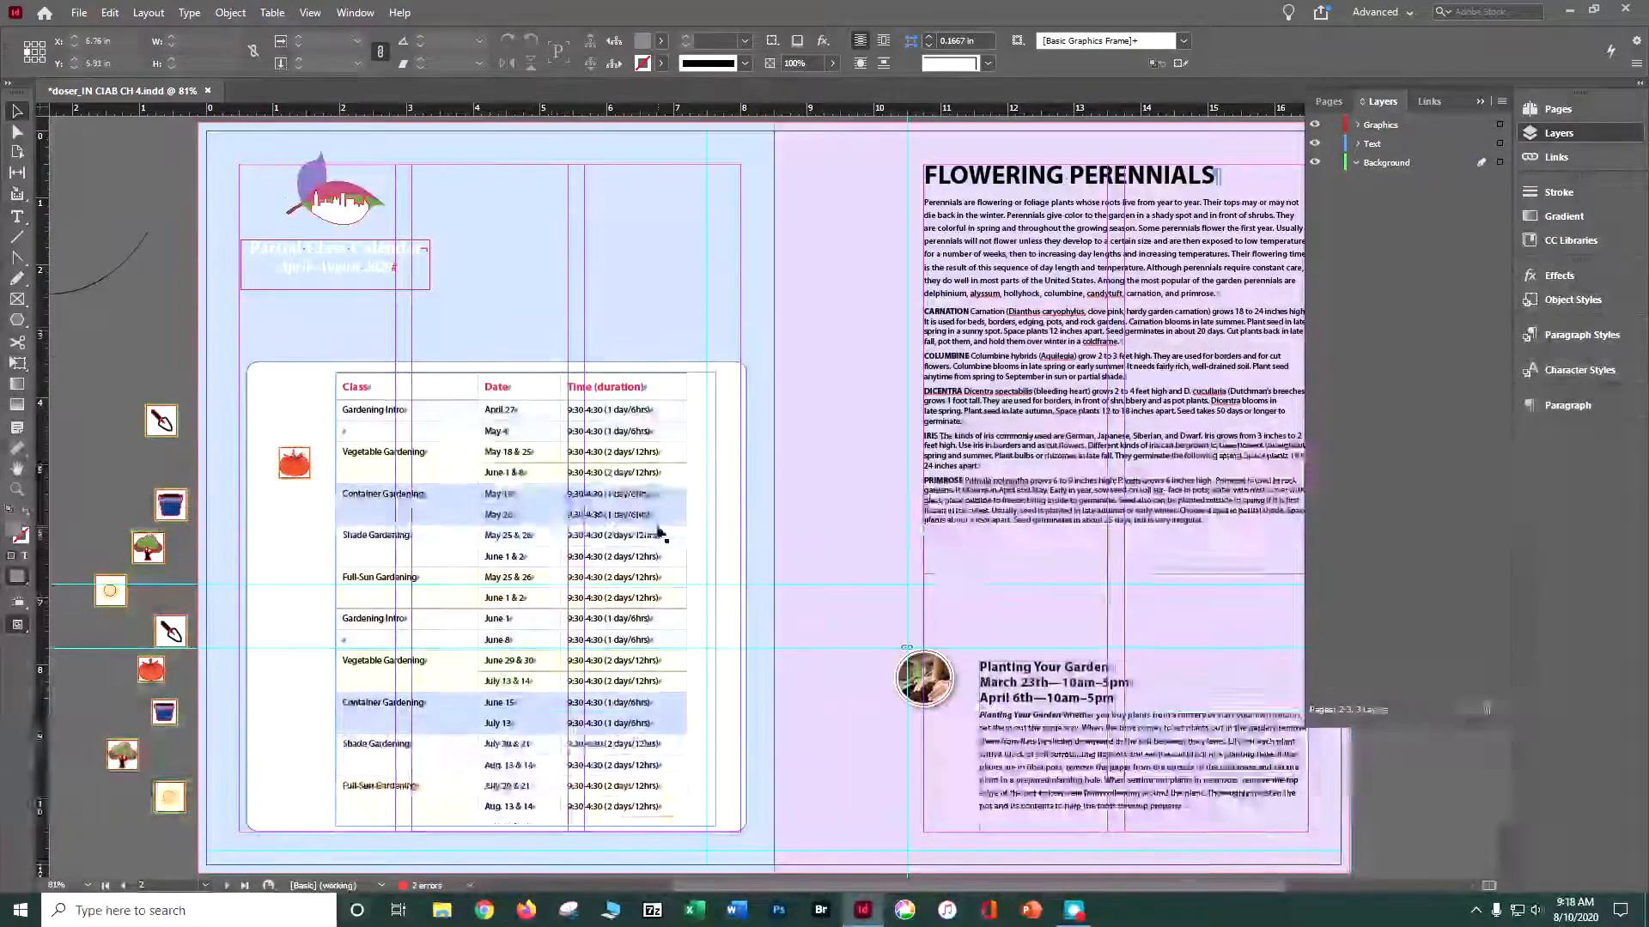
scroll(657, 533, "up", 2)
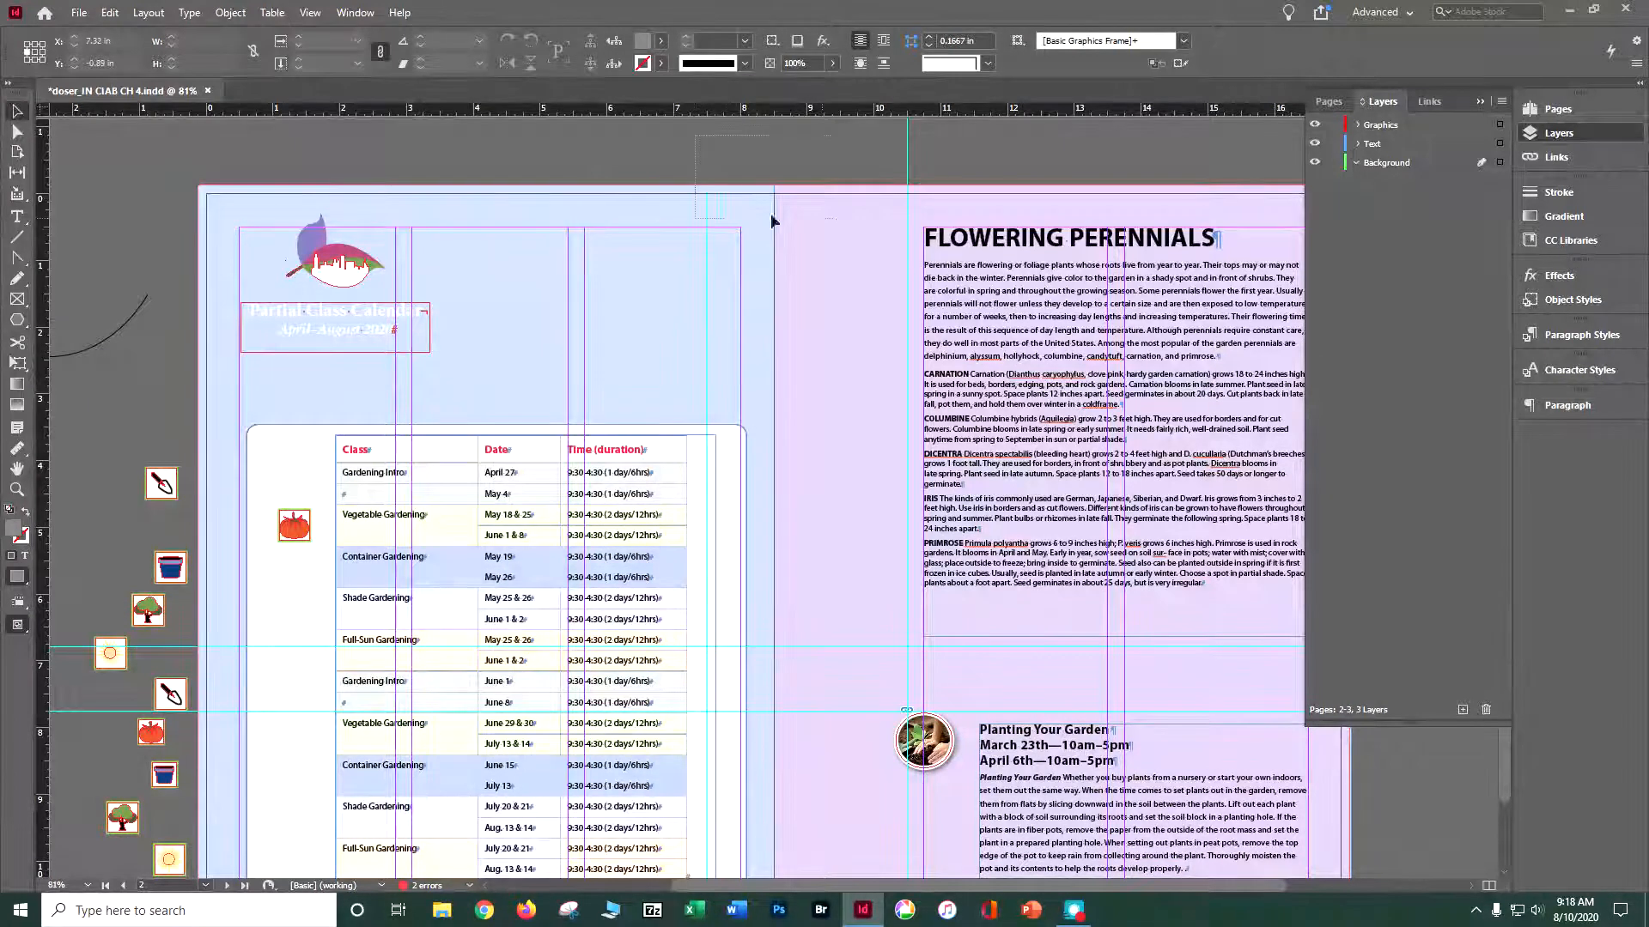
left_click(832, 215)
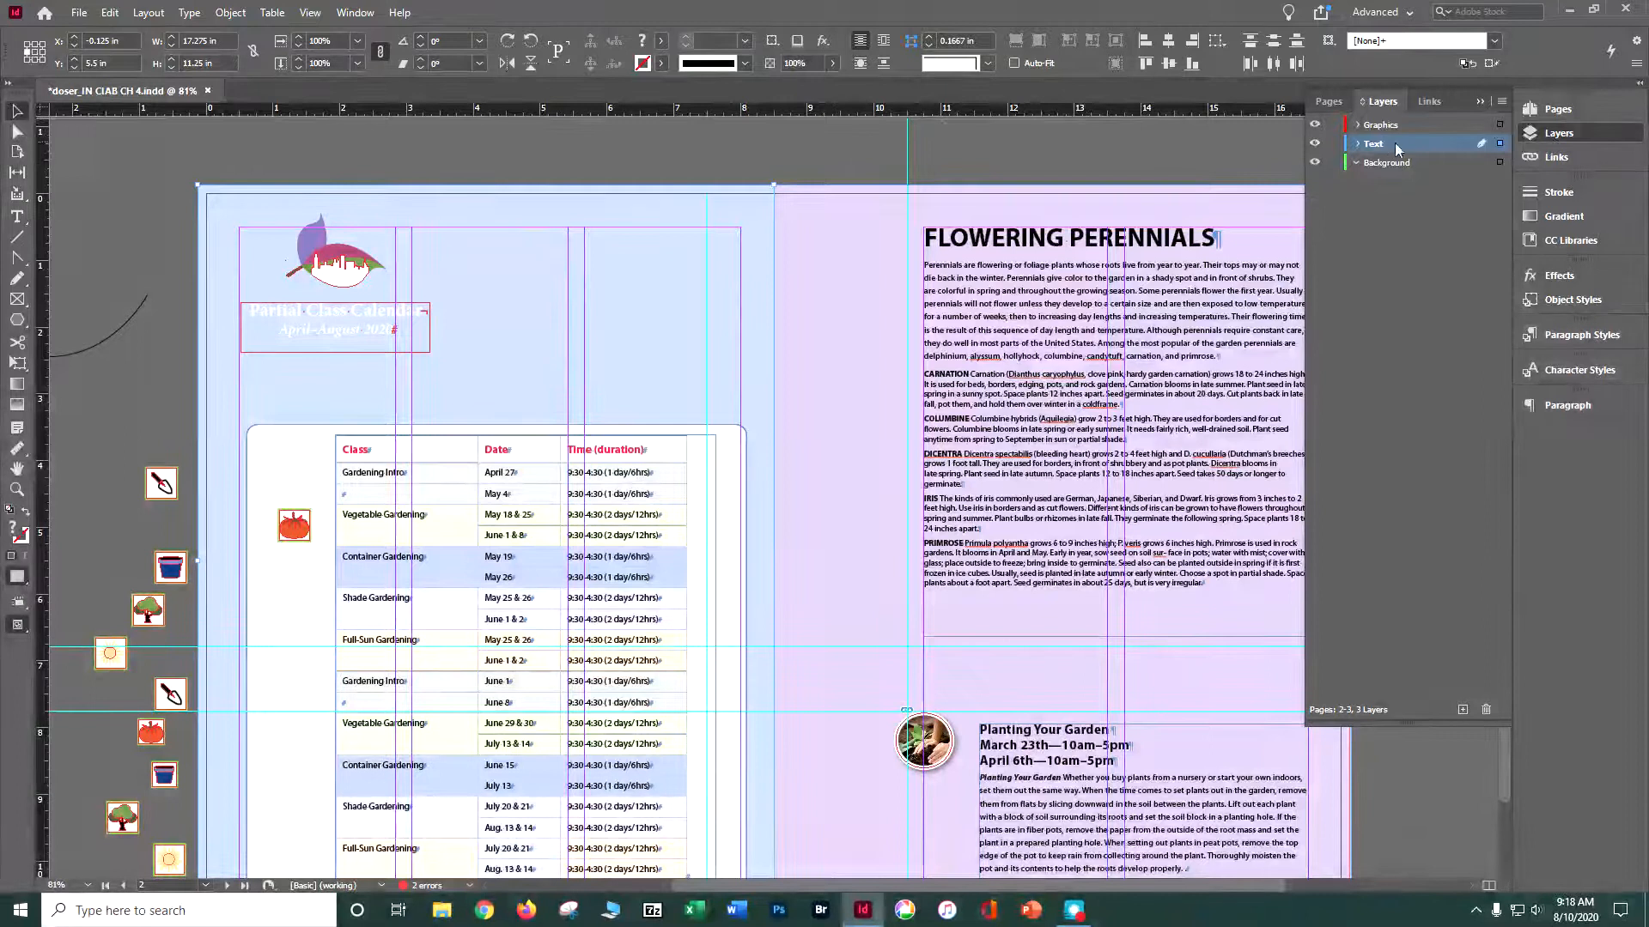
left_click(1498, 144)
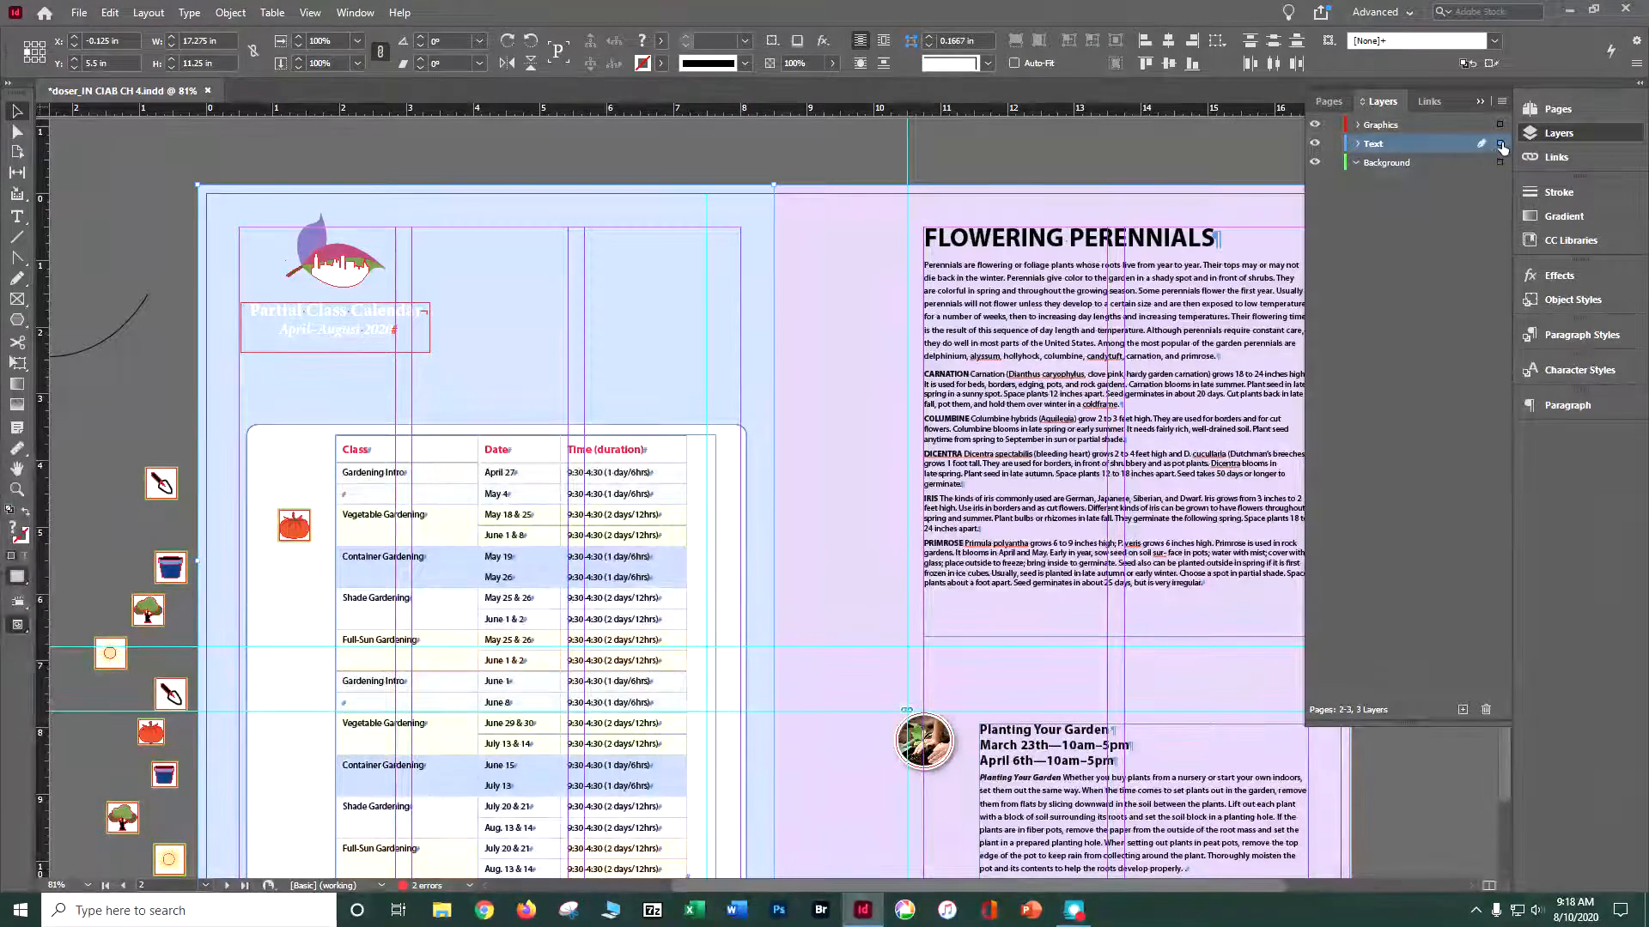
left_click(1498, 162)
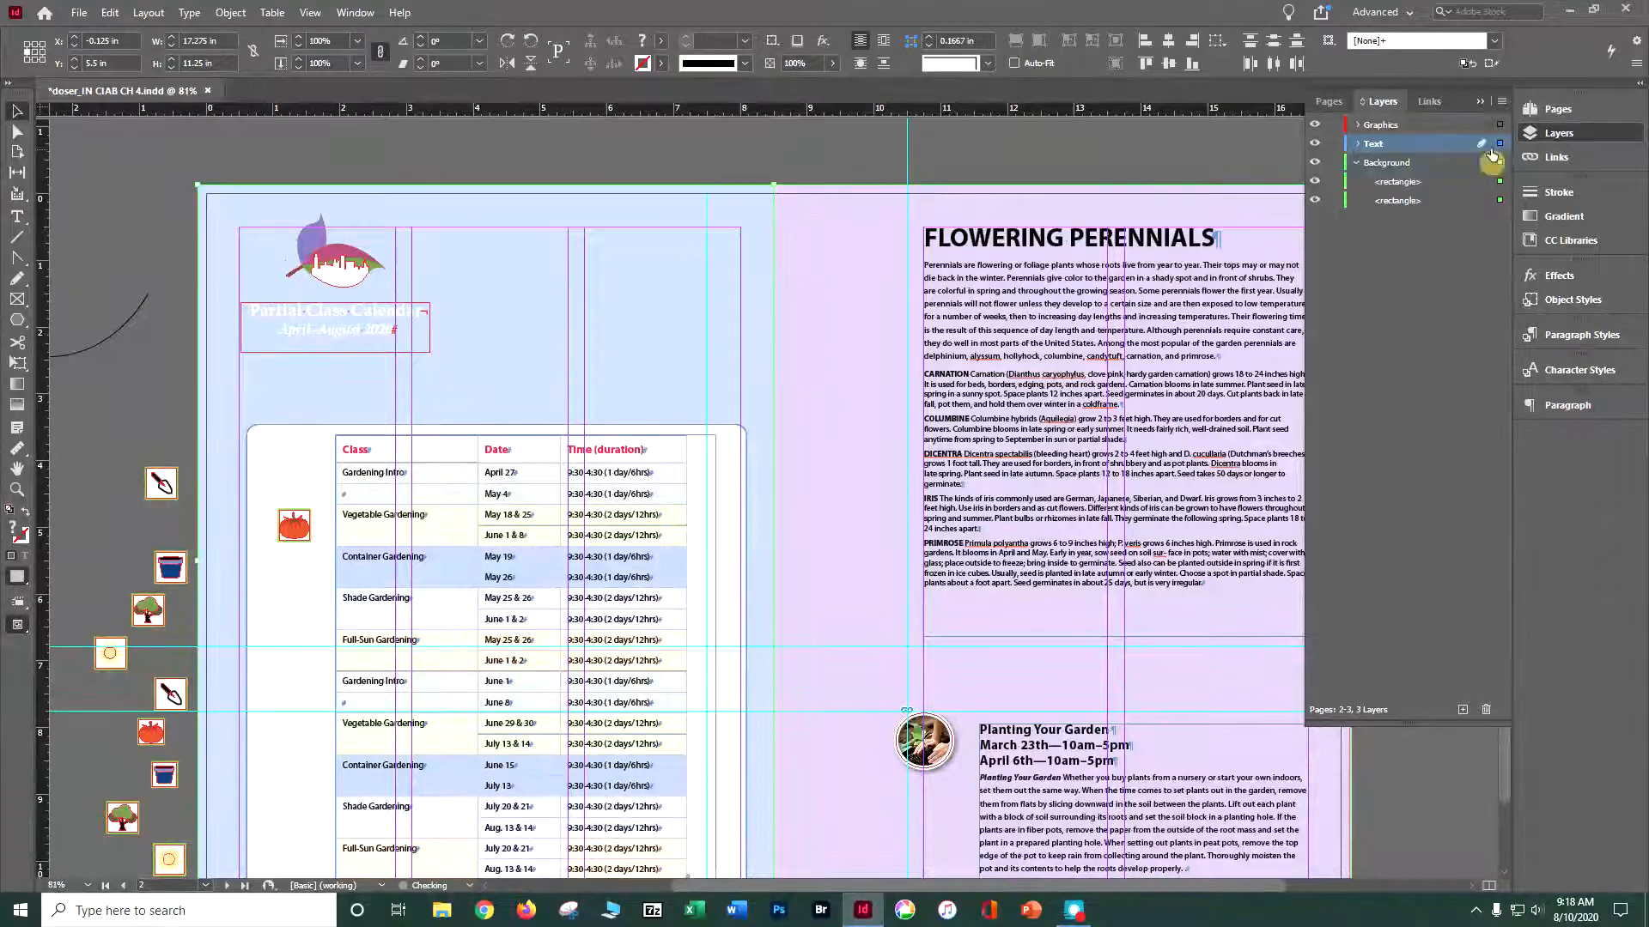
- Identify the two rectangles in the Background layer by selecting each on pages 2-3 and turning its visibility off and on
left_click(1313, 199)
left_click(1315, 200)
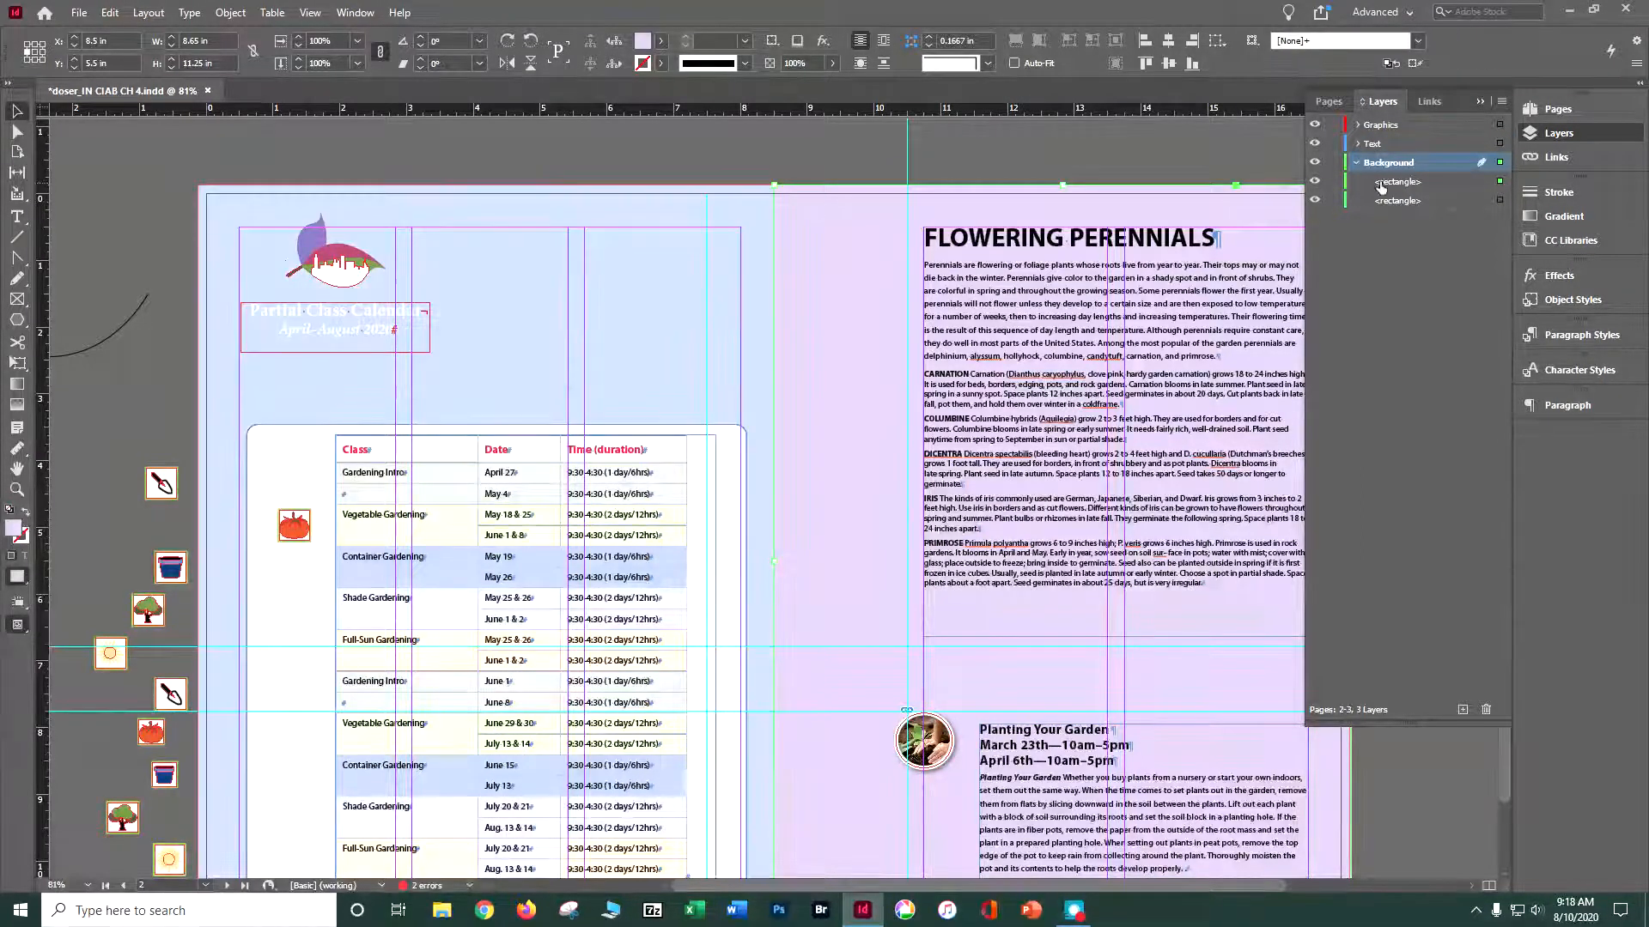
left_click(745, 289)
left_click(1499, 183)
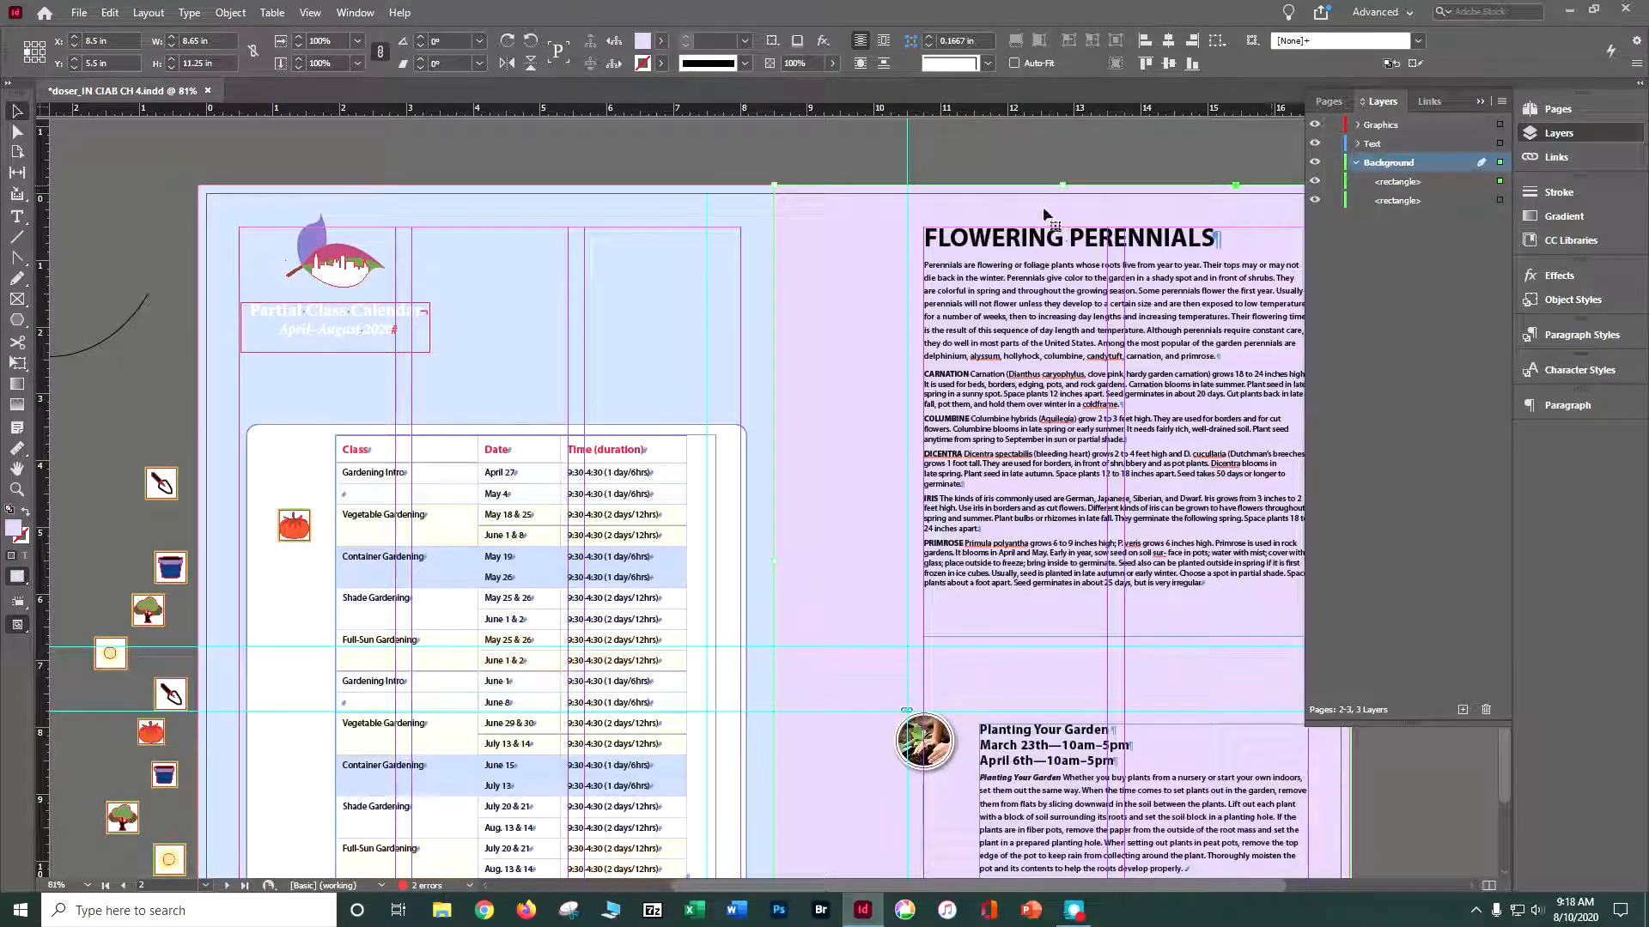
left_click(763, 220)
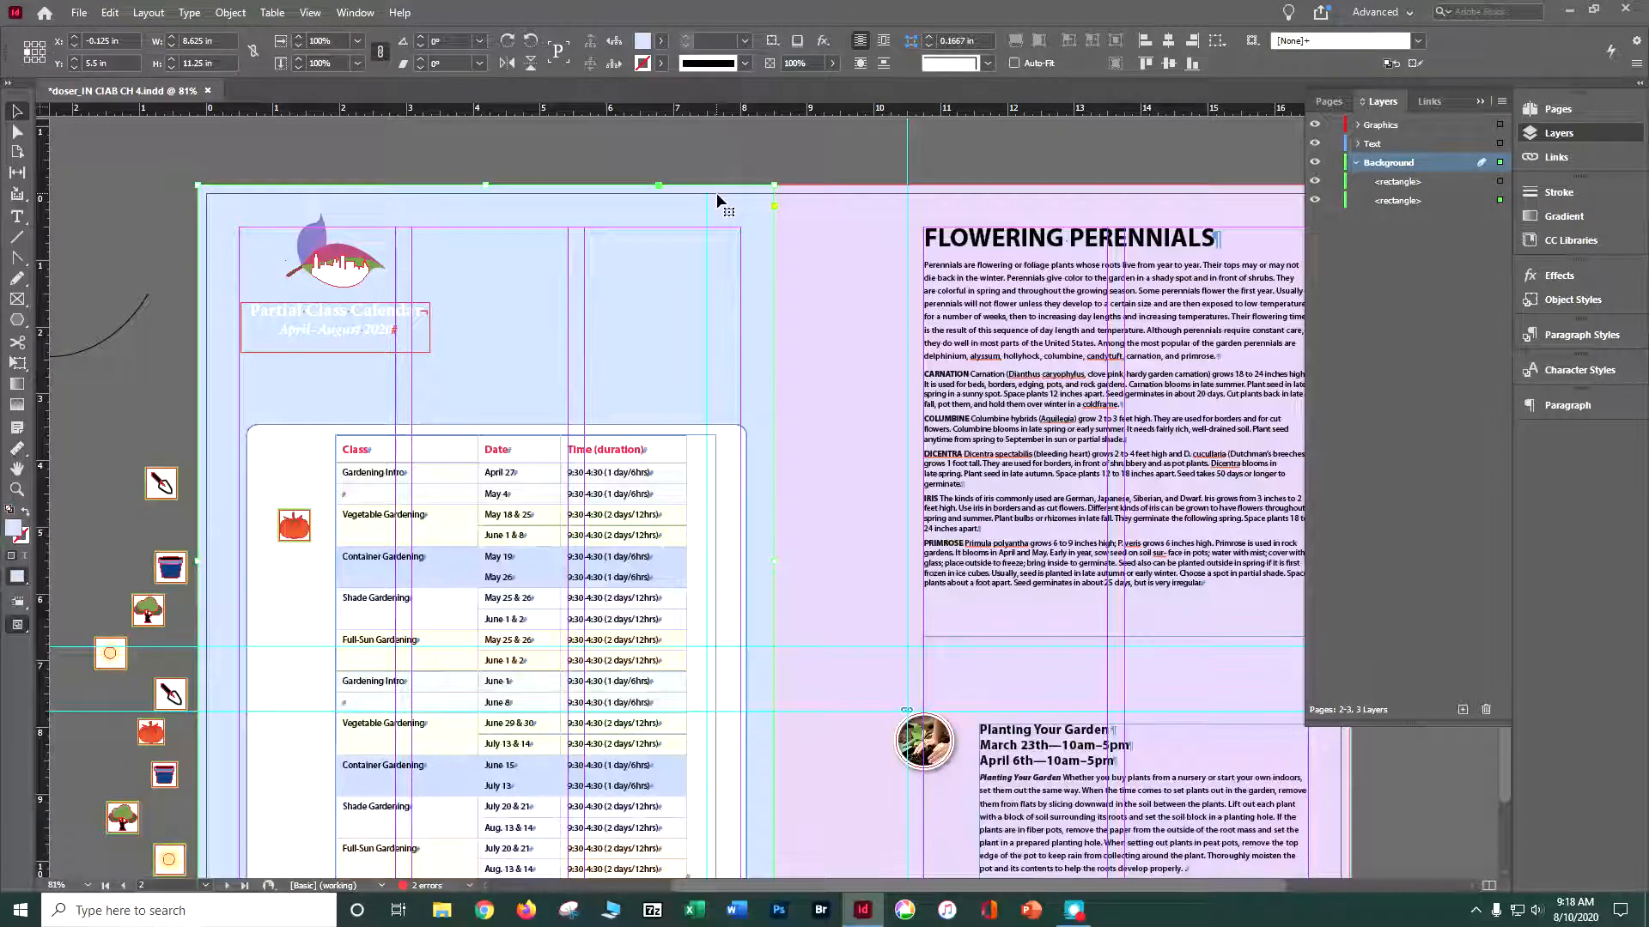
left_click(908, 187)
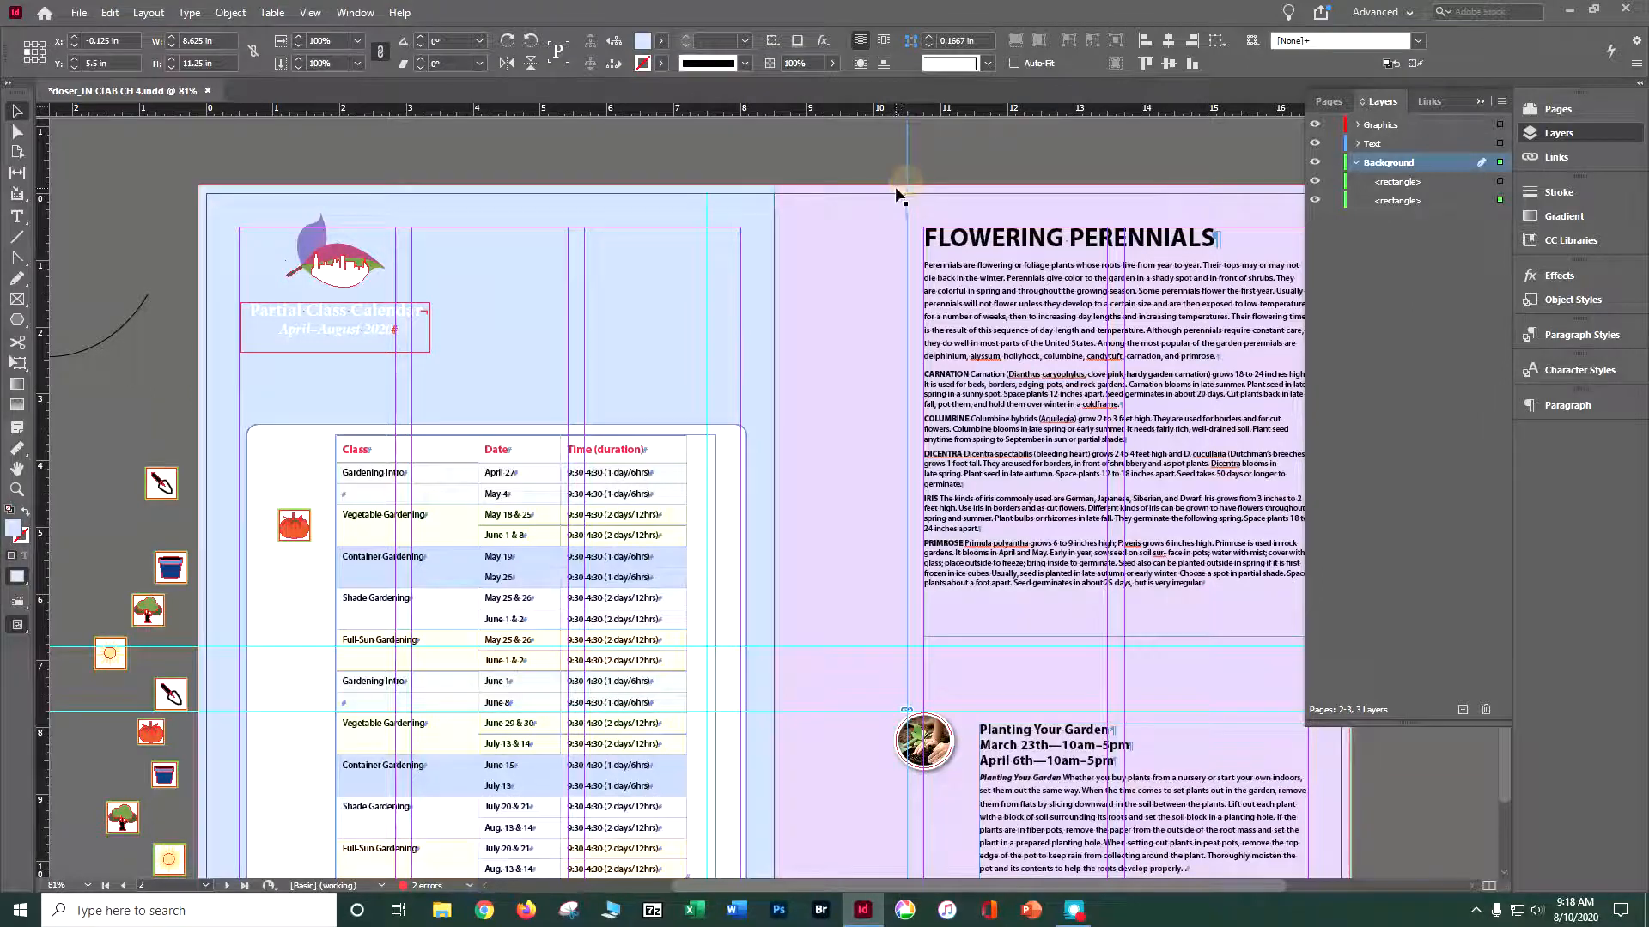
left_click(893, 187)
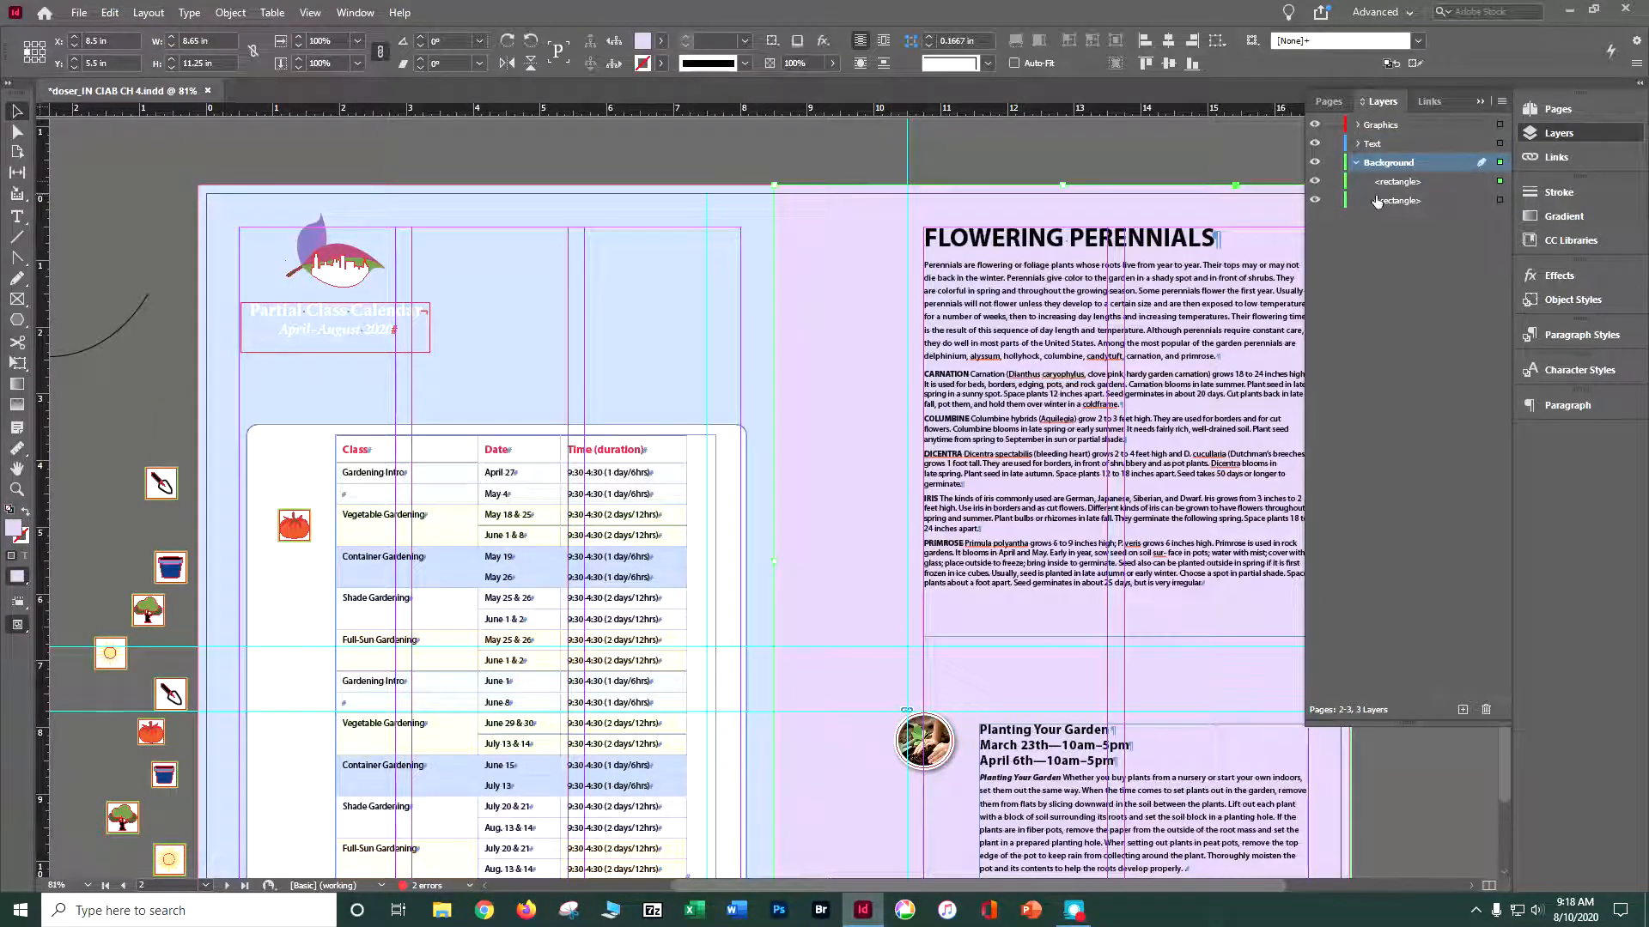
left_click(1315, 182)
left_click(1316, 182)
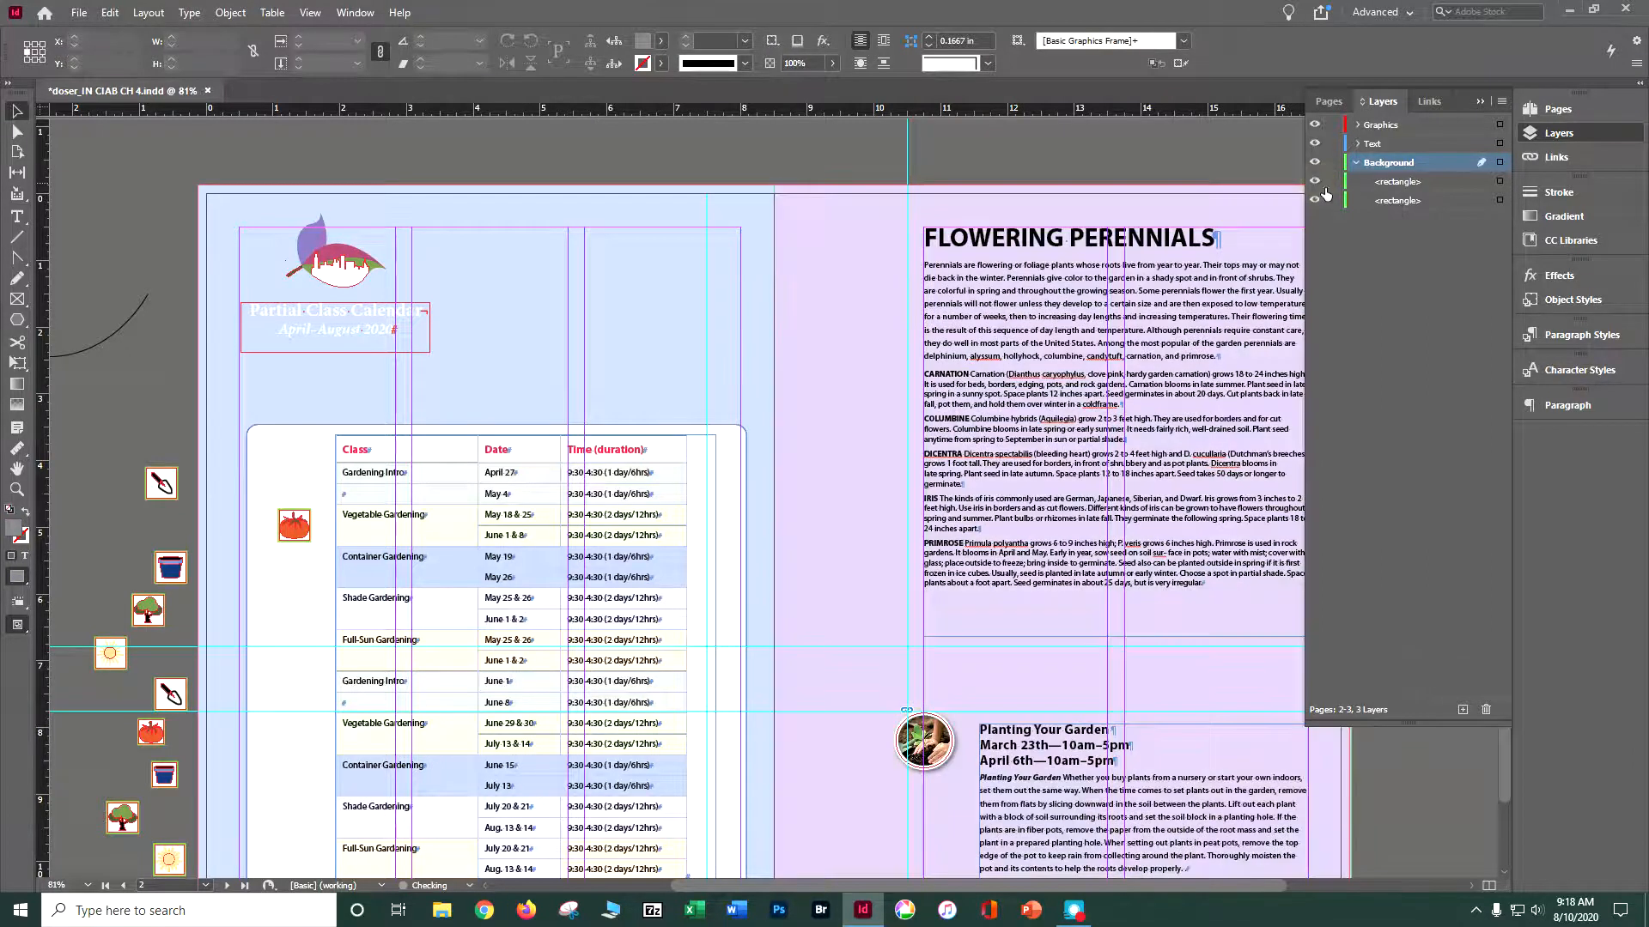
- Check the page 4 yellow rectangle's entry in the Background layer by selecting it and turning its visibility off and on
scroll(1156, 290, "up", 12)
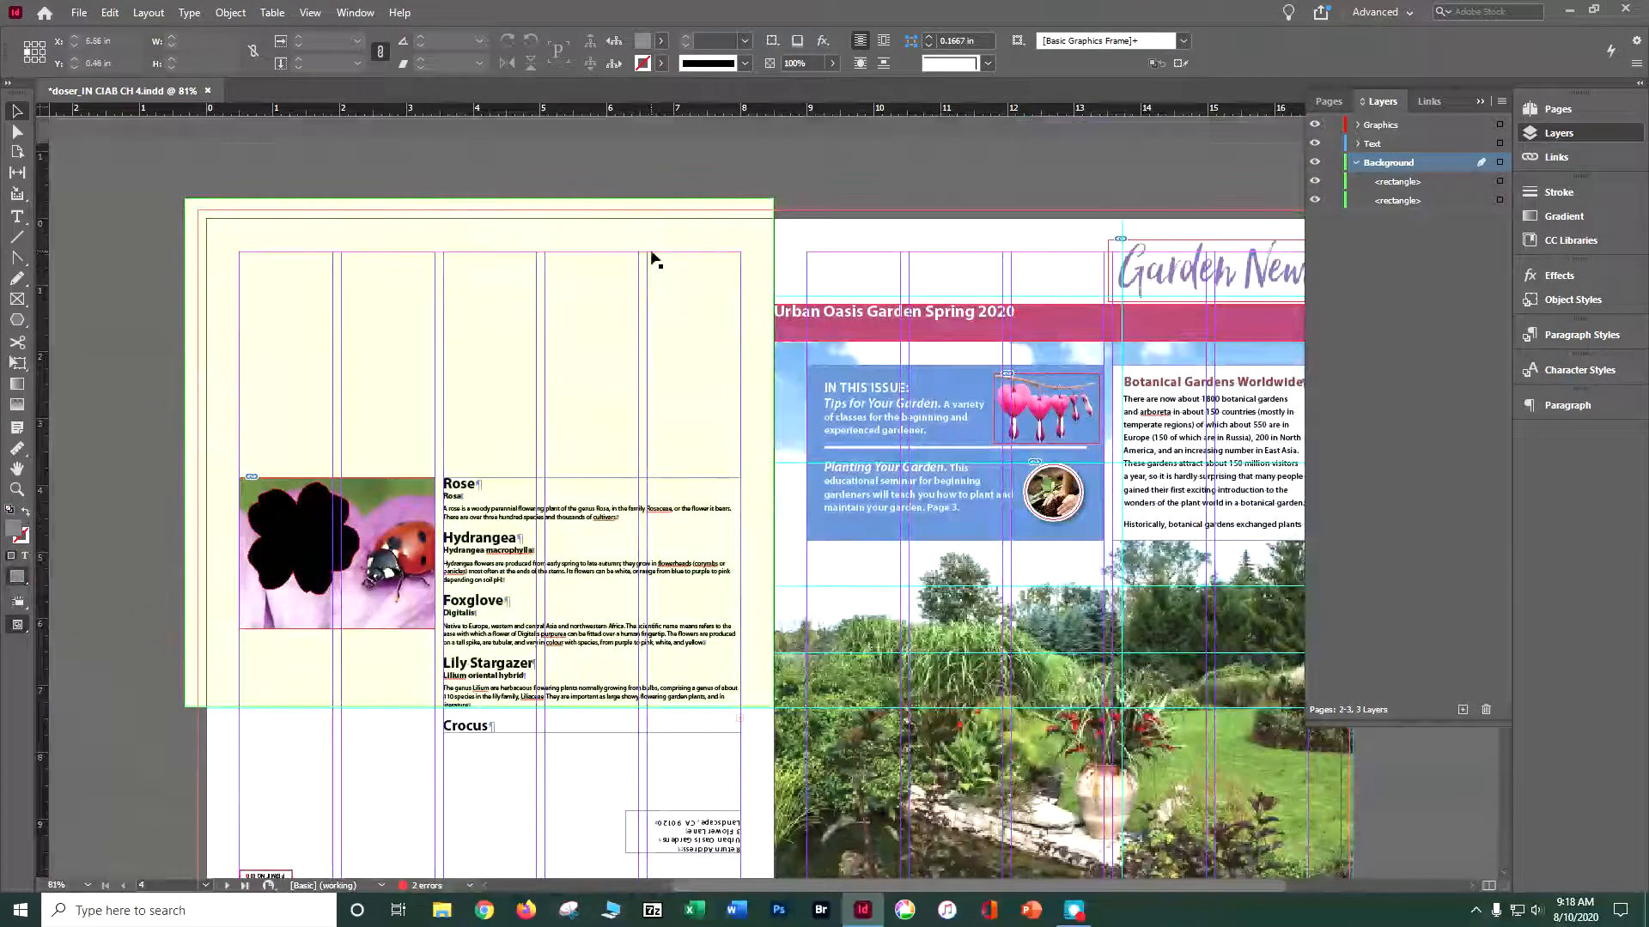
left_click(653, 259)
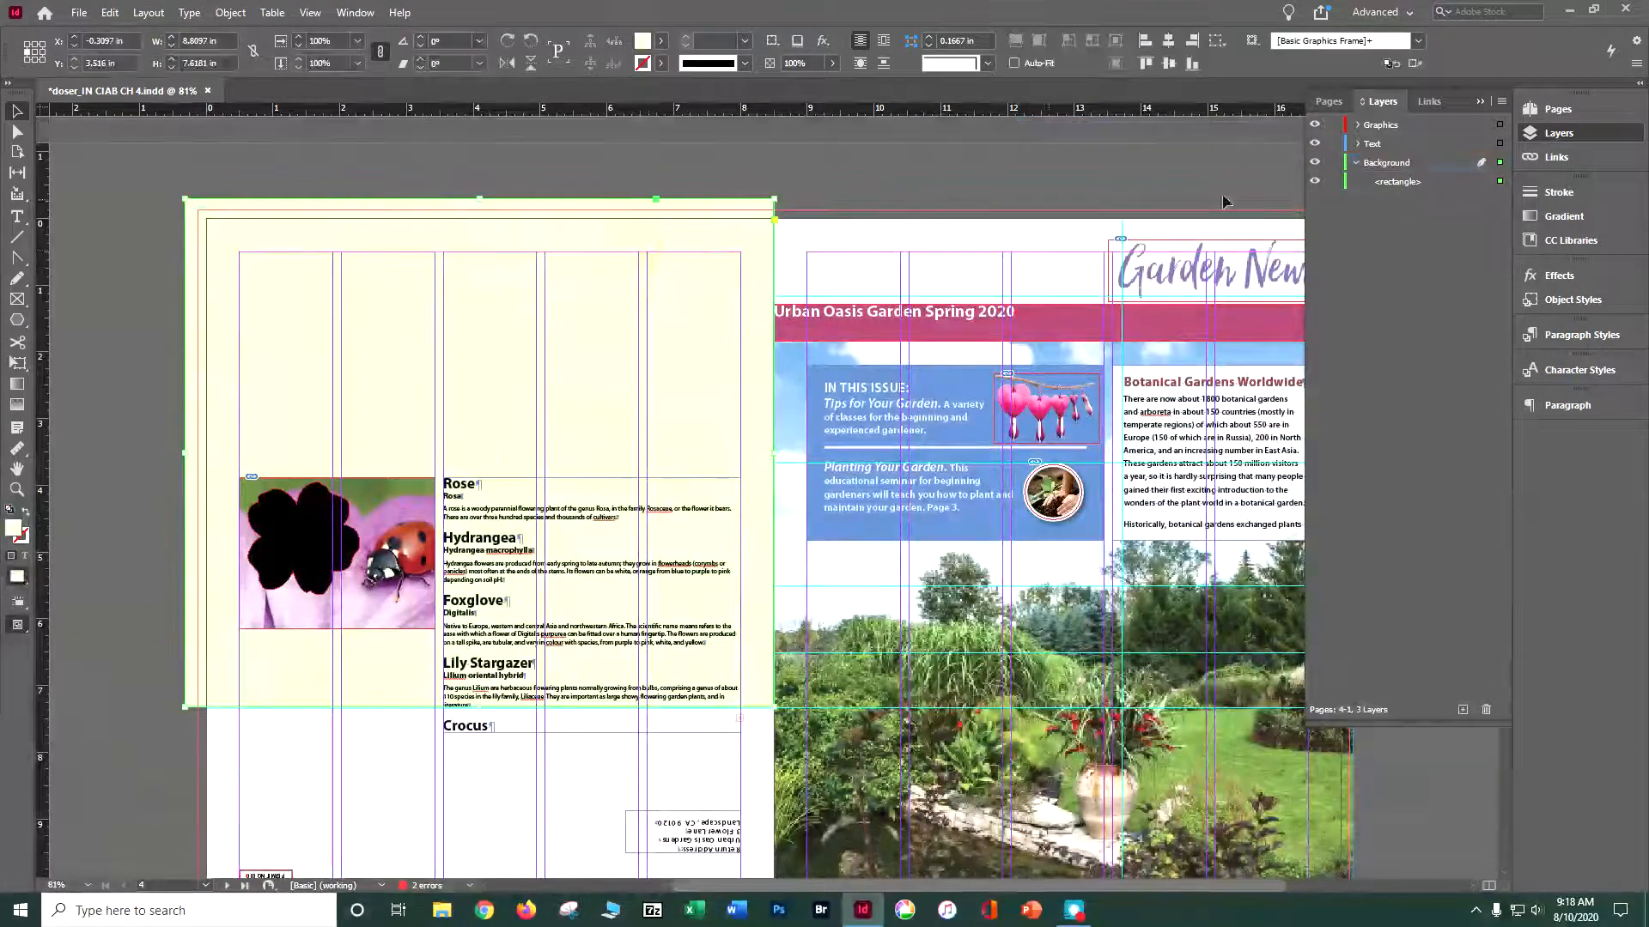
left_click(1315, 182)
left_click(1315, 182)
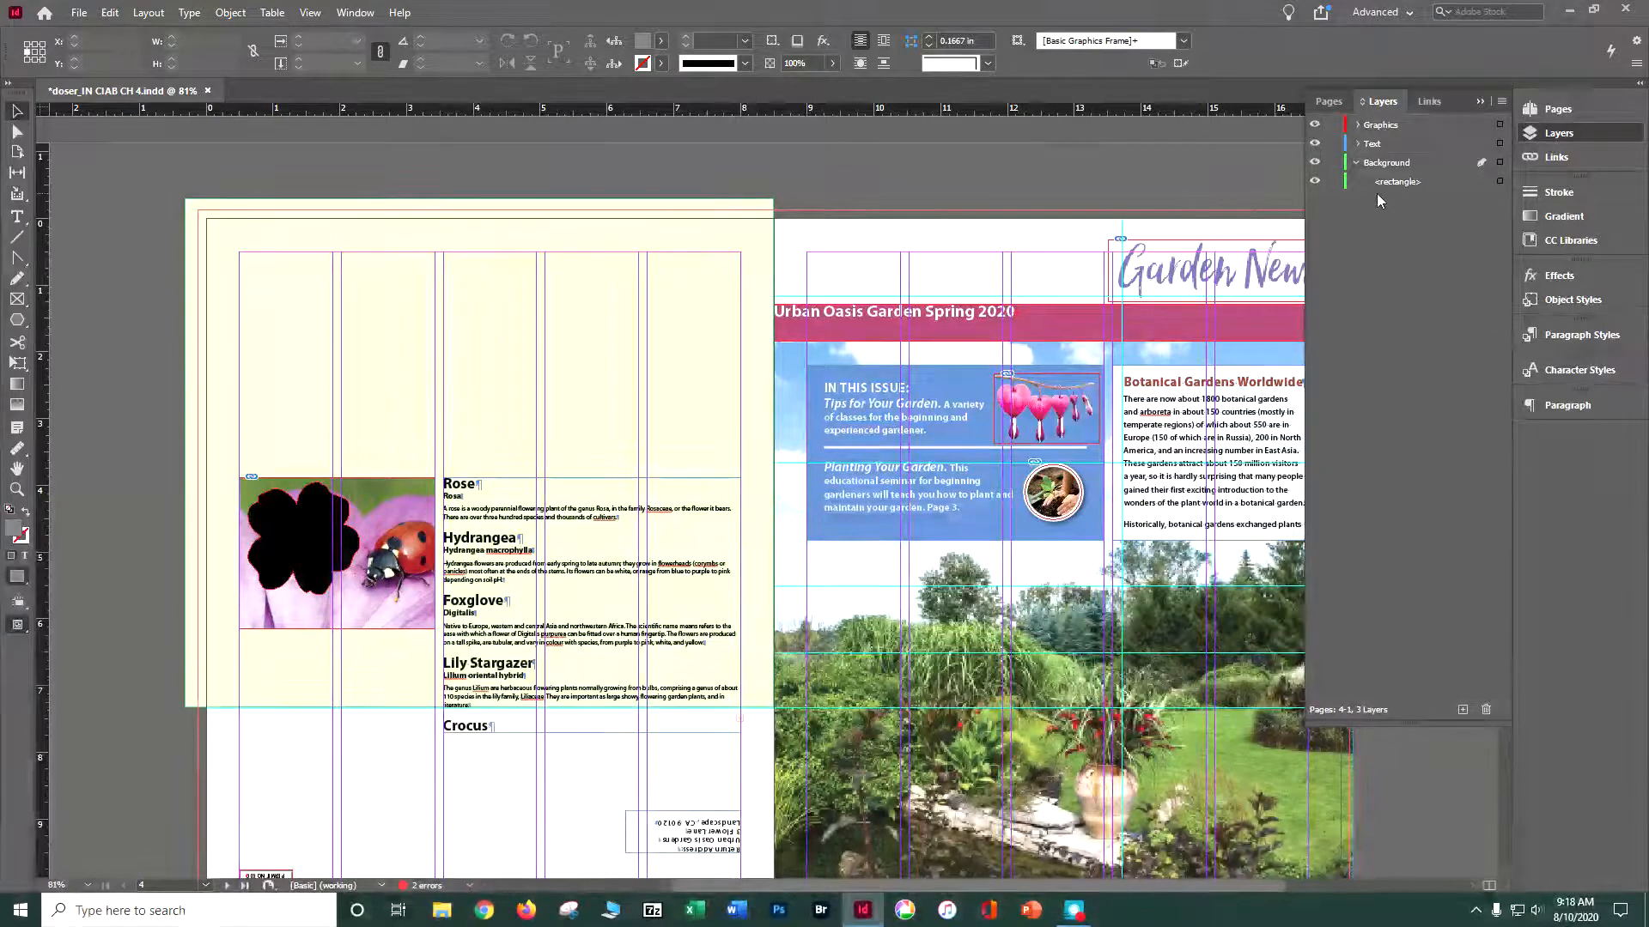
- Lock and collapse the Background layer, test that its yellow rectangle cannot be selected, and save the document
left_click(1335, 163)
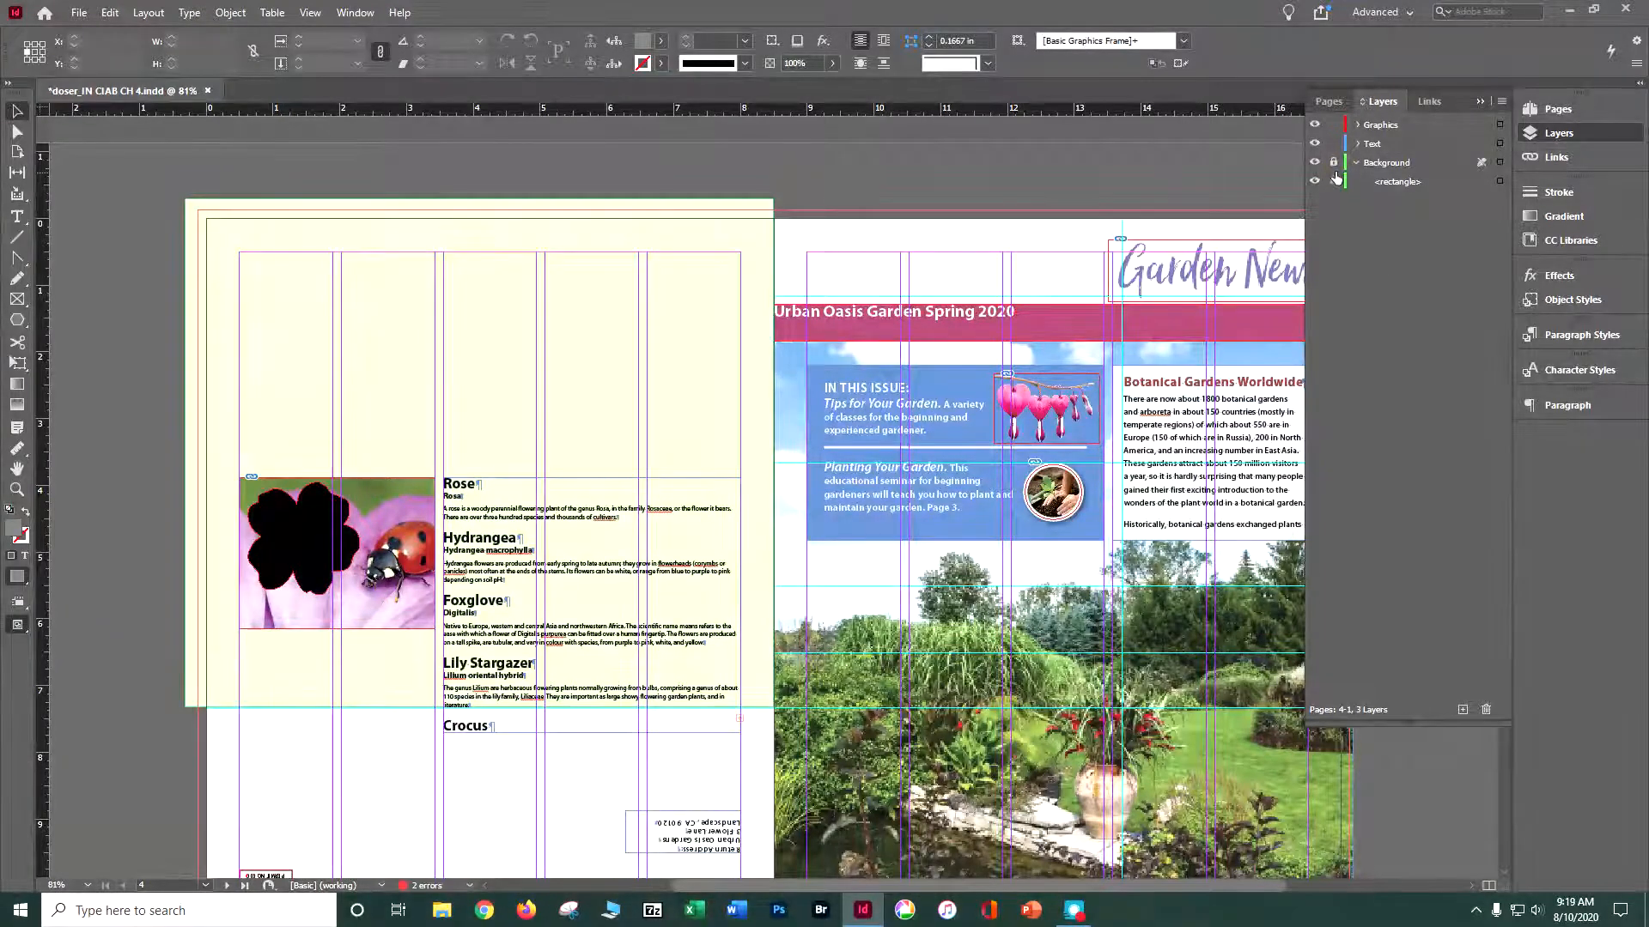
left_click(1357, 163)
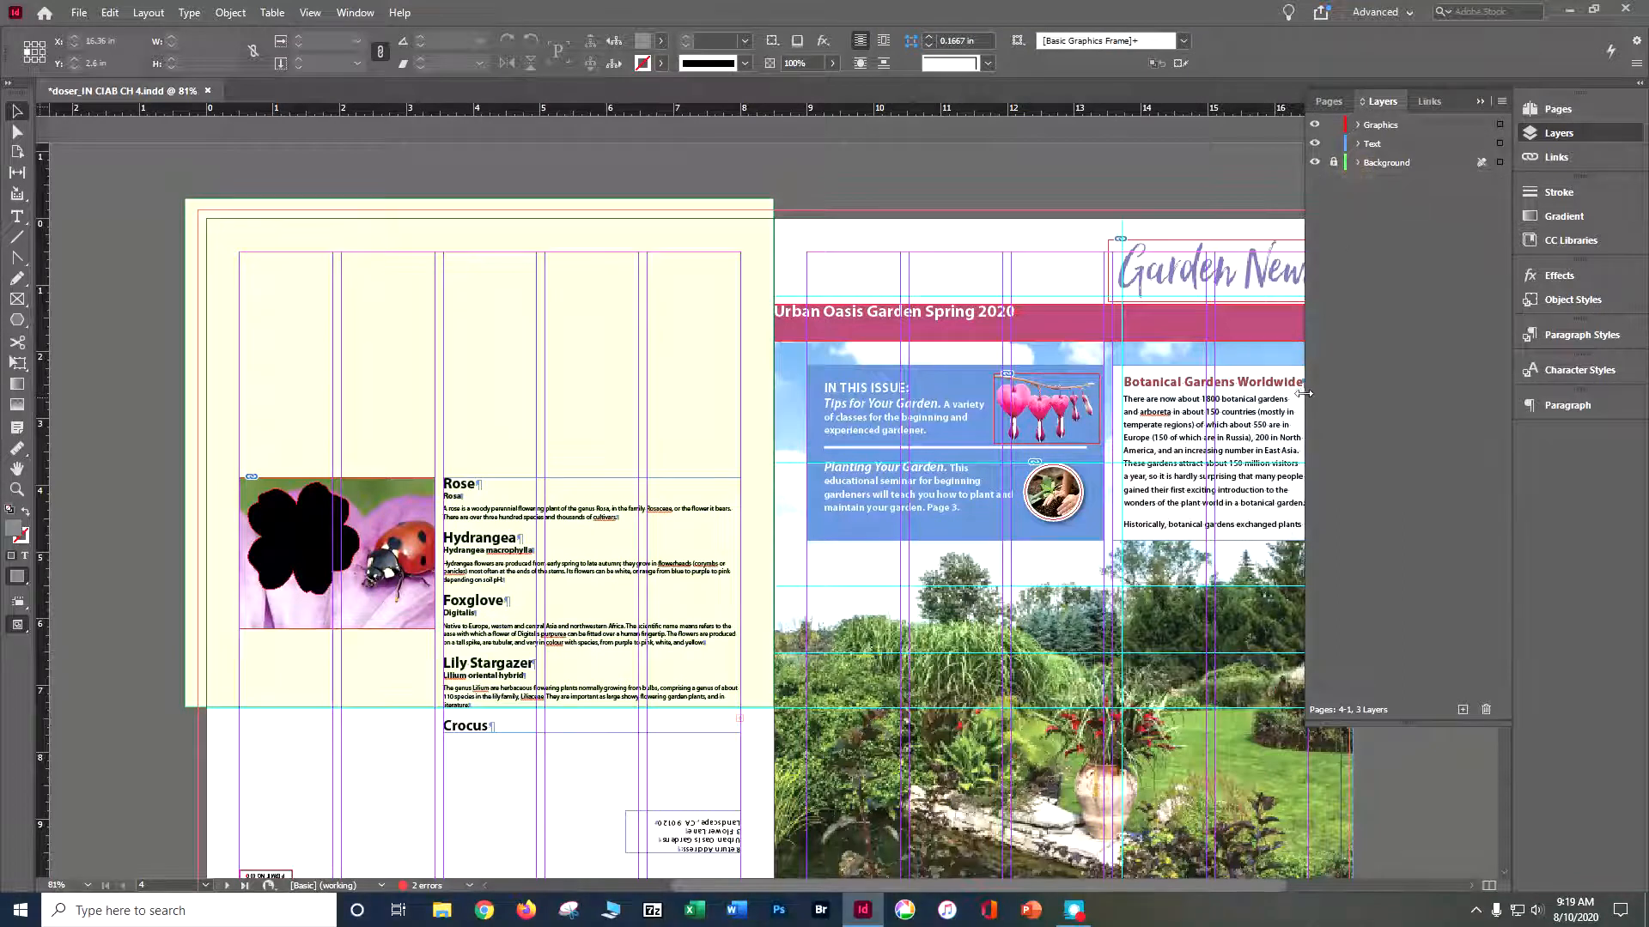
left_click(219, 186)
key("ctrl+s")
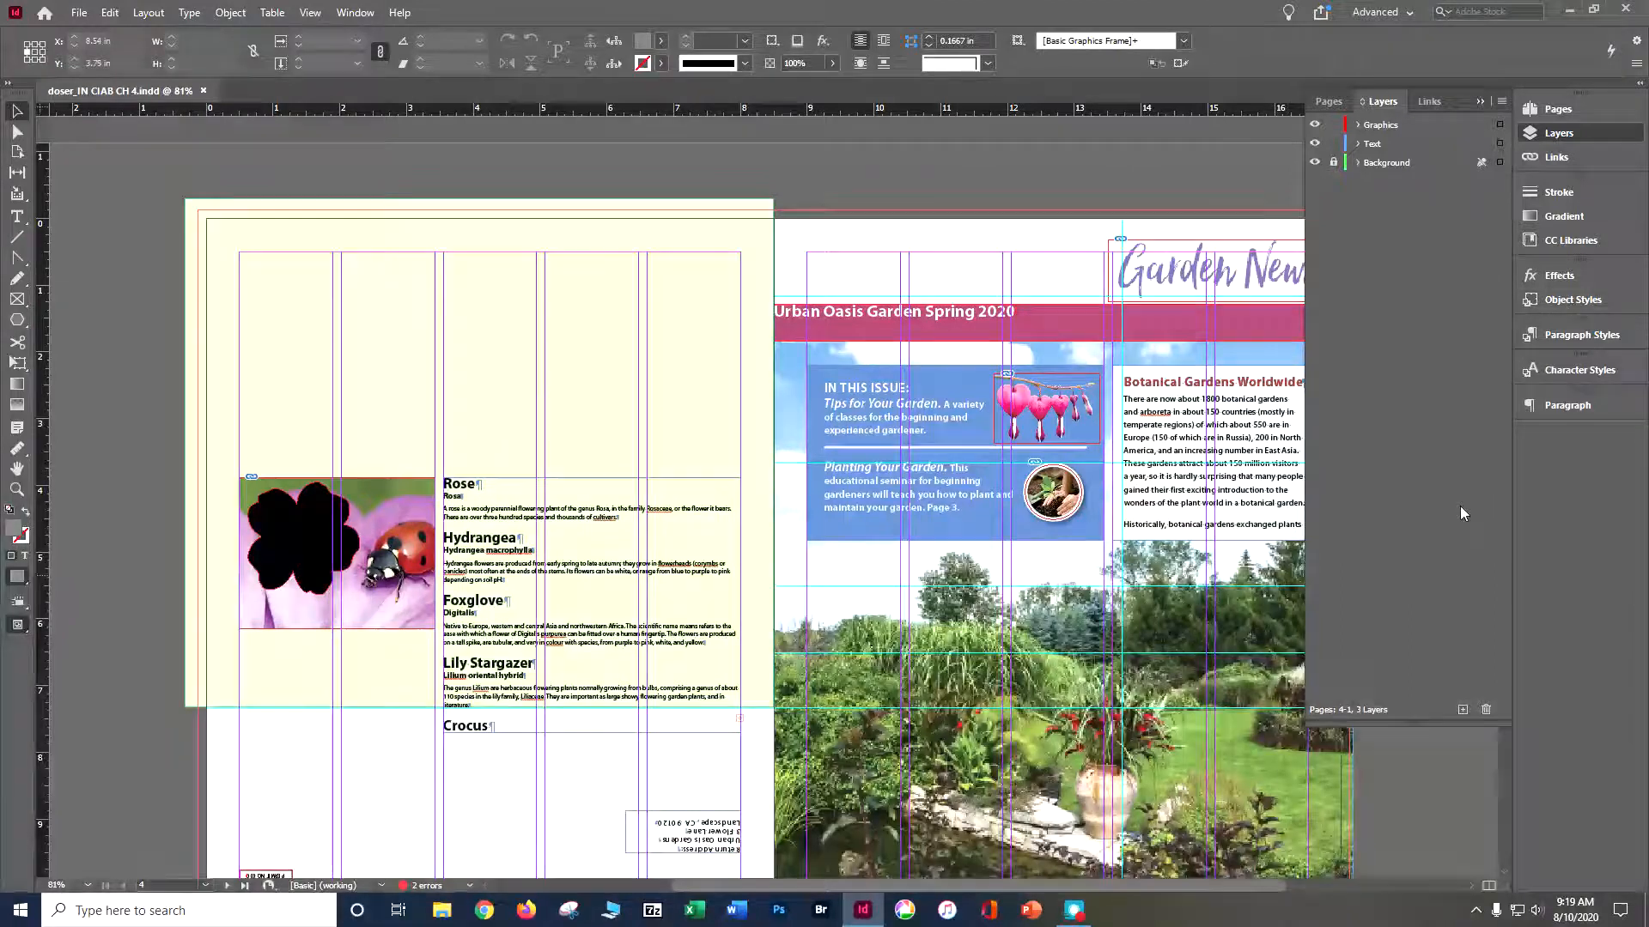
- Make the Text layer active and switch to the Type tool
left_click(1380, 150)
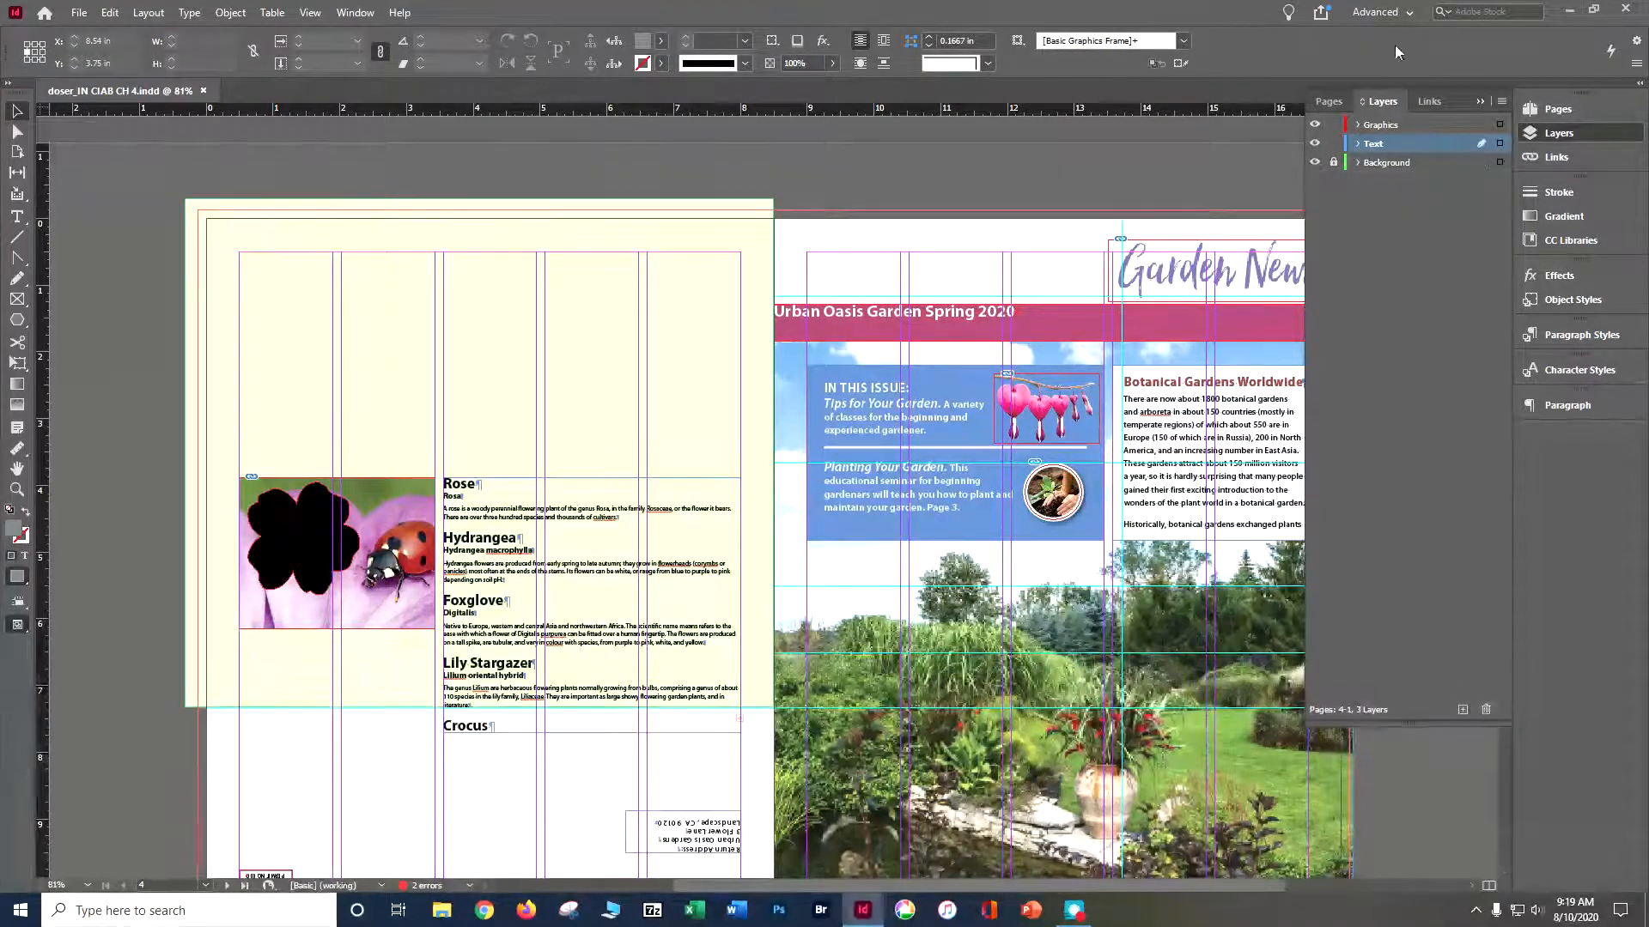
left_click(17, 216)
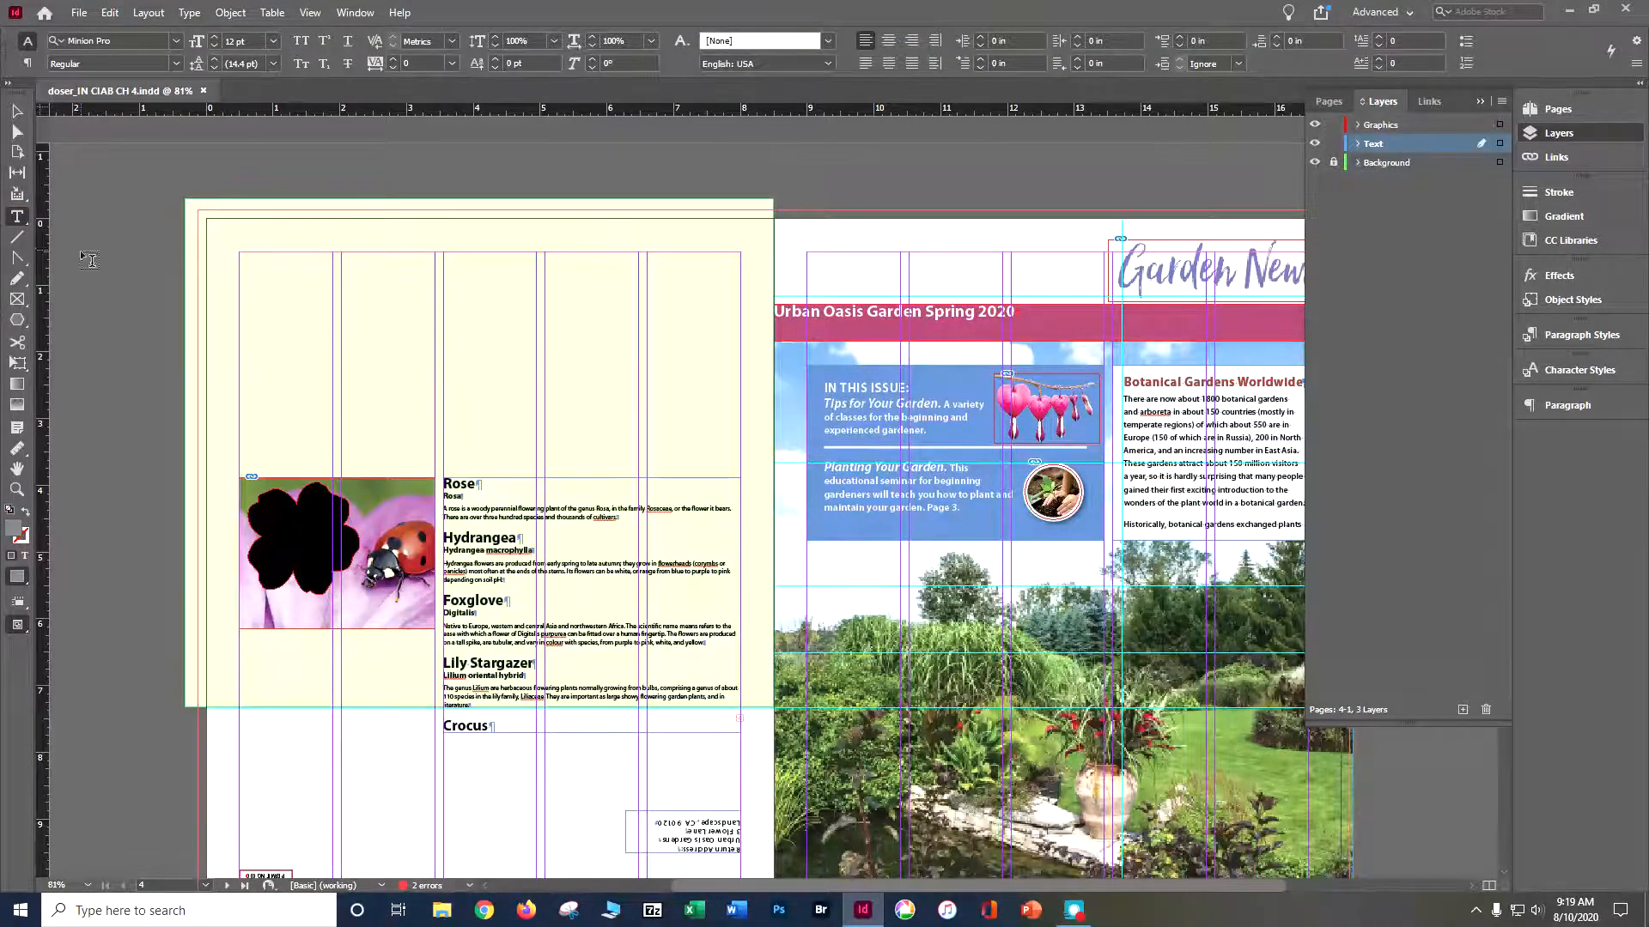
- Try drawing a text frame above the Rose text on page 4 and undo it
left_click_drag(444, 254, 731, 454)
key("ctrl+z")
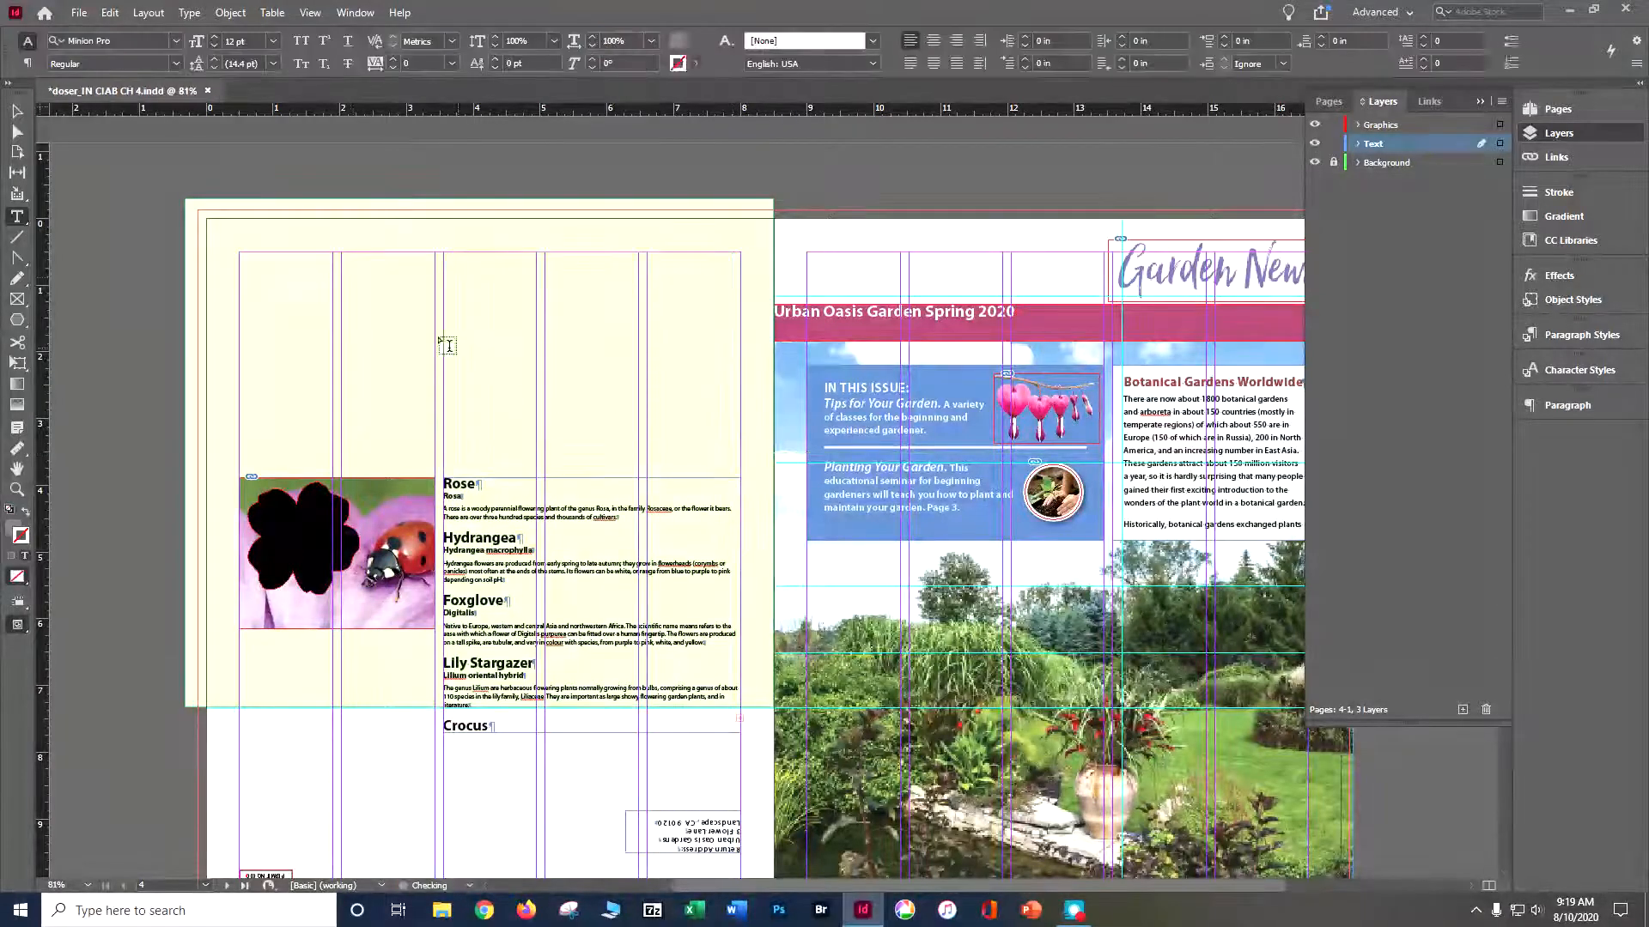
- Save the document and add a two-line "Featured / Blossoms" text frame at the upper-left margin of page 4, spanning the first two columns
key("ctrl+s")
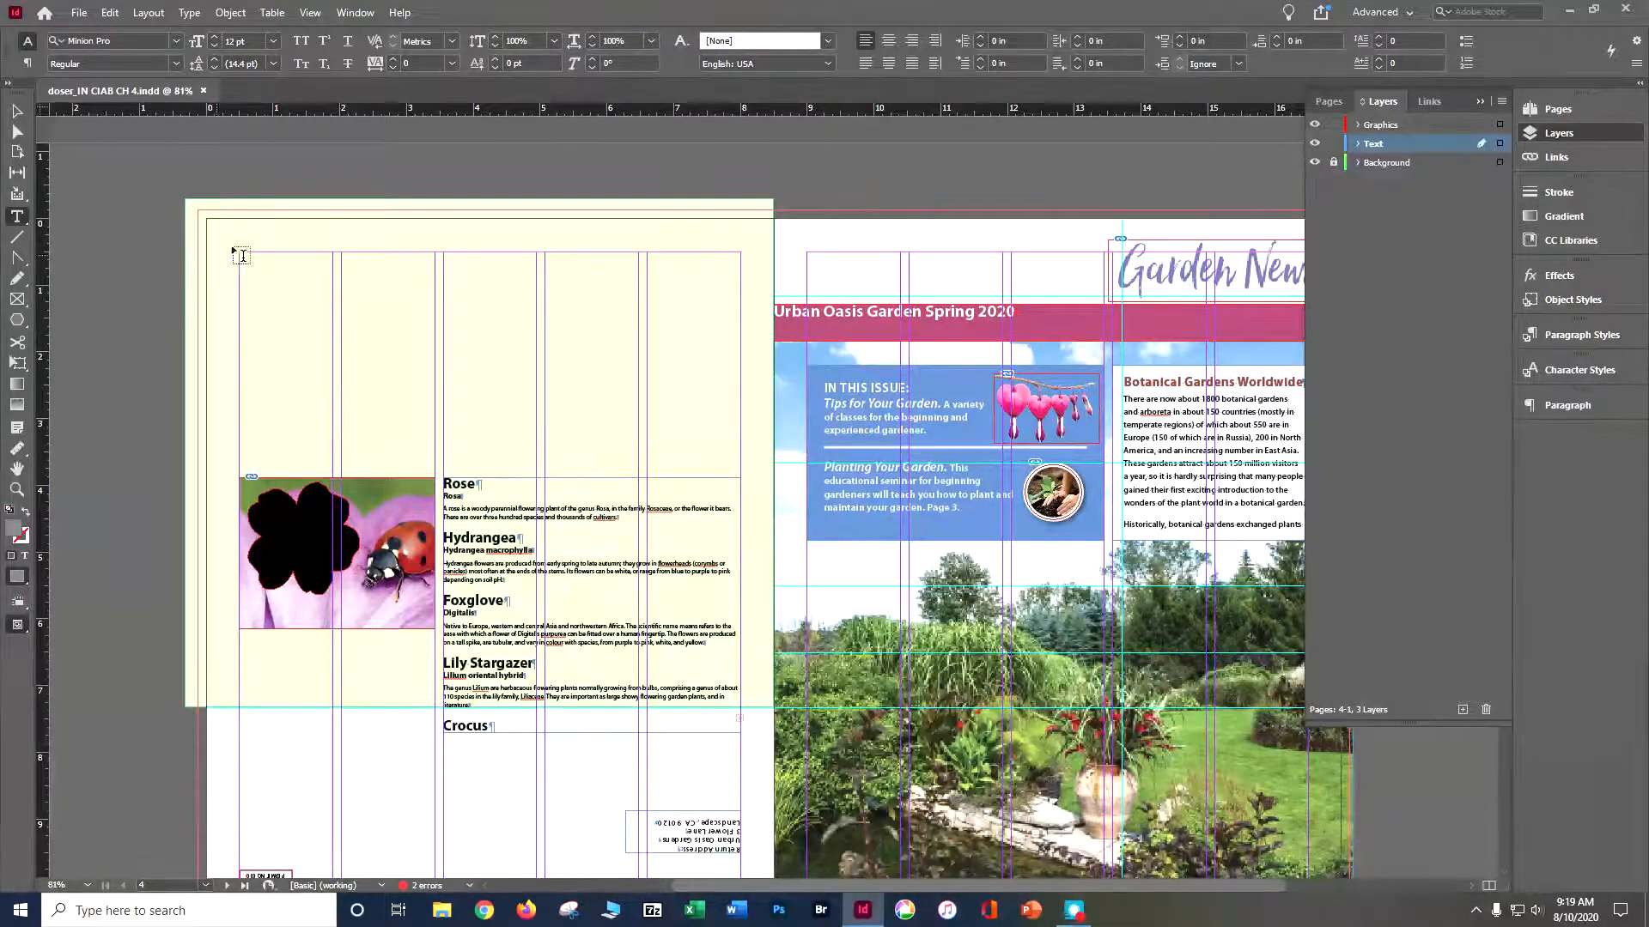
left_click_drag(237, 252, 426, 343)
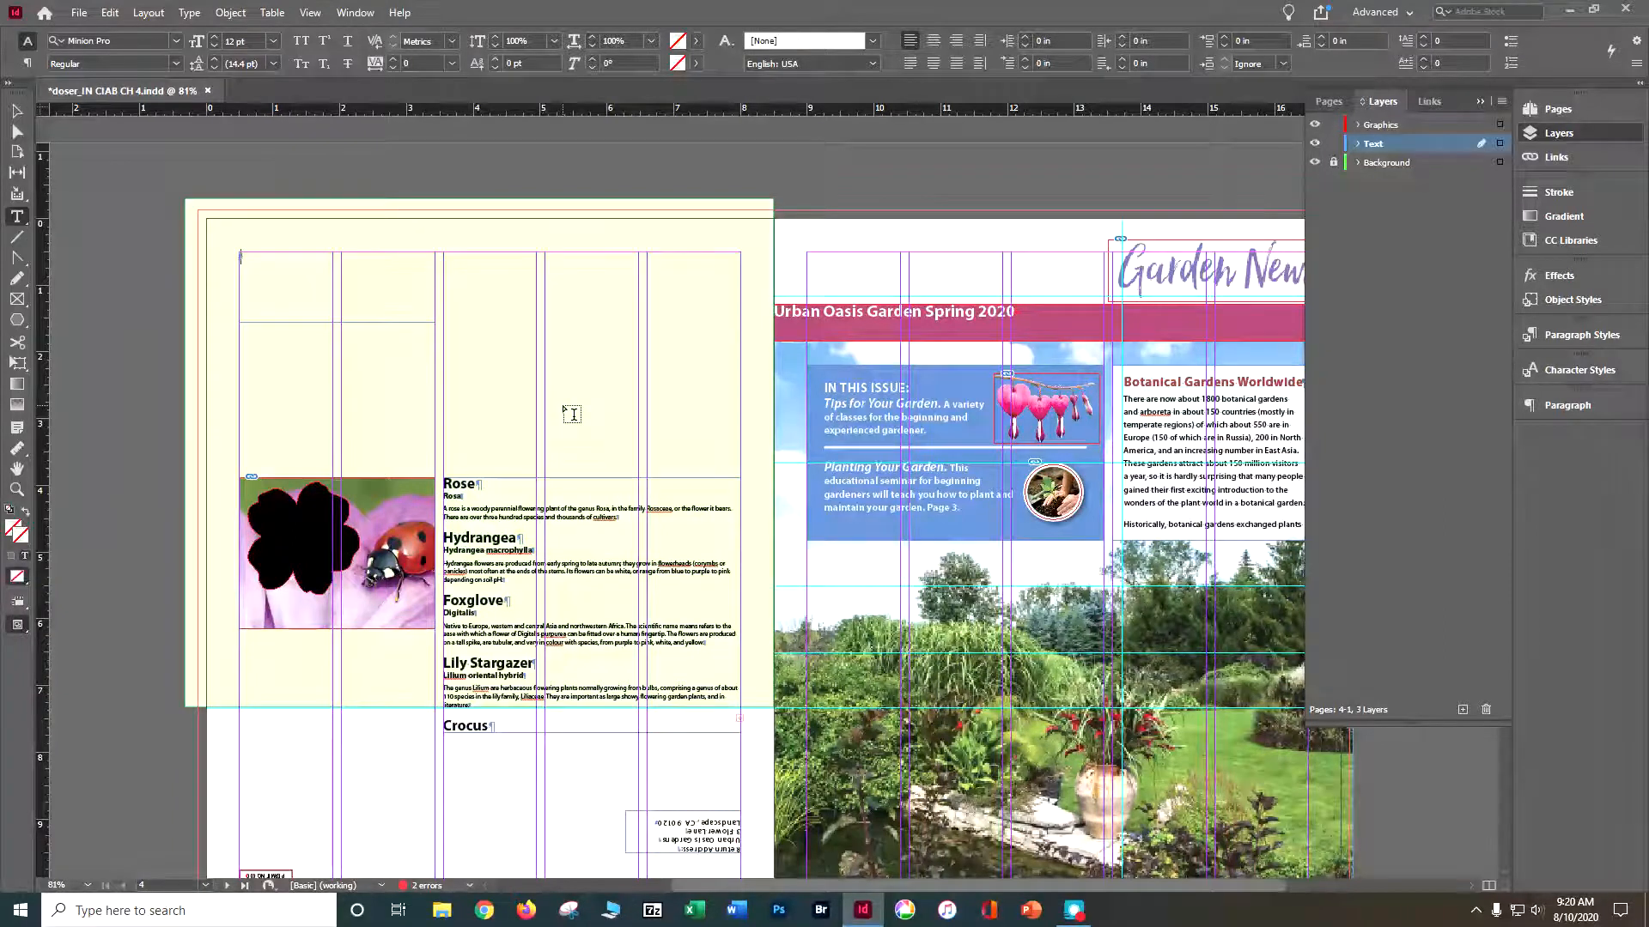
type("Featured")
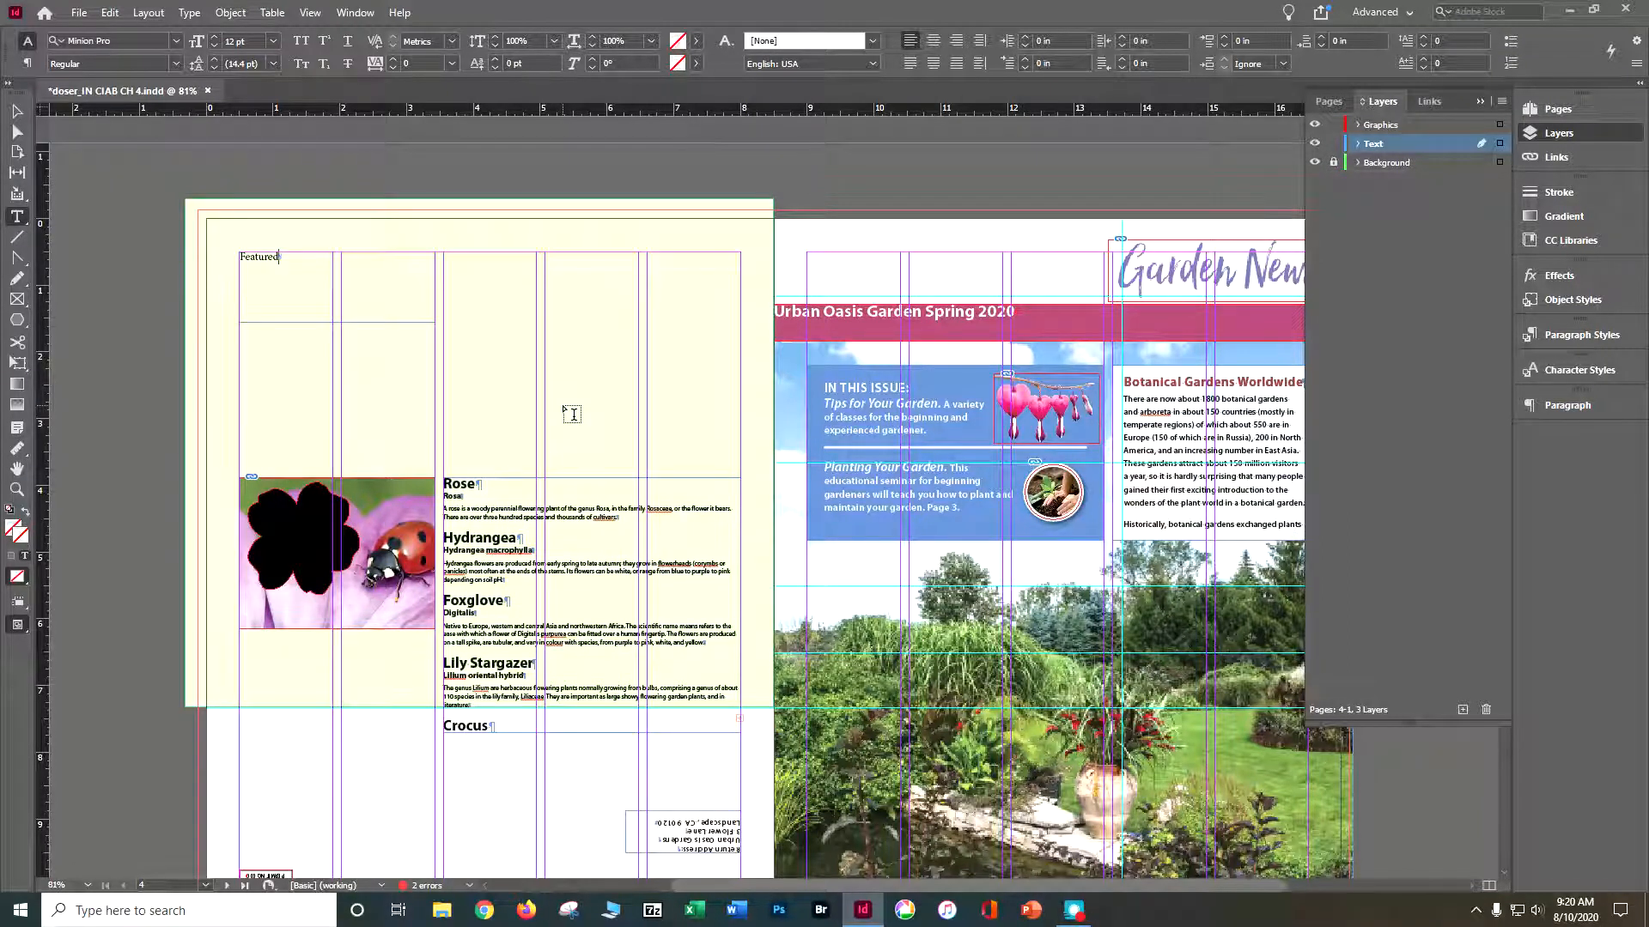
key("Return")
type("Blossoms")
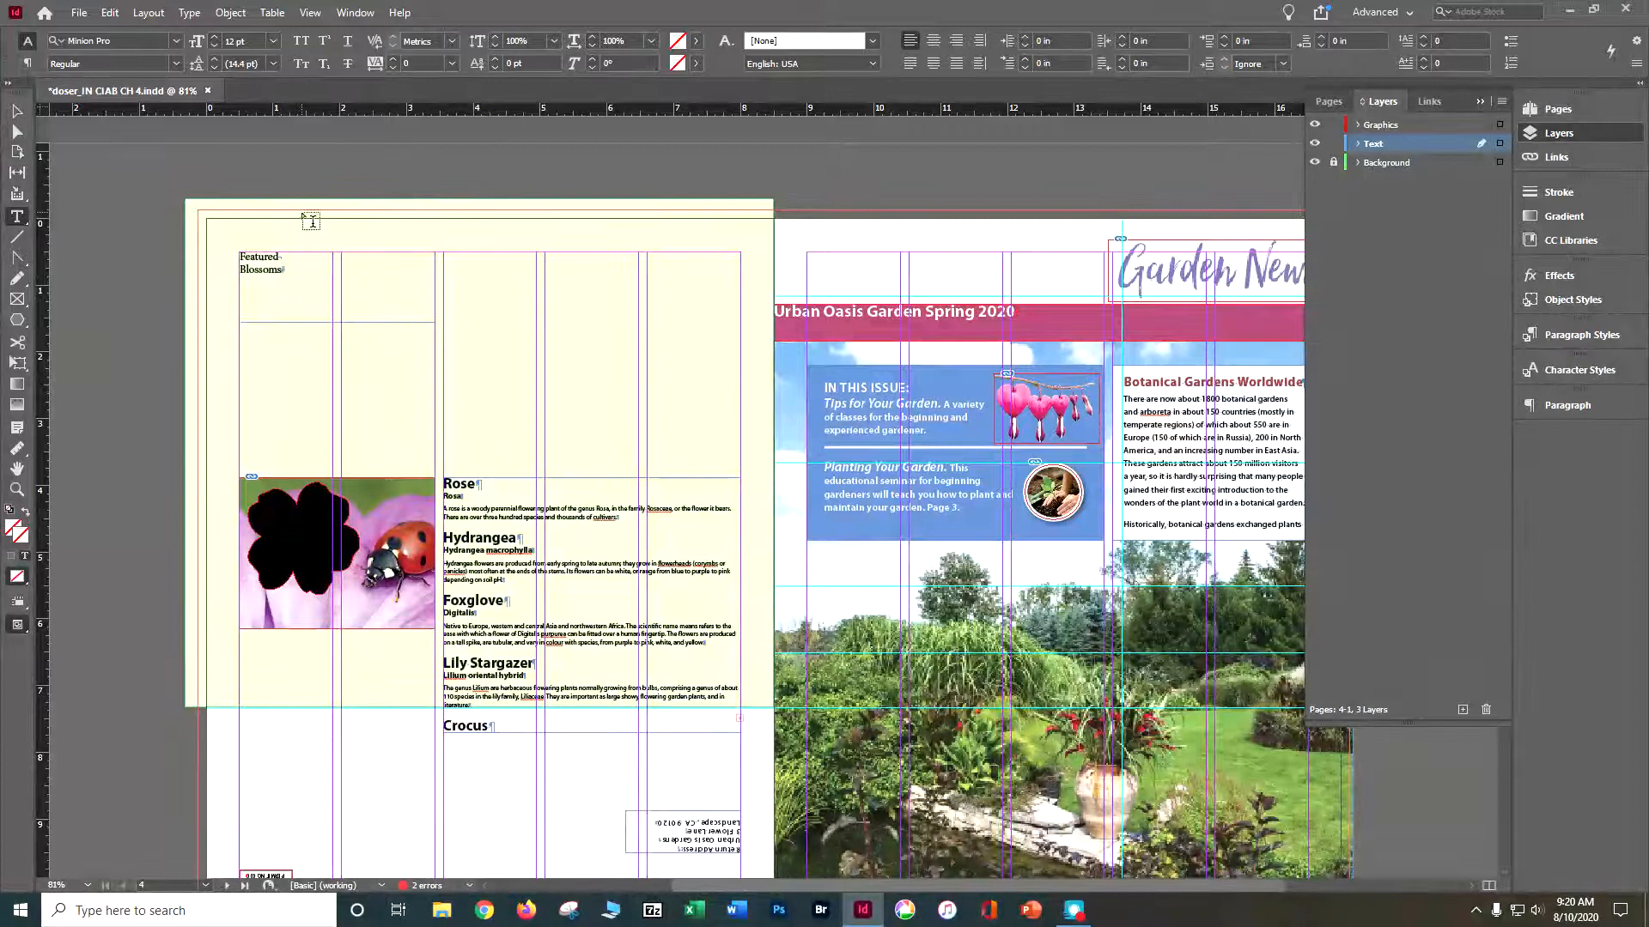
- Apply the Right Flush Title paragraph style to the Featured Blossoms text and fit its frame to the text, about 0.61 in high
left_click(1580, 335)
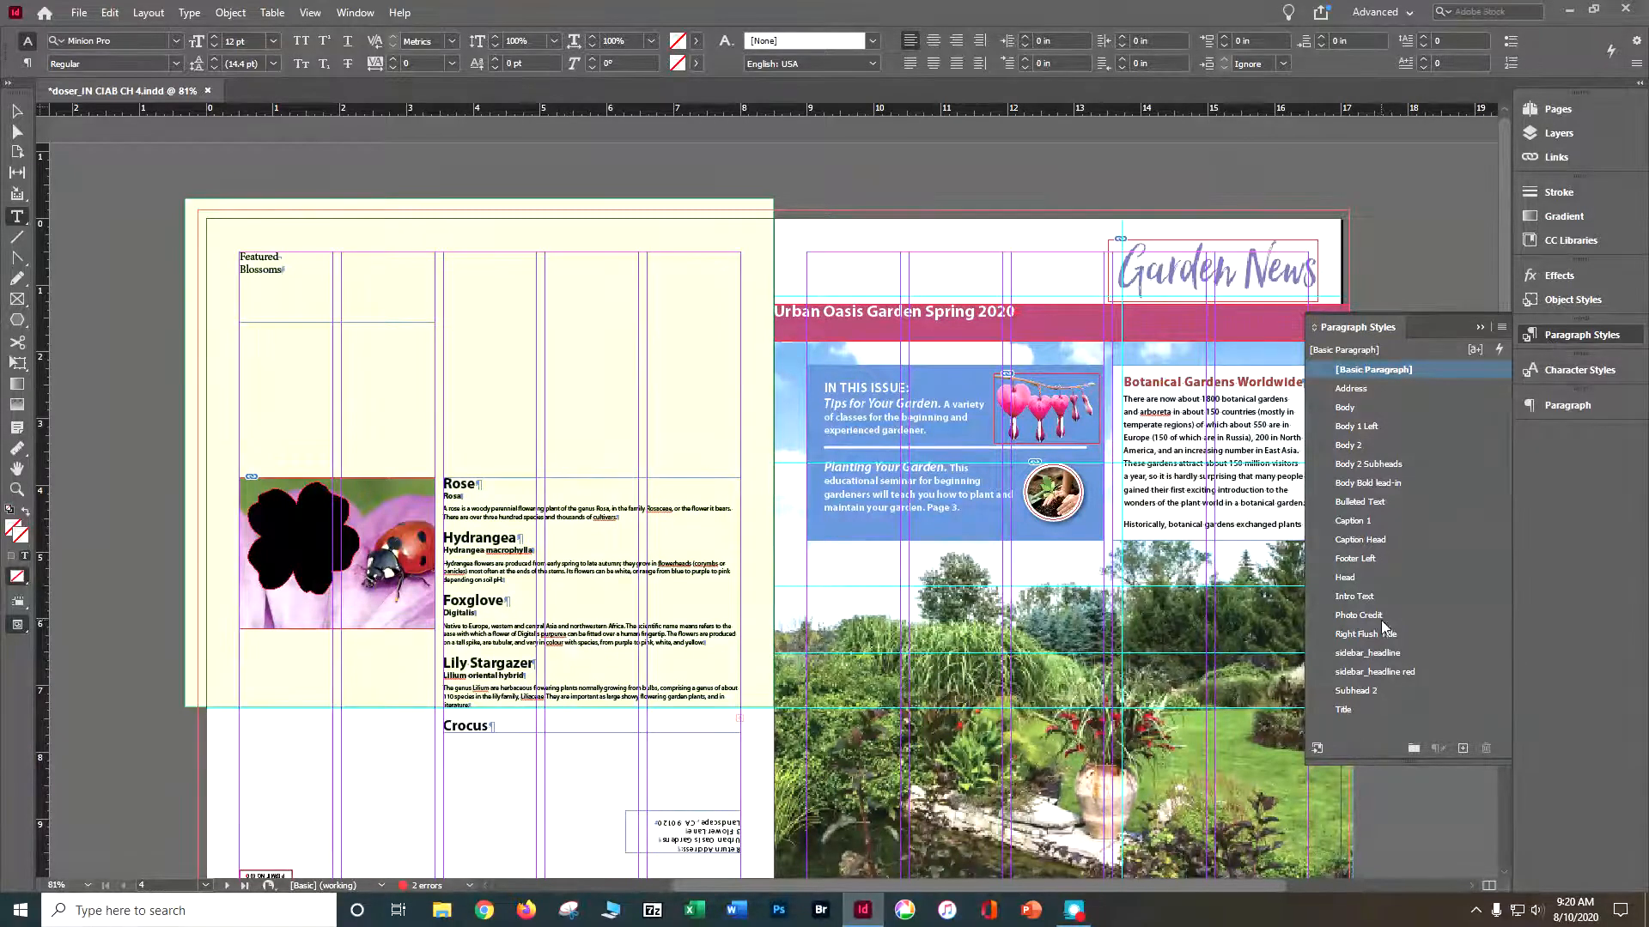
left_click_drag(1384, 760, 1455, 754)
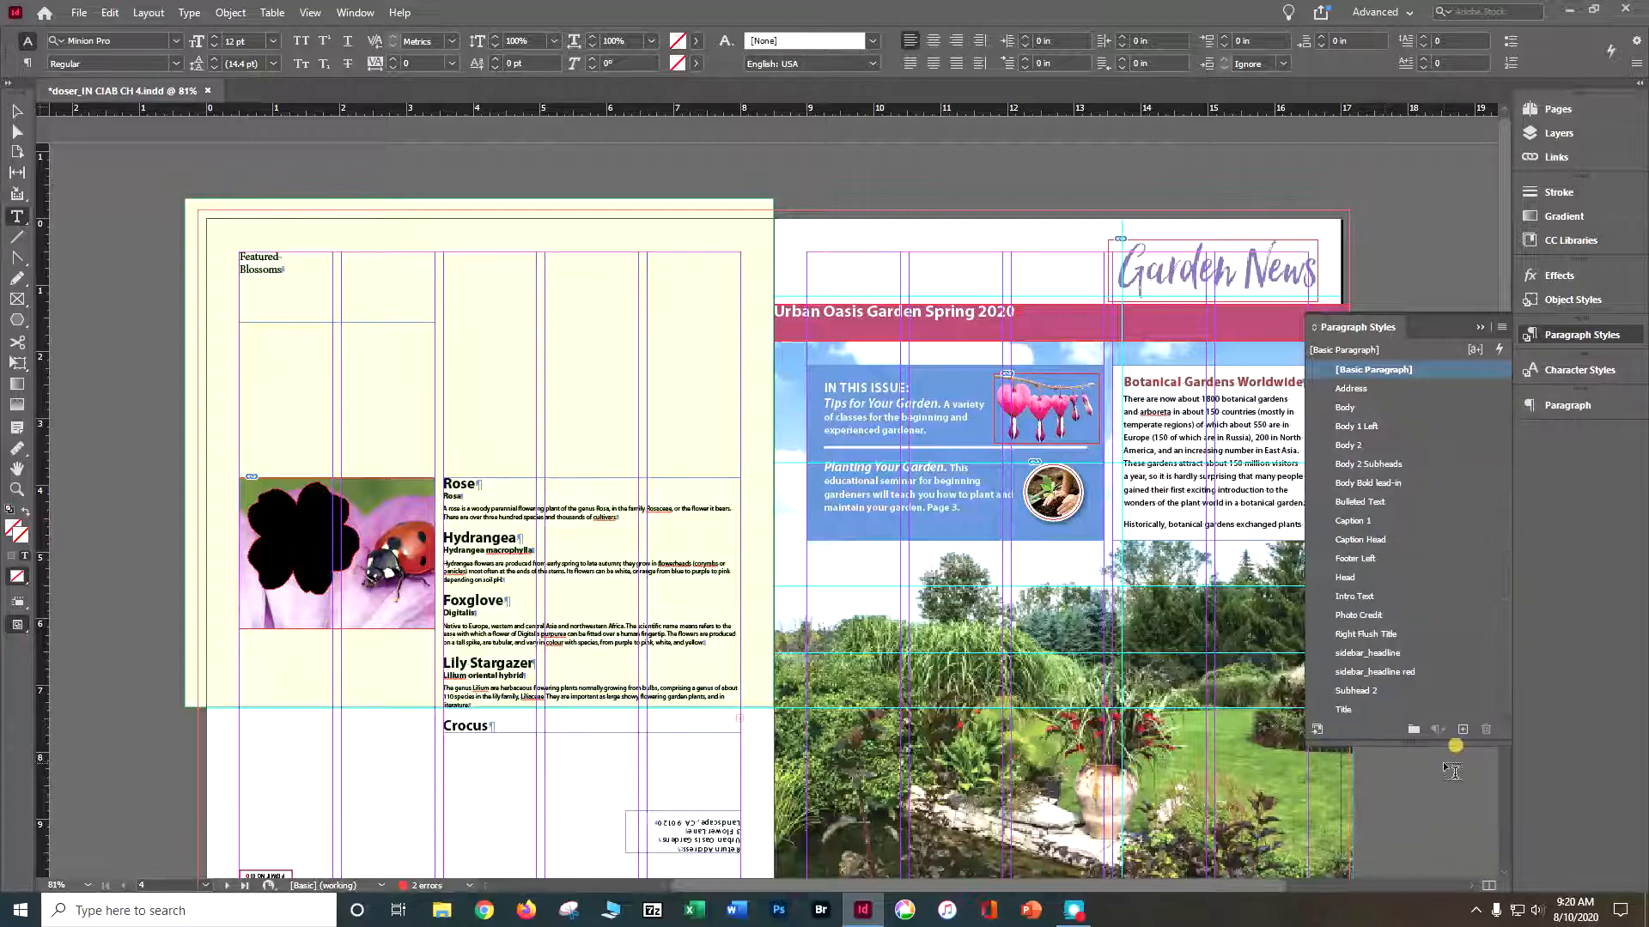
left_click(1398, 633)
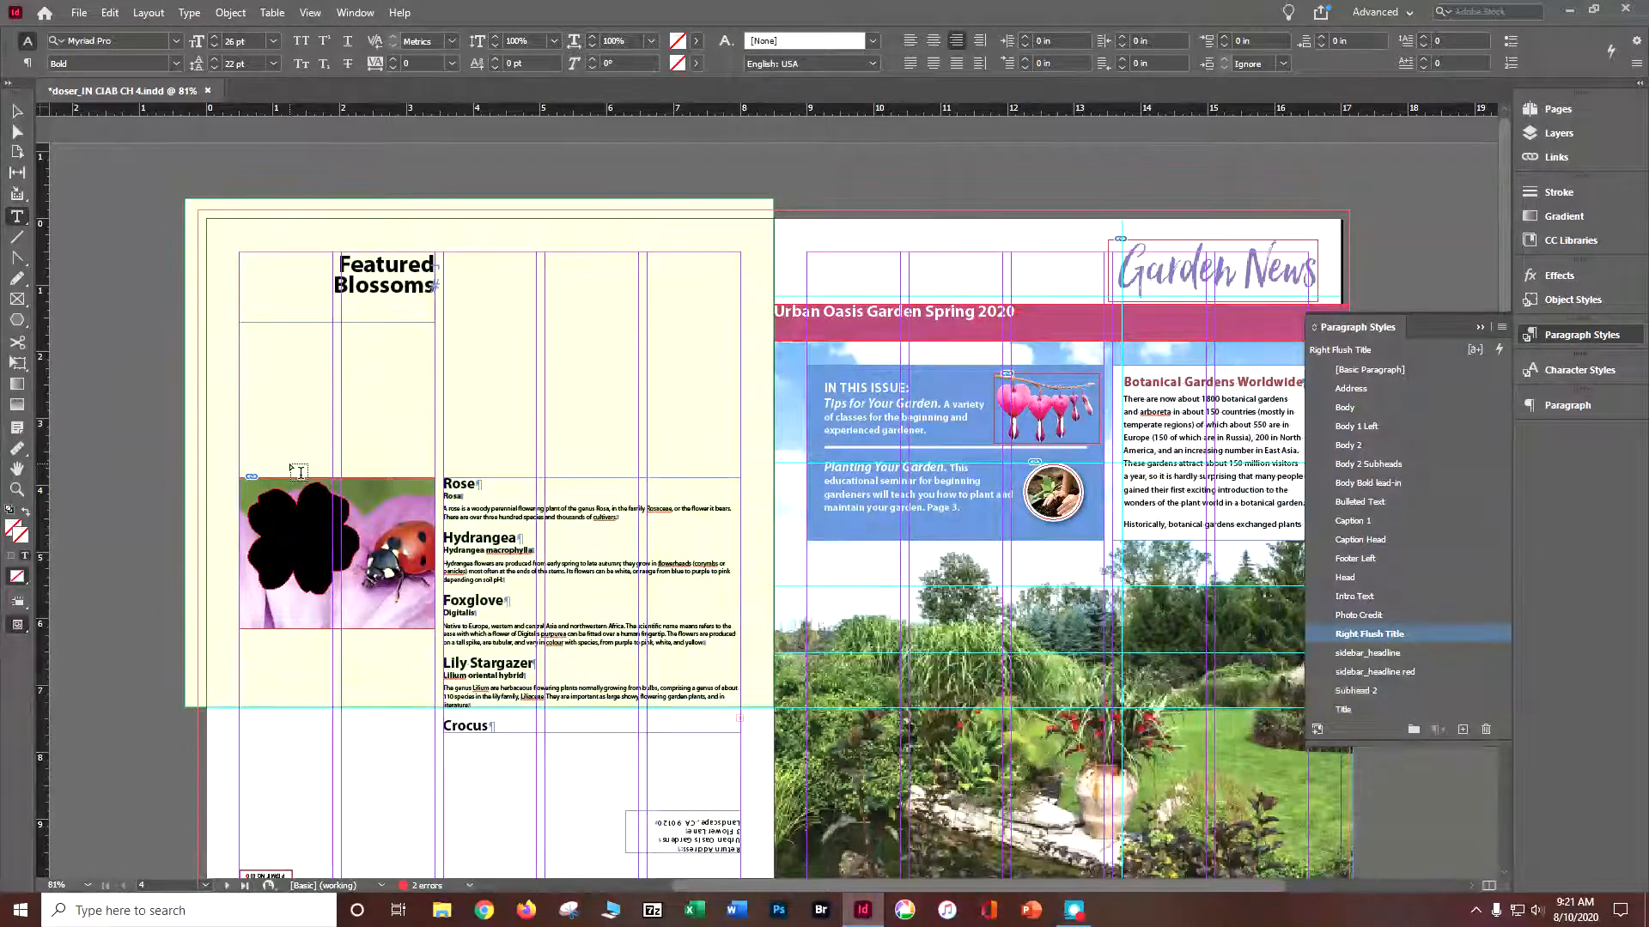
key("v")
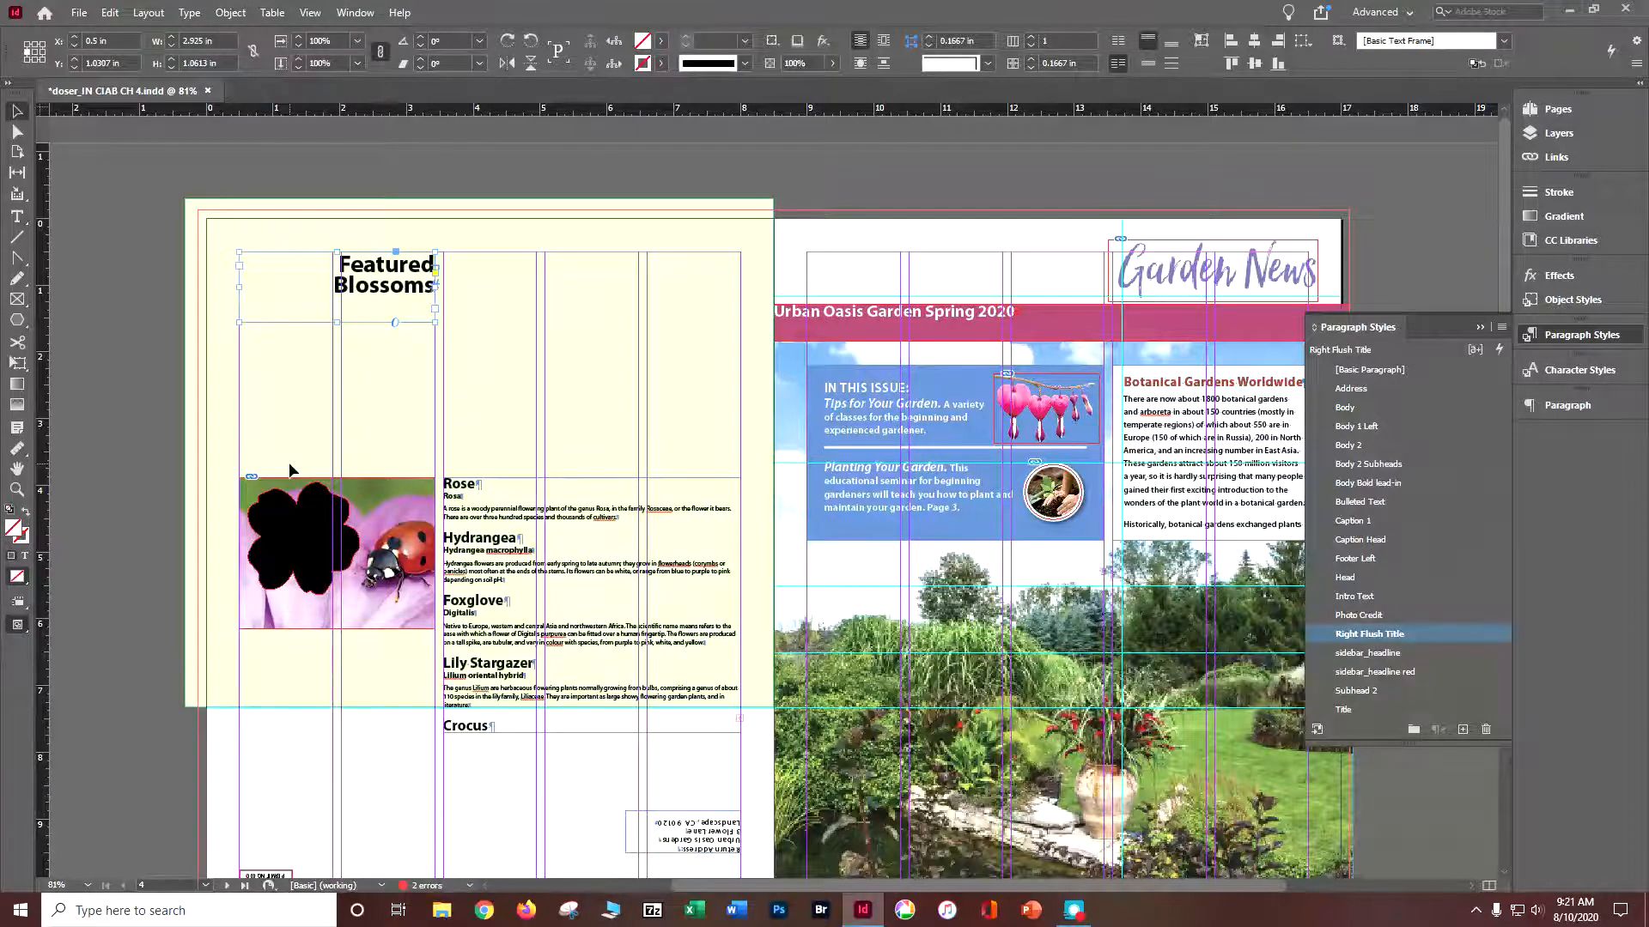
double_click(335, 323)
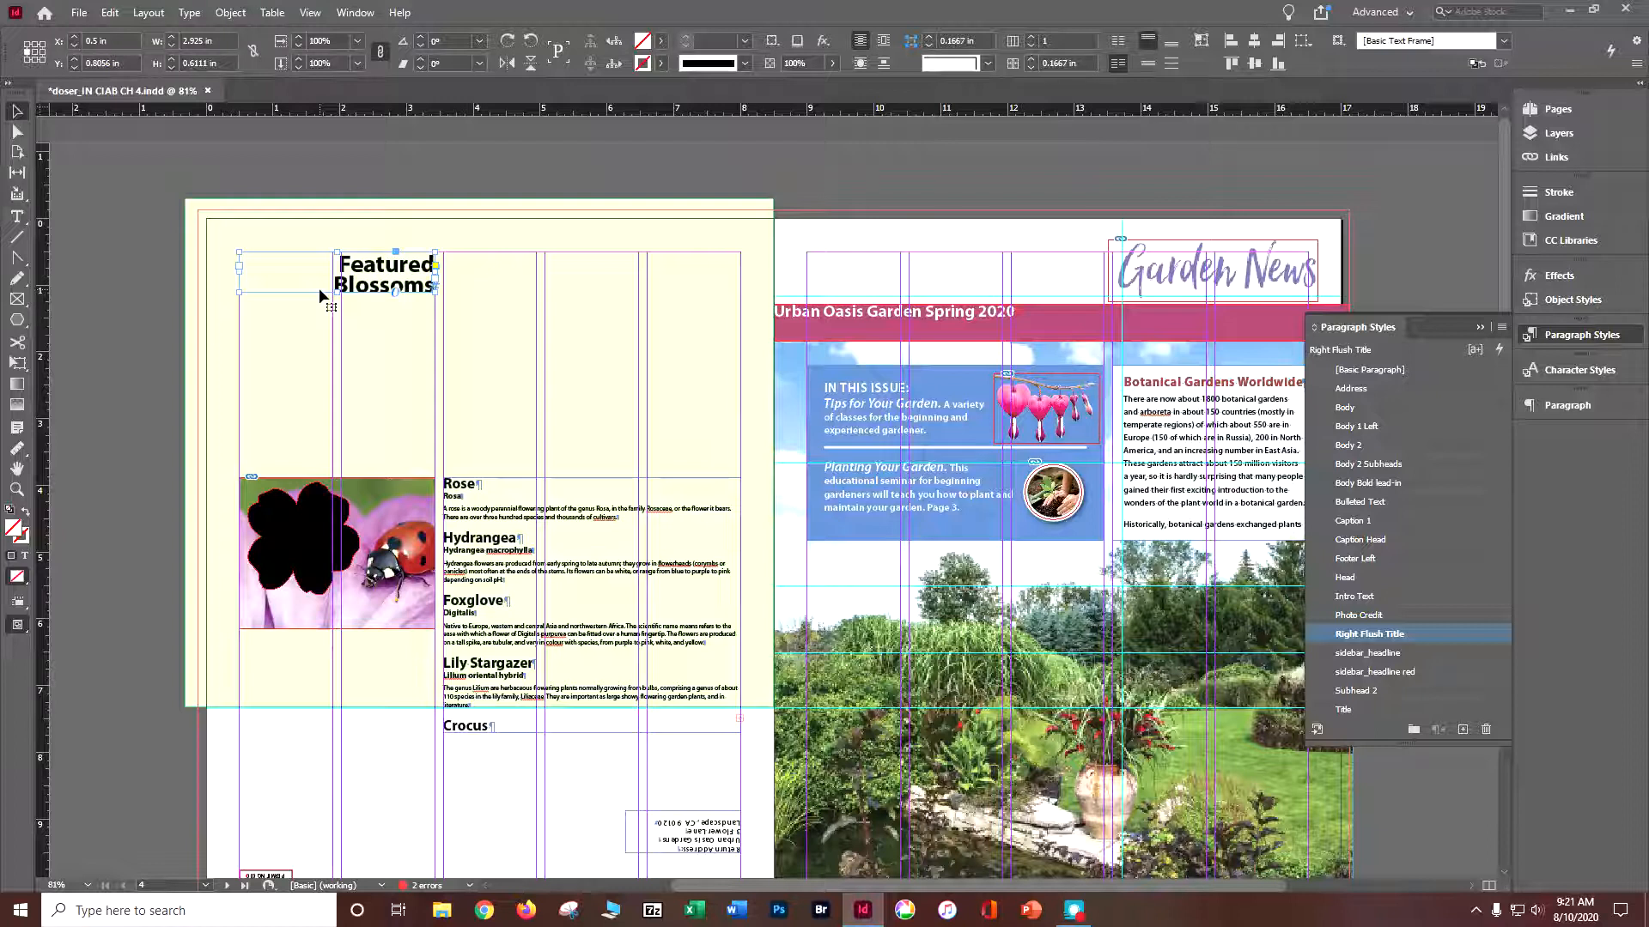
left_click(1480, 328)
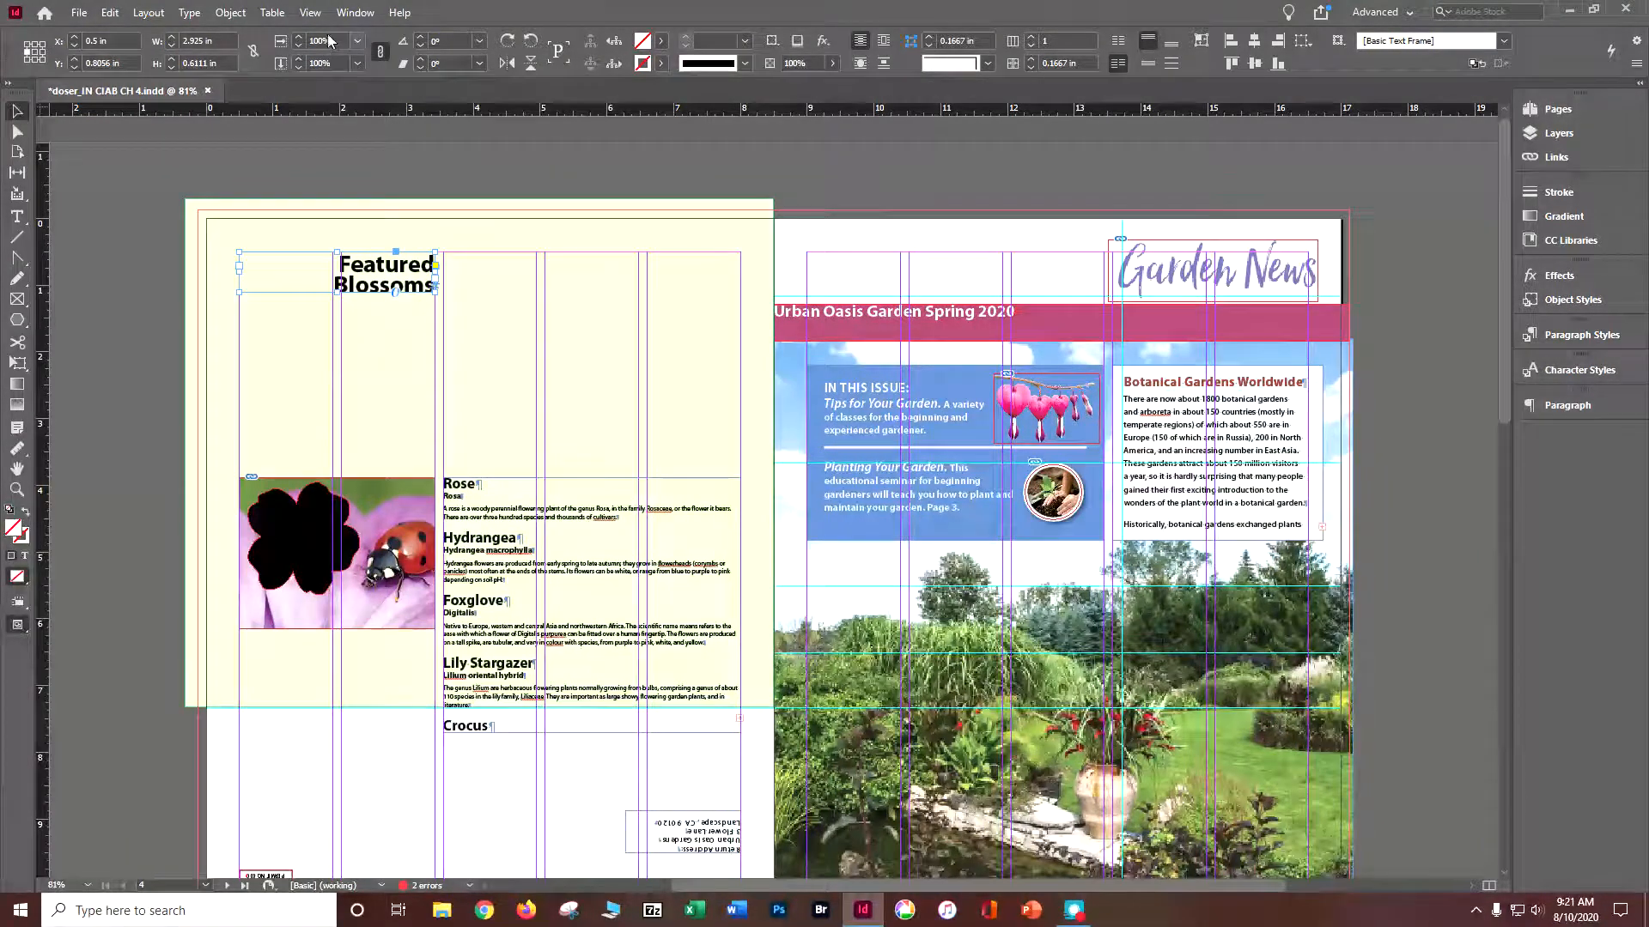
- Extend the Botanical Gardens Worldwide frame downward to about 4.32 in high to hold its overset text, and save the document
left_click(311, 13)
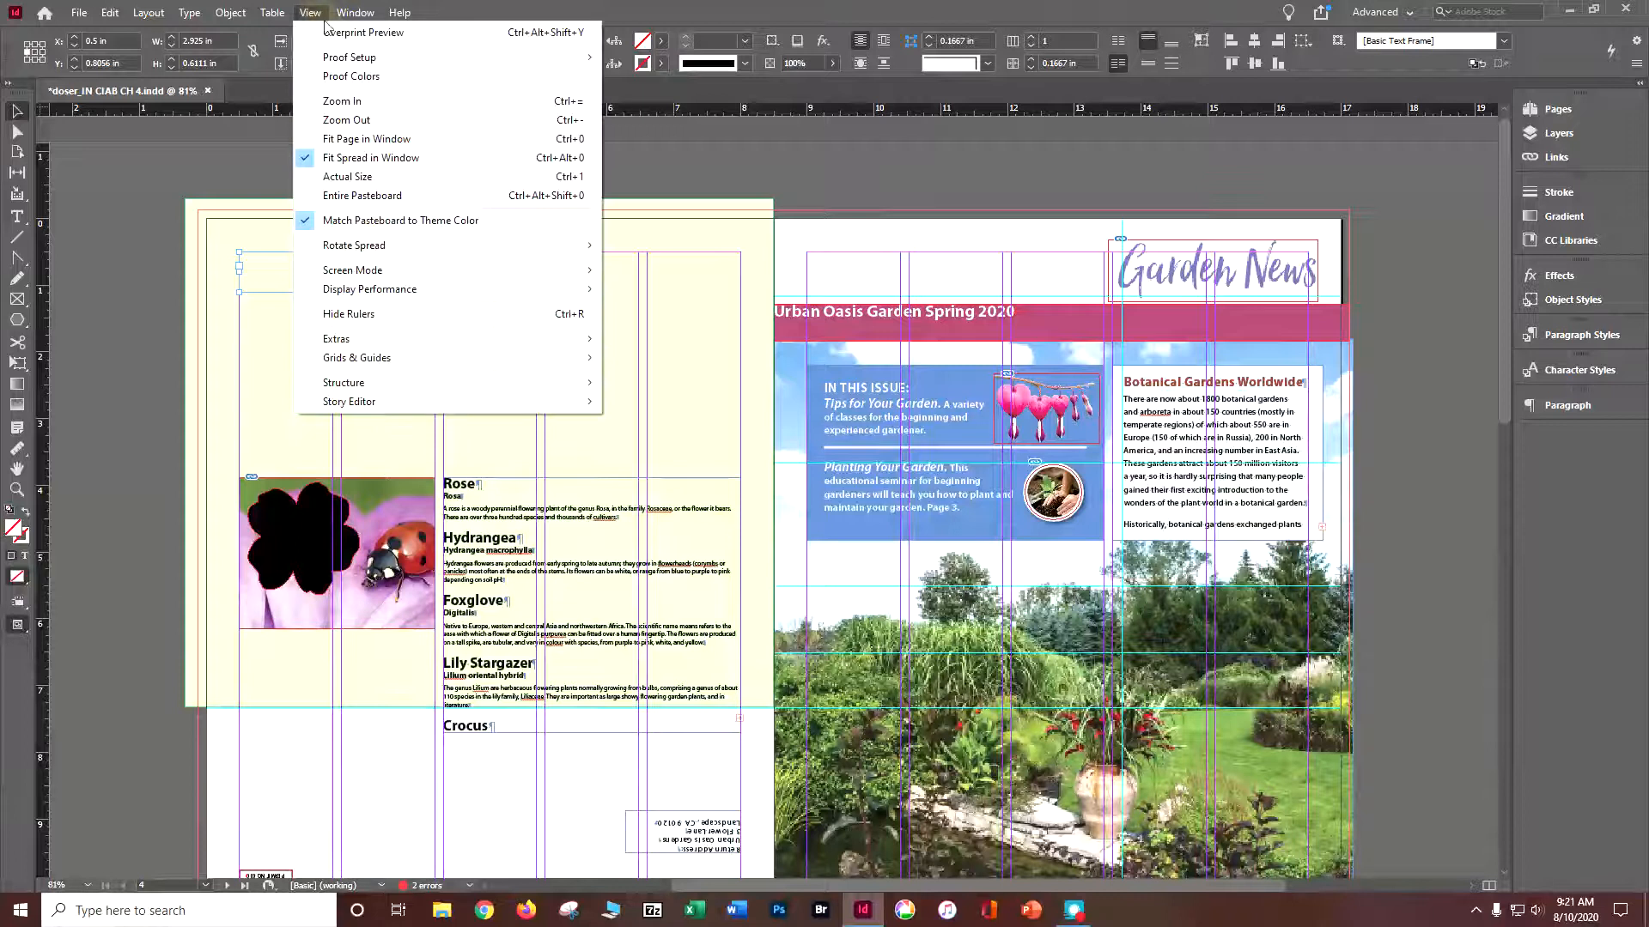
left_click(369, 158)
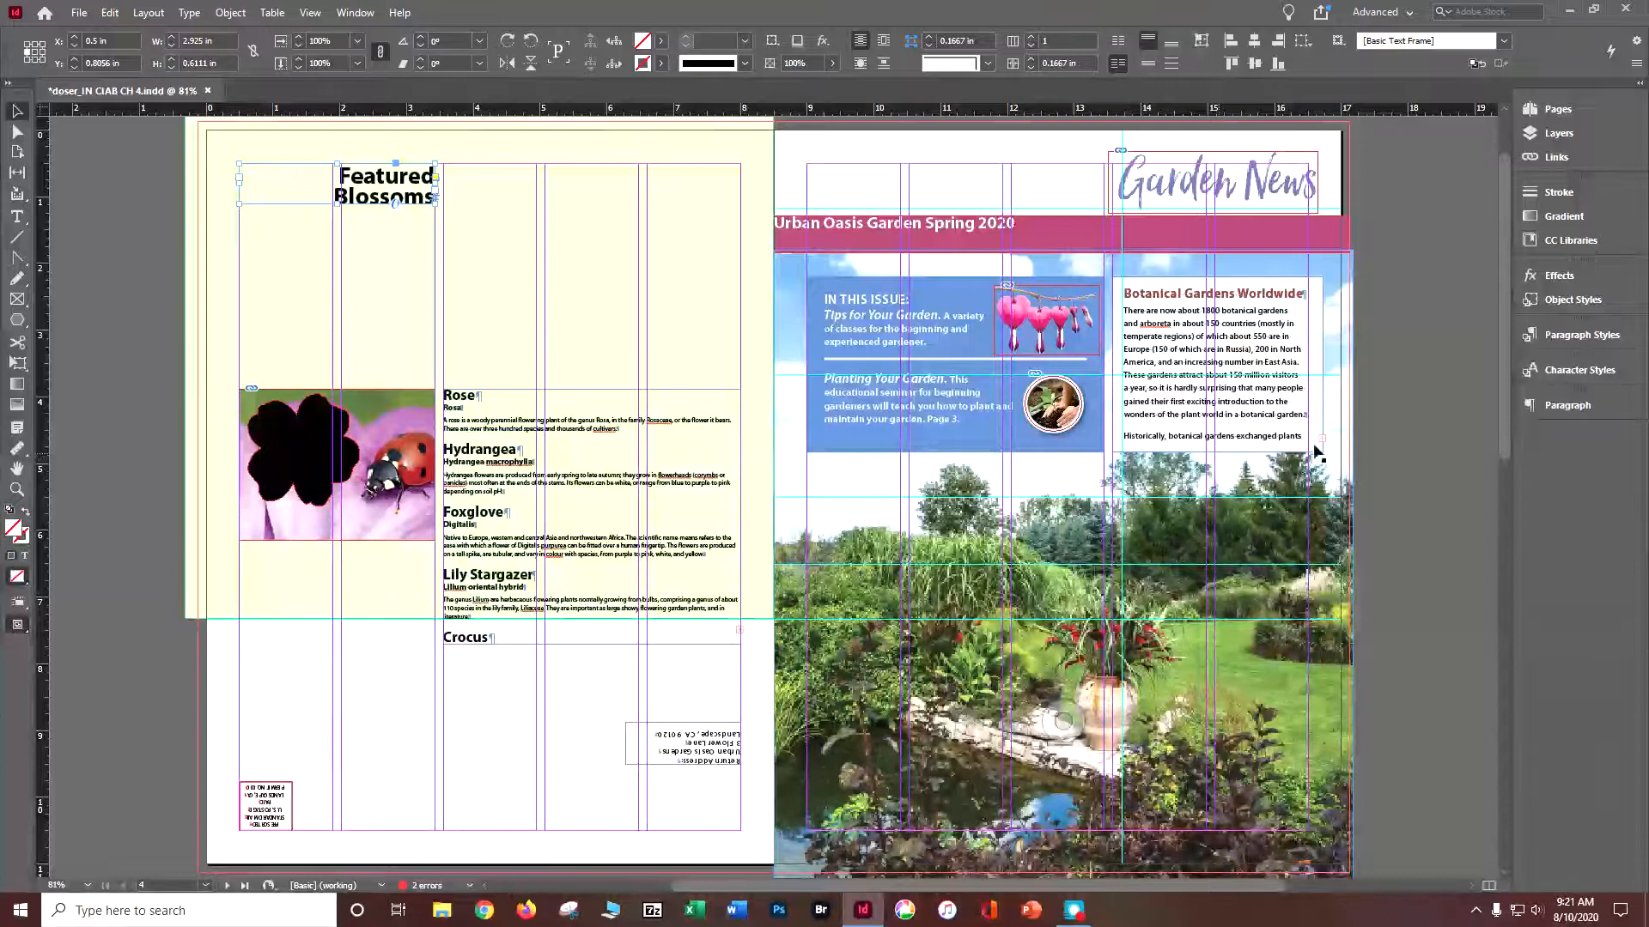
left_click(1237, 290)
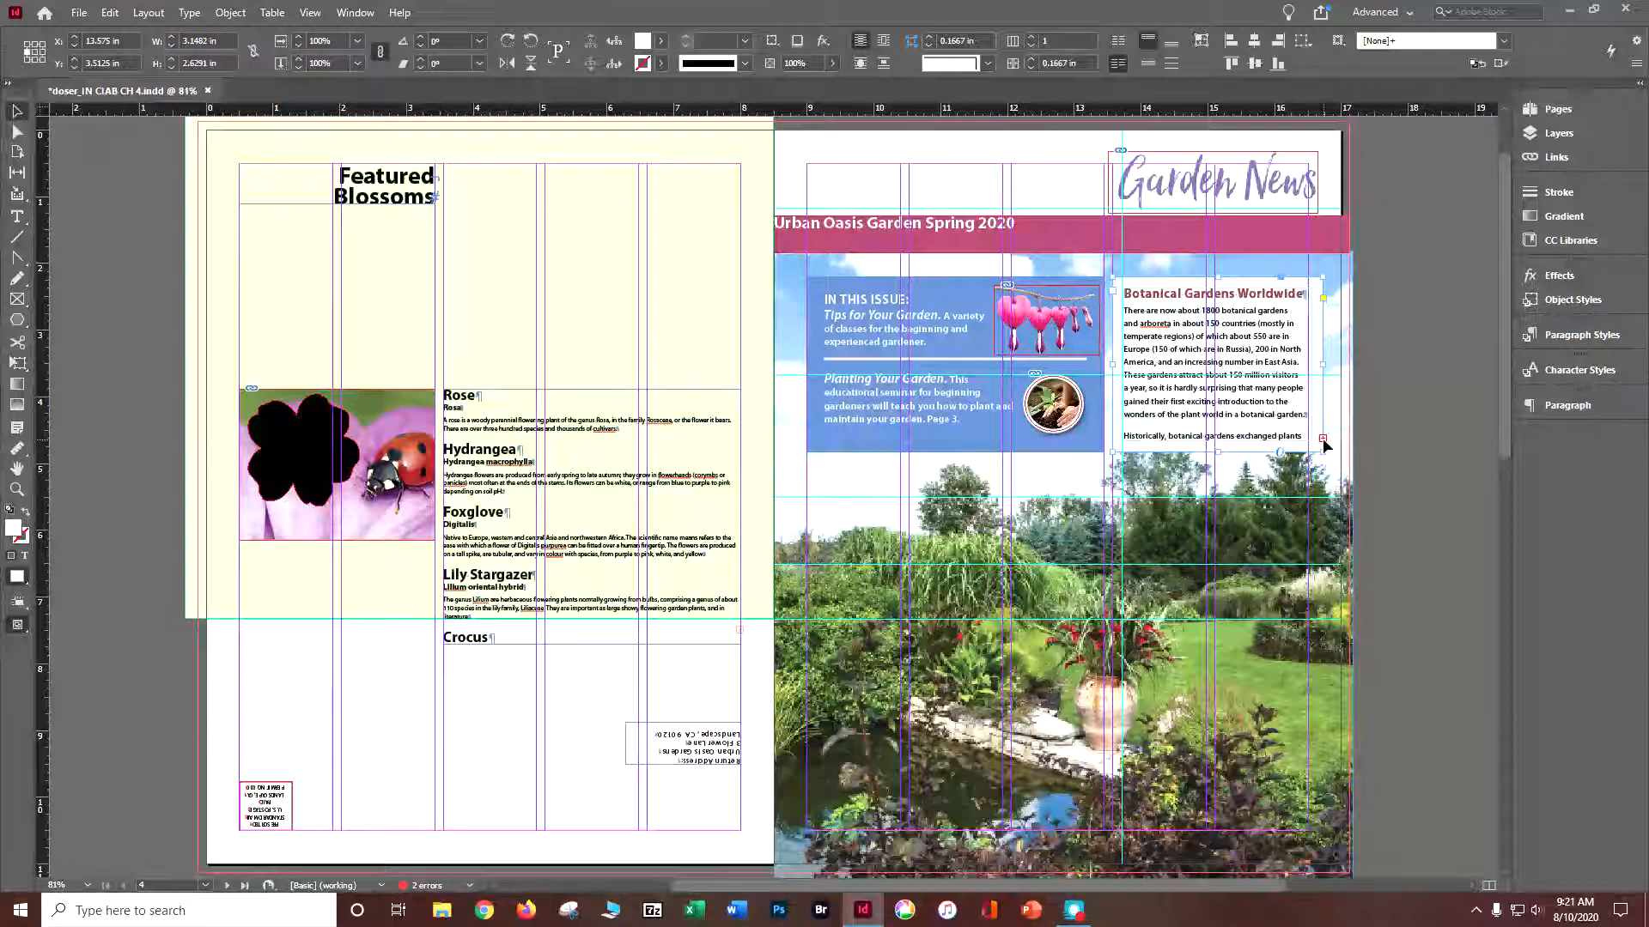
left_click(1322, 439)
left_click_drag(1216, 465, 1217, 565)
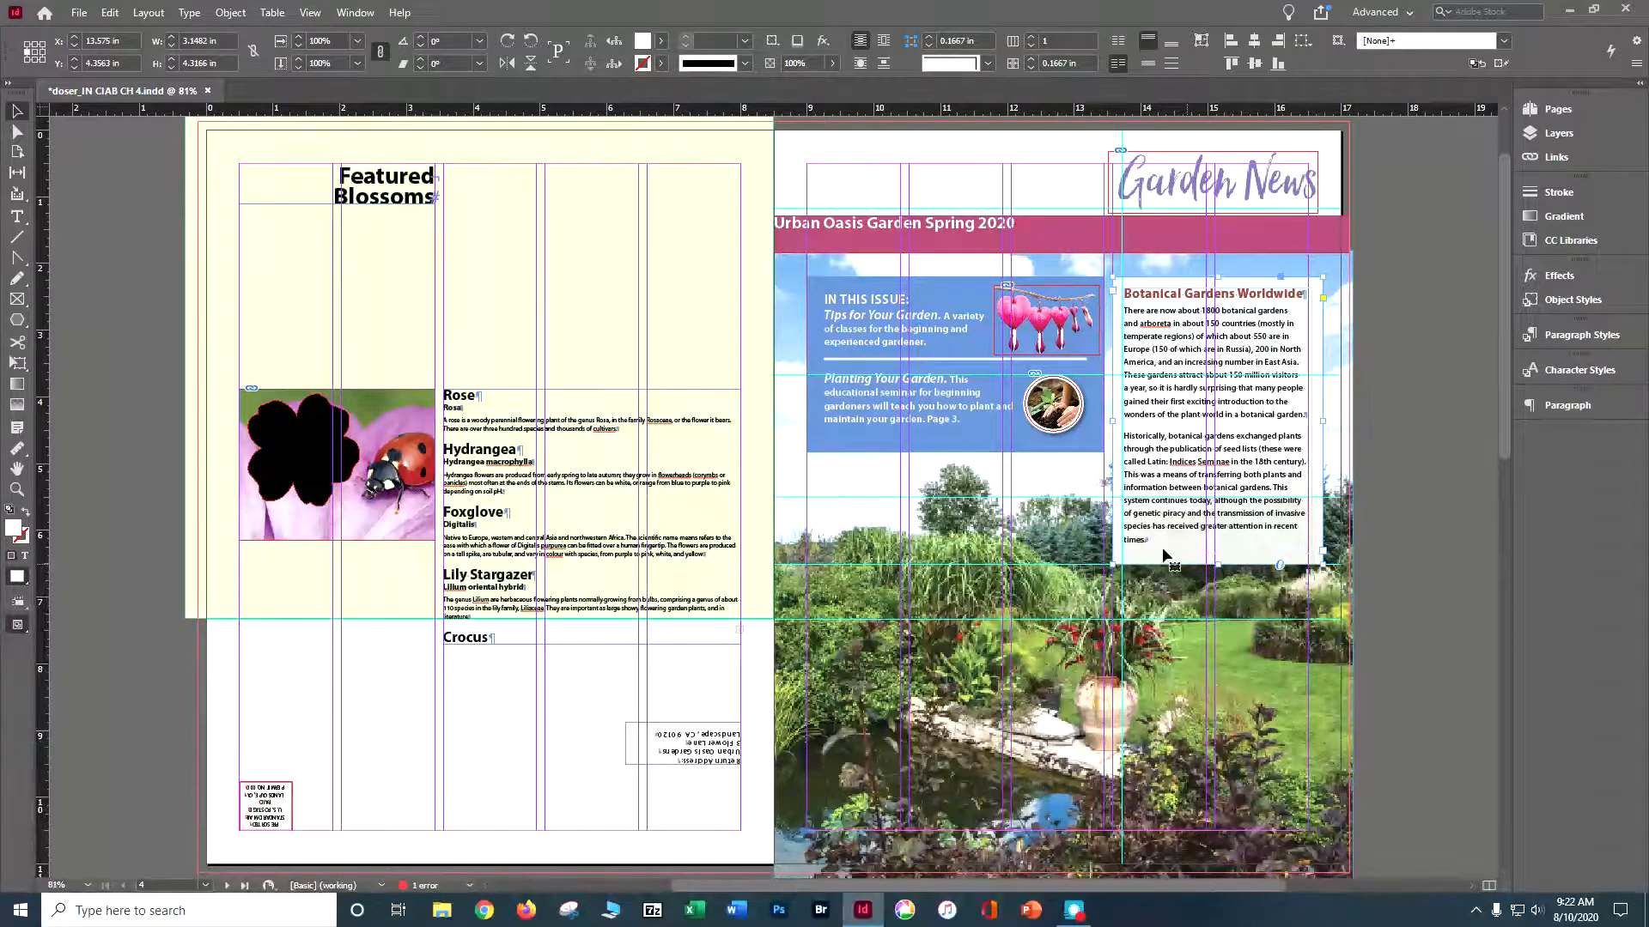
key("ctrl+s")
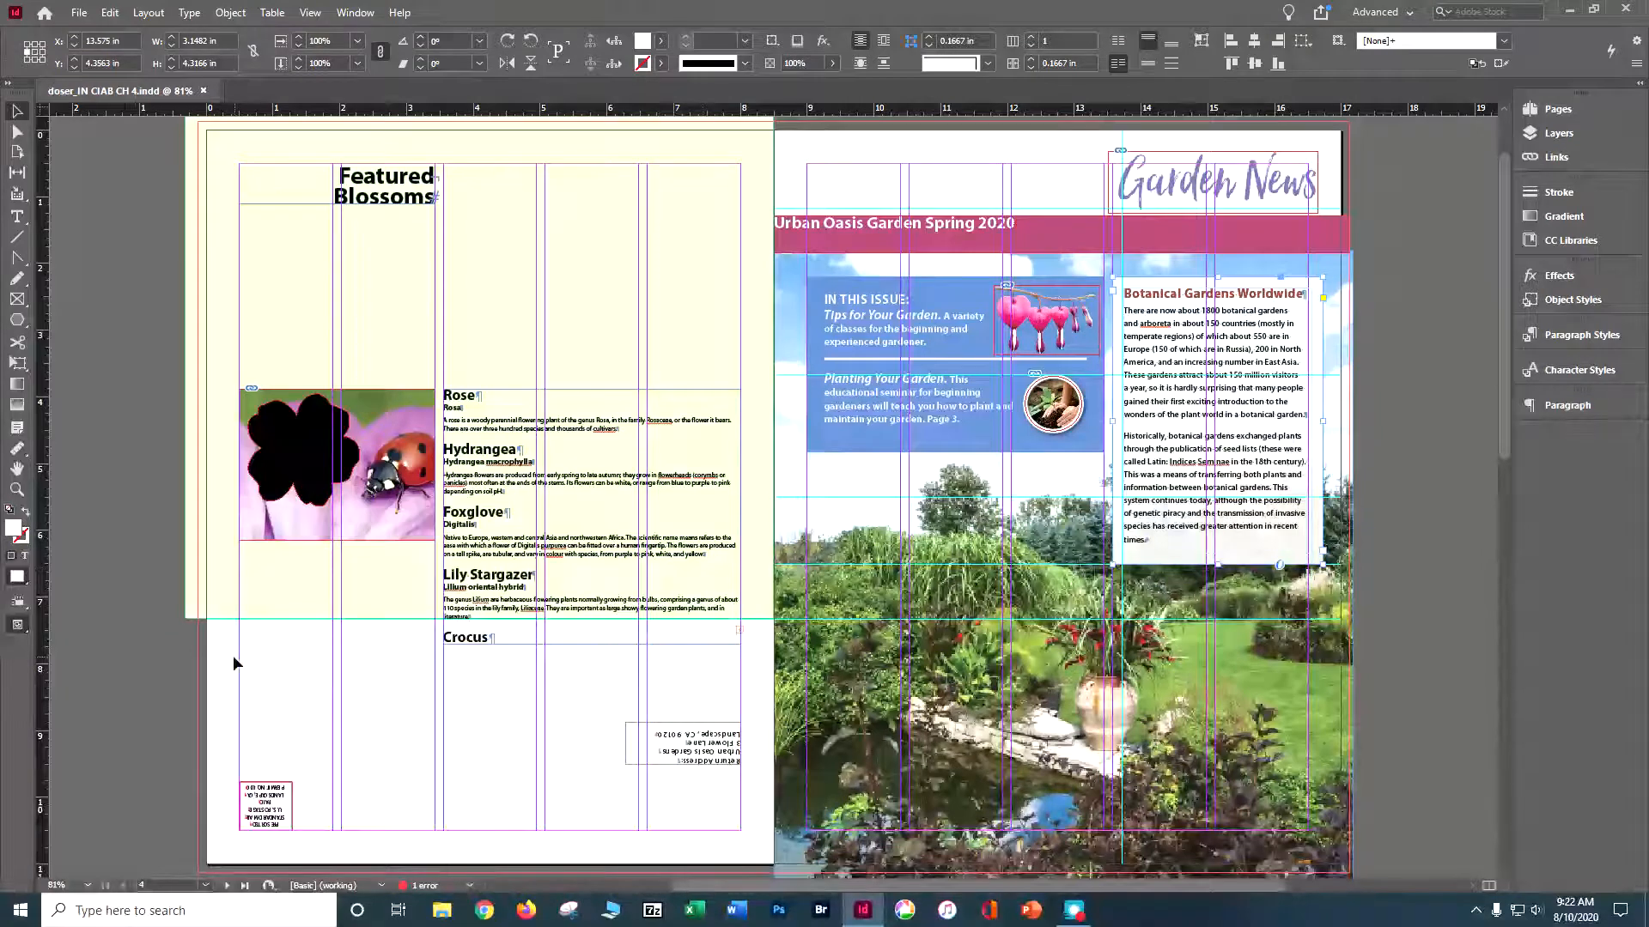
- Deselect everything, open 04_End.indd with its modified links updated to compare the finished layout, and return to the working newsletter document
left_click(107, 14)
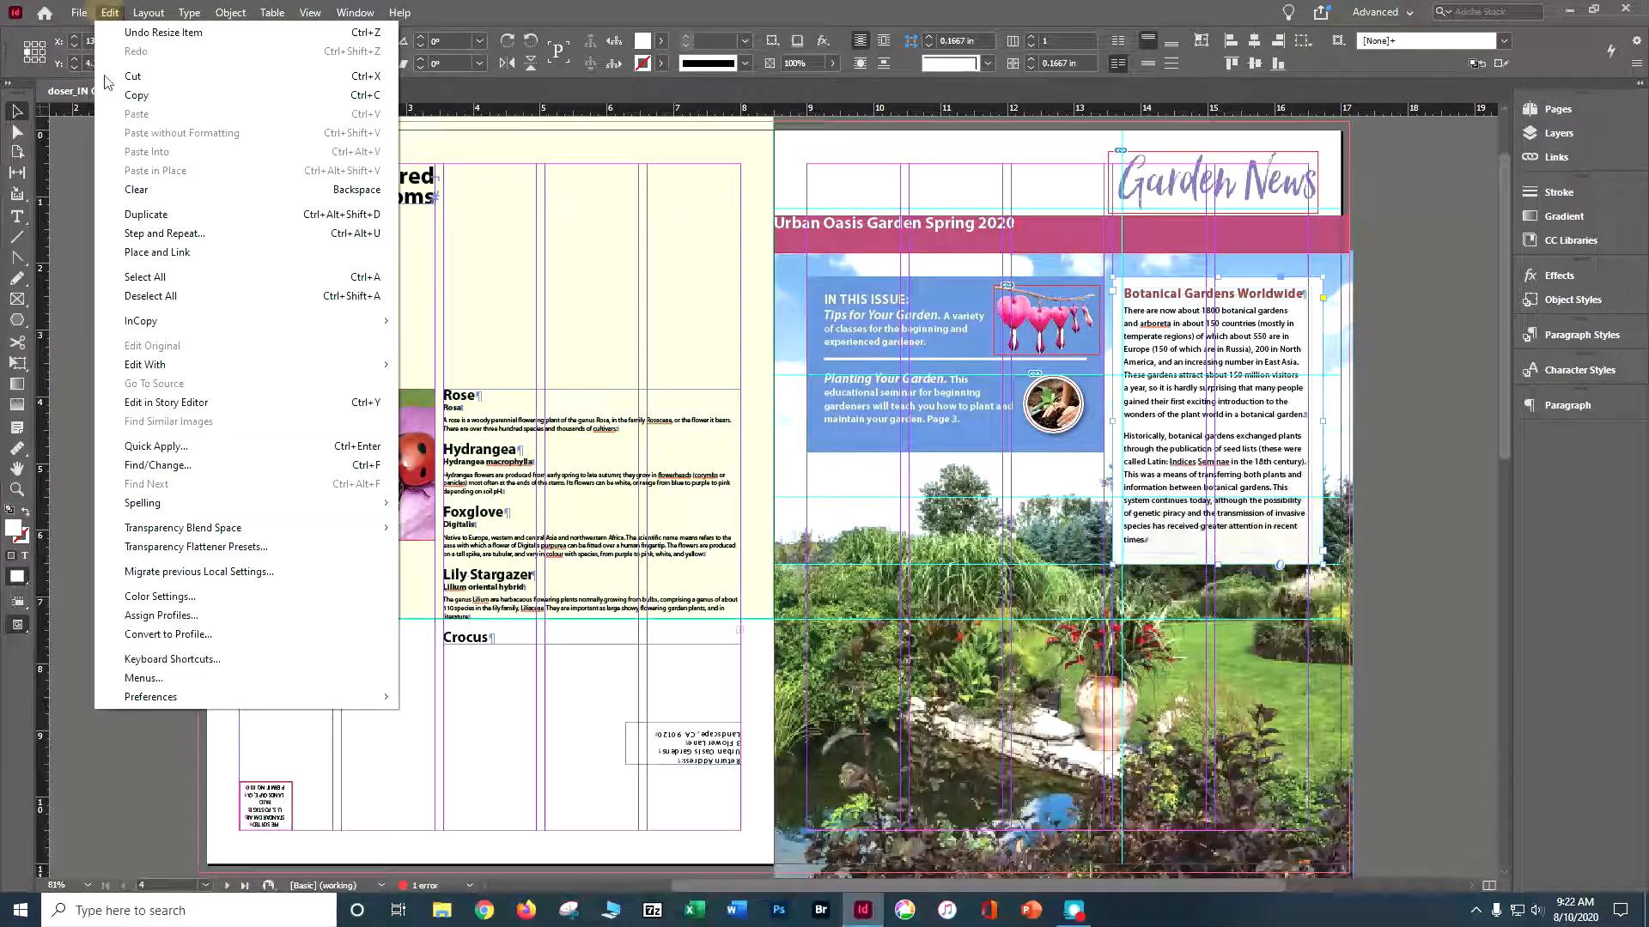
left_click(128, 300)
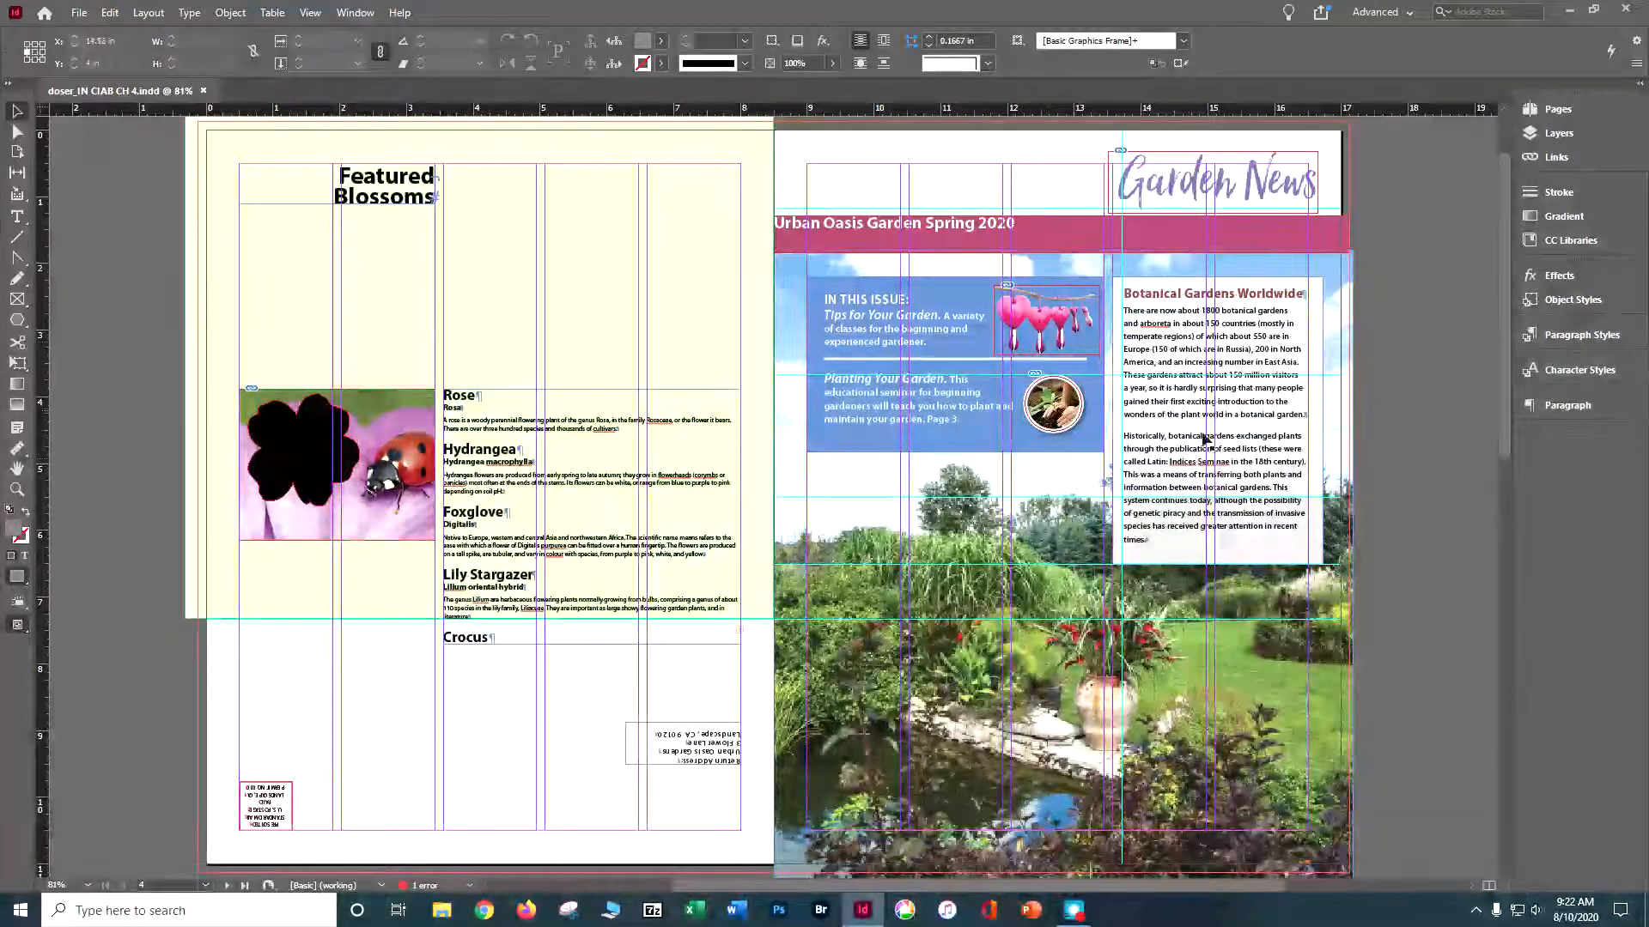
left_click(79, 13)
left_click(94, 51)
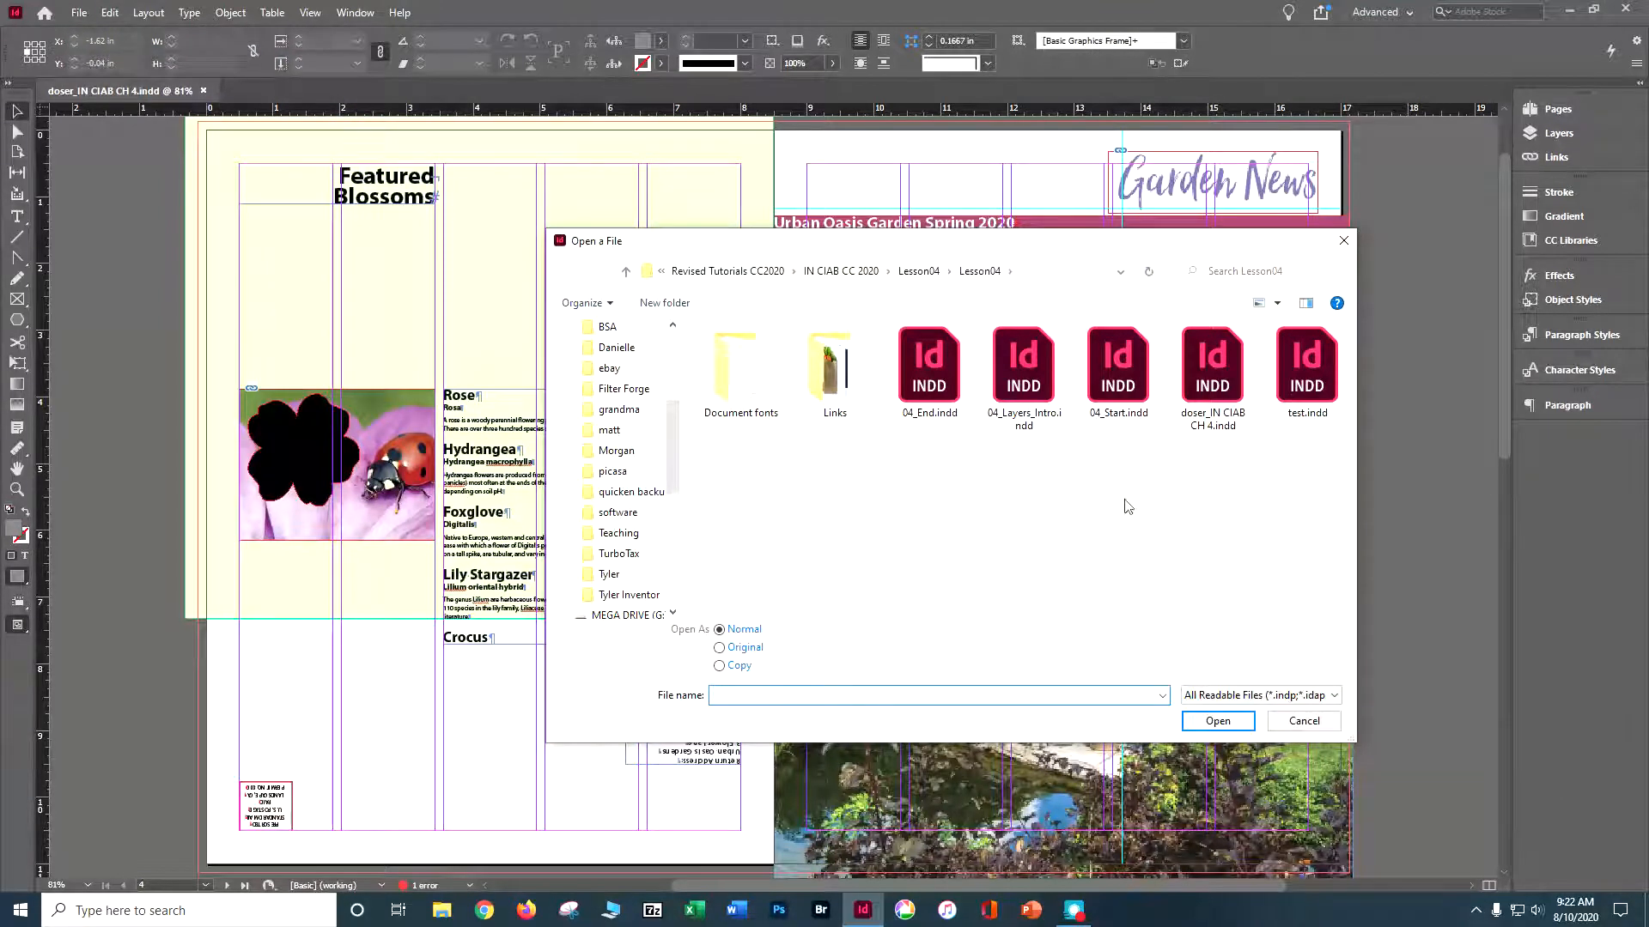
left_click(948, 397)
left_click(1194, 721)
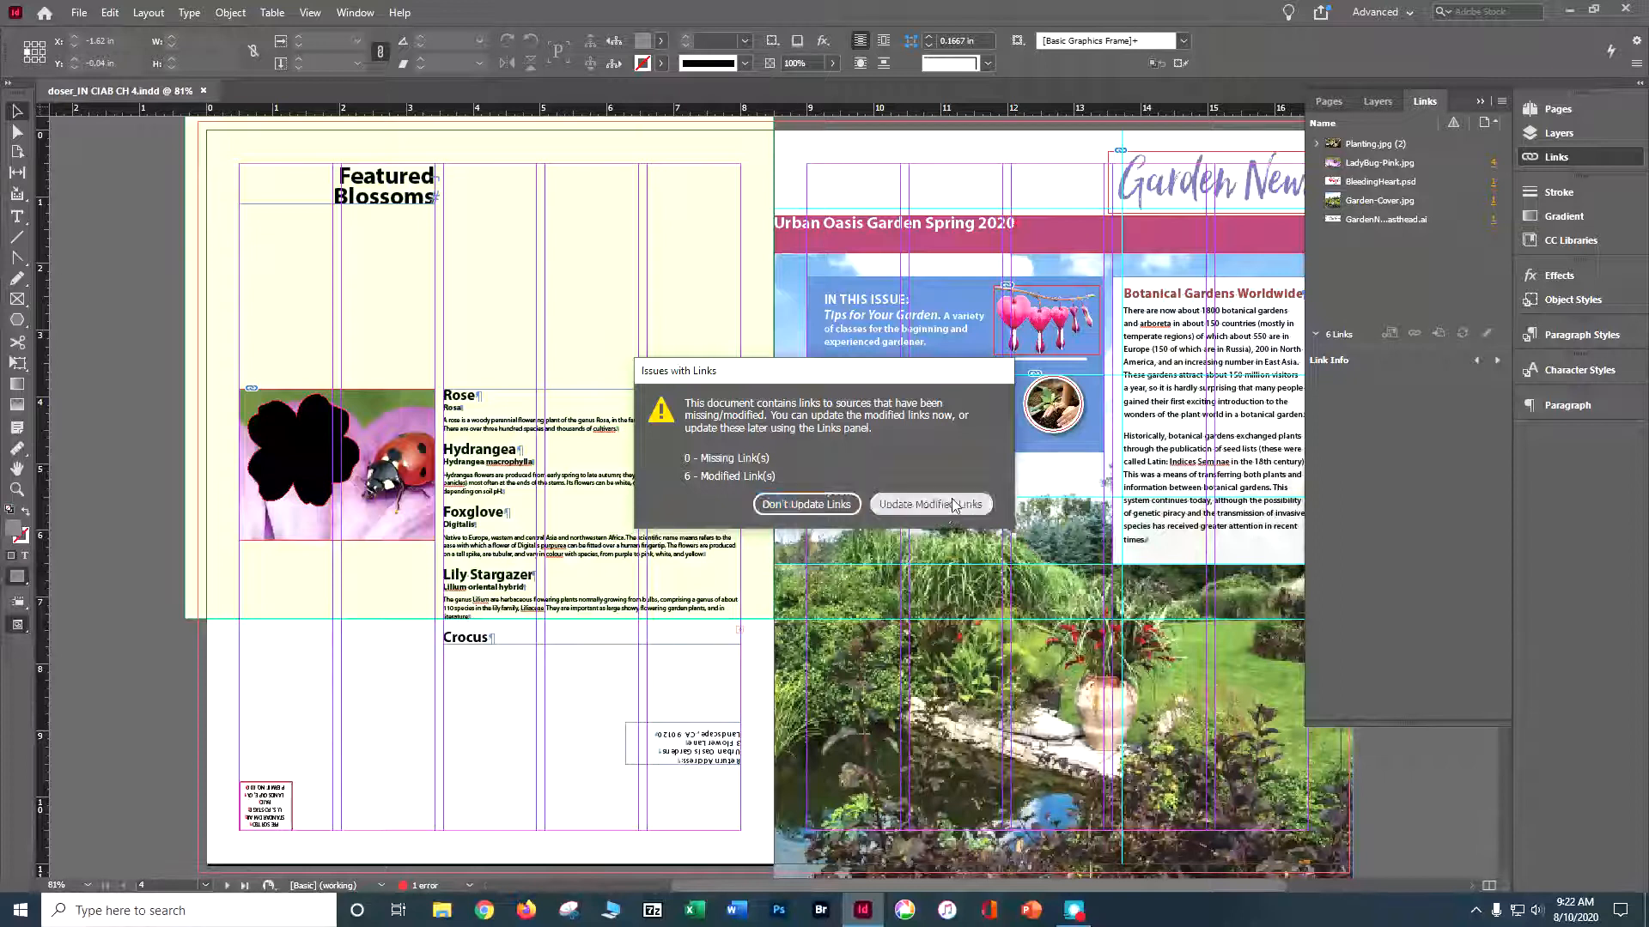
left_click(944, 503)
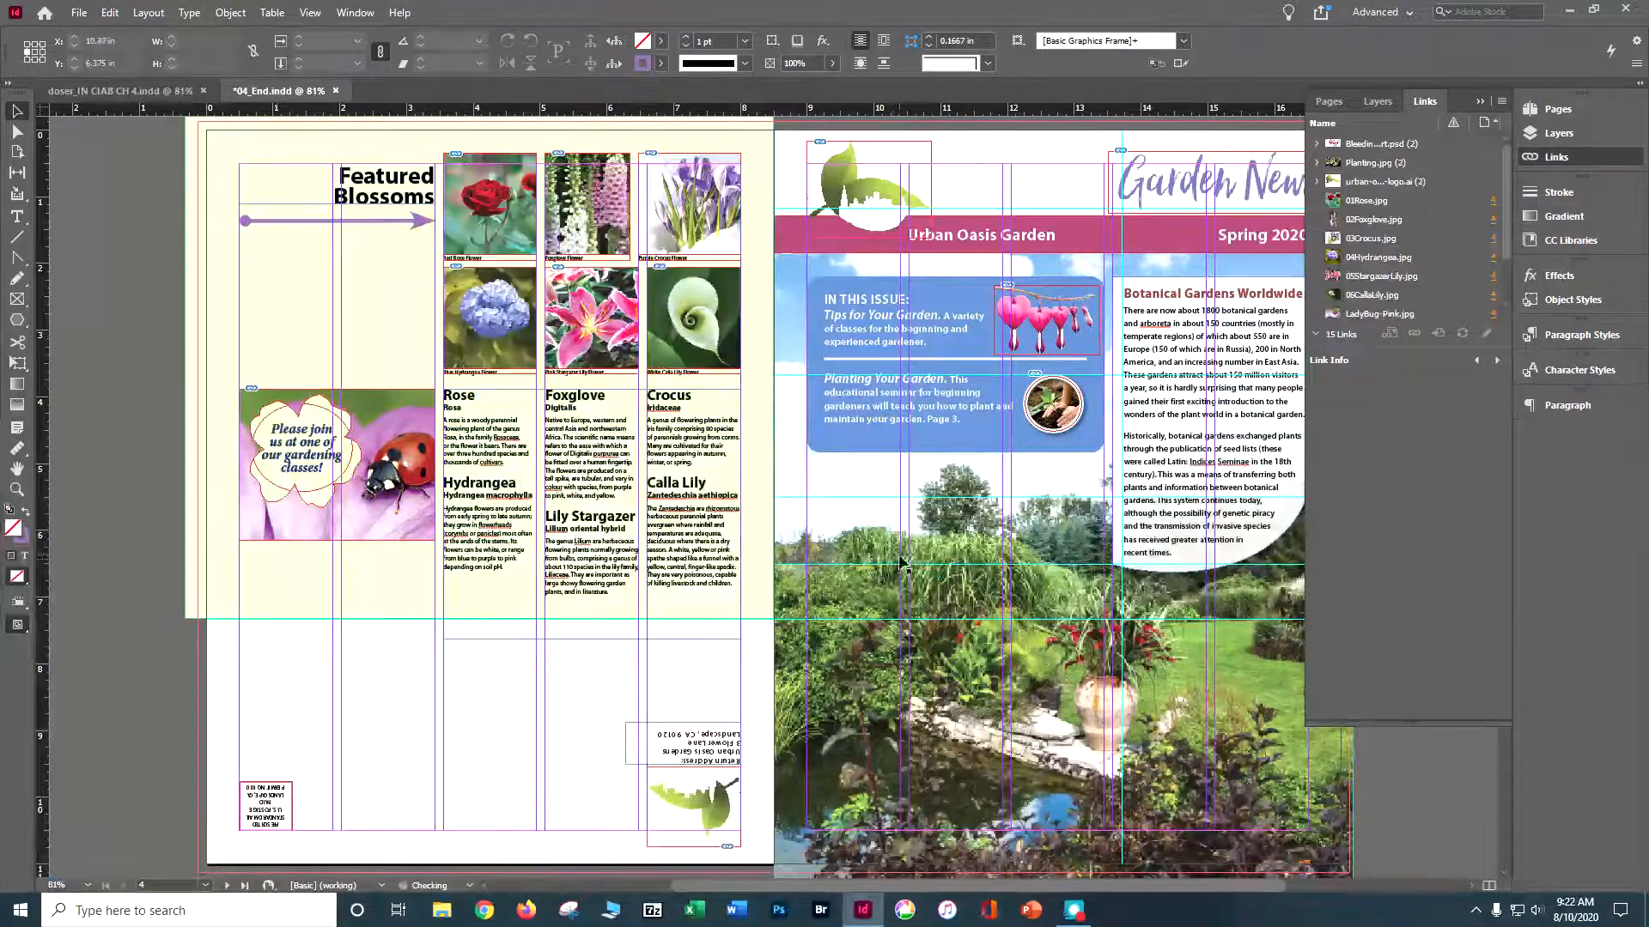
left_click(1479, 102)
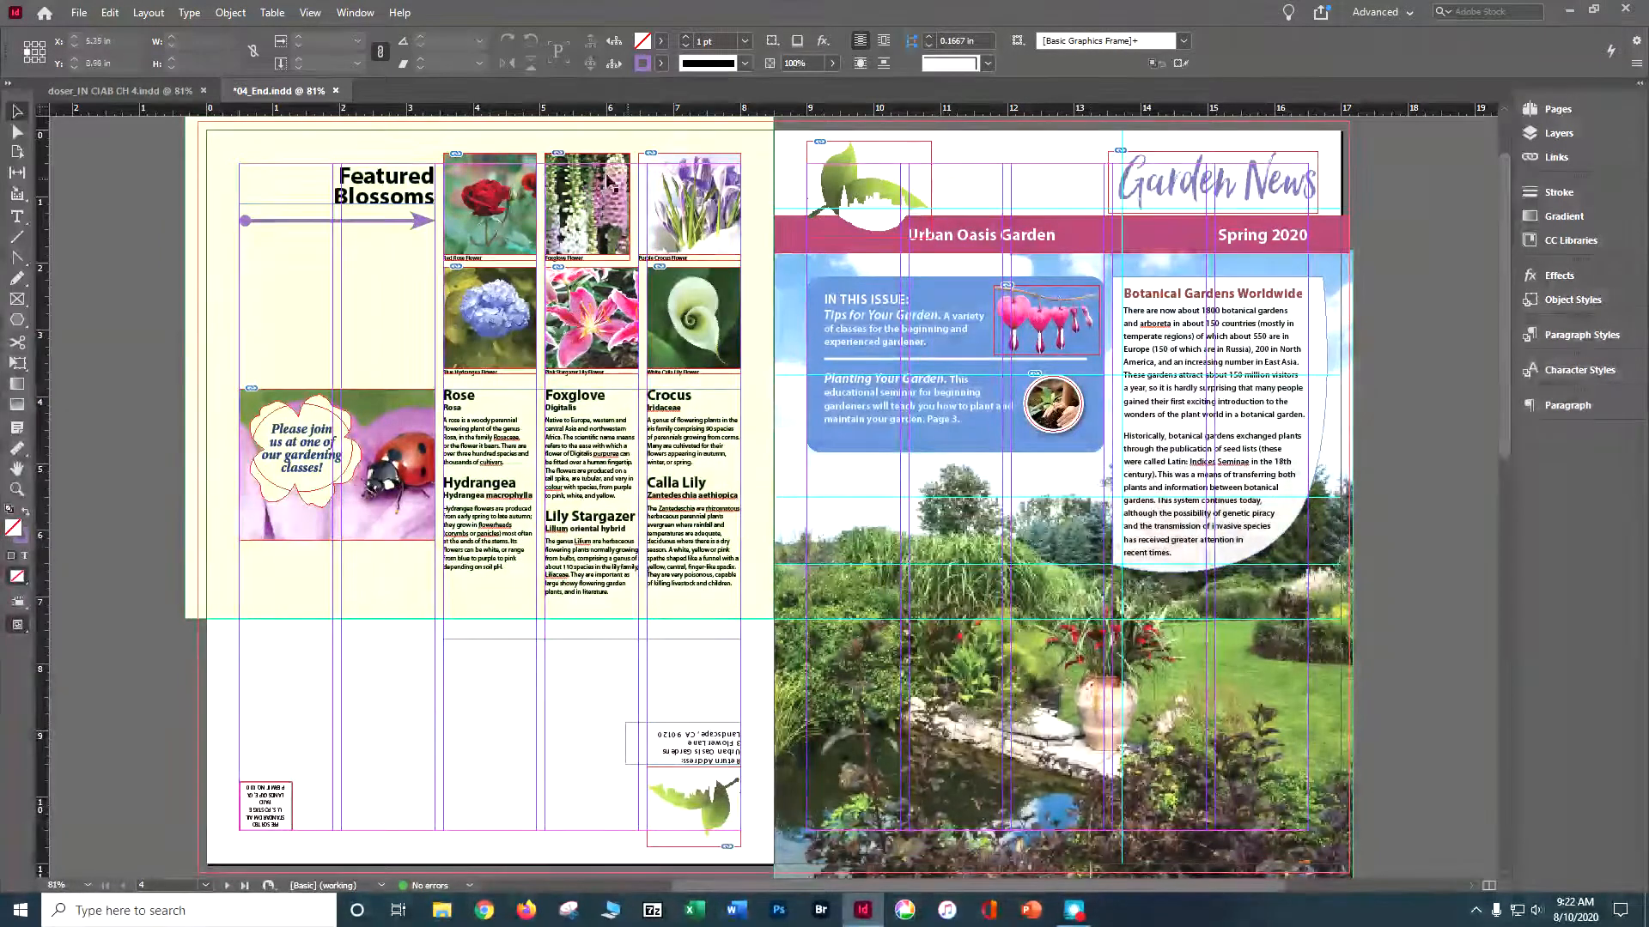
left_click(120, 91)
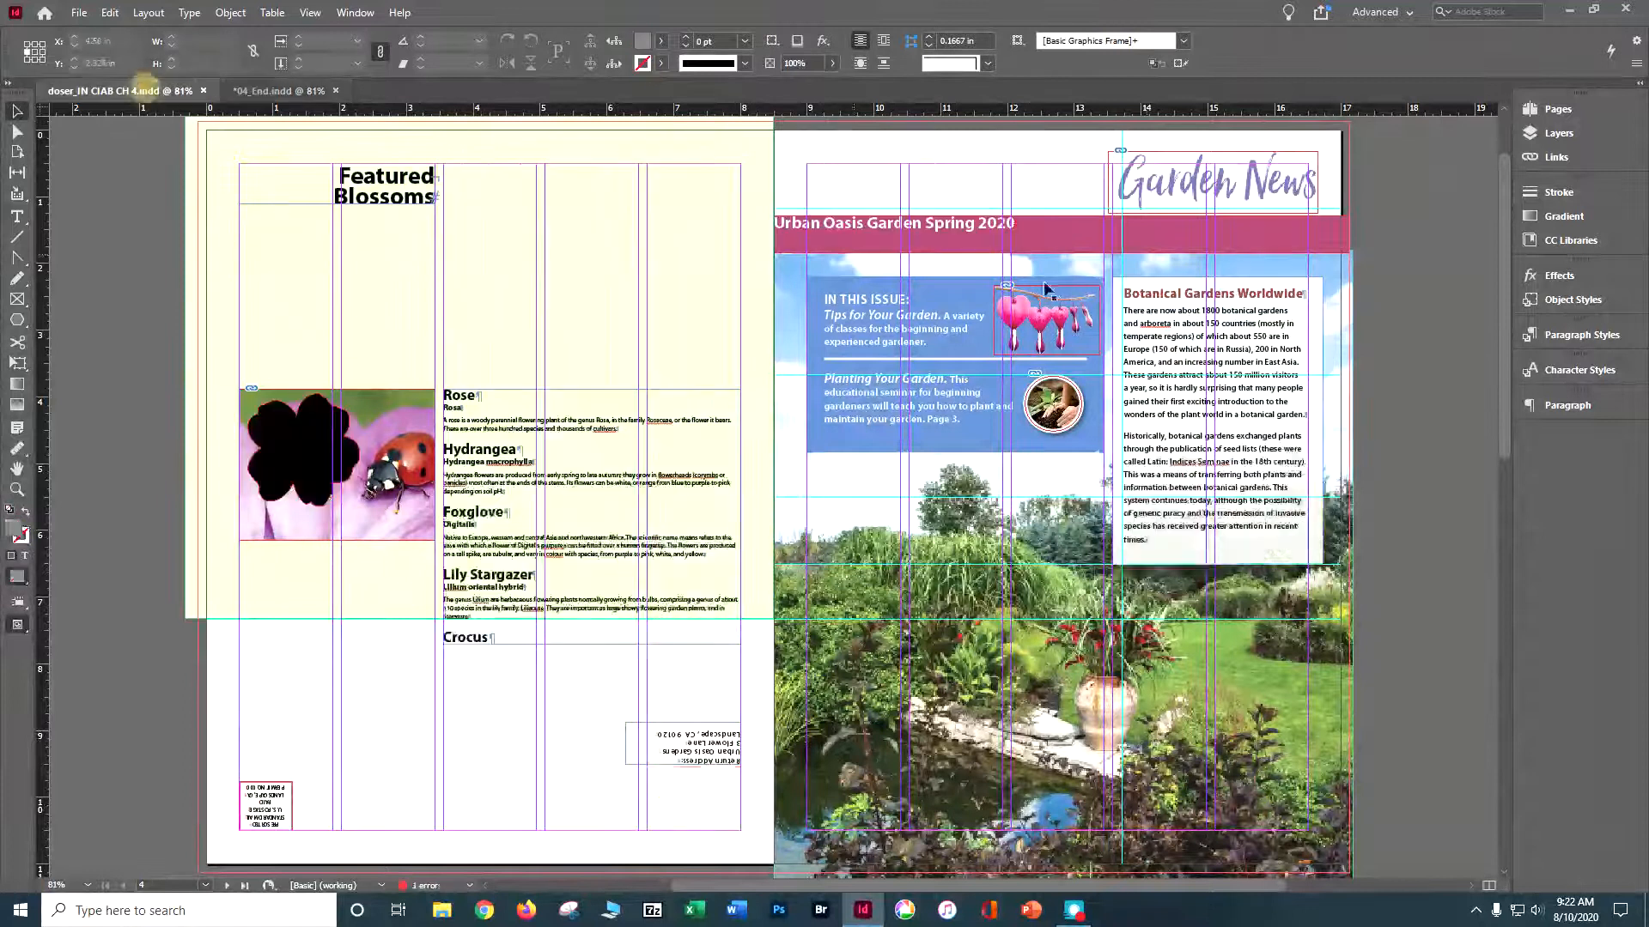
- Try to move the lower-right anchor point of the Botanical Gardens Worldwide frame with the Direct Selection tool and undo it
left_click(1184, 332)
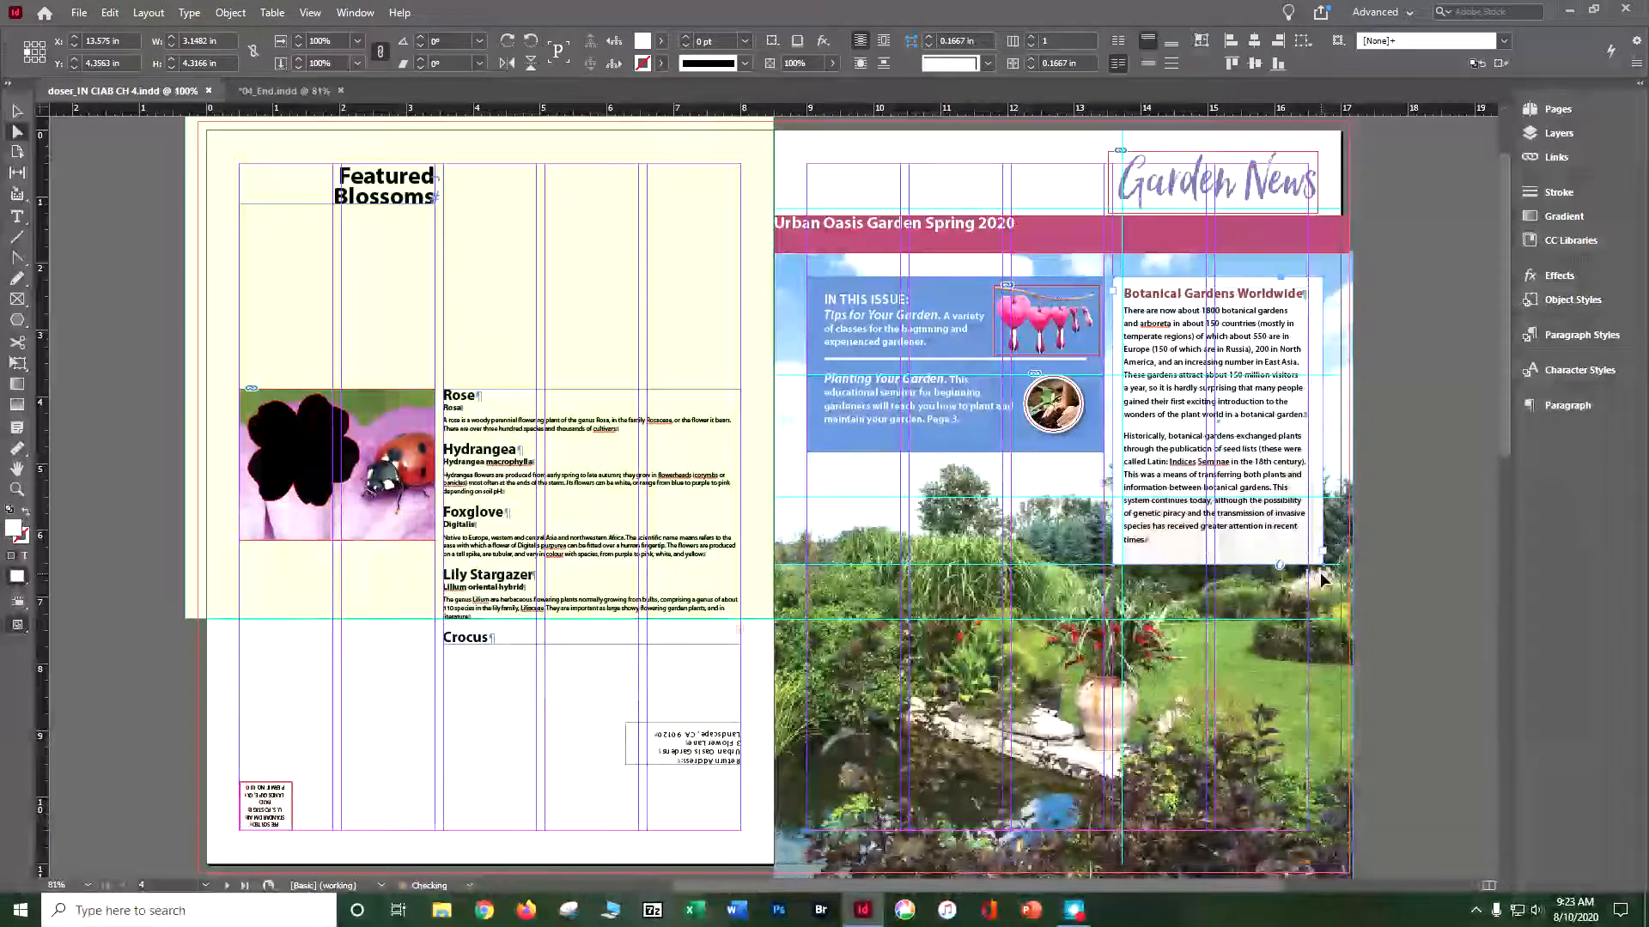
key("ctrl+equal")
key("ctrl+equal")
key("ctrl+equal")
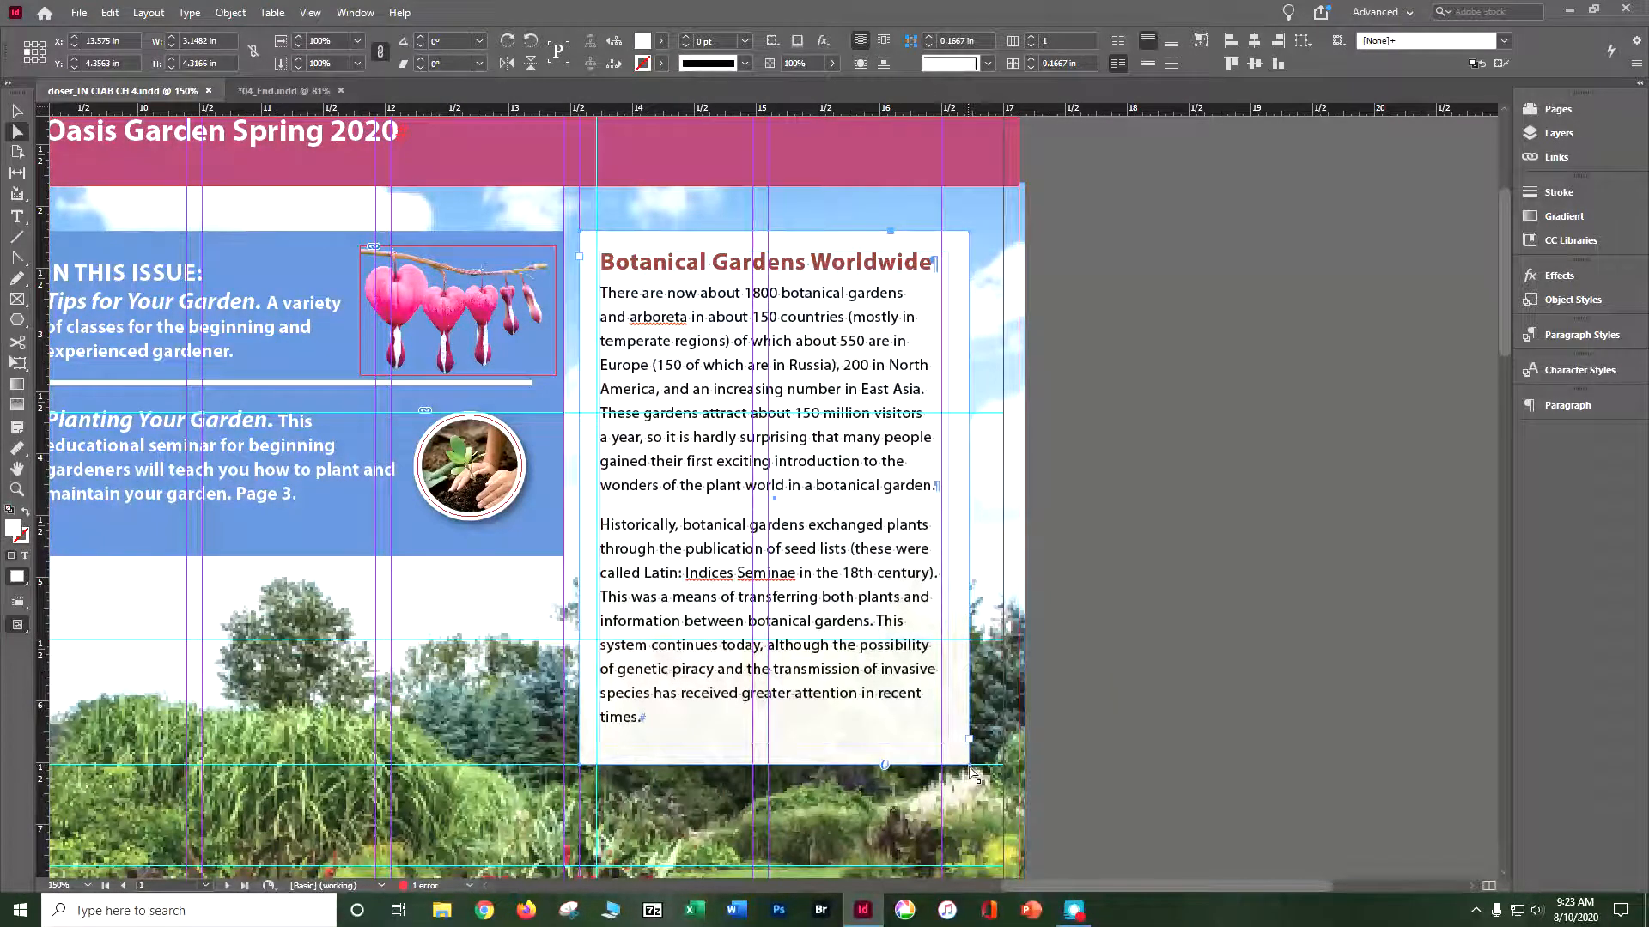
left_click_drag(974, 776, 967, 719)
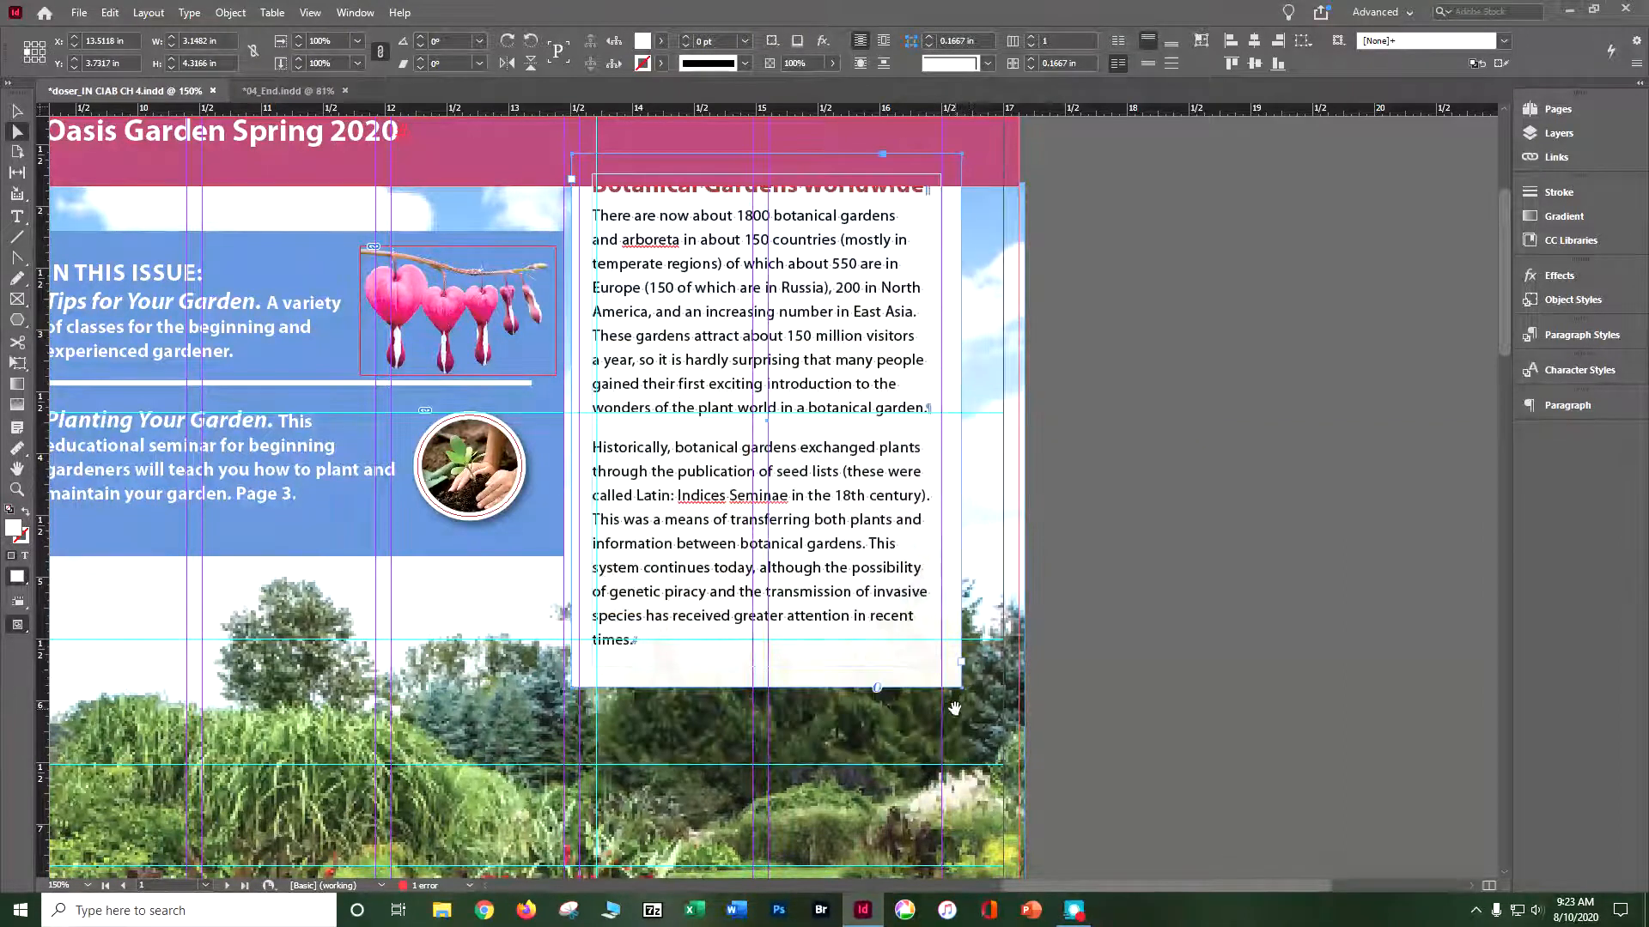
key("ctrl+s")
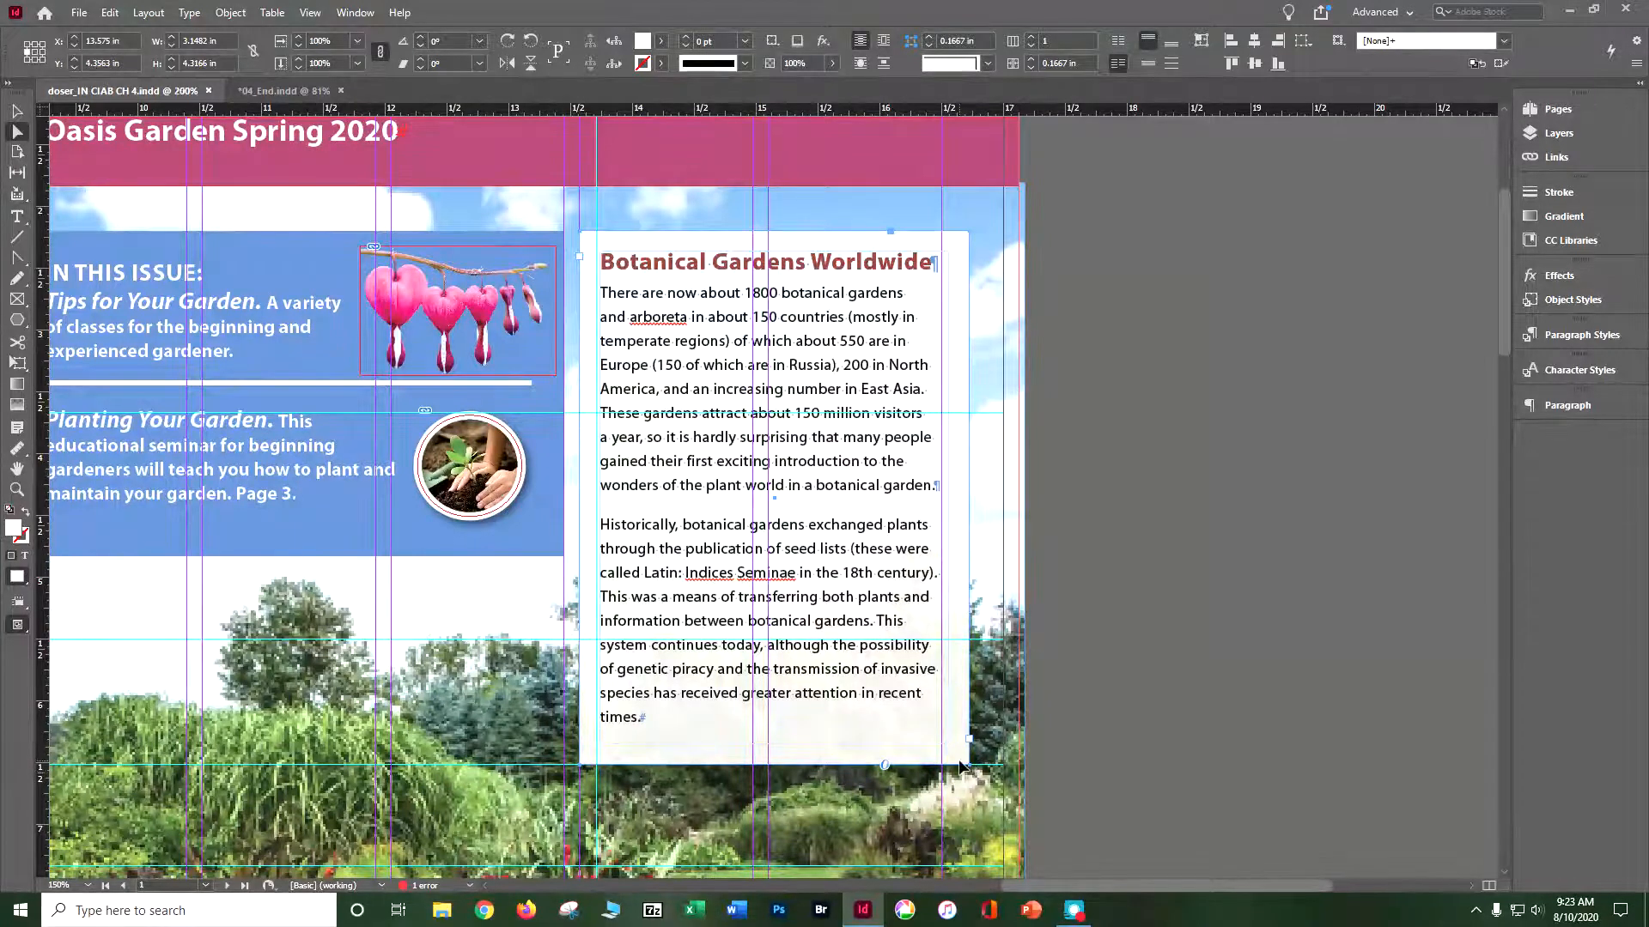
- Retry moving the frame's lower-right anchor point at higher magnification, undo it, and deselect the frame
key("ctrl+equal")
key("ctrl+equal")
scroll(926, 761, "down", 8)
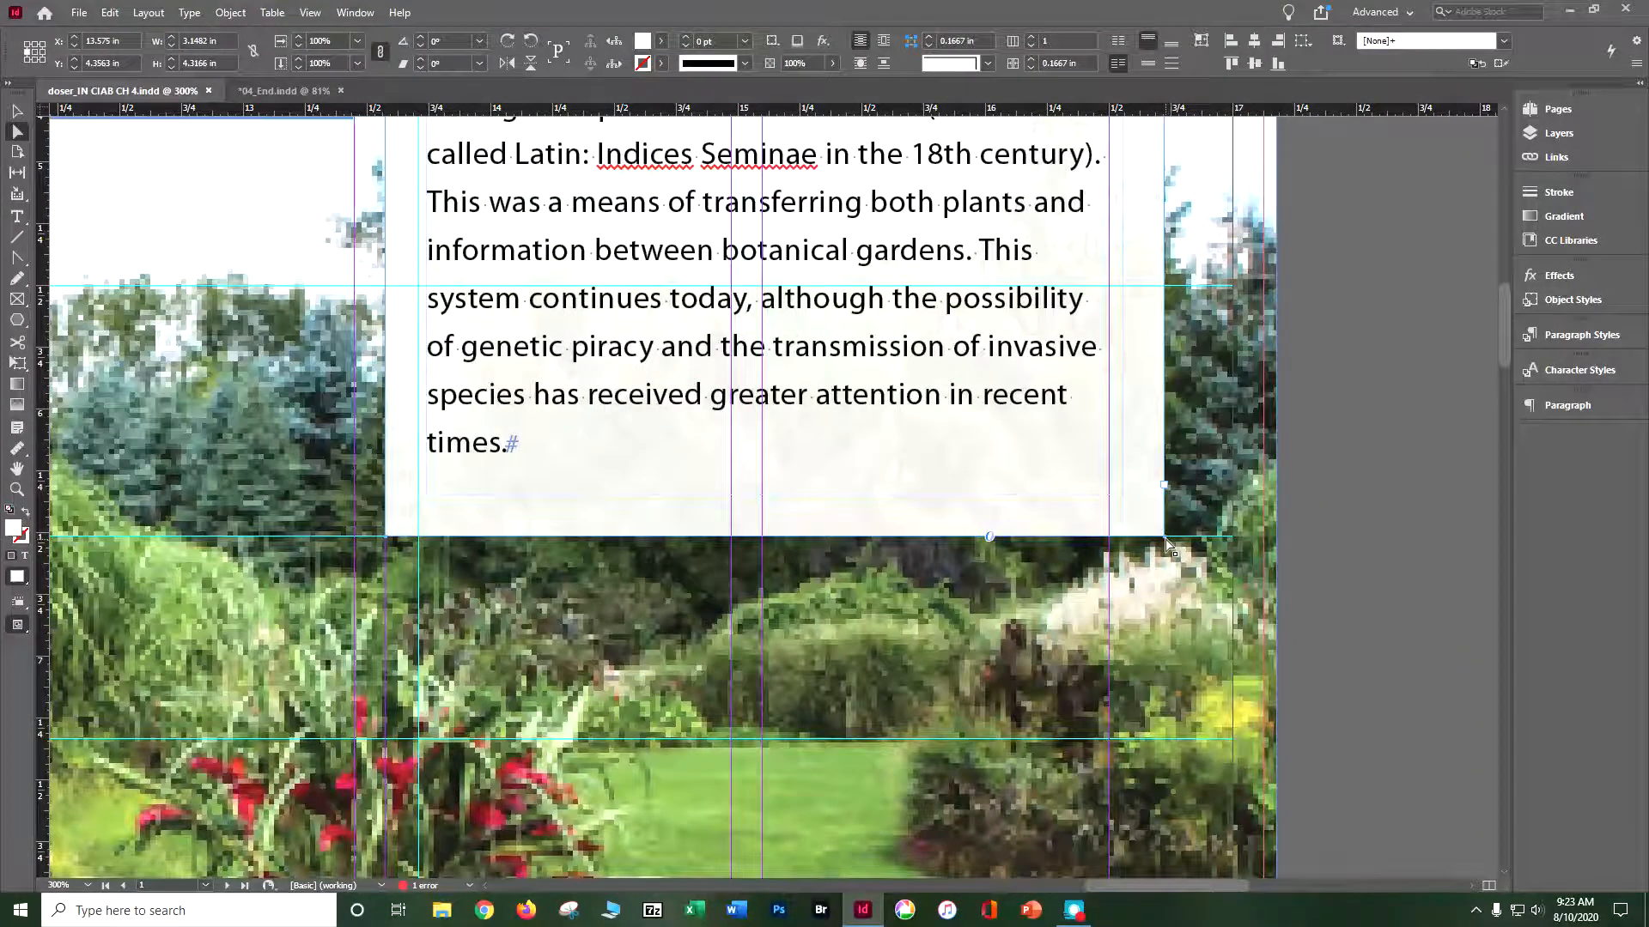
left_click_drag(1167, 546, 1158, 503)
key("ctrl+z")
left_click(17, 113)
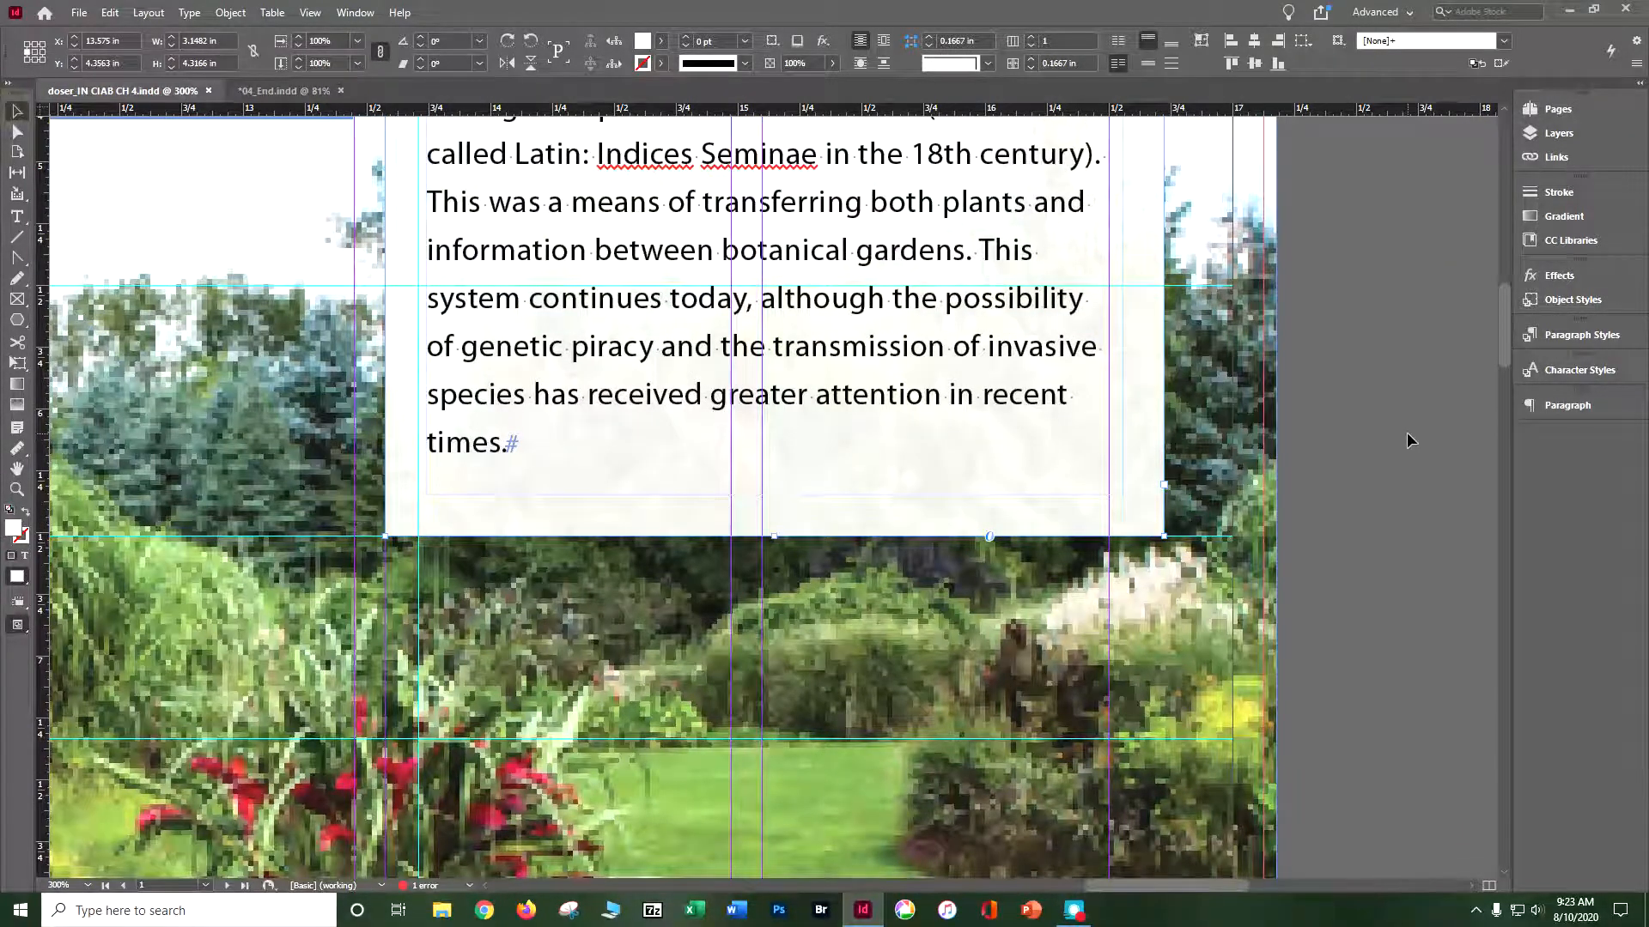
left_click(1407, 431)
- Move the lower-right anchor point of the Botanical Gardens Worldwide frame up and inward to about X 16.50 in, Y 5.42 in with Direct Selection
left_click(17, 131)
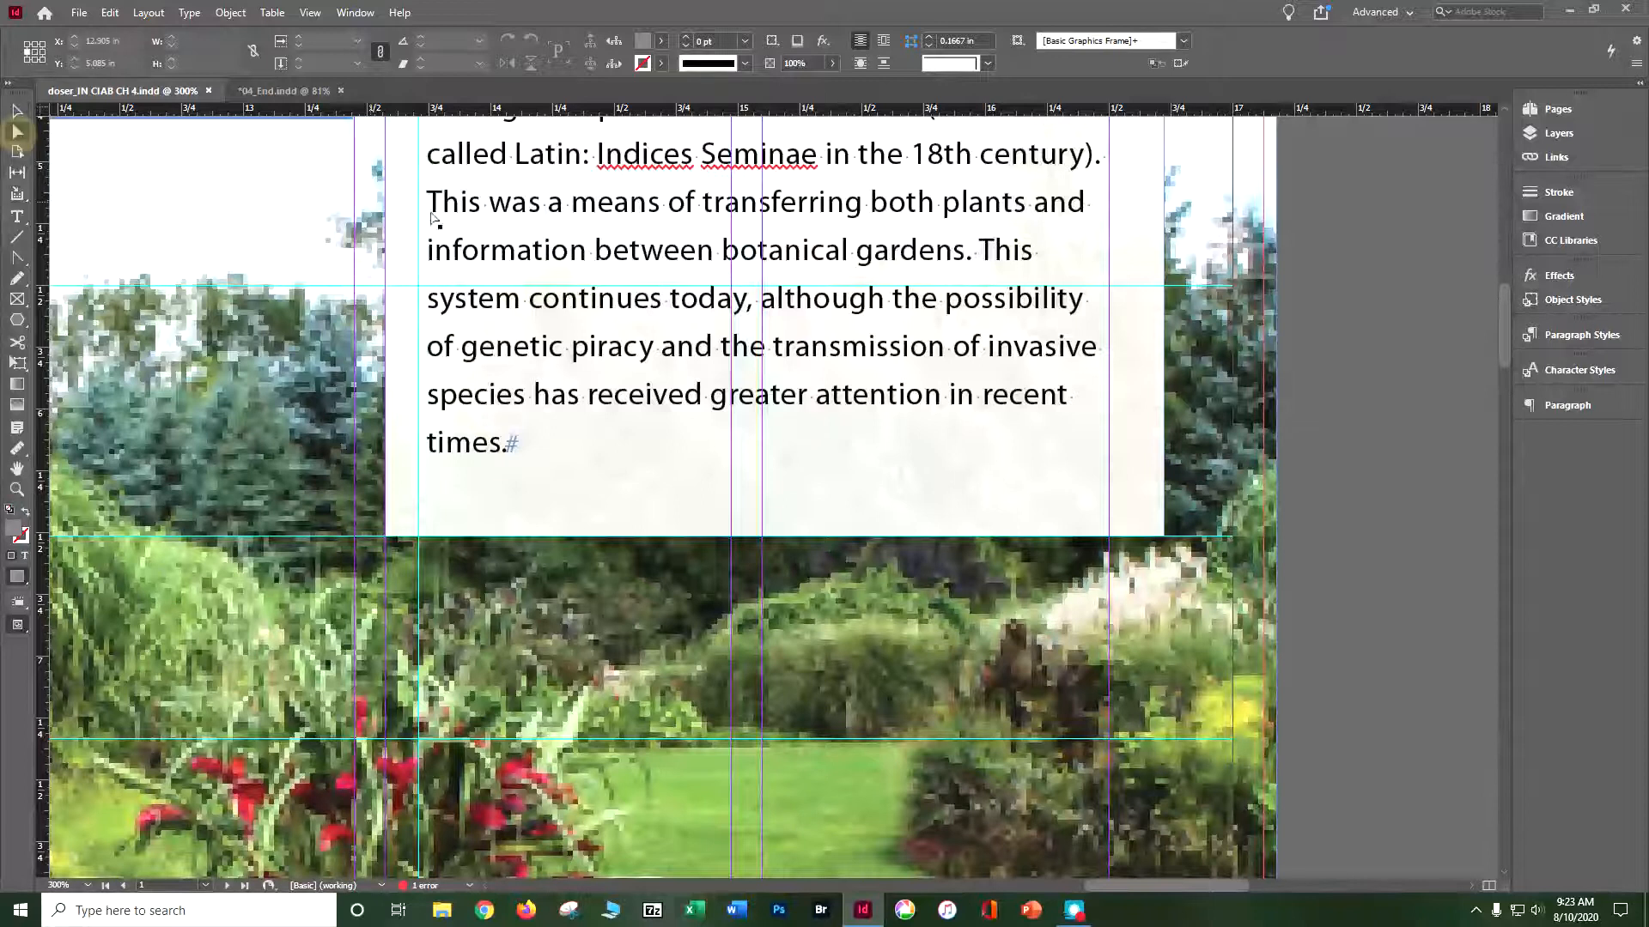
left_click_drag(769, 327, 755, 321)
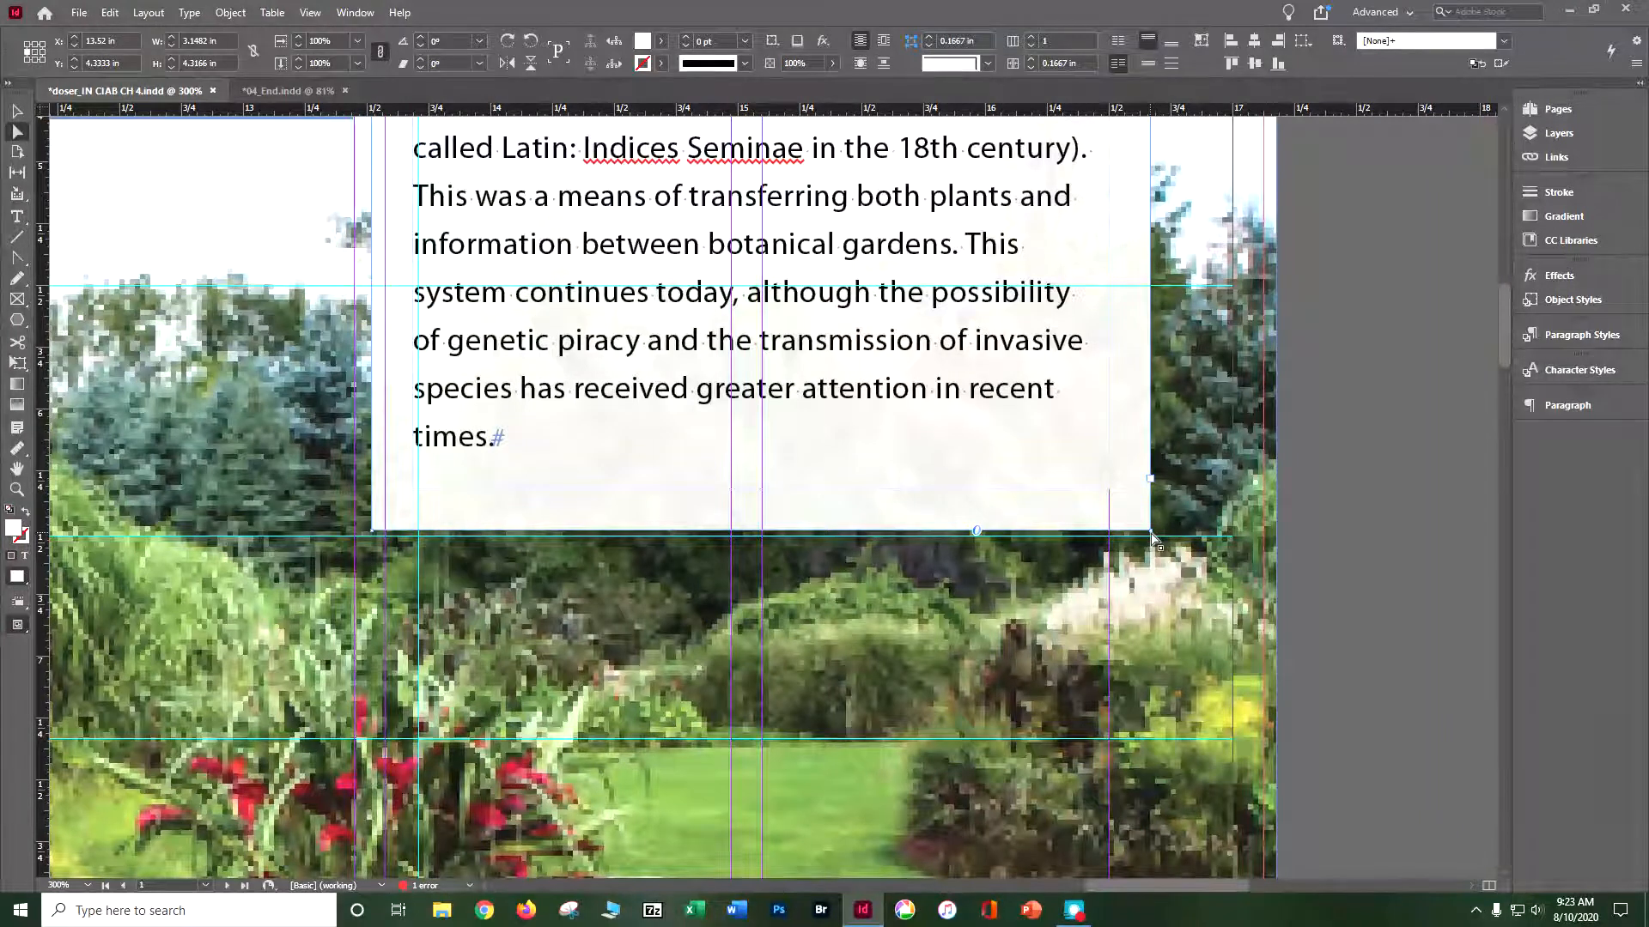
left_click_drag(1150, 532, 1150, 349)
left_click_drag(1154, 232, 1150, 286)
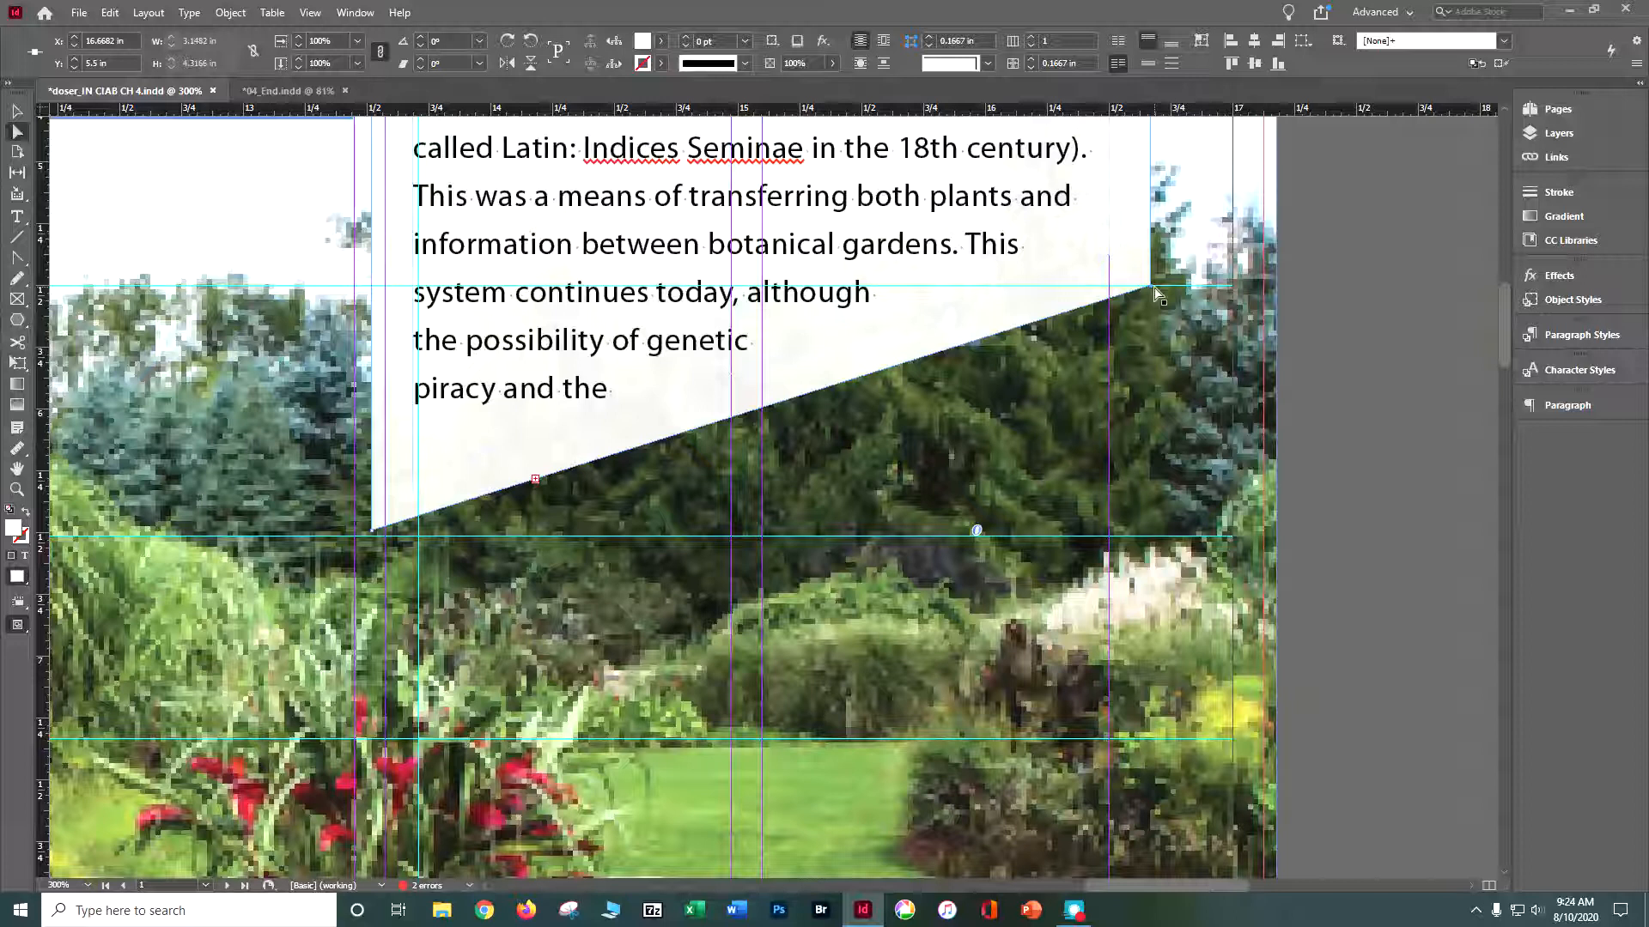
left_click_drag(1153, 289, 1110, 266)
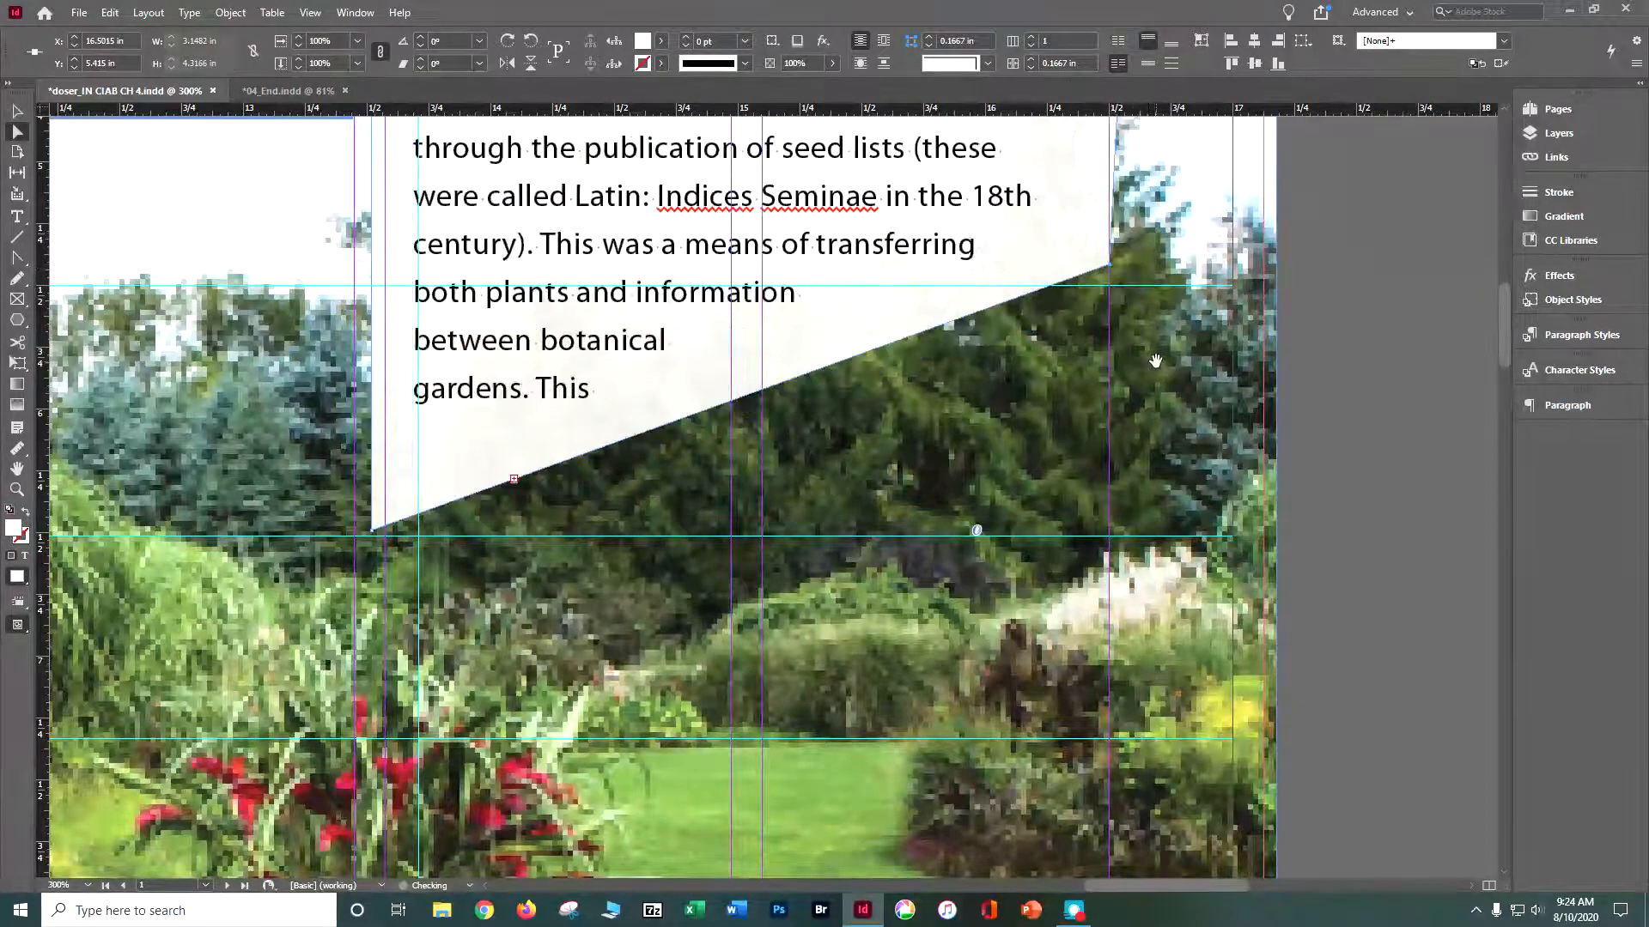
- Convert the lower-right anchor point of the Botanical Gardens Worldwide frame into a smooth curve with the Convert Direction Point tool
scroll(1166, 371, "up", 3)
key("ctrl+minus")
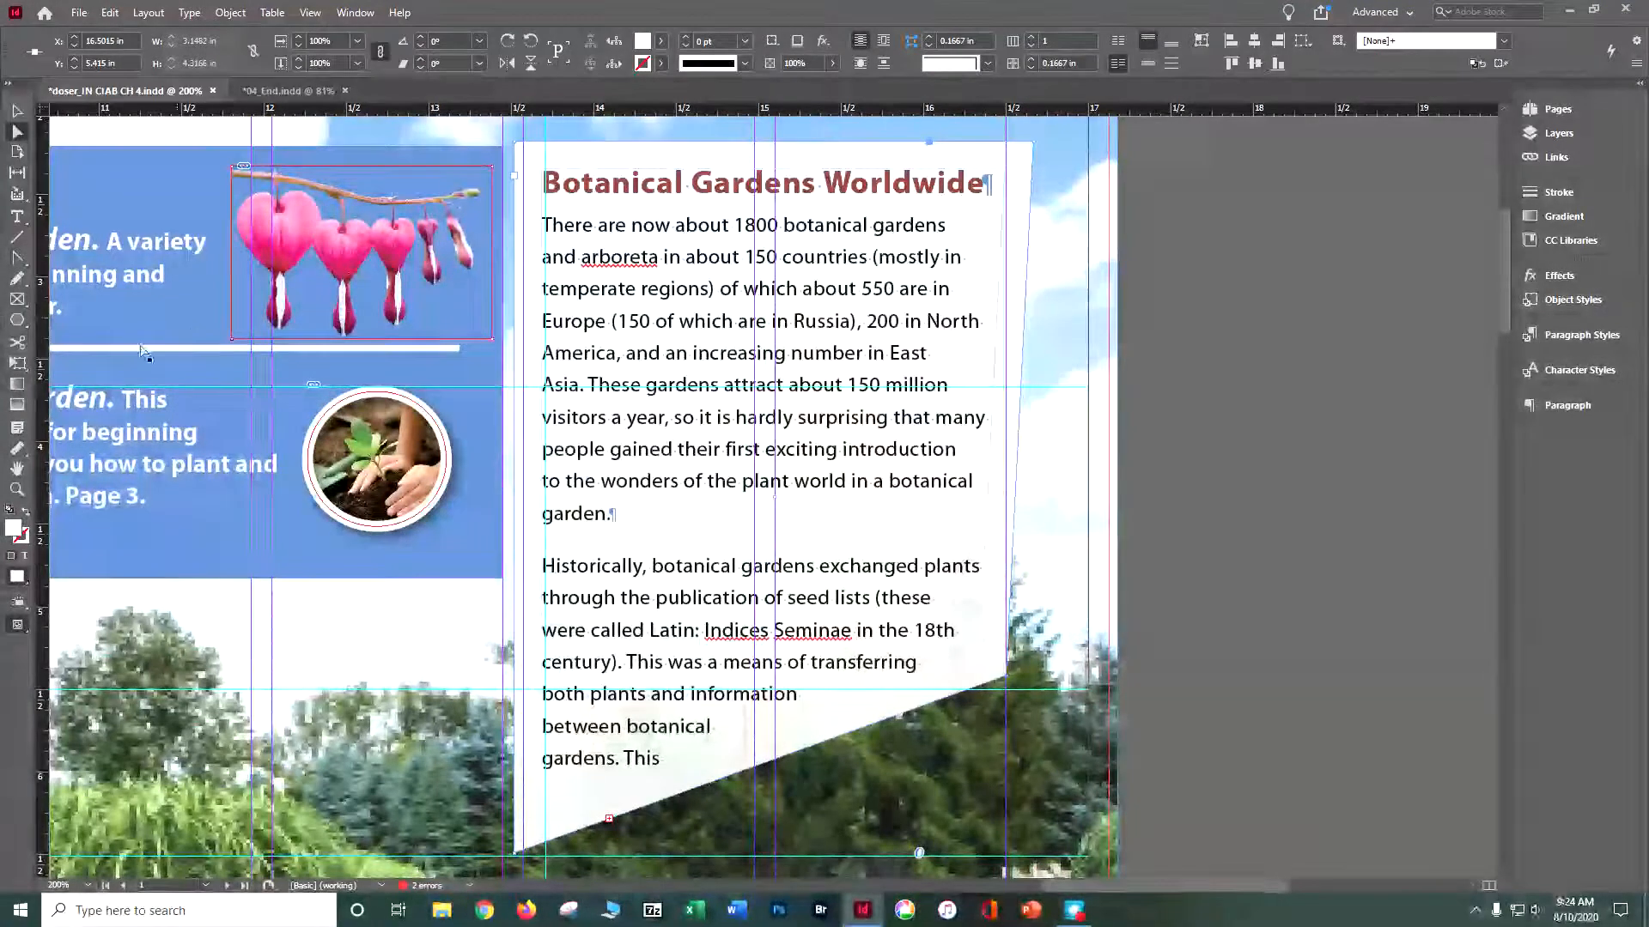
left_click(22, 260)
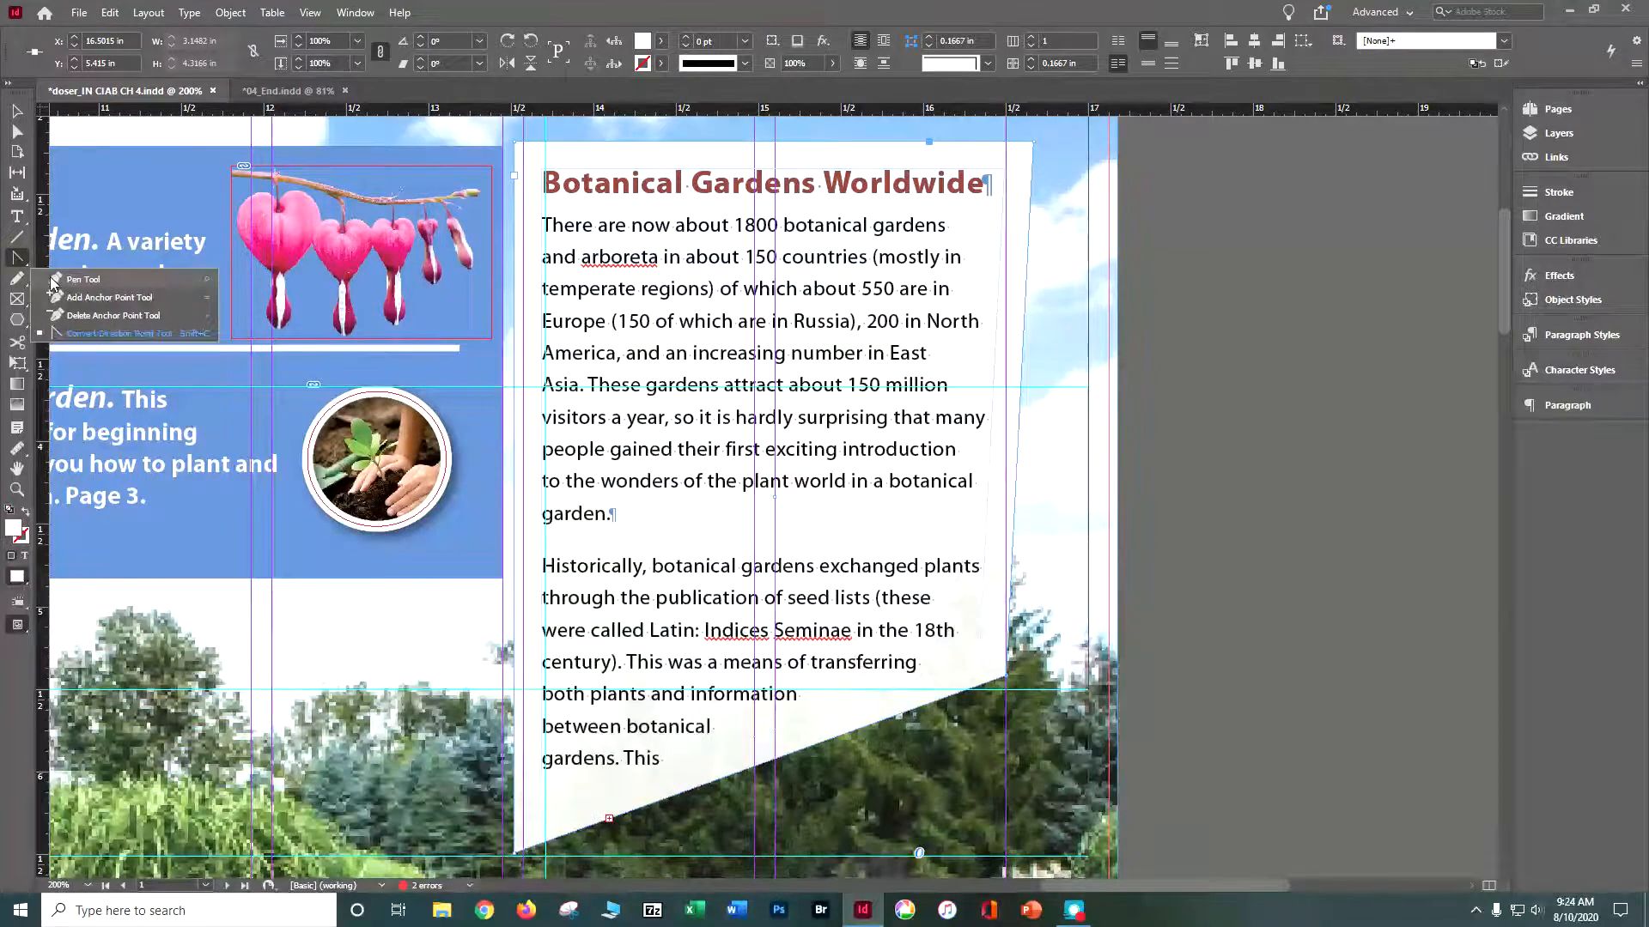
left_click(73, 335)
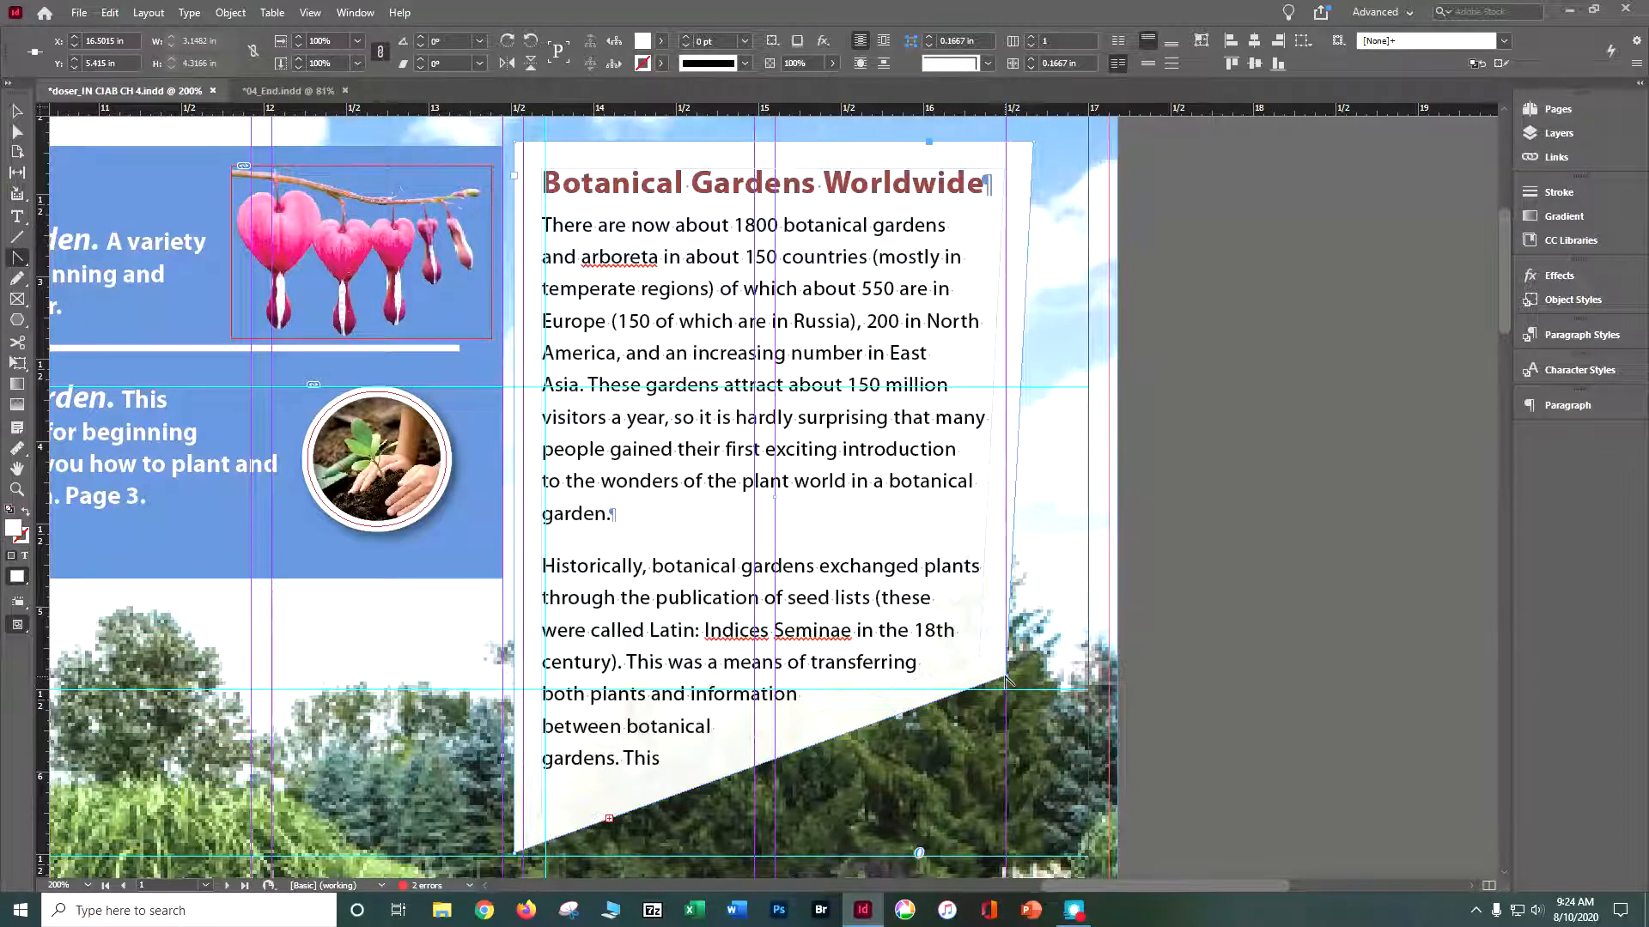
left_click_drag(1006, 679, 1009, 461)
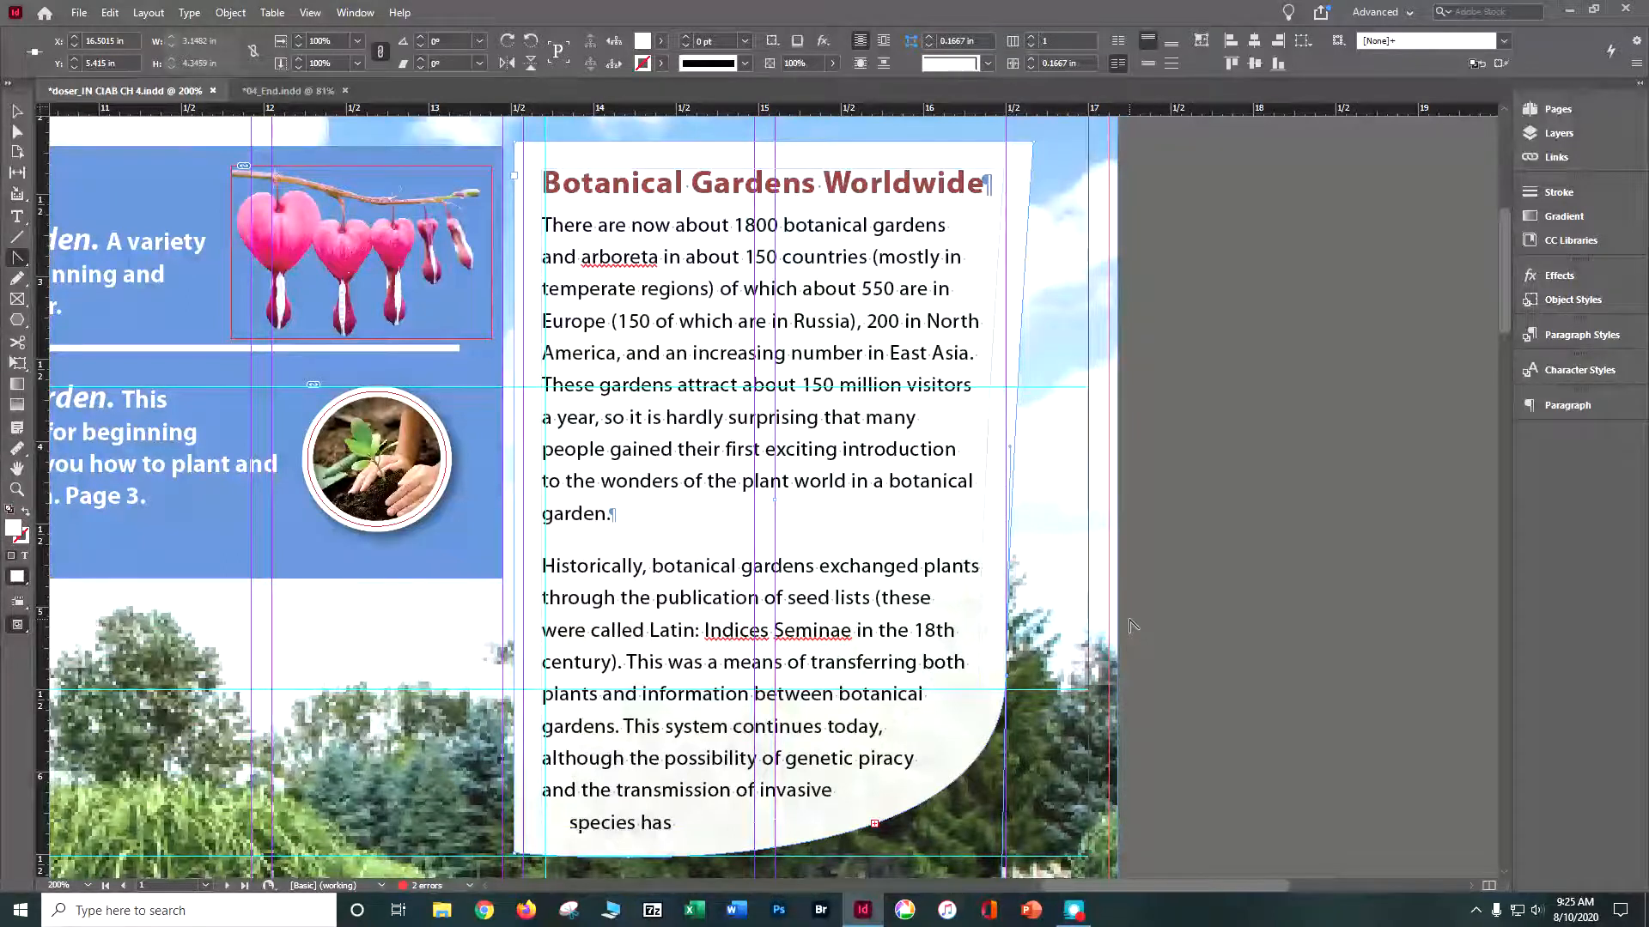
- Extend the Botanical Gardens Worldwide frame downward to about 4.57 in high to fit all its text, save the document, and deselect the frame
scroll(1130, 625, "down", 3)
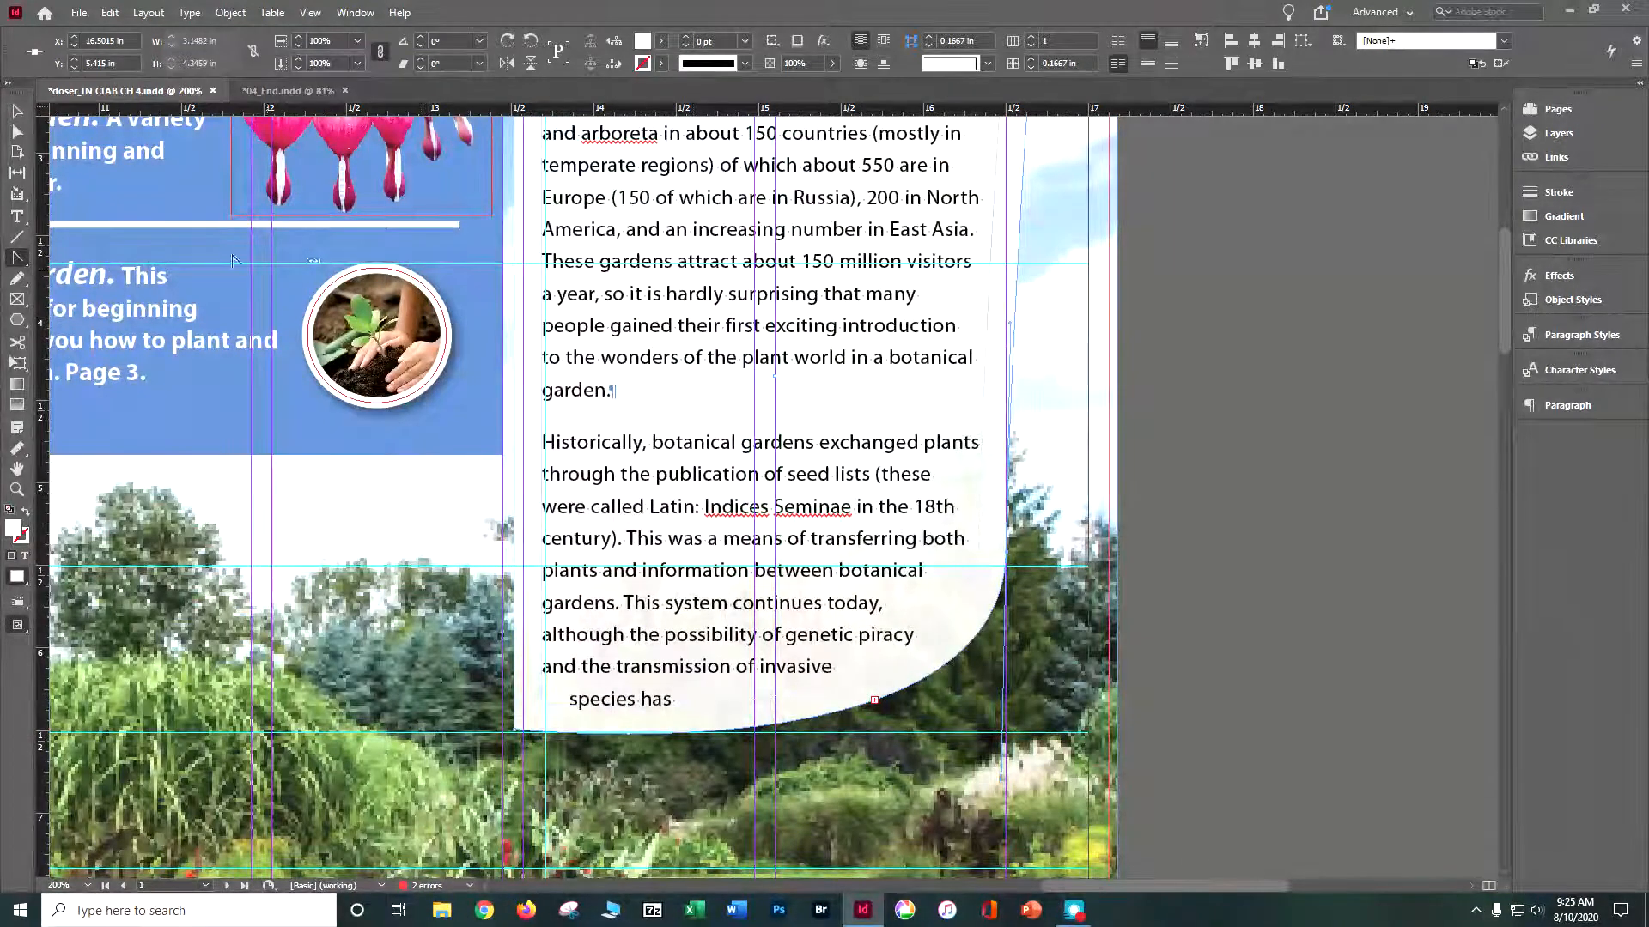
left_click(17, 112)
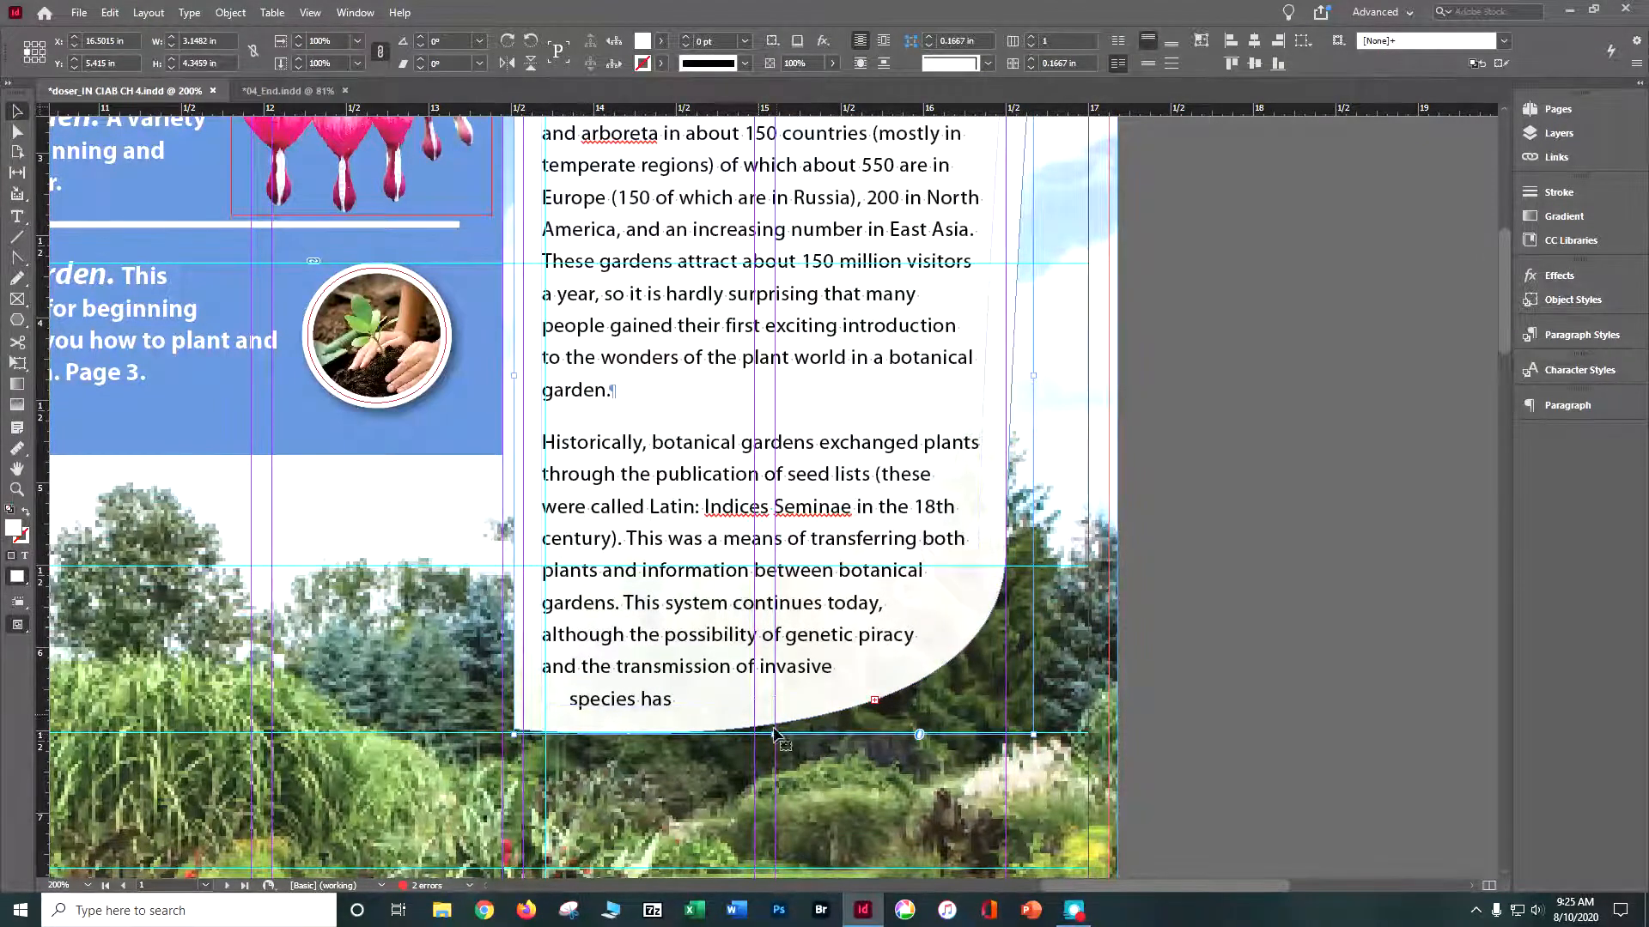
left_click_drag(772, 735, 774, 743)
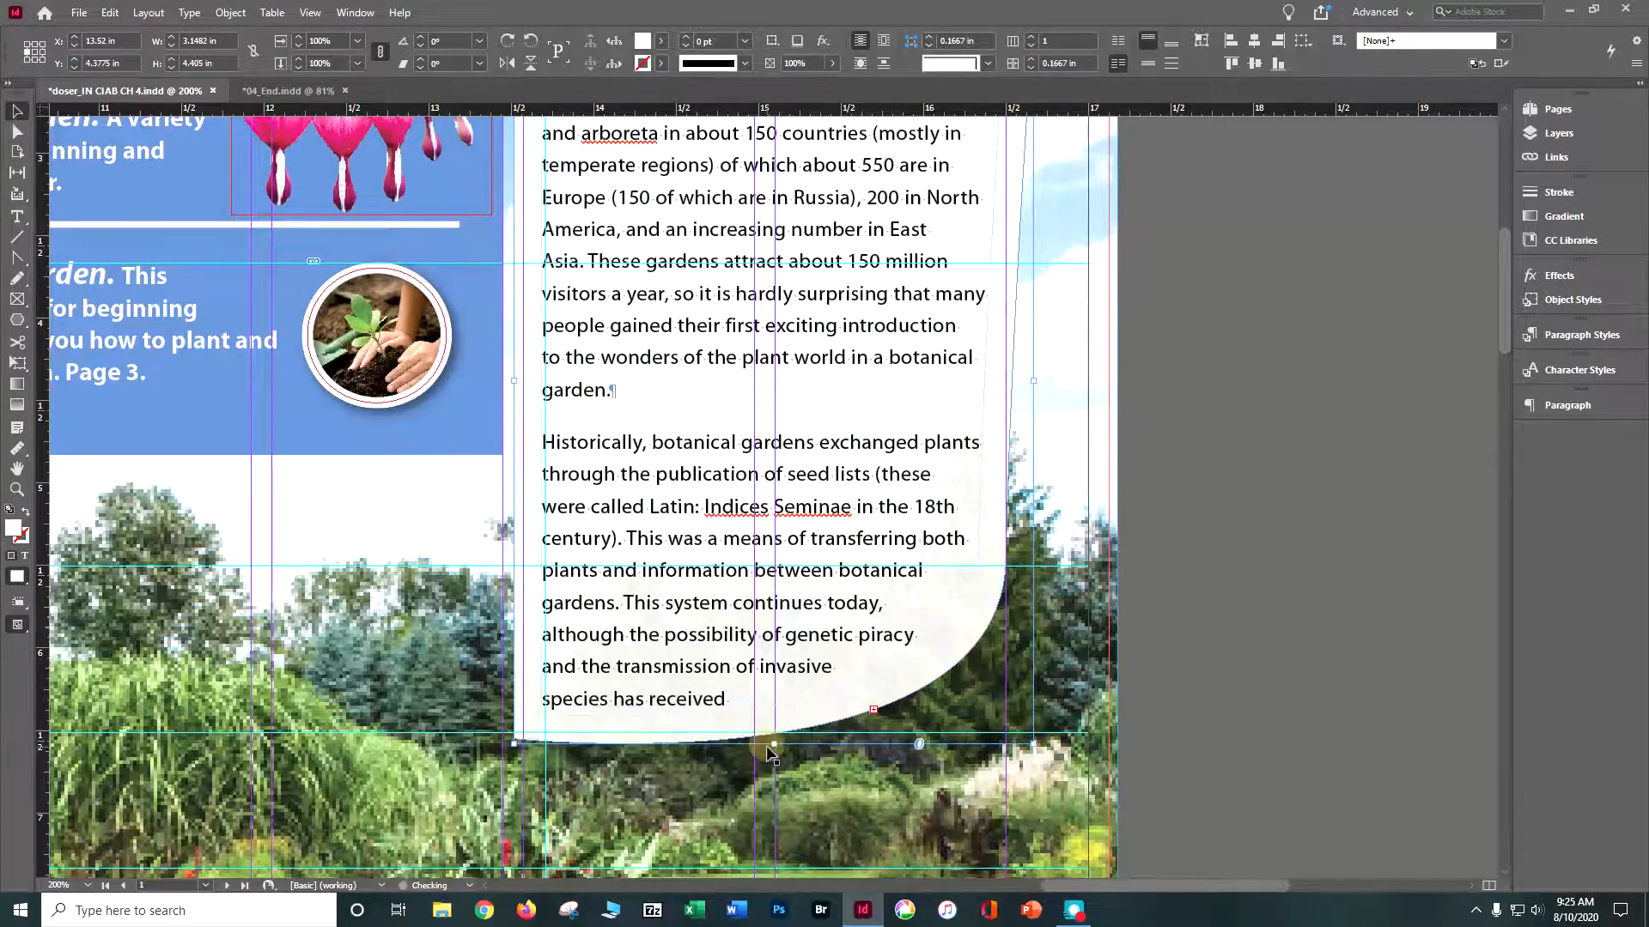
left_click_drag(772, 744, 787, 770)
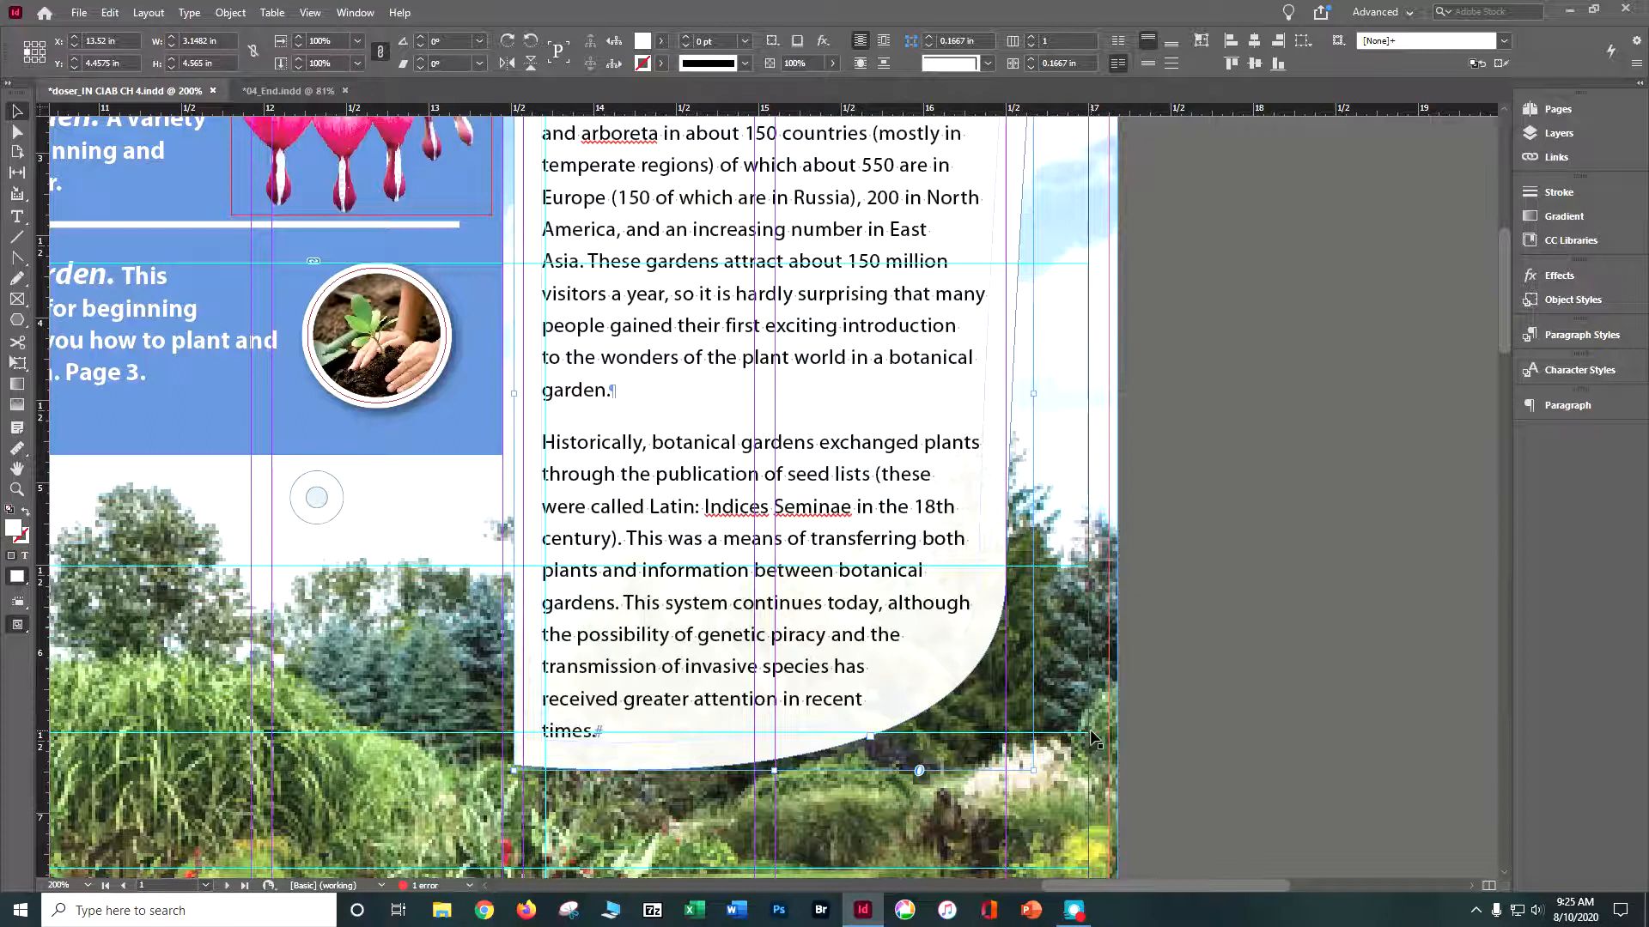
key("ctrl+minus")
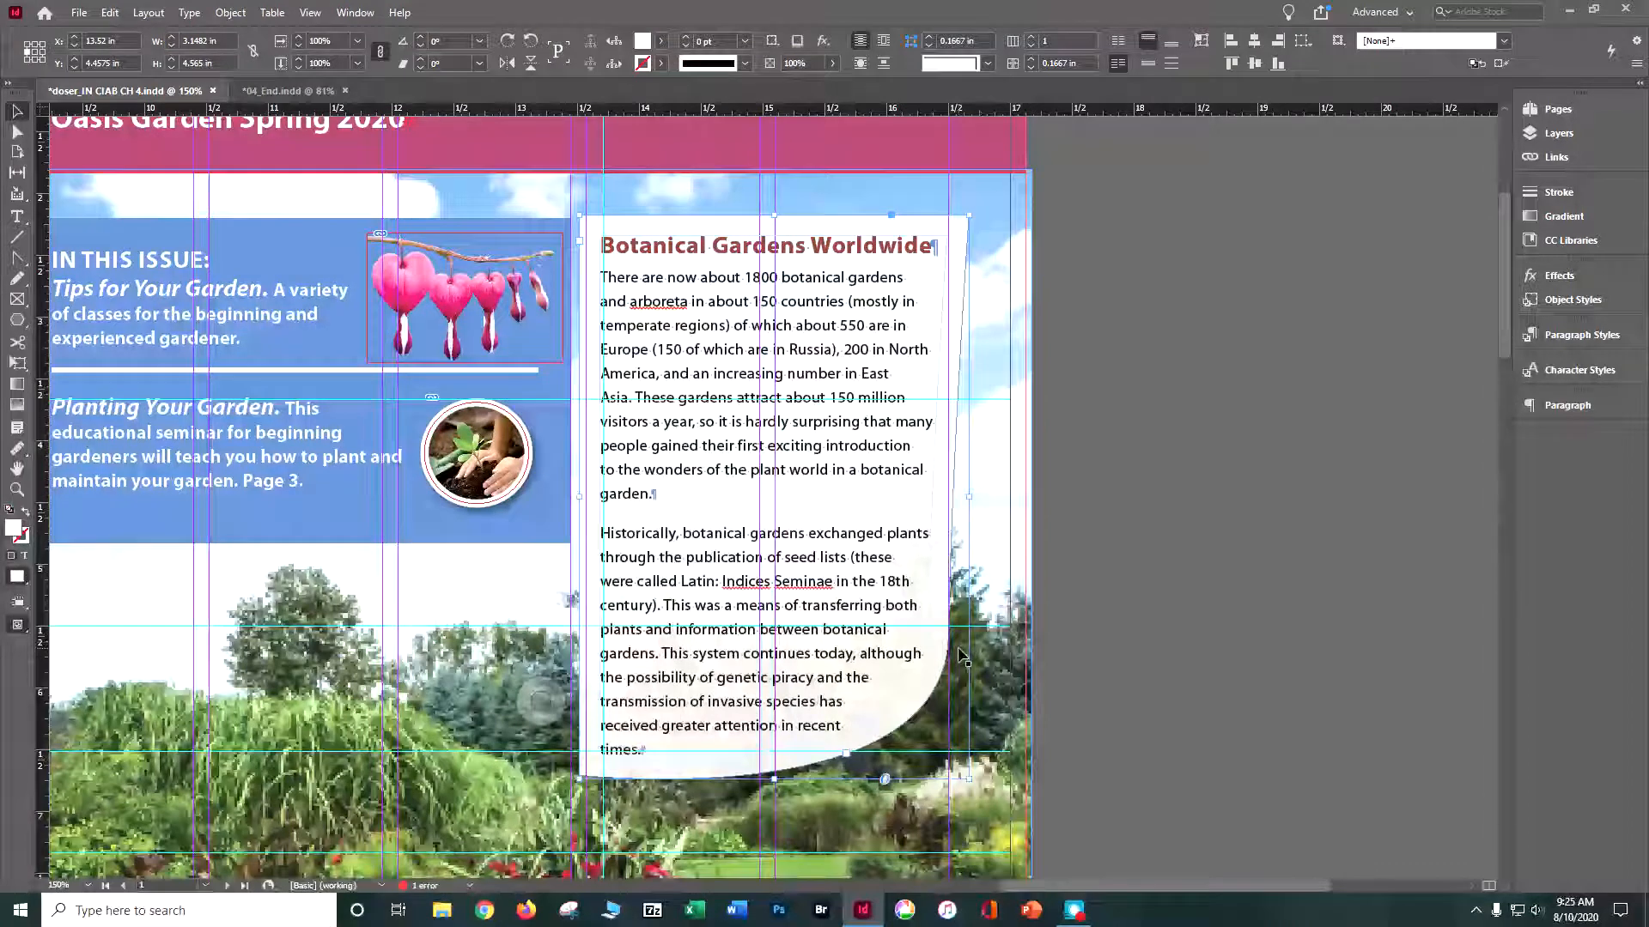
key("ctrl+s")
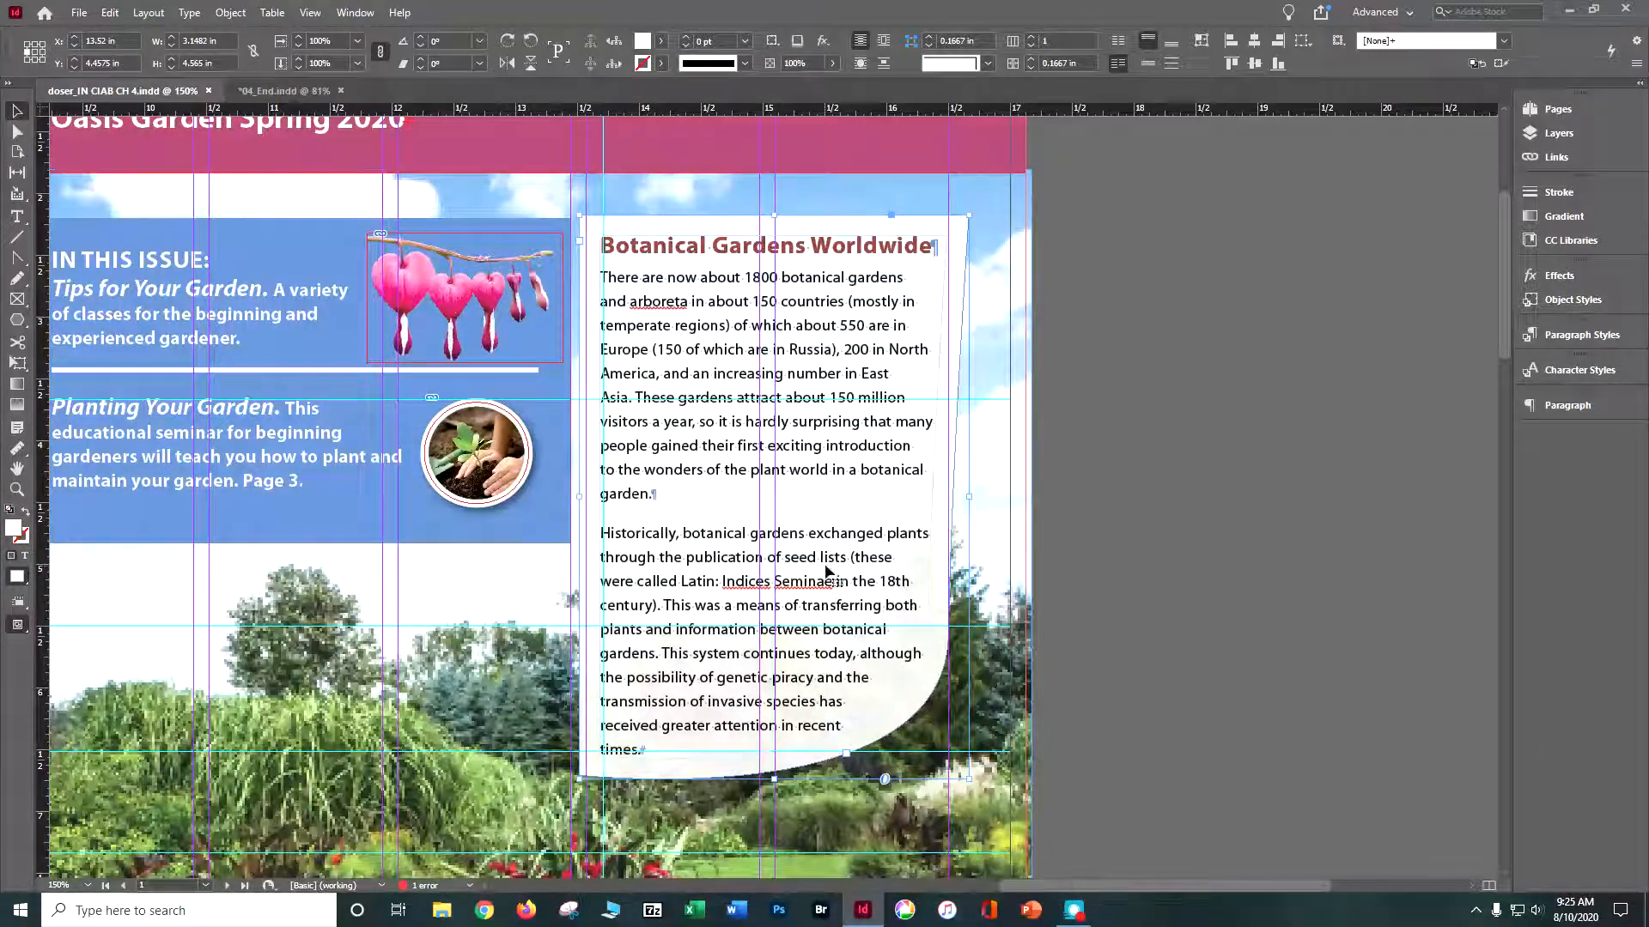
left_click(1239, 415)
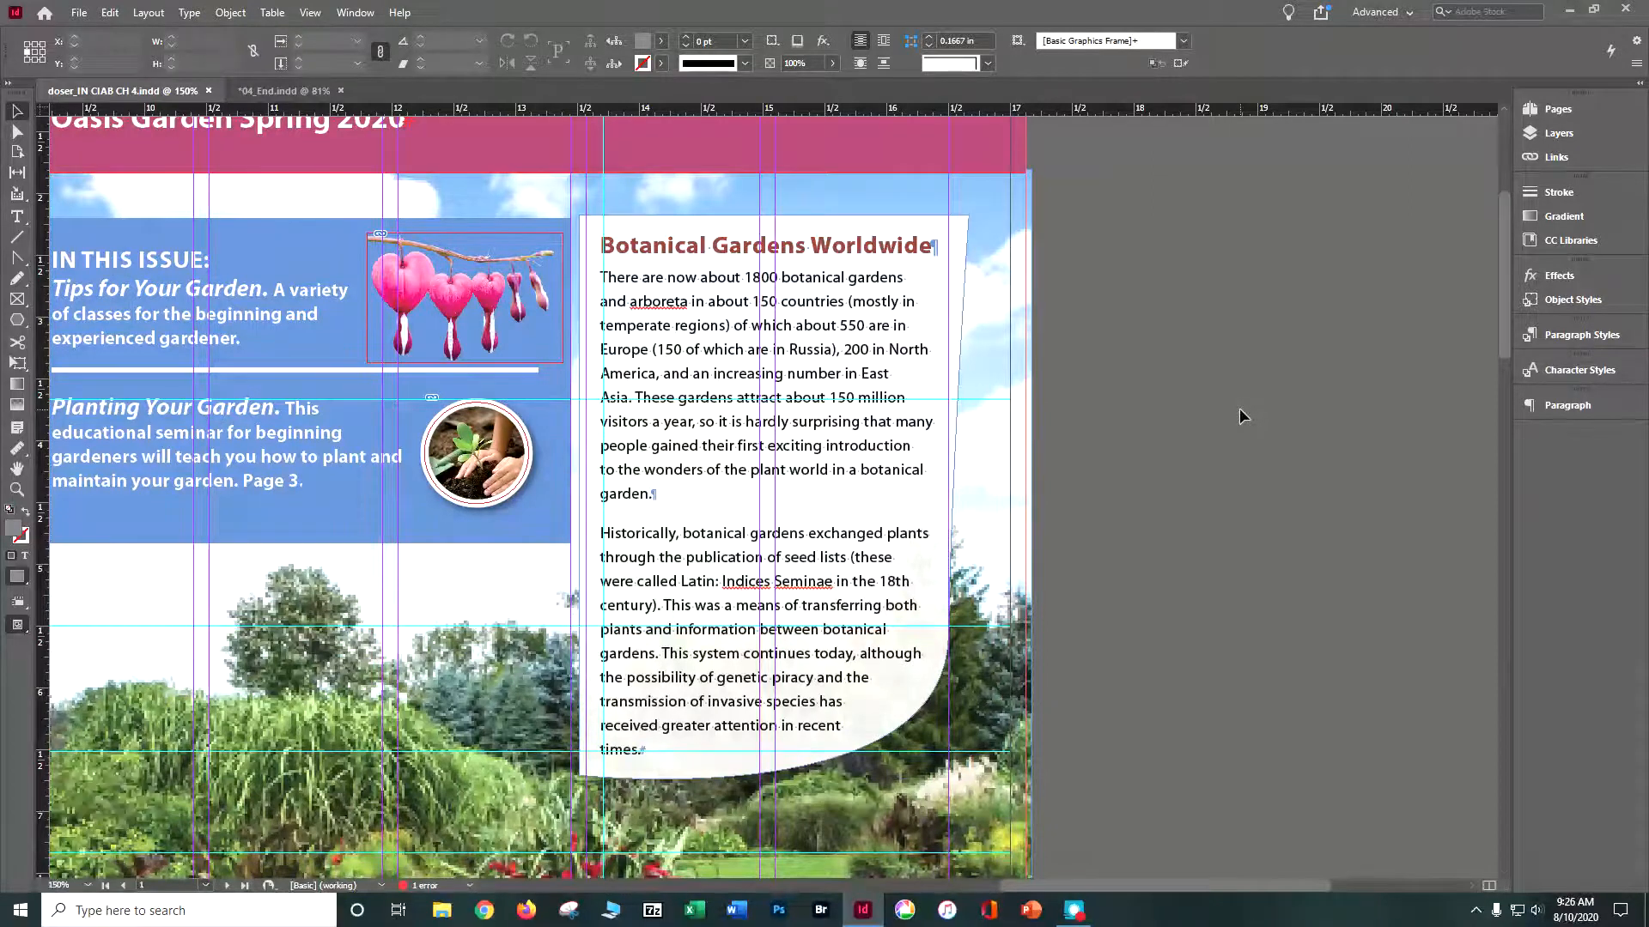
- Compare the layout with 04_End.indd, return to the working newsletter, and go to the flower descriptions on page 4
left_click(271, 92)
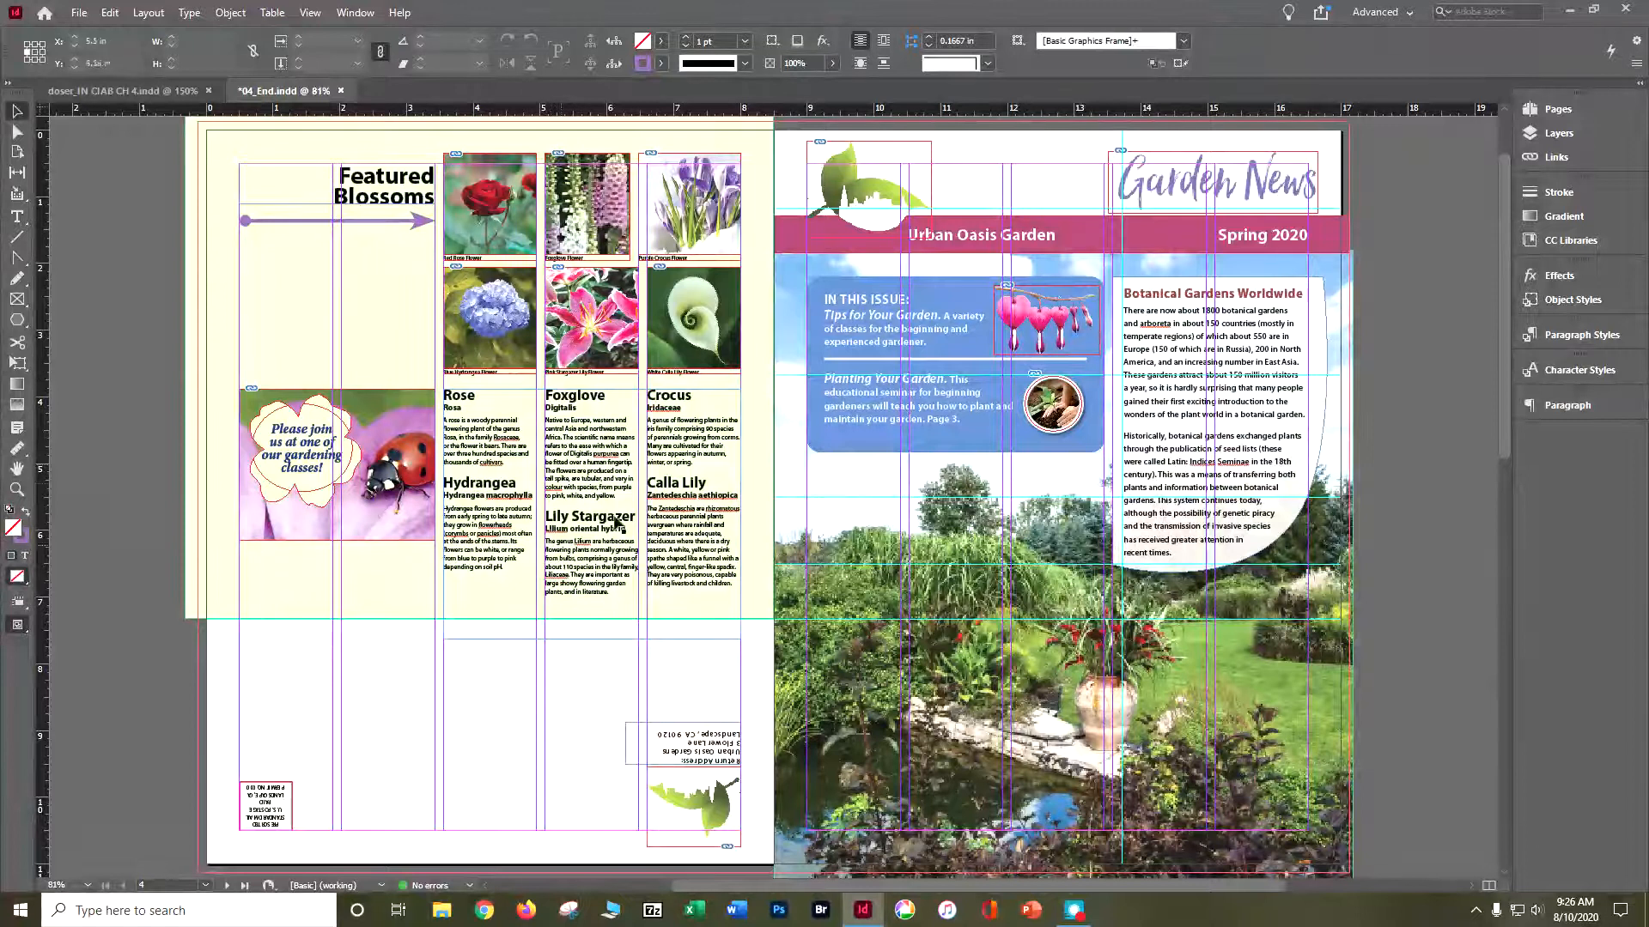
left_click(122, 90)
left_click(1557, 110)
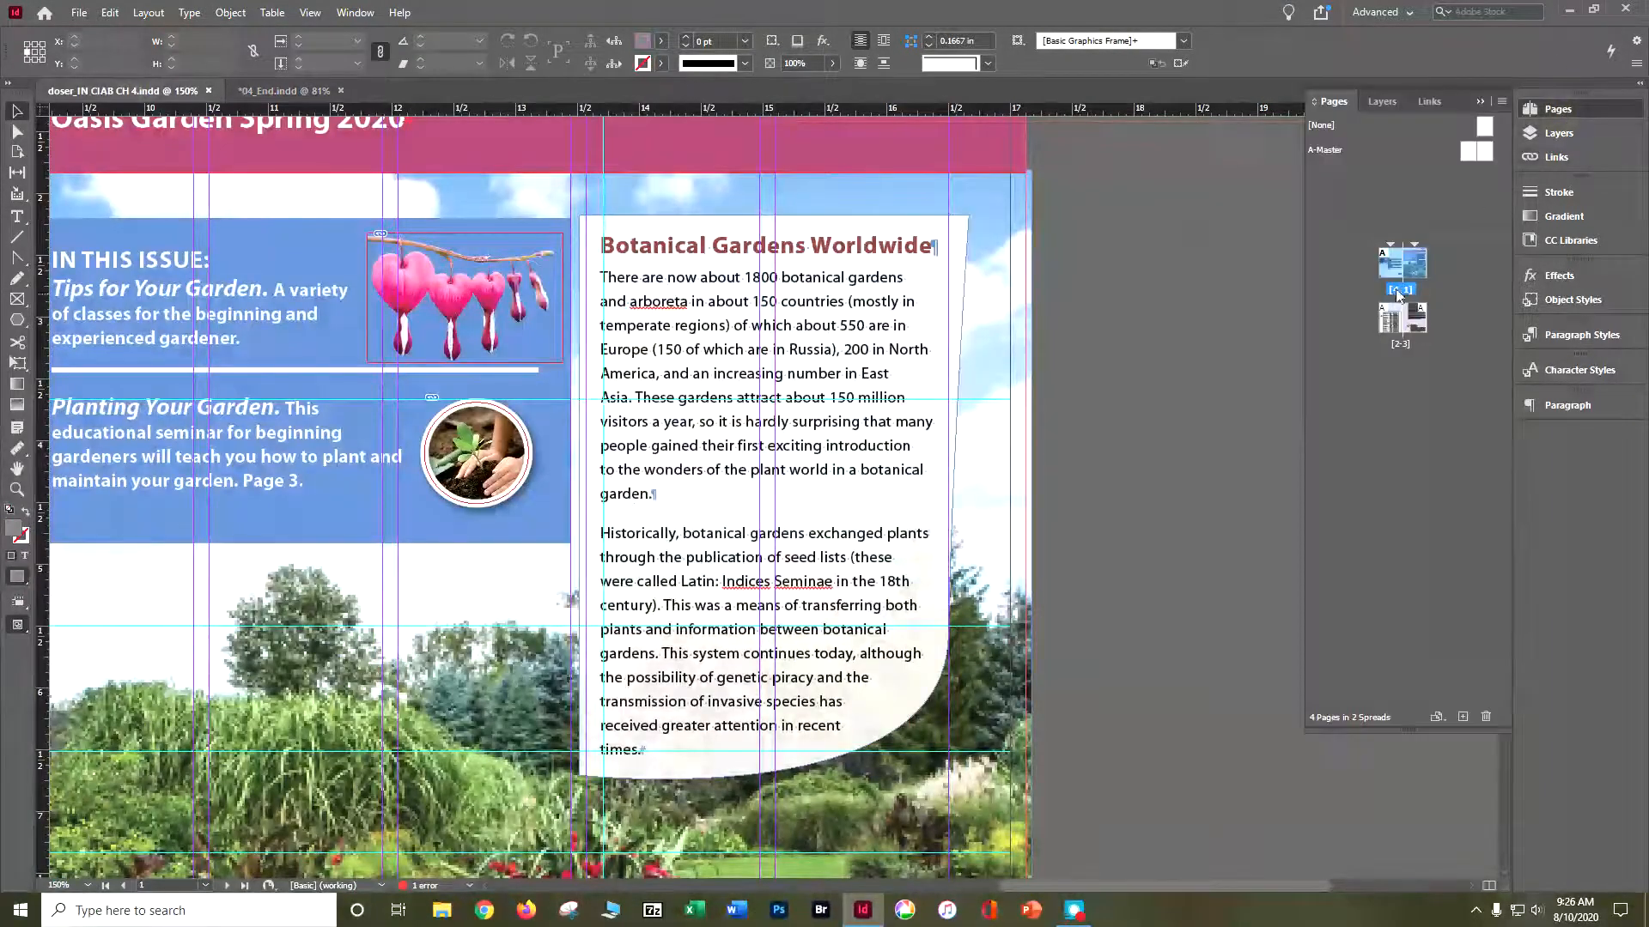
double_click(1391, 262)
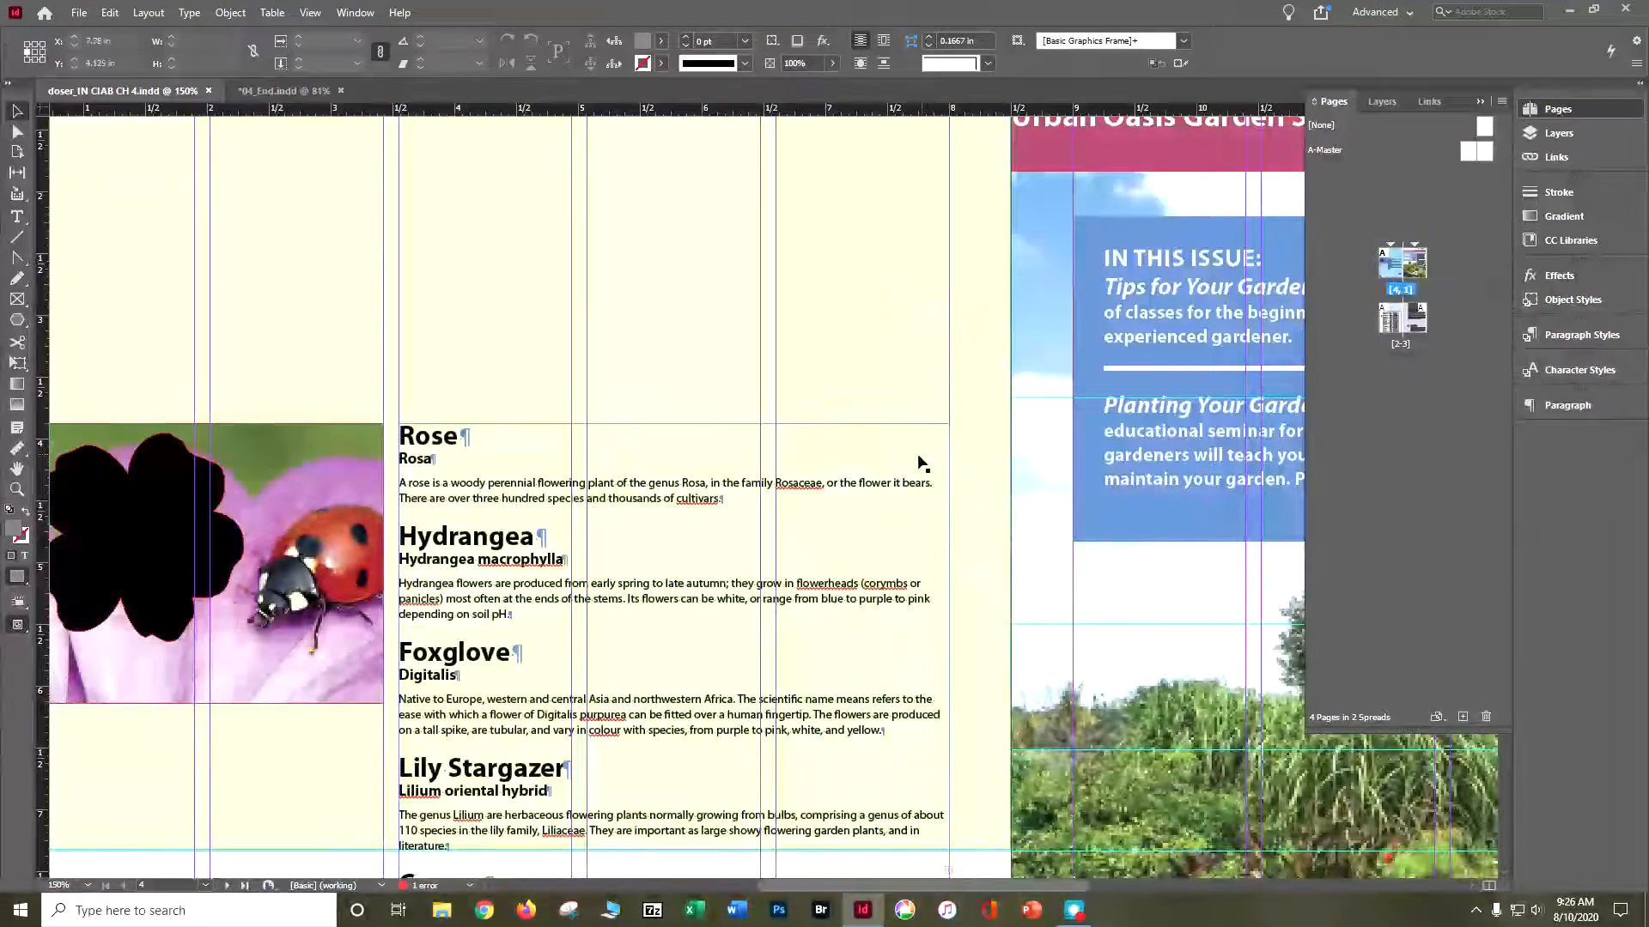
scroll(917, 449, "down", 2)
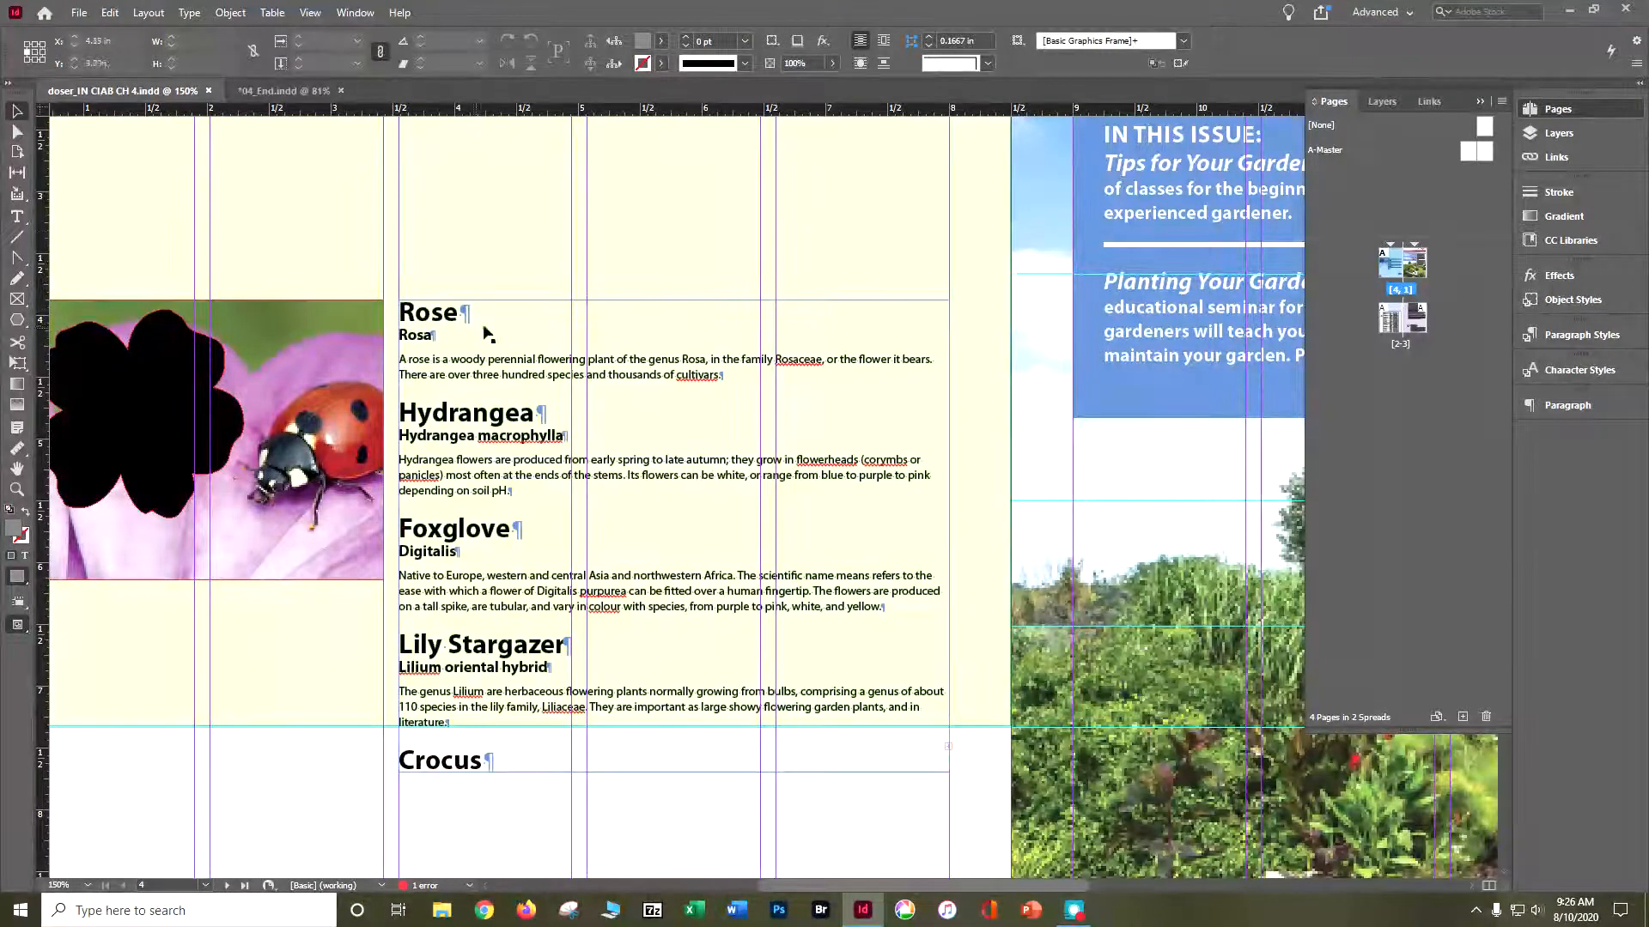
- Divide the flower descriptions text frame on page 4 into 3 columns through Text Frame Options with Preview on
left_click(545, 297)
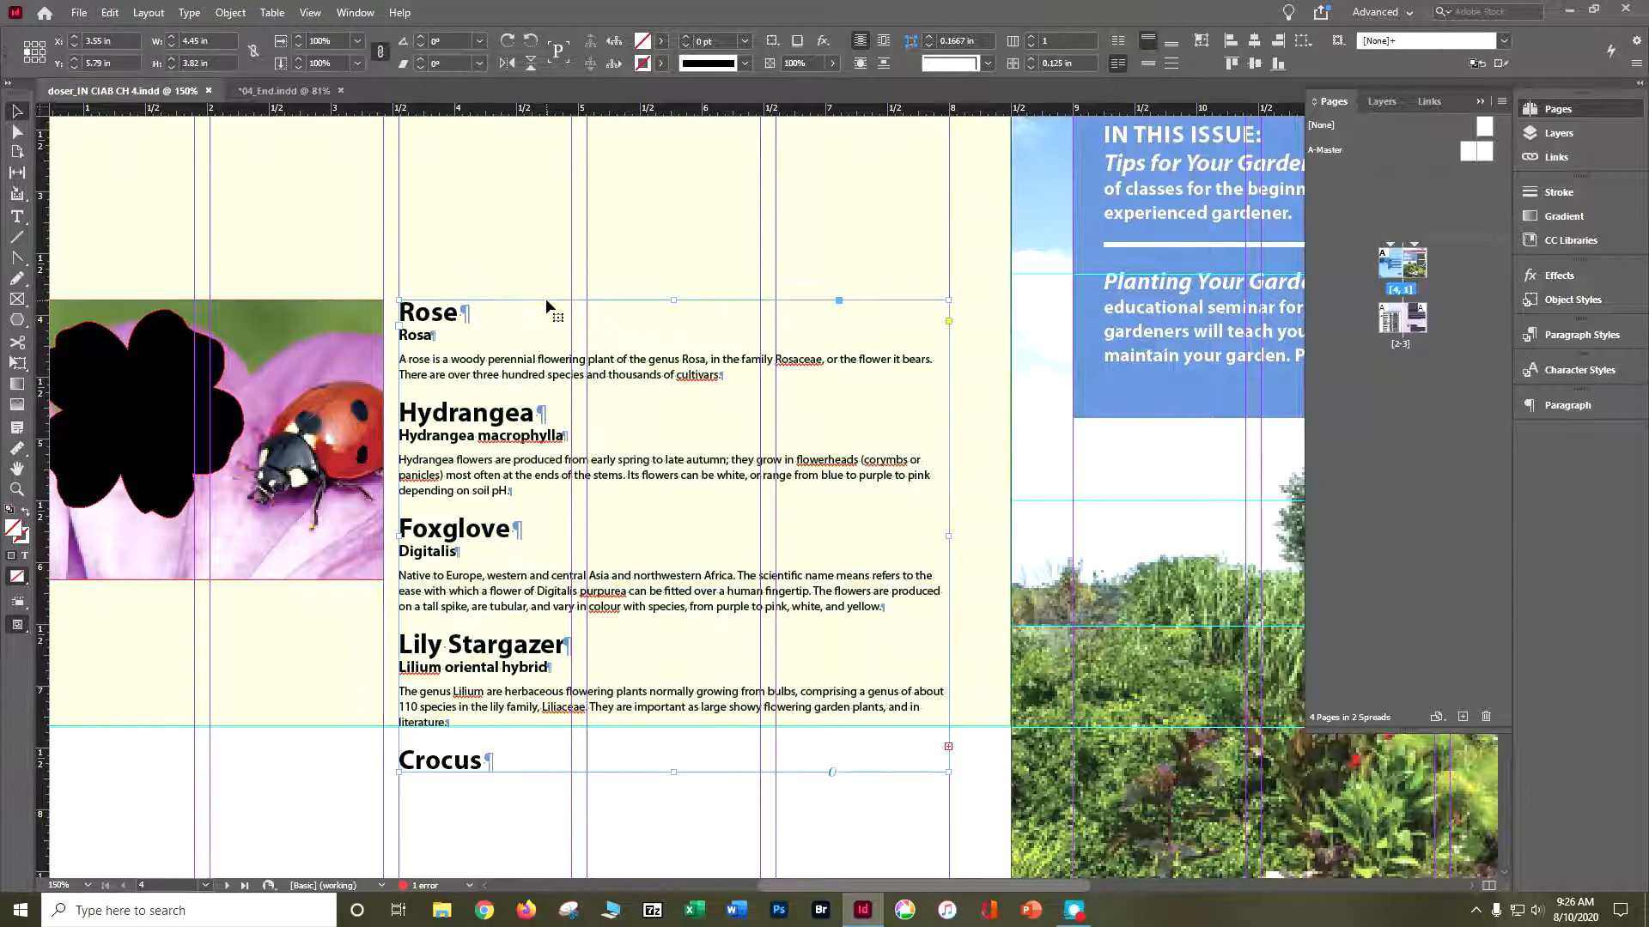
left_click(222, 14)
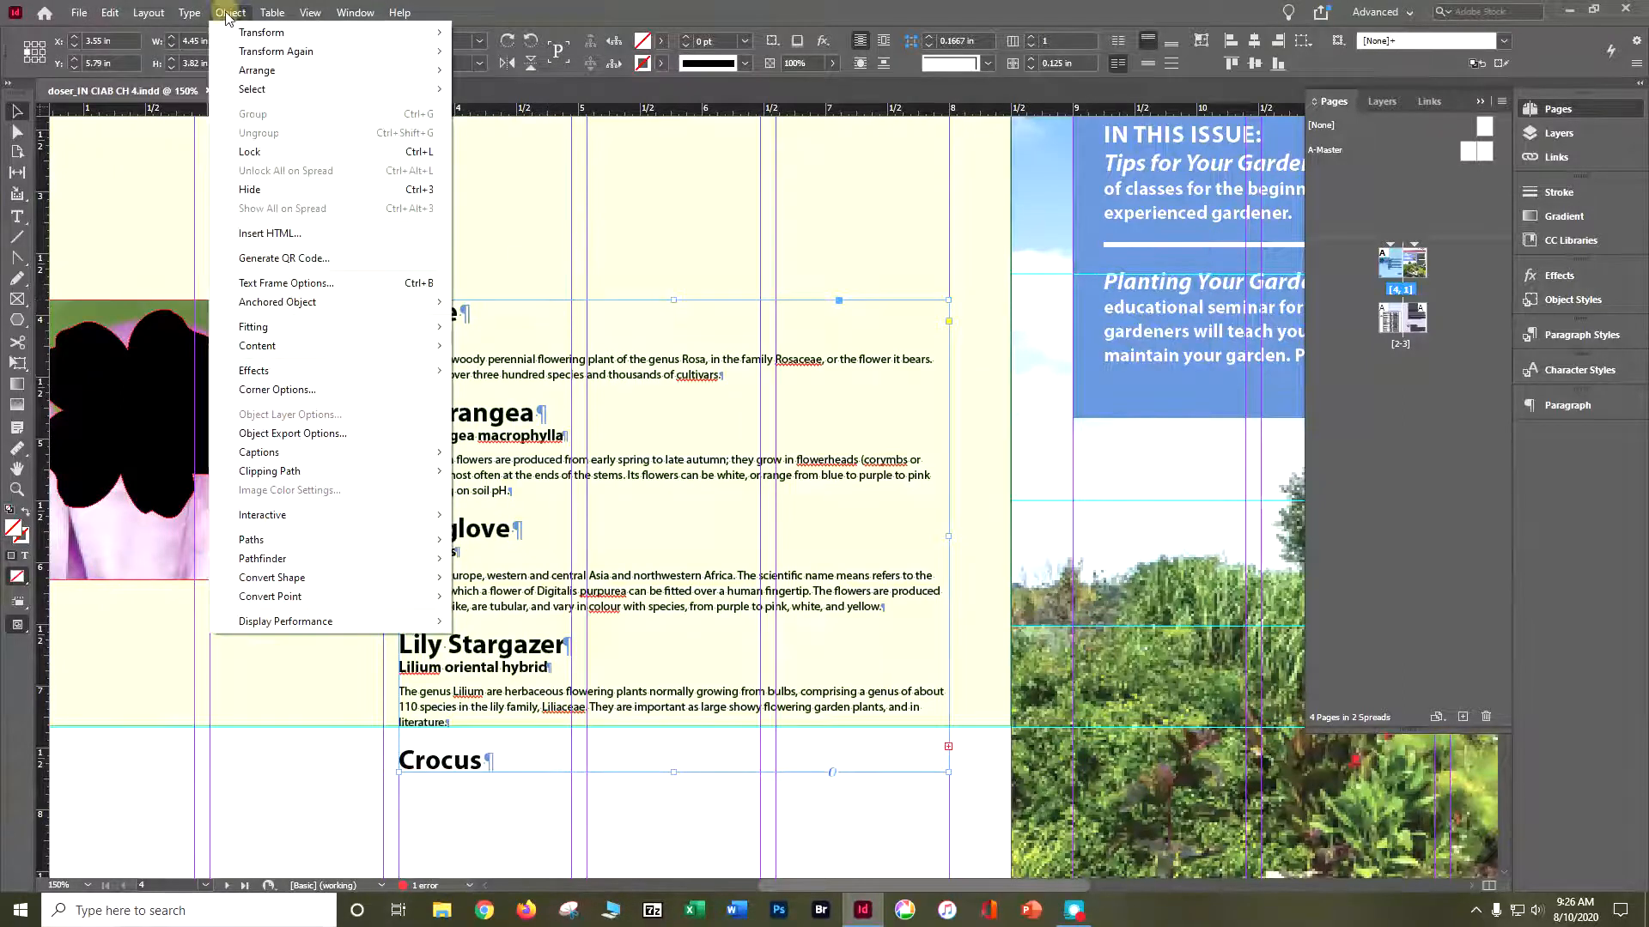
left_click(288, 283)
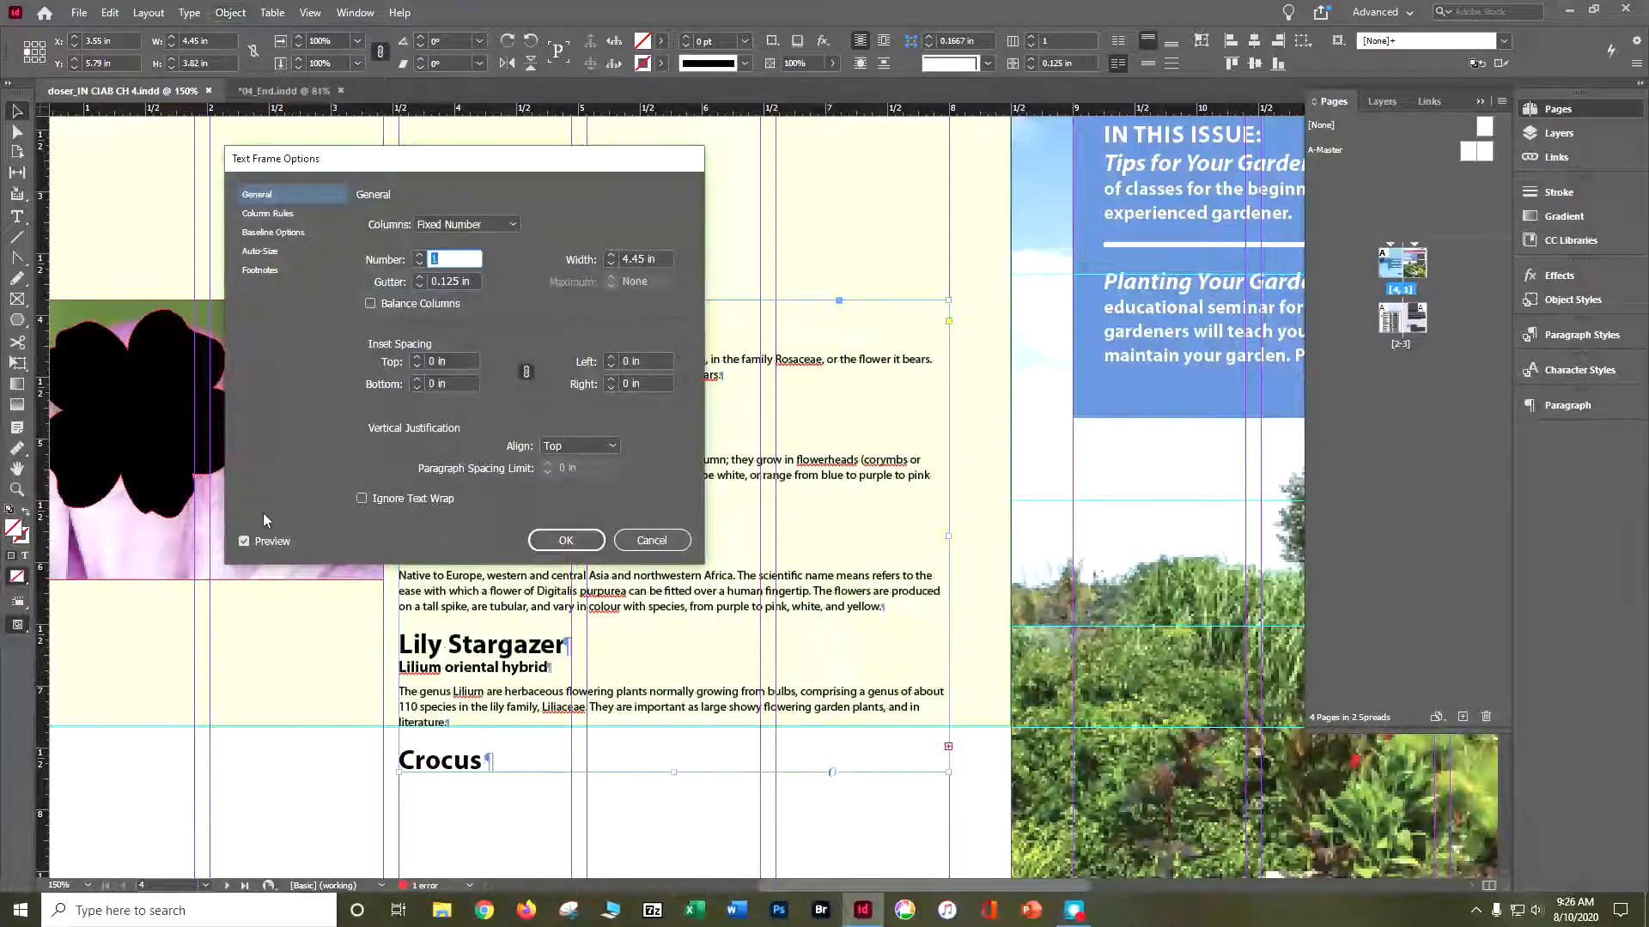
left_click_drag(443, 163, 1176, 352)
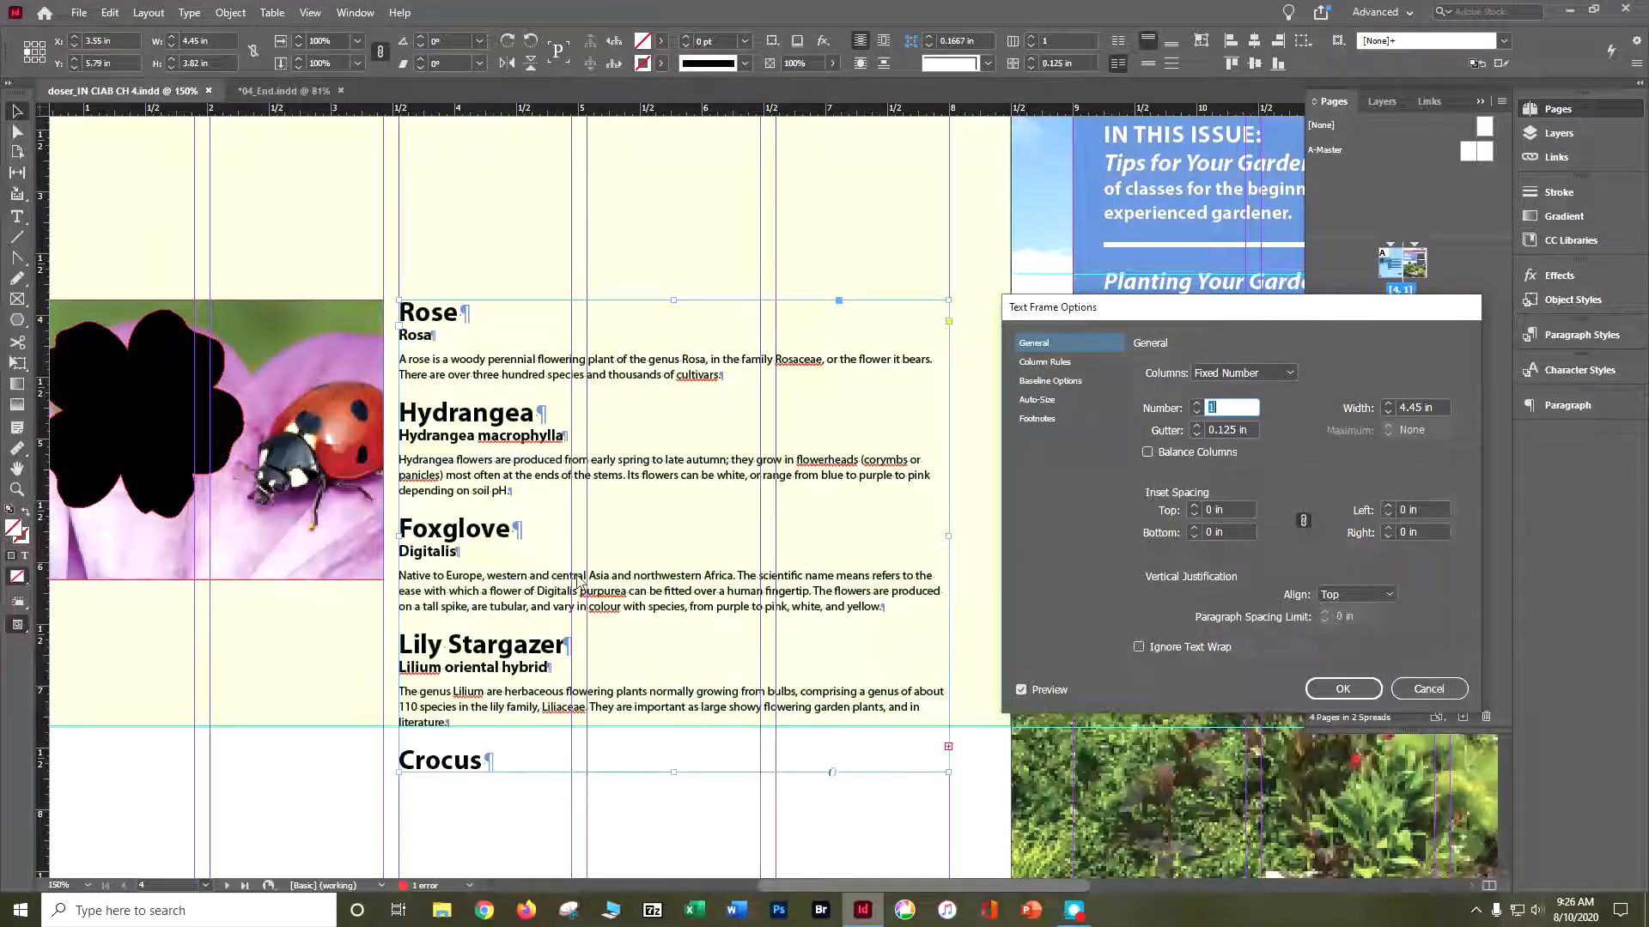
left_click(1195, 402)
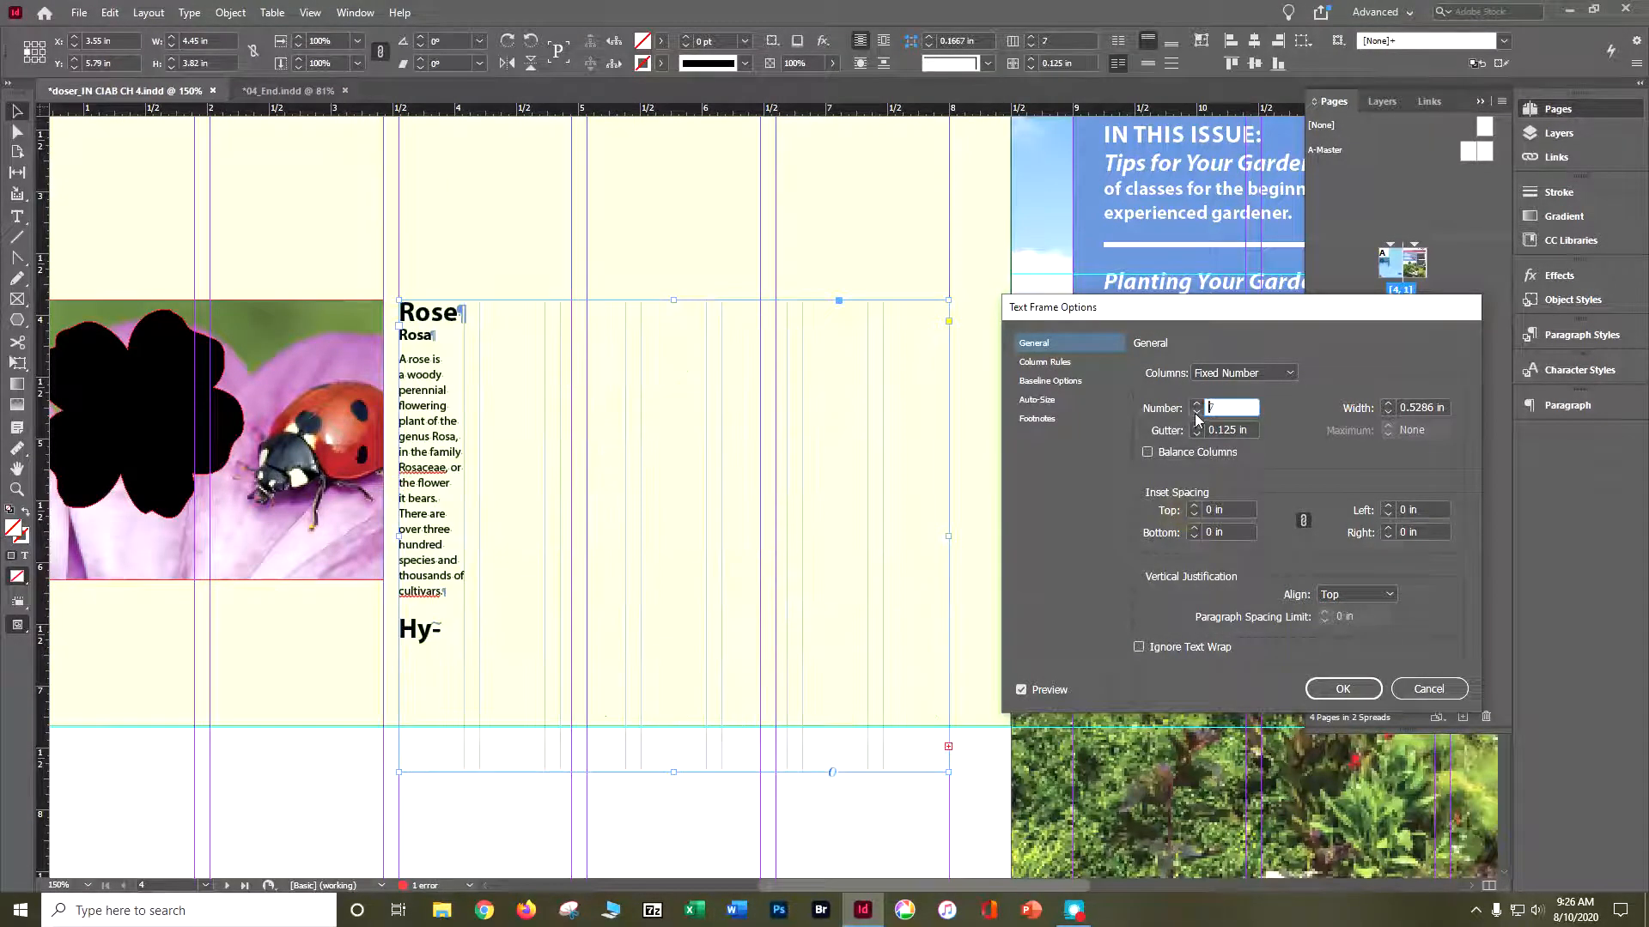
left_click(1197, 416)
left_click(1197, 415)
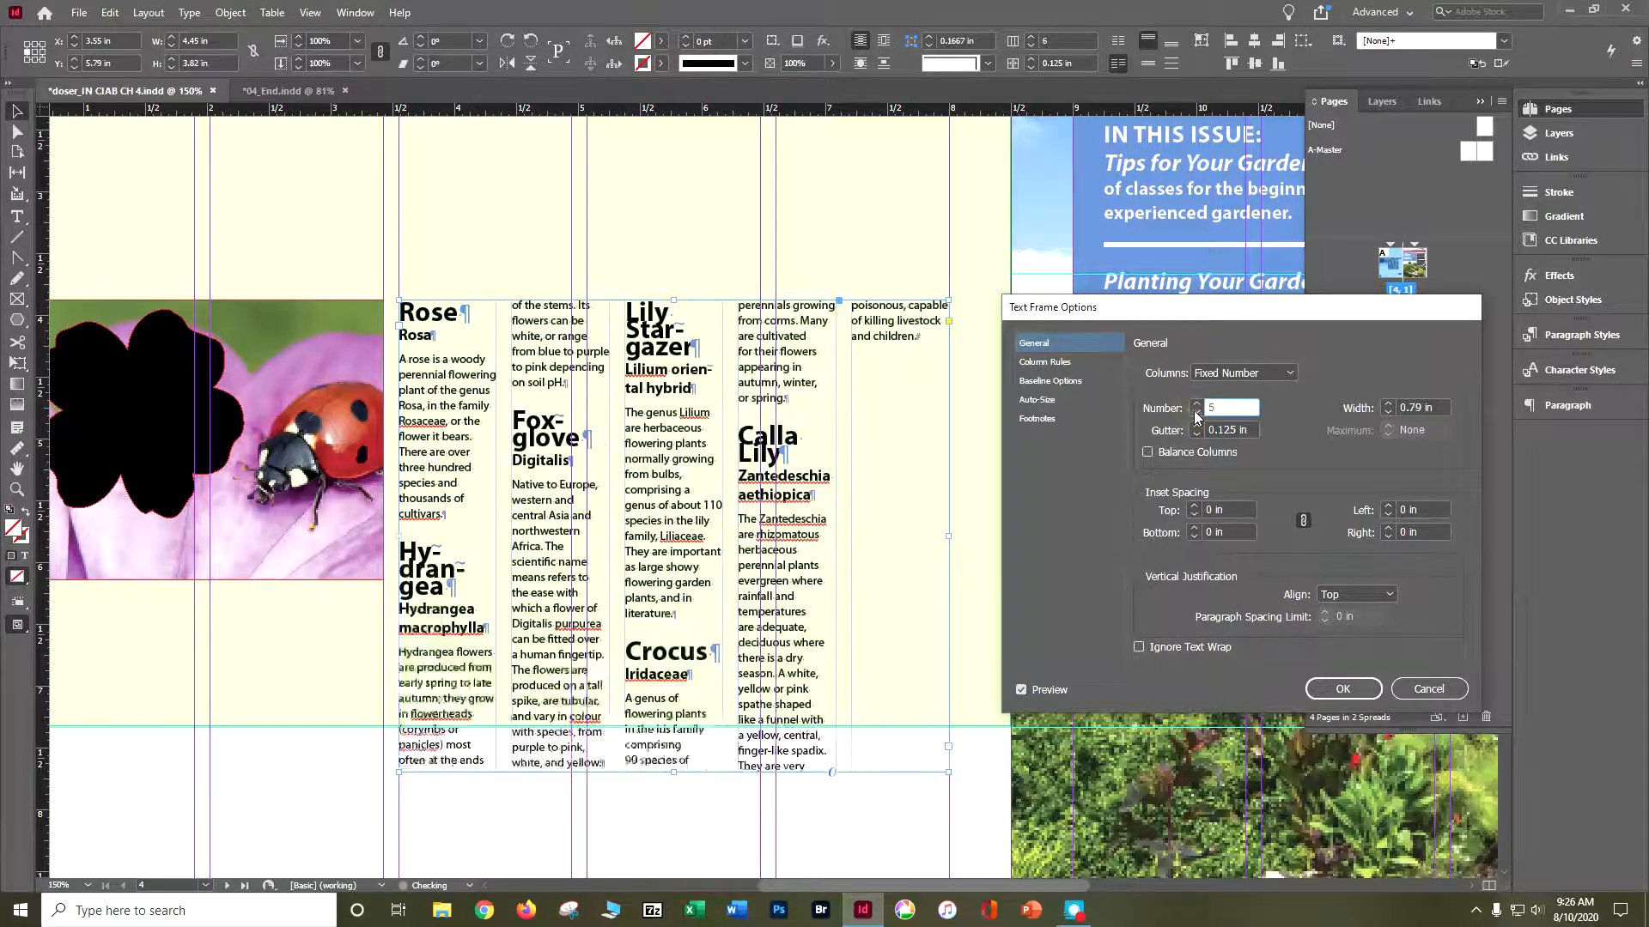
left_click(1197, 416)
left_click(1197, 417)
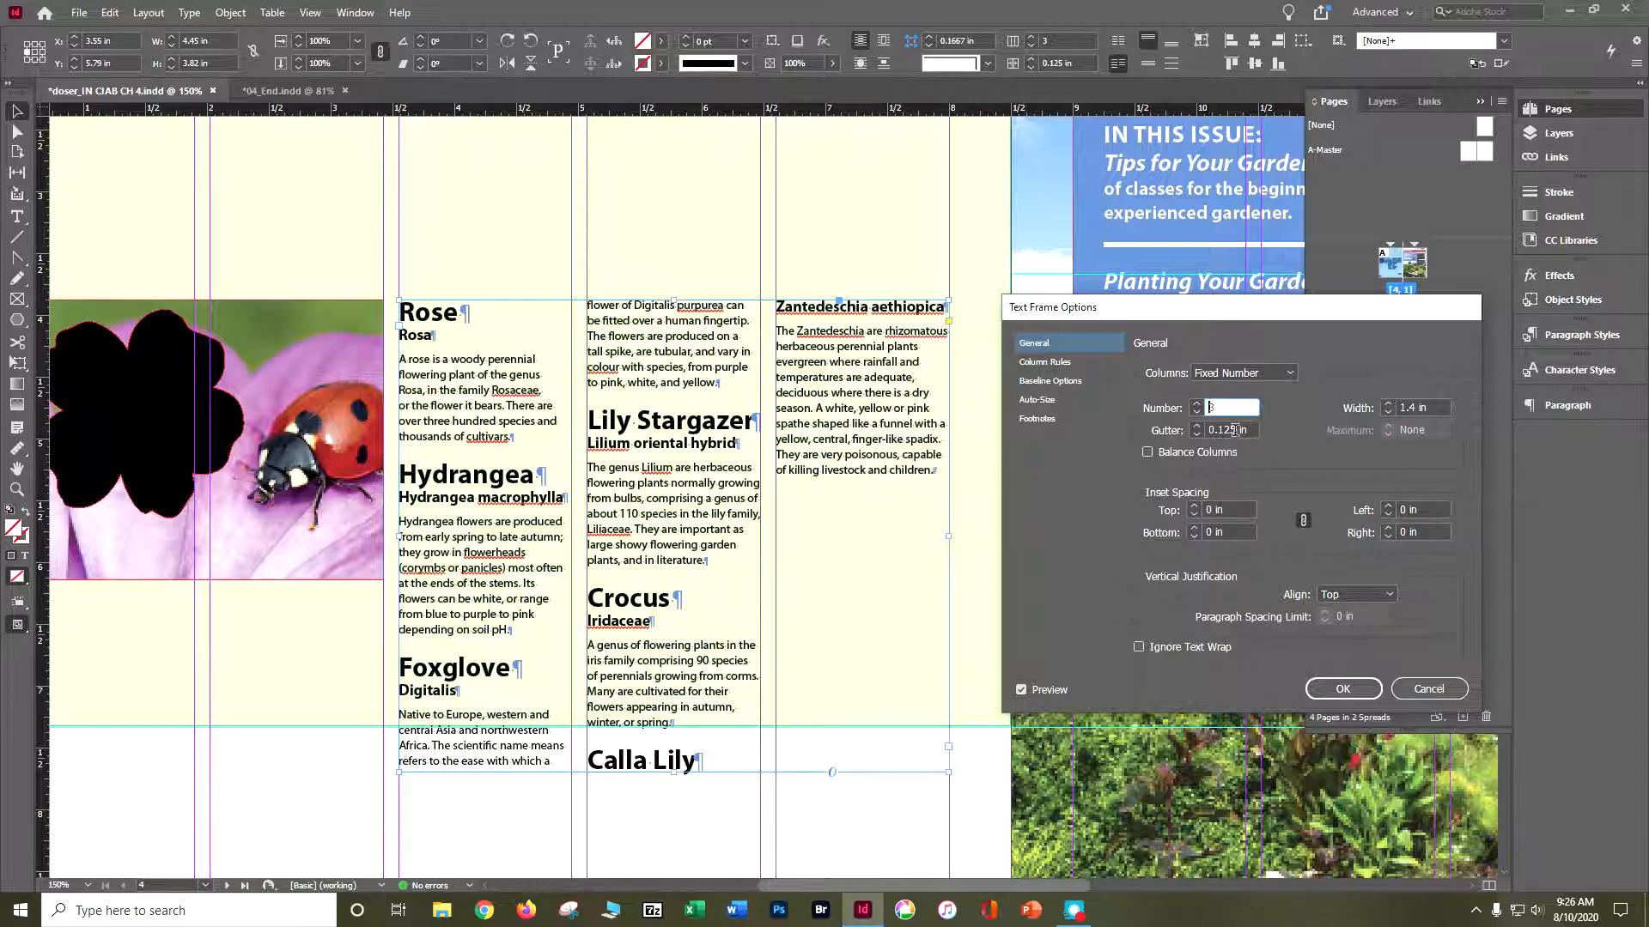
left_click(1356, 692)
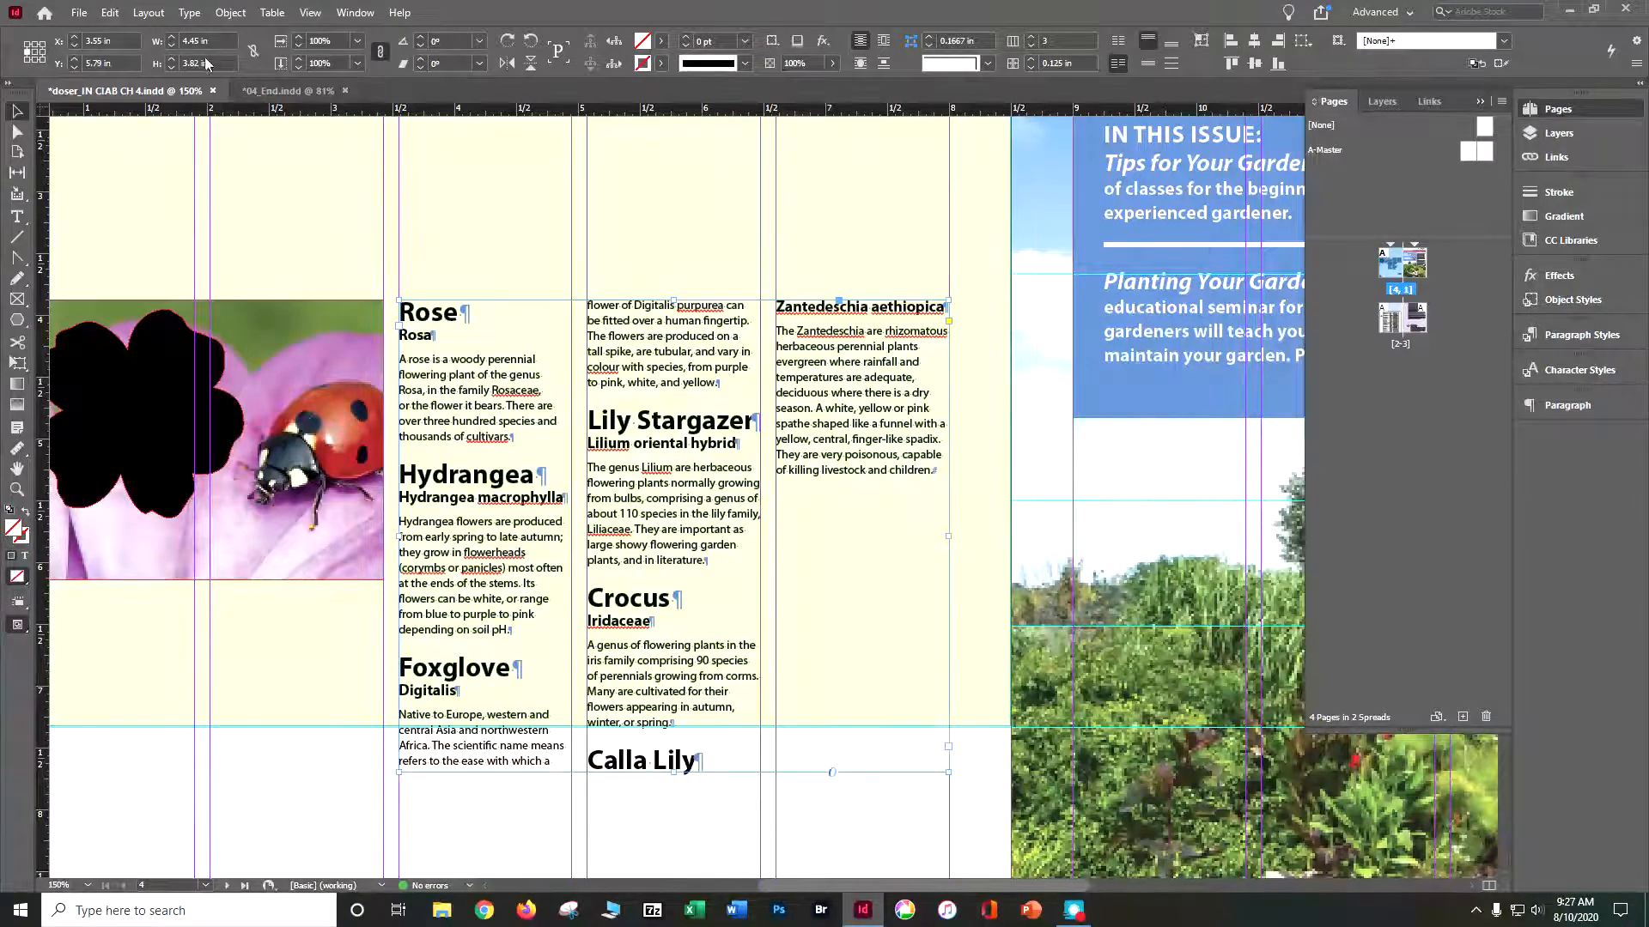
- Hide the hidden characters in the document and show them again
left_click(188, 13)
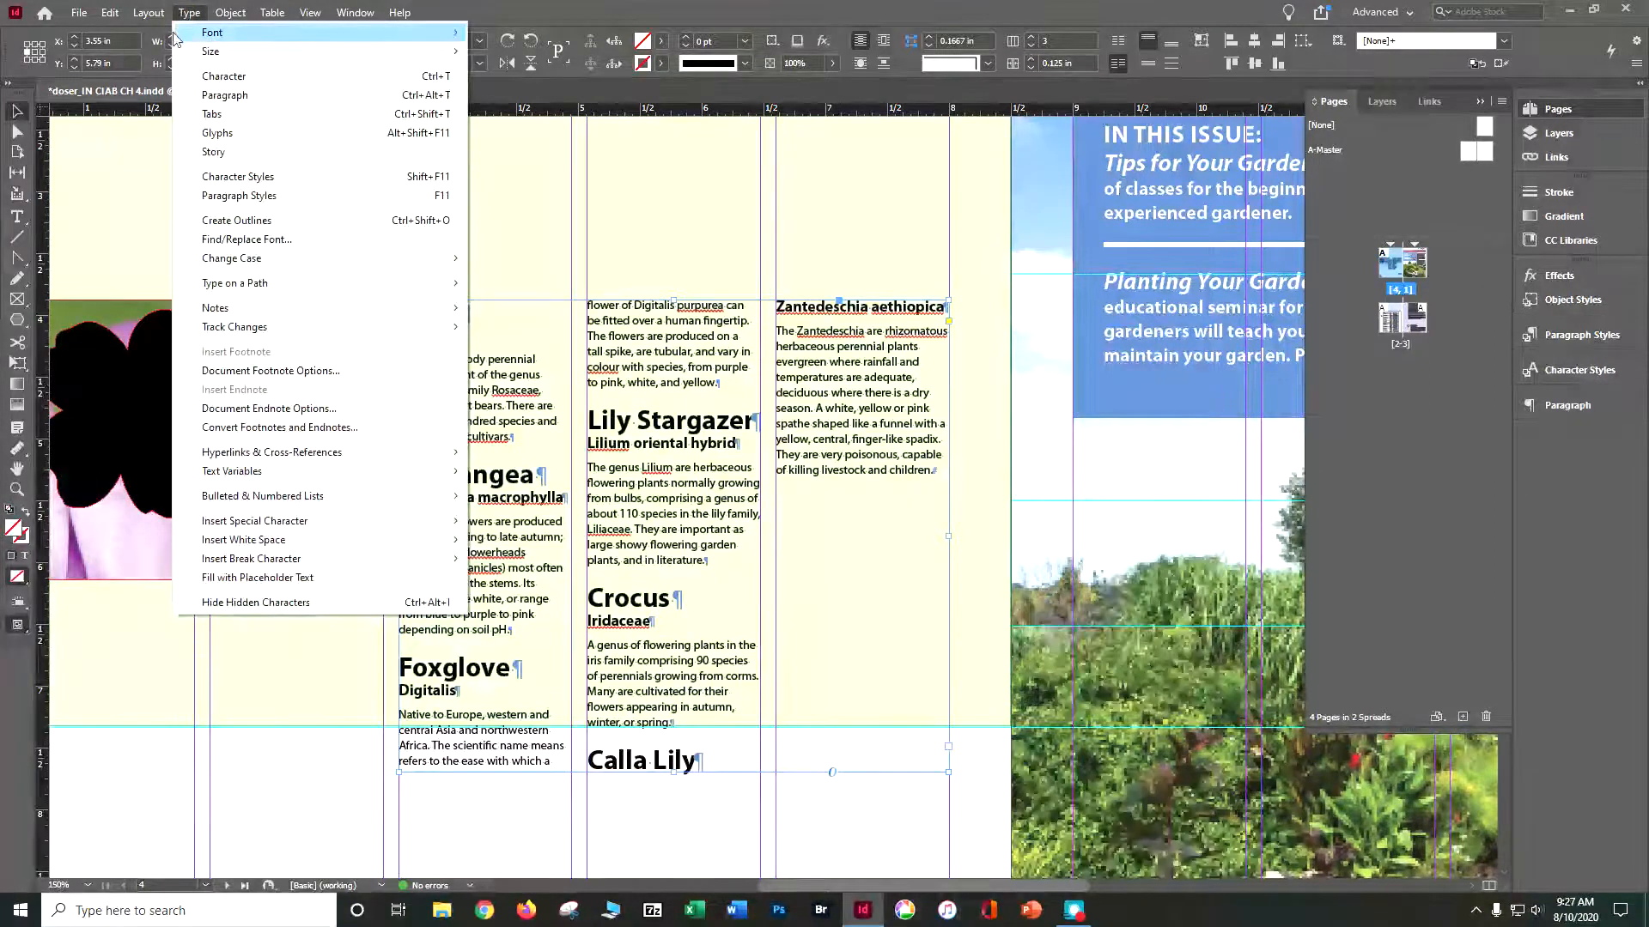
left_click(311, 605)
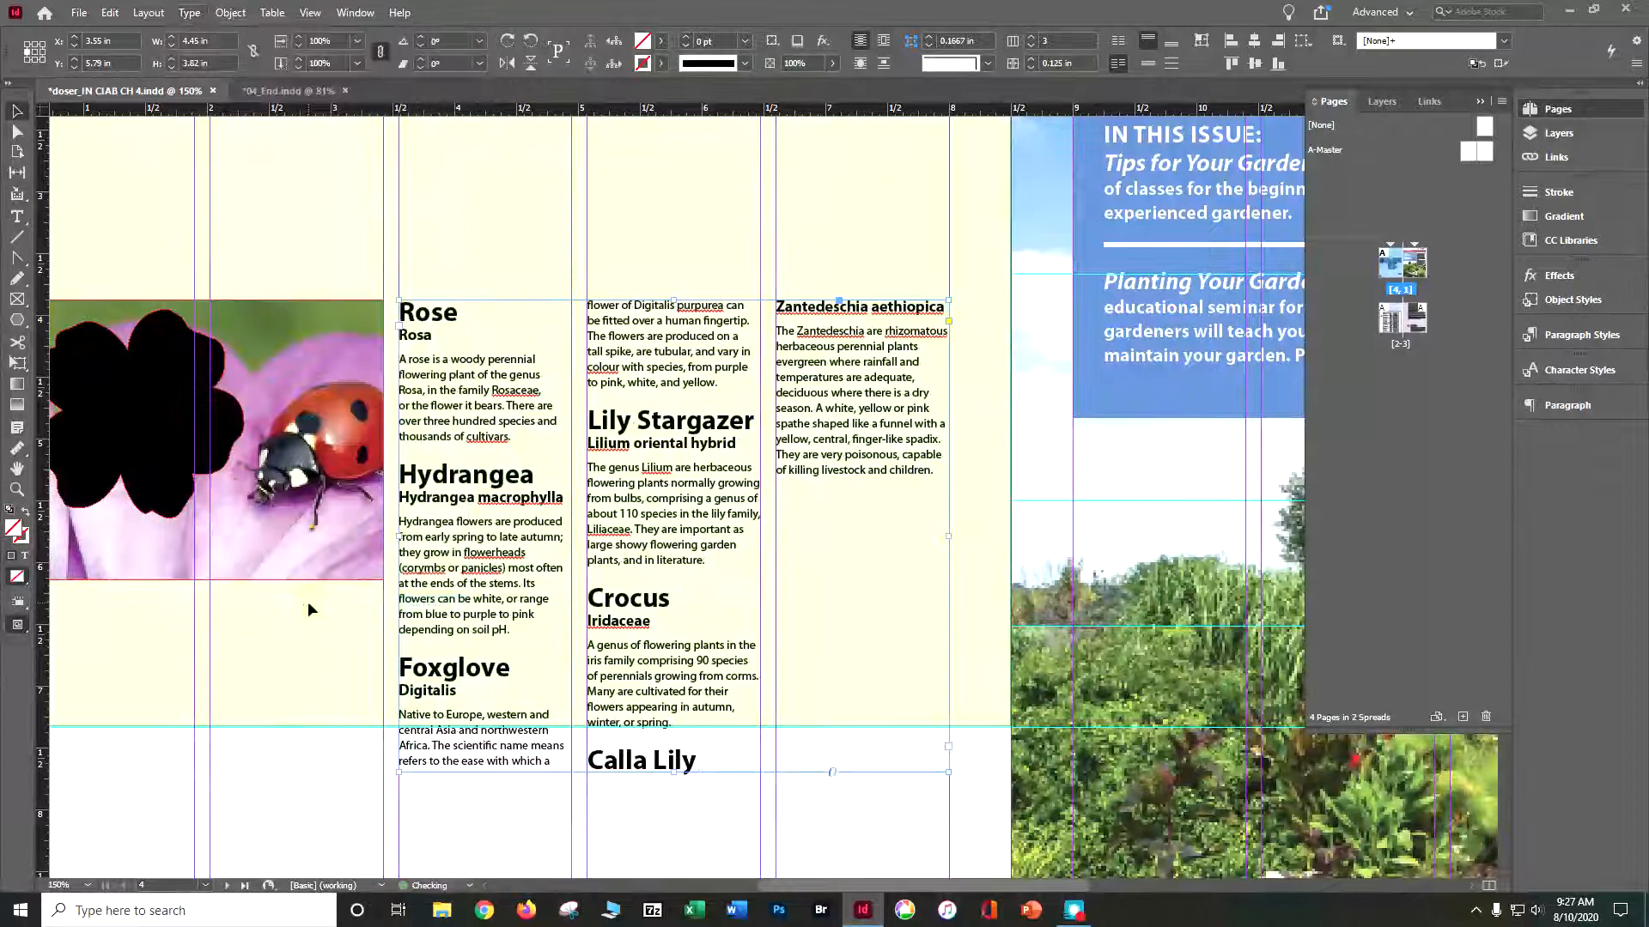
left_click(188, 13)
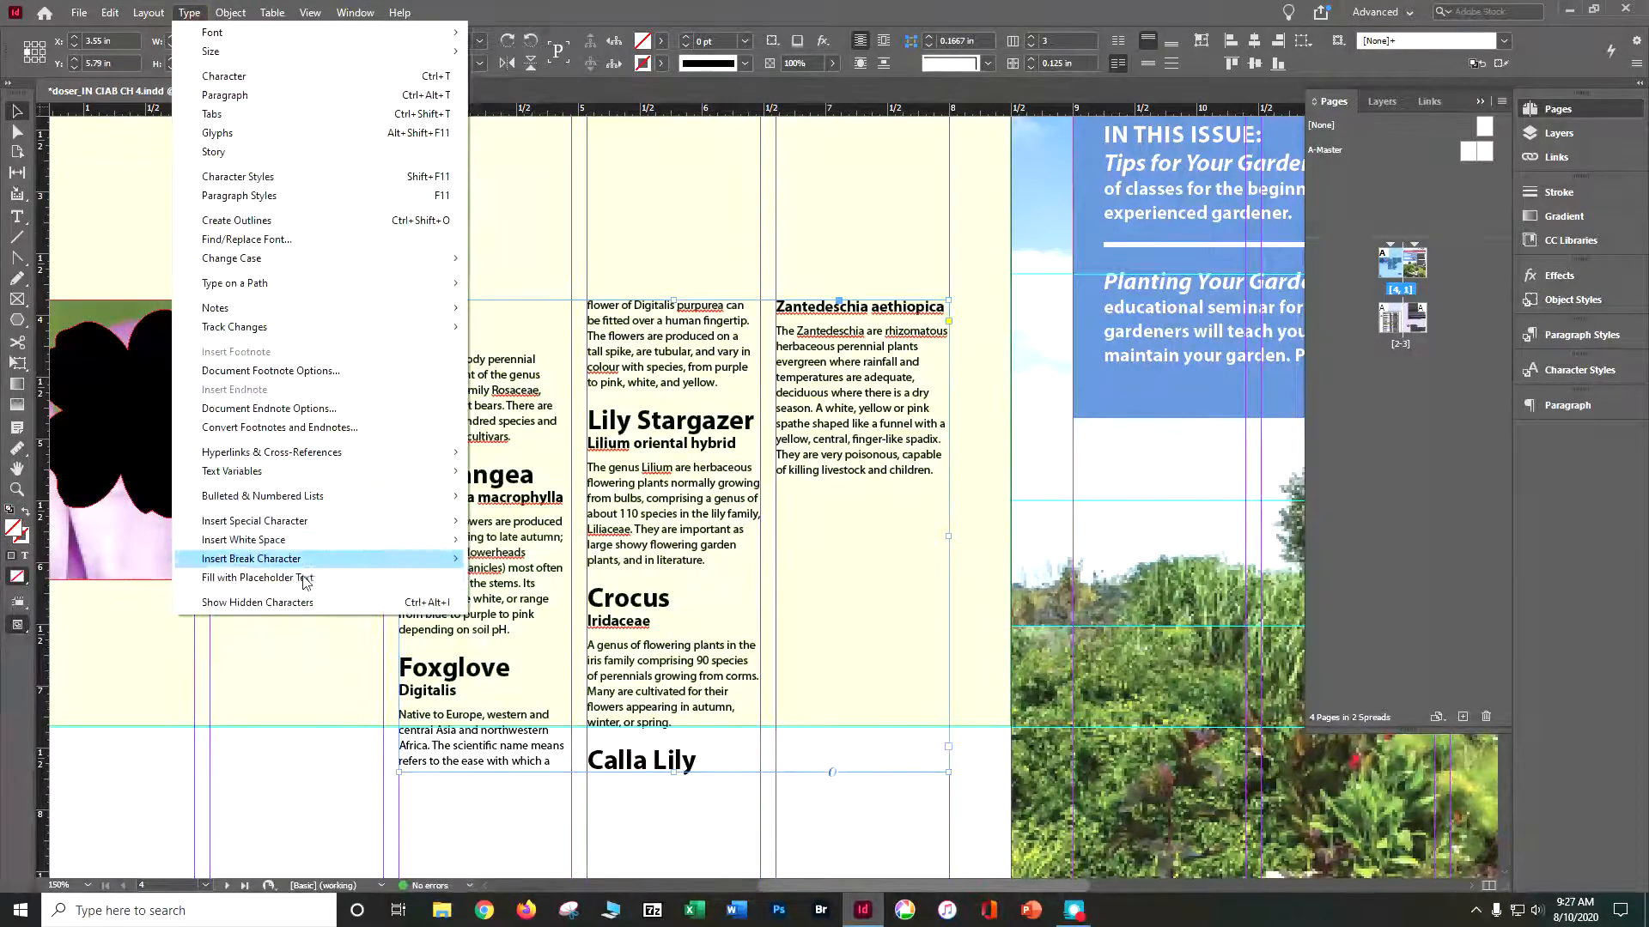
left_click(310, 601)
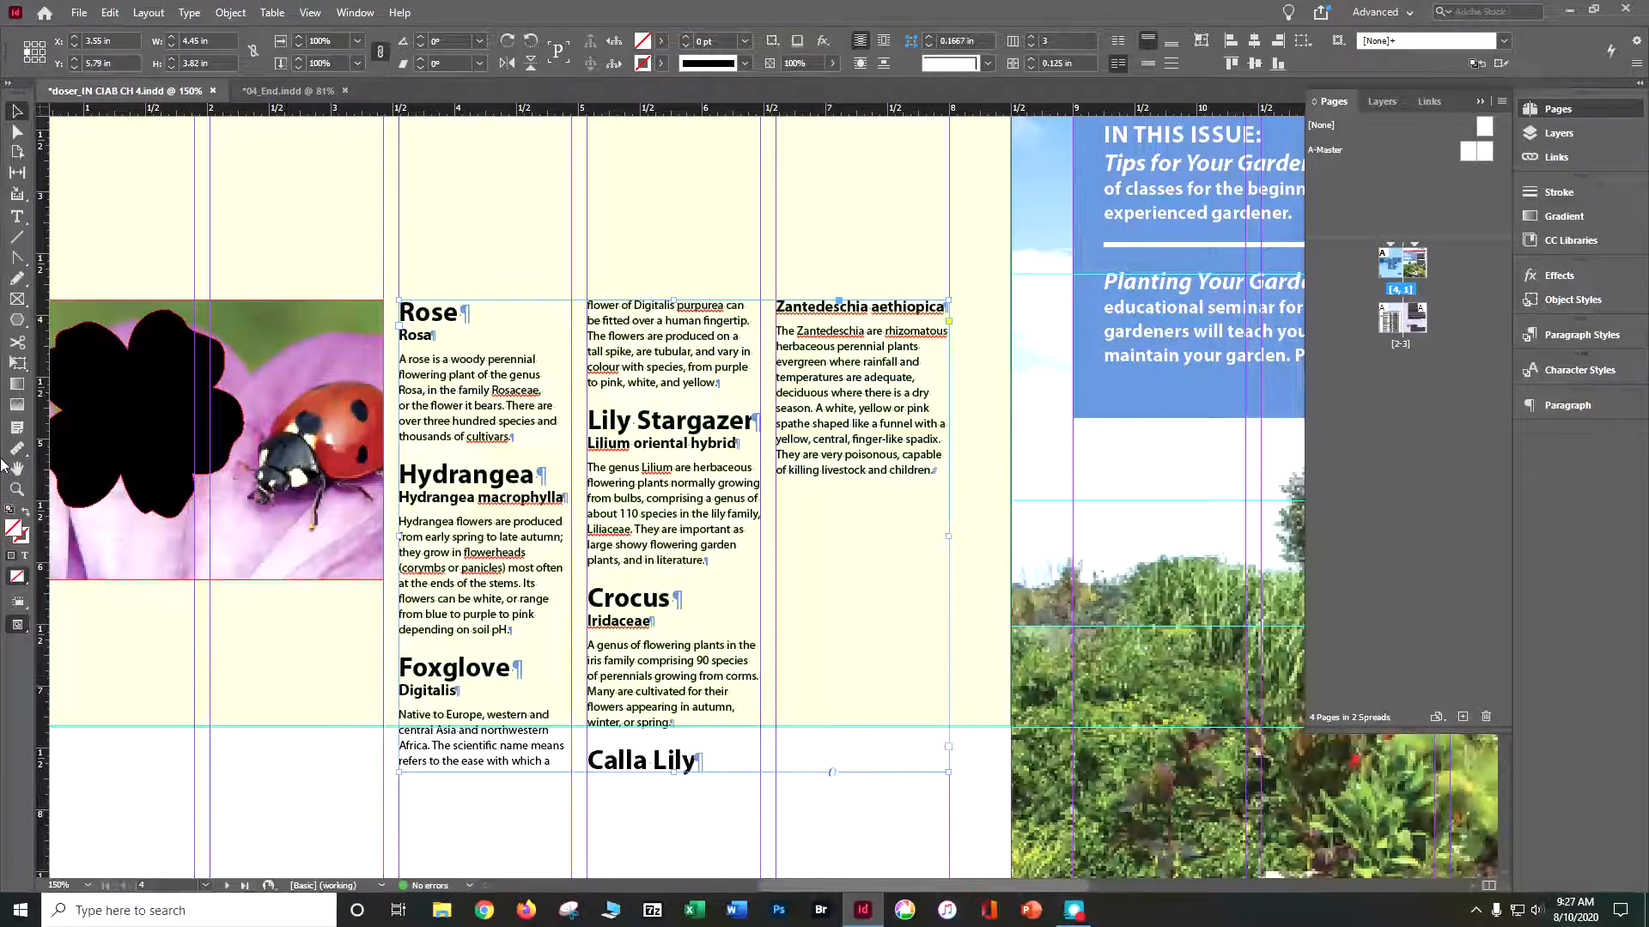
- Insert column breaks before the Foxglove and Crocus headings so that each starts a new column of the flower descriptions
left_click(402, 670)
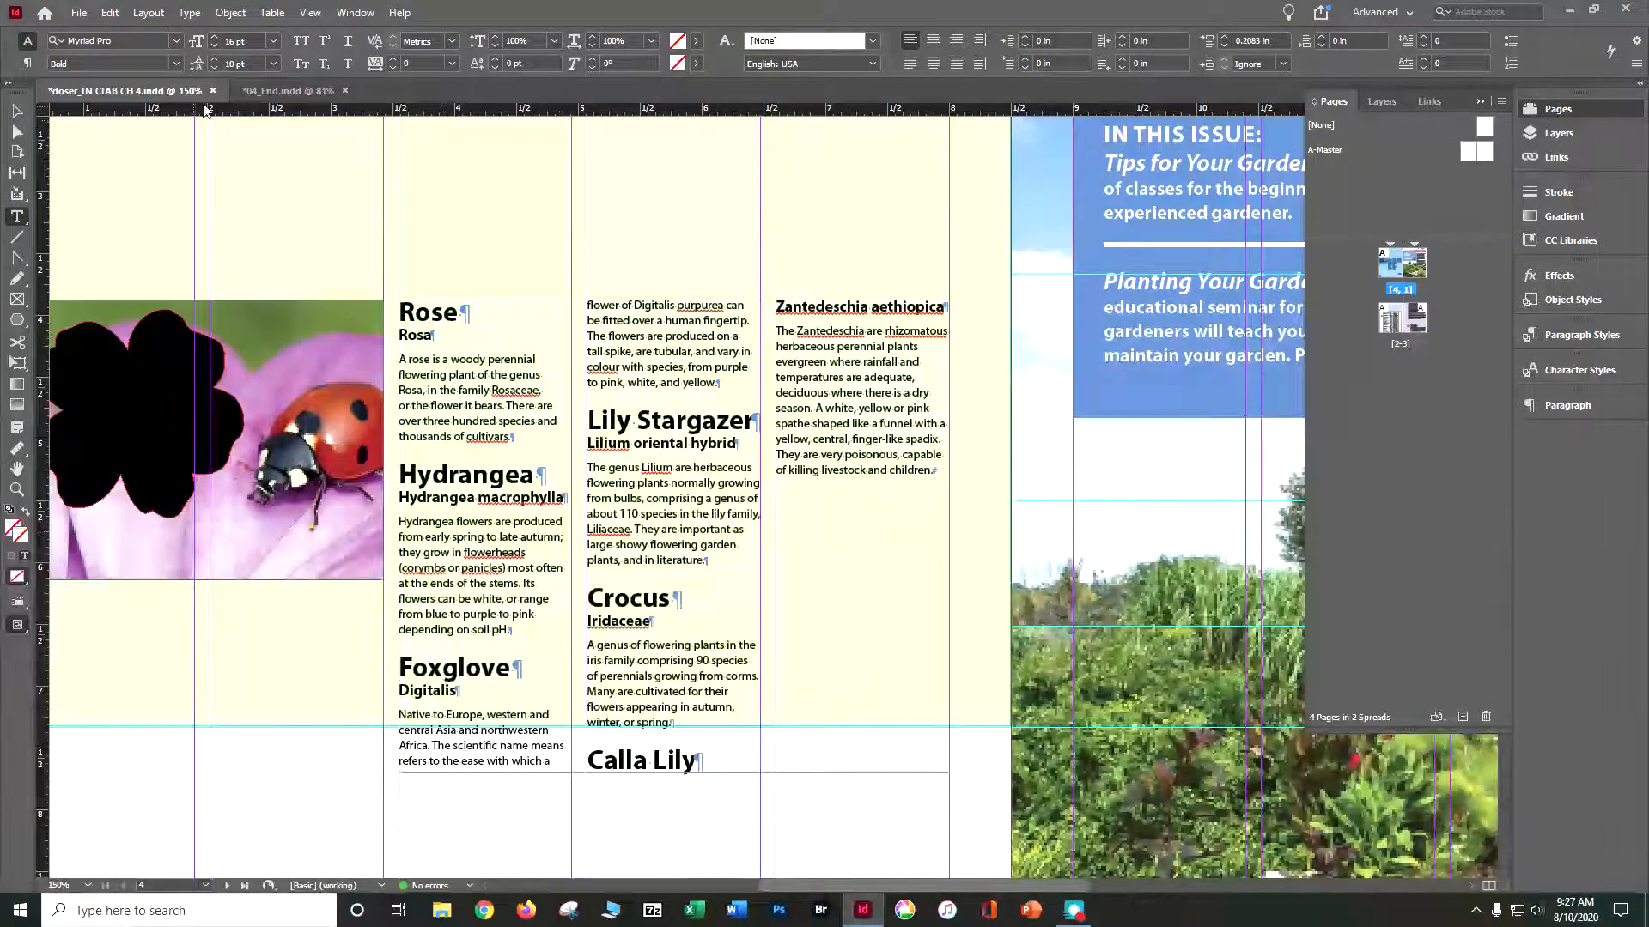
left_click(198, 14)
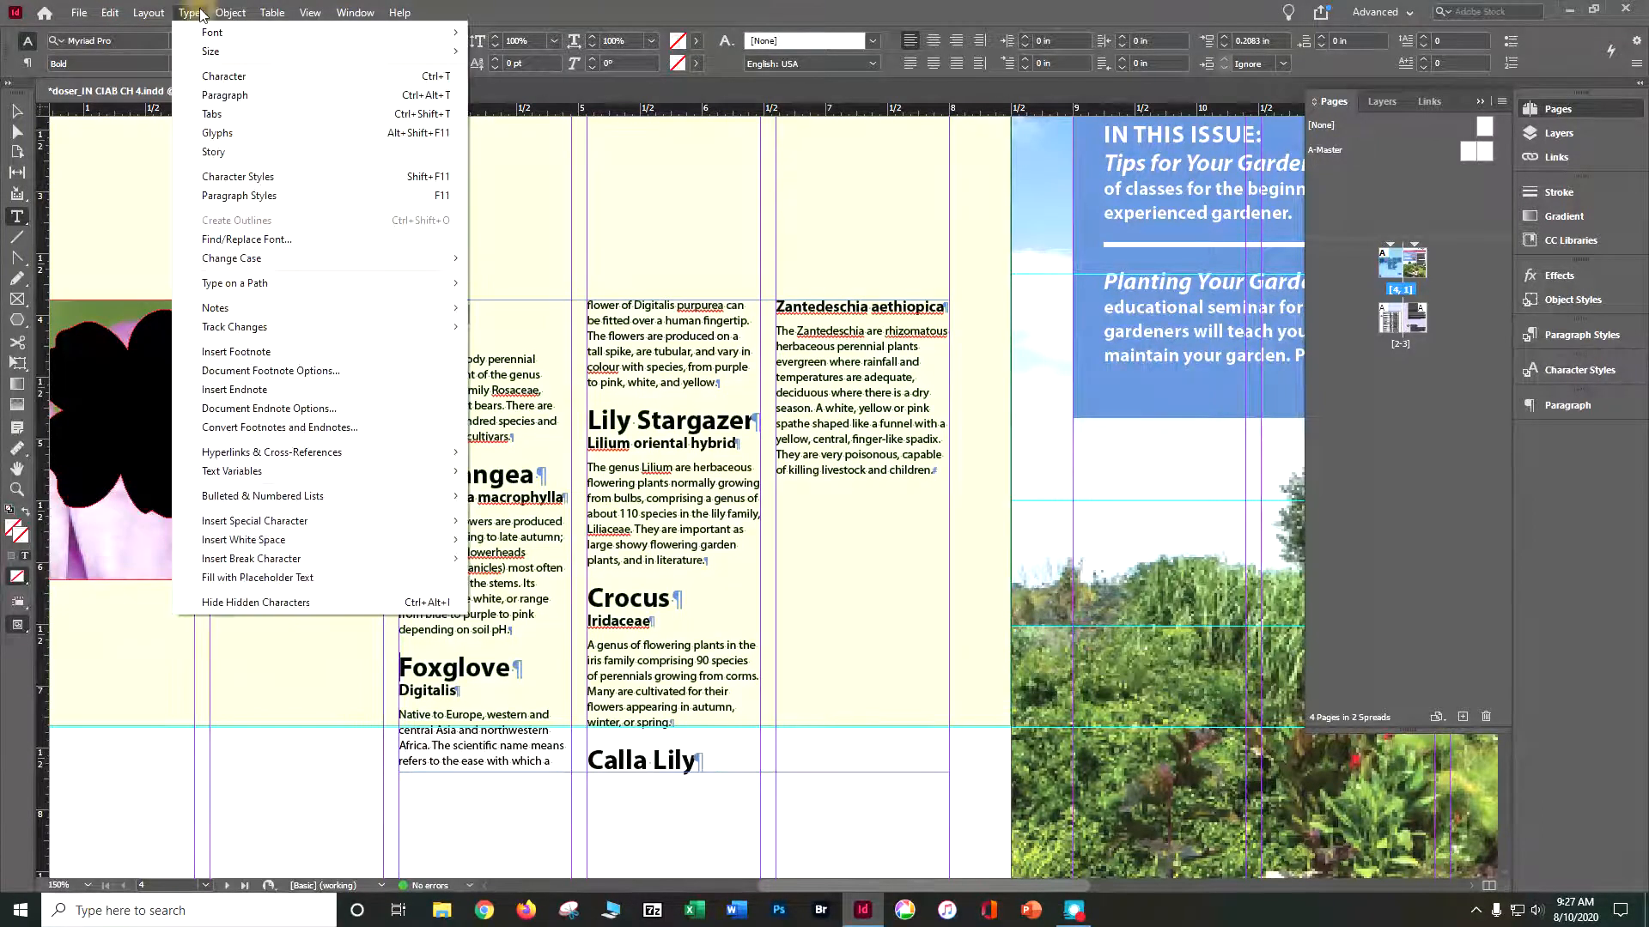
mouse_move(343, 568)
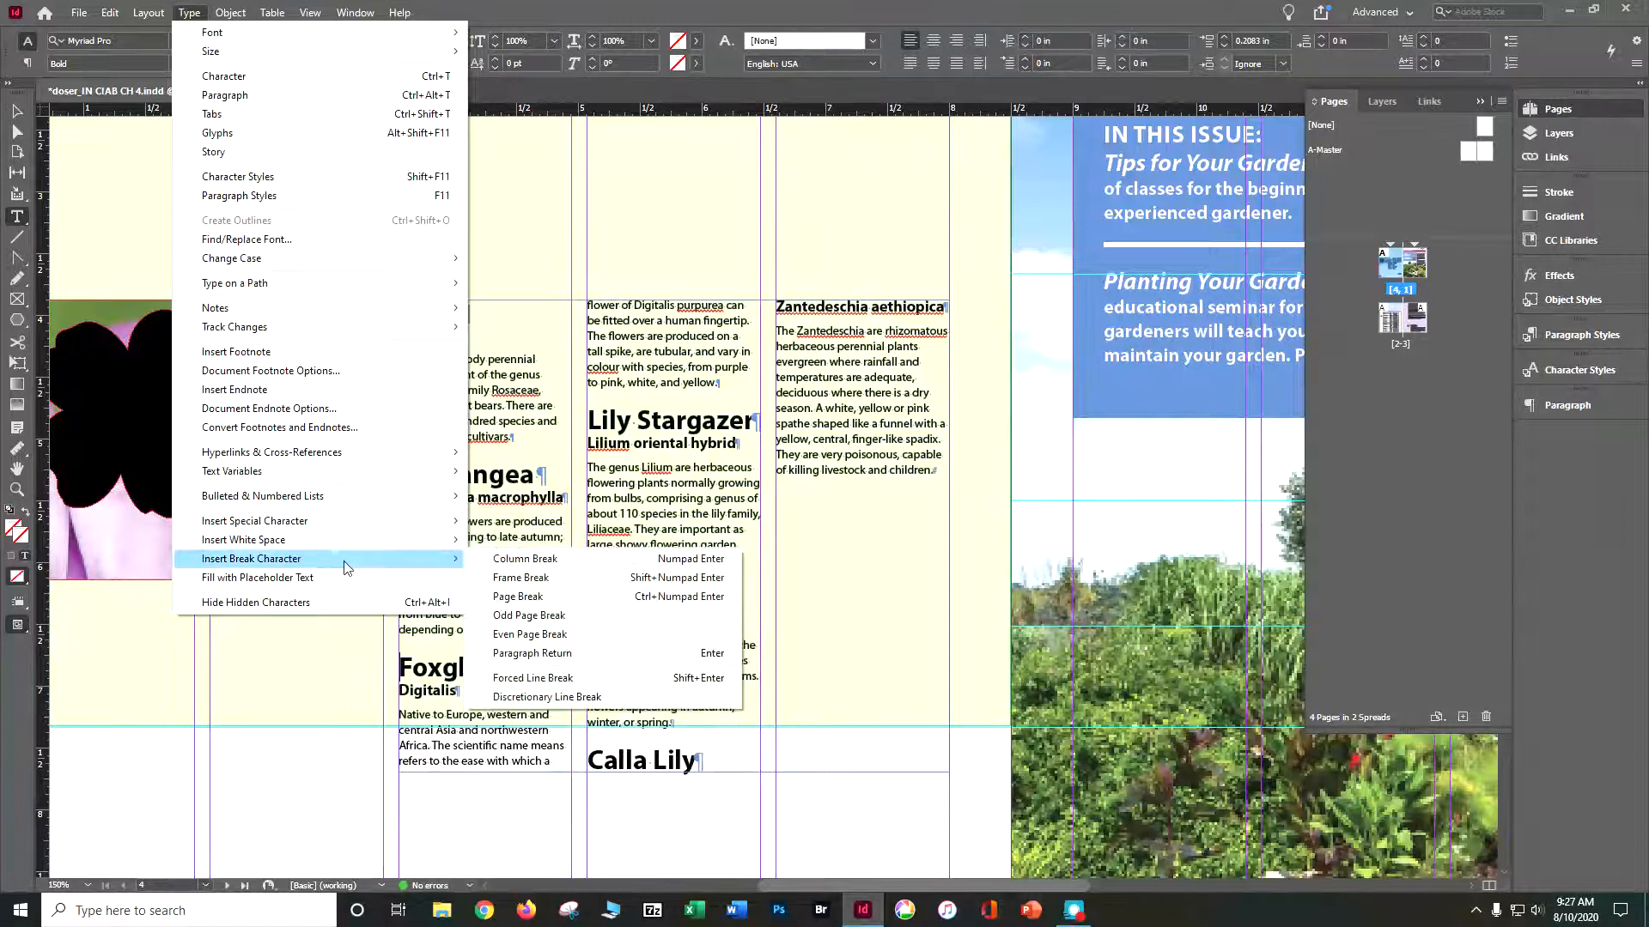
left_click(512, 564)
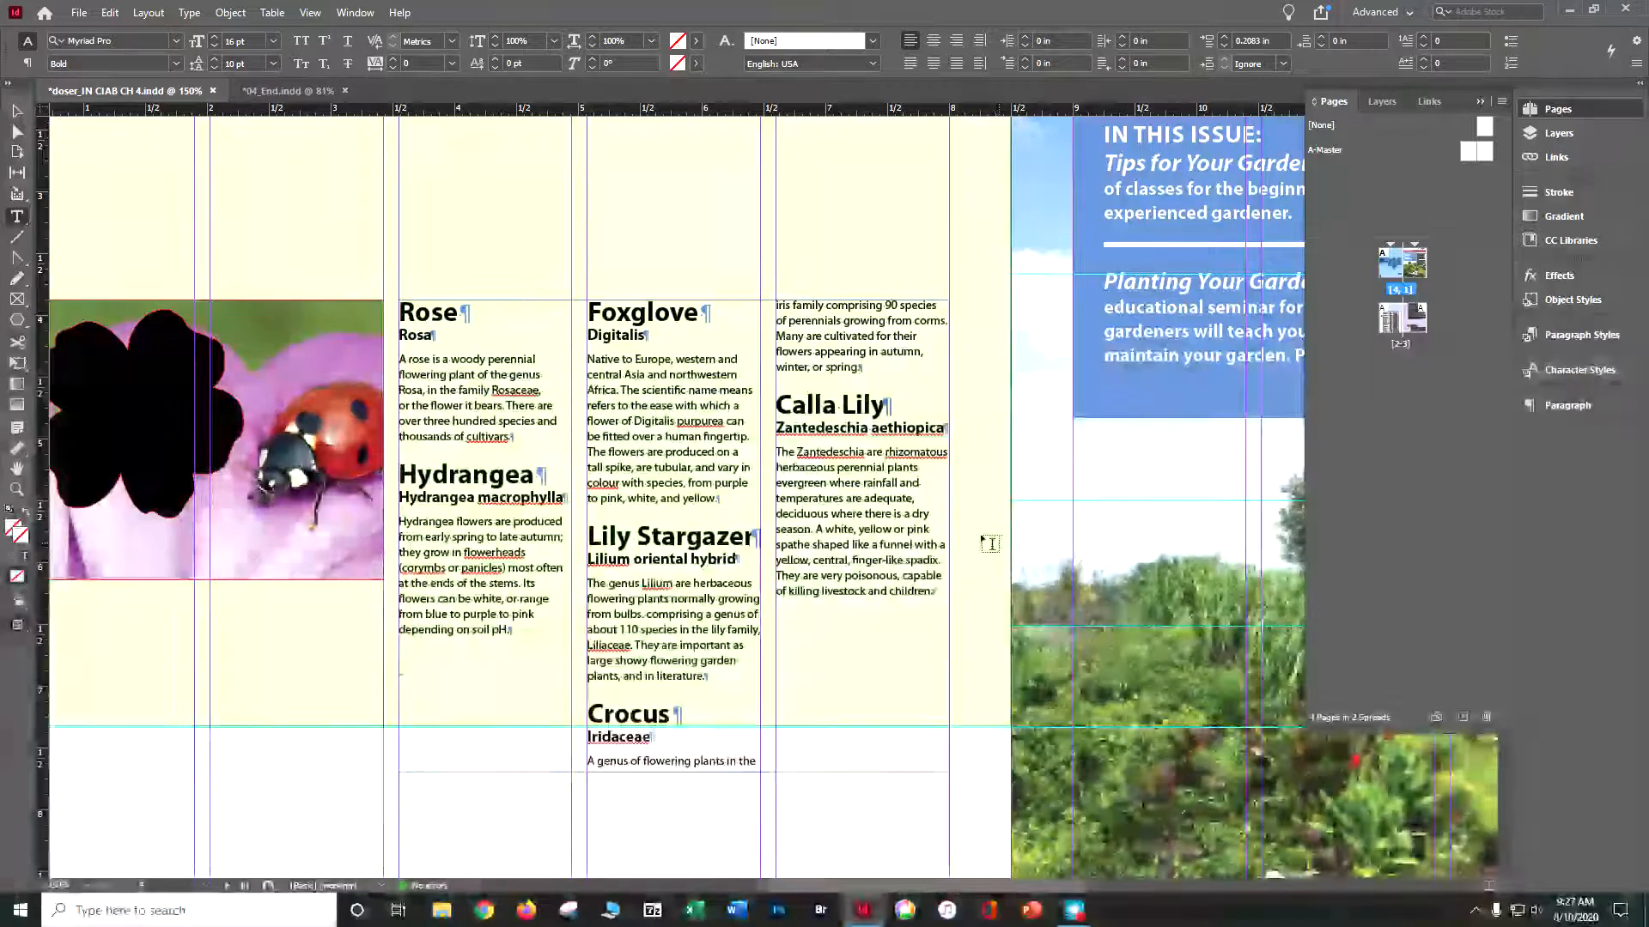
left_click(189, 12)
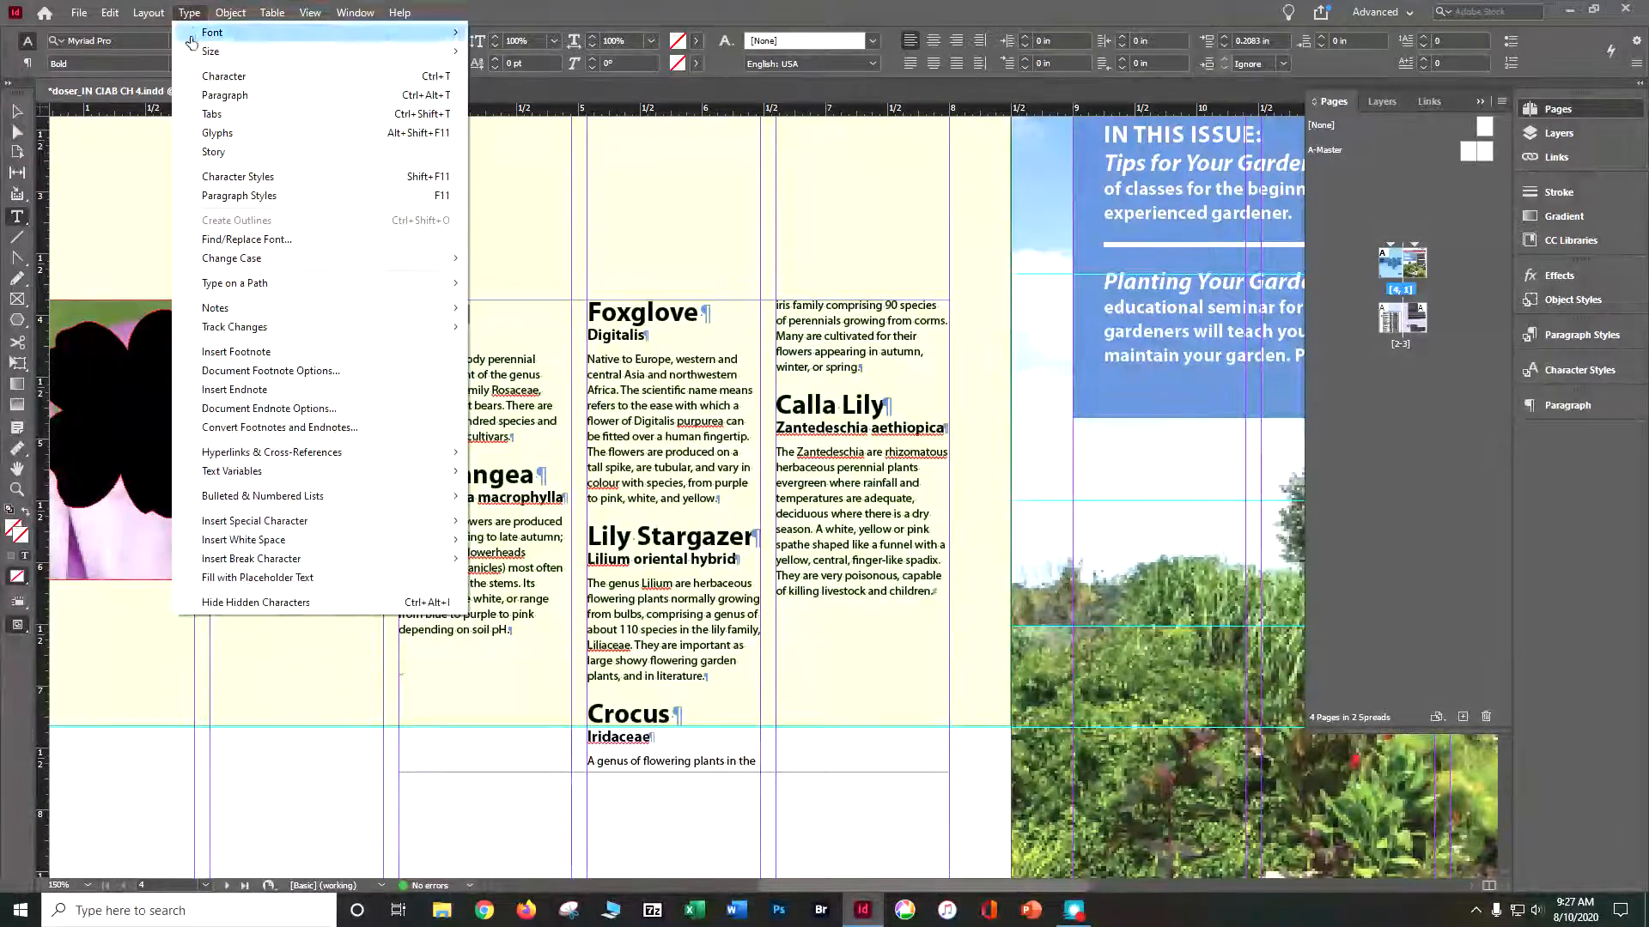
mouse_move(258, 559)
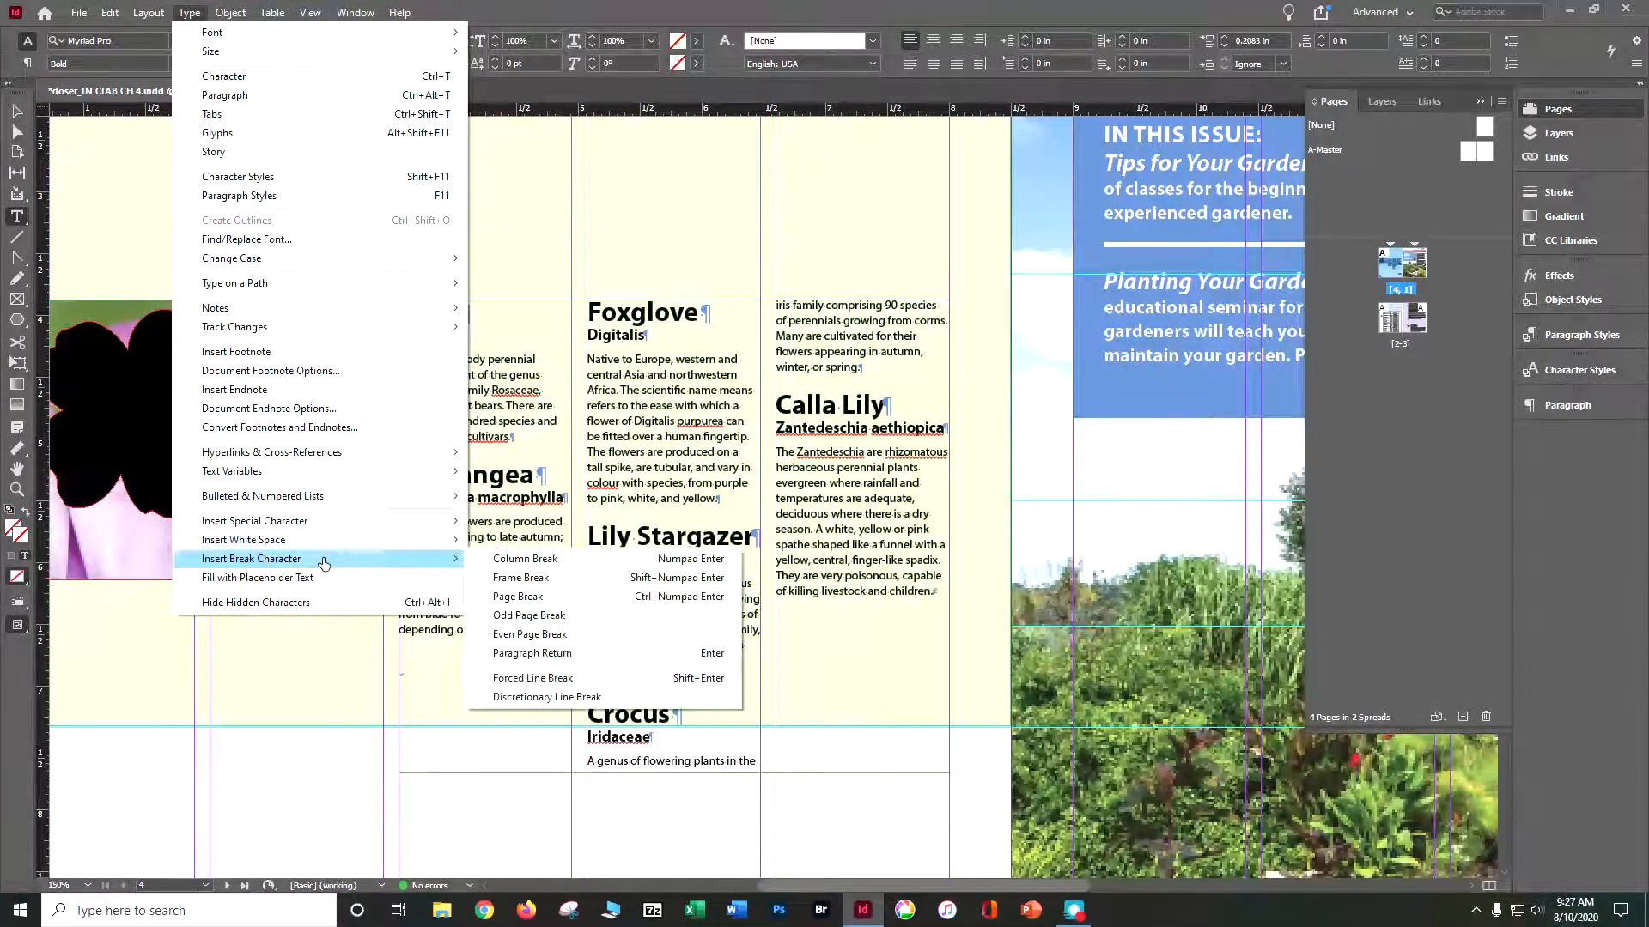
left_click(506, 560)
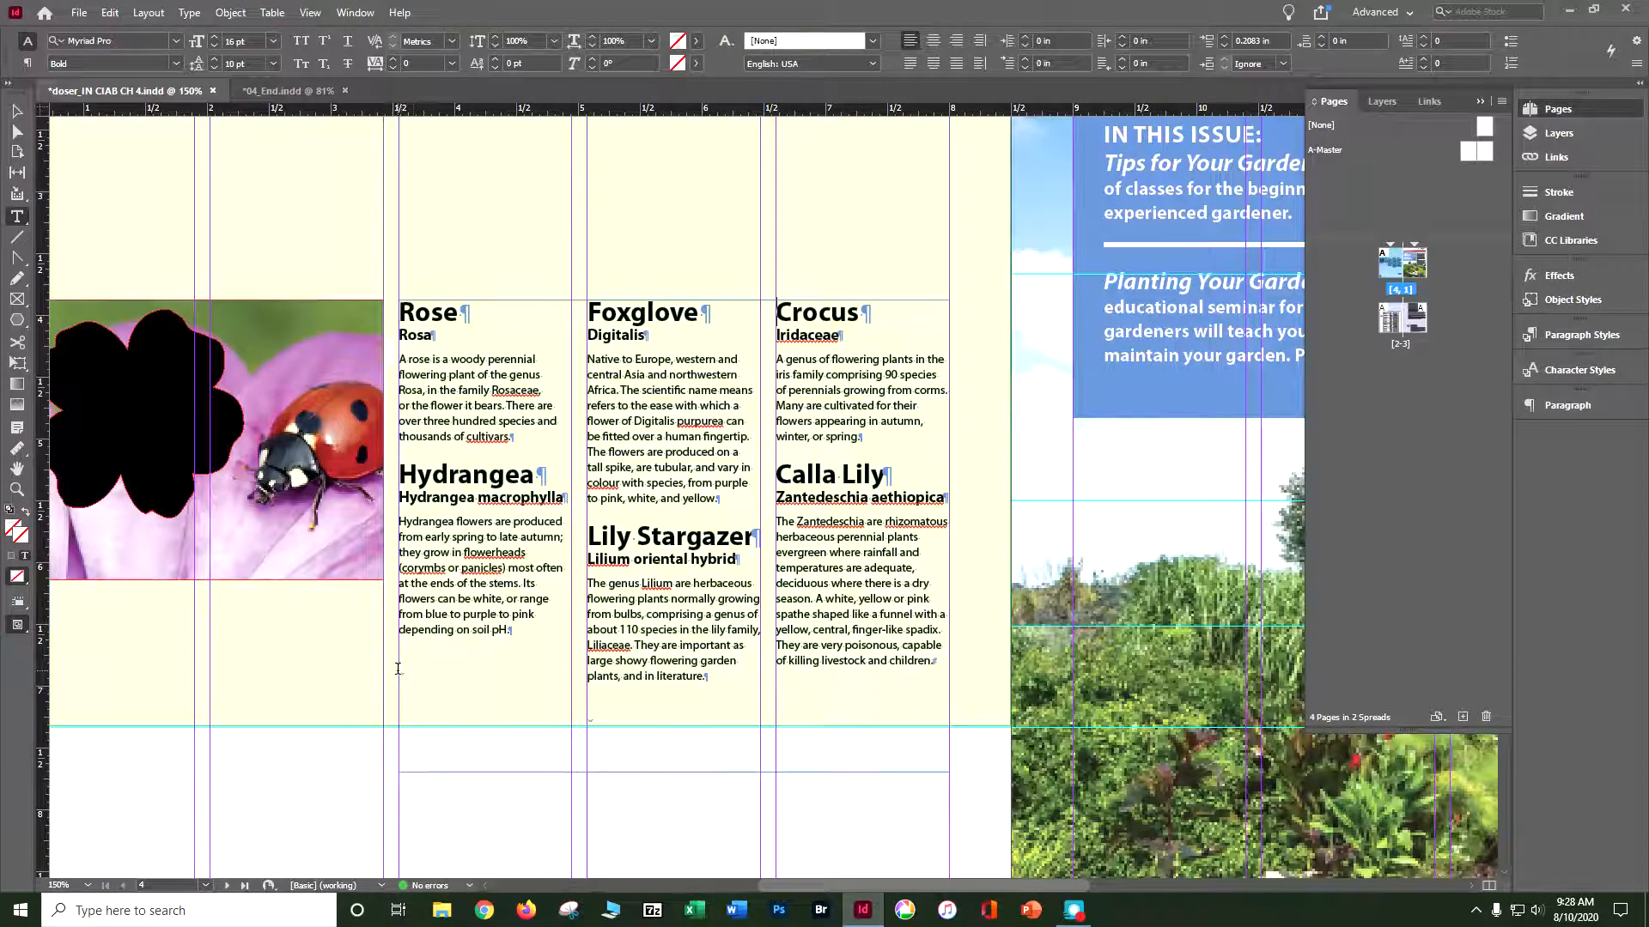
key("ctrl+equal")
key("ctrl+equal")
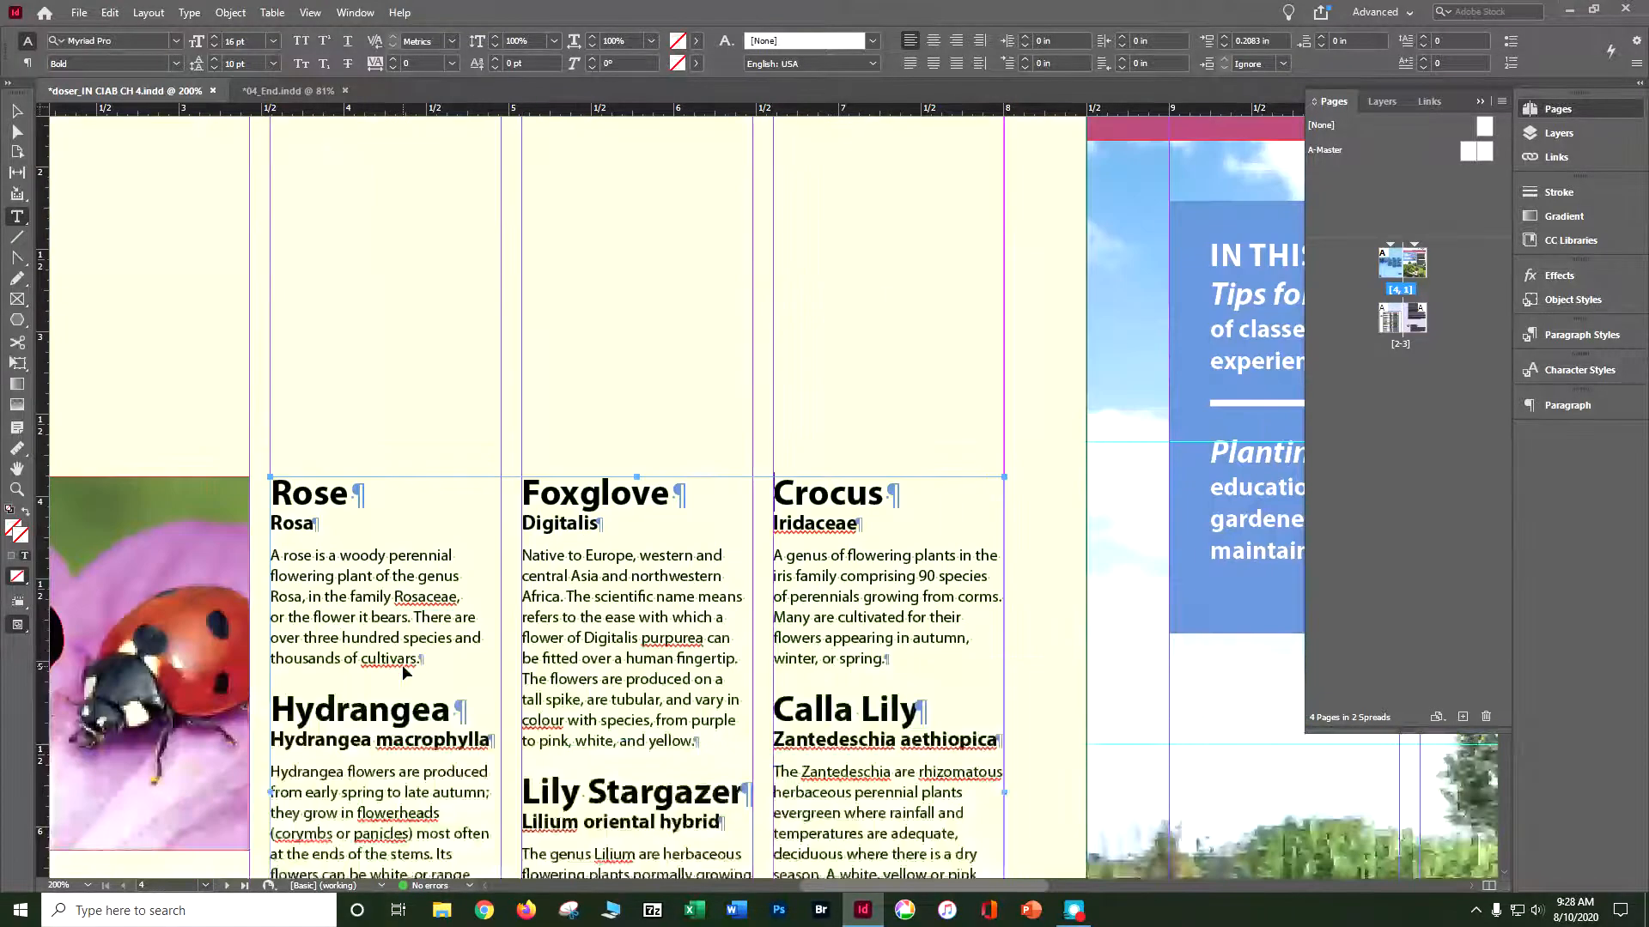
- Review the three columns of flower descriptions and make Graphics the active layer
scroll(739, 692, "down", 6)
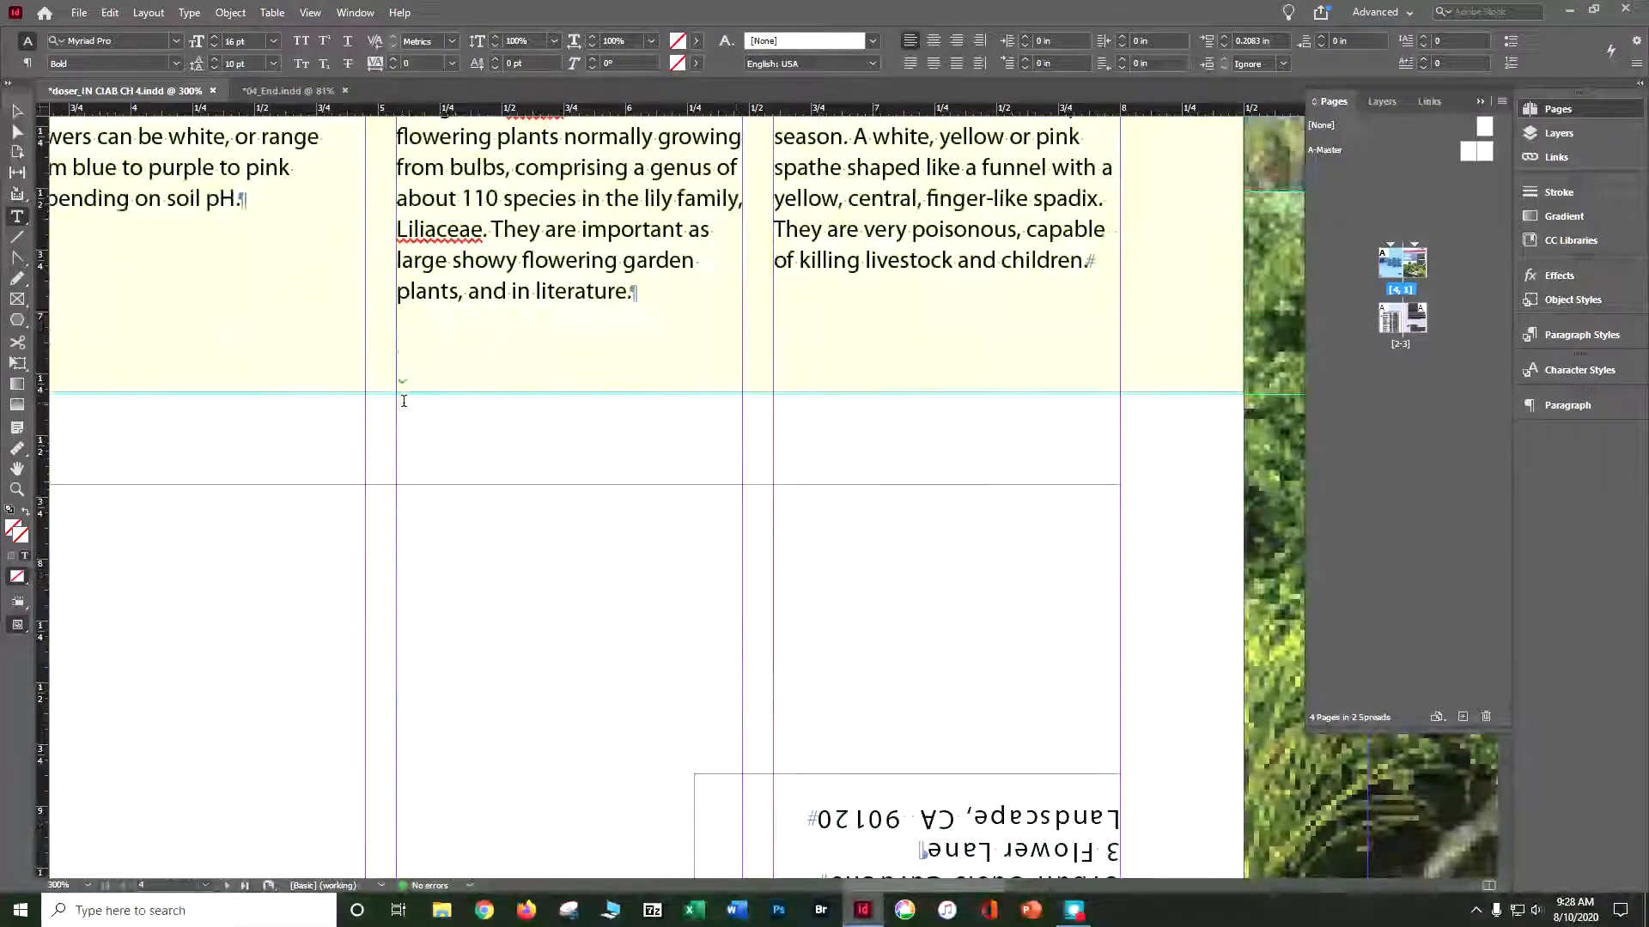
key("ctrl+minus")
key("ctrl+minus")
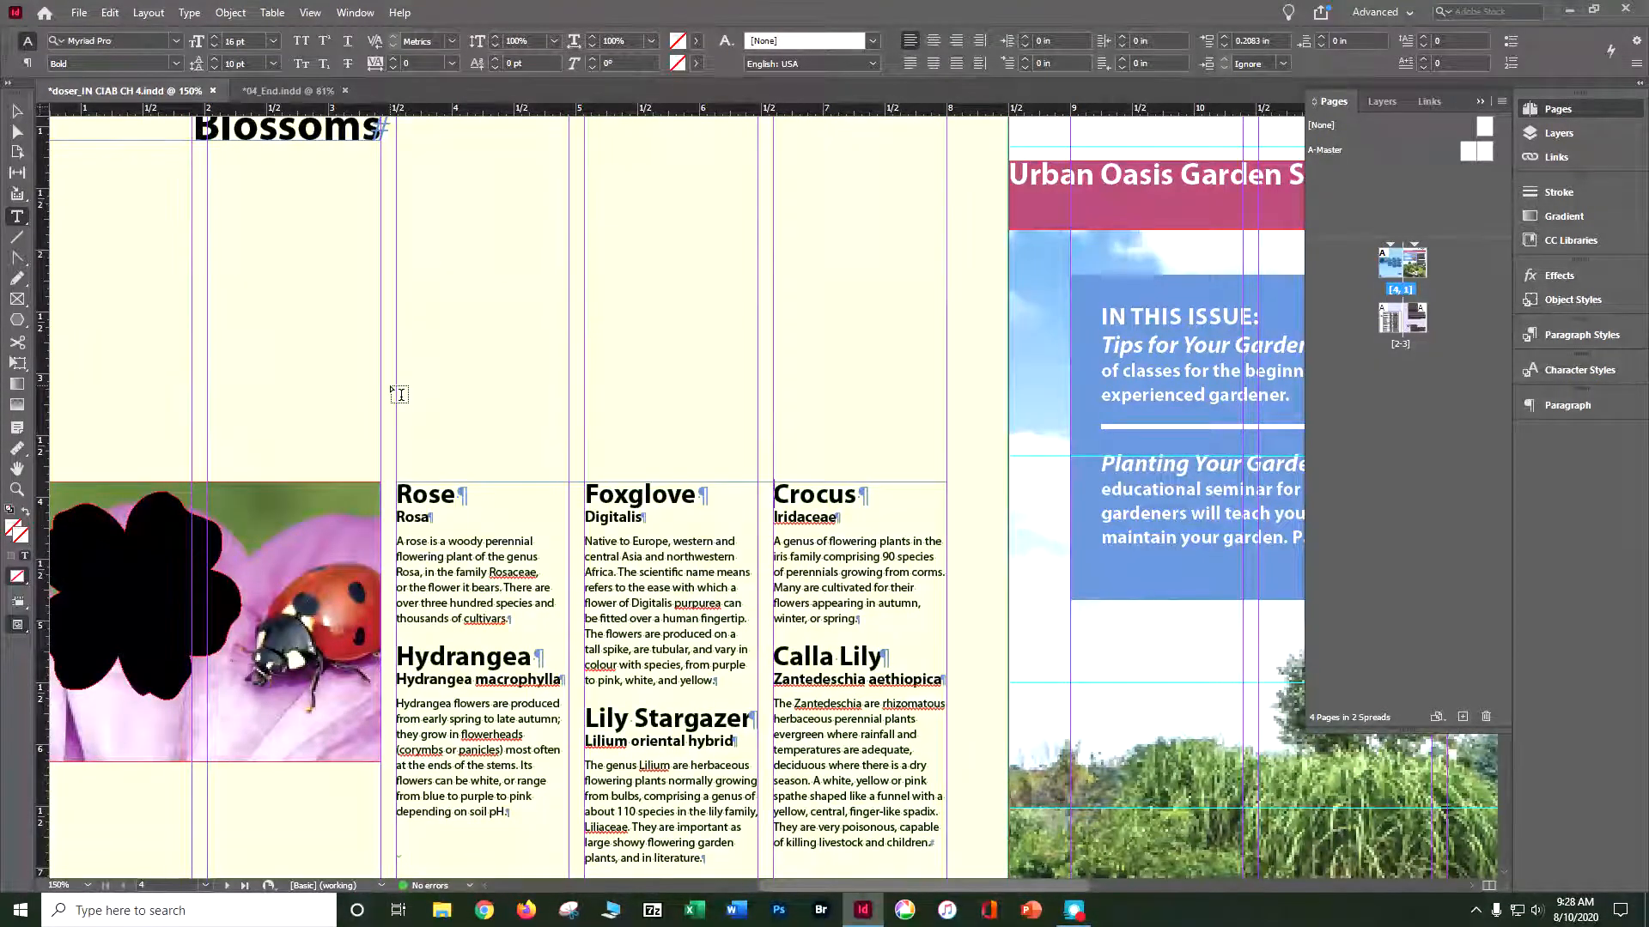
left_click(1382, 101)
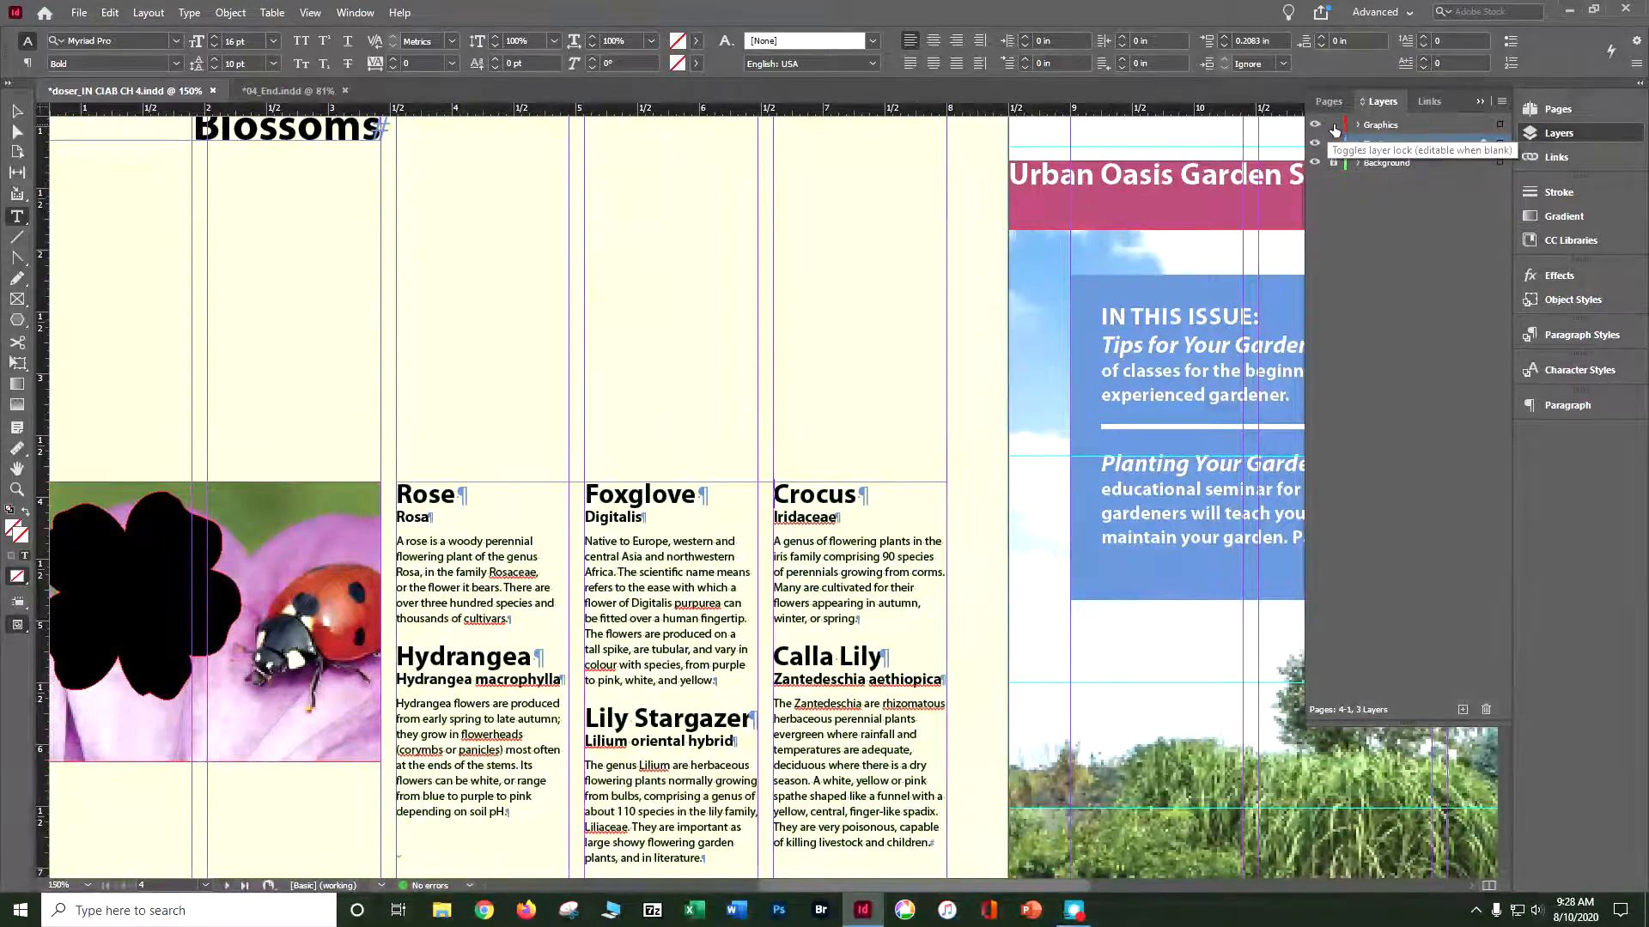
left_click(1379, 129)
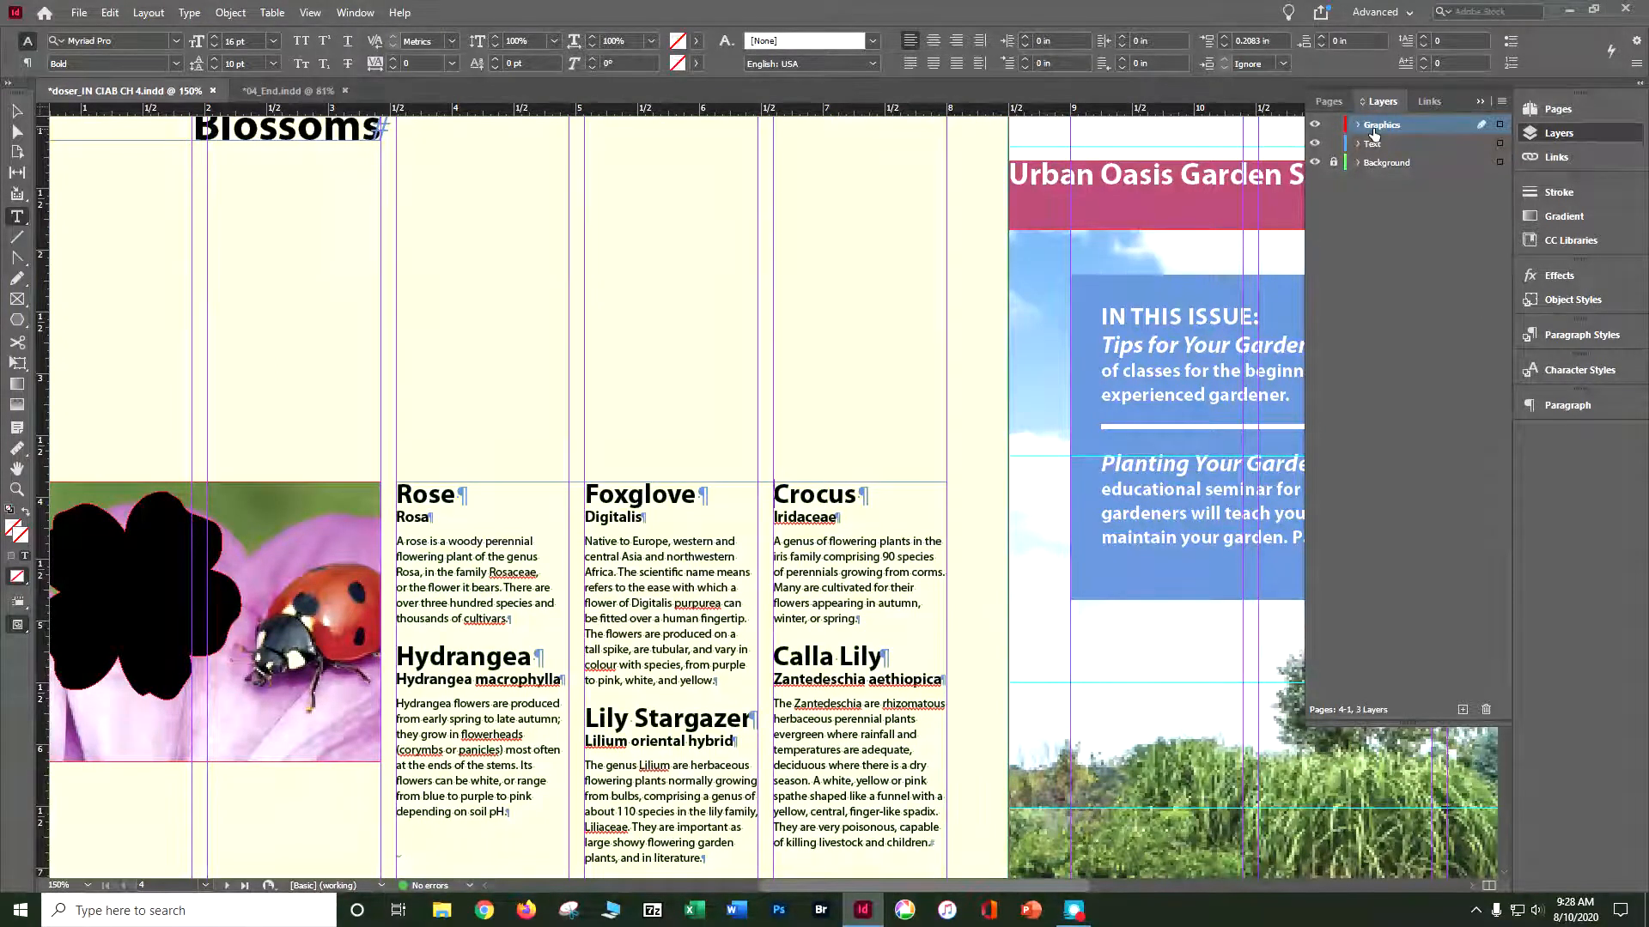
- Compare the whole spread with 04_End.indd and select the Urban Oasis Garden banner's text frame in the working newsletter
left_click(310, 13)
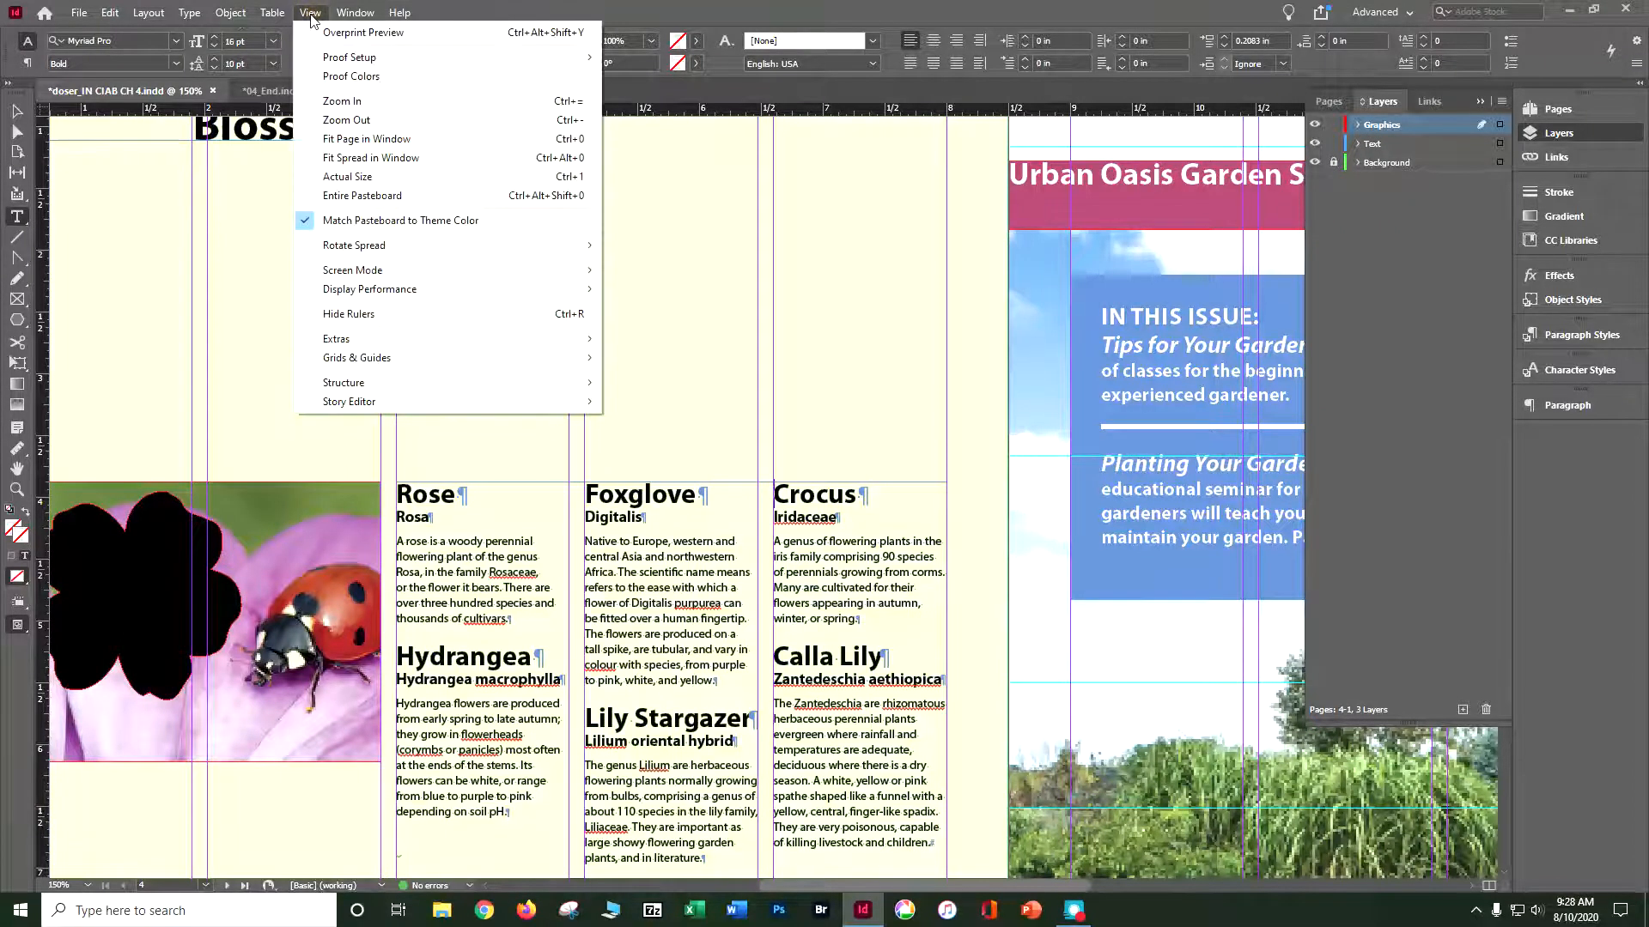
left_click(365, 158)
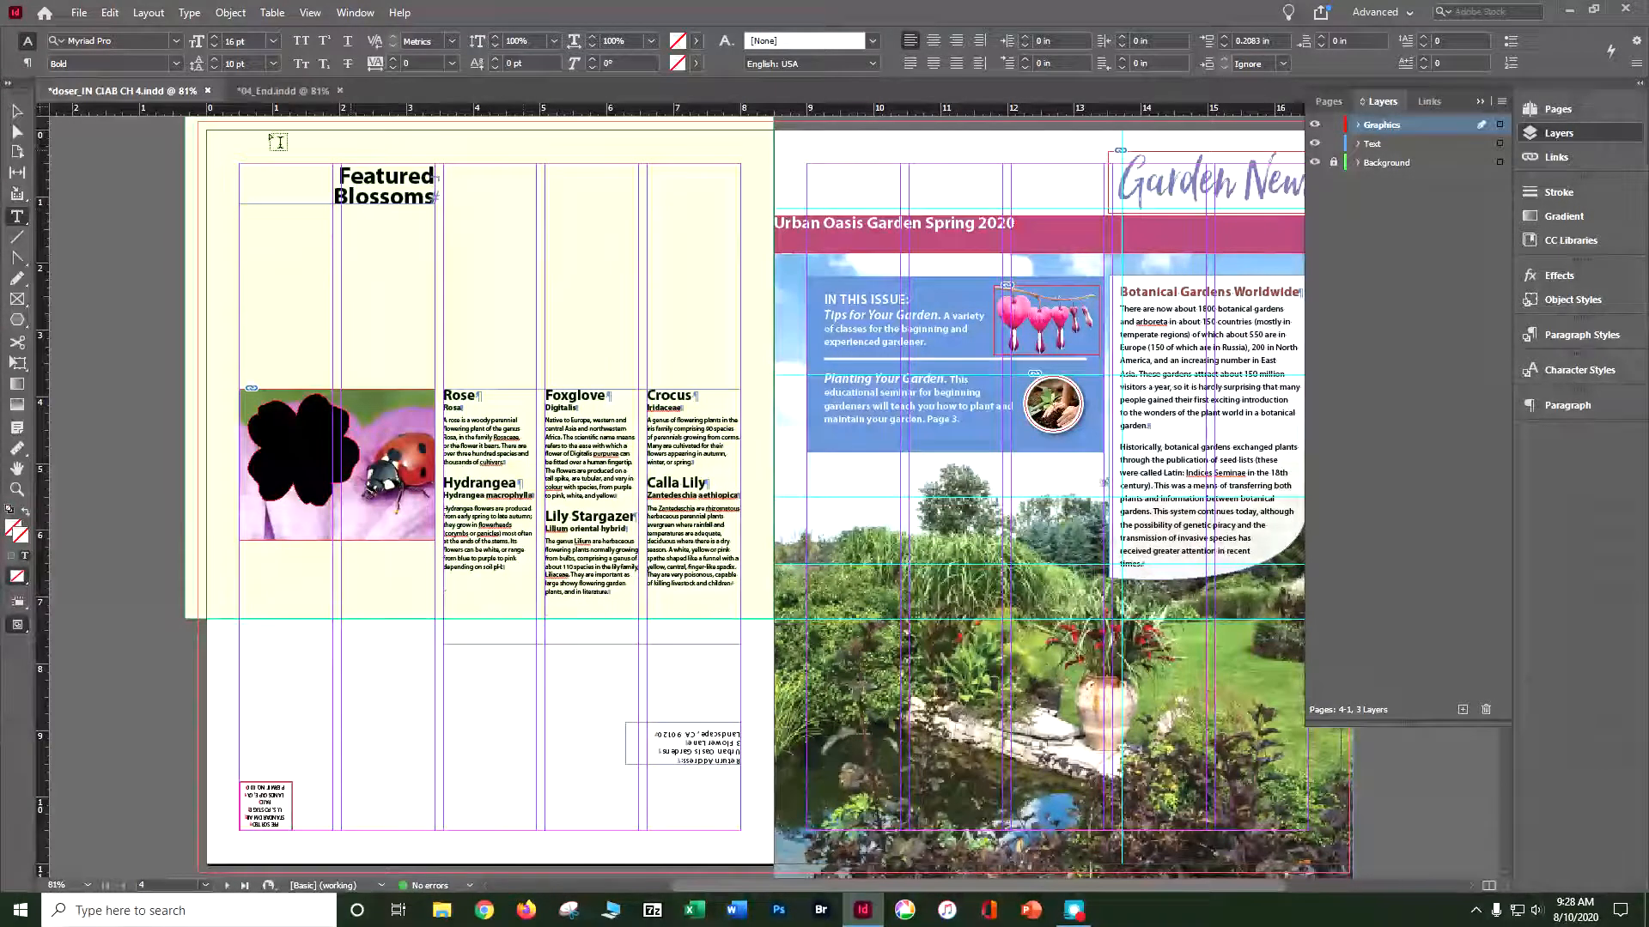
left_click(259, 92)
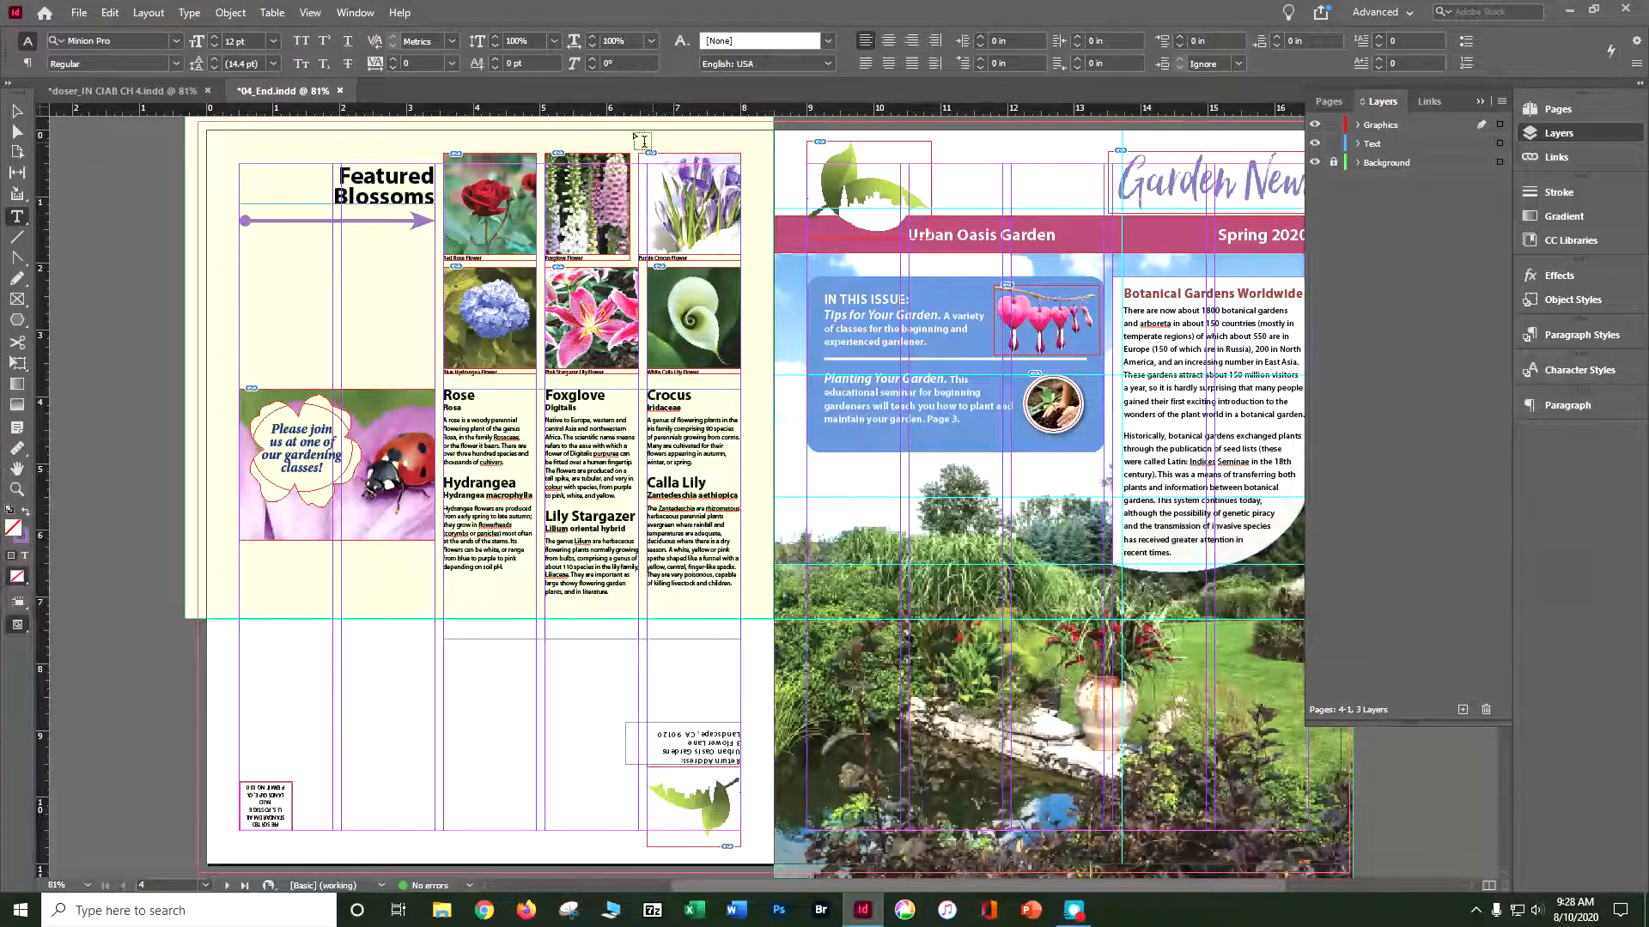
left_click(124, 92)
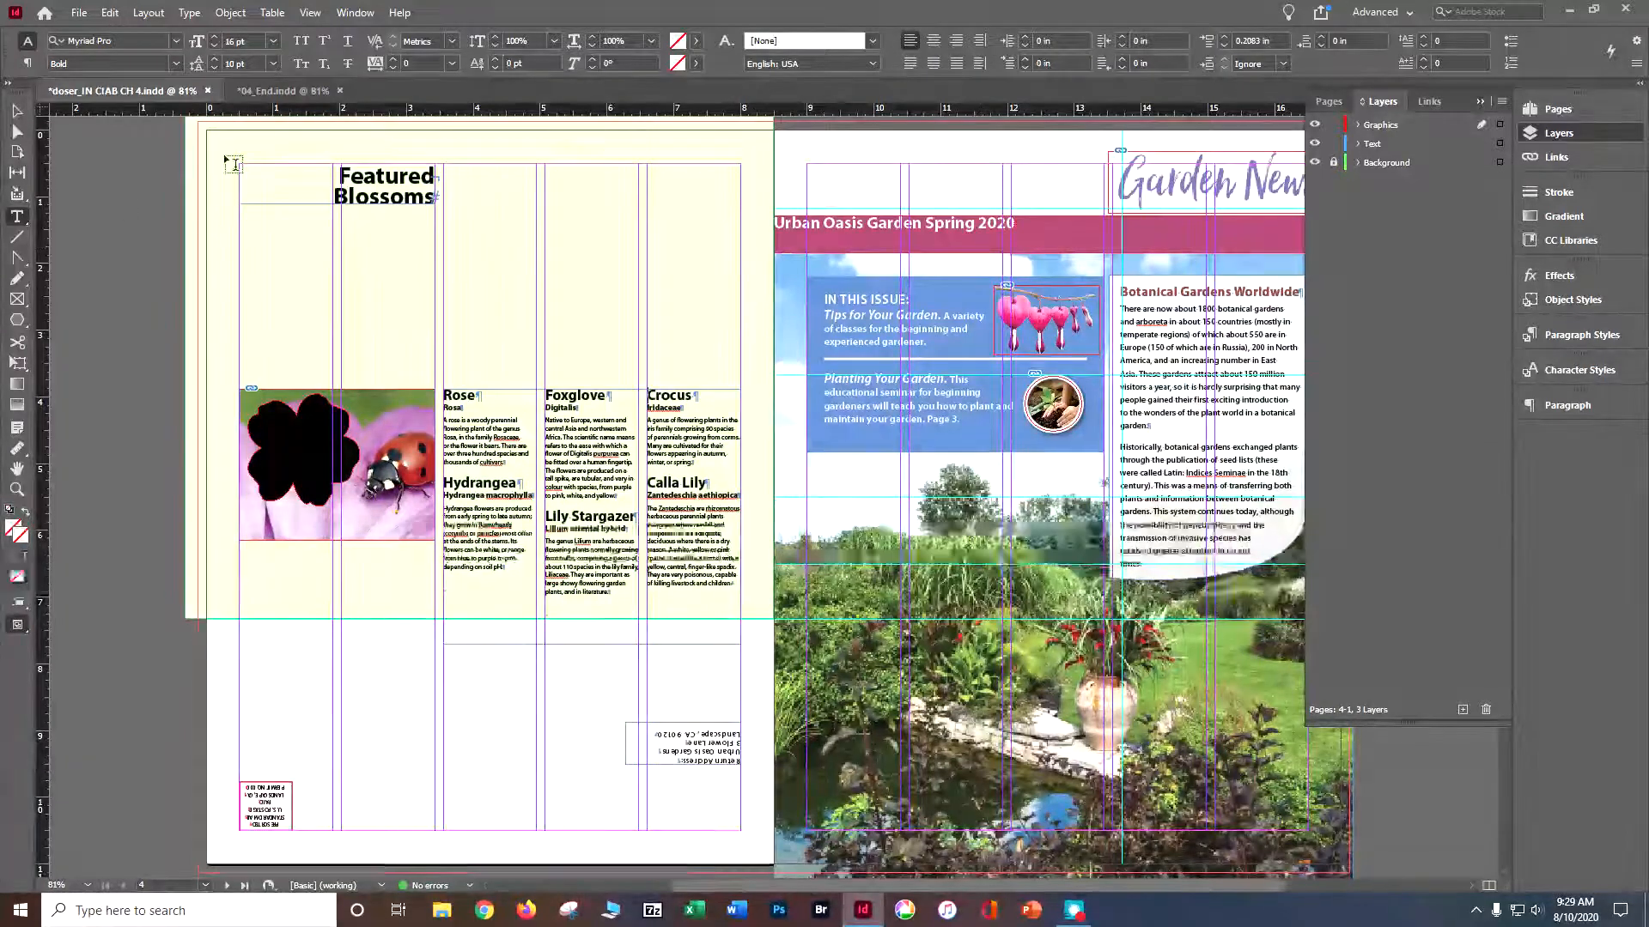
left_click(17, 111)
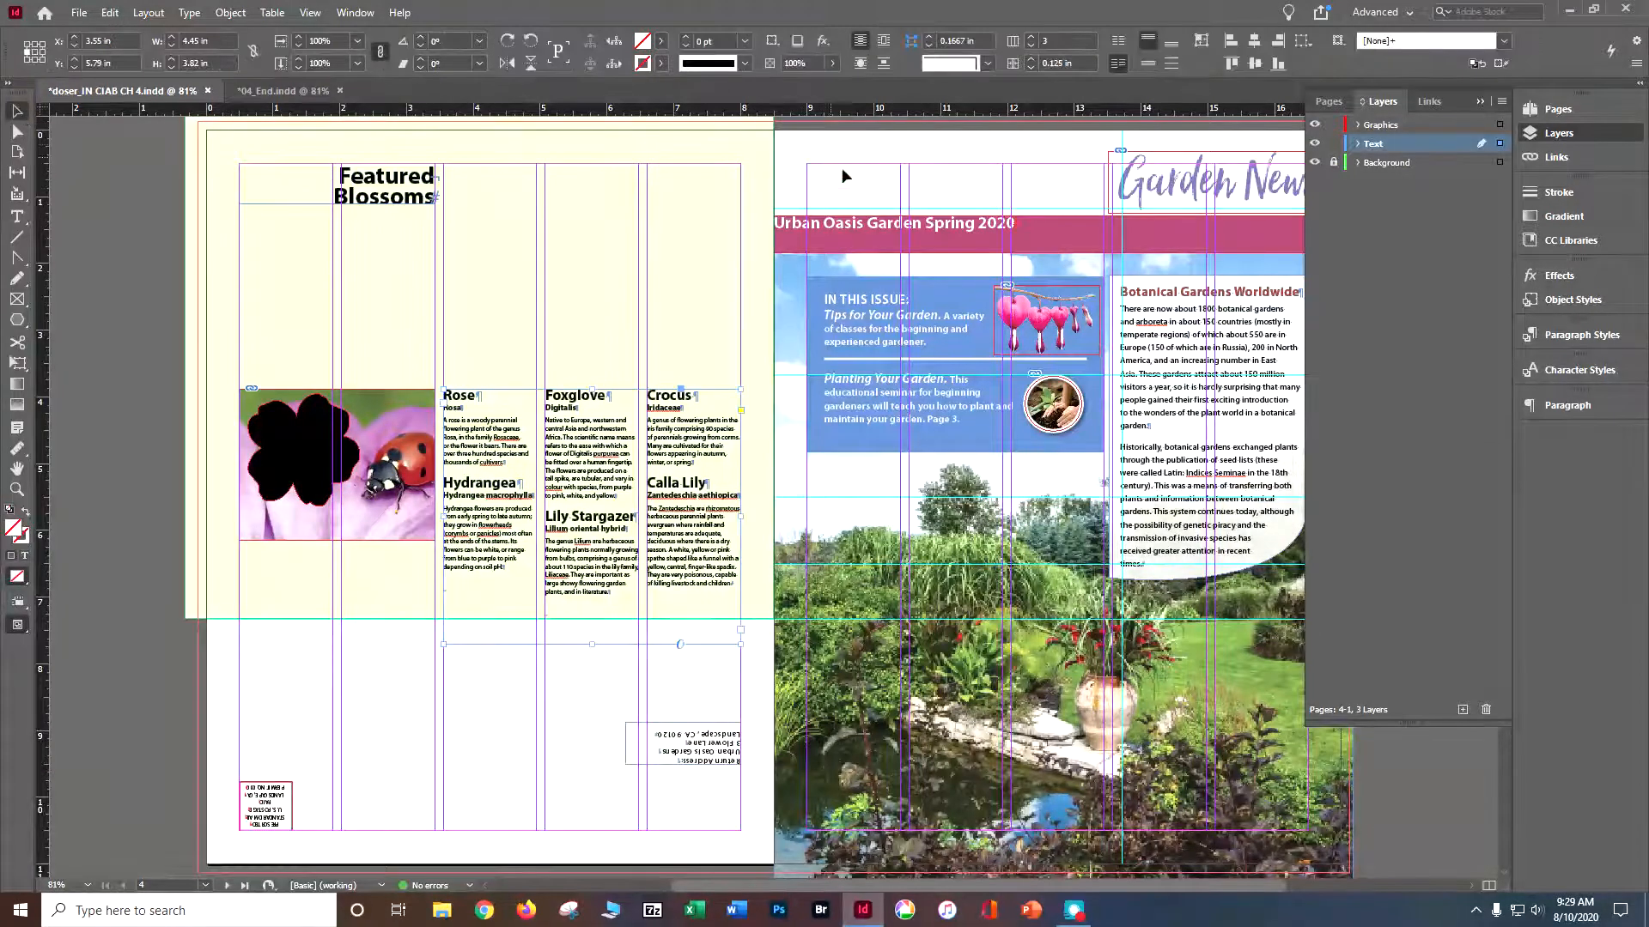
left_click(795, 233)
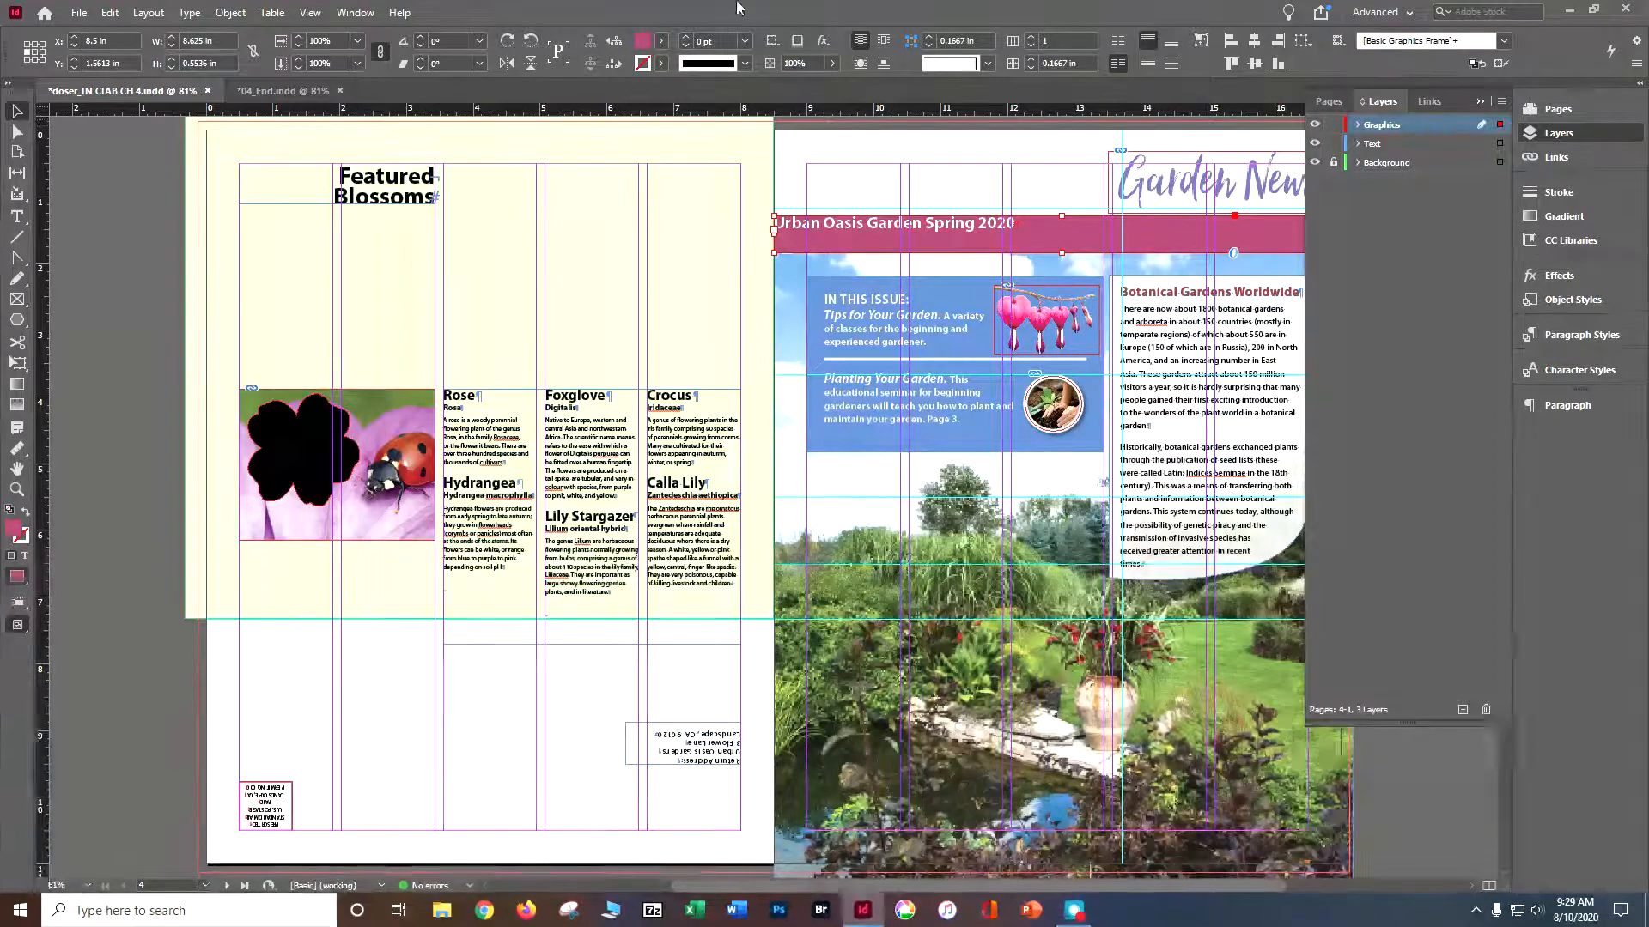
left_click(231, 13)
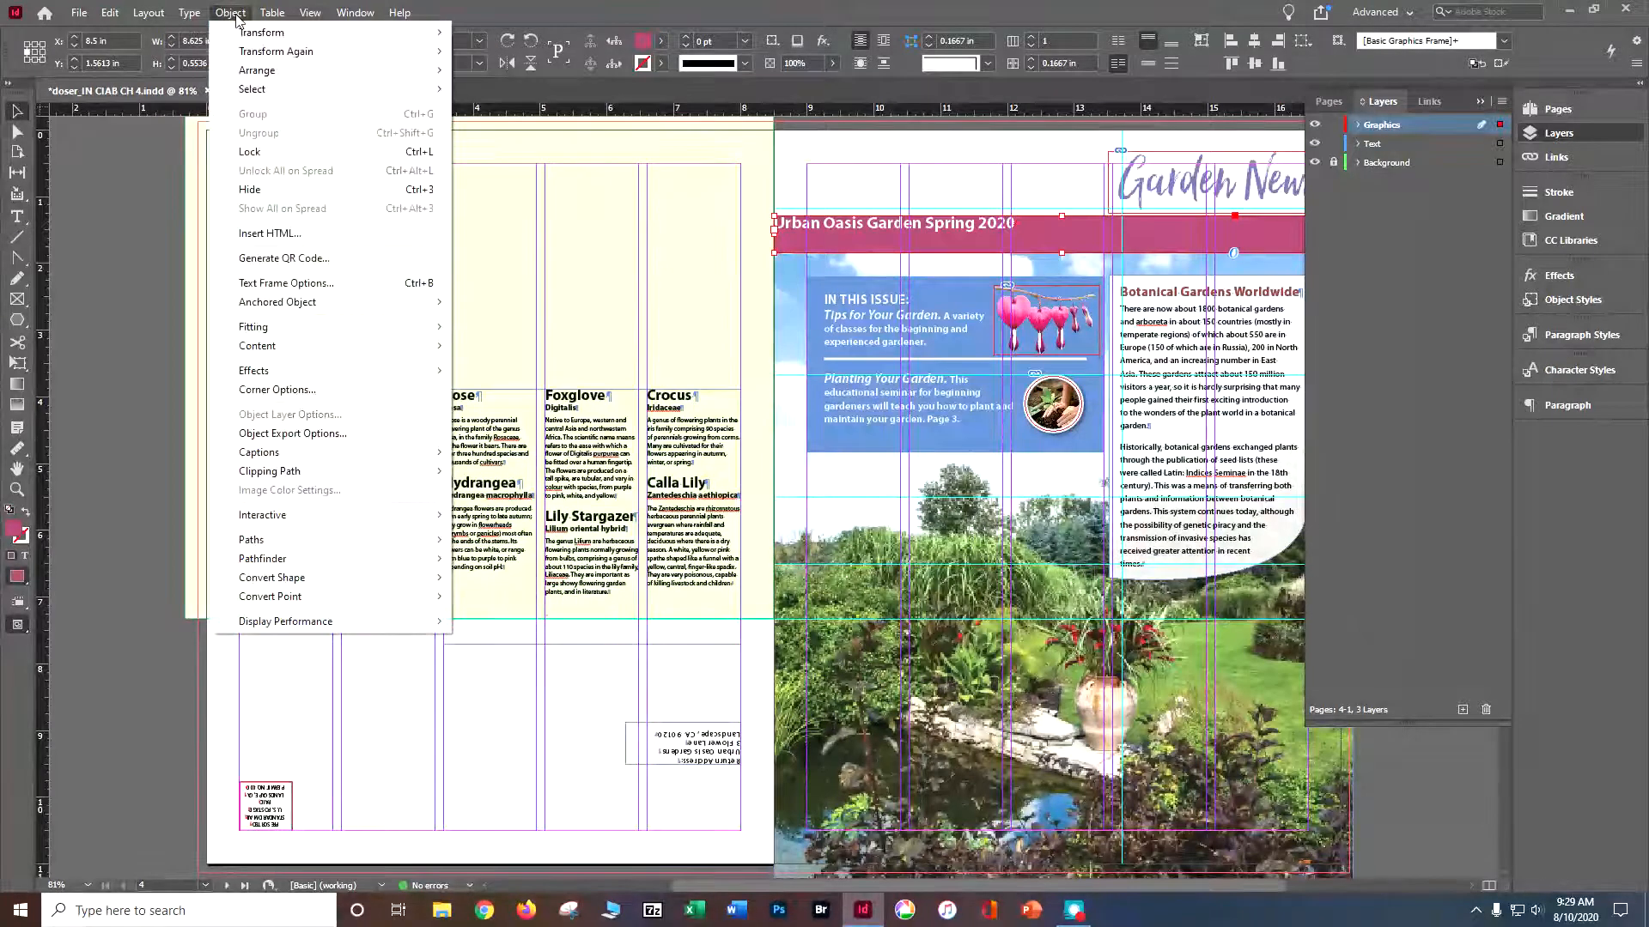
left_click(293, 284)
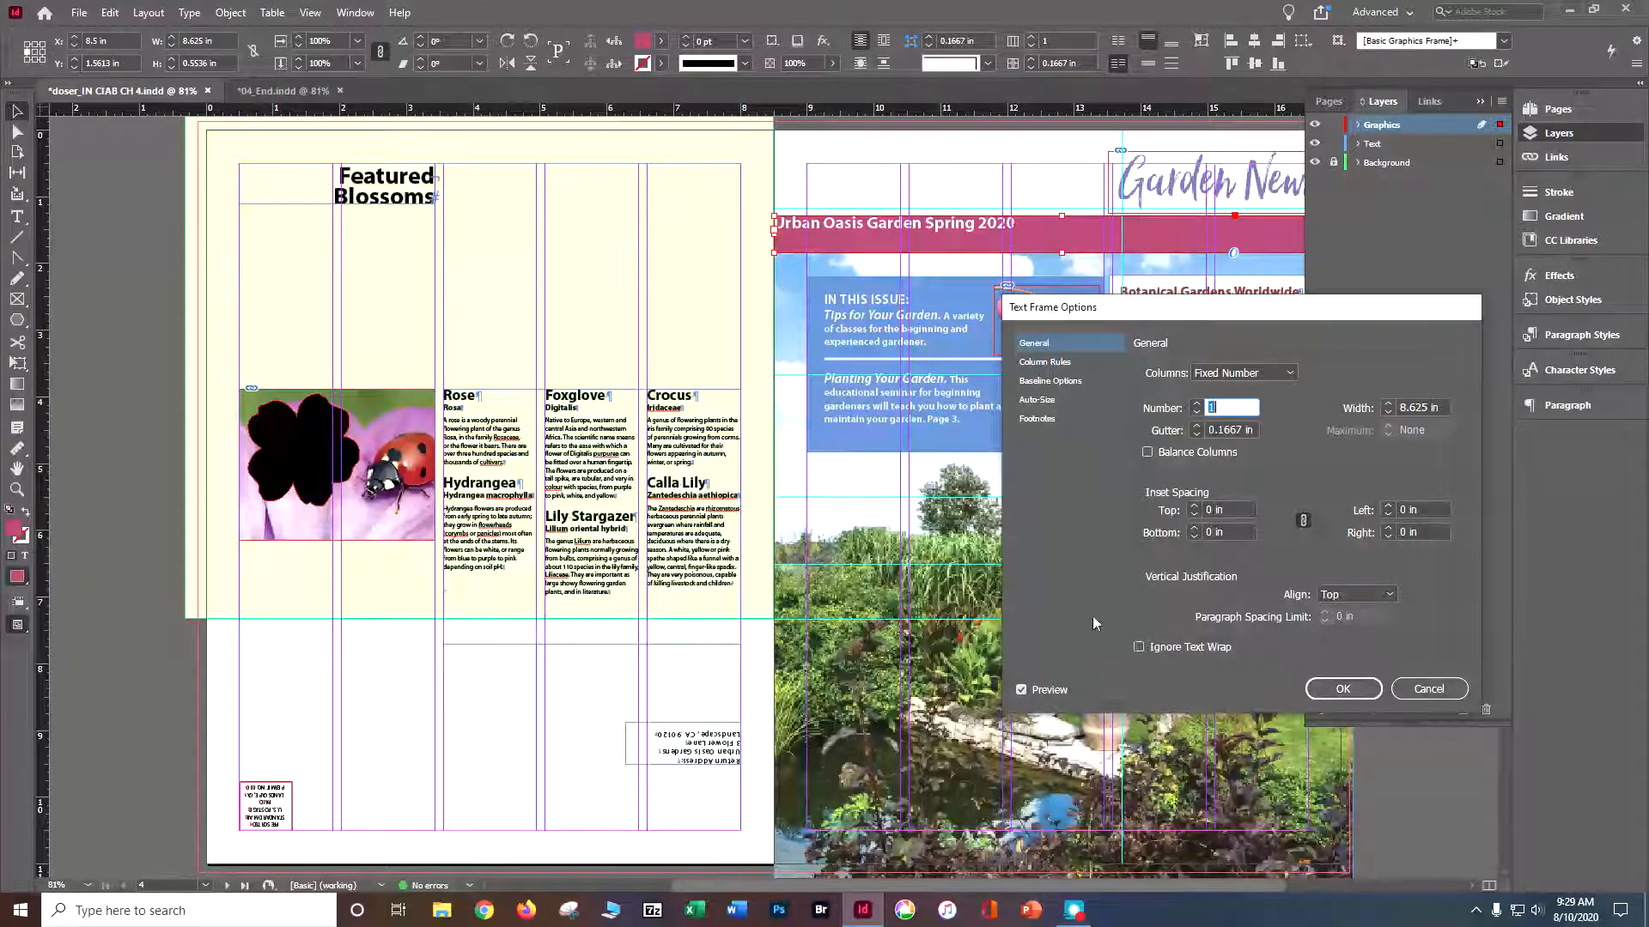
left_click(1303, 521)
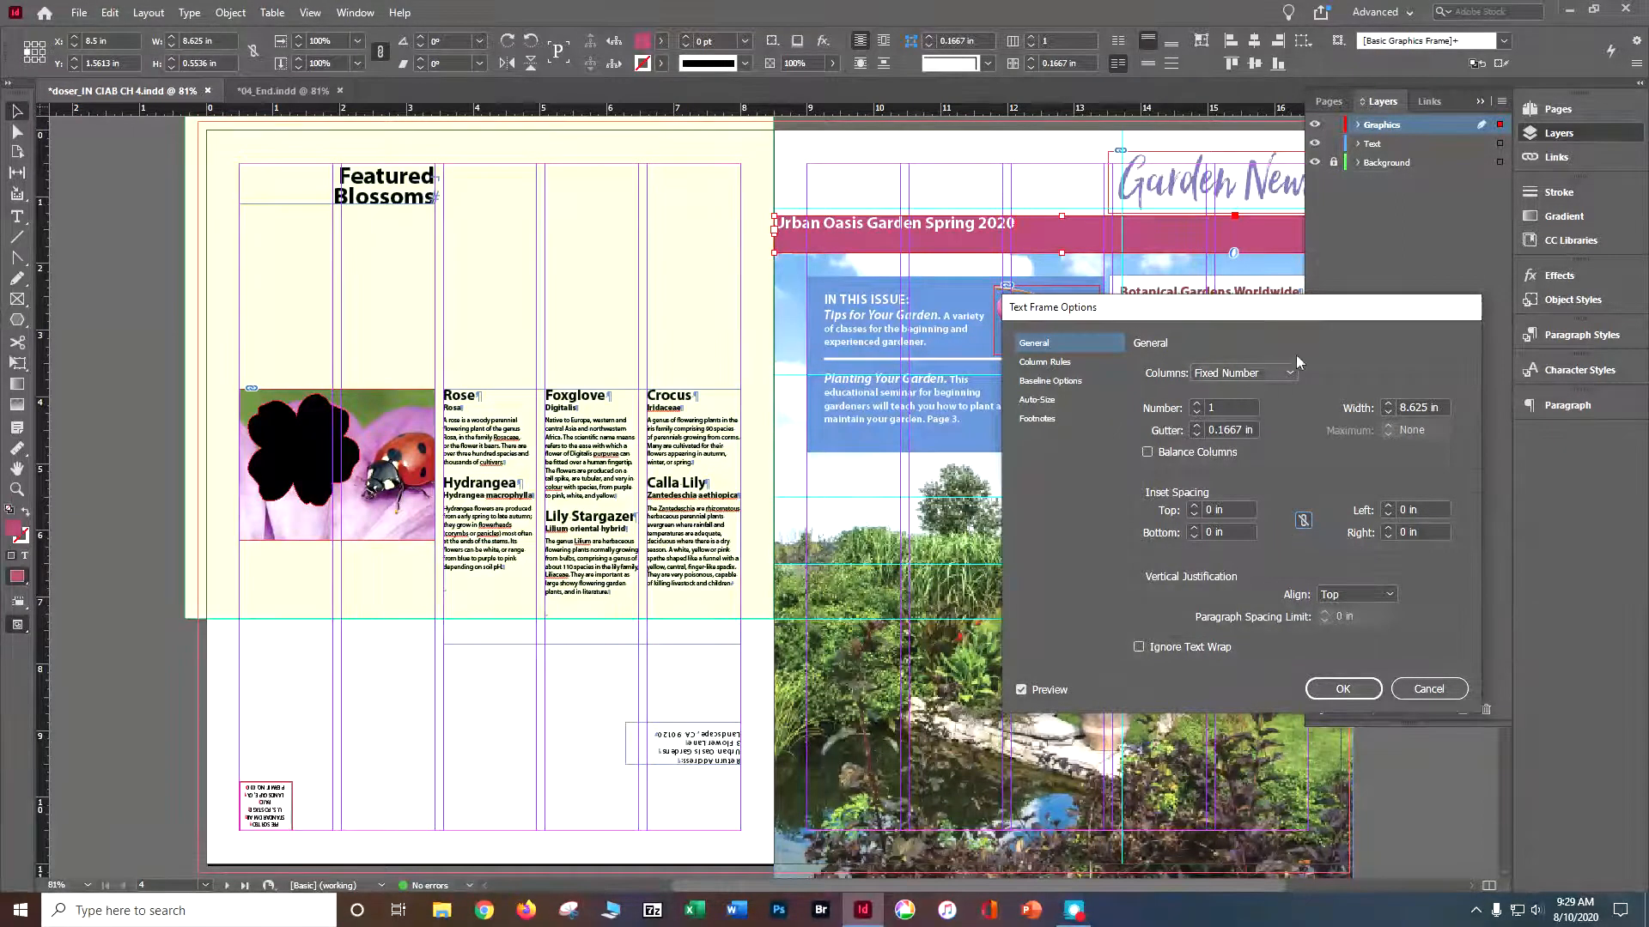
left_click(1408, 509)
type("2")
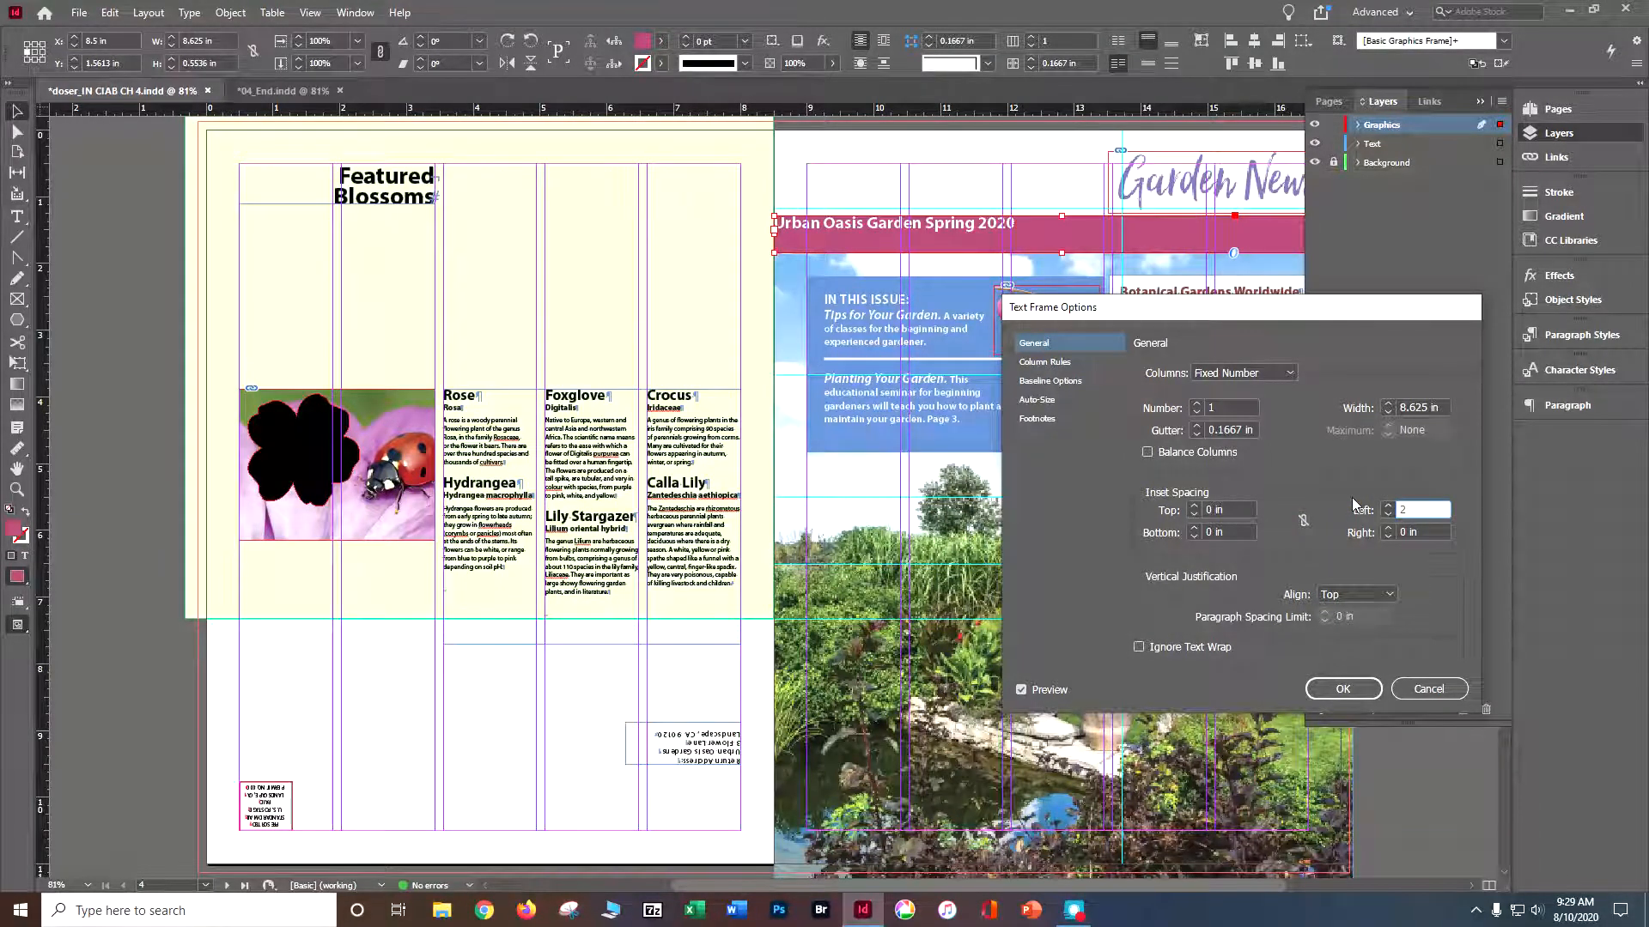
key("Tab")
left_click(1329, 536)
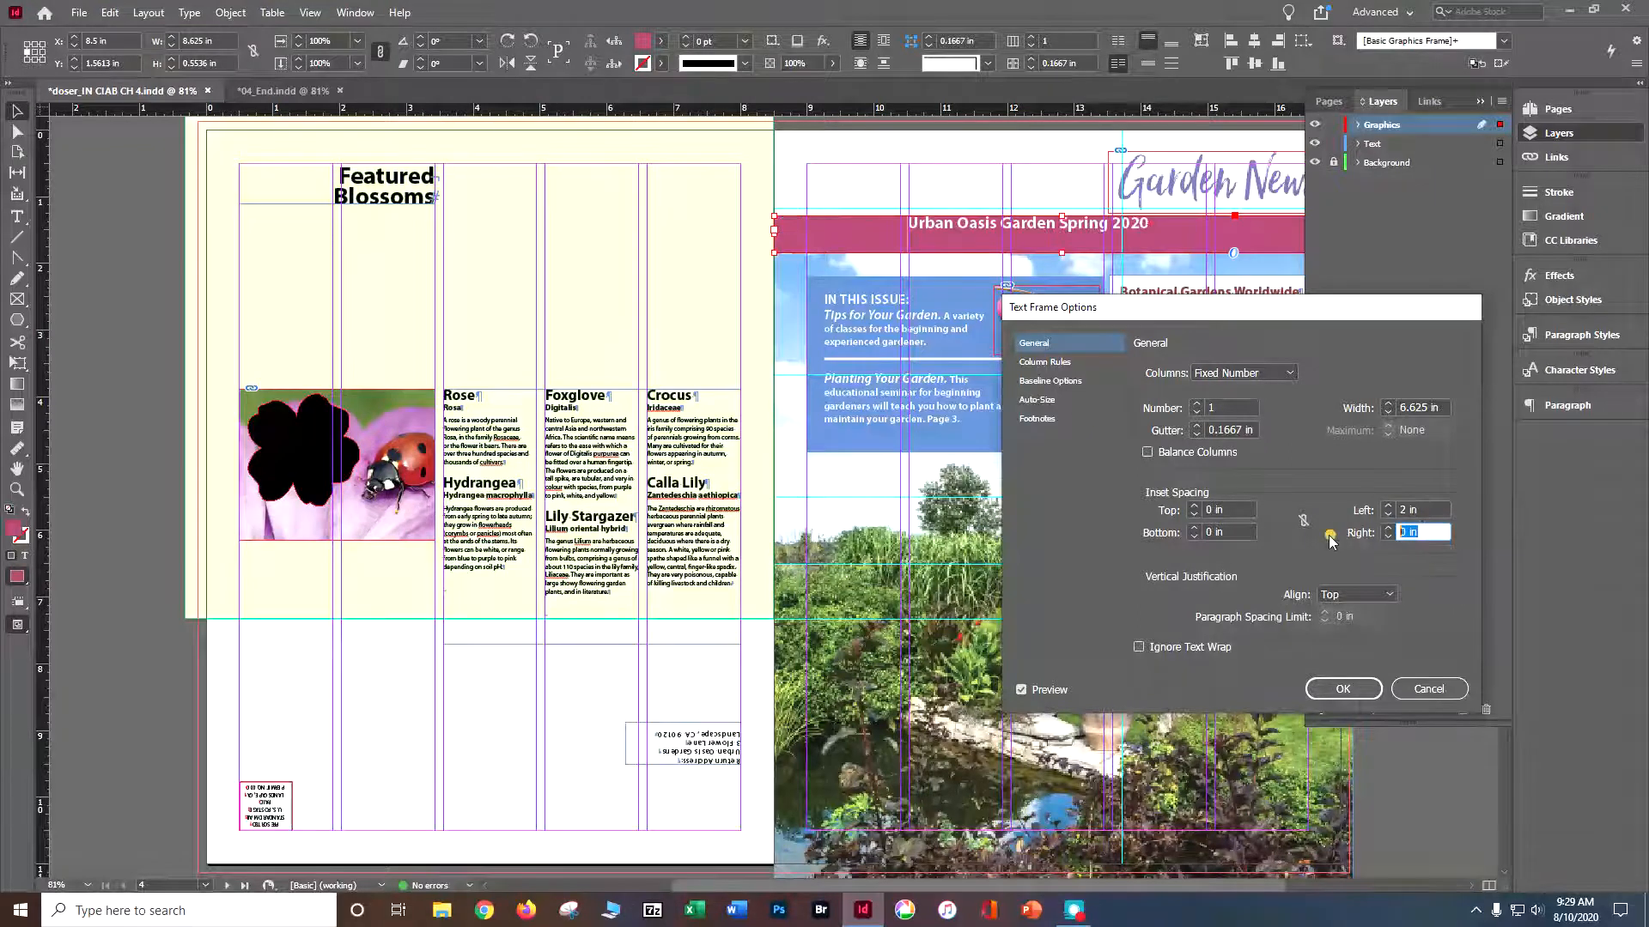
type(".625")
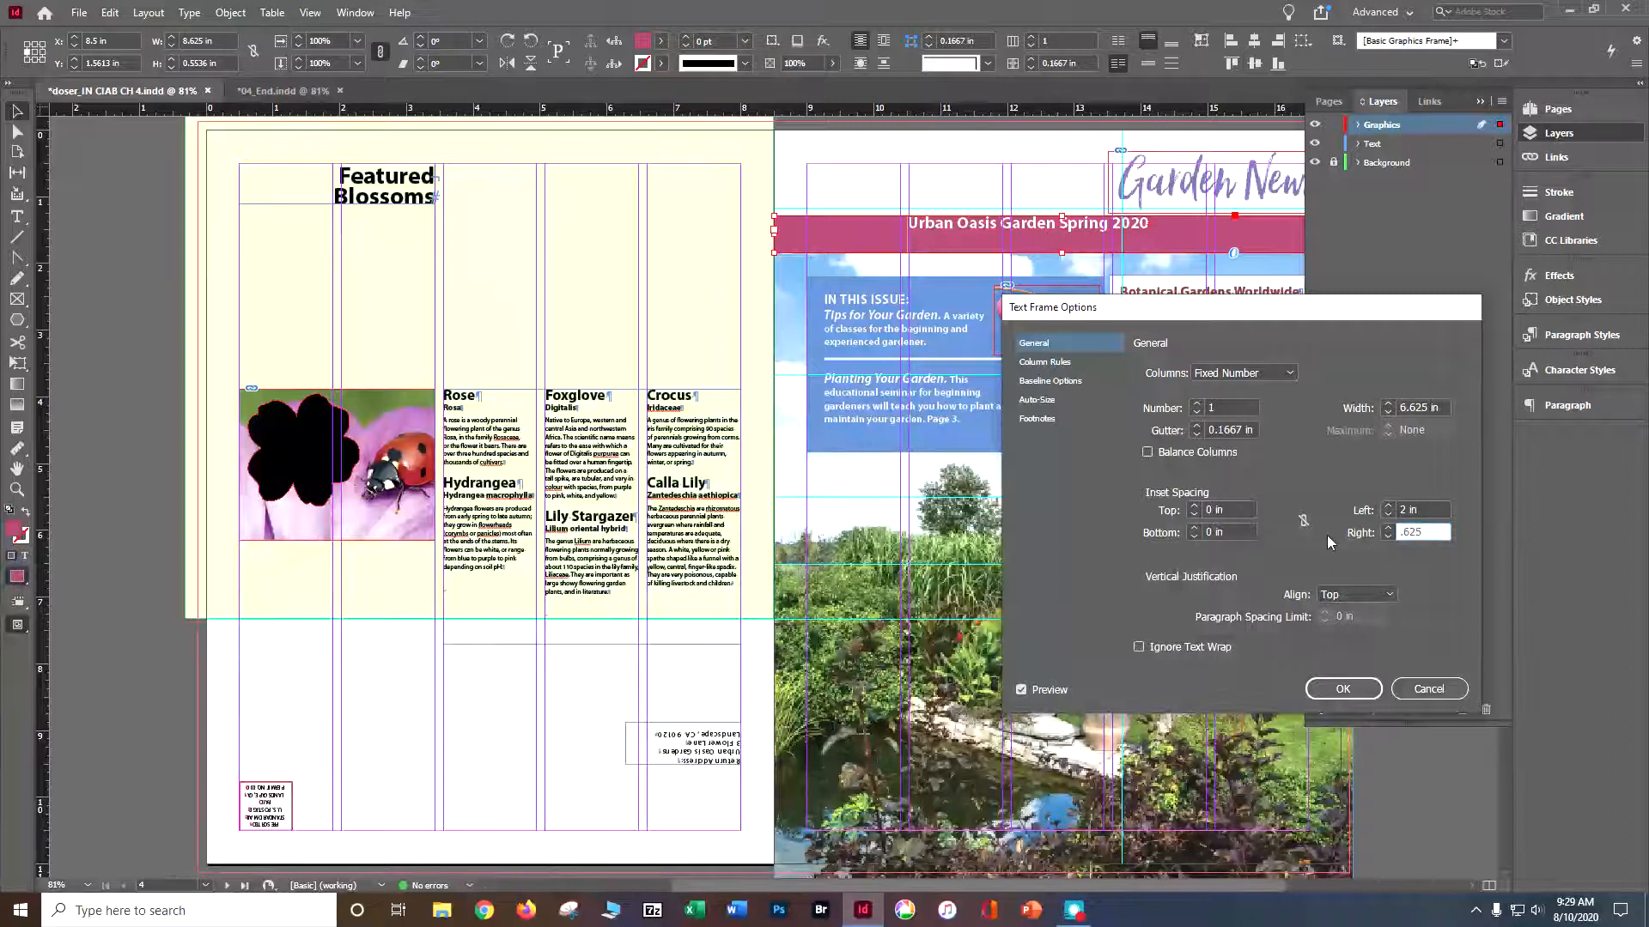
key("Tab")
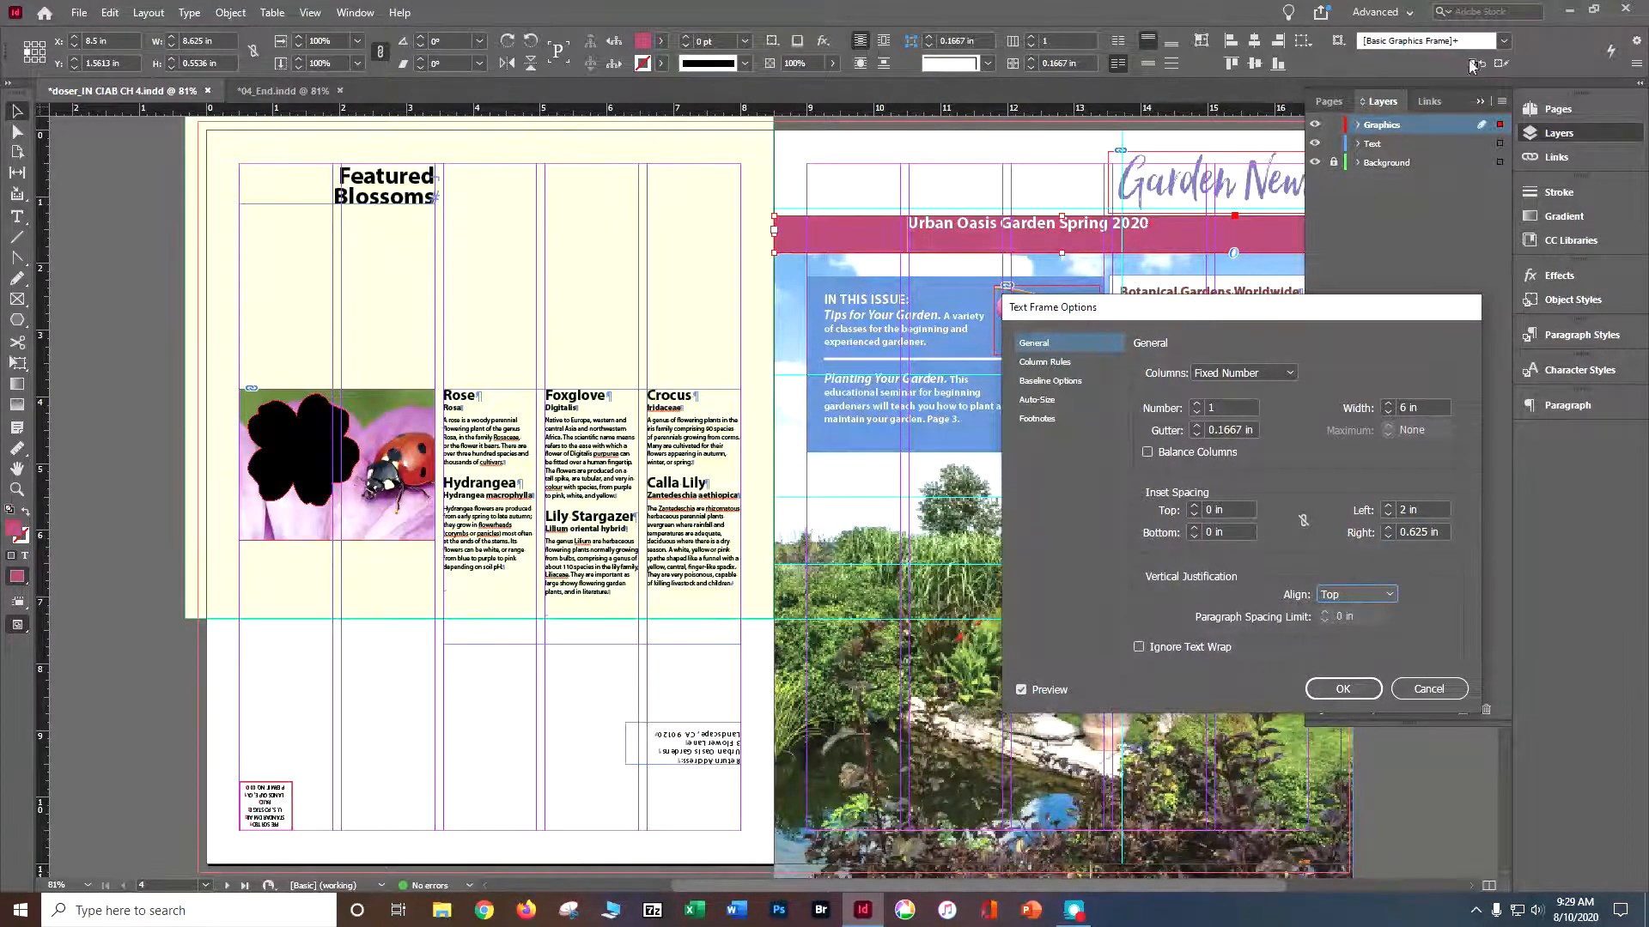
left_click(1416, 688)
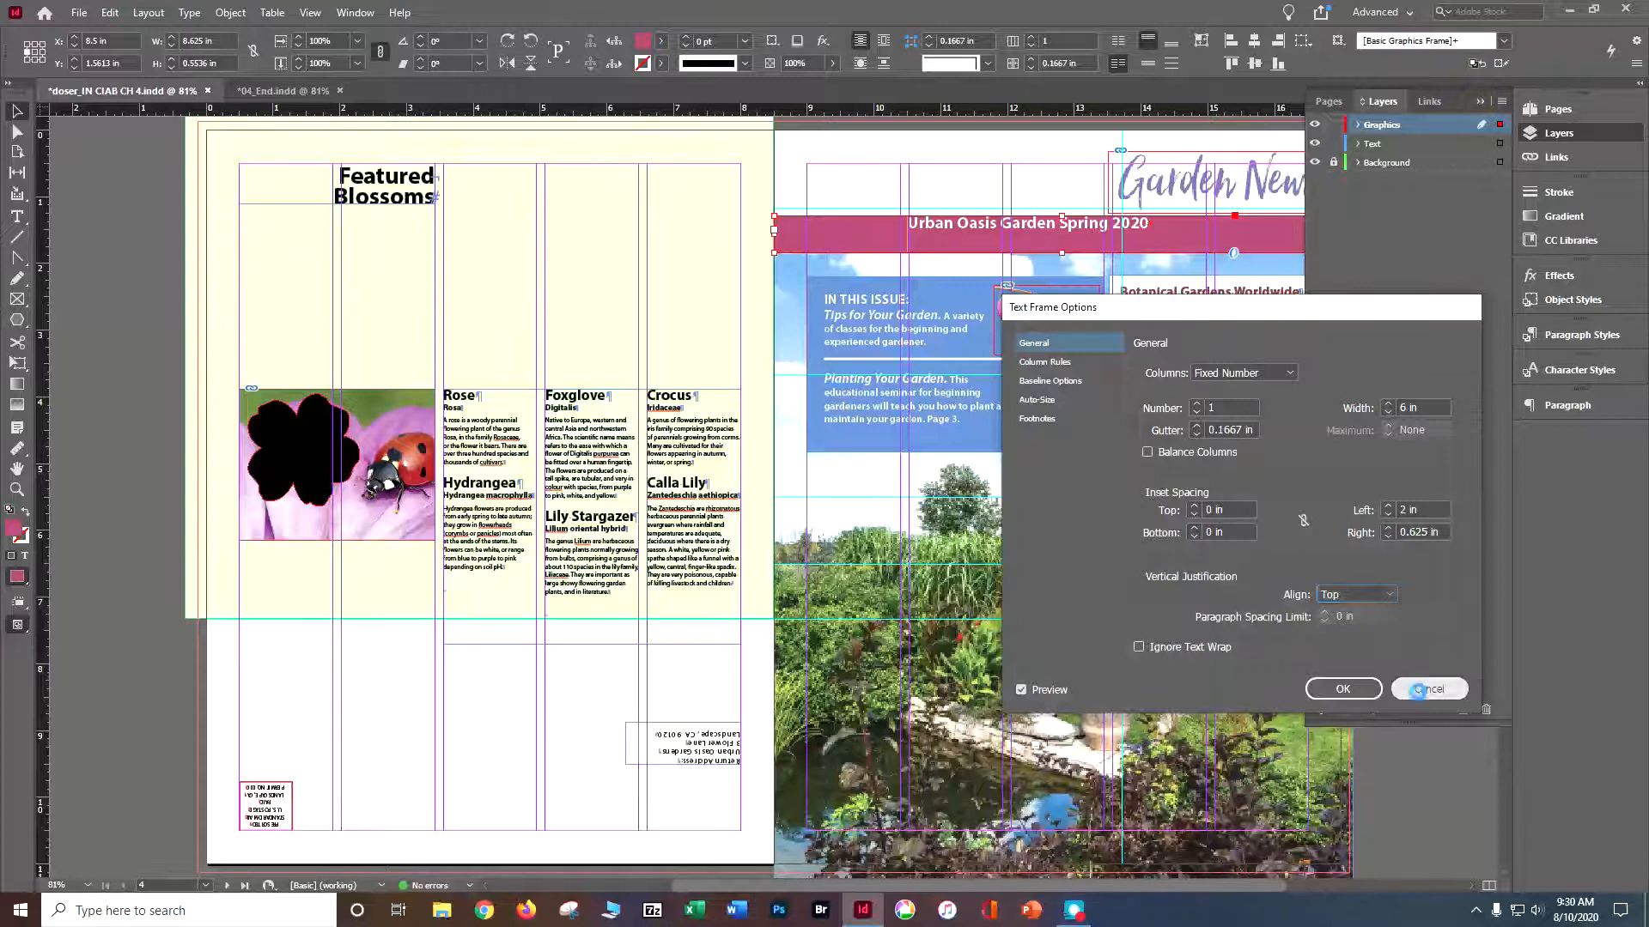
- Set the banner frame's vertical justification to Center through Text Frame Options
left_click(1479, 102)
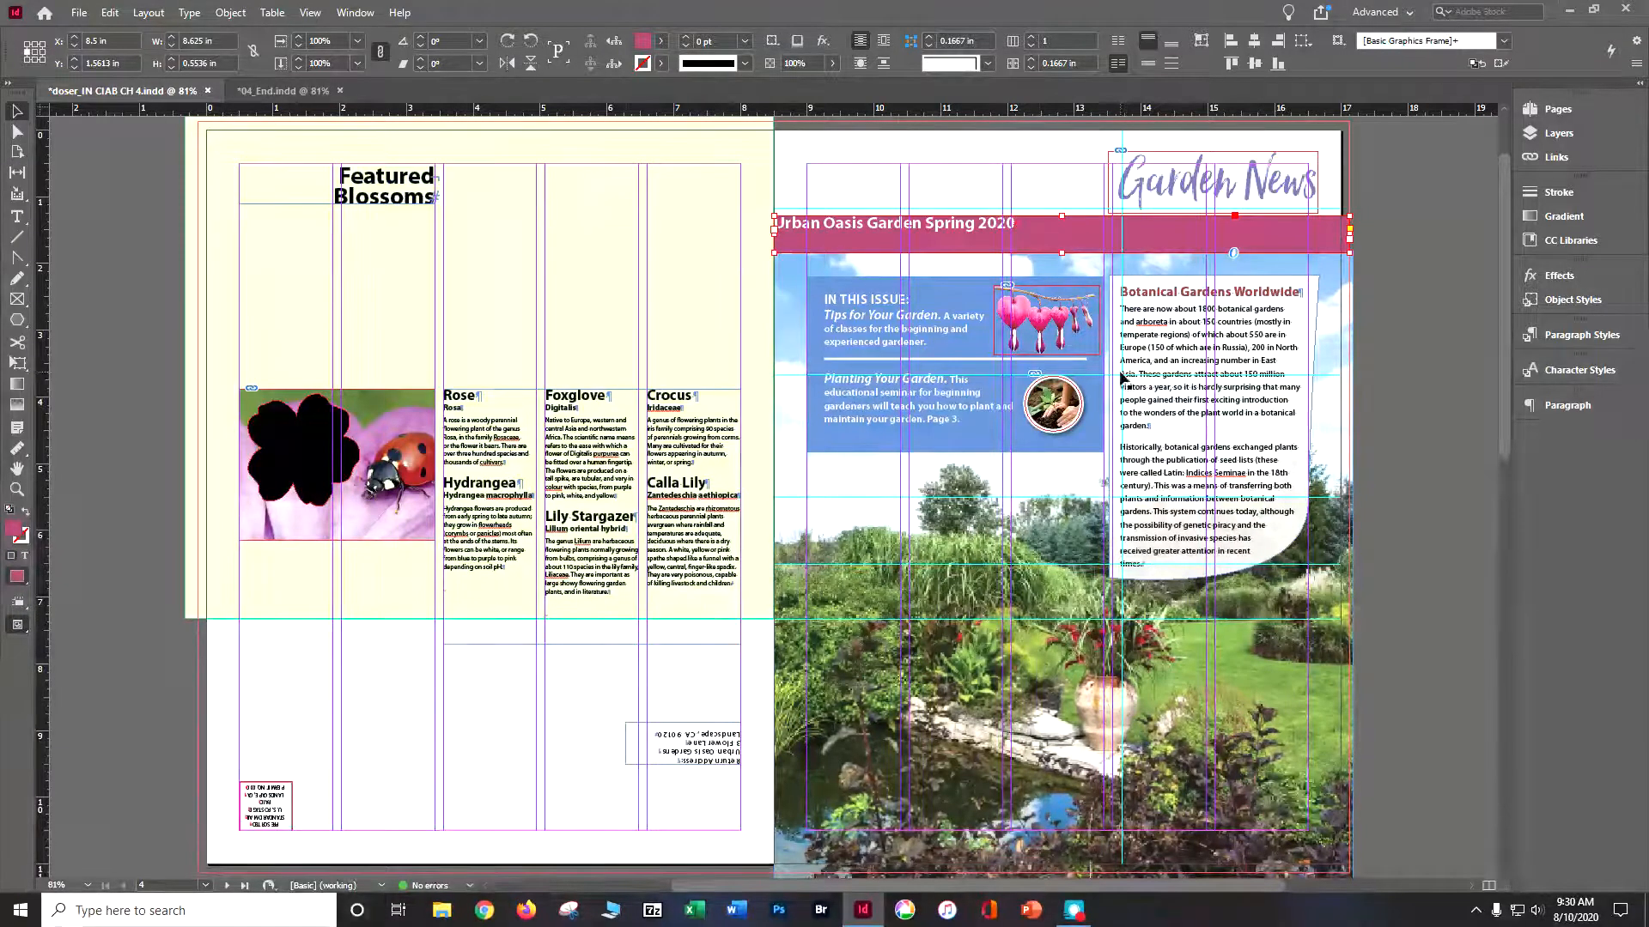
key("ctrl+equal")
key("ctrl+equal")
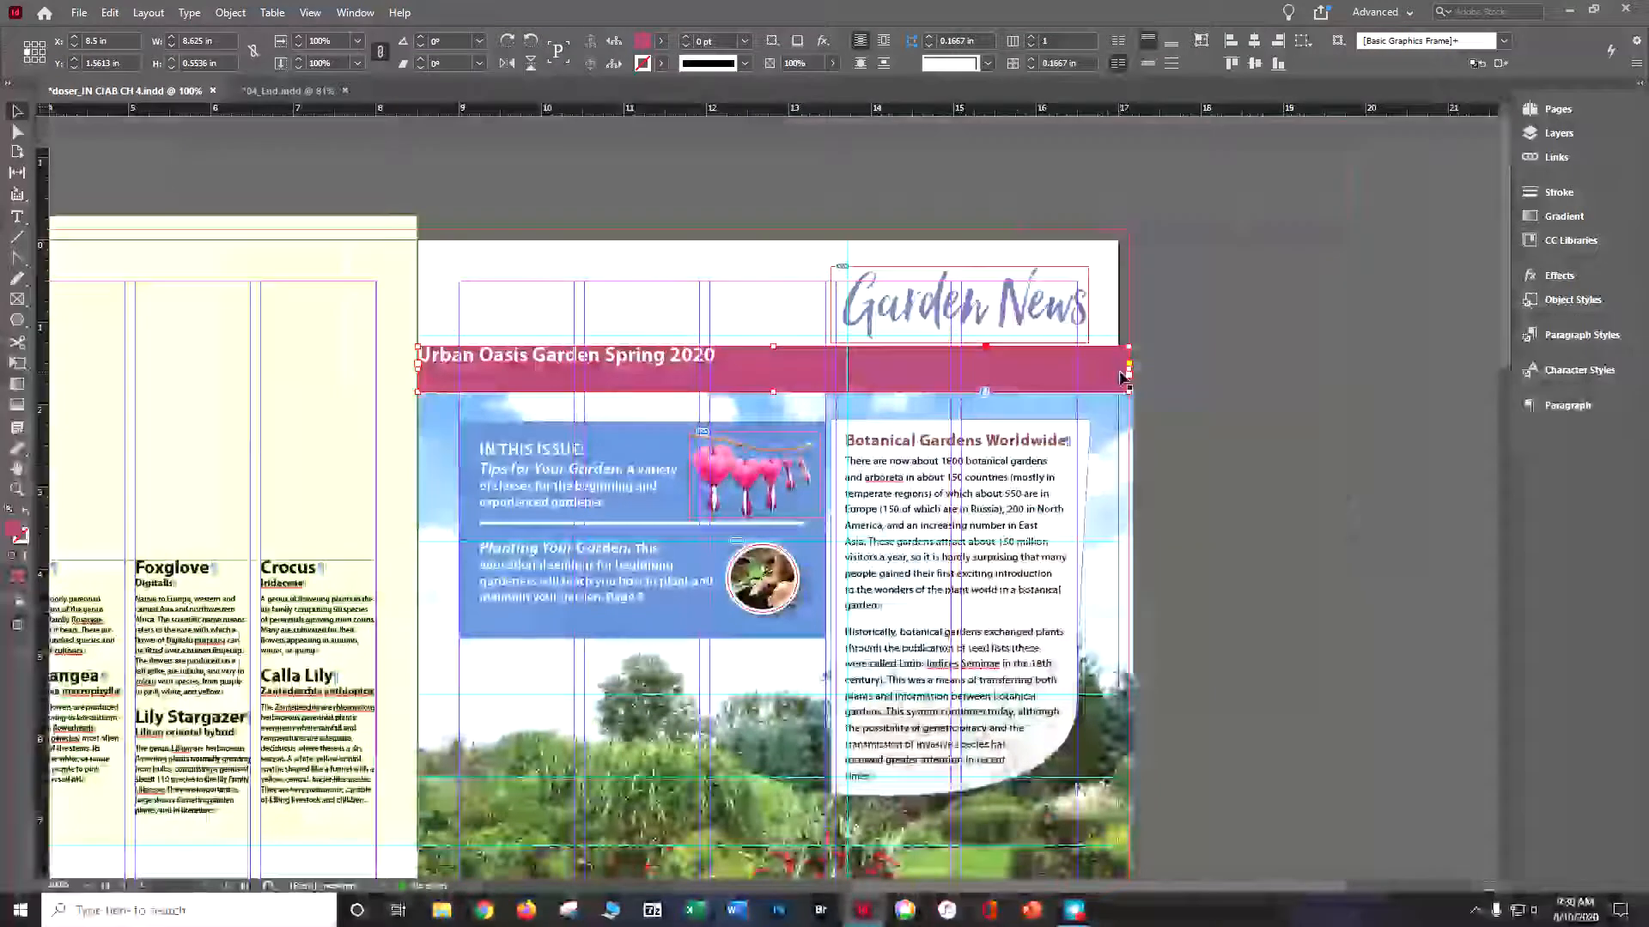
left_click(230, 12)
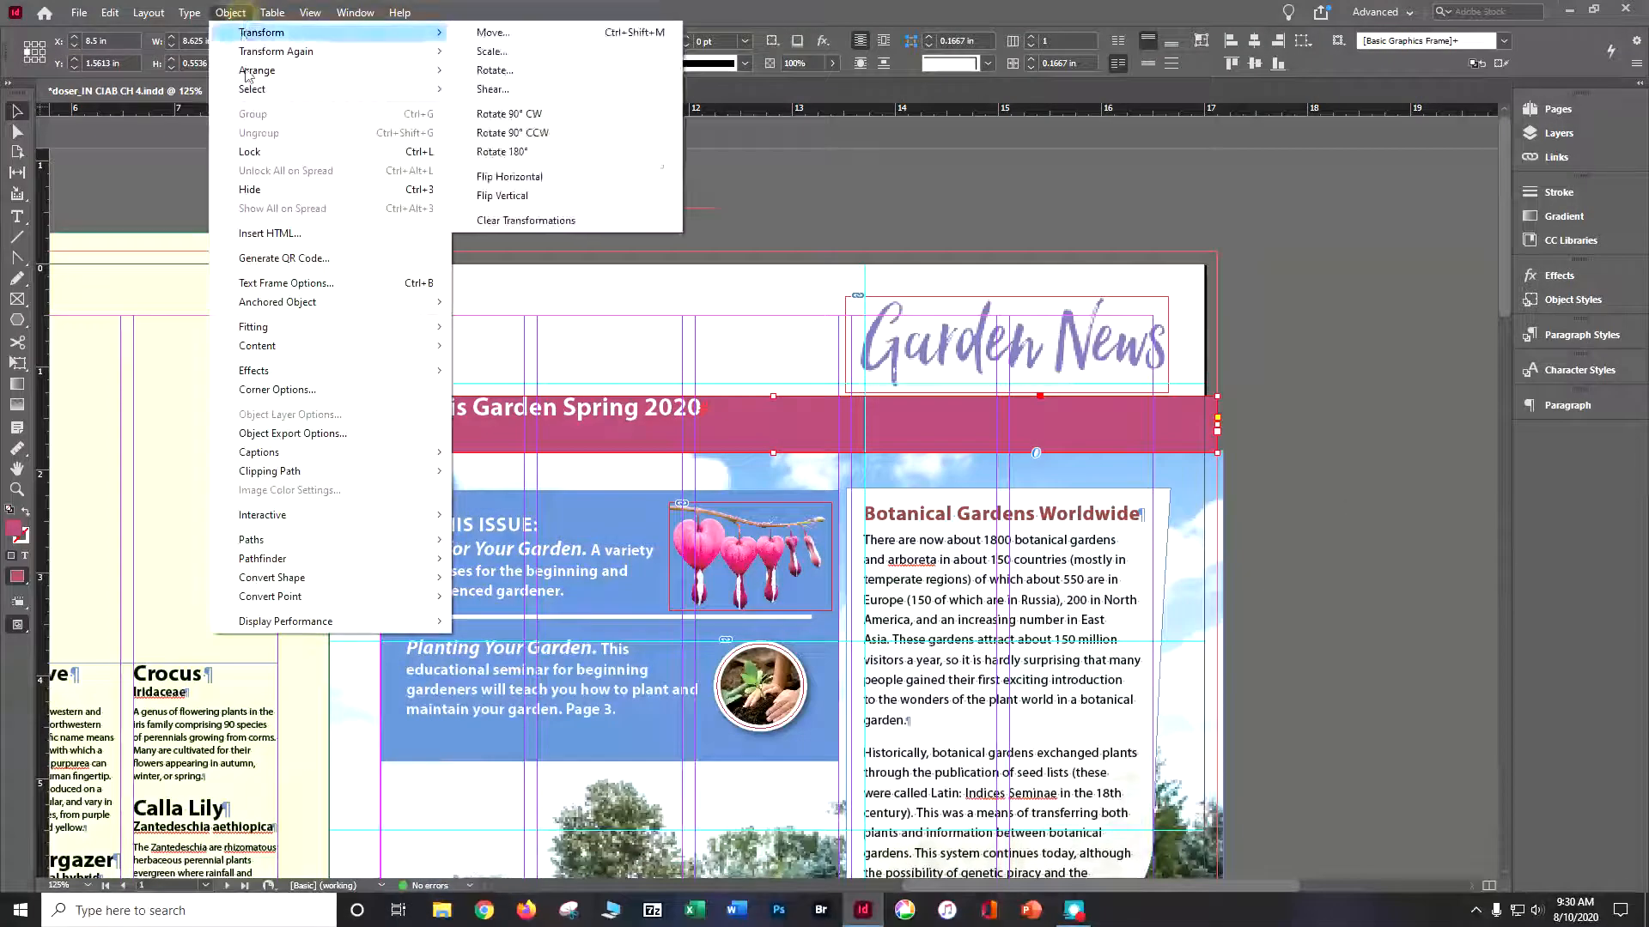
left_click(286, 284)
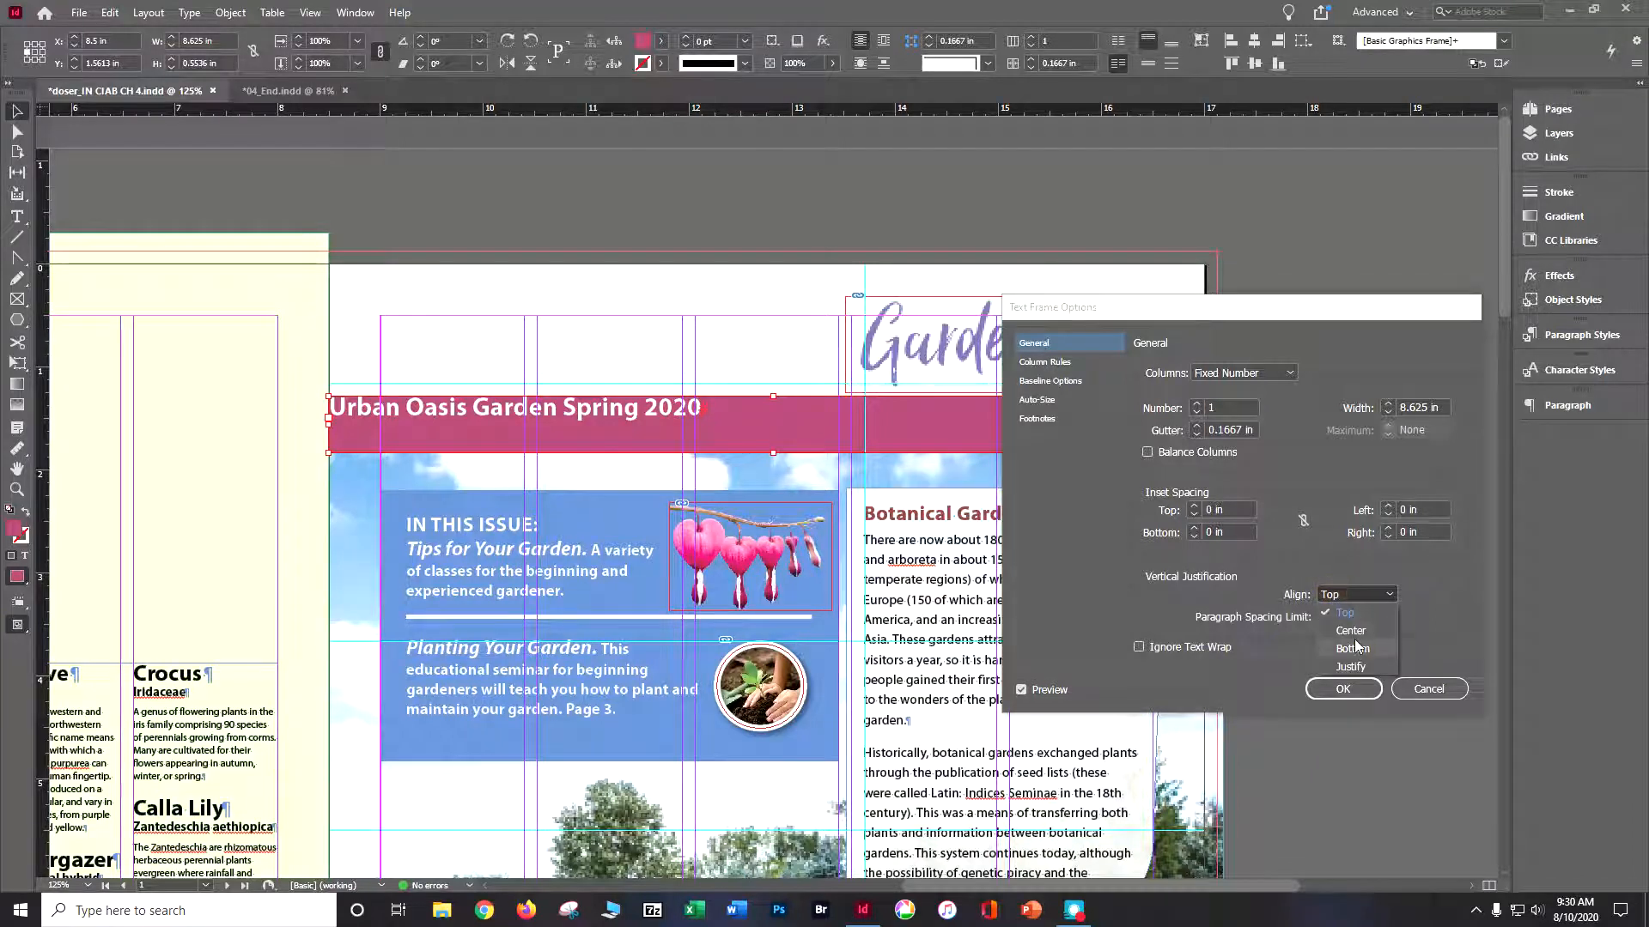
left_click(1351, 632)
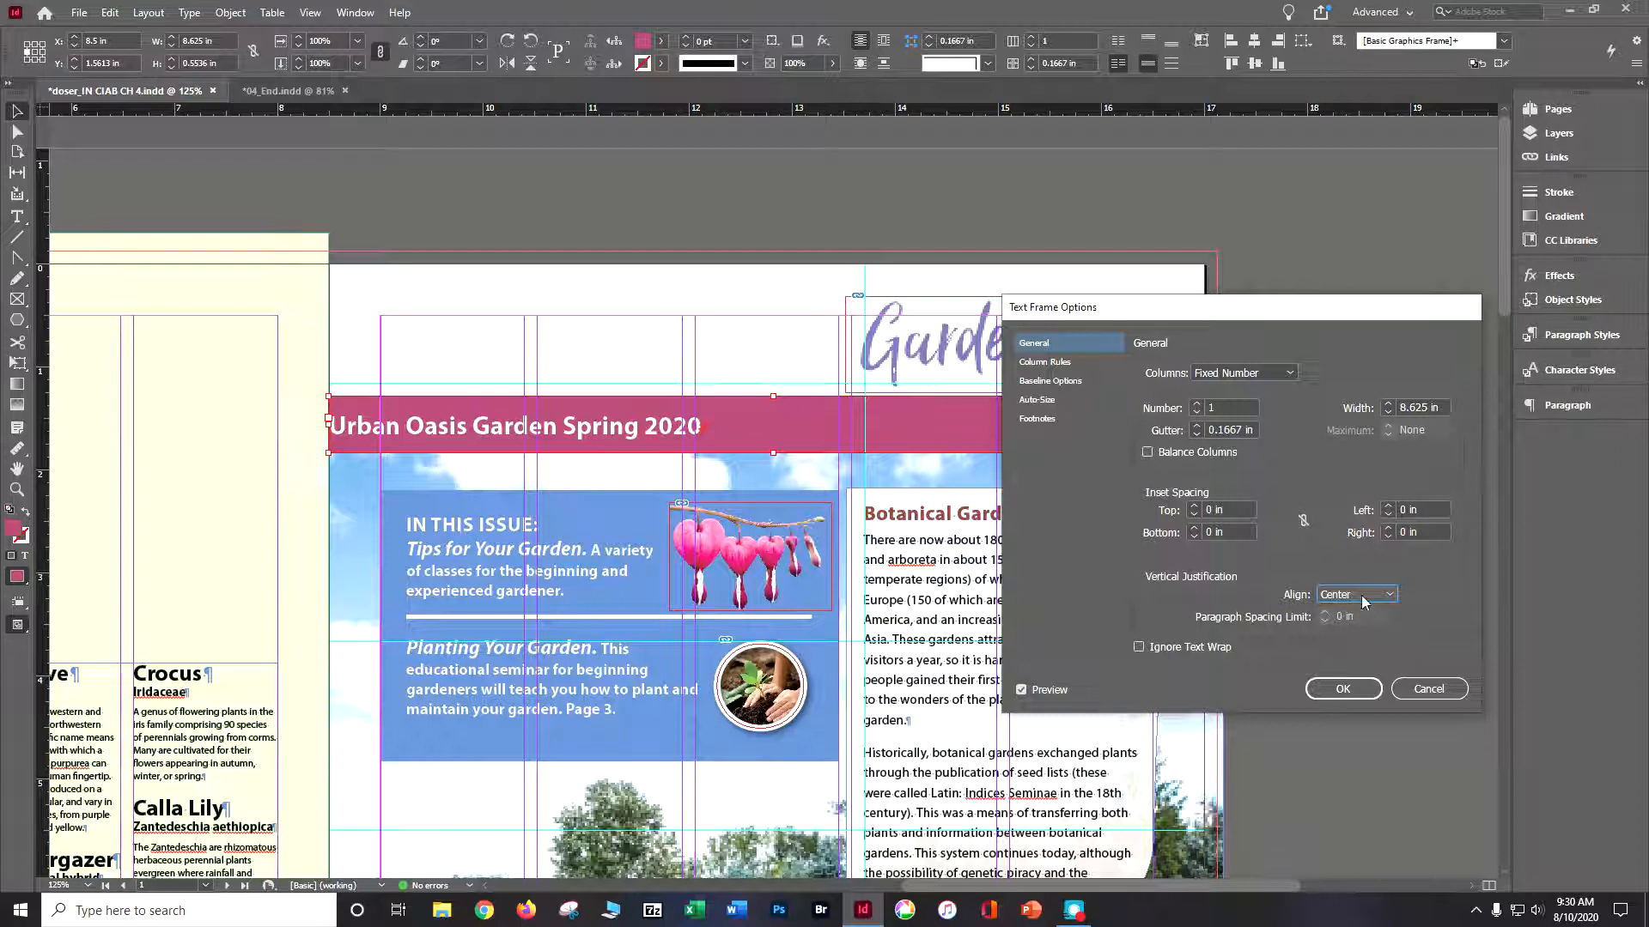
- Try a 2 in top inset on the banner text and reset it to 0 in
triple_click(1237, 510)
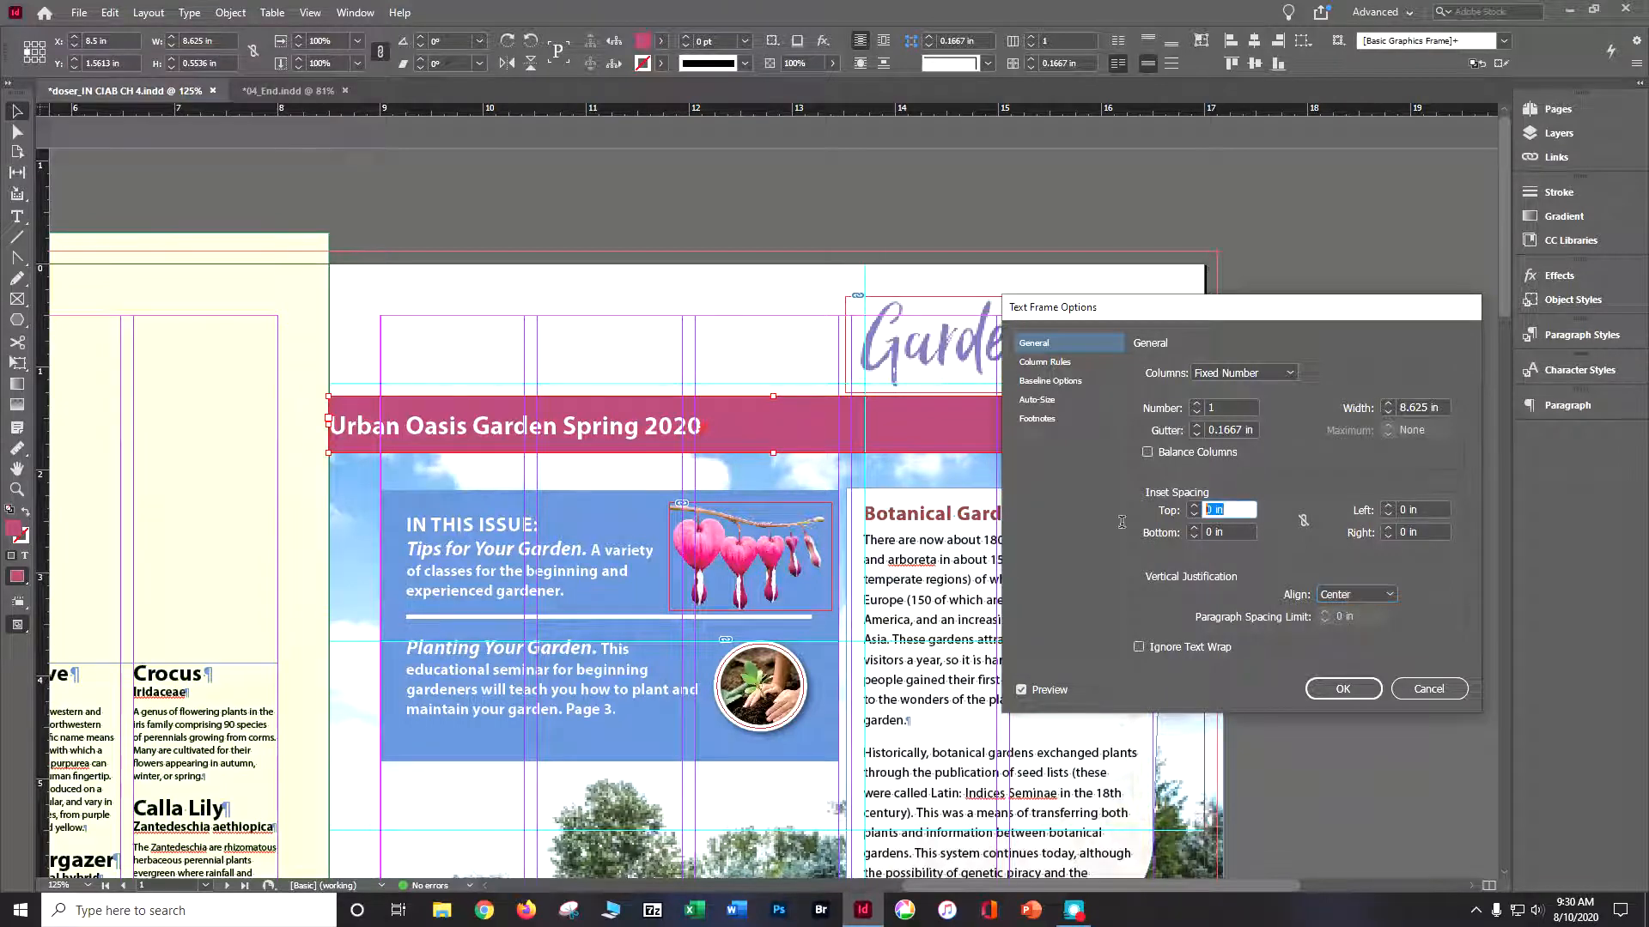
type("2")
triple_click(1414, 533)
key("BackSpace")
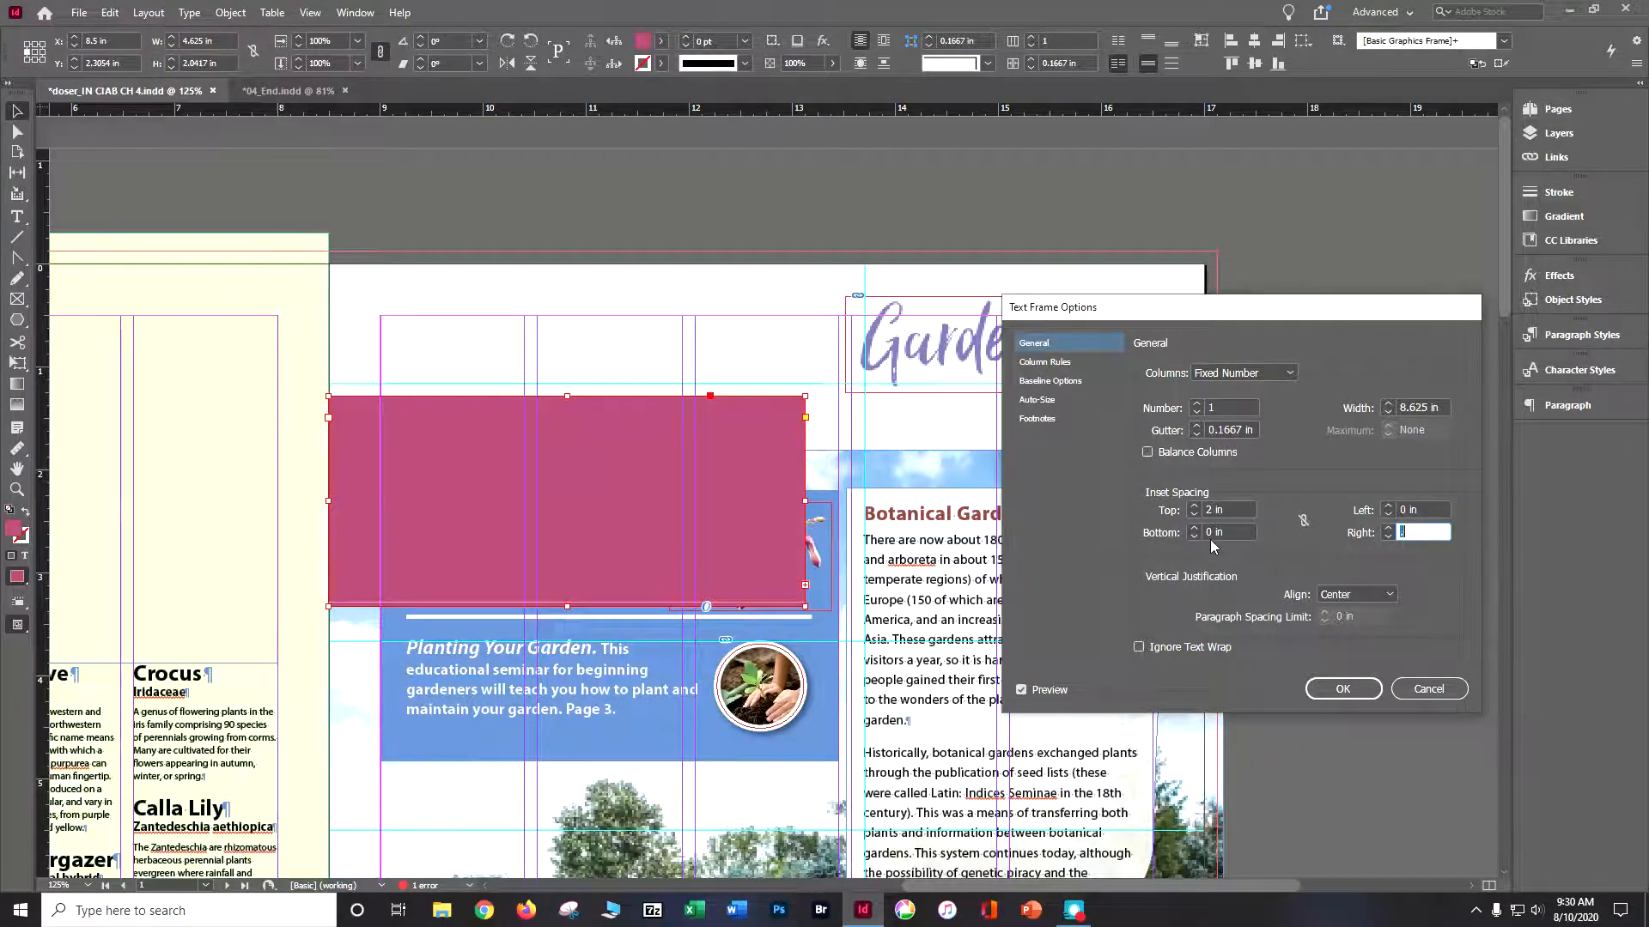
triple_click(1228, 510)
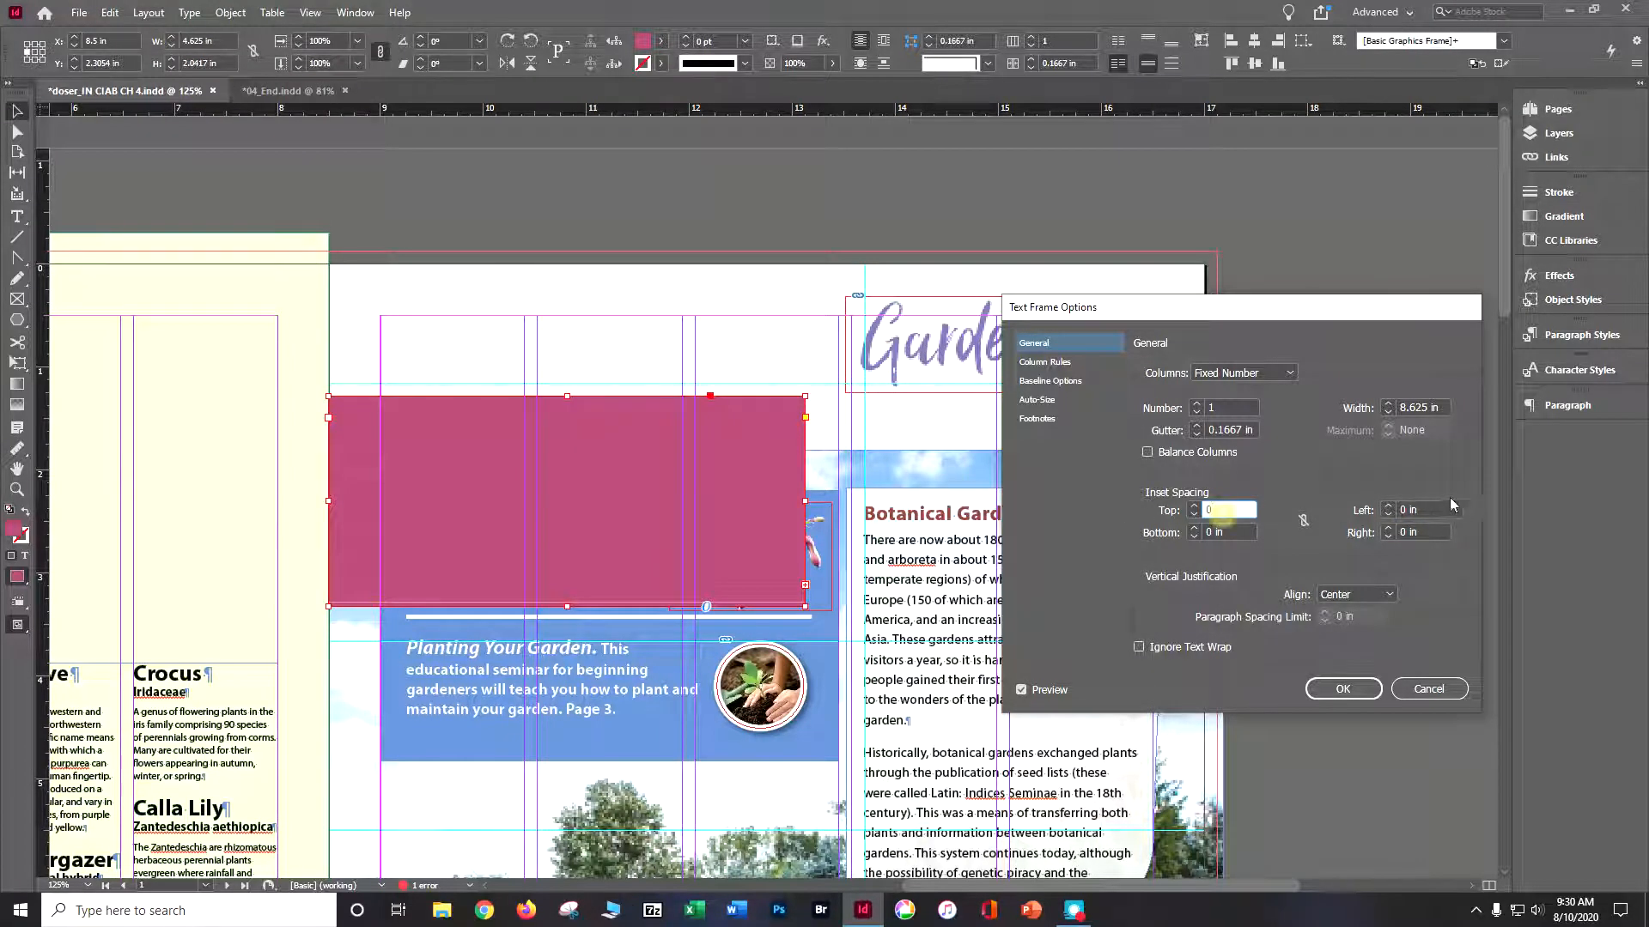
- Set the banner text's left inset to 2 in and right inset to 0.625 in, and resize the frame to about 8.625 by 0.52 in
triple_click(1423, 509)
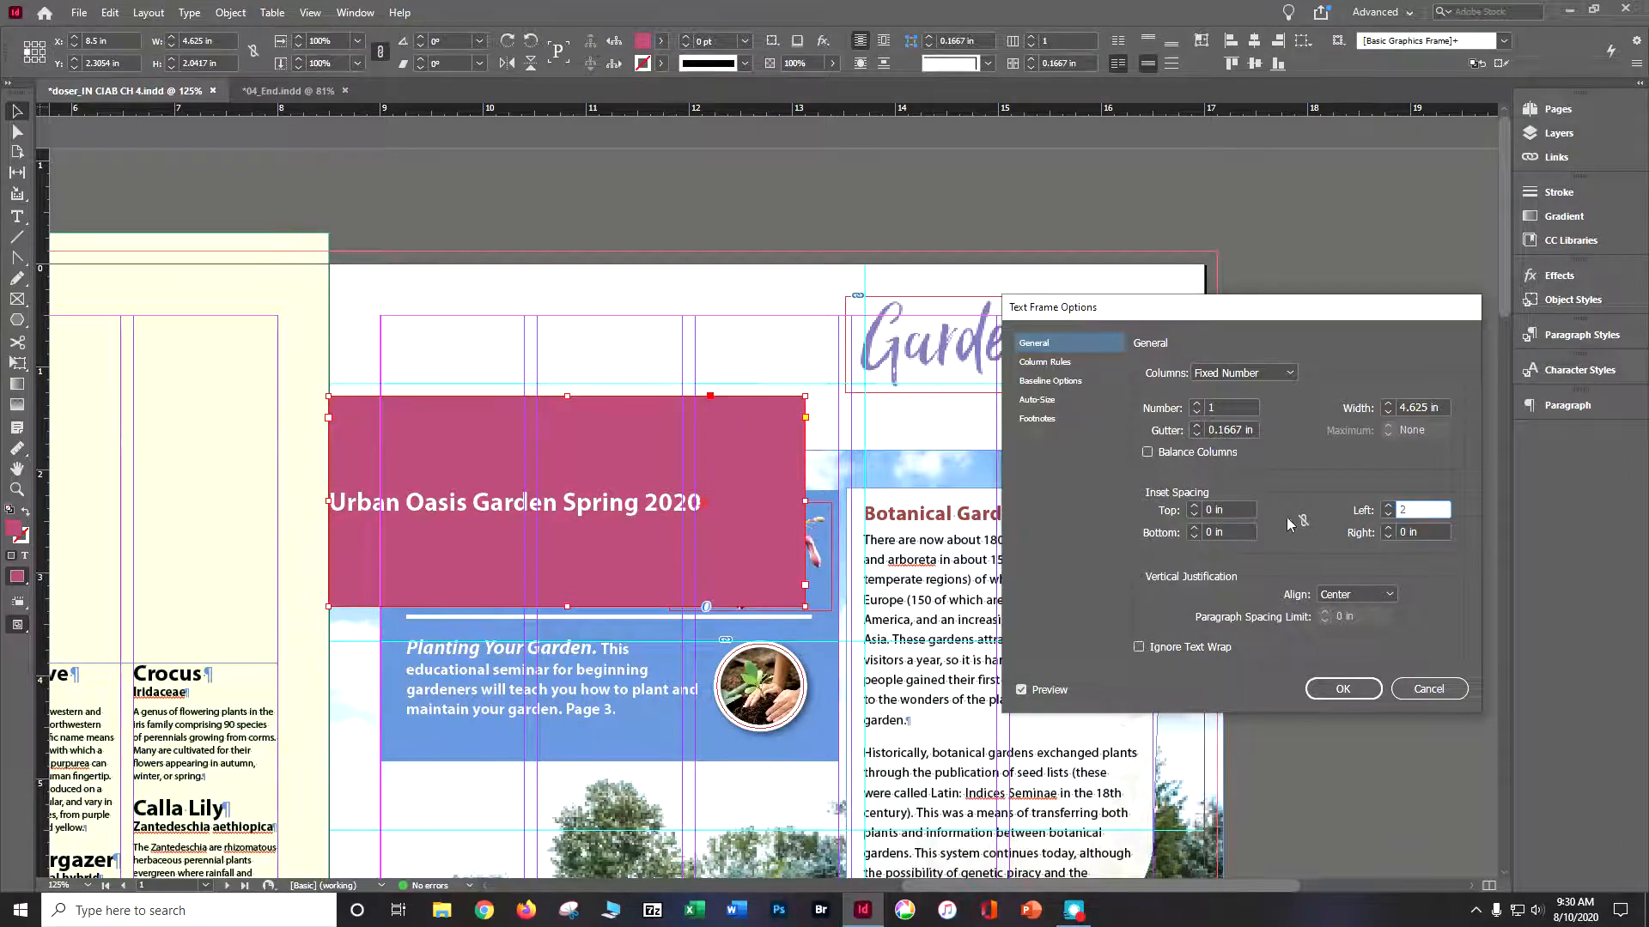
key("Tab")
type(".0625")
key("BackSpace")
key("BackSpace")
key("BackSpace")
key("BackSpace")
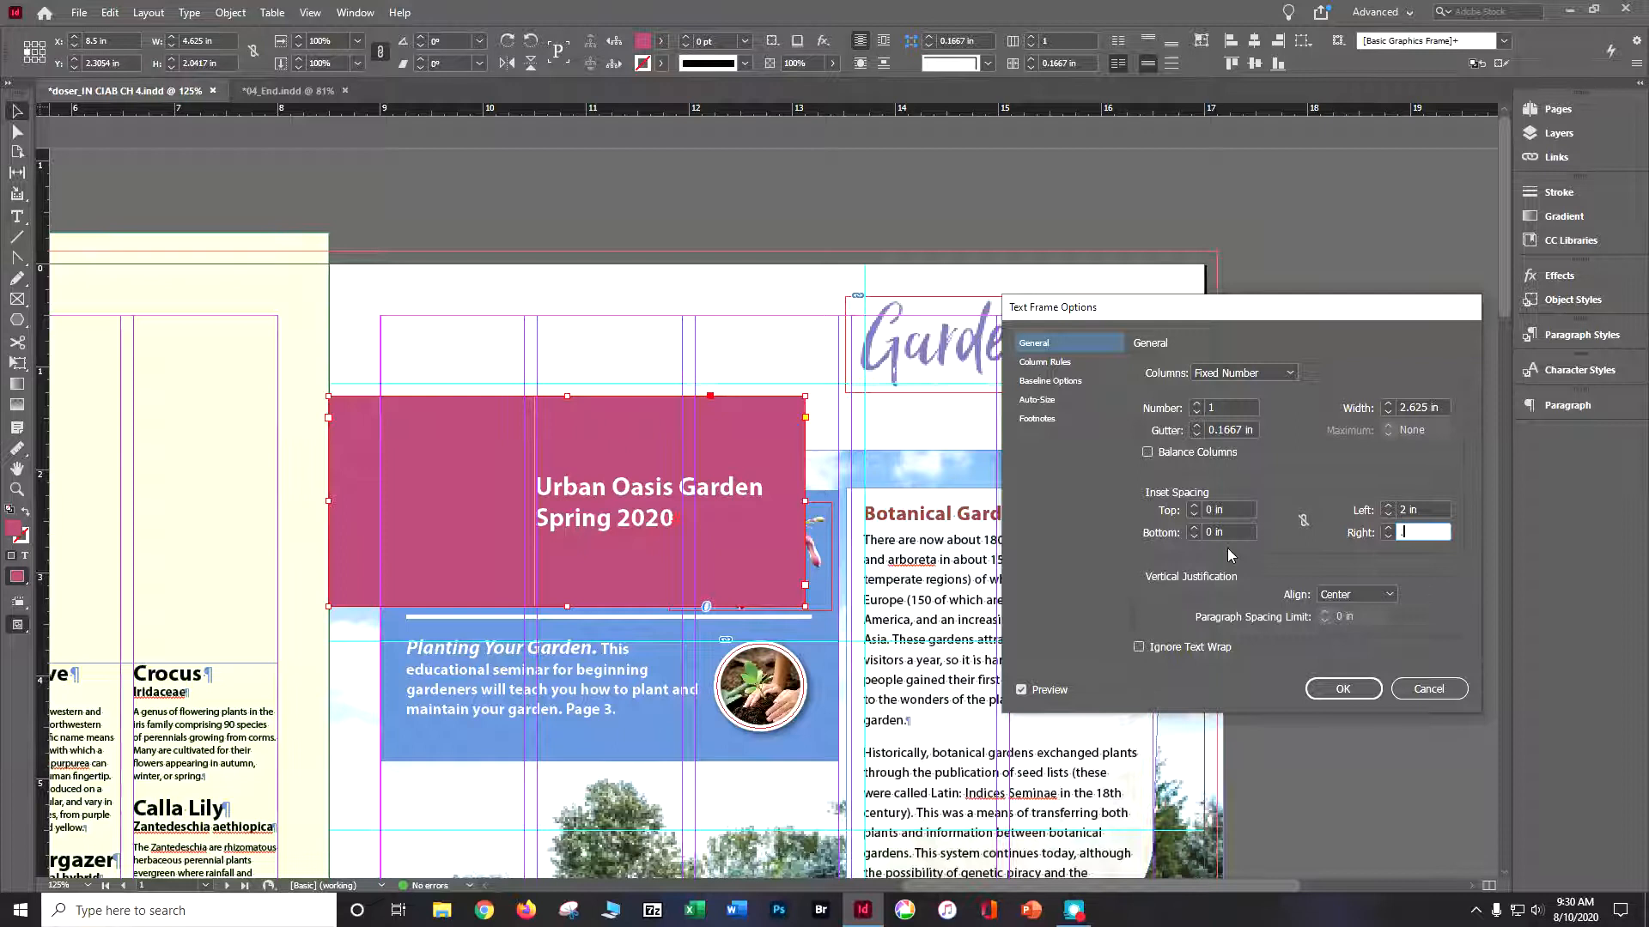
type("75")
key("Return")
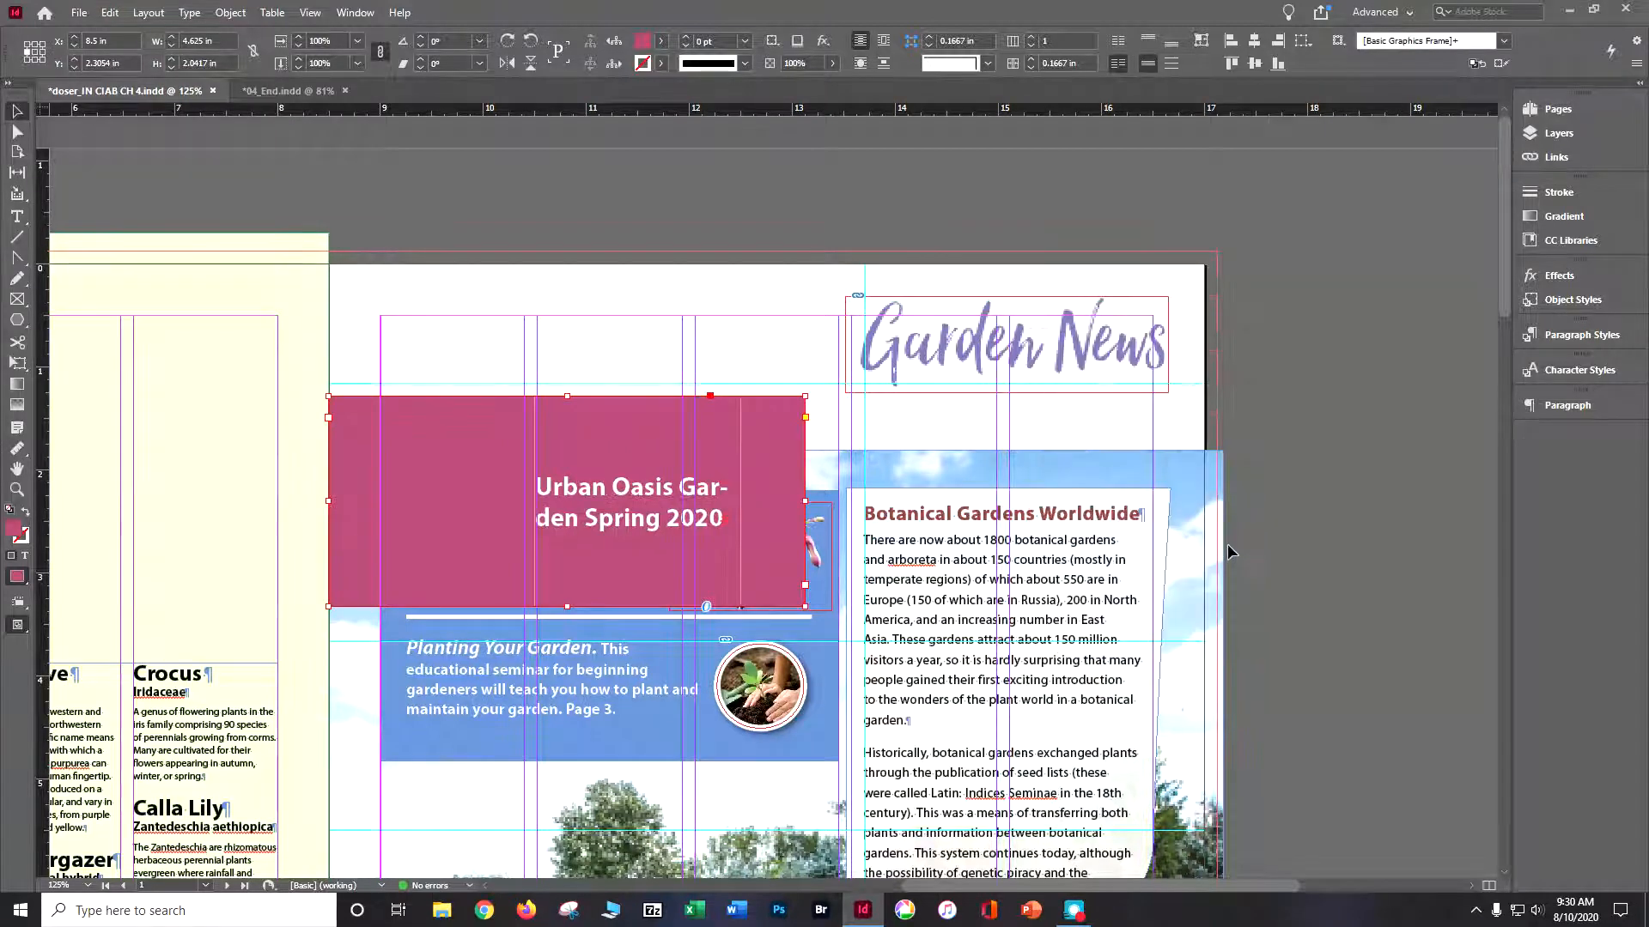
left_click_drag(807, 504, 1218, 486)
left_click_drag(772, 606, 824, 456)
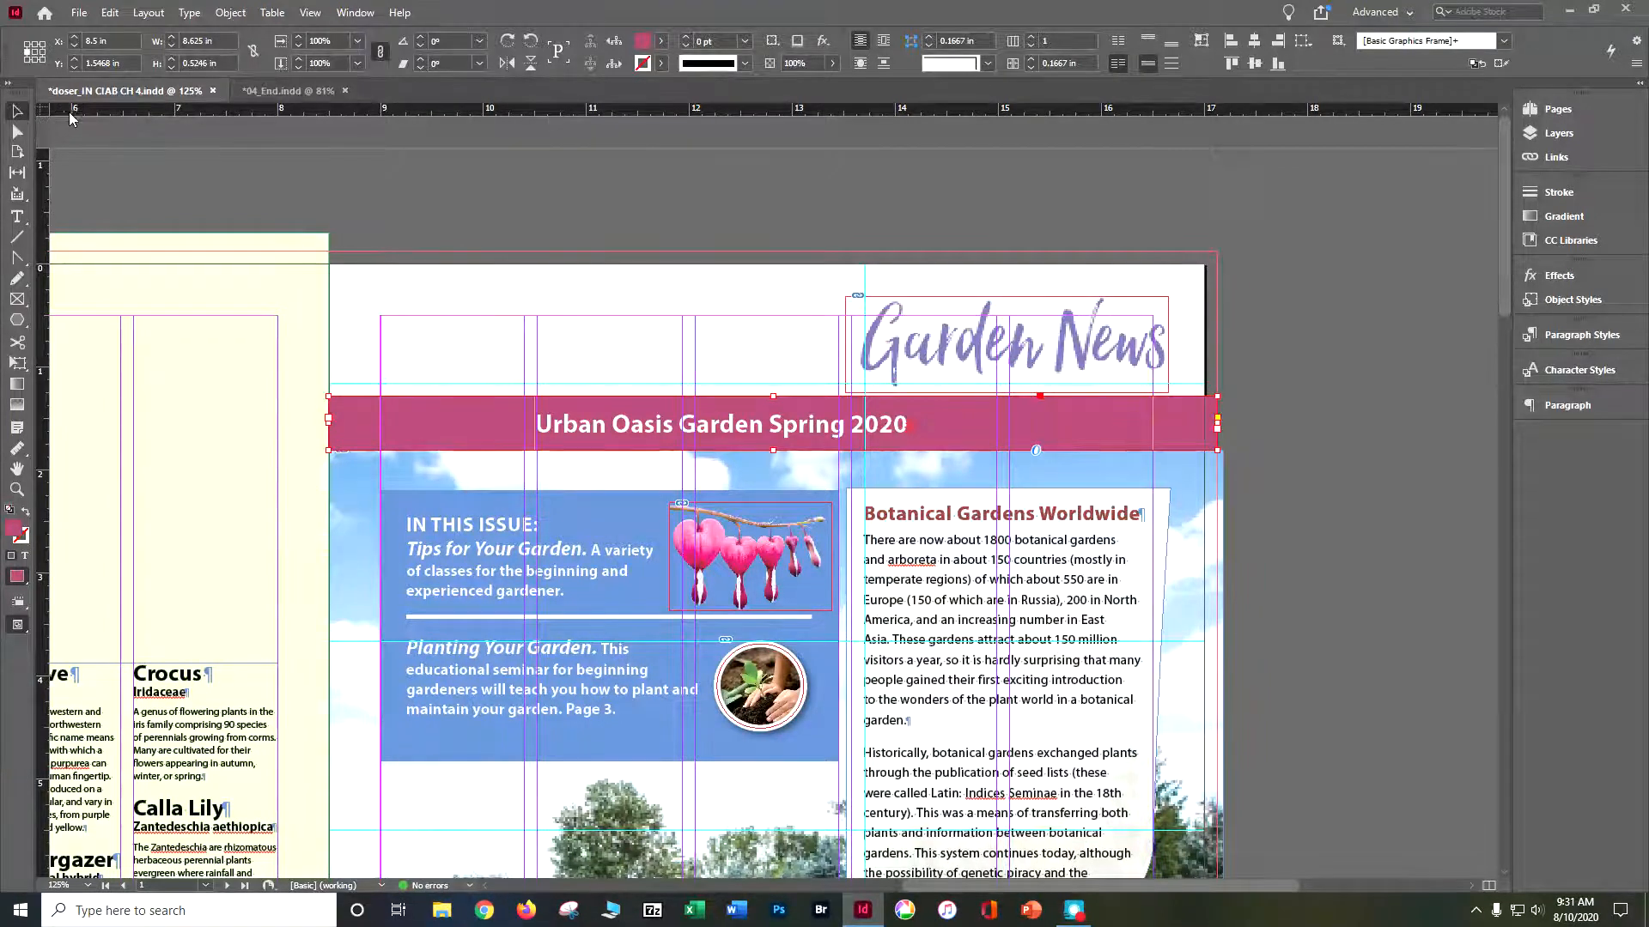
- Insert a Right Indent Tab before "Spring 2020" in the banner text
left_click(18, 217)
left_click(786, 423)
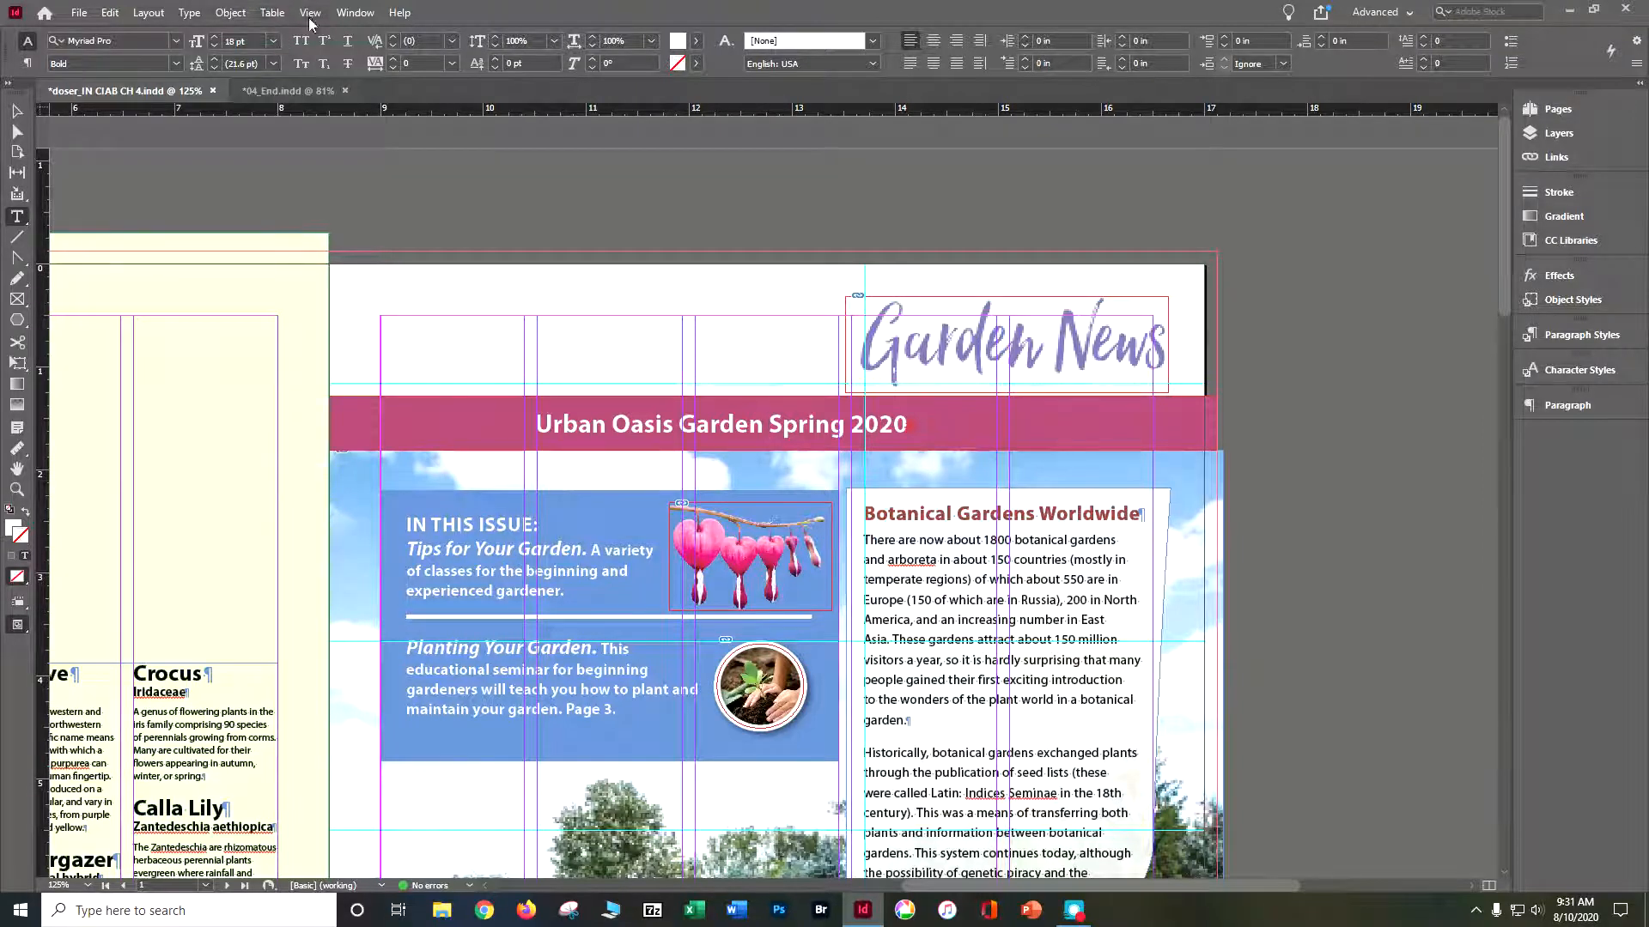
left_click(187, 13)
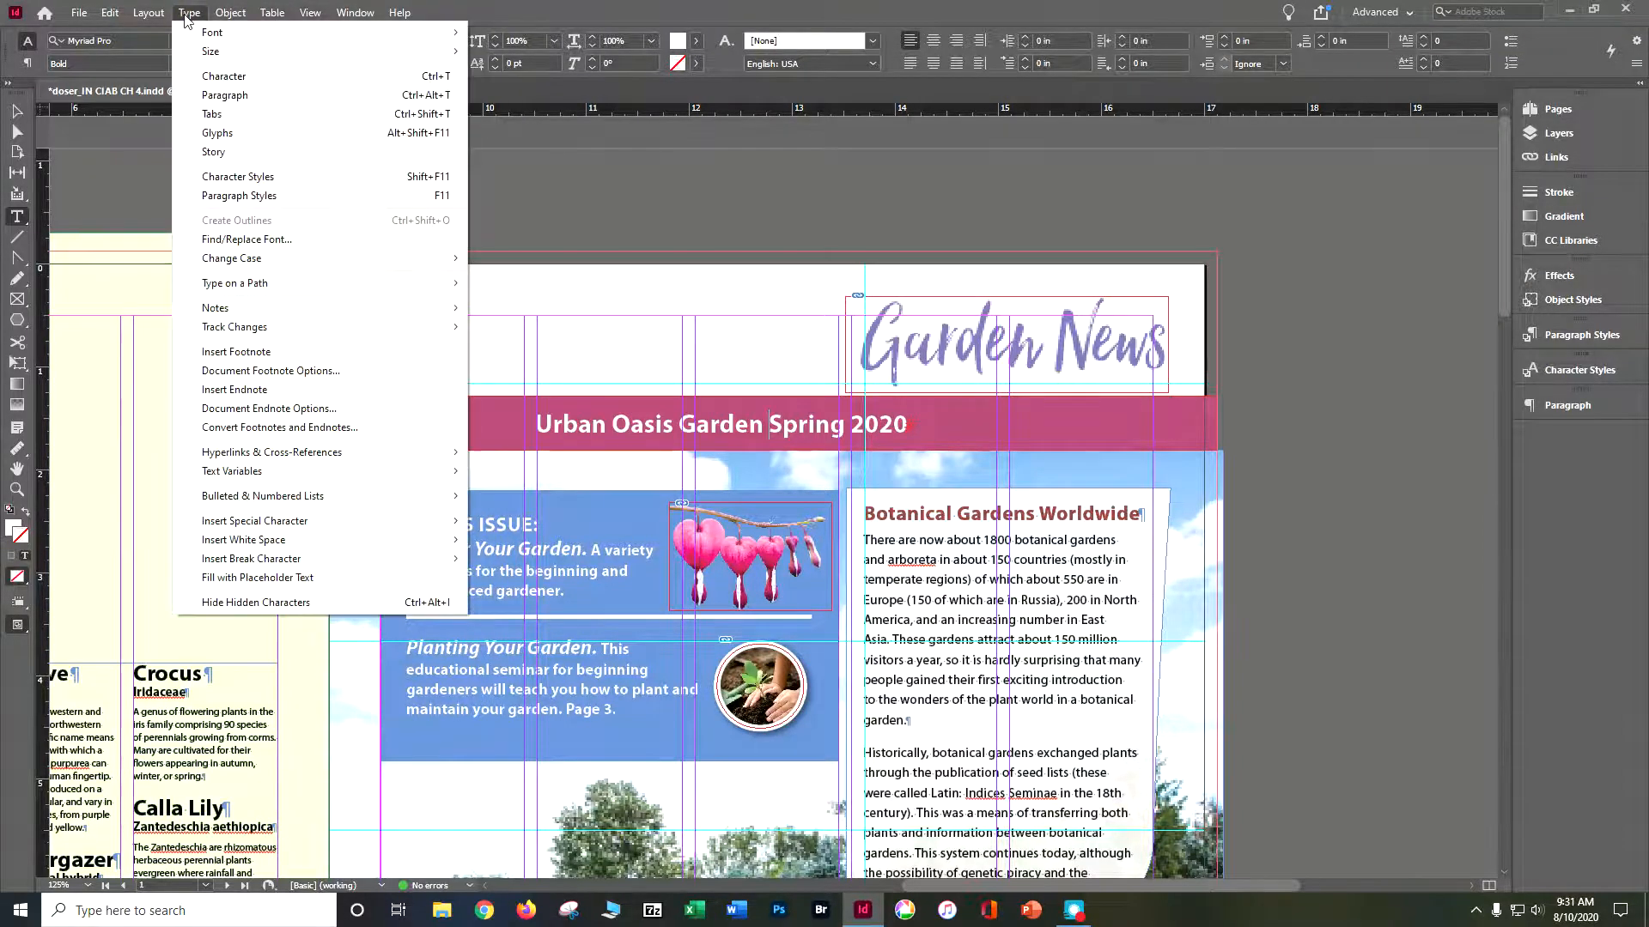
mouse_move(265, 547)
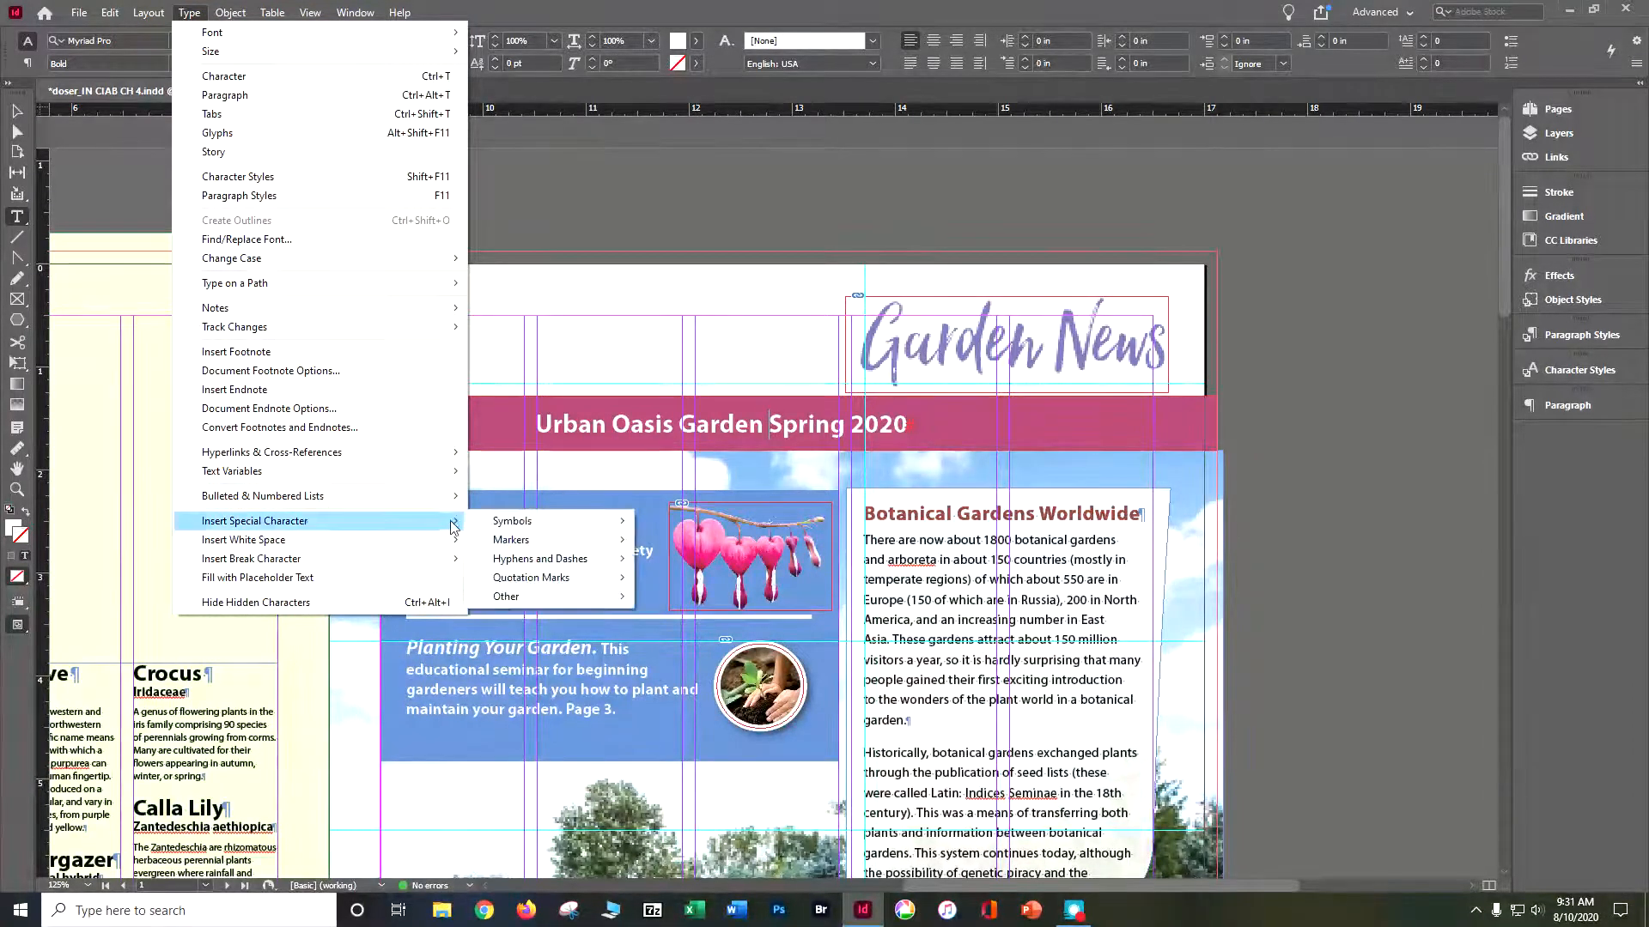
mouse_move(530, 604)
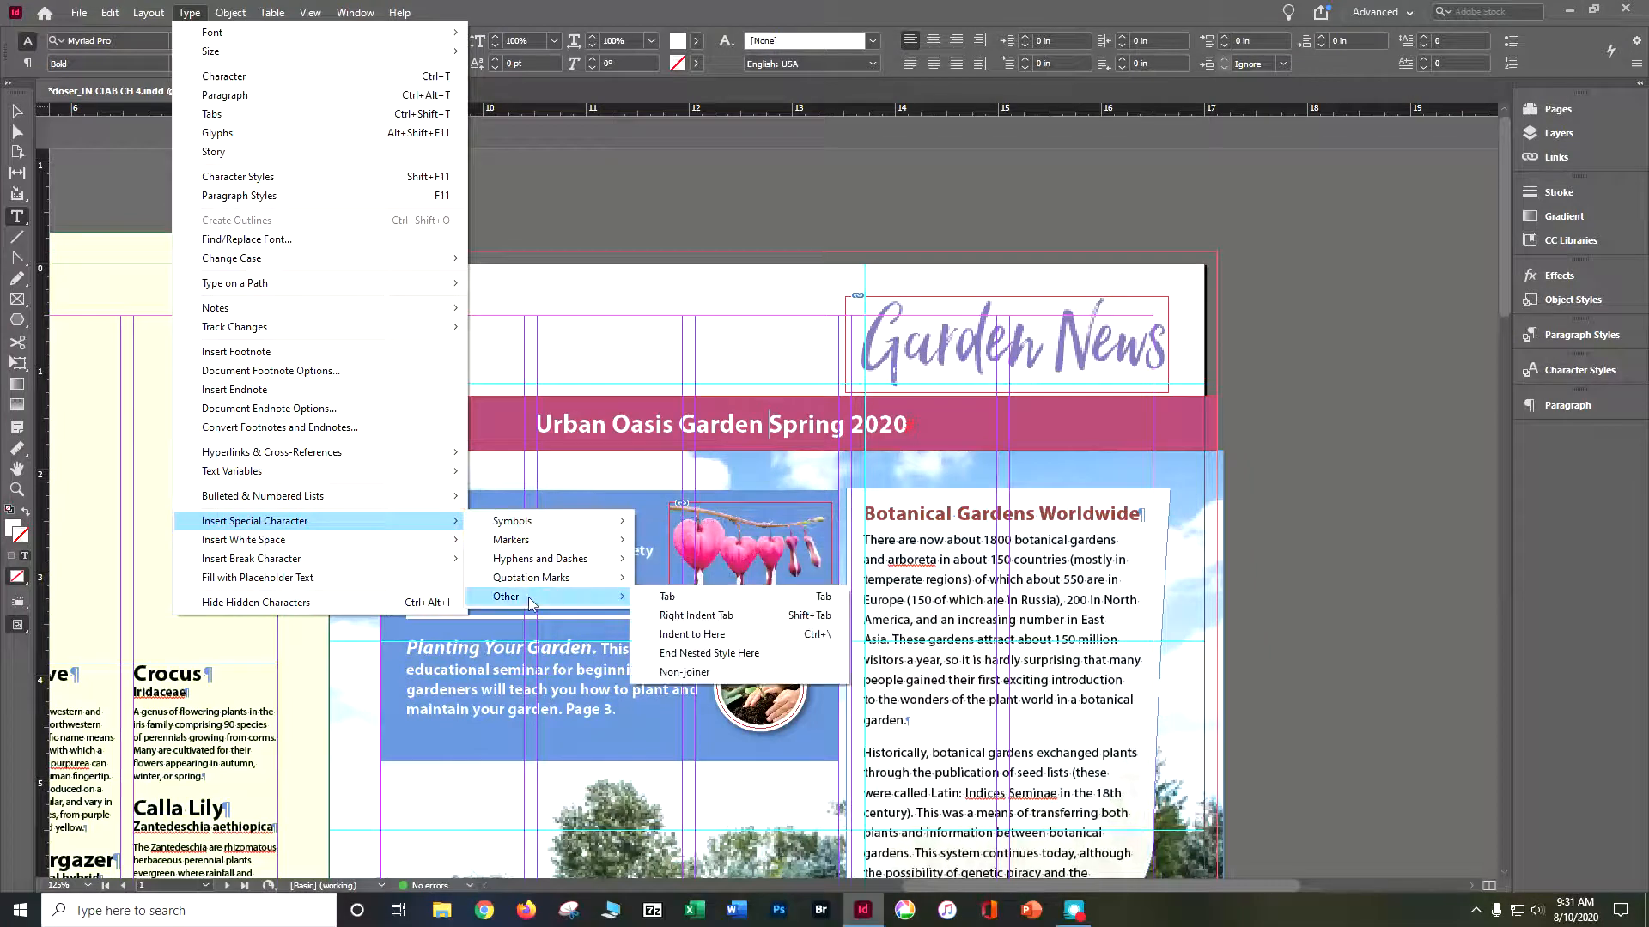
left_click(687, 615)
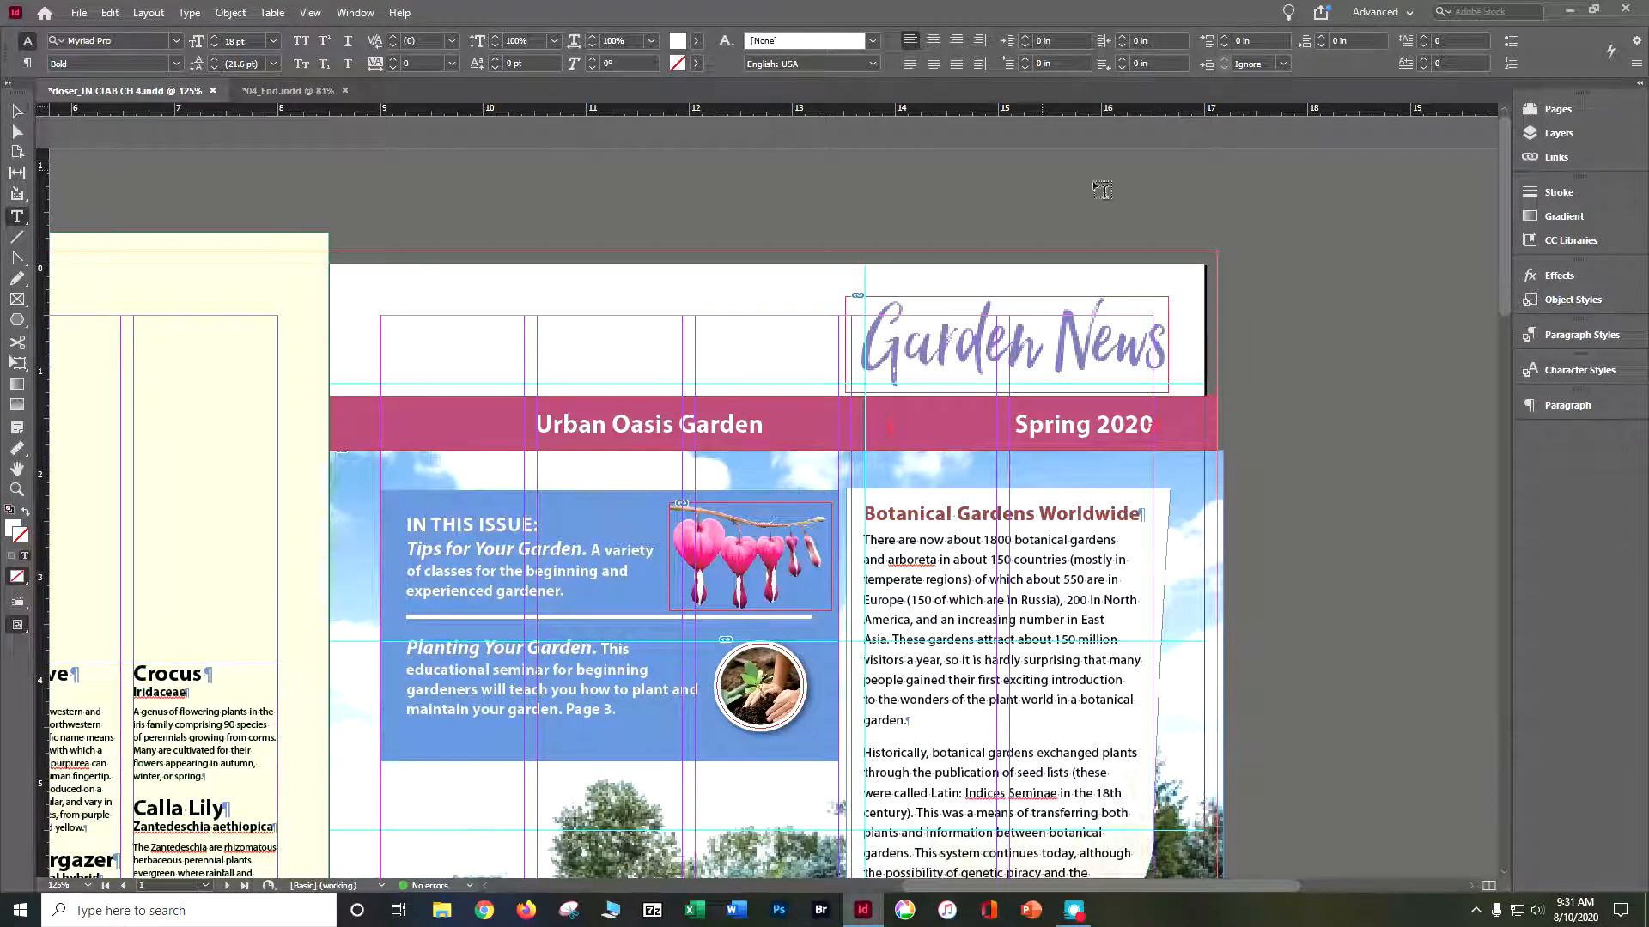
- Deselect the banner text, save the newsletter, and check the page 1 header against the finished 04_End.indd
left_click(1272, 251)
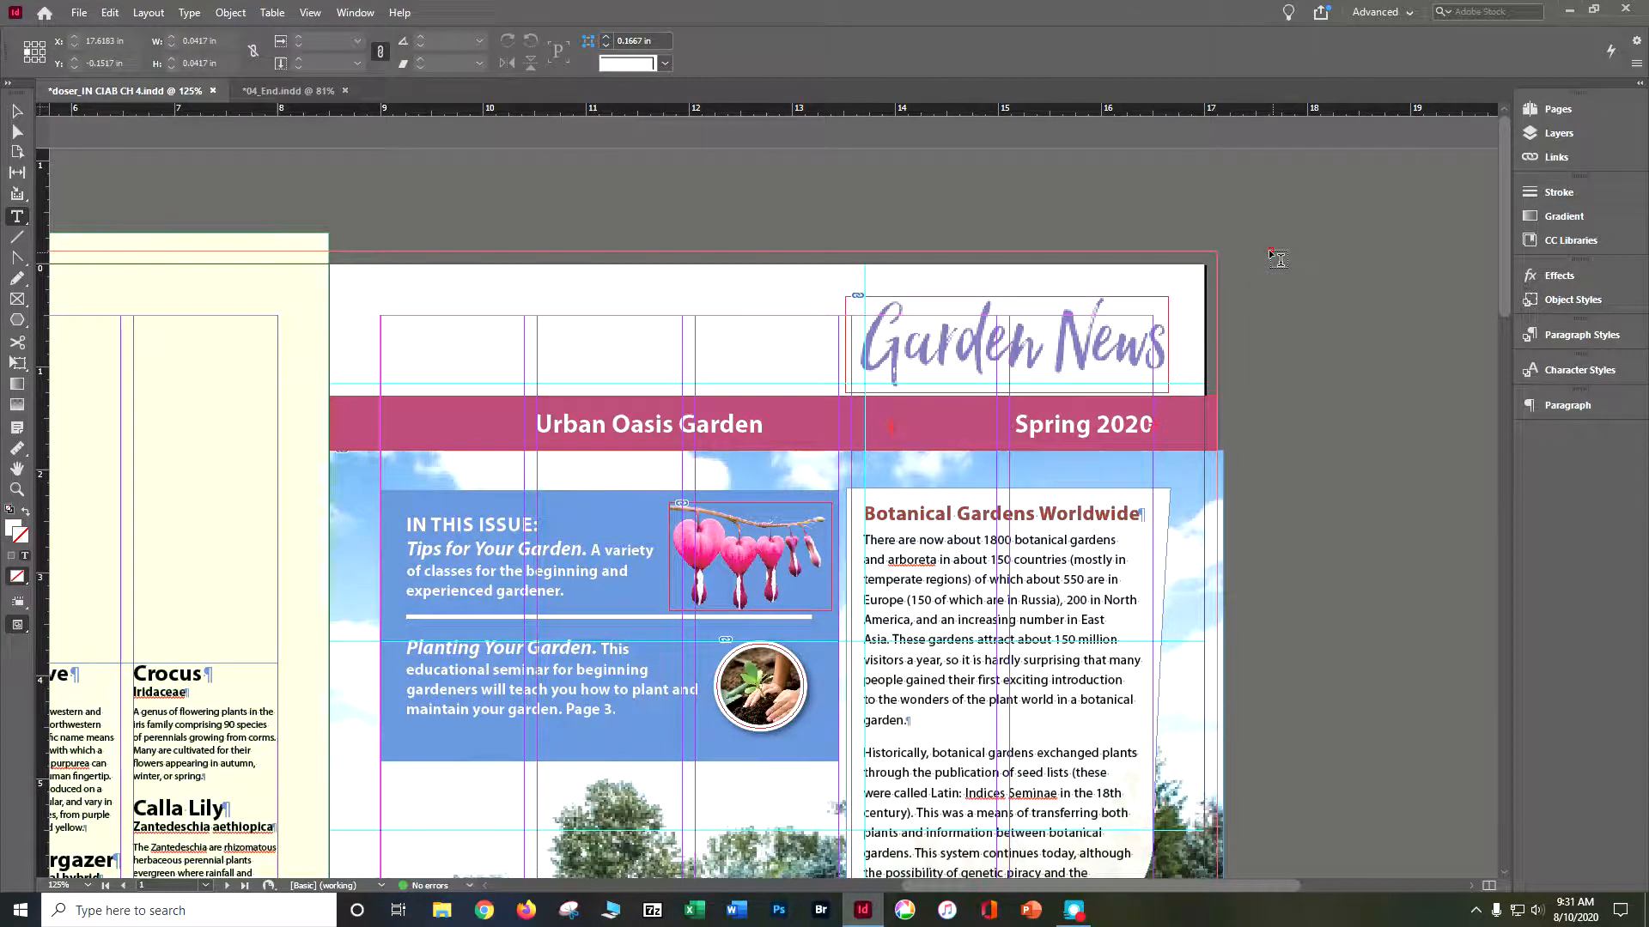
key("ctrl+s")
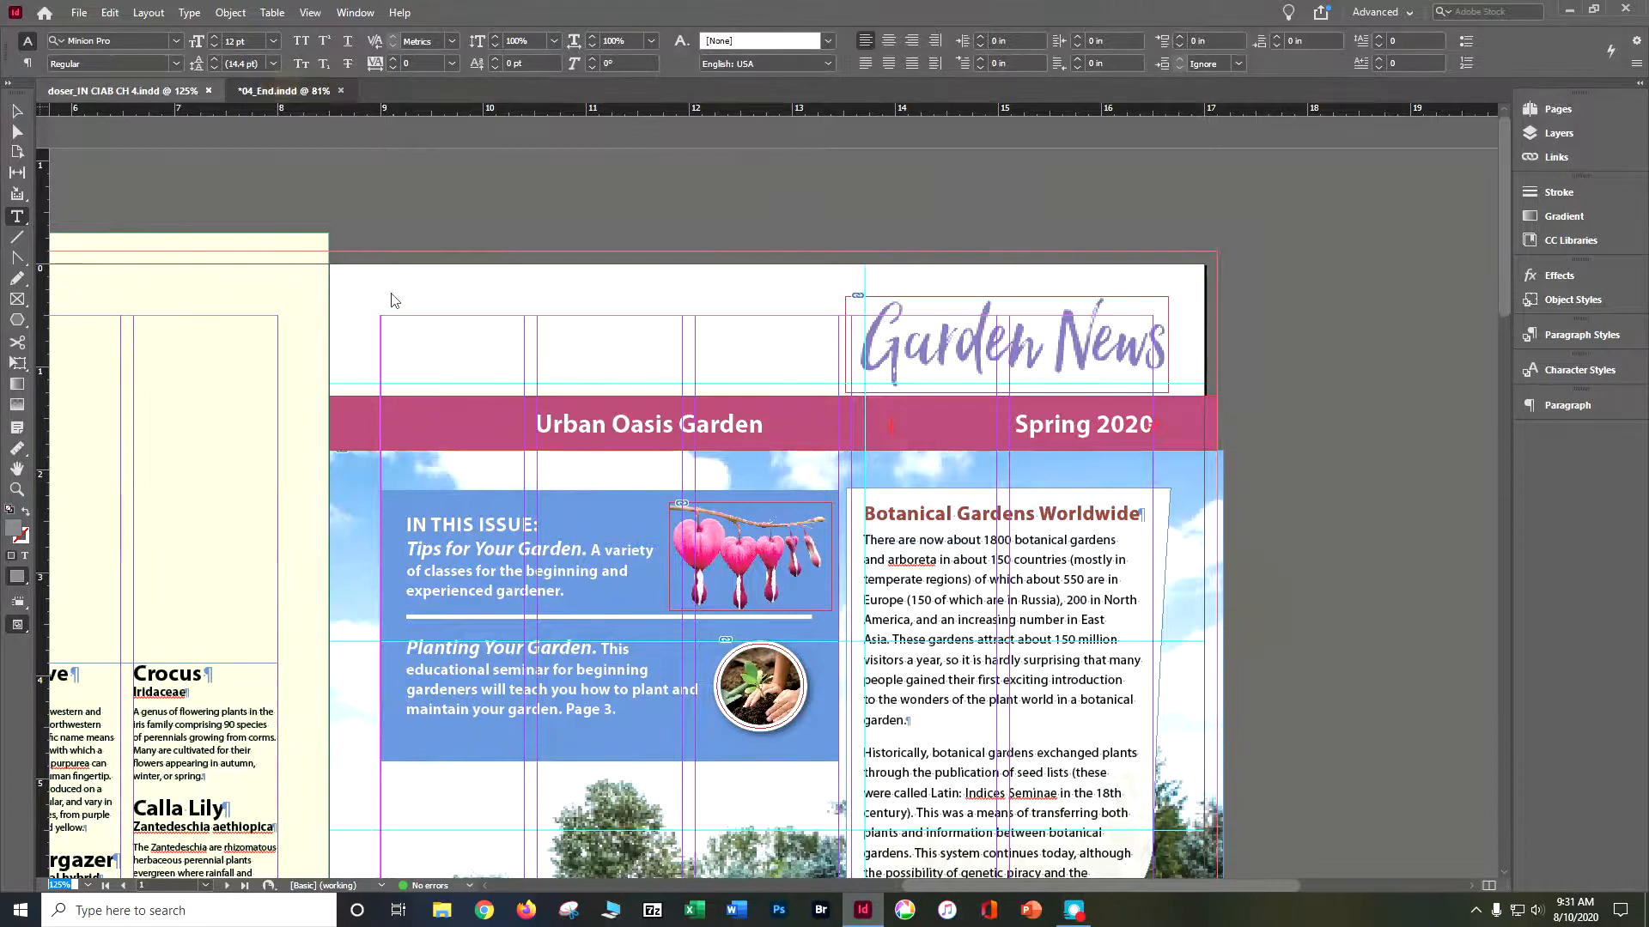
left_click(285, 90)
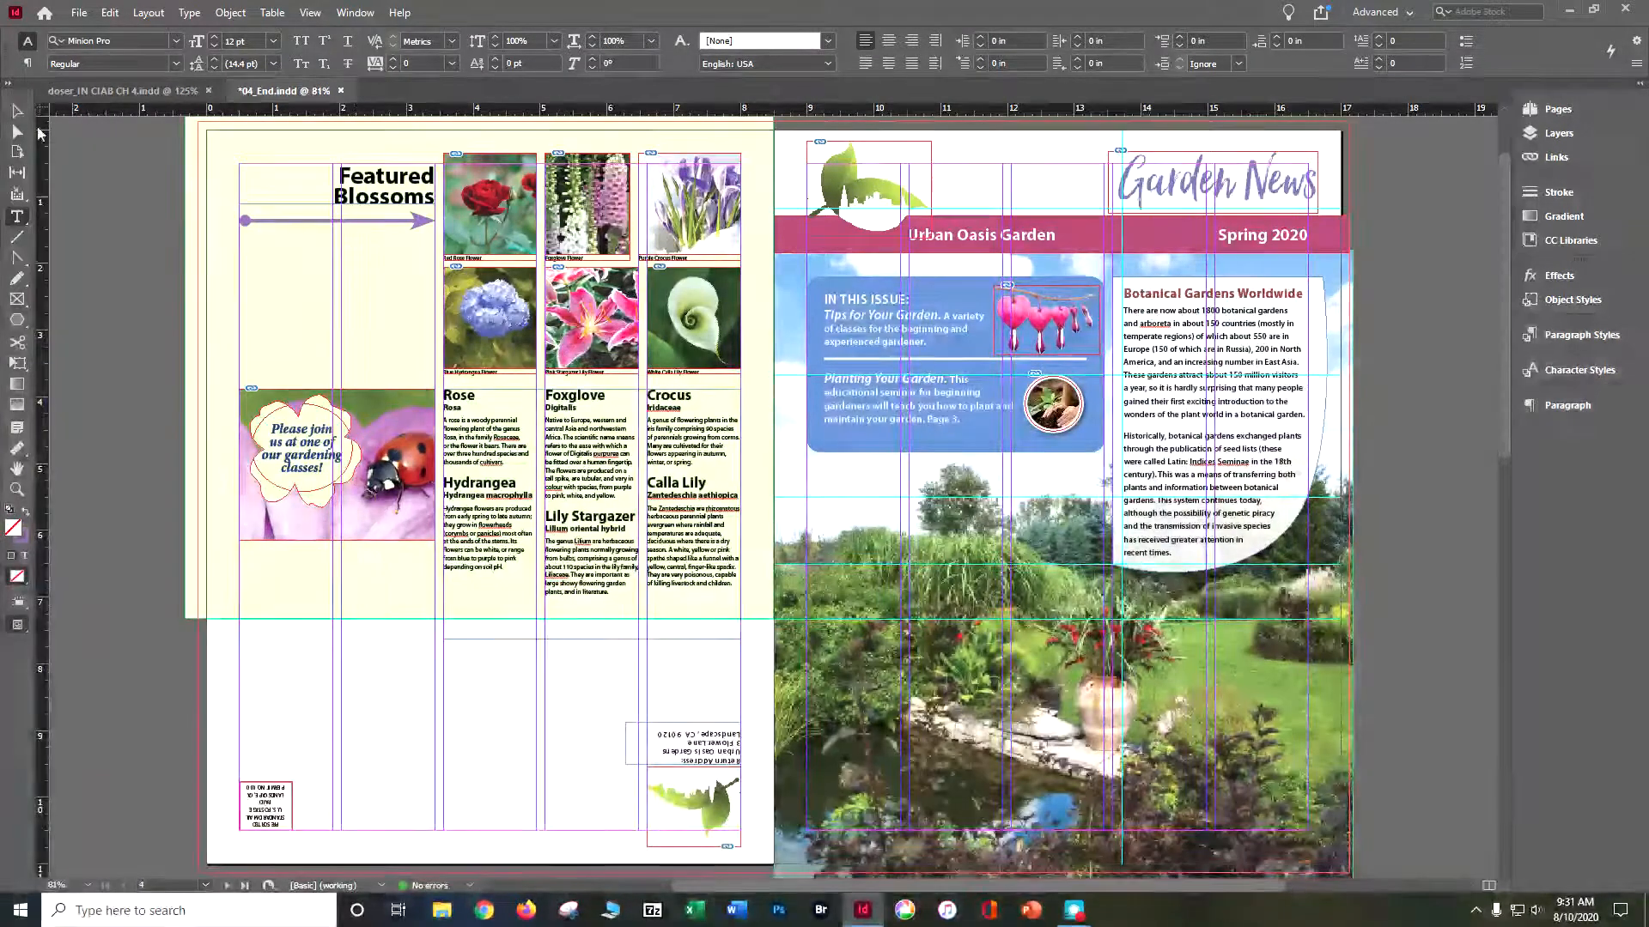
left_click(124, 90)
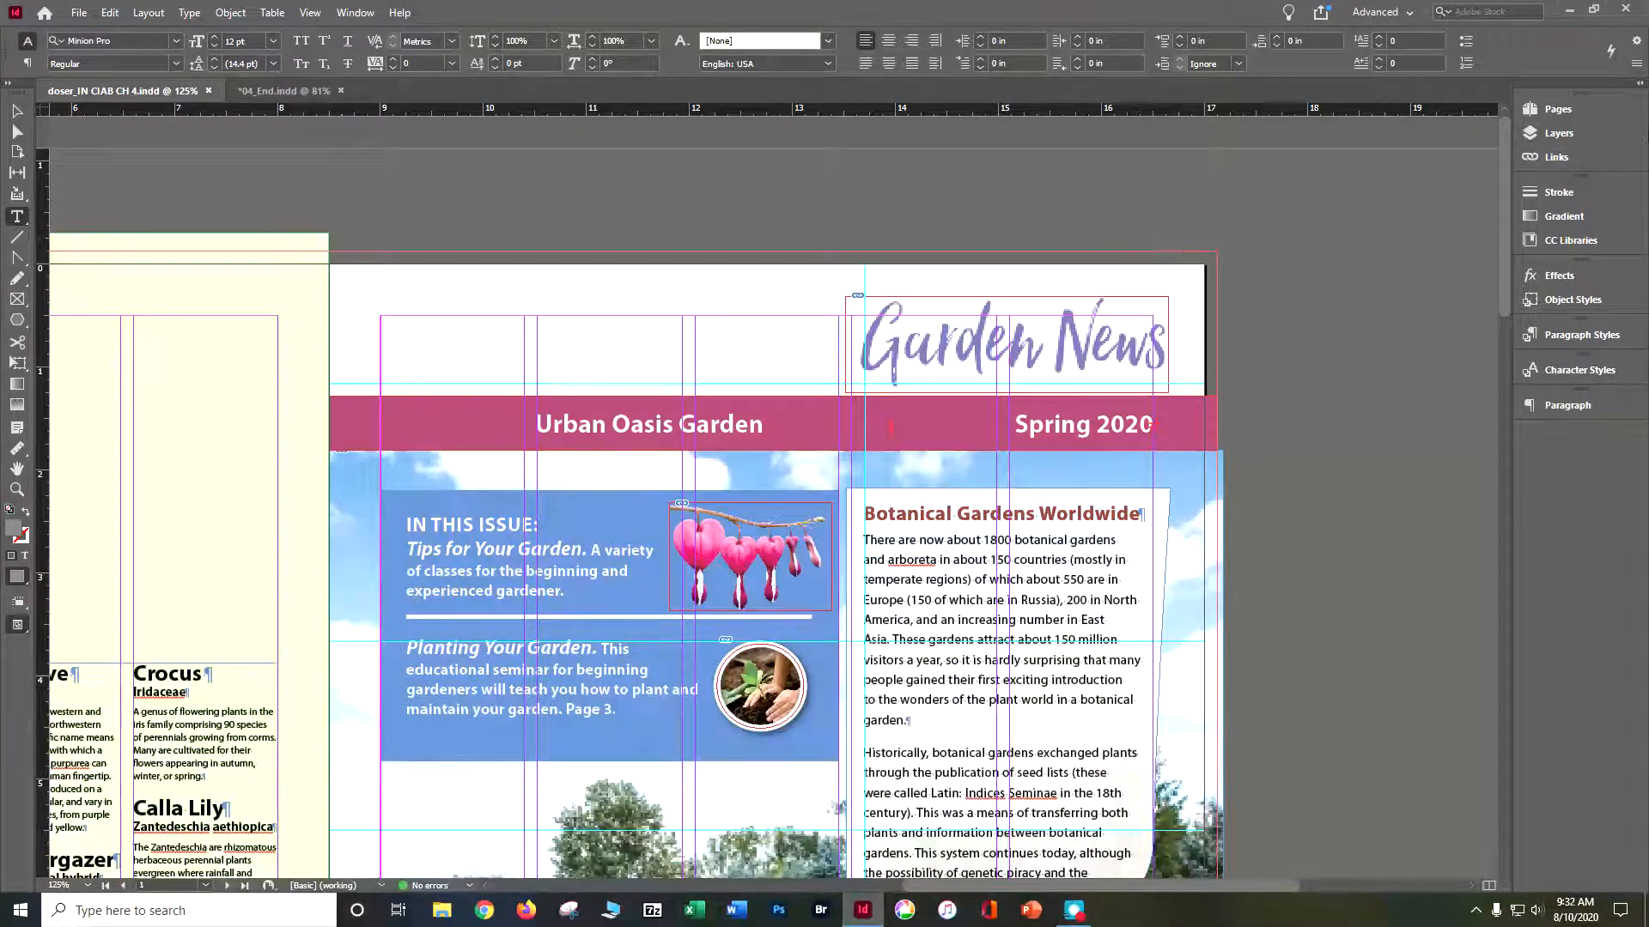
- Lock the Text and Background layers and keep the Graphics layer active
left_click(1549, 133)
left_click(1334, 161)
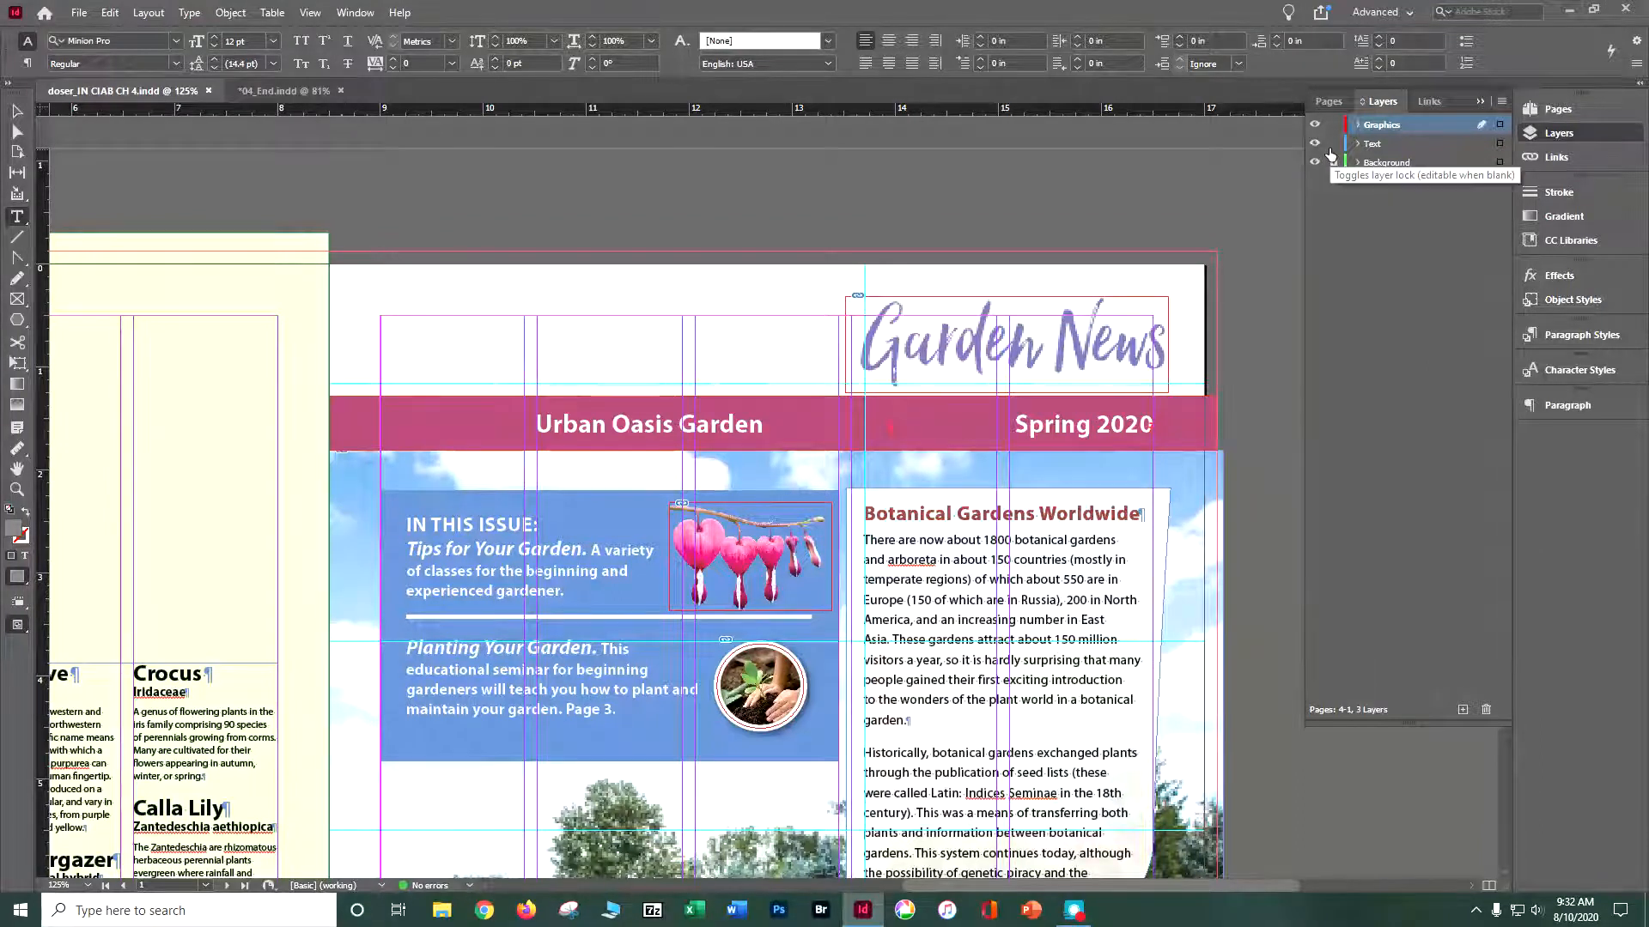
left_click(1332, 158)
left_click(1334, 144)
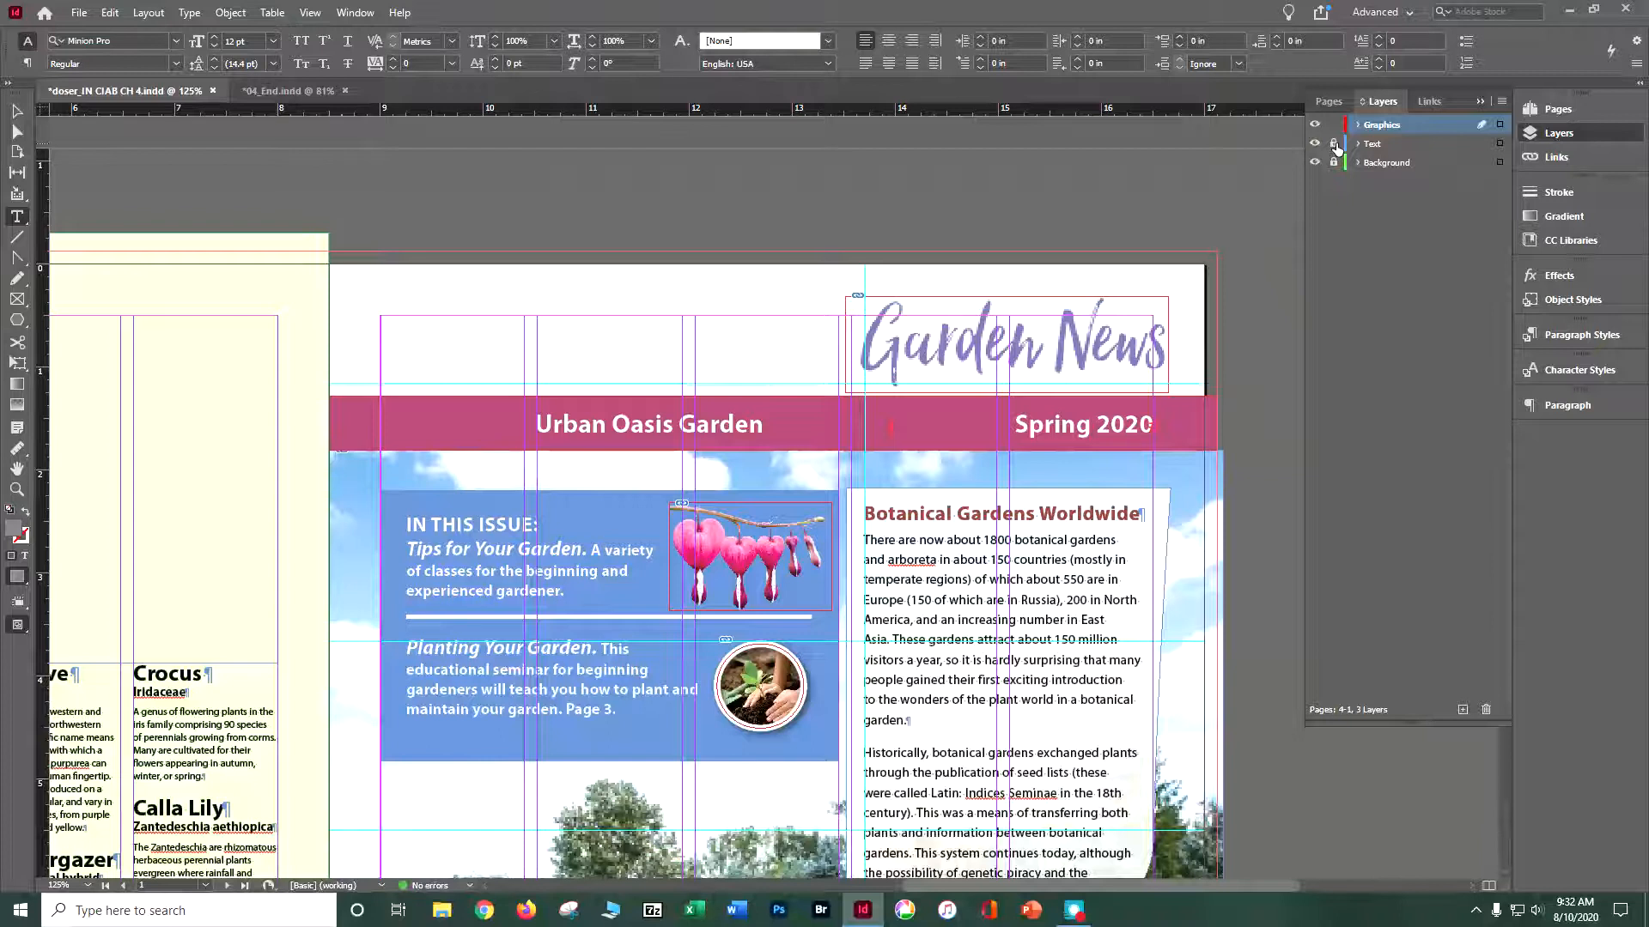
double_click(1396, 126)
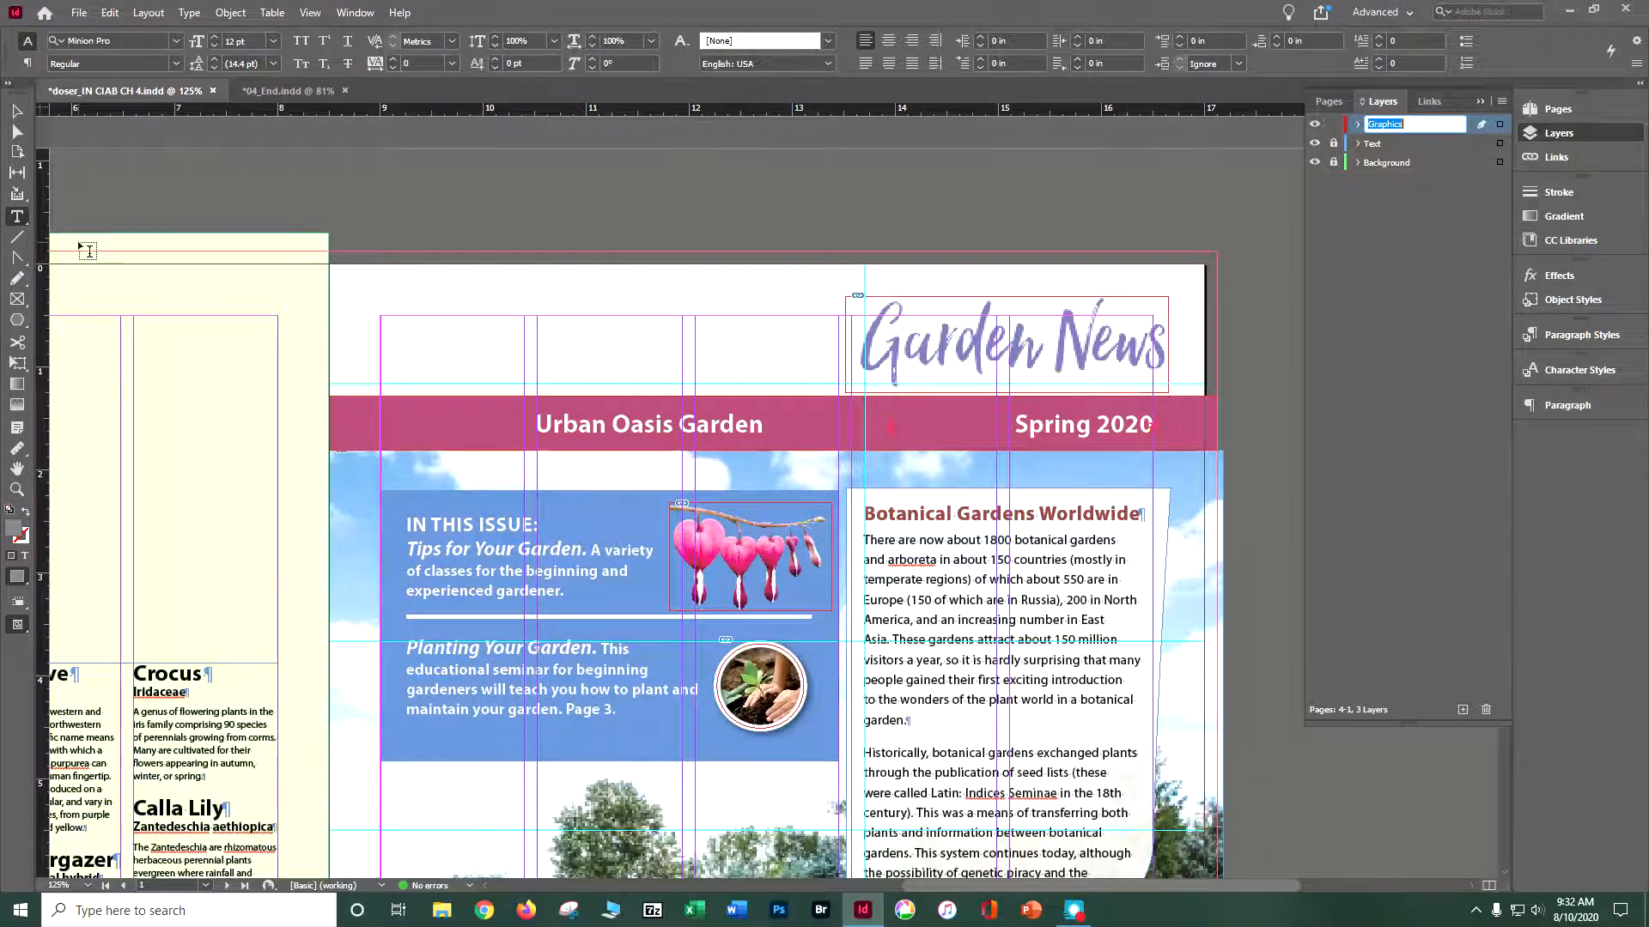
- Draw an empty graphics frame about 1.44 by 1.18 in at page 1's upper-left corner, overlapping the banner
left_click(15, 300)
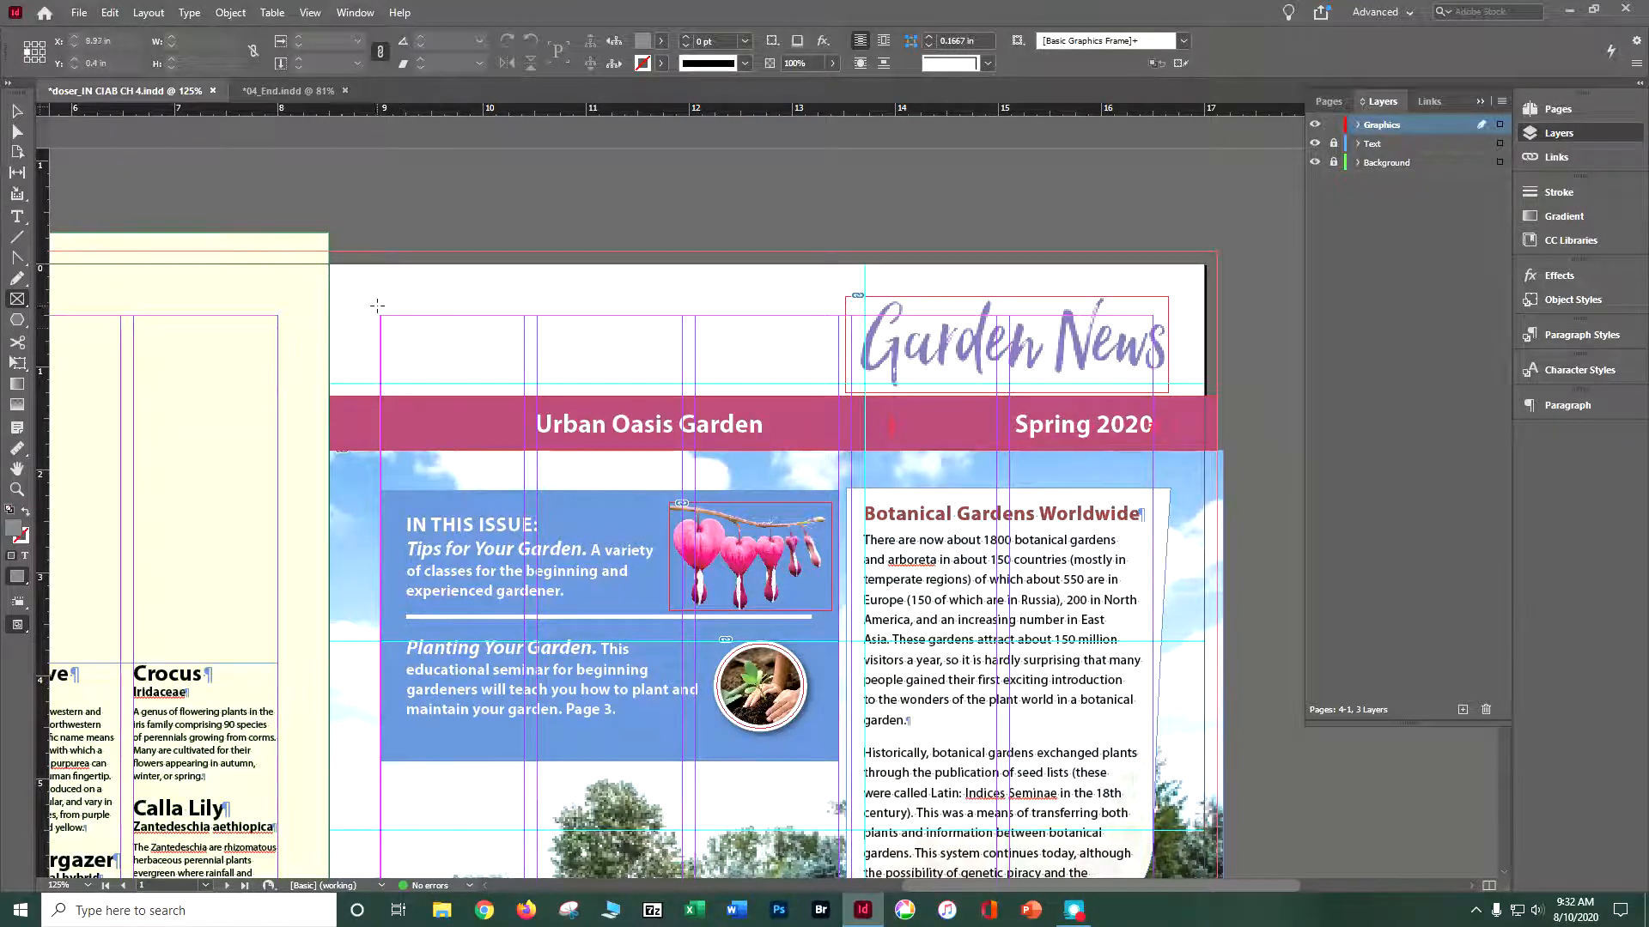
left_click_drag(375, 304, 390, 397)
mouse_move(376, 297)
left_mouse_down()
mouse_move(404, 361)
mouse_move(475, 415)
mouse_move(524, 421)
left_mouse_up()
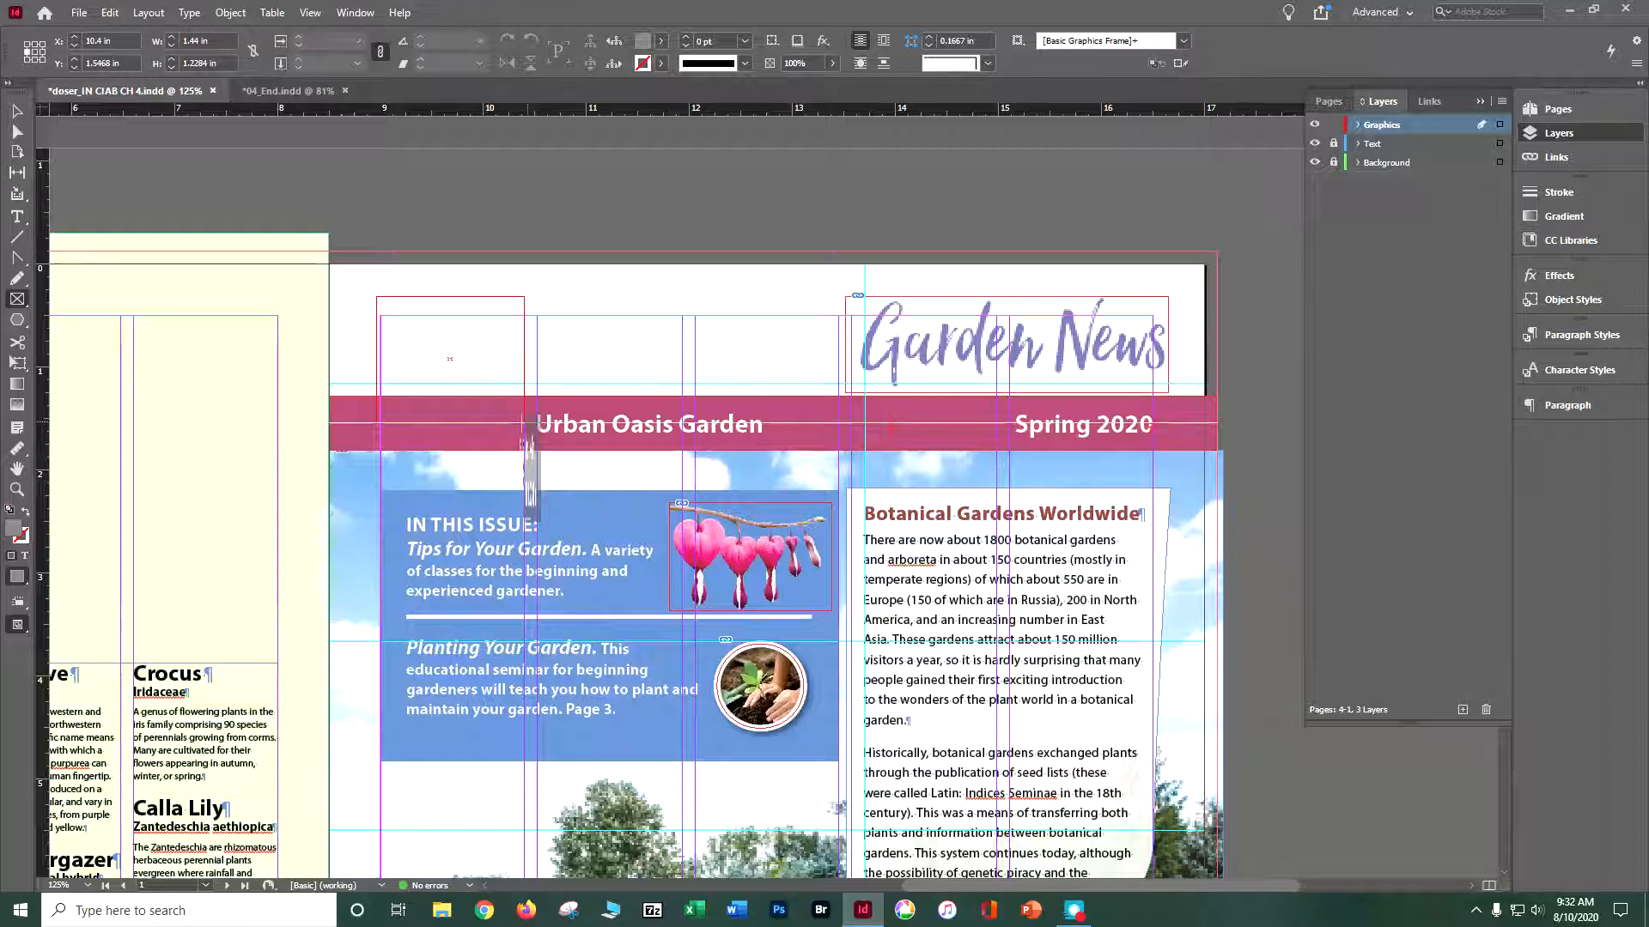
left_click_drag(524, 421, 524, 418)
left_click(16, 112)
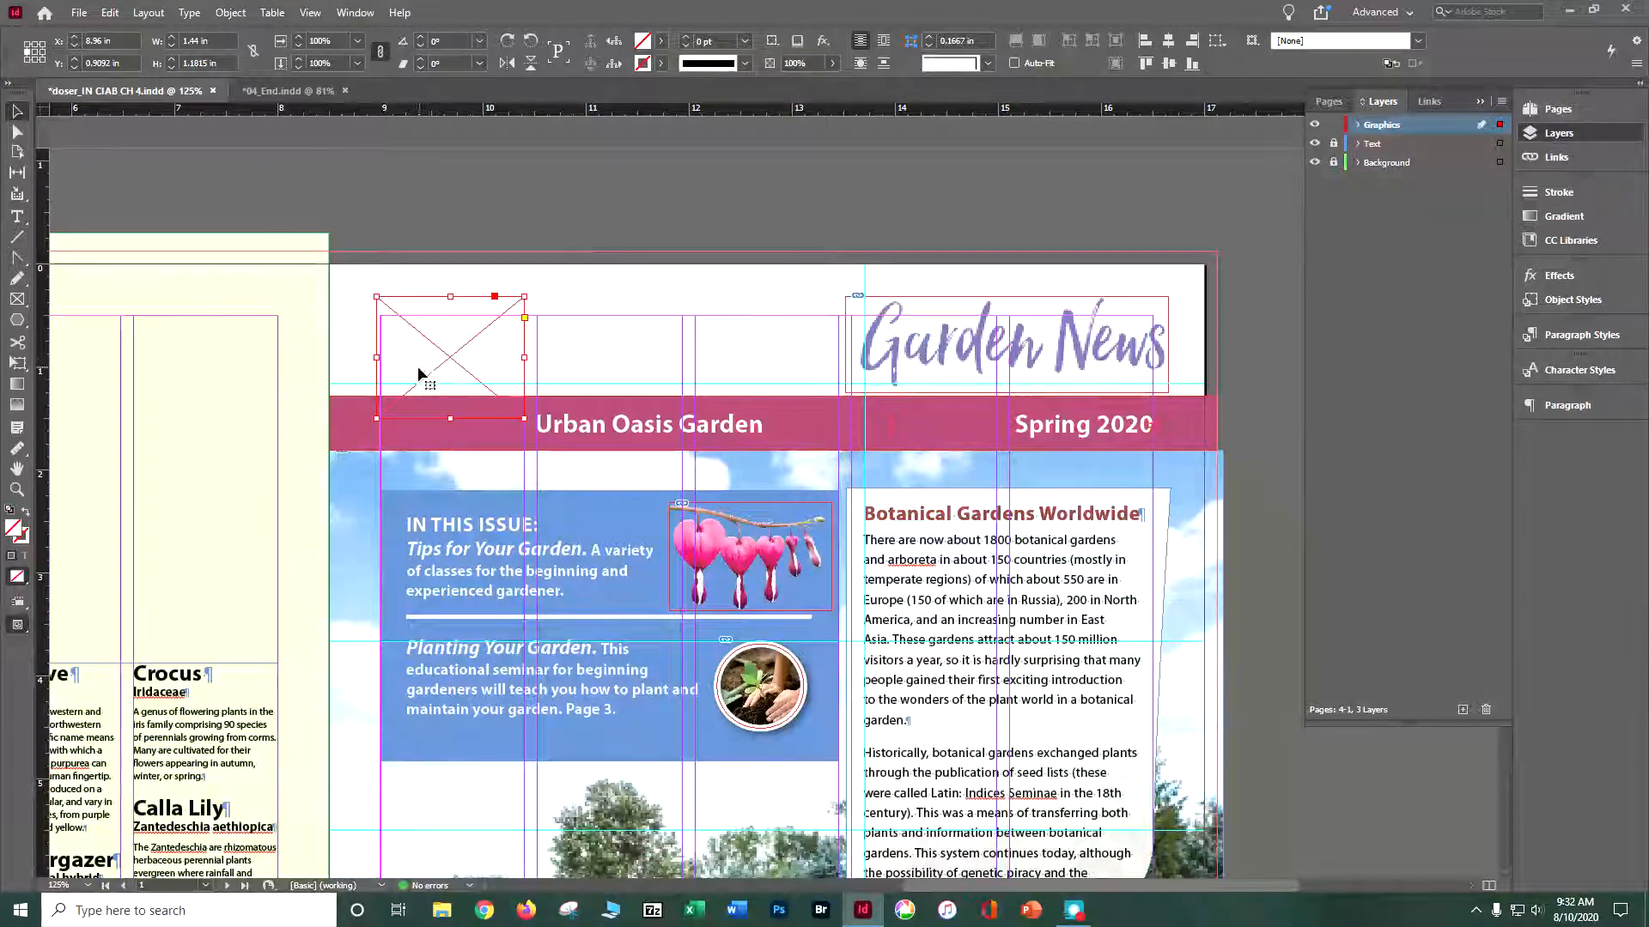
- Place urban-oasis-logo.ai from the Lesson04 Links folder into the new frame on page 1
left_click(80, 15)
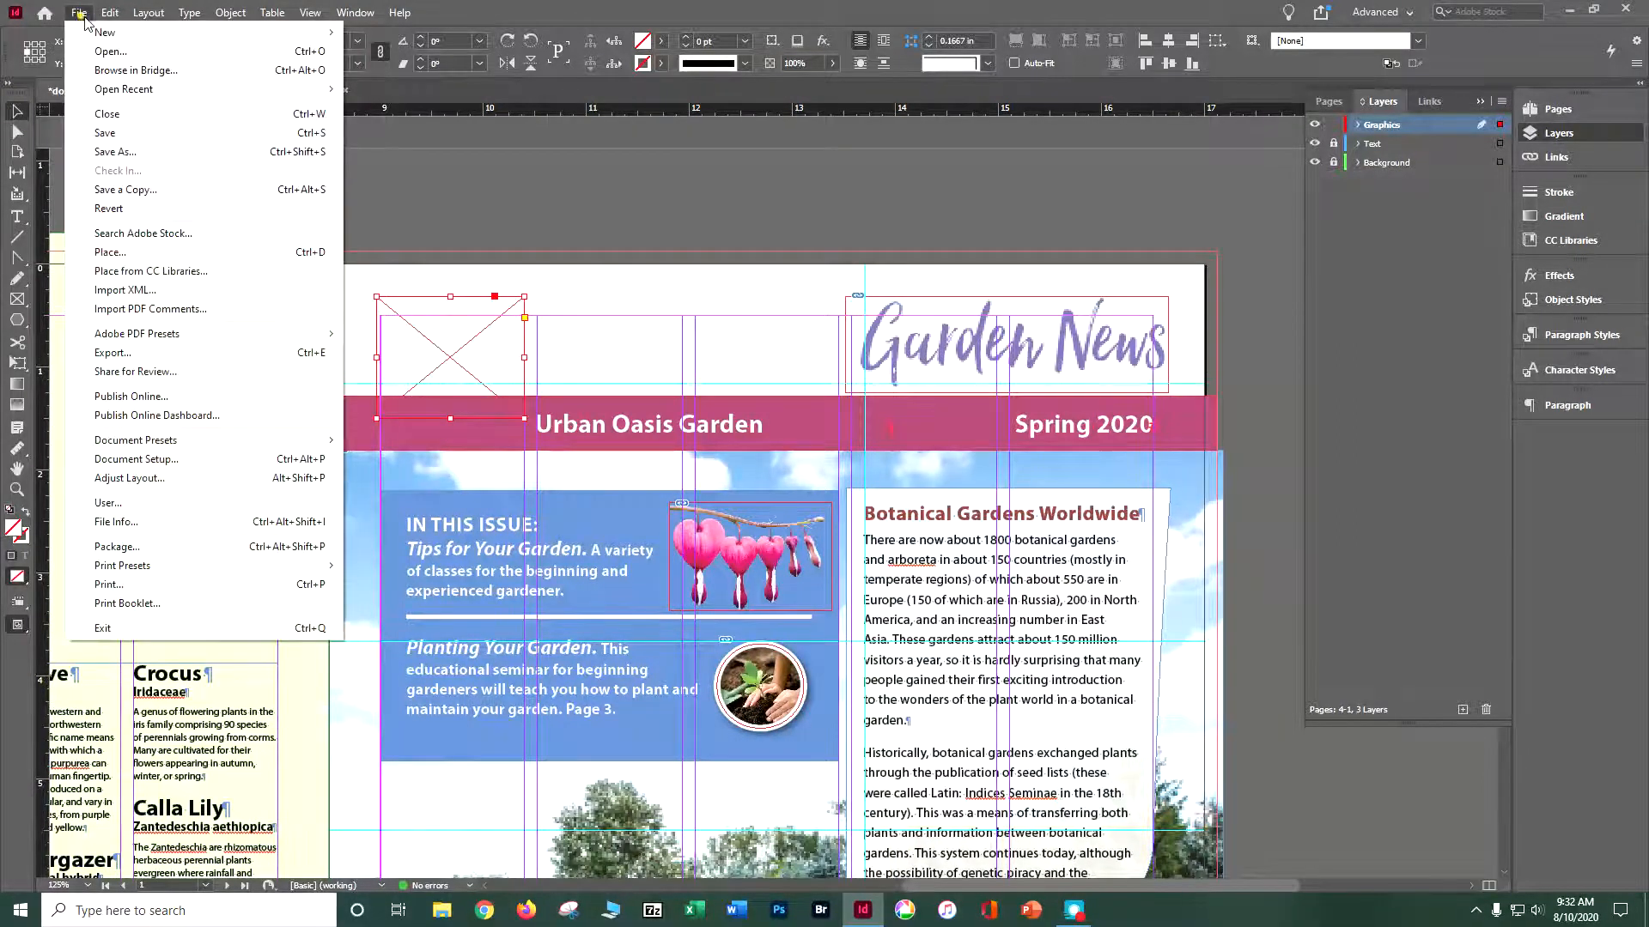
left_click(127, 262)
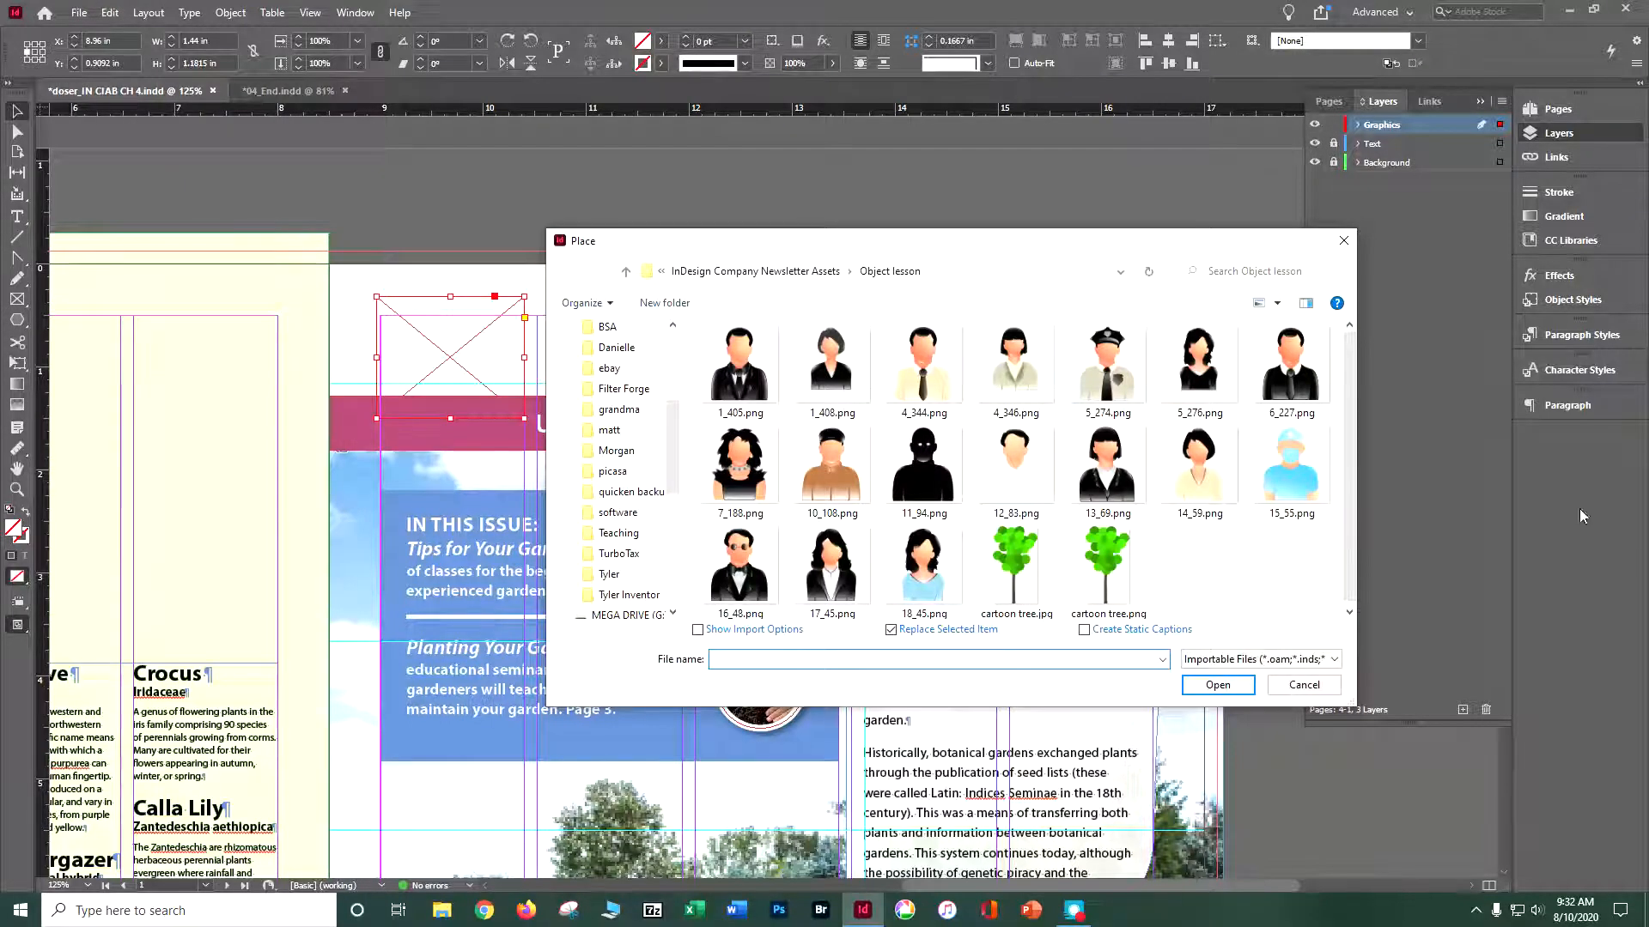
left_click(761, 273)
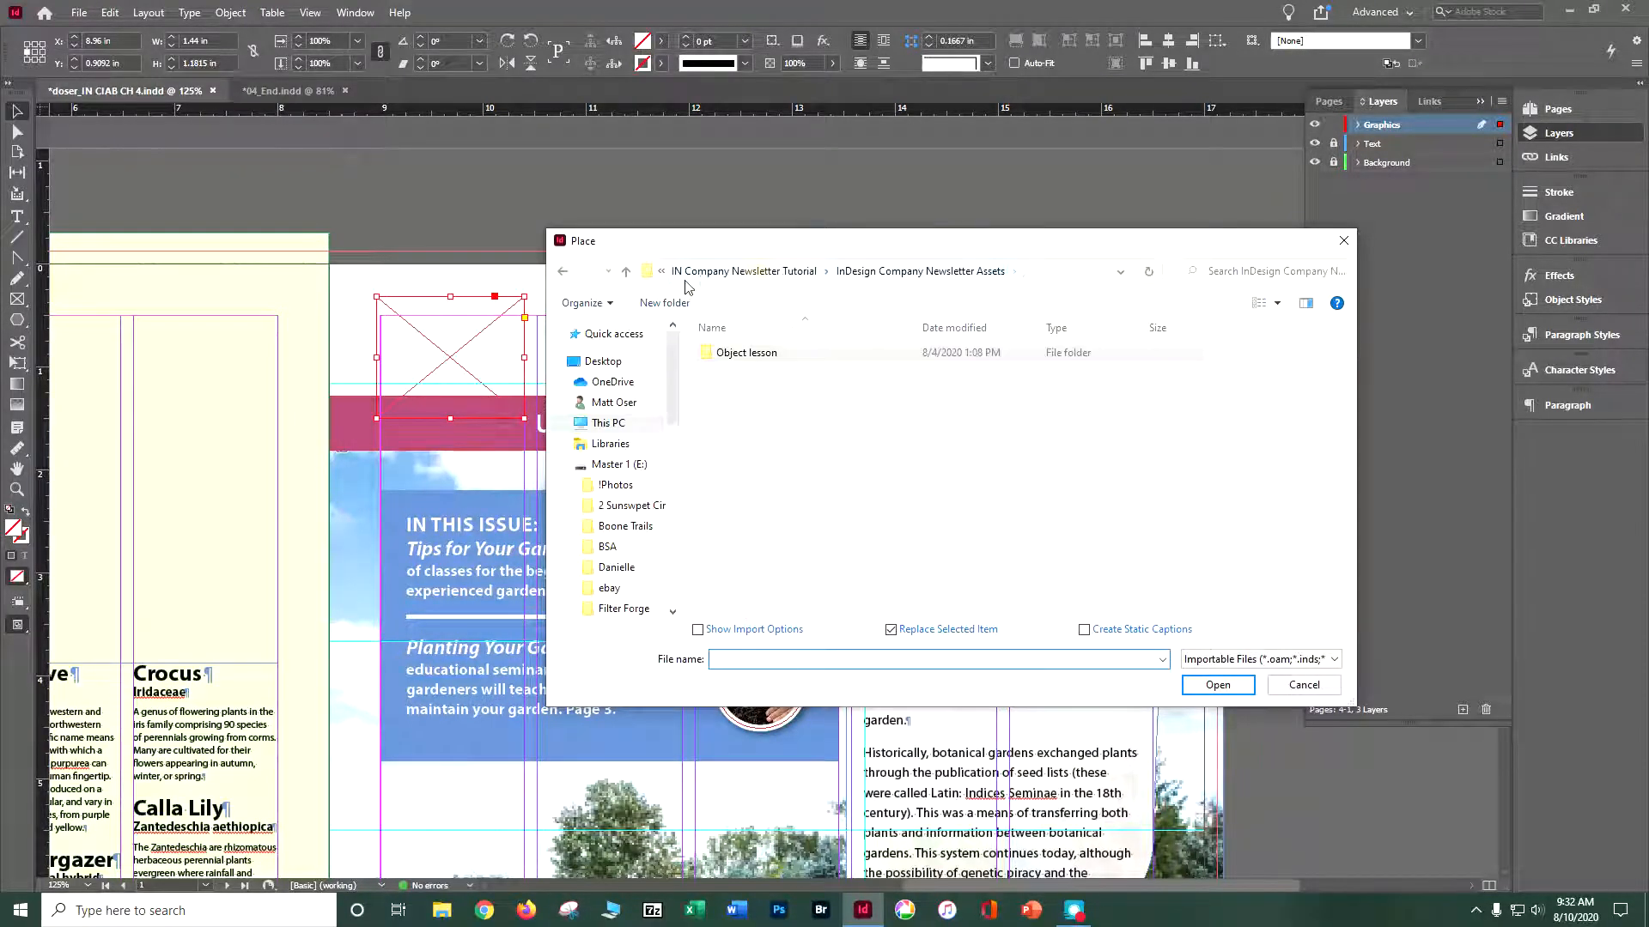
left_click(661, 272)
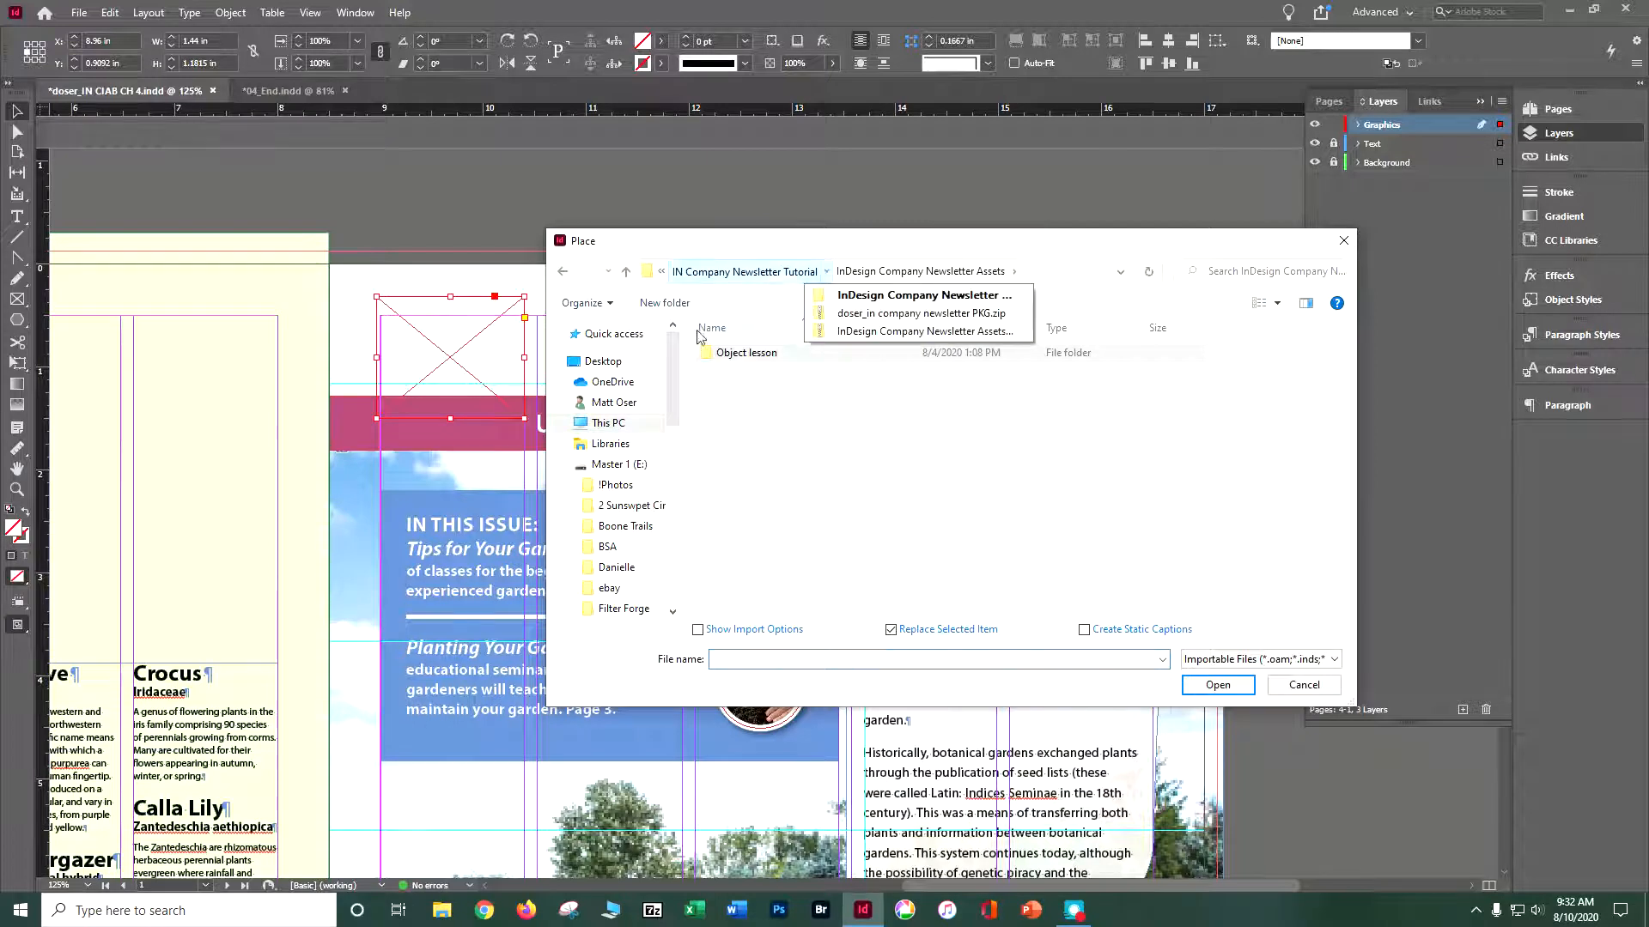
left_click(779, 274)
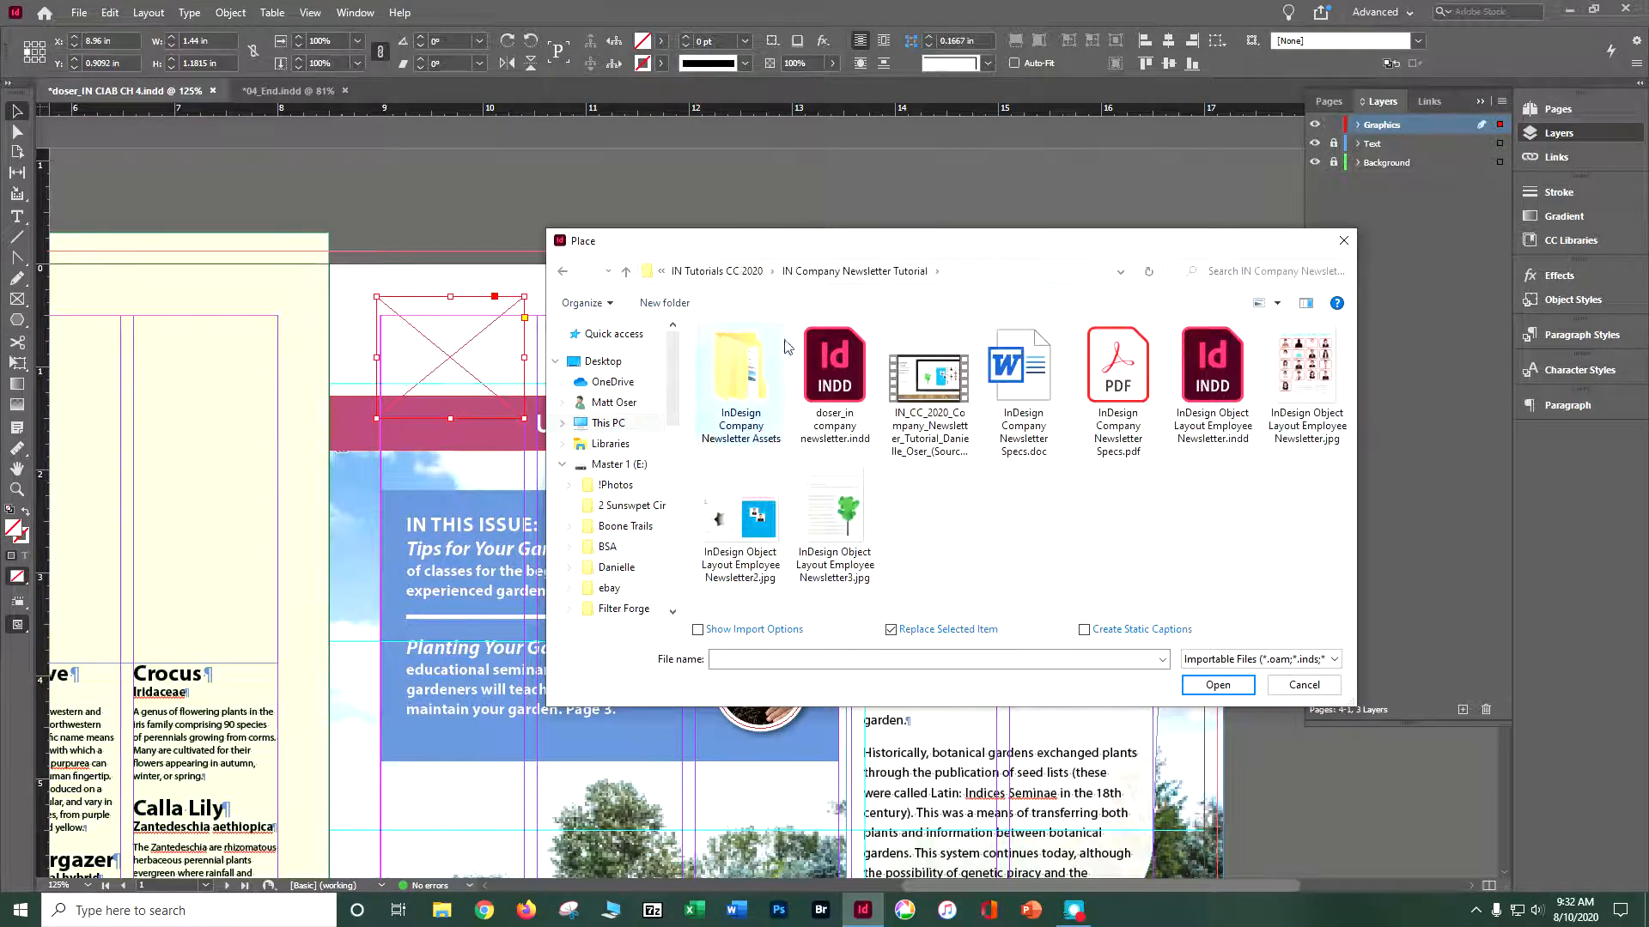
left_click(746, 273)
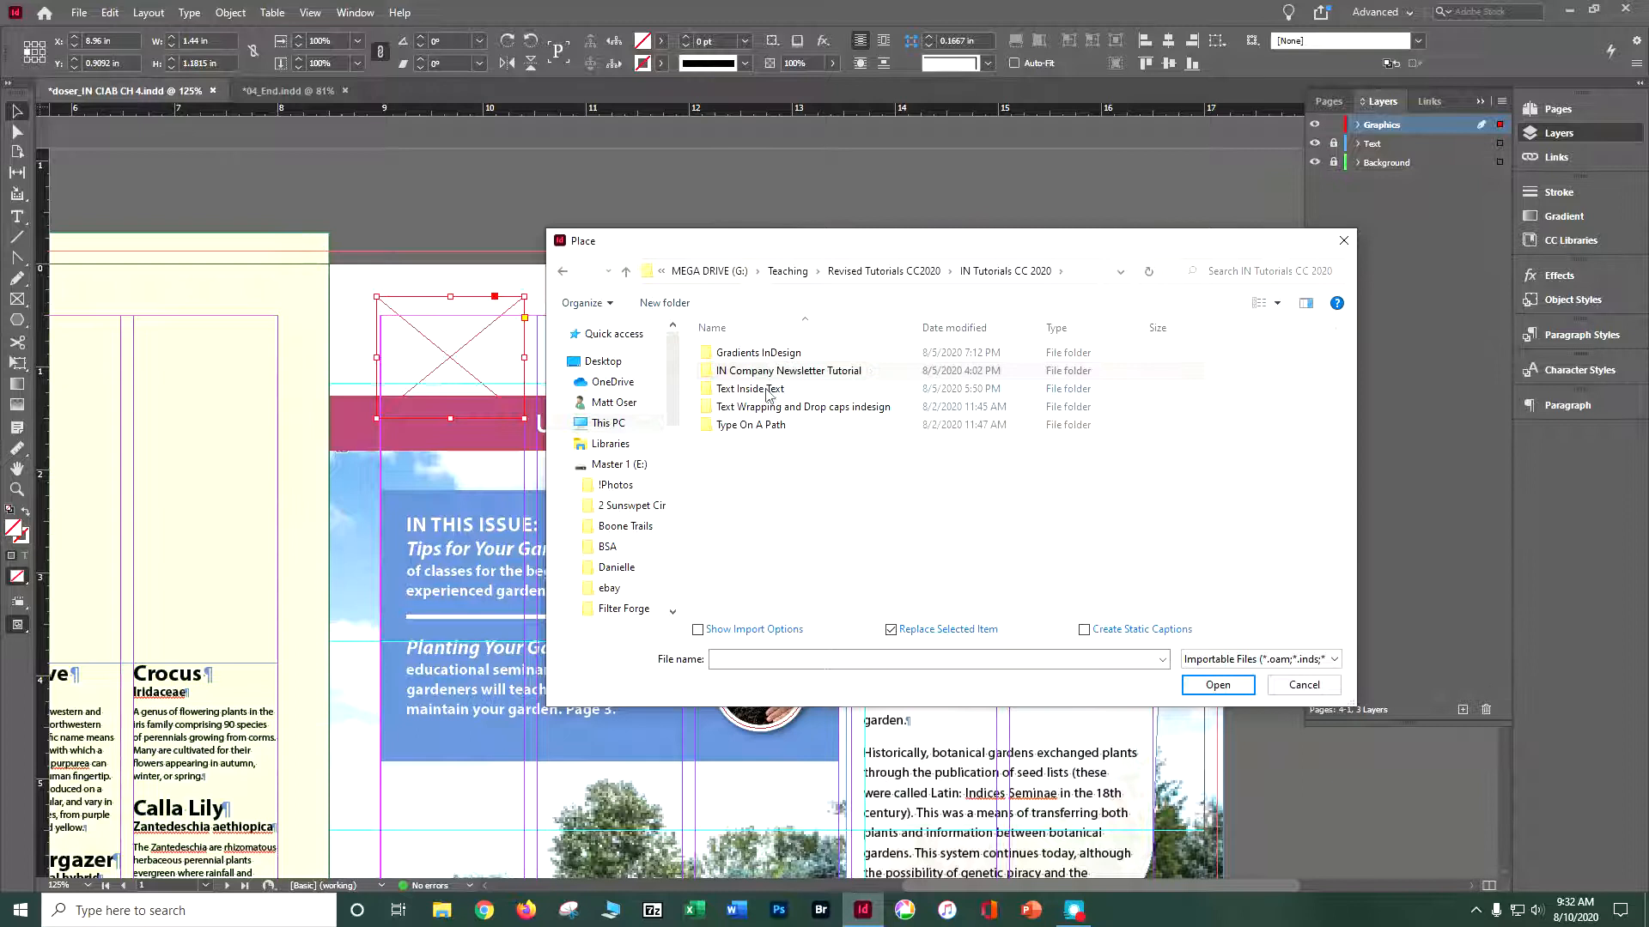
left_click(863, 270)
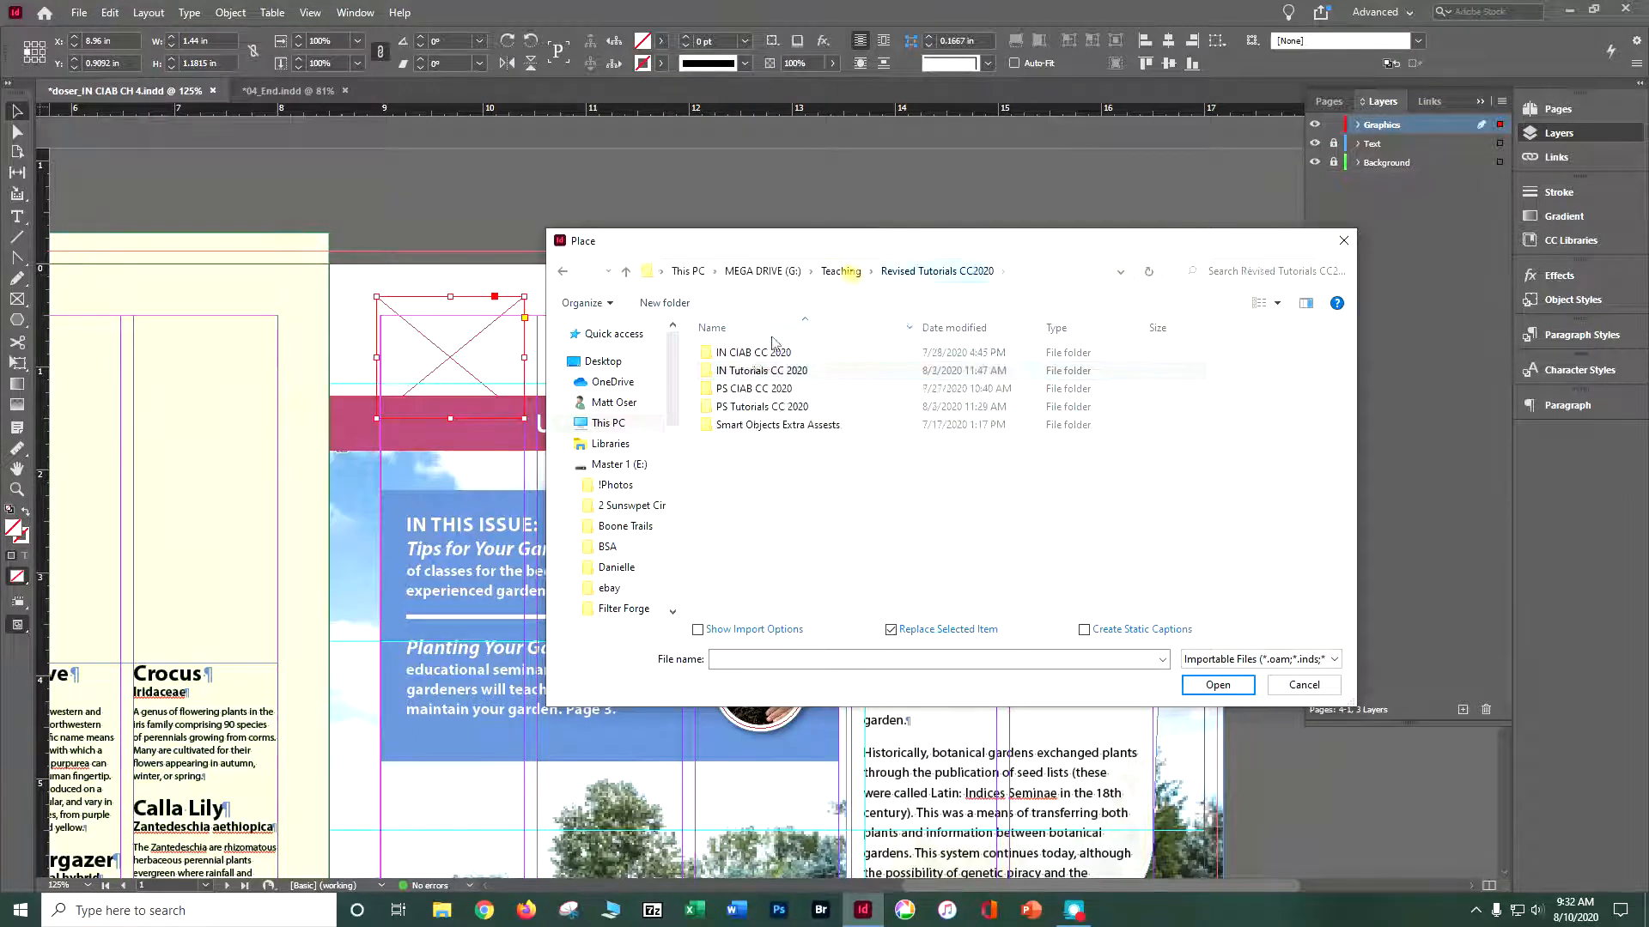
double_click(751, 358)
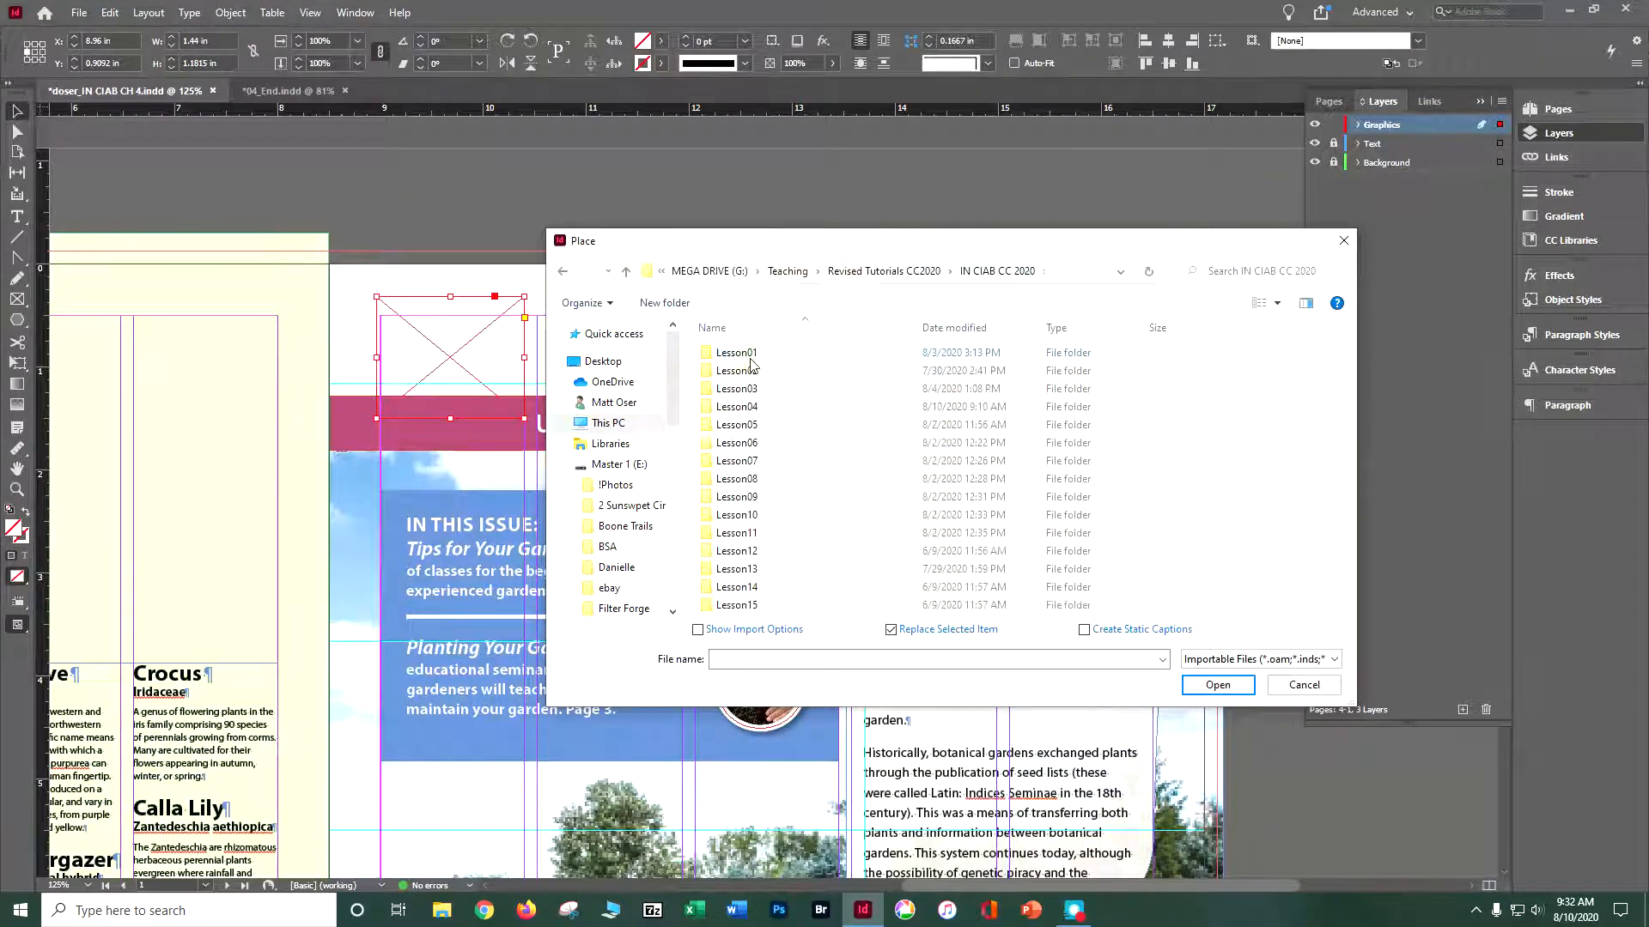
double_click(736, 407)
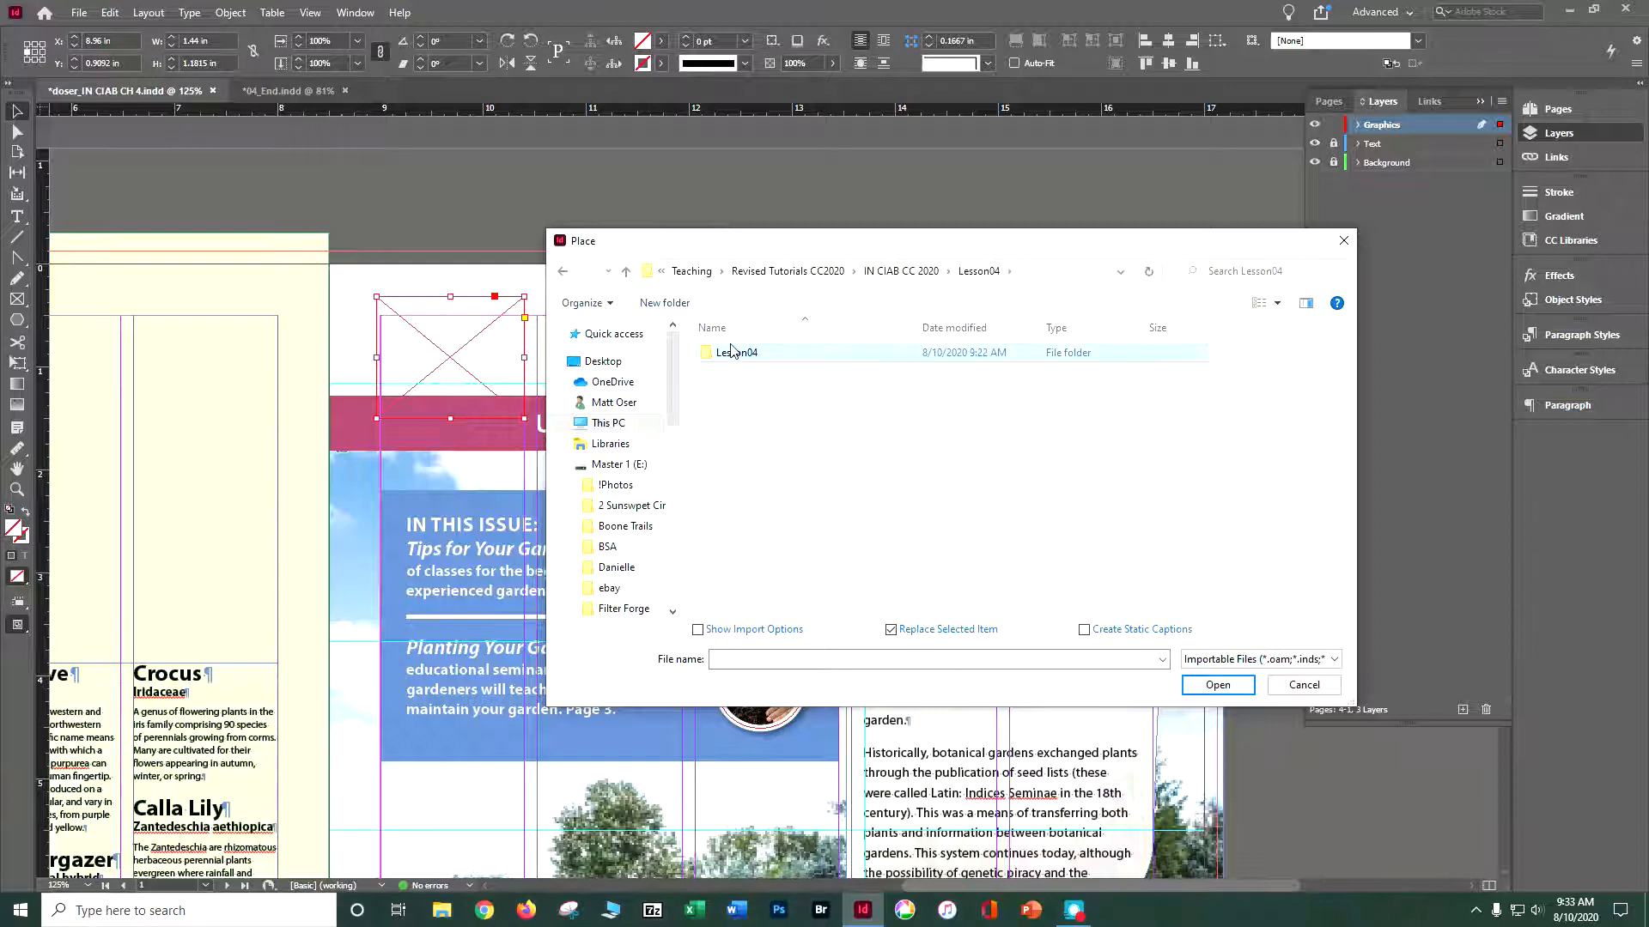
double_click(731, 352)
double_click(825, 360)
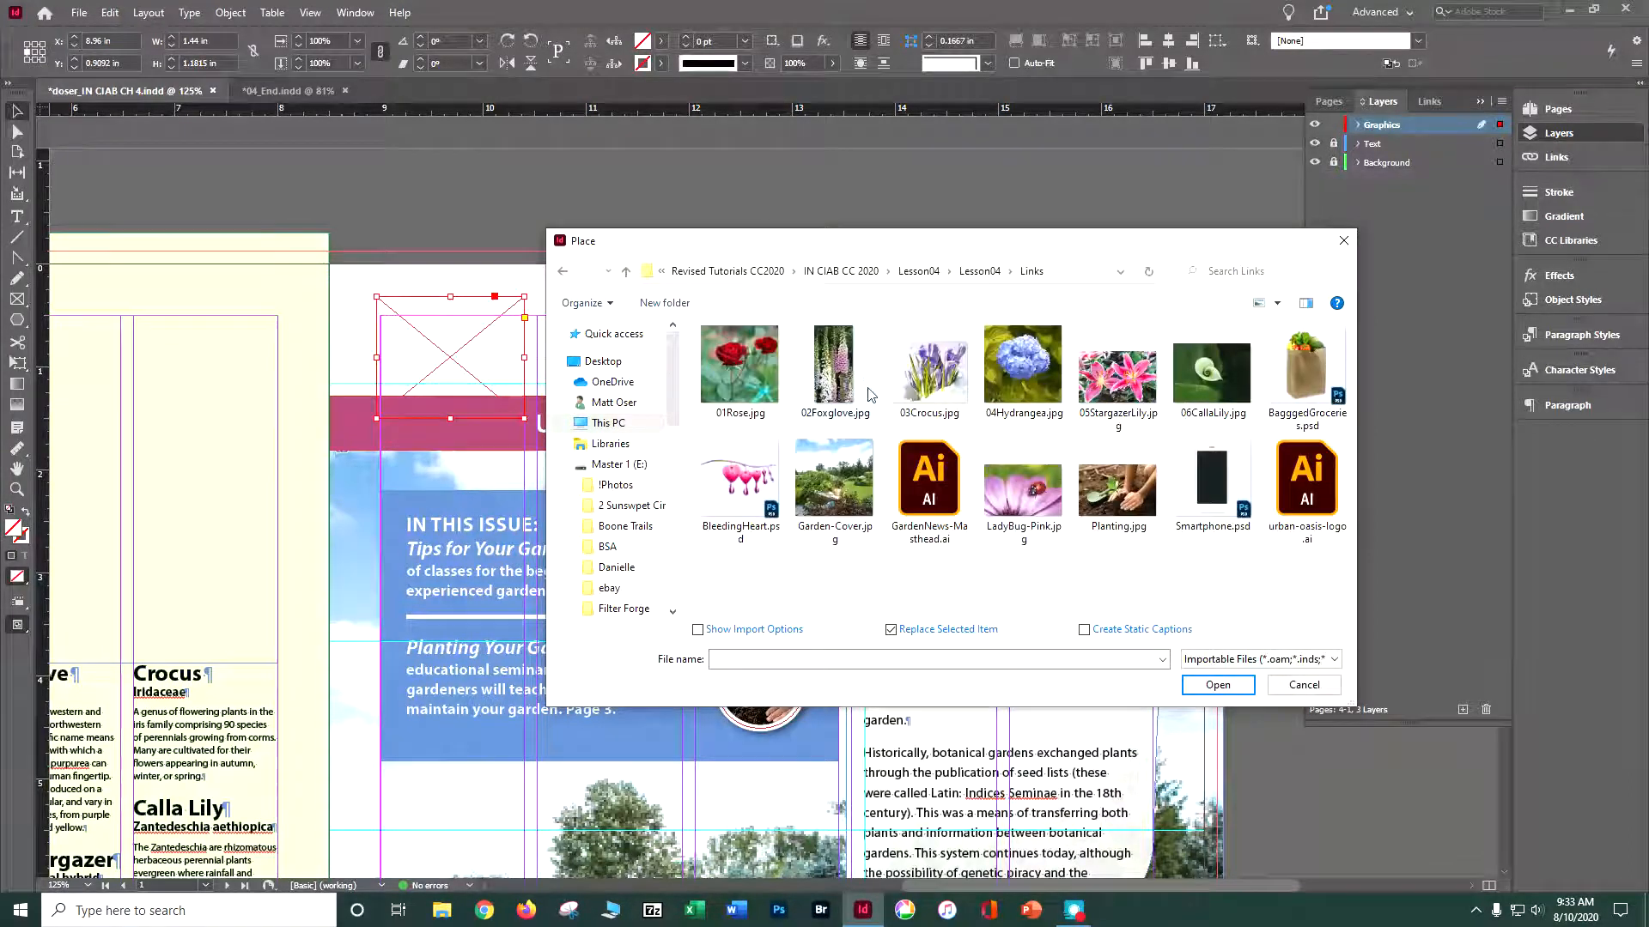
left_click(1289, 472)
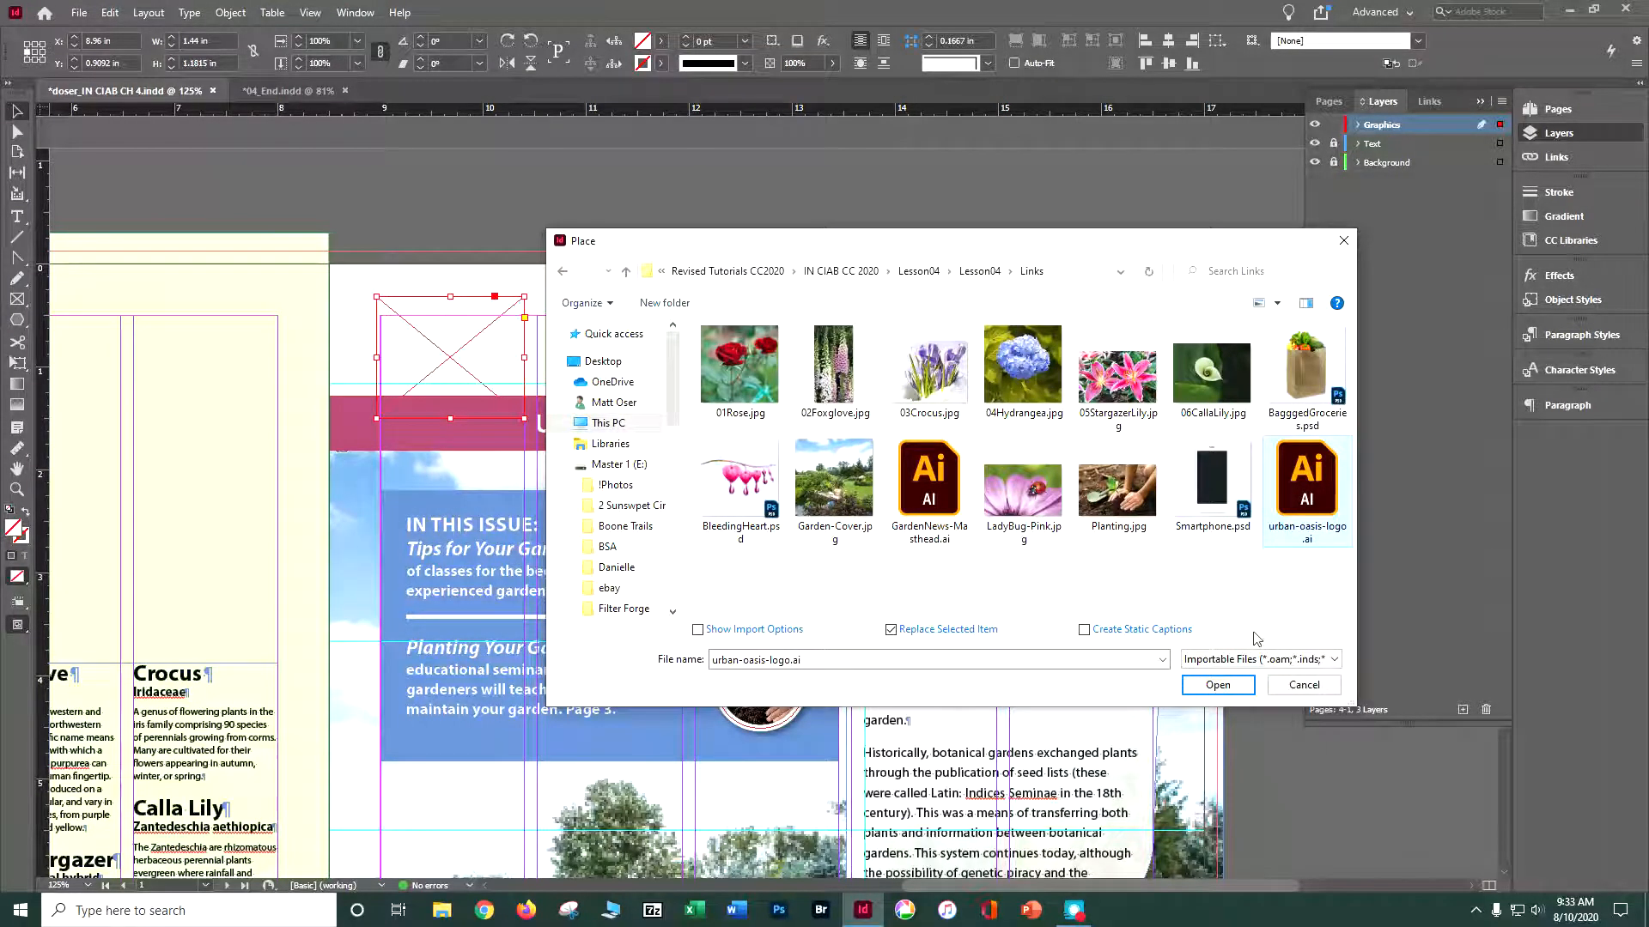
left_click(1216, 685)
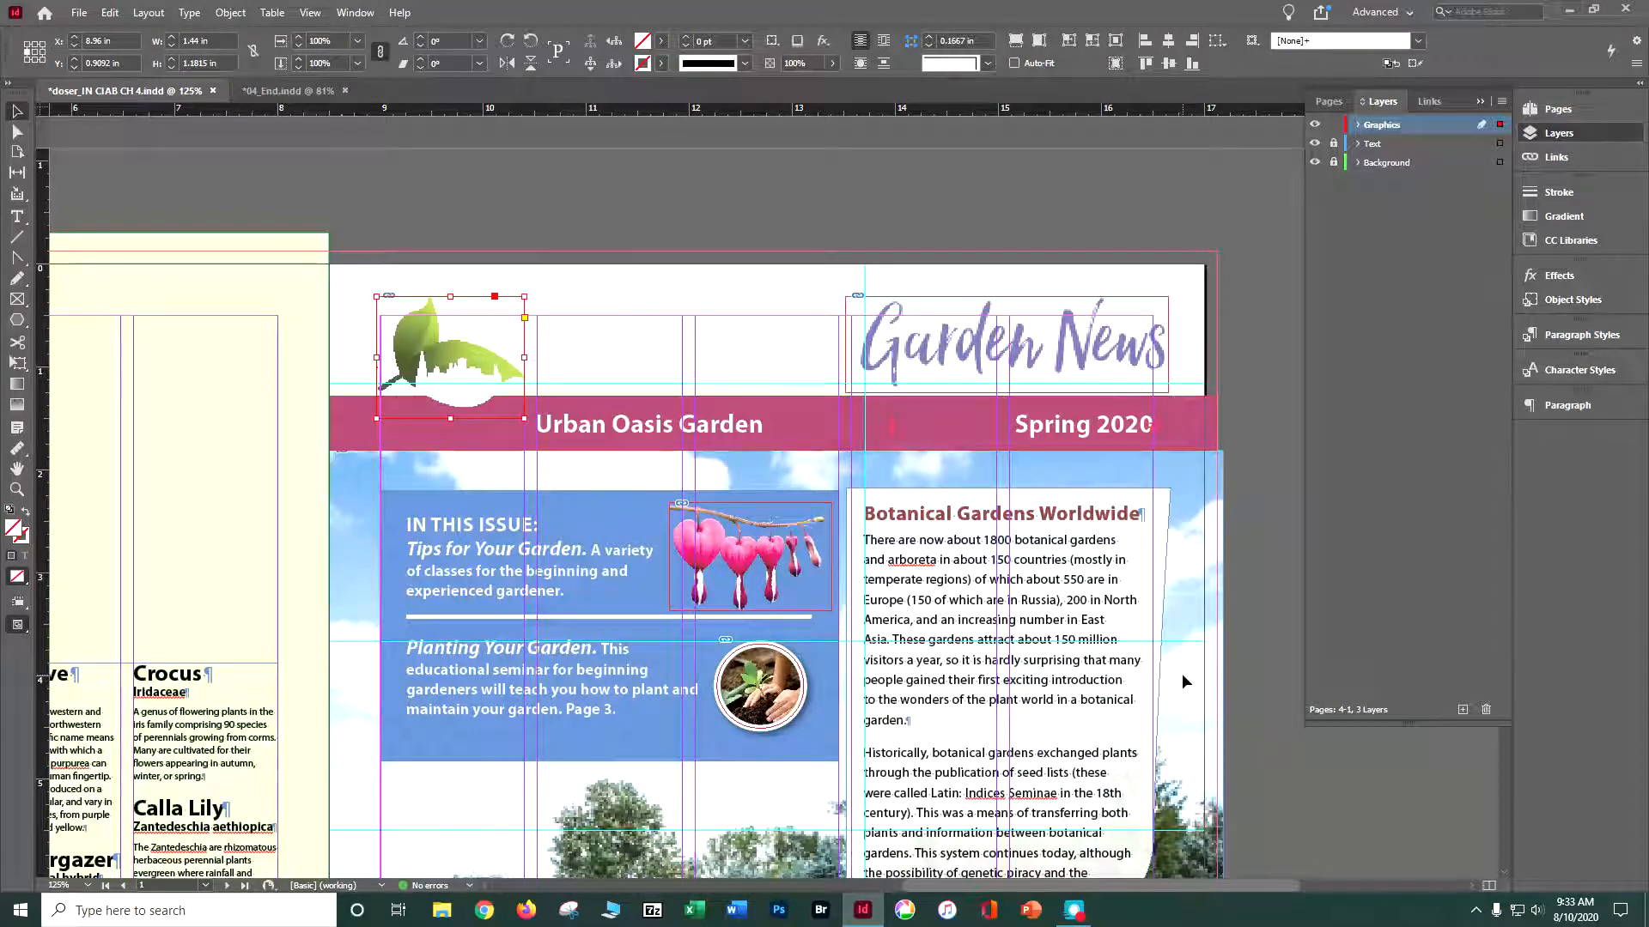
- Set the document's display performance to High Quality Display
left_click(245, 15)
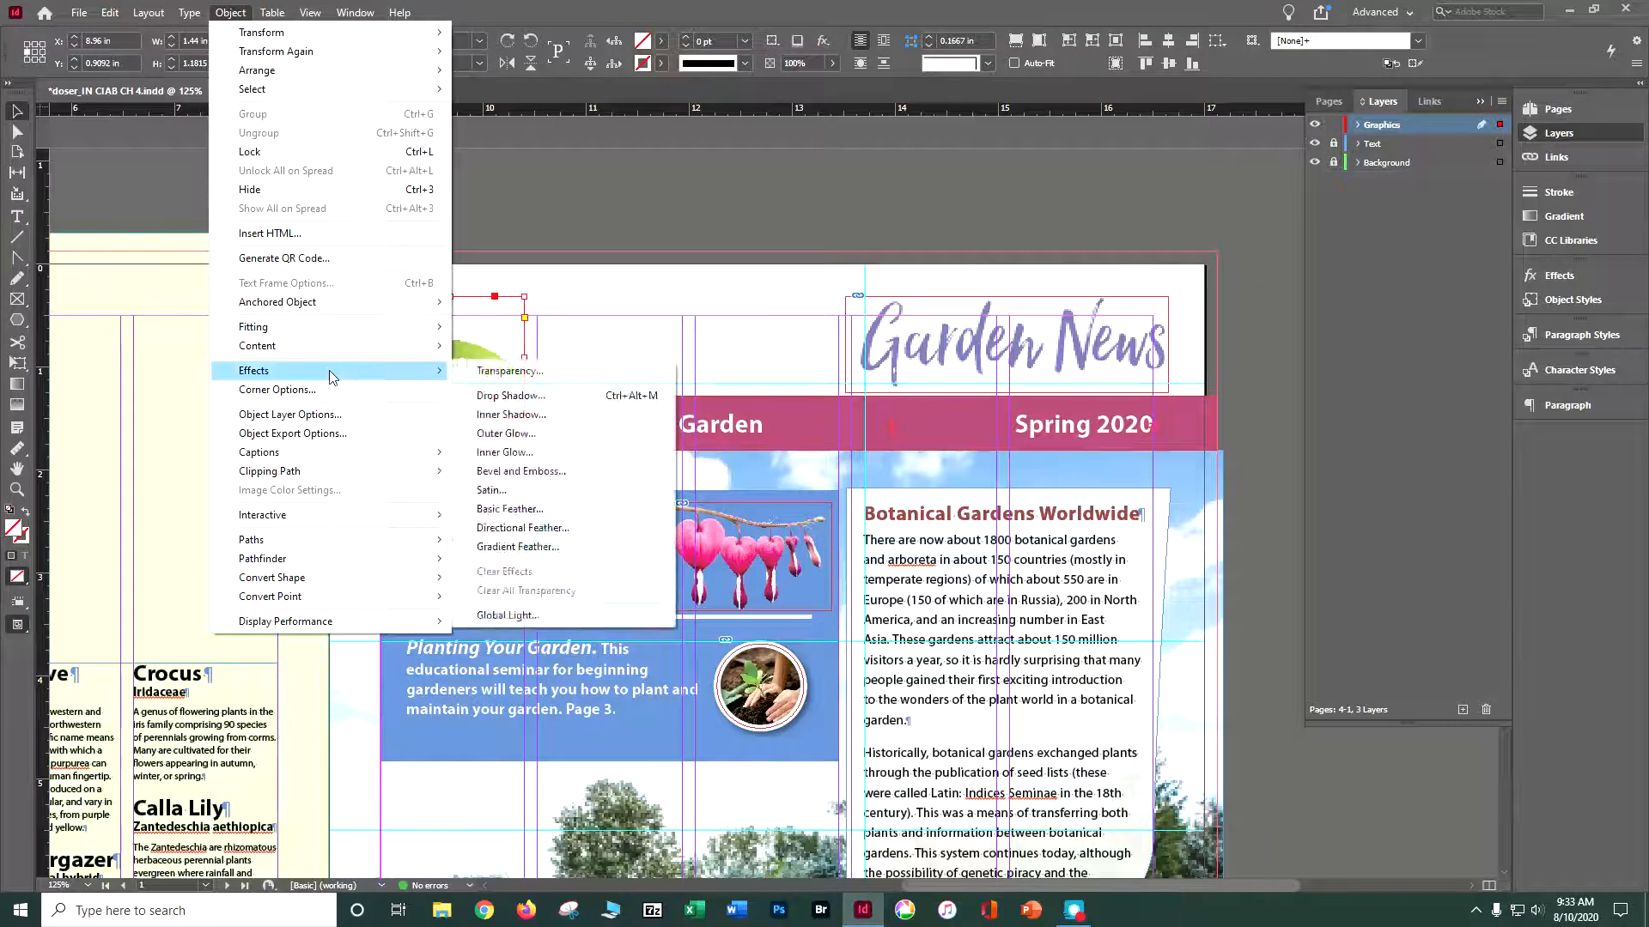
mouse_move(310, 13)
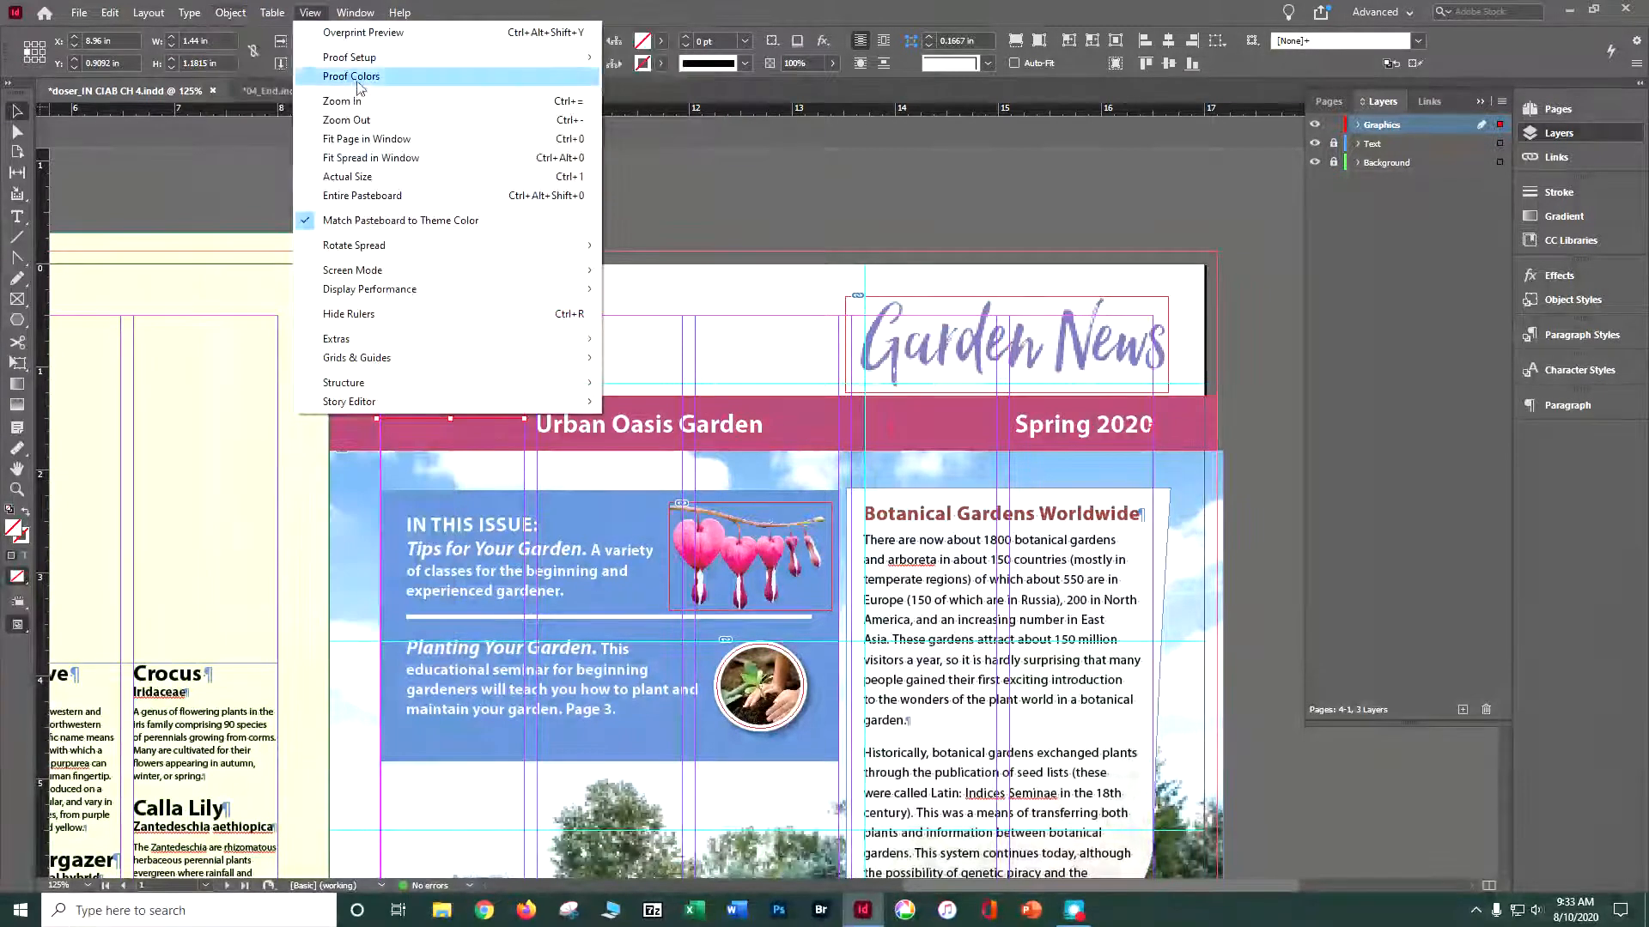
mouse_move(556, 290)
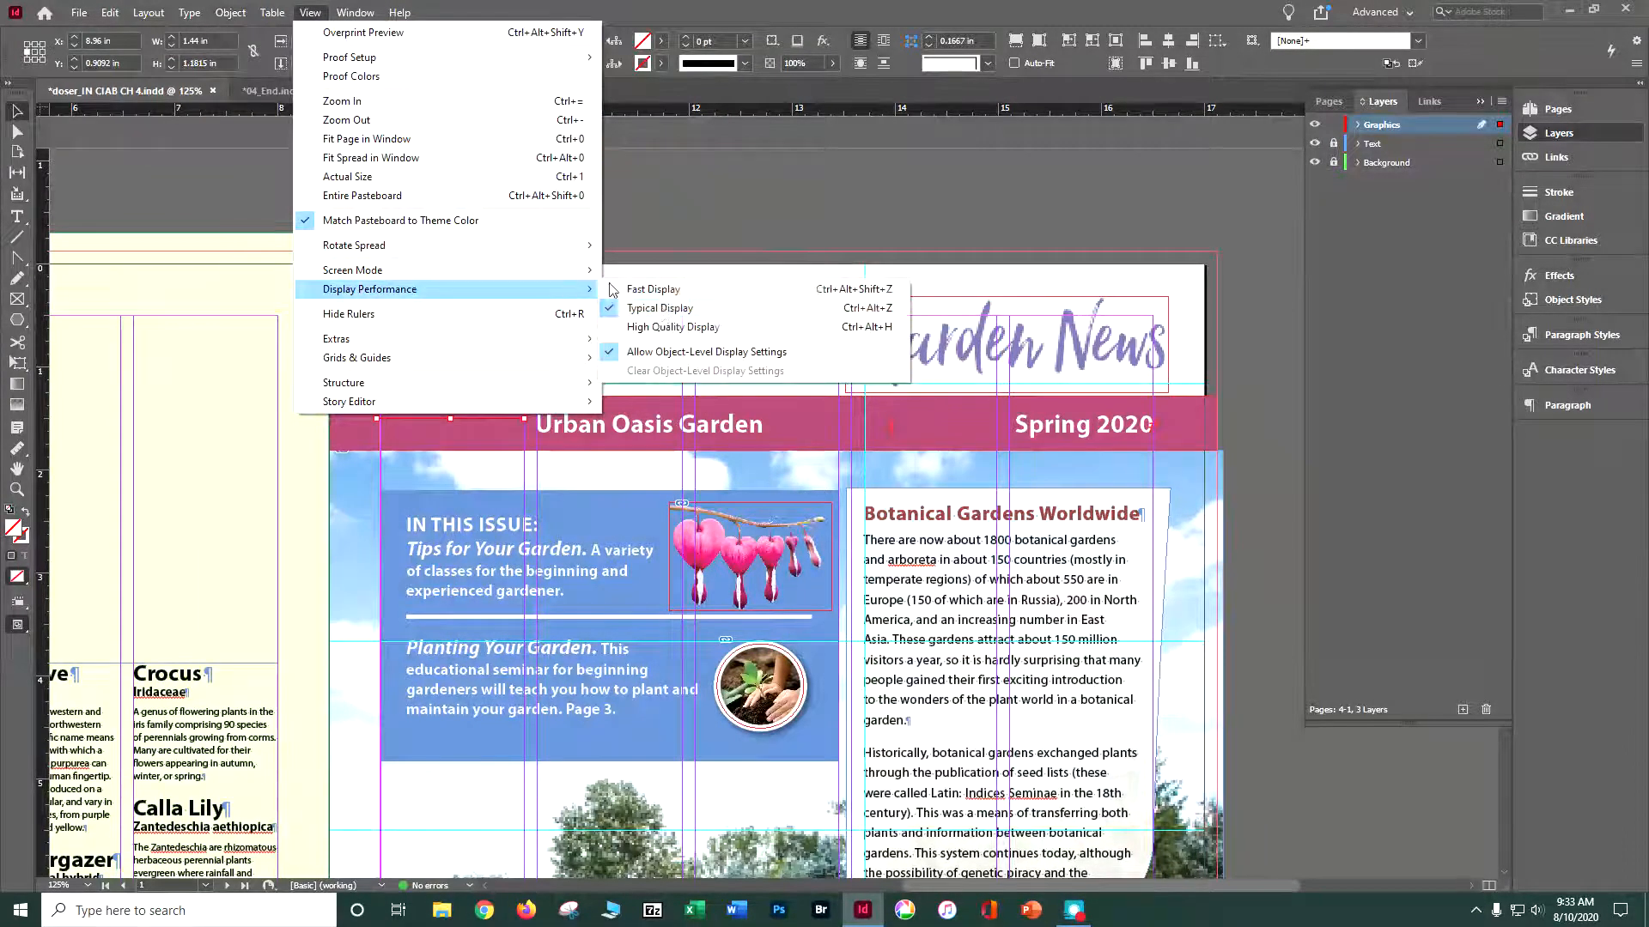
left_click(662, 332)
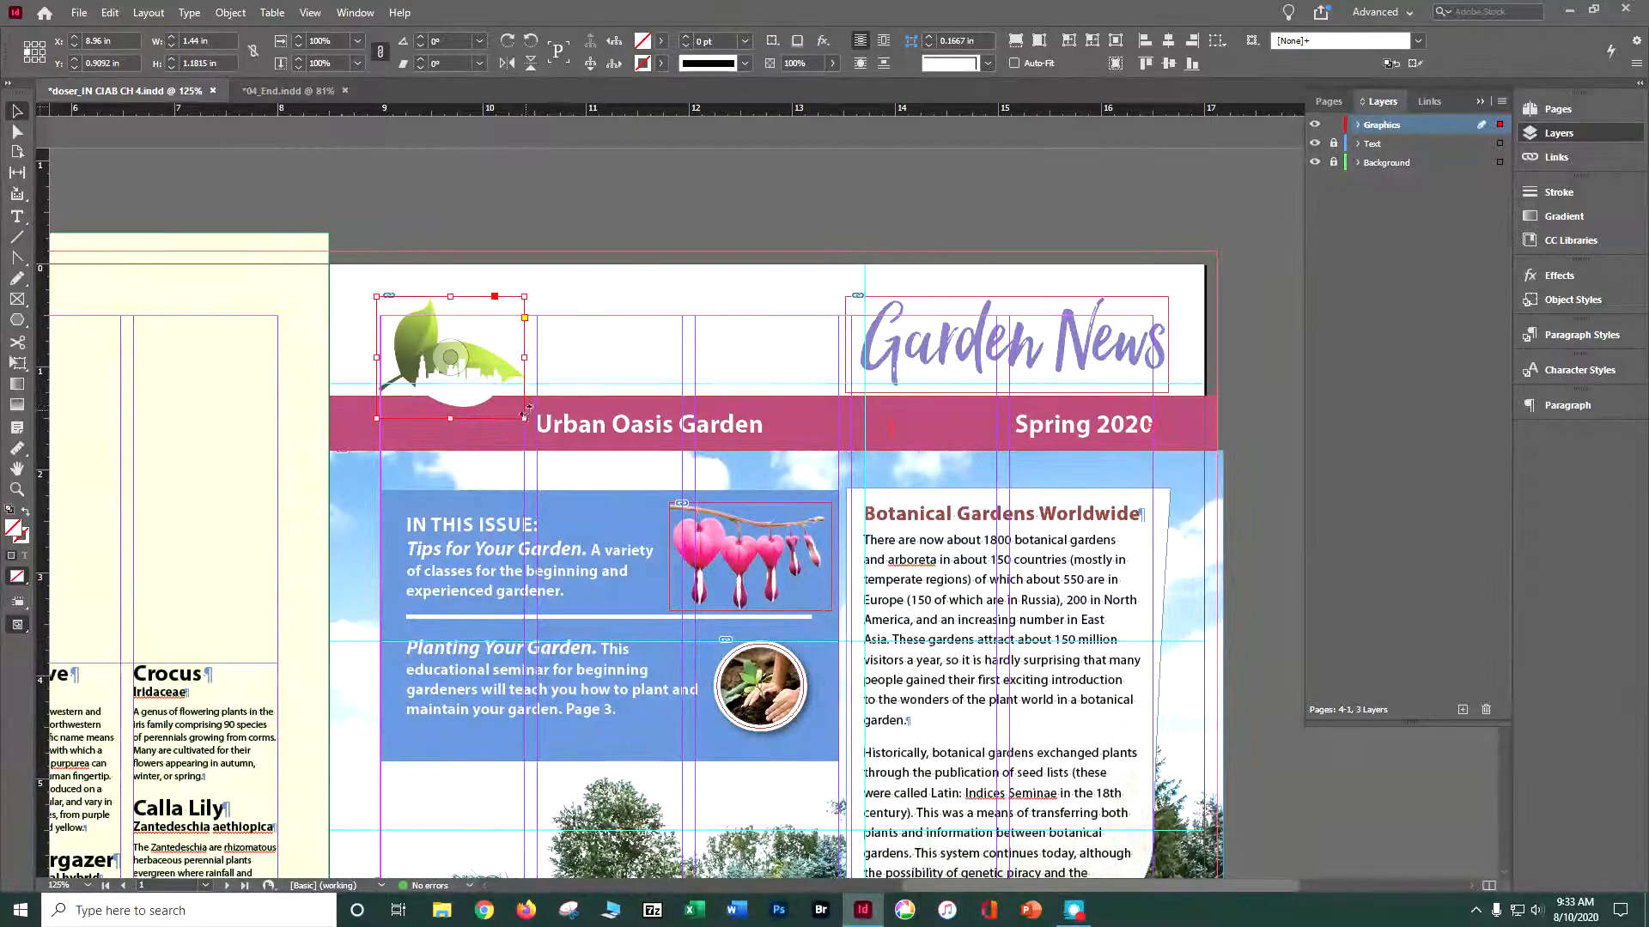
- Try cropping the logo with a smaller frame, and enlarge the frame to about 1.44 by 1.16 in
left_click_drag(524, 417, 486, 393)
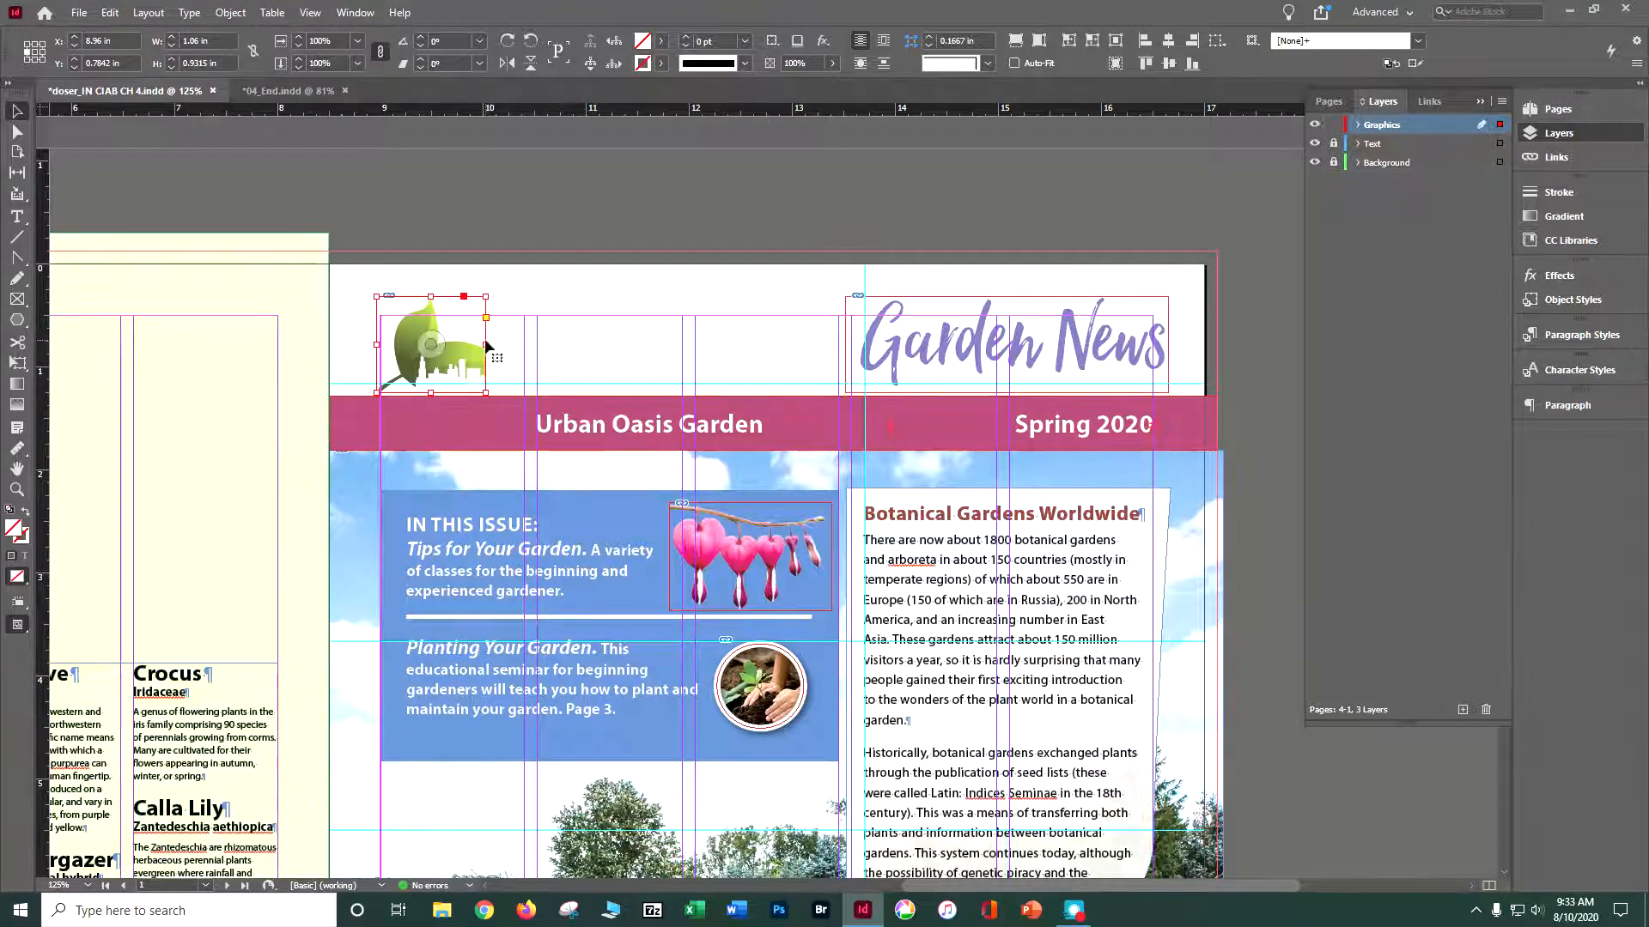
left_click_drag(486, 344, 525, 345)
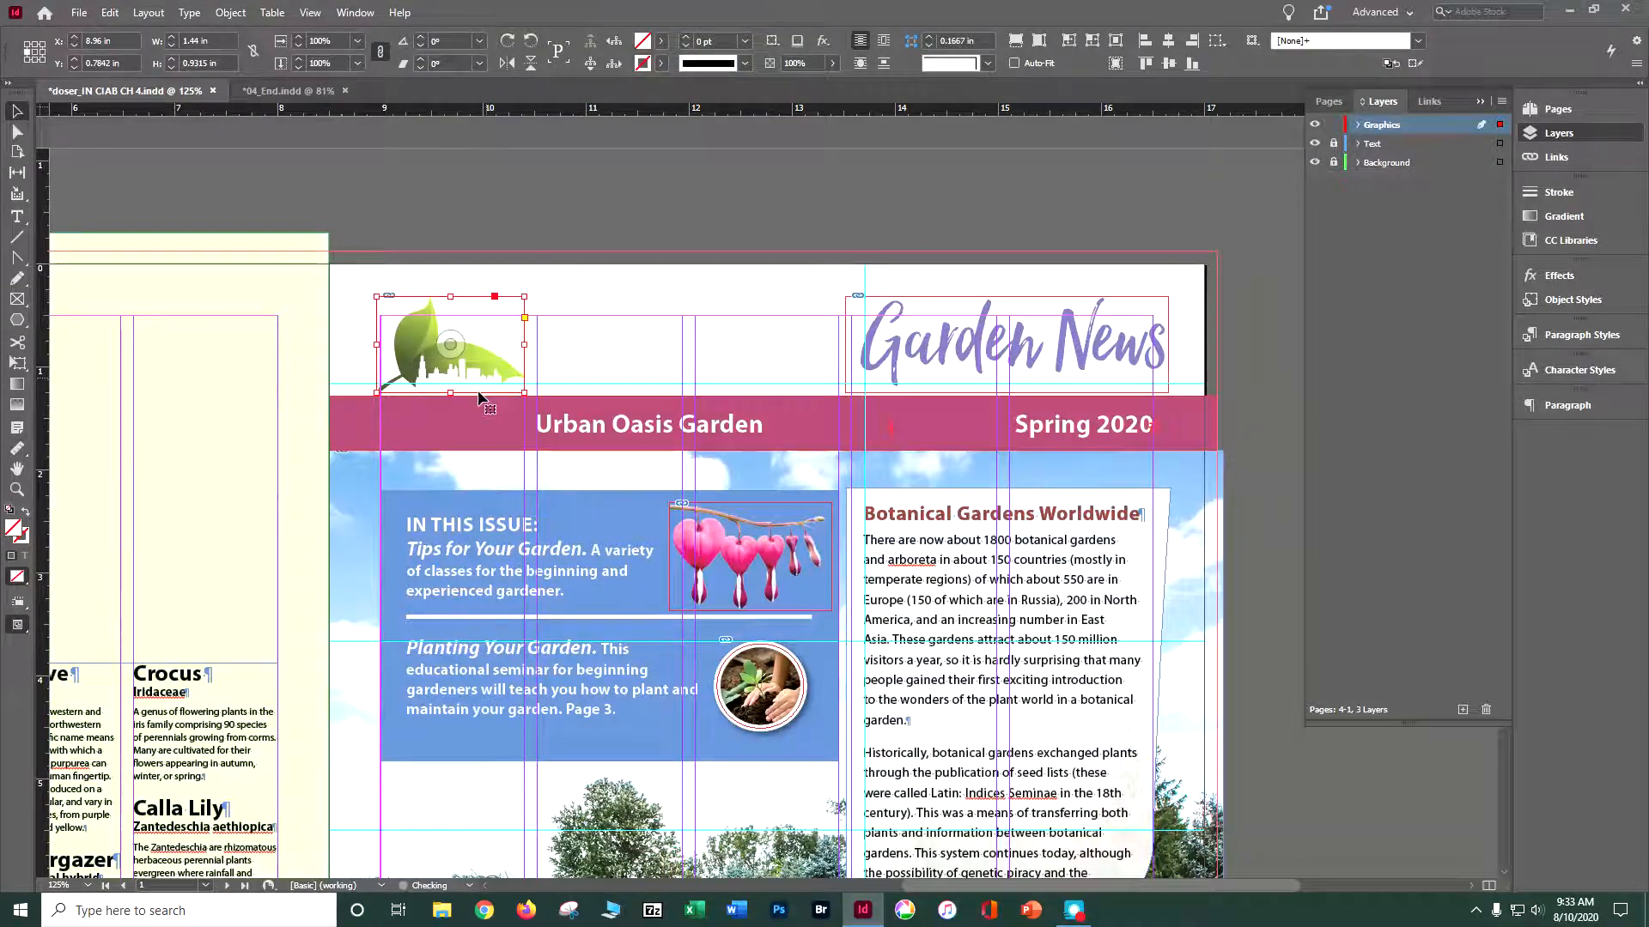
mouse_move(451, 393)
left_mouse_down()
mouse_move(460, 435)
mouse_move(451, 415)
left_mouse_up()
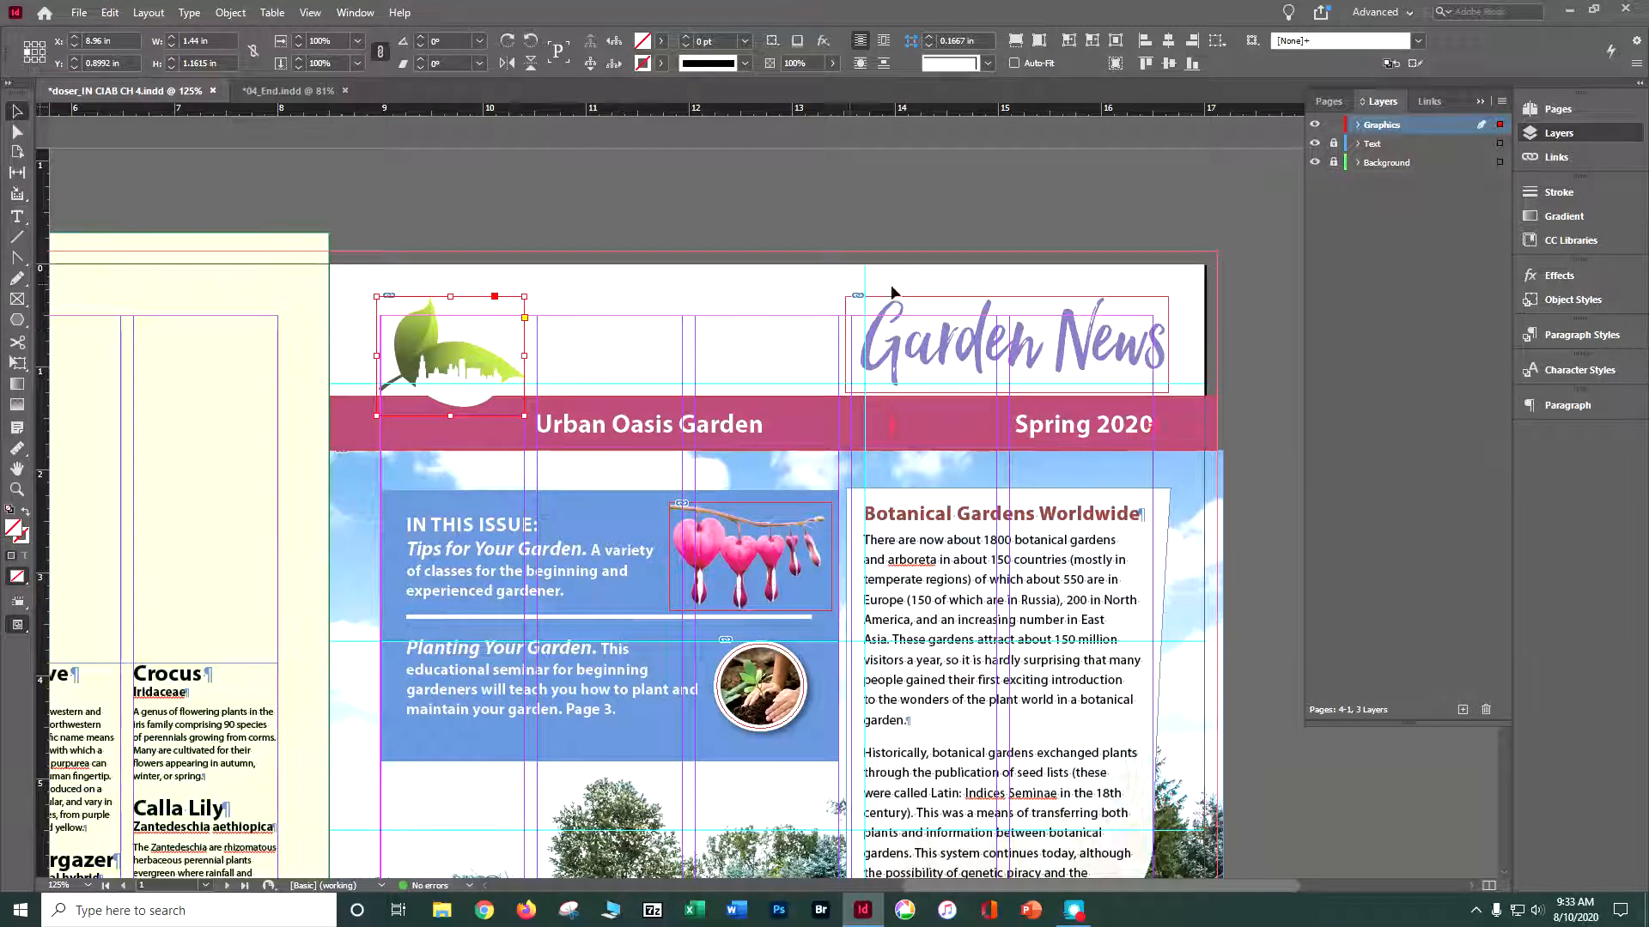
left_click(936, 220)
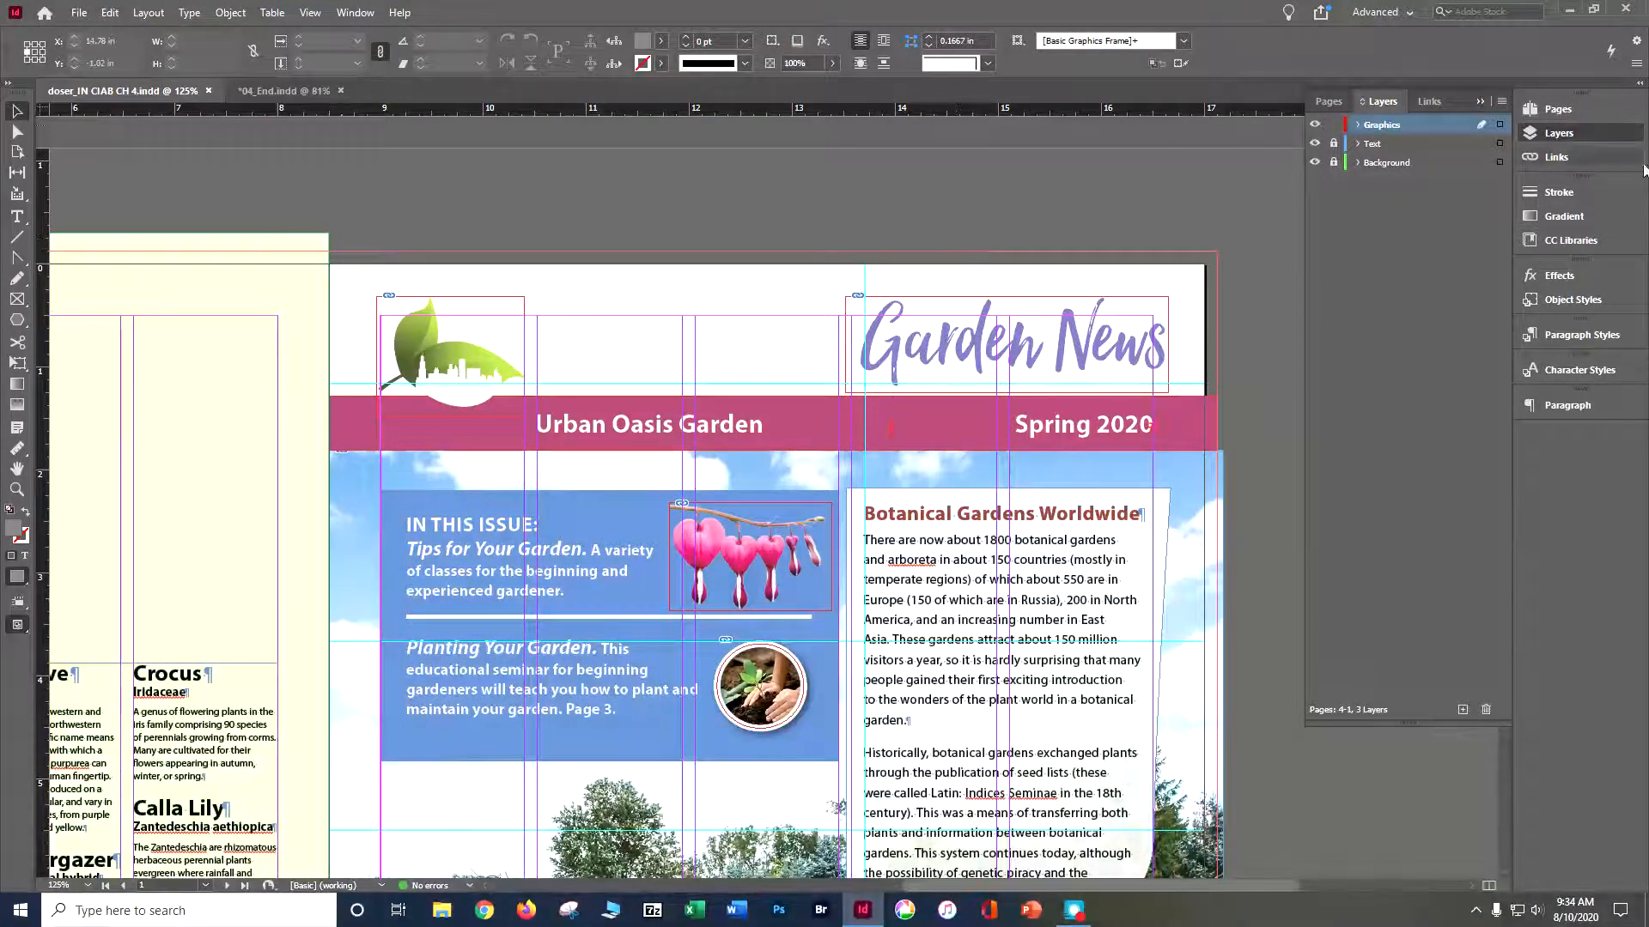
- Place urban-oasis-logo.ai below the upside-down return address on page 4
left_click(1555, 114)
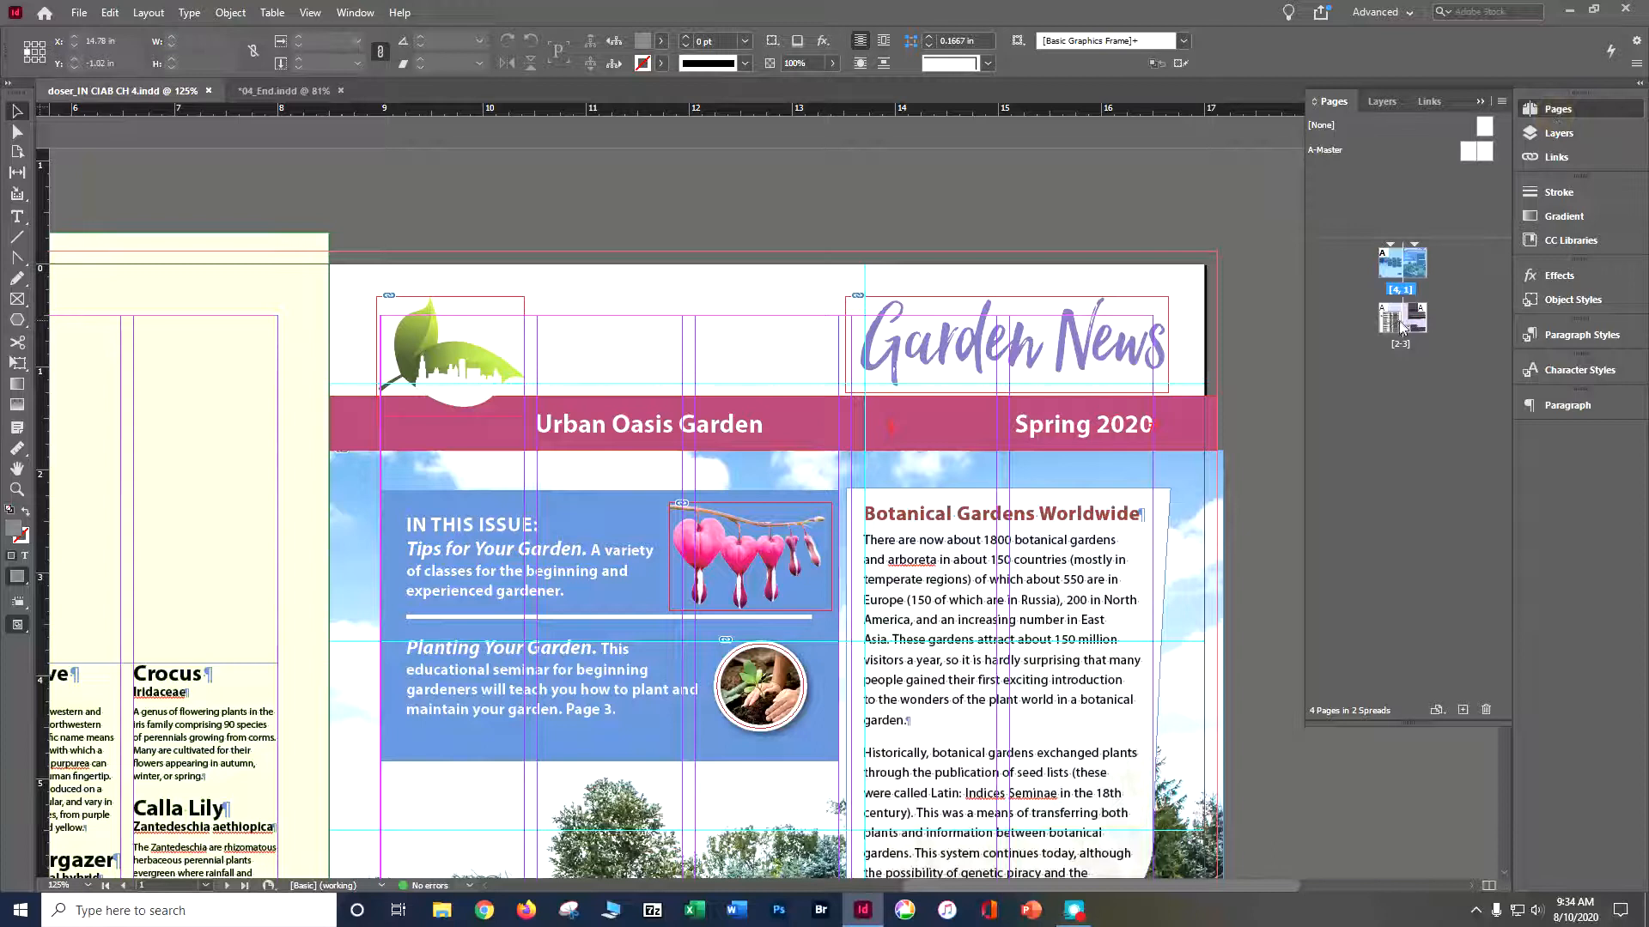
double_click(1398, 269)
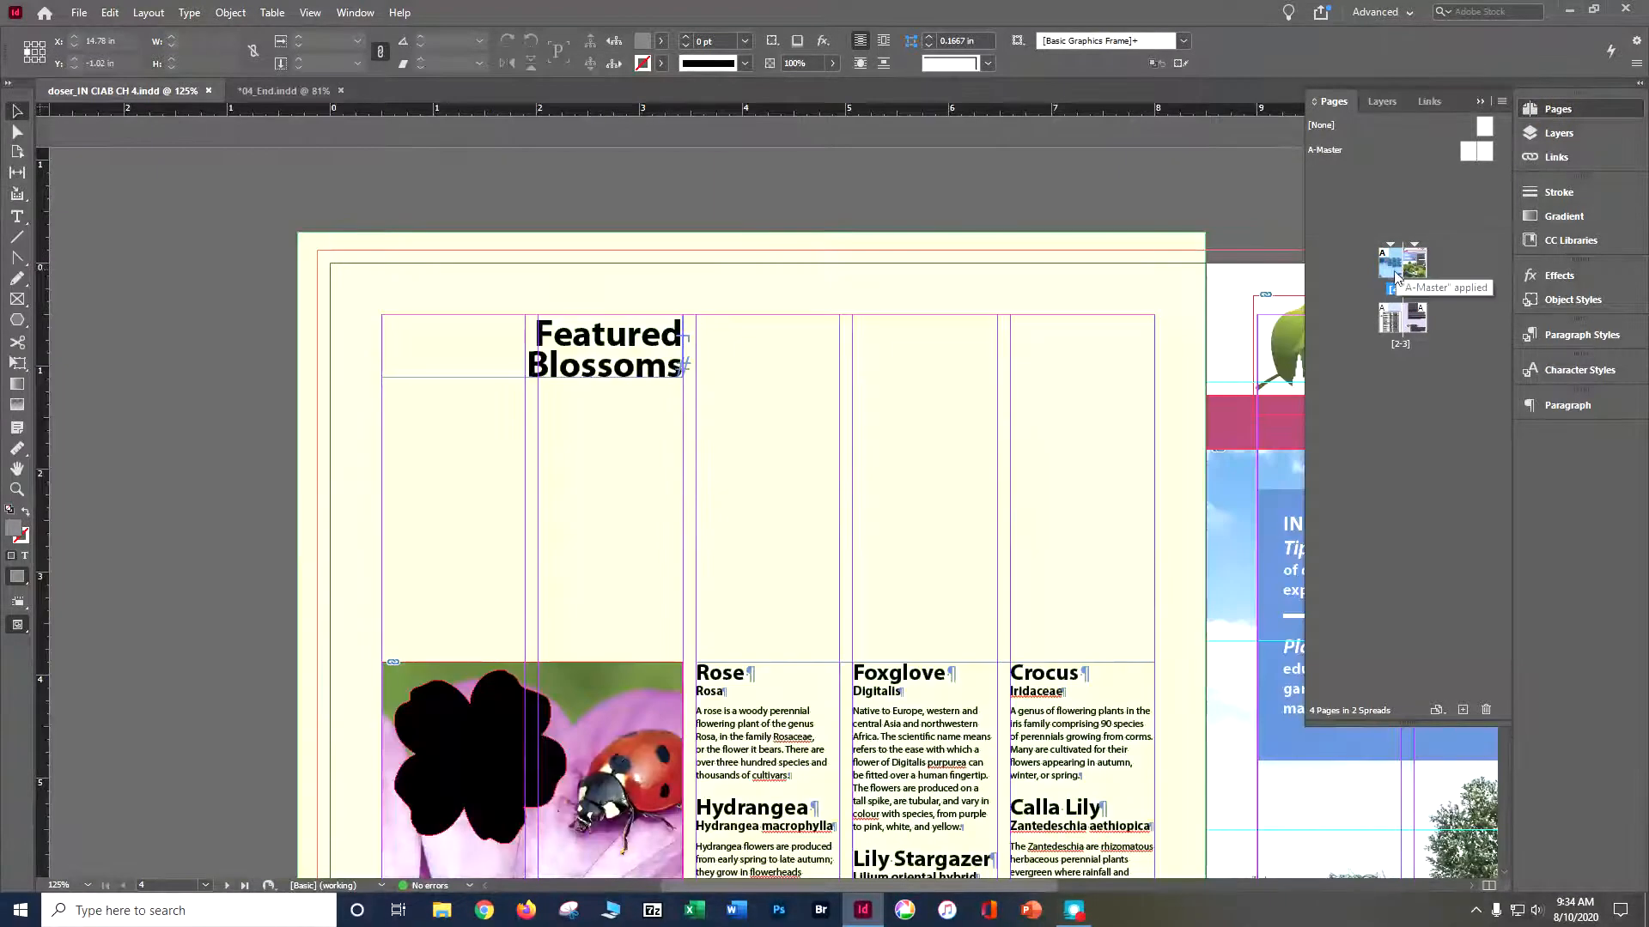
scroll(1133, 378, "down", 5)
scroll(1133, 378, "down", 3)
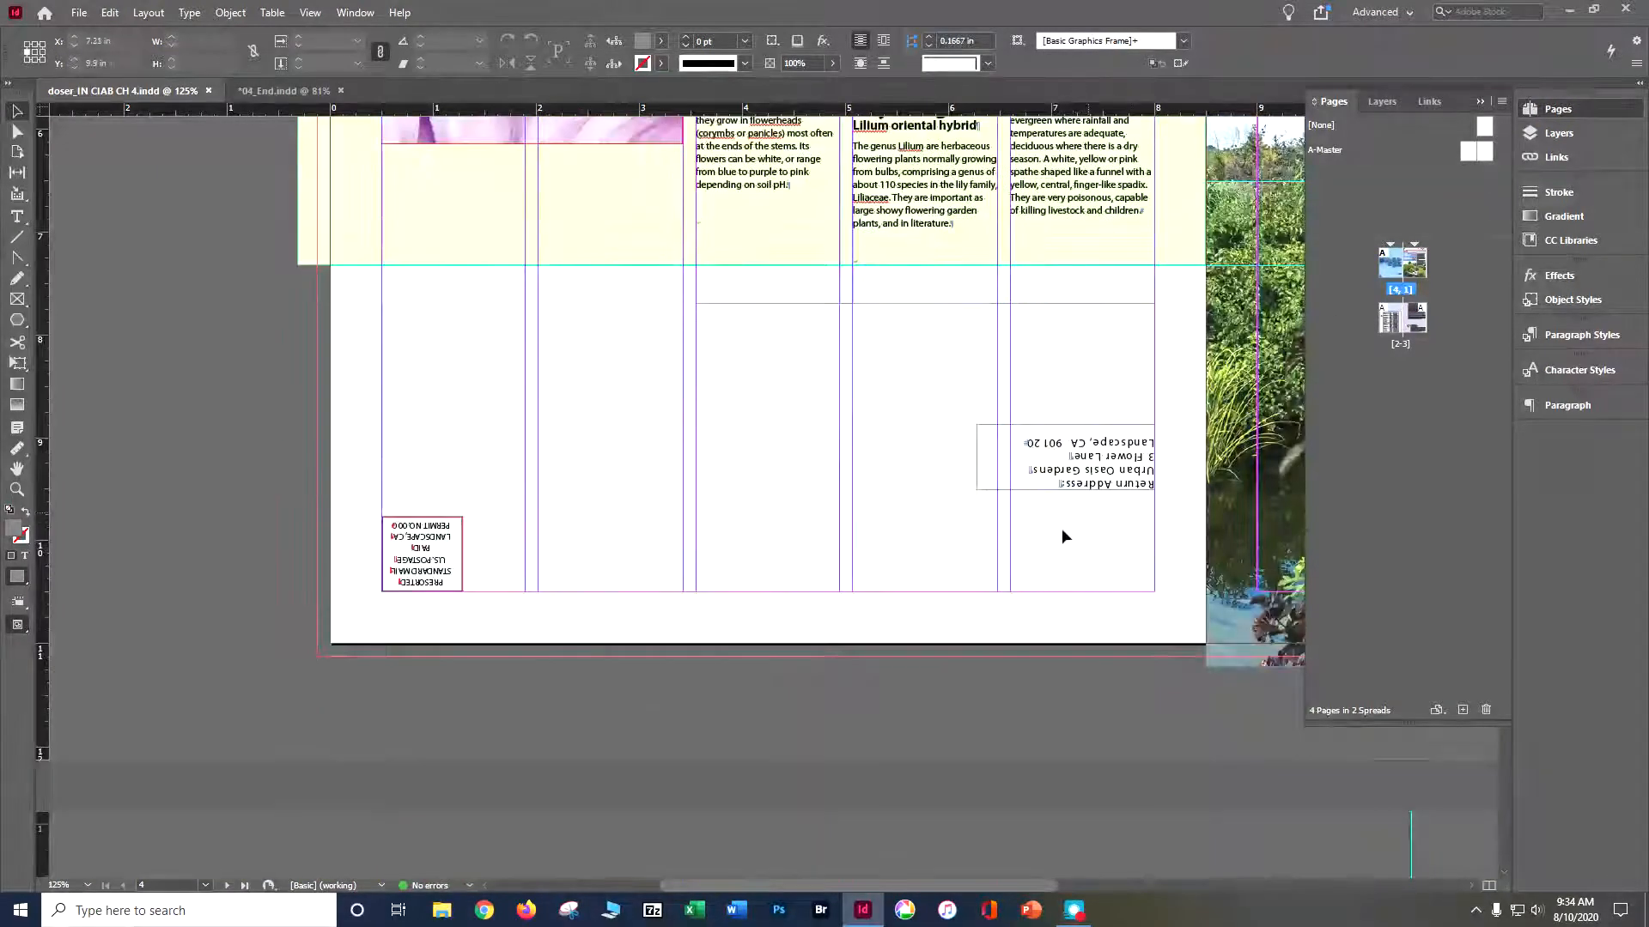
scroll(1141, 507, "up", 9)
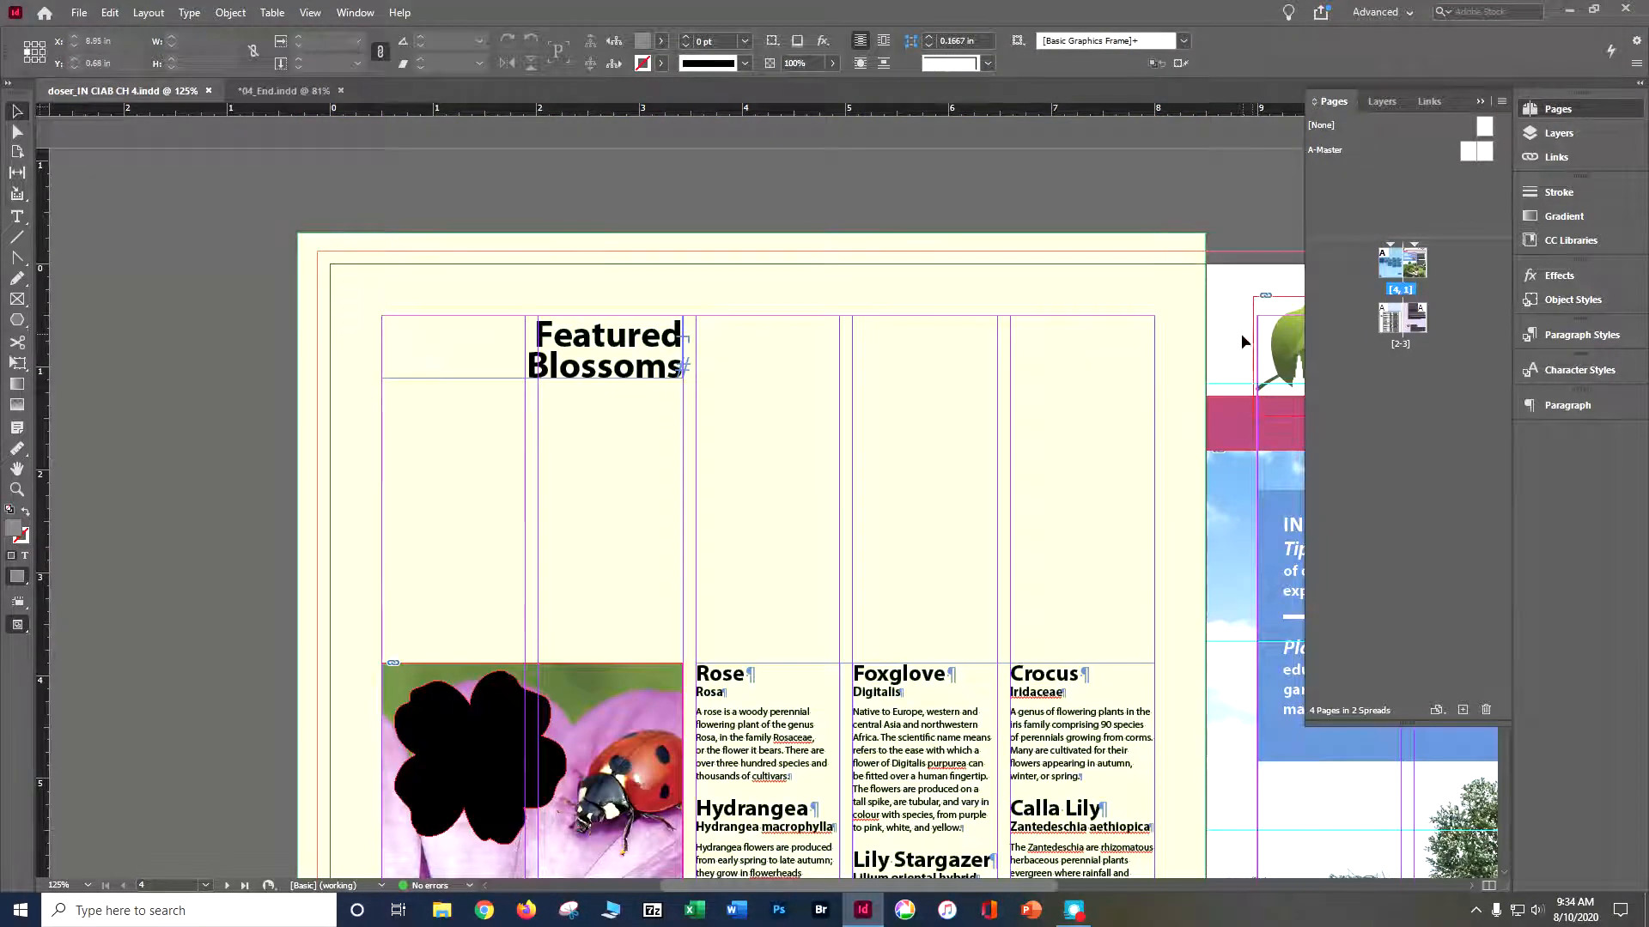
scroll(1233, 338, "down", 8)
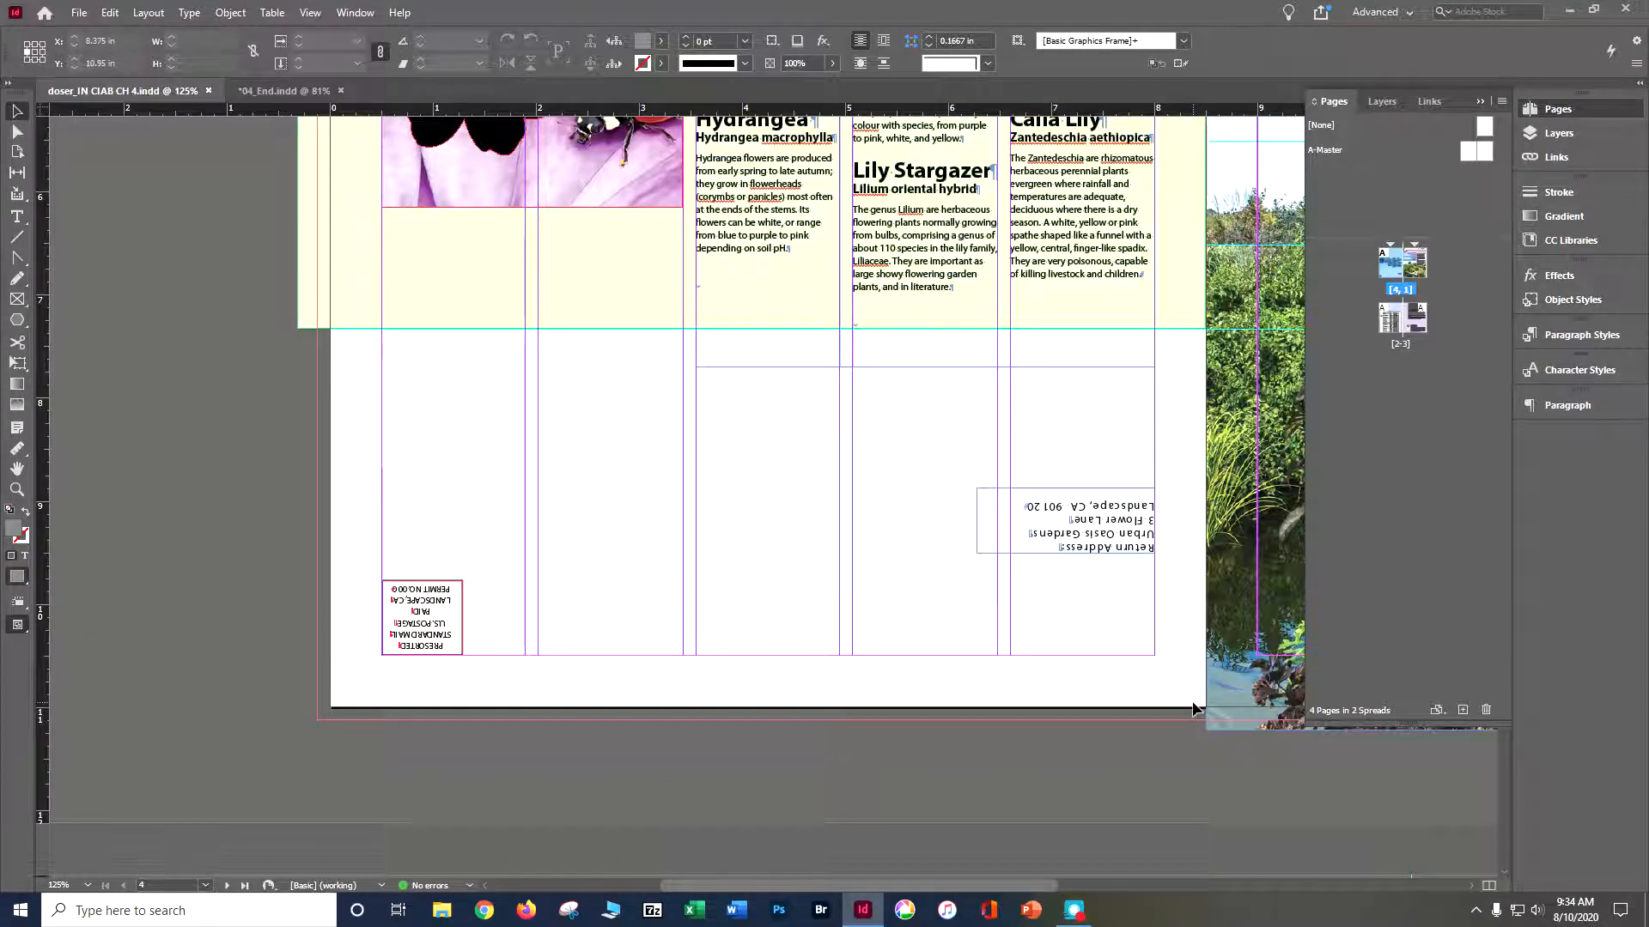
left_click(77, 14)
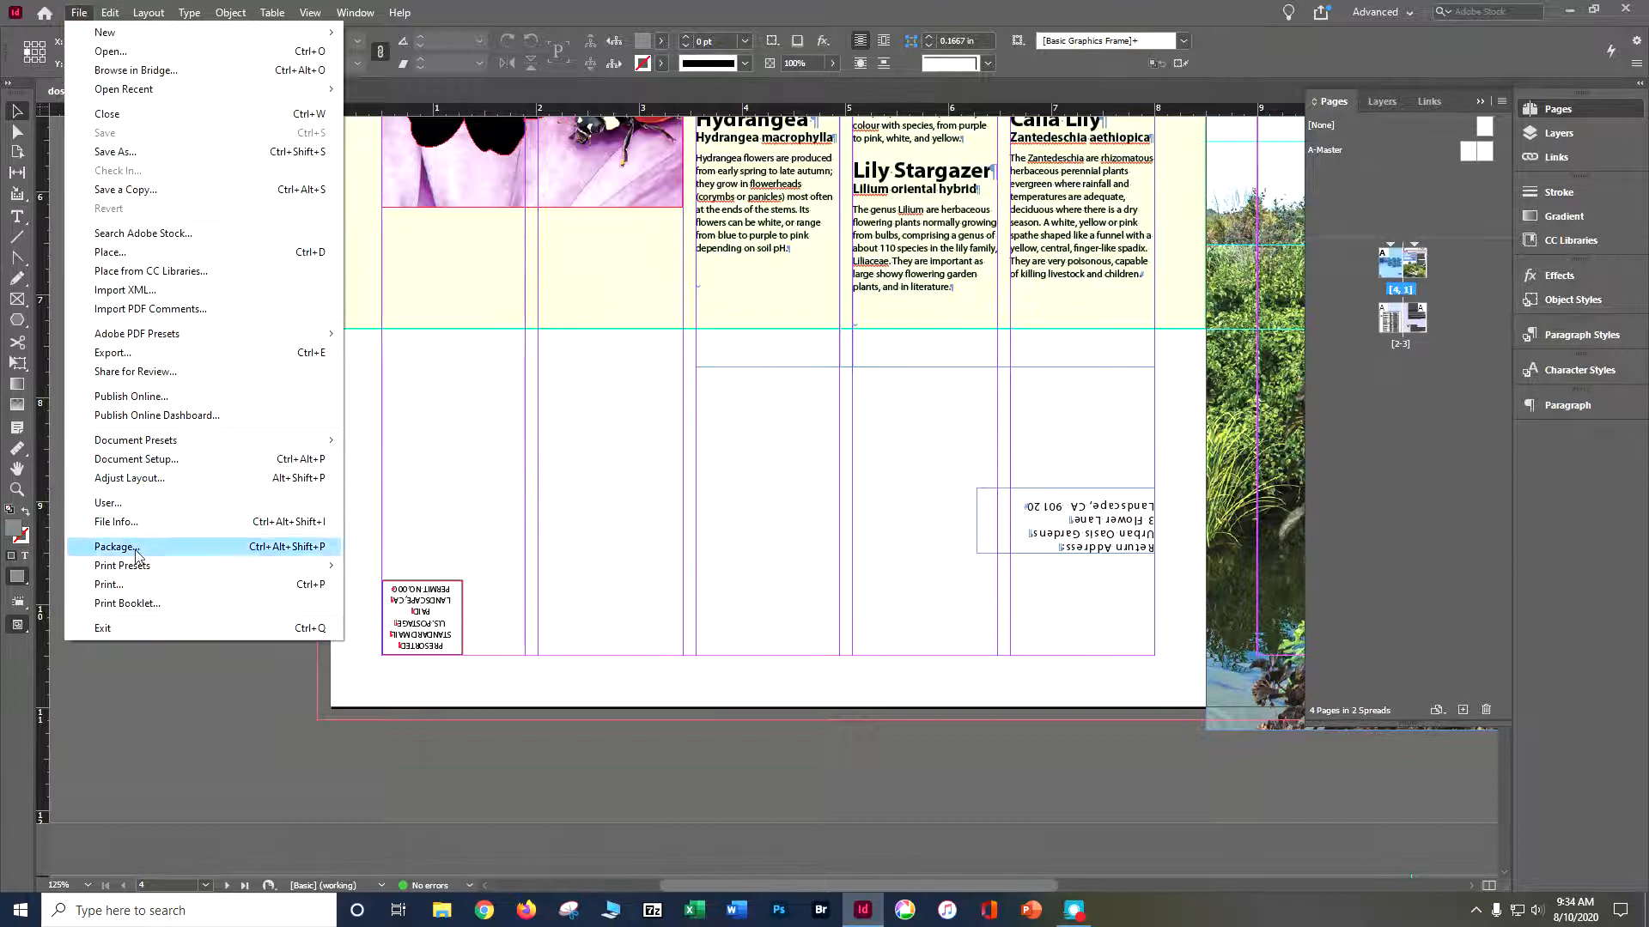
left_click(192, 253)
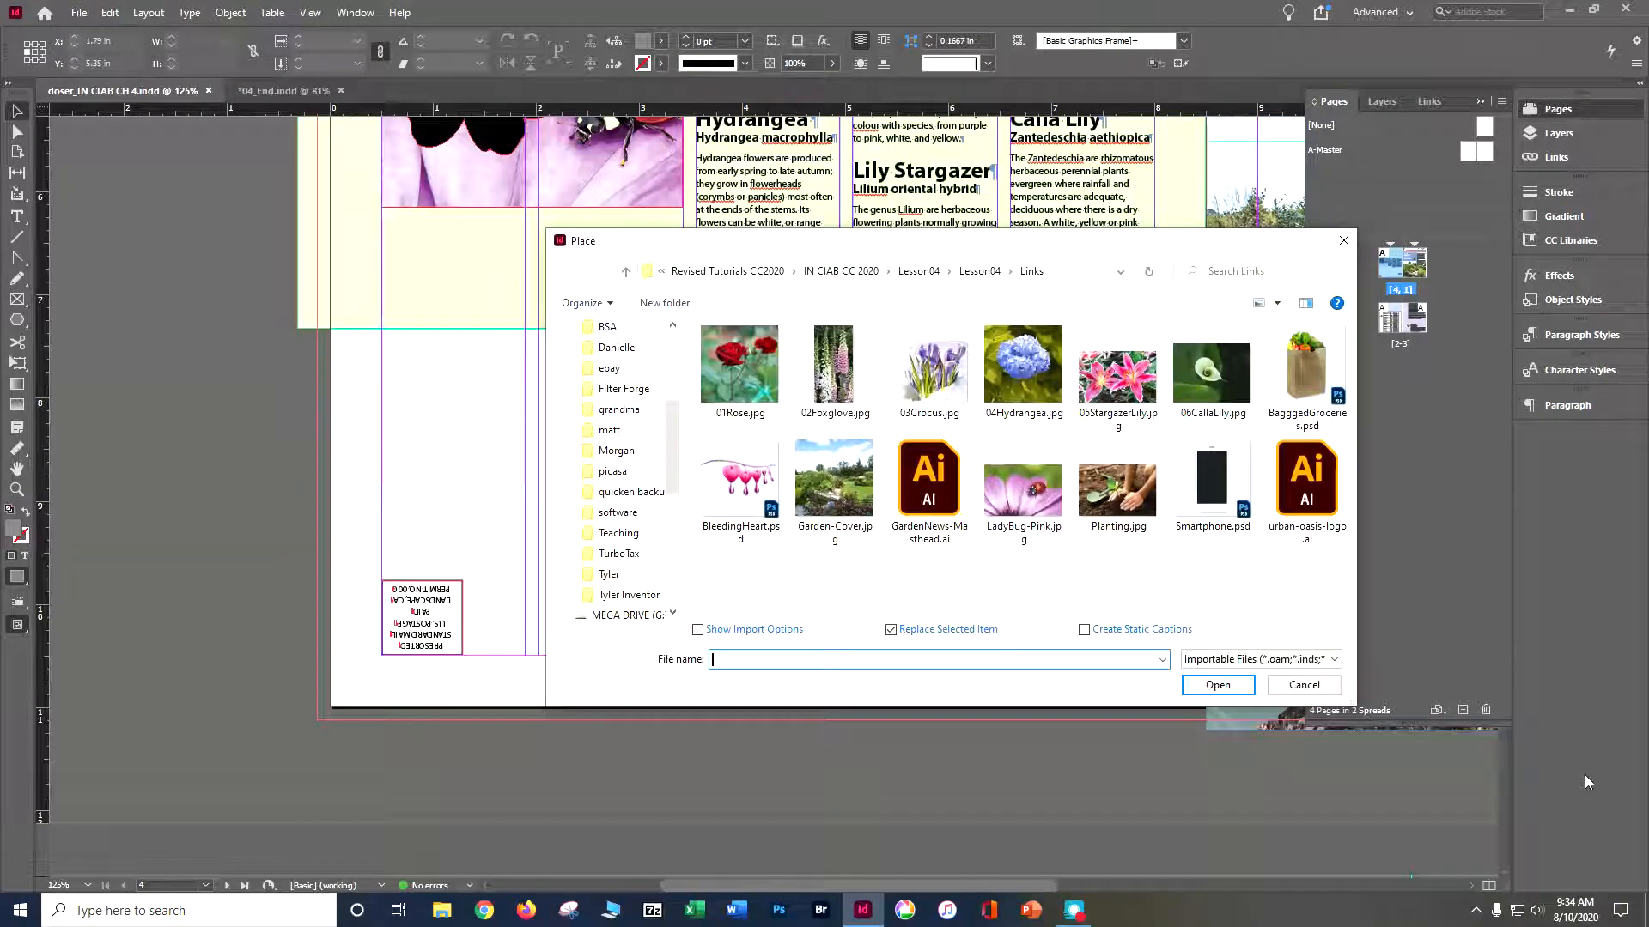
left_click(1293, 501)
left_click(1215, 686)
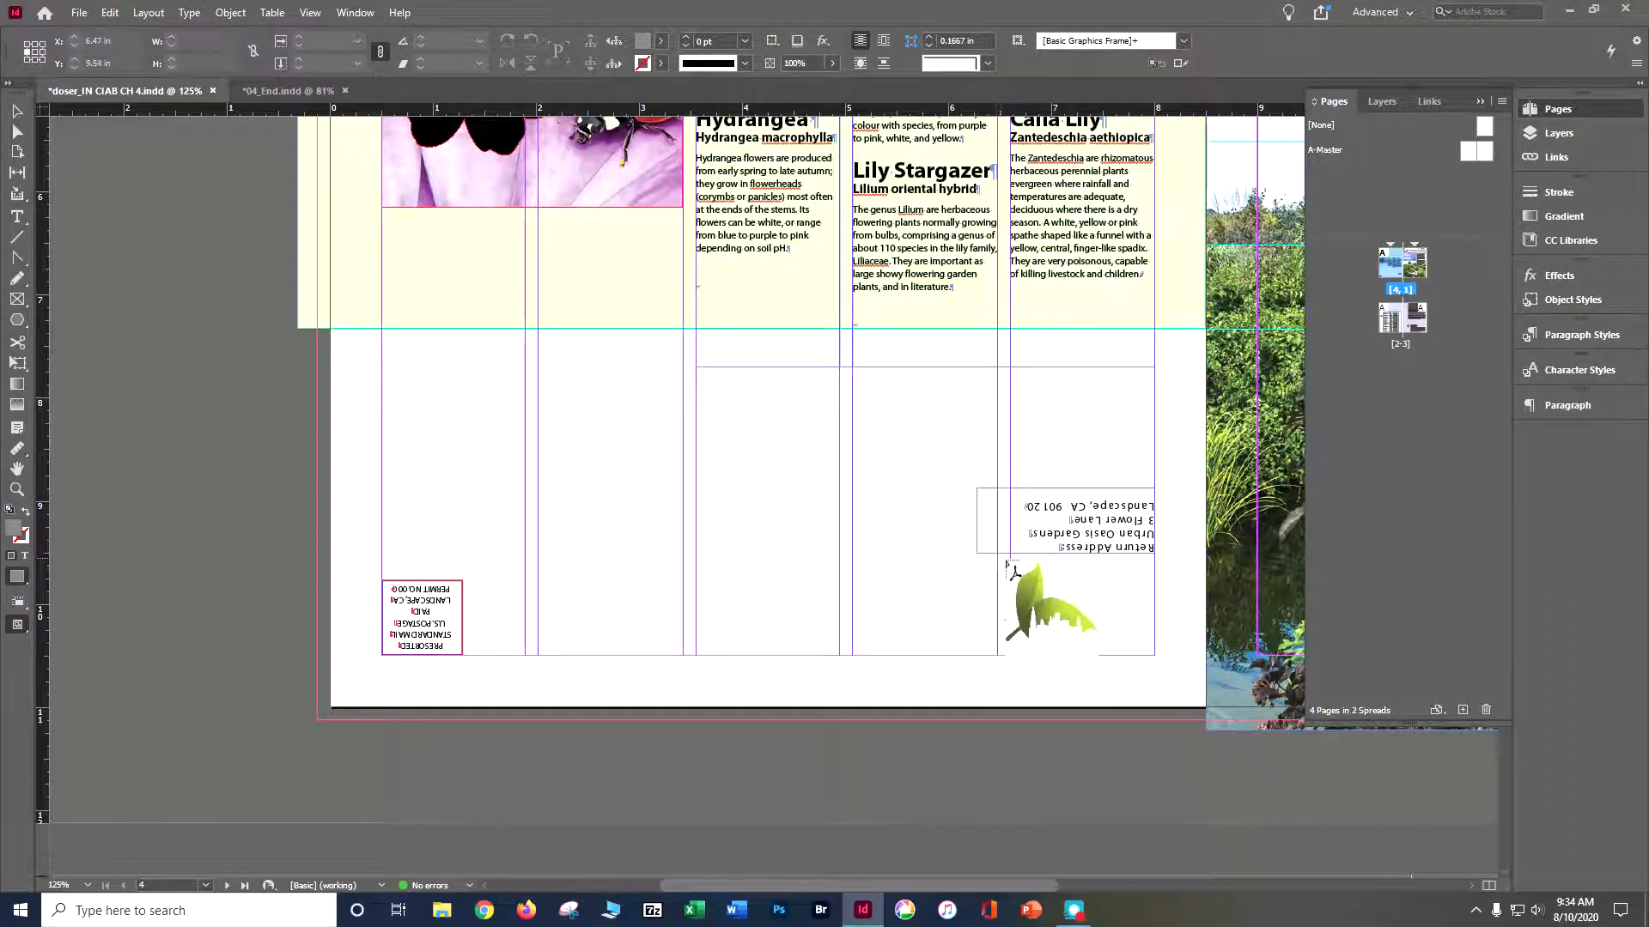
left_click(1010, 555)
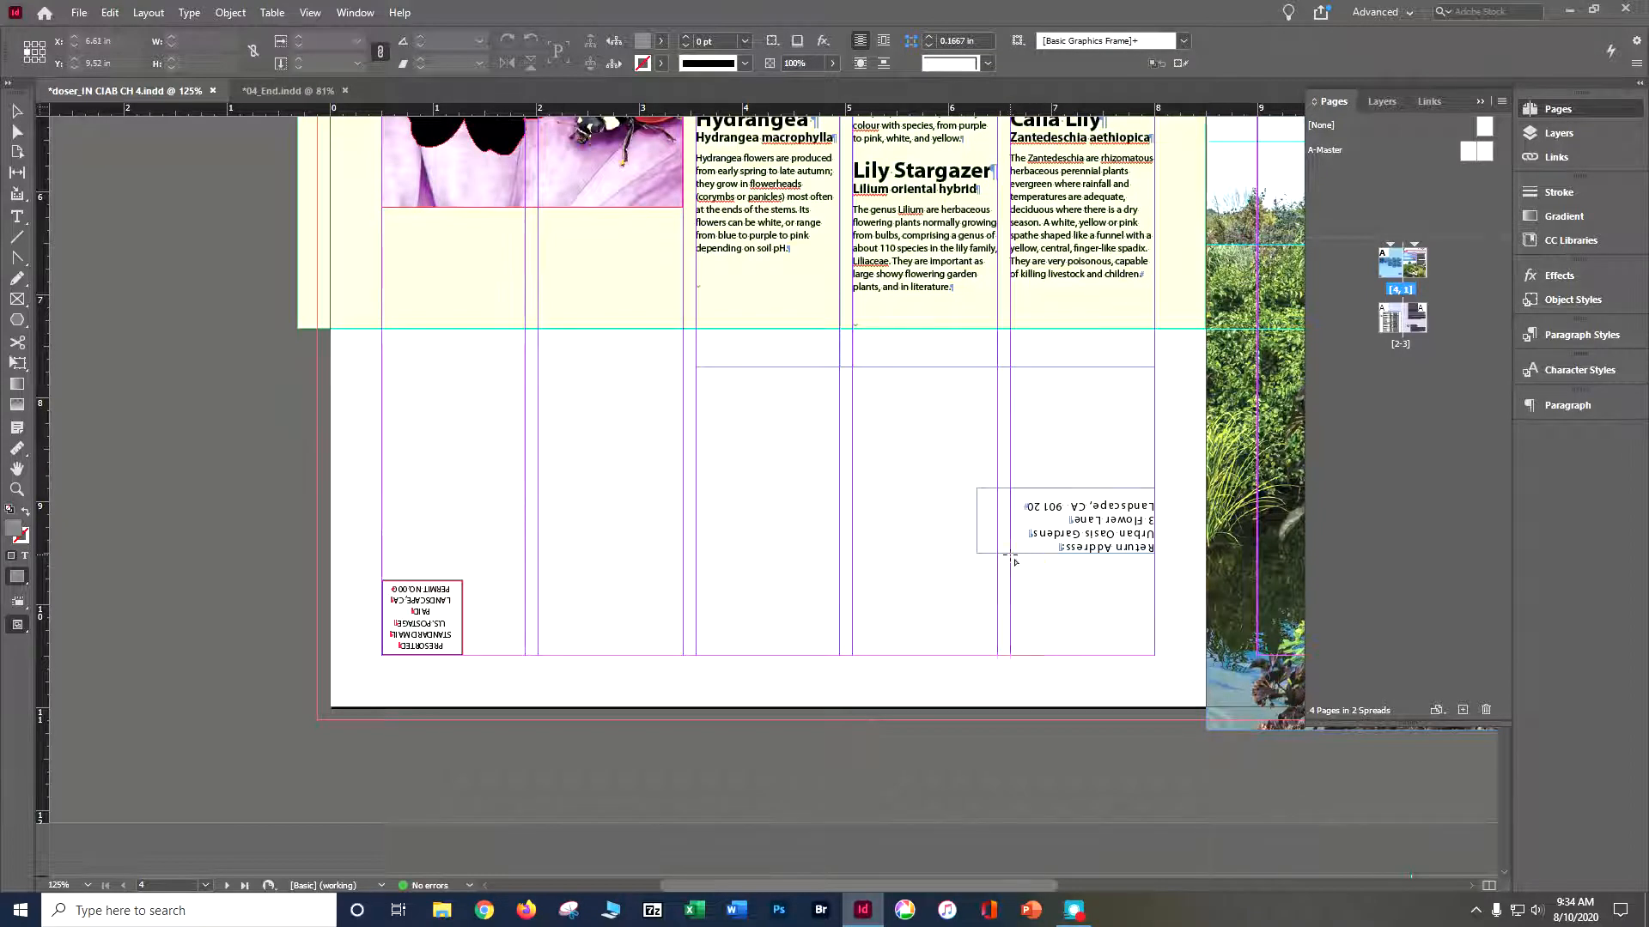
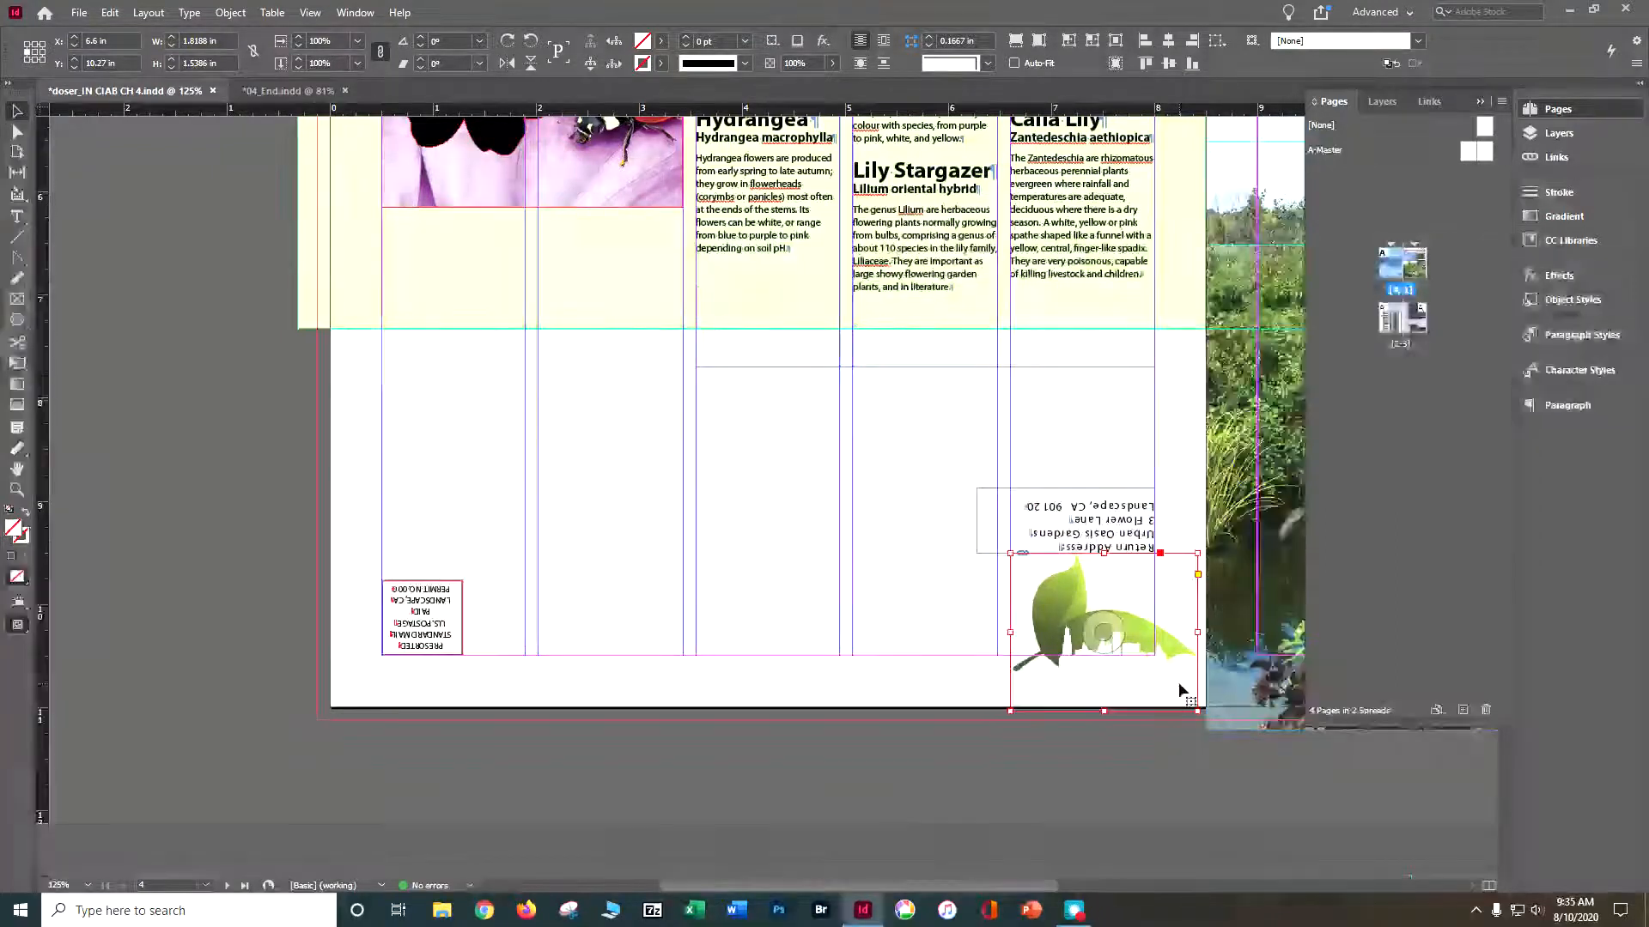
- Save the newsletter and examine page 4 of 04_End.indd for the flower photo layout beside the Featured Blossoms heading
left_click(177, 507)
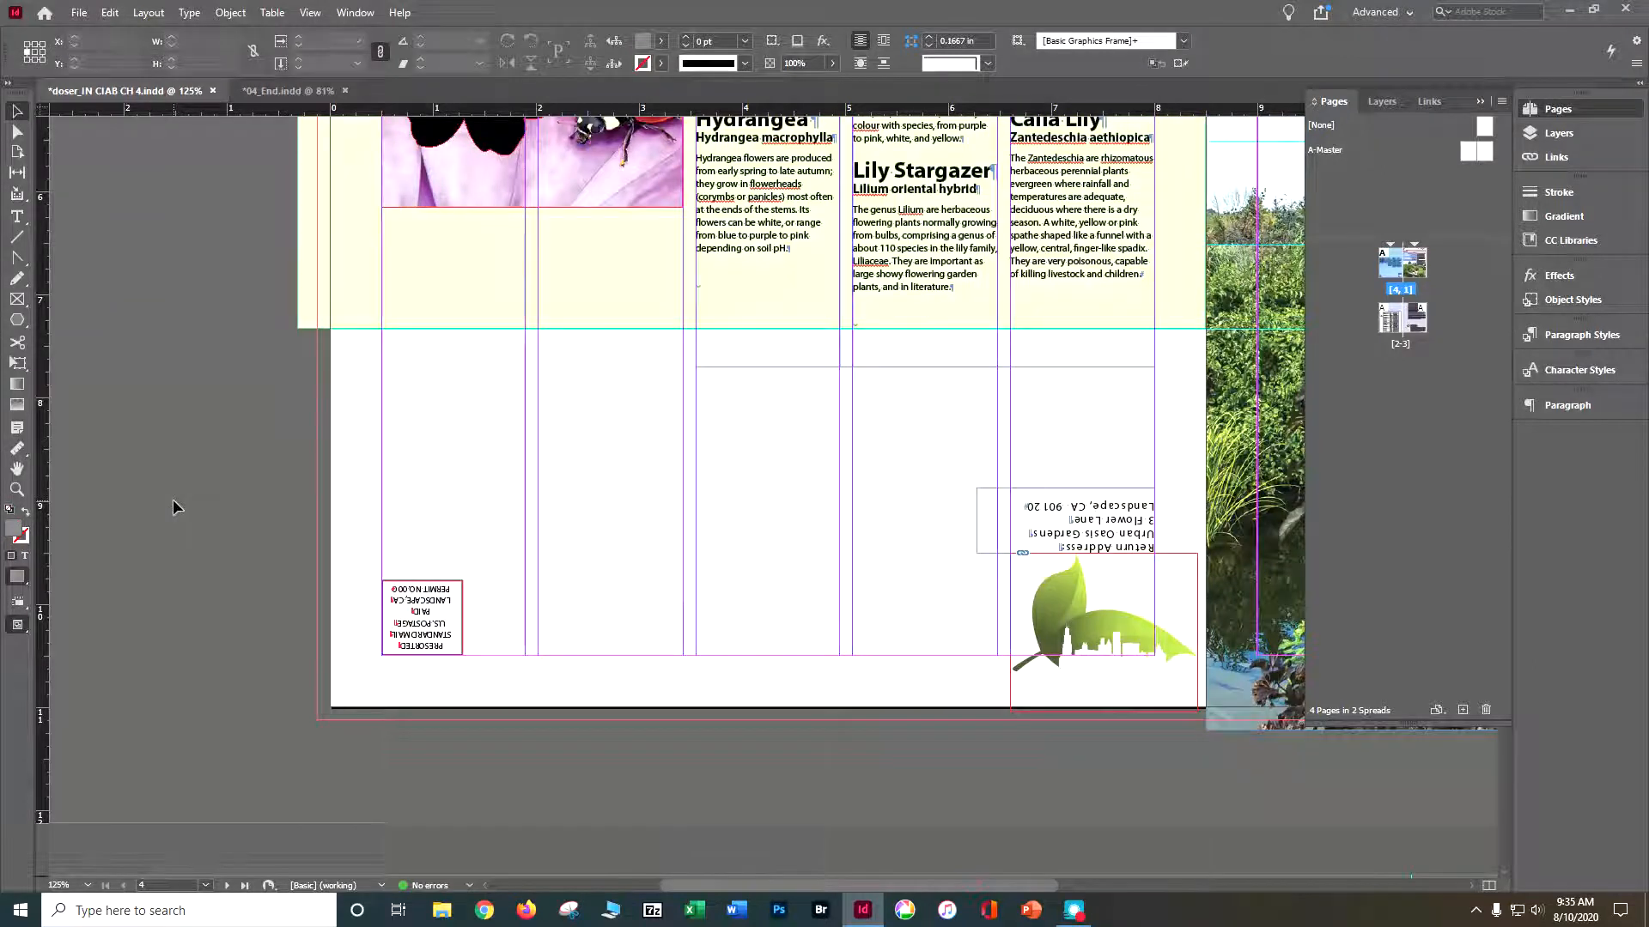
key("ctrl+s")
scroll(610, 507, "up", 10)
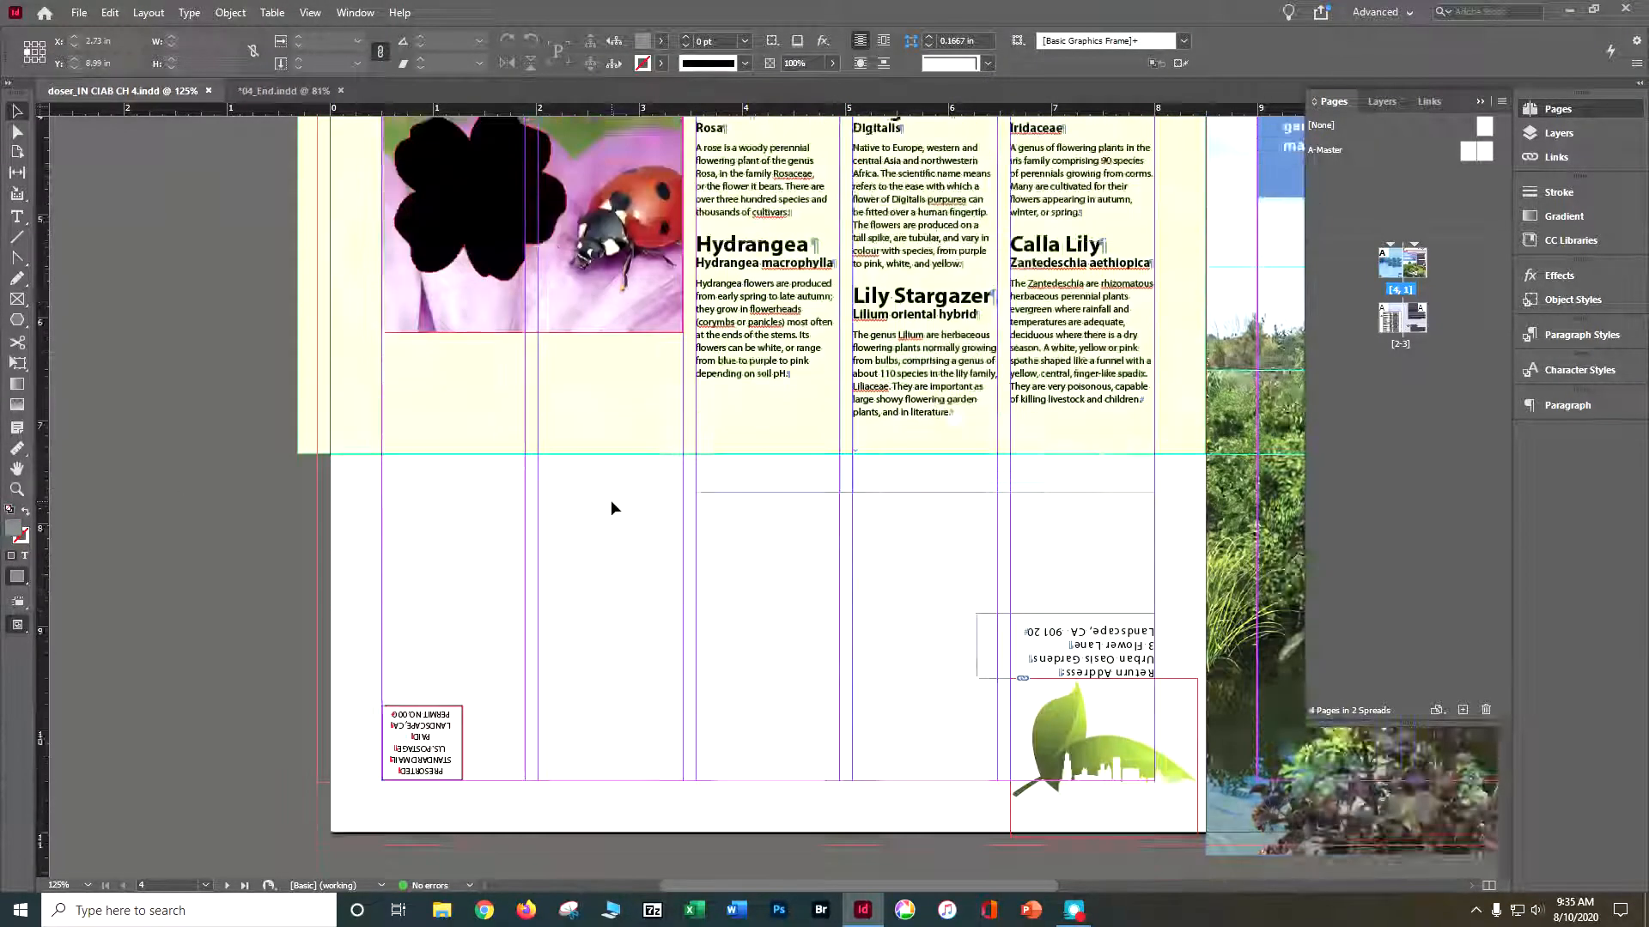
left_click(283, 90)
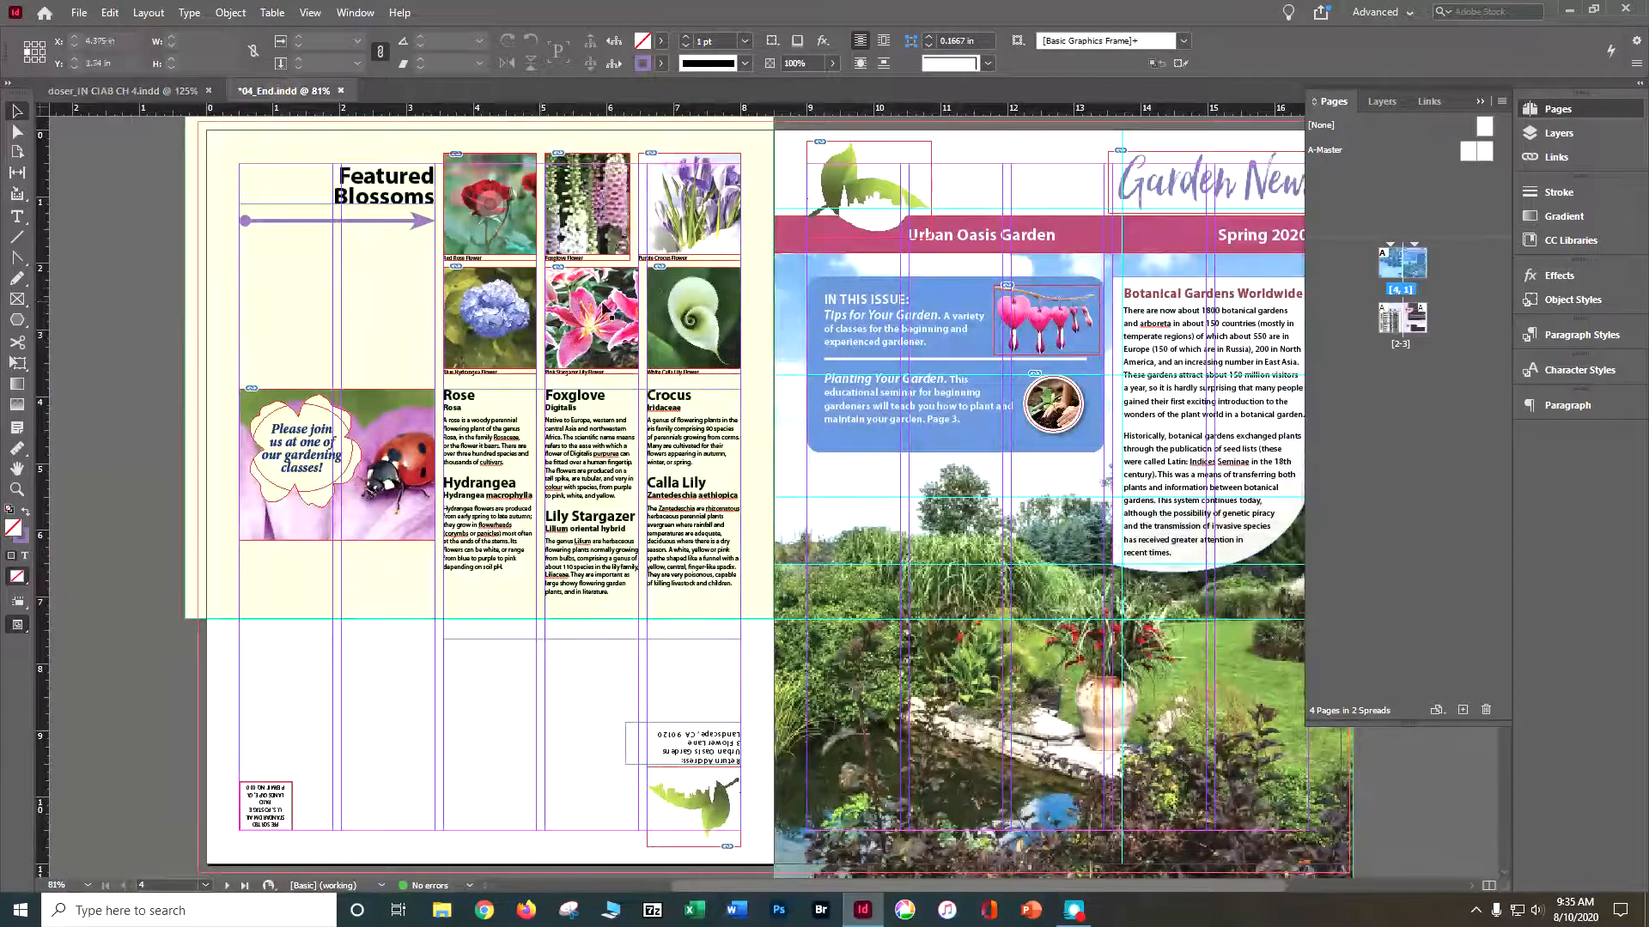
left_click(120, 91)
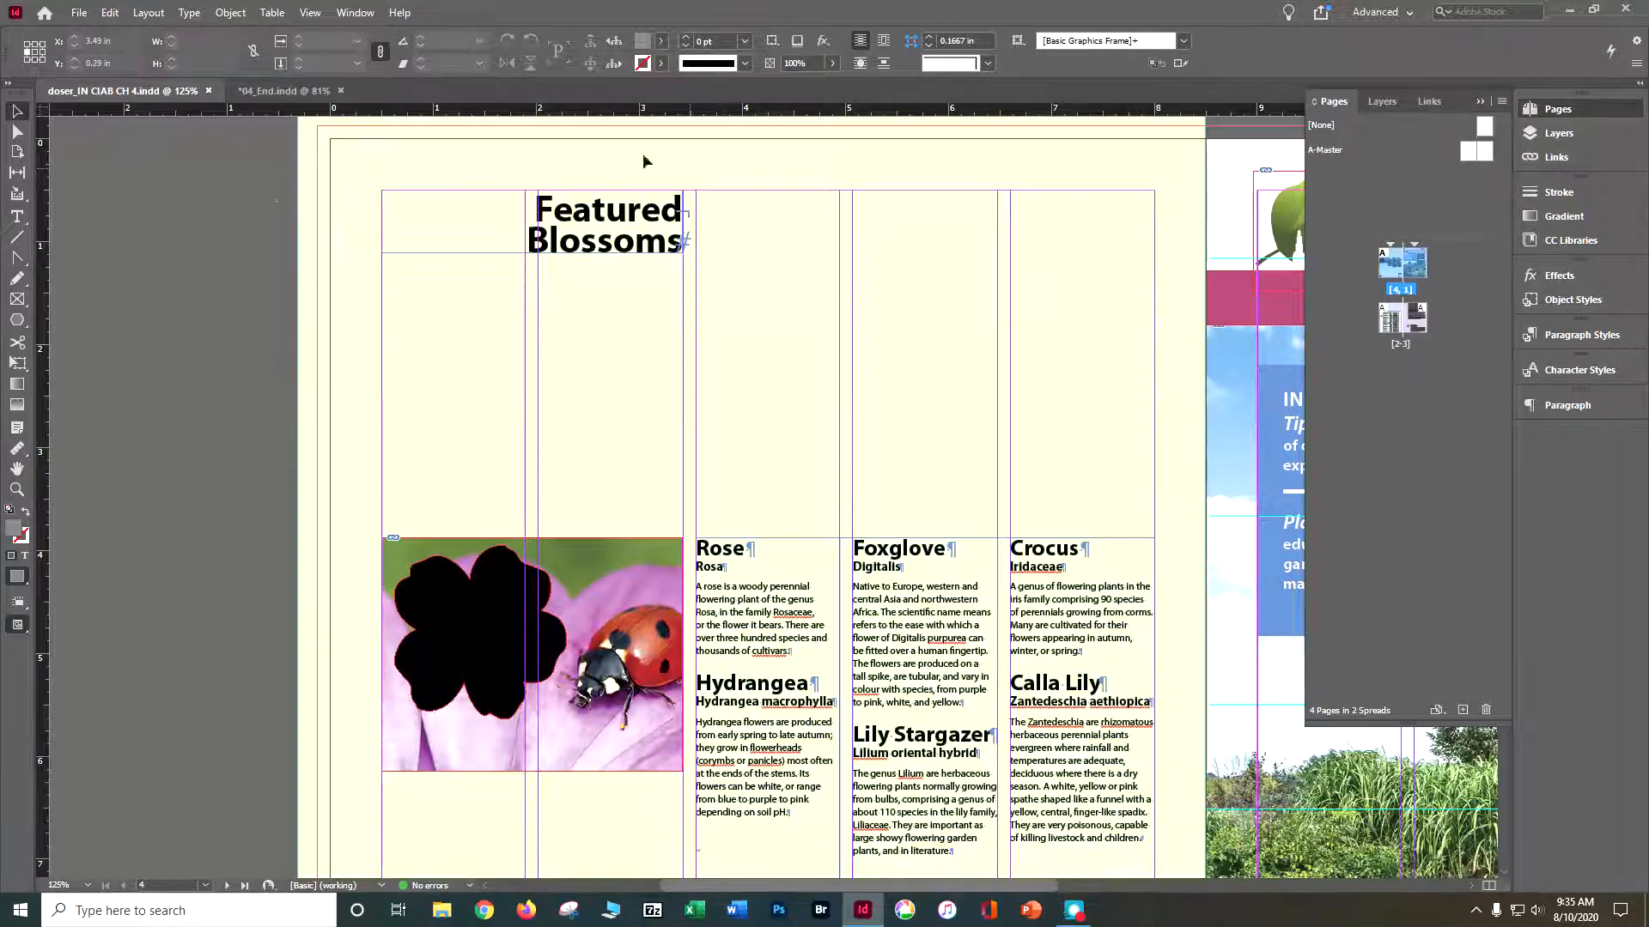
- Load the six flower photos from 01Rose.jpg through 06CallaLily.jpg in the Lesson04 Links folder for placing together
left_click(78, 14)
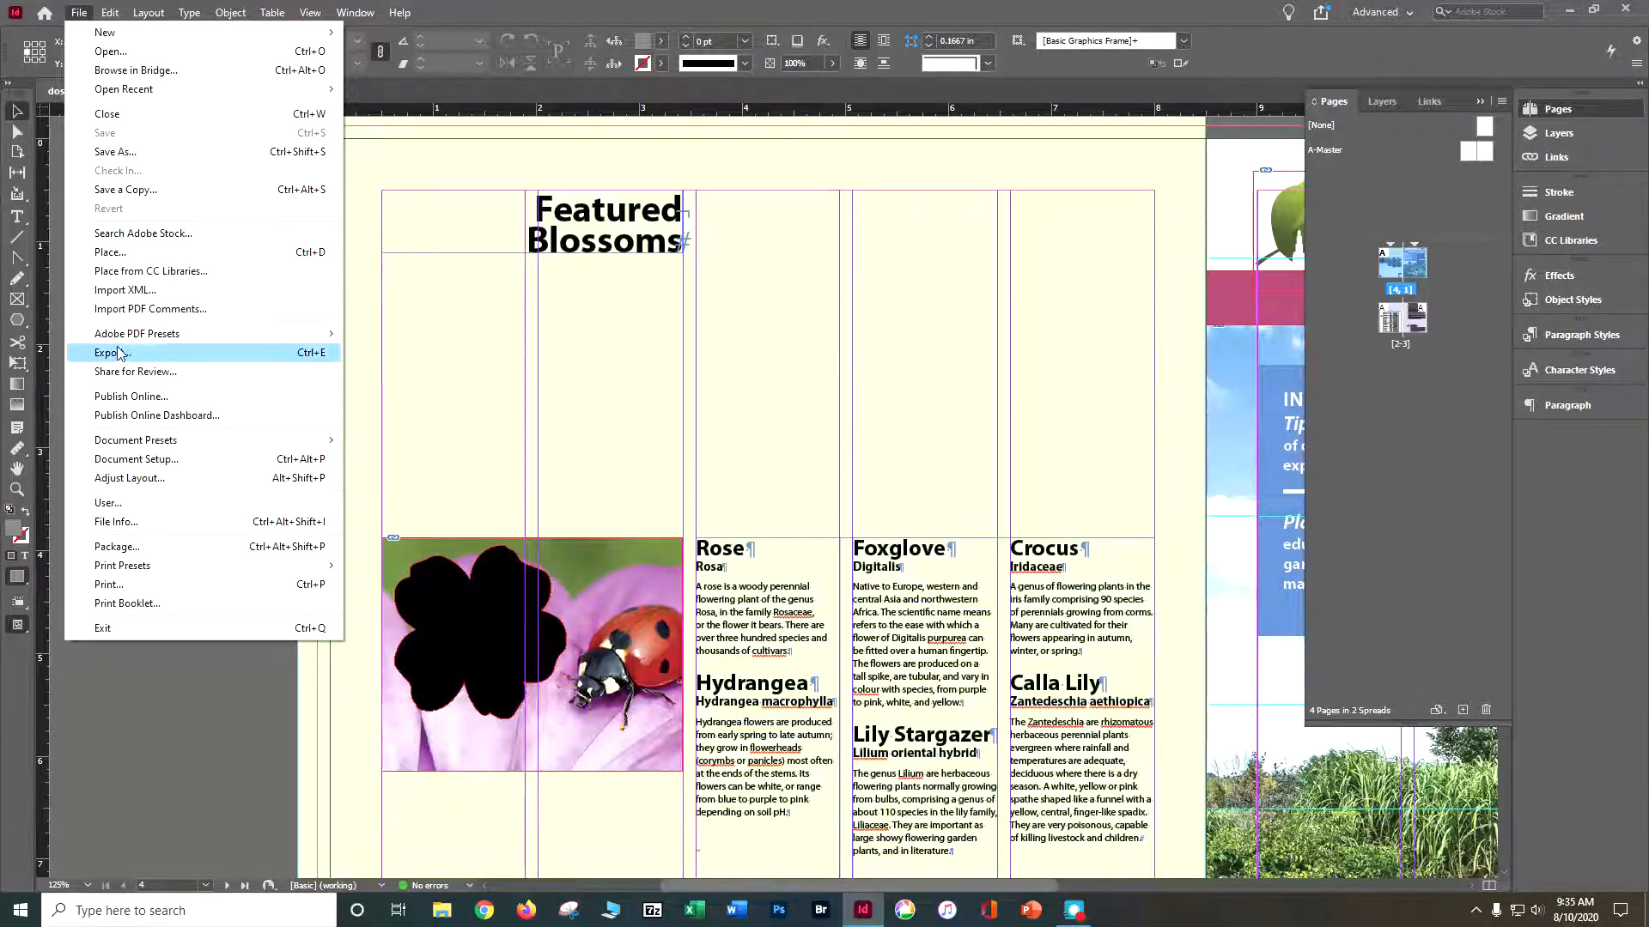
left_click(164, 251)
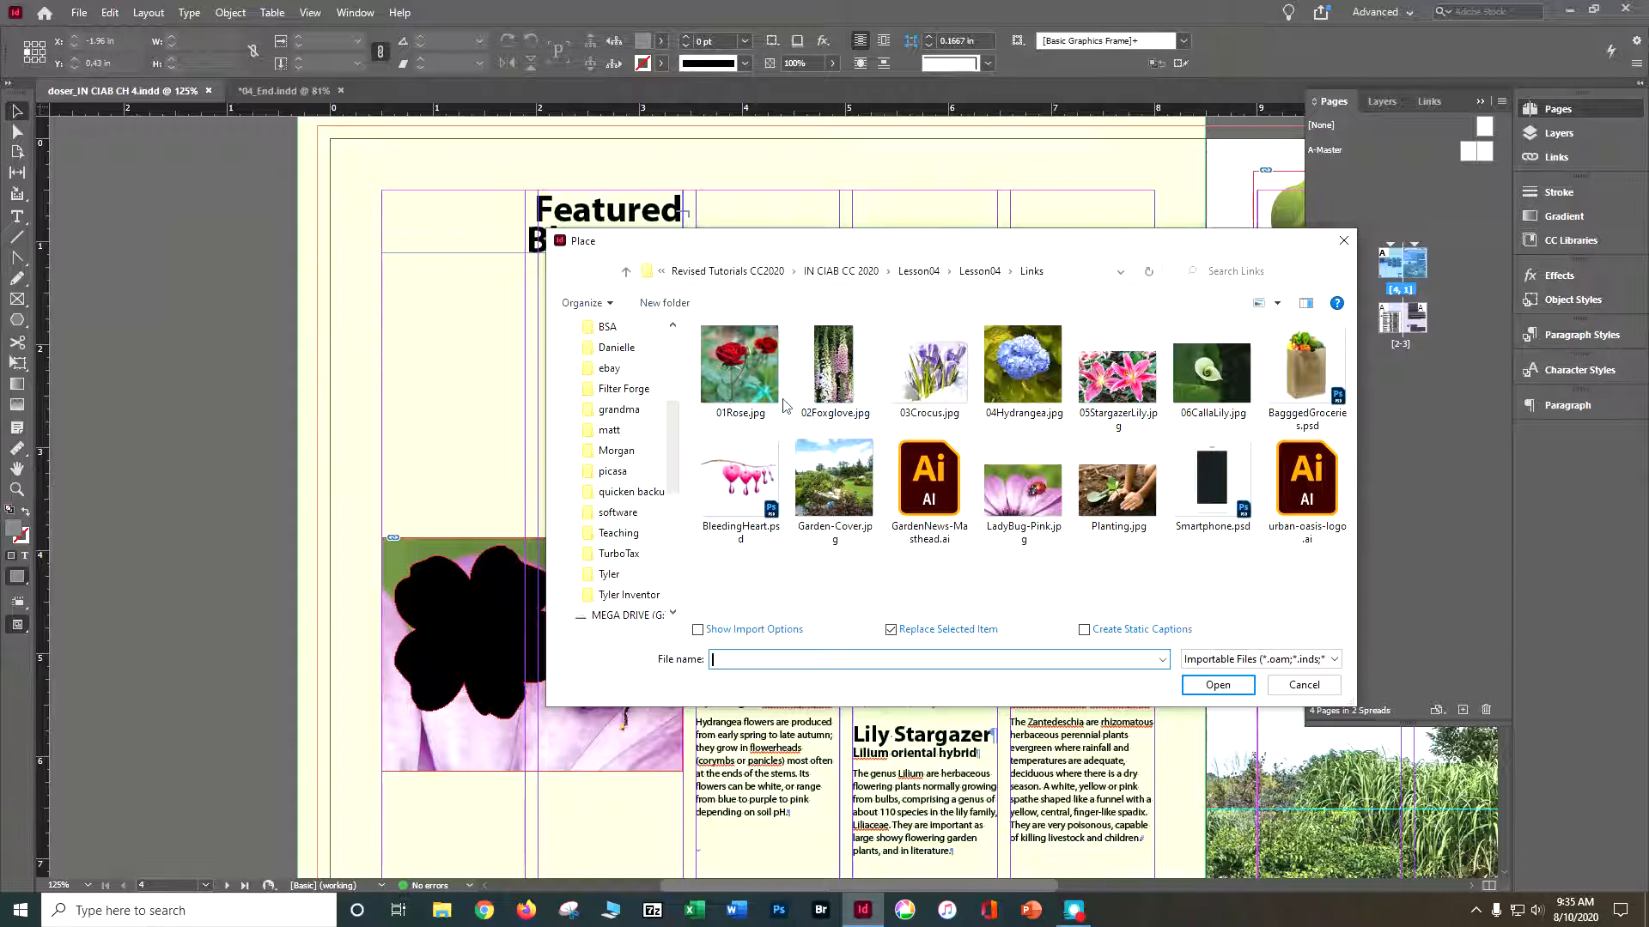
left_click(752, 398)
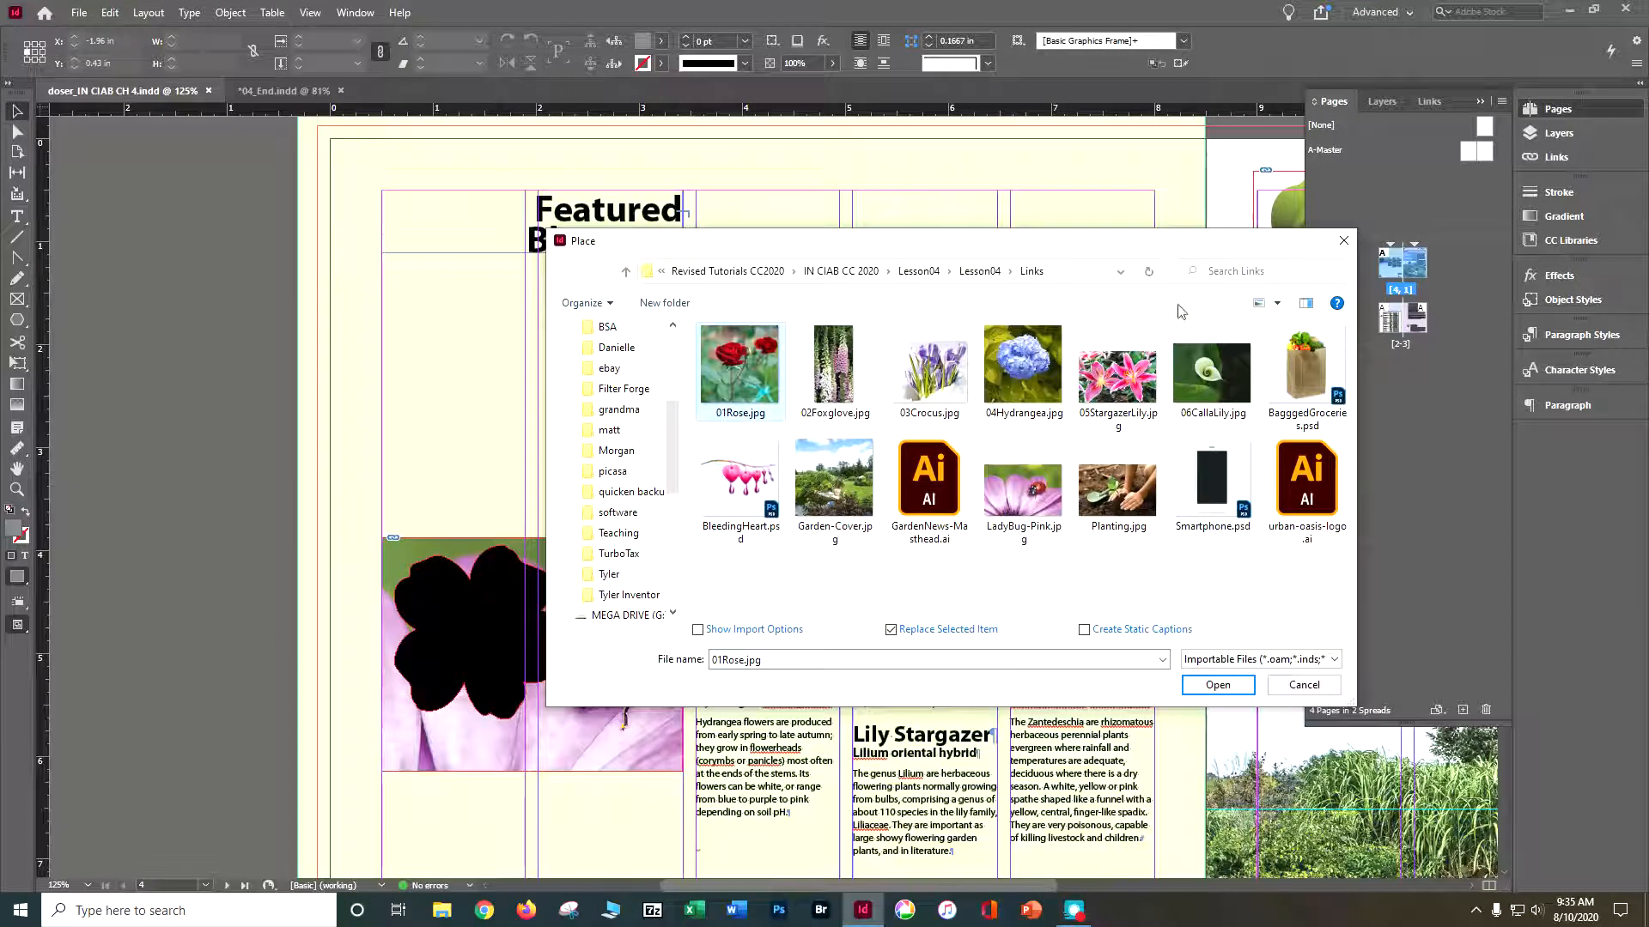
left_click(1213, 402, "shift")
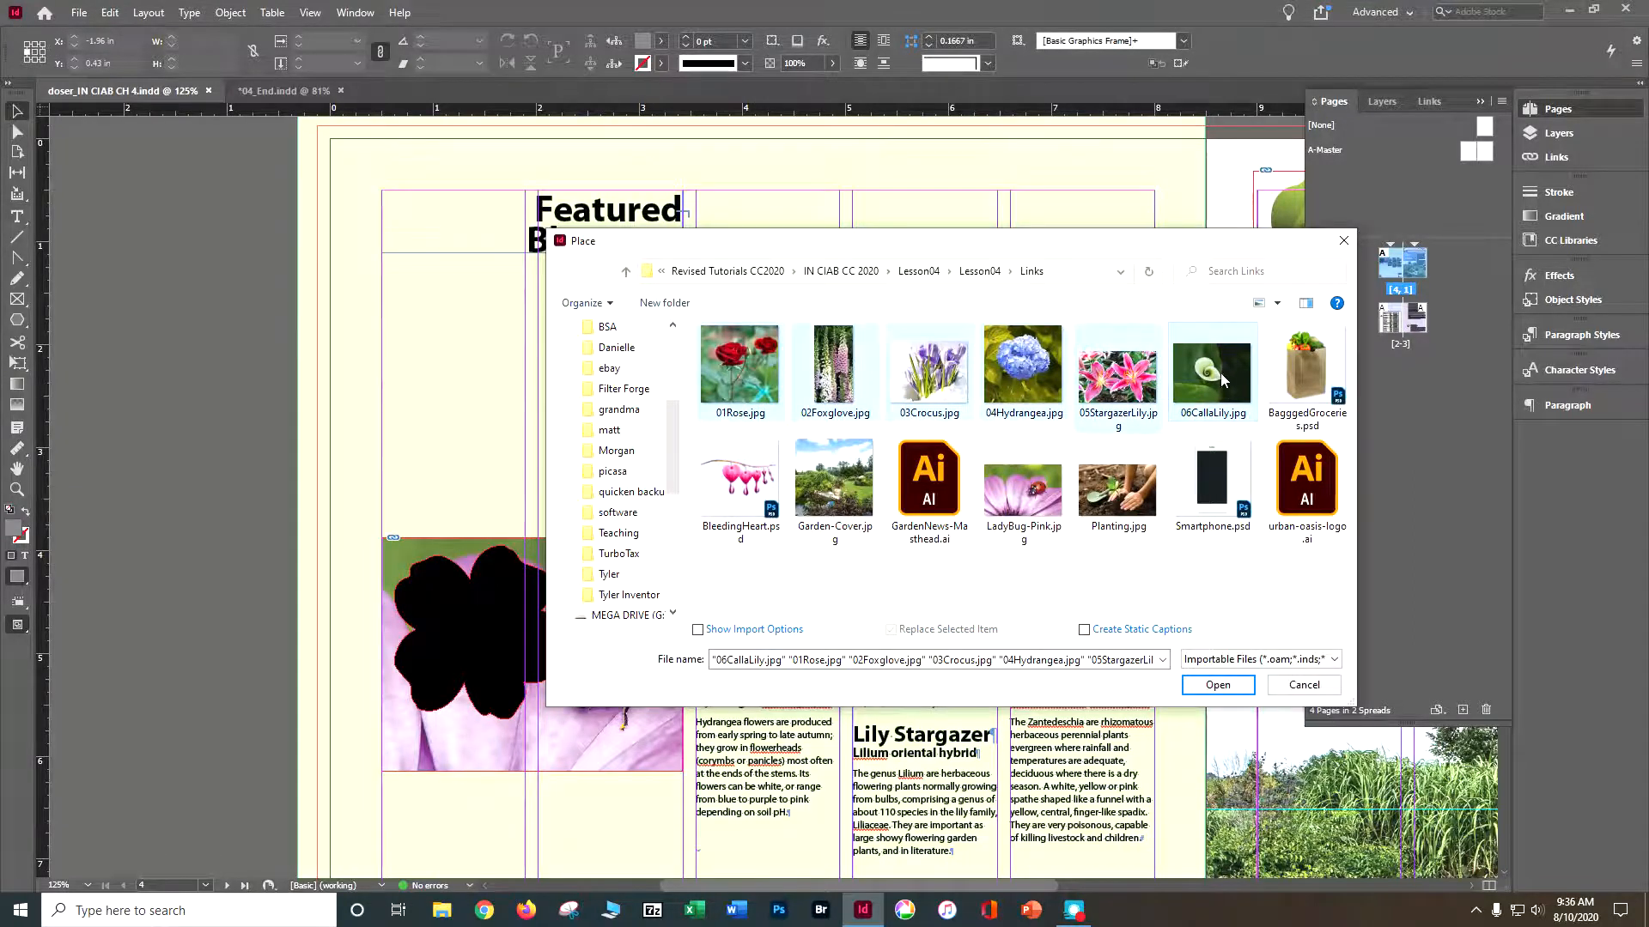
left_click(1211, 687)
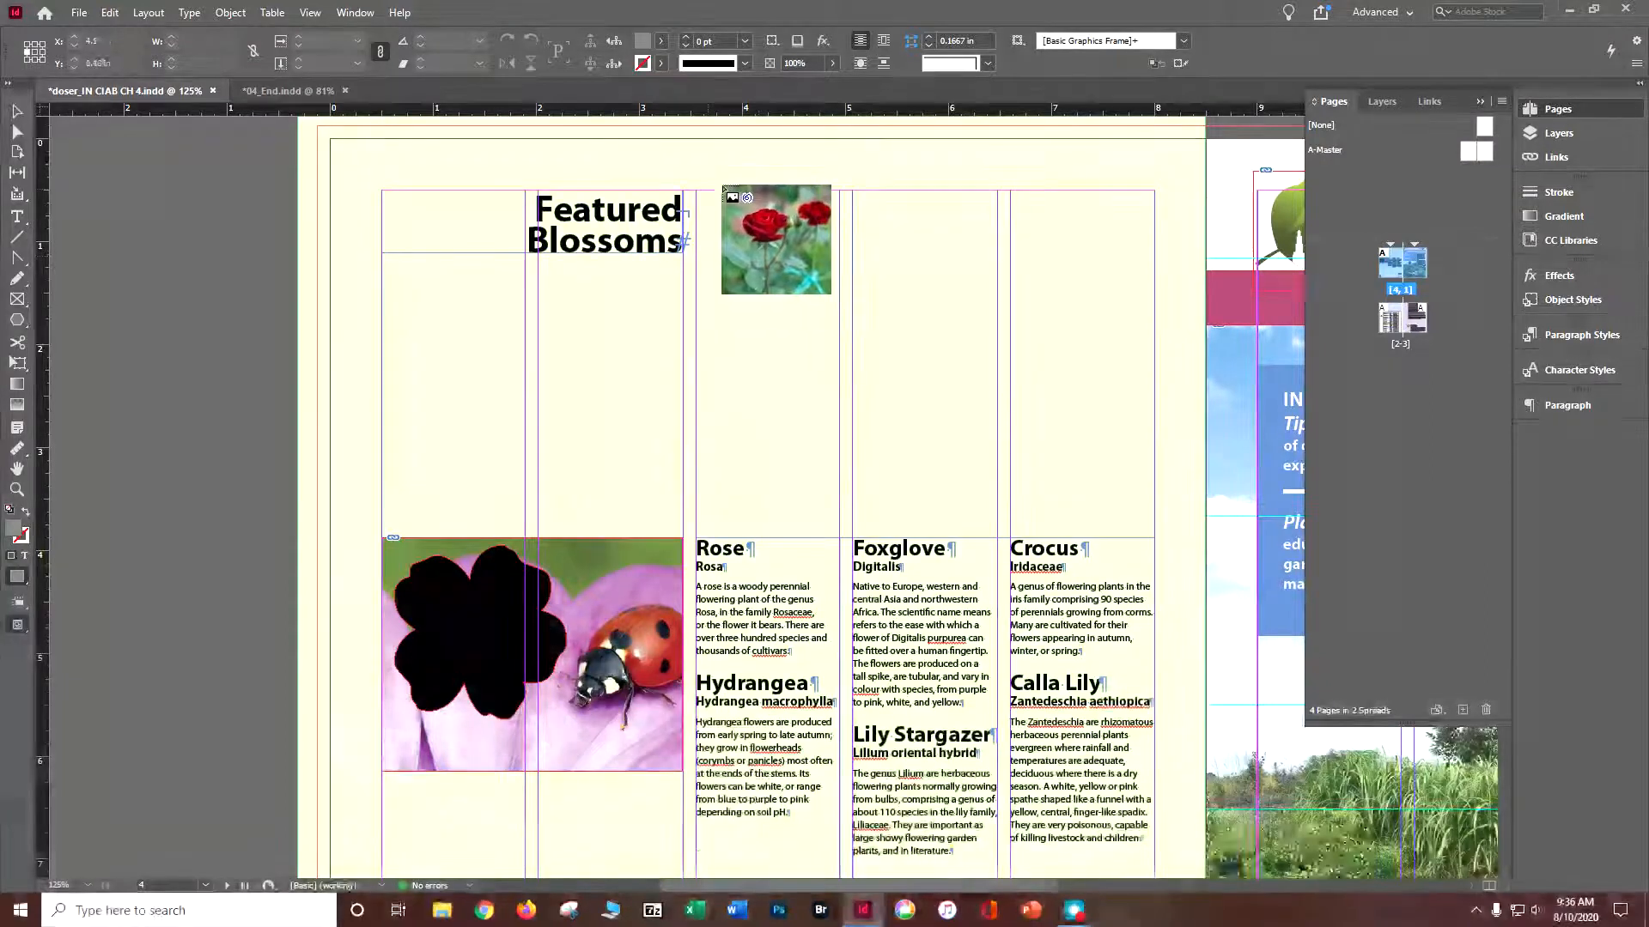
- Place the six photos as a three-column, two-row grid about 4.45 by 3.31 in above the flower descriptions, and save
left_click_drag(694, 193, 1166, 577)
key("Right")
key("Right")
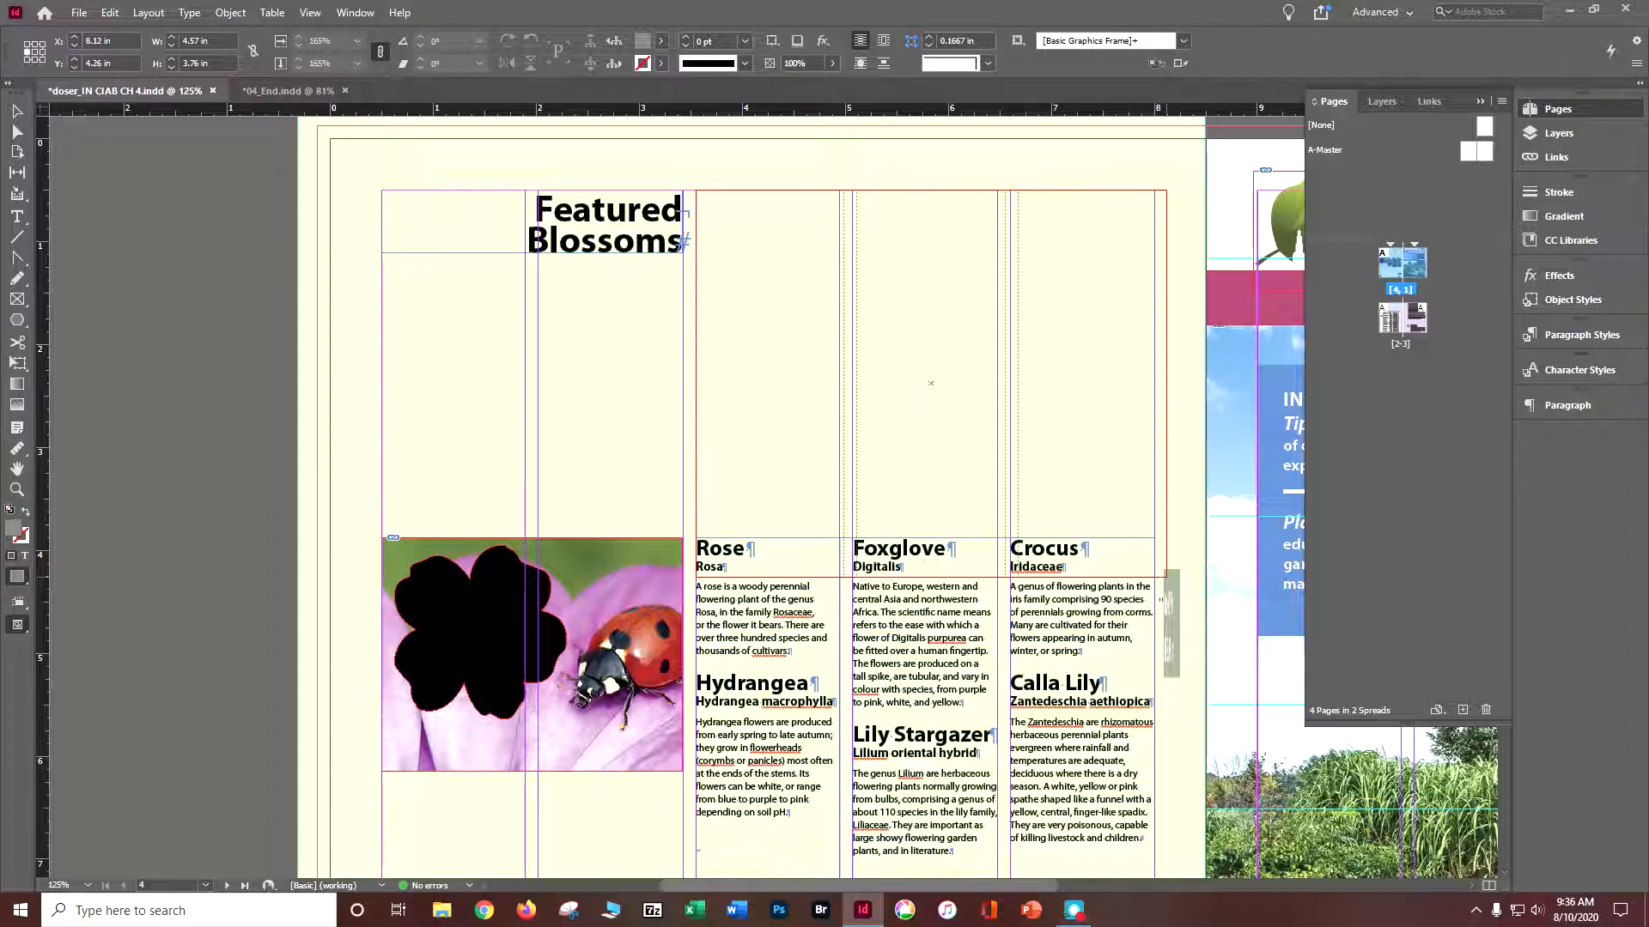
left_click_drag(1167, 577, 1151, 533)
key("Up")
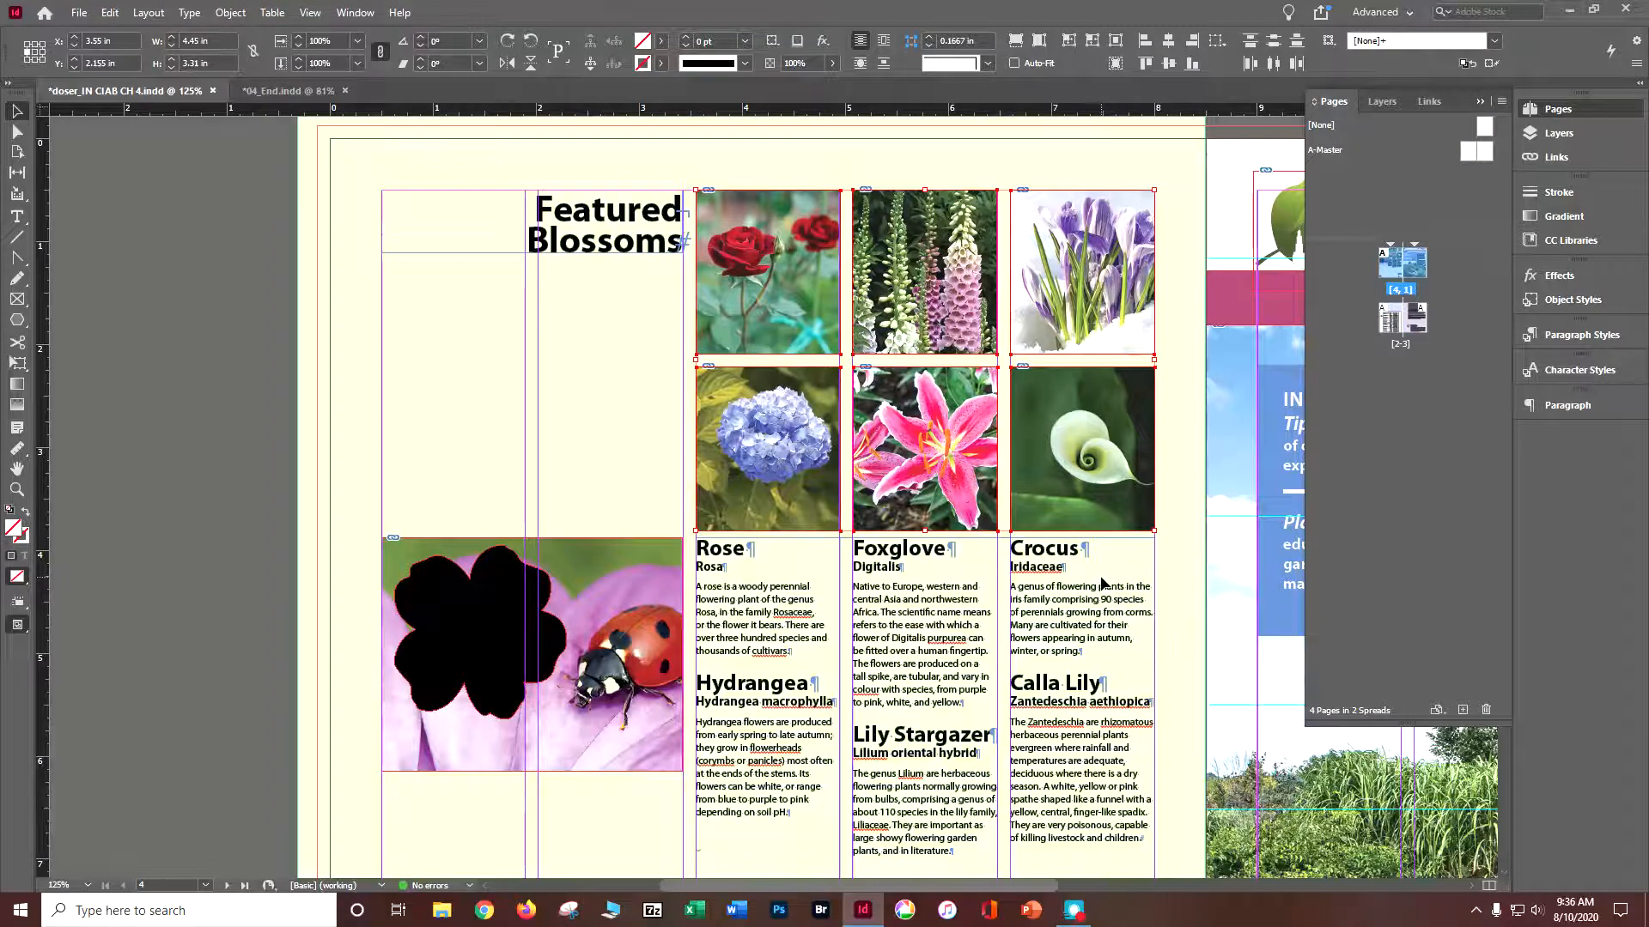
left_click(119, 243)
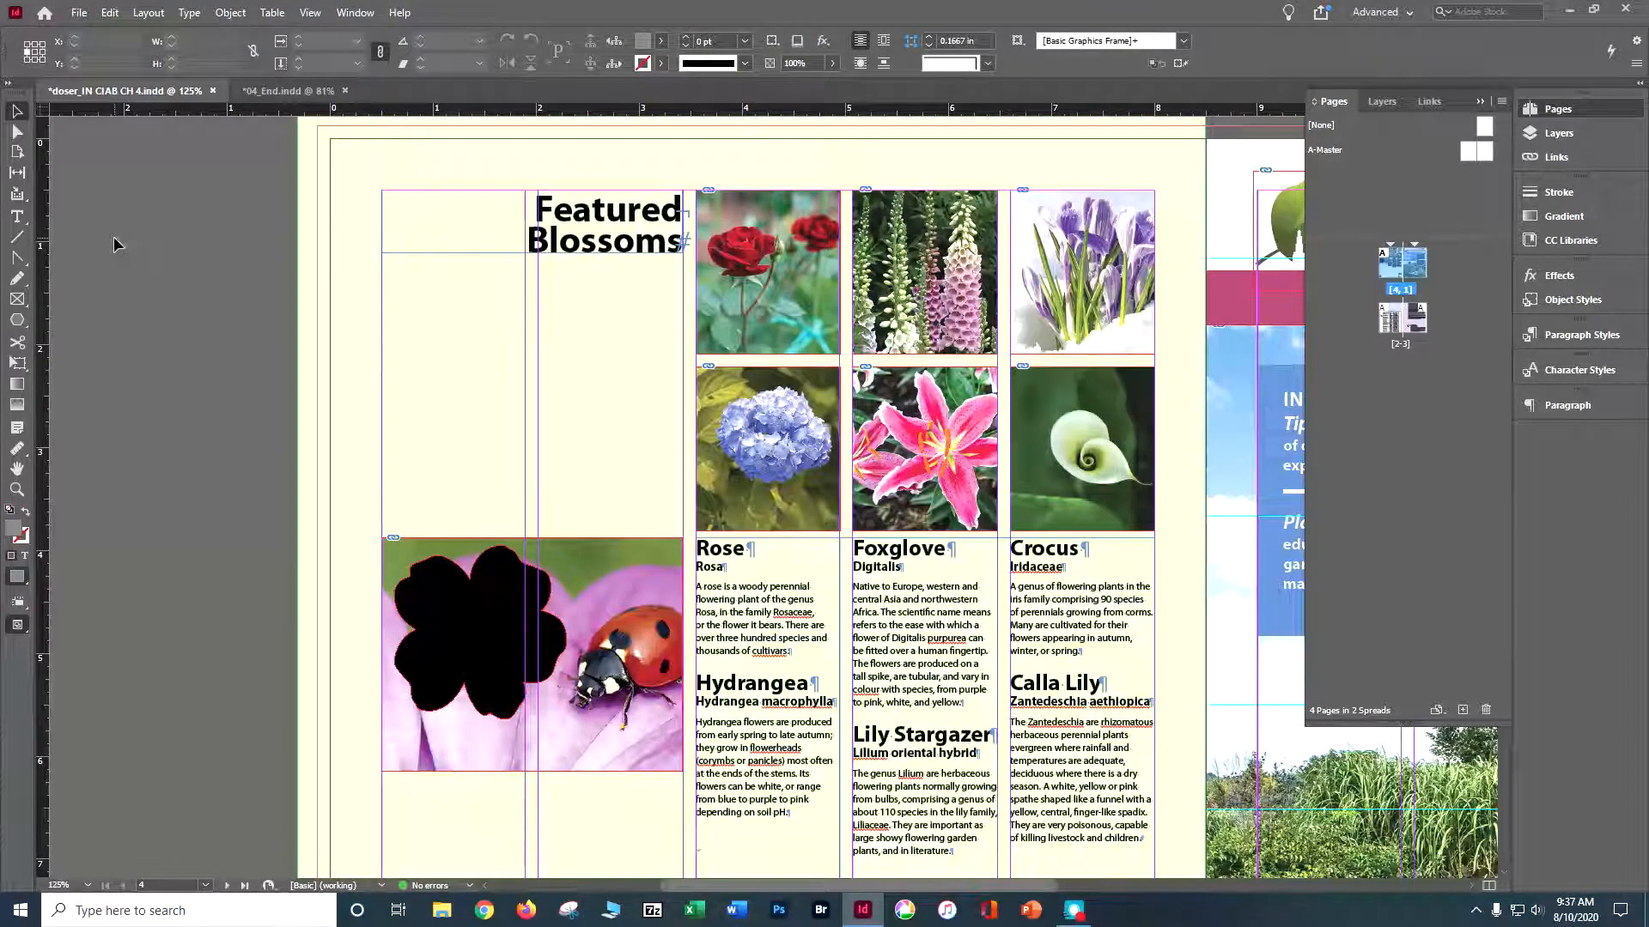
key("ctrl+s")
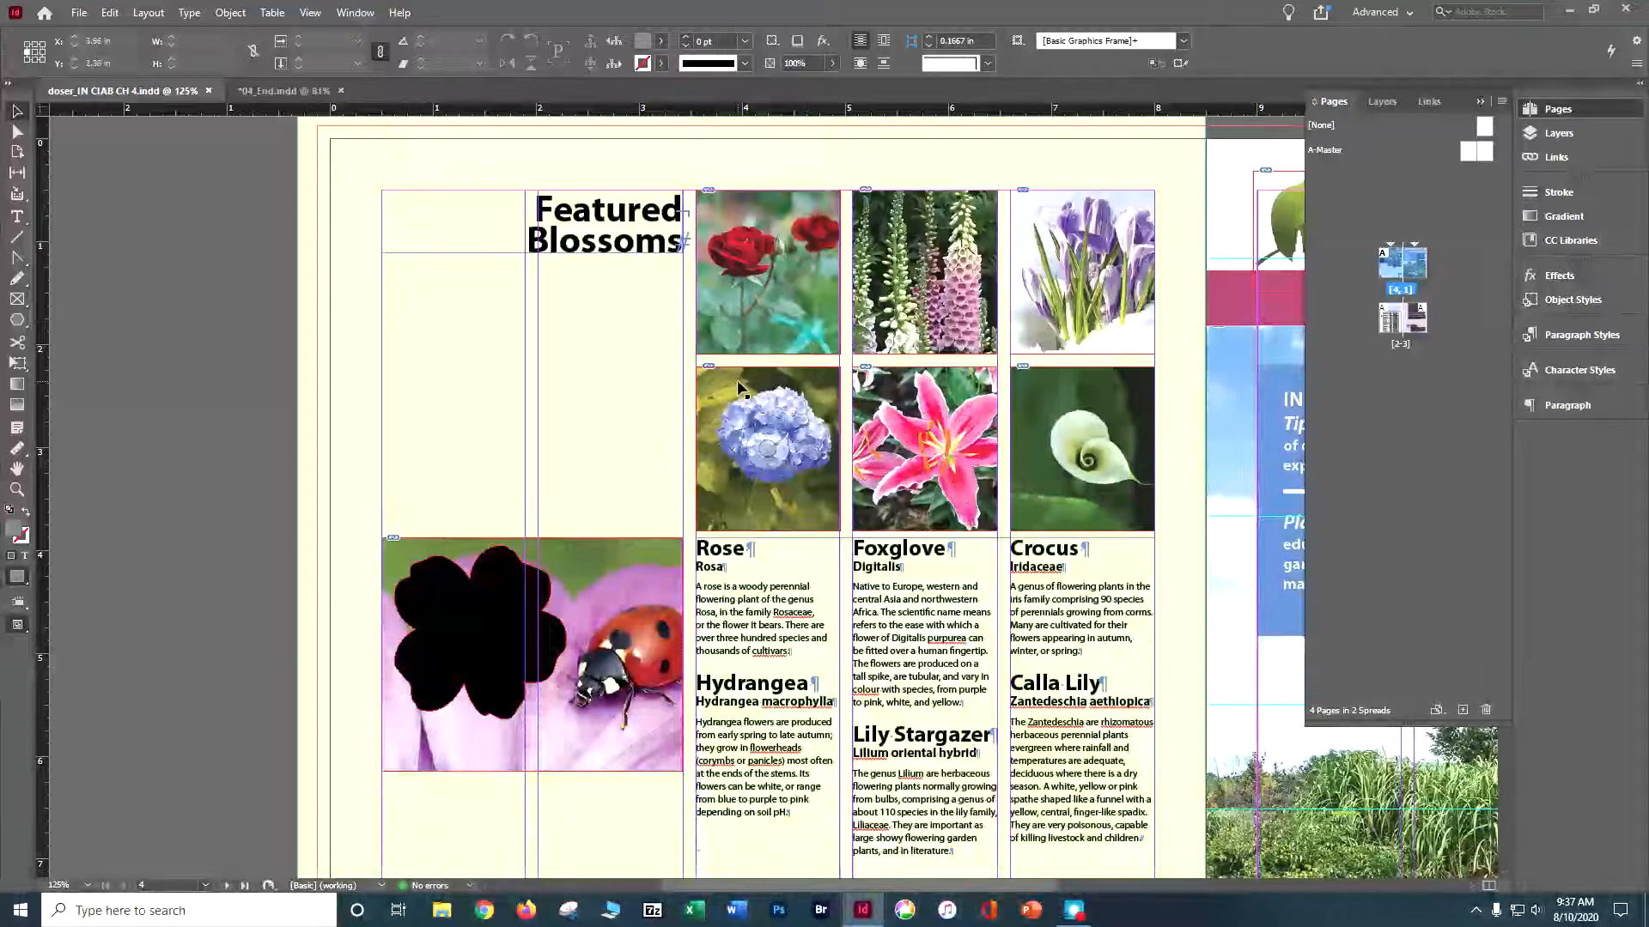
- Shift the rose photo slightly to the right within its frame, keeping the whole frame covered
left_click(770, 282)
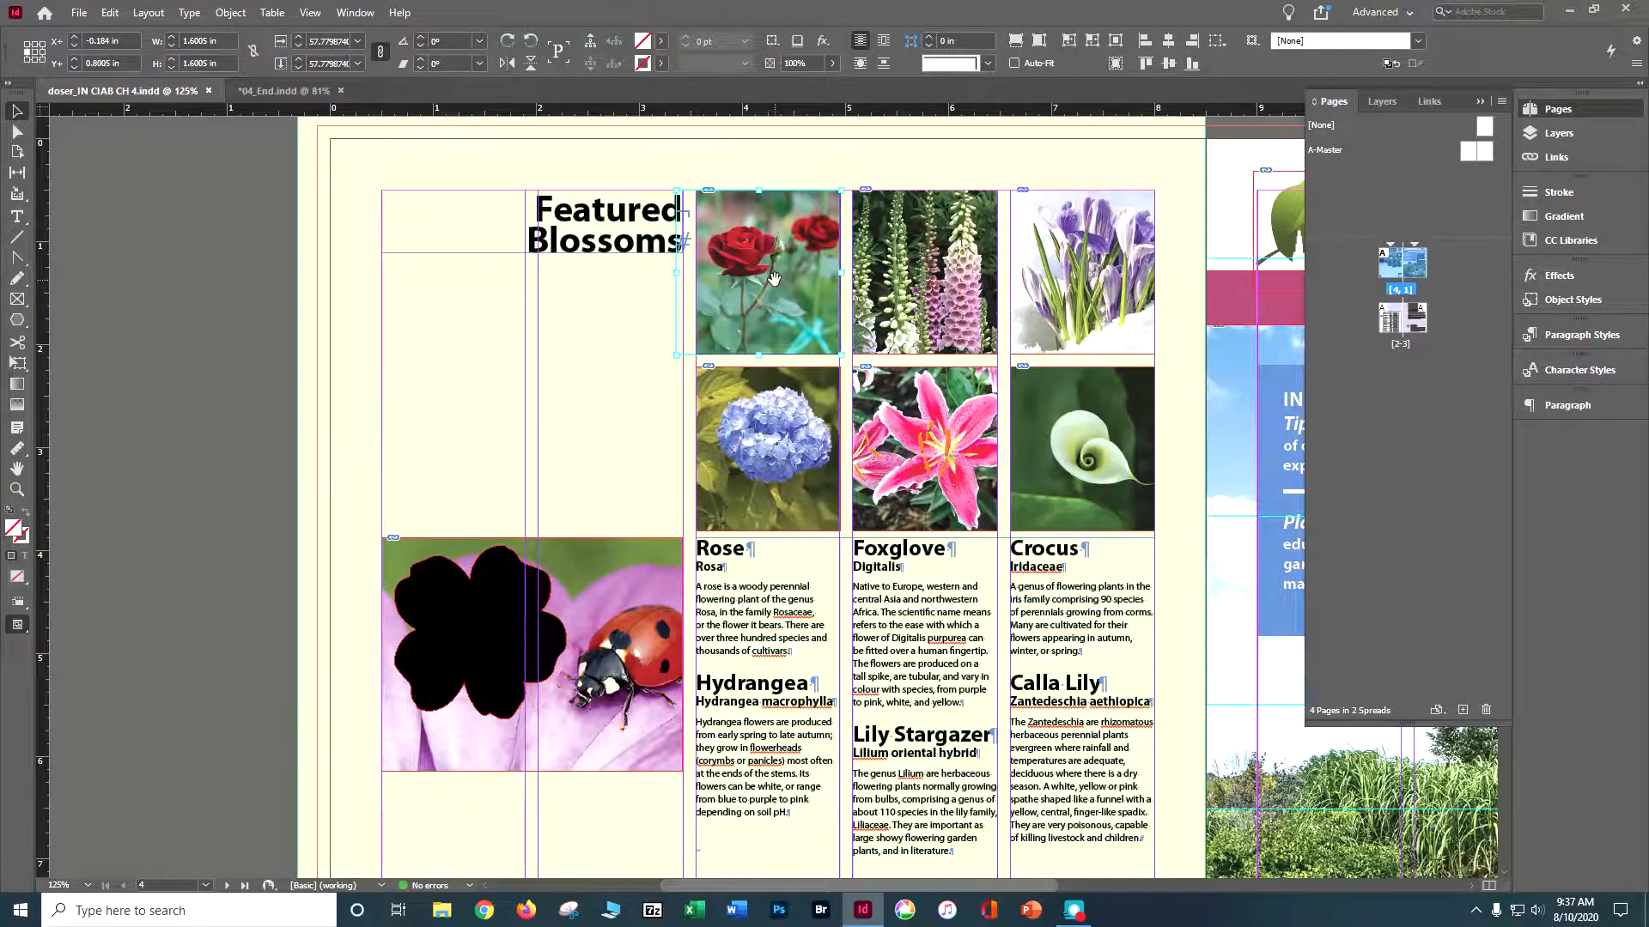
left_click_drag(766, 277, 786, 284)
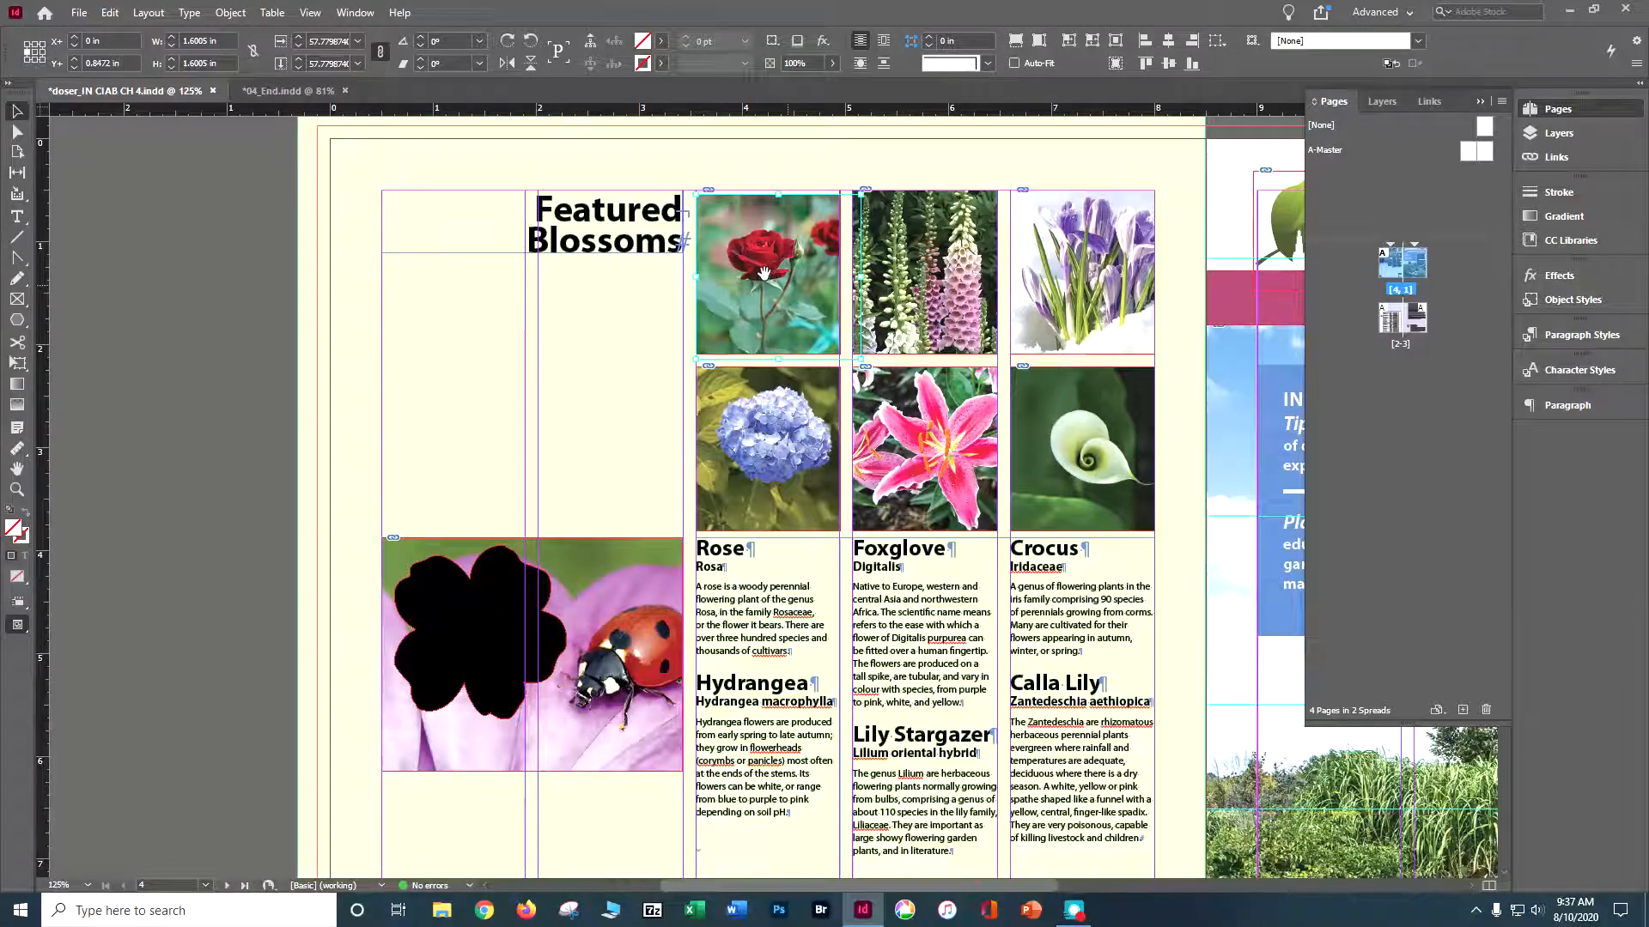
left_click(115, 283)
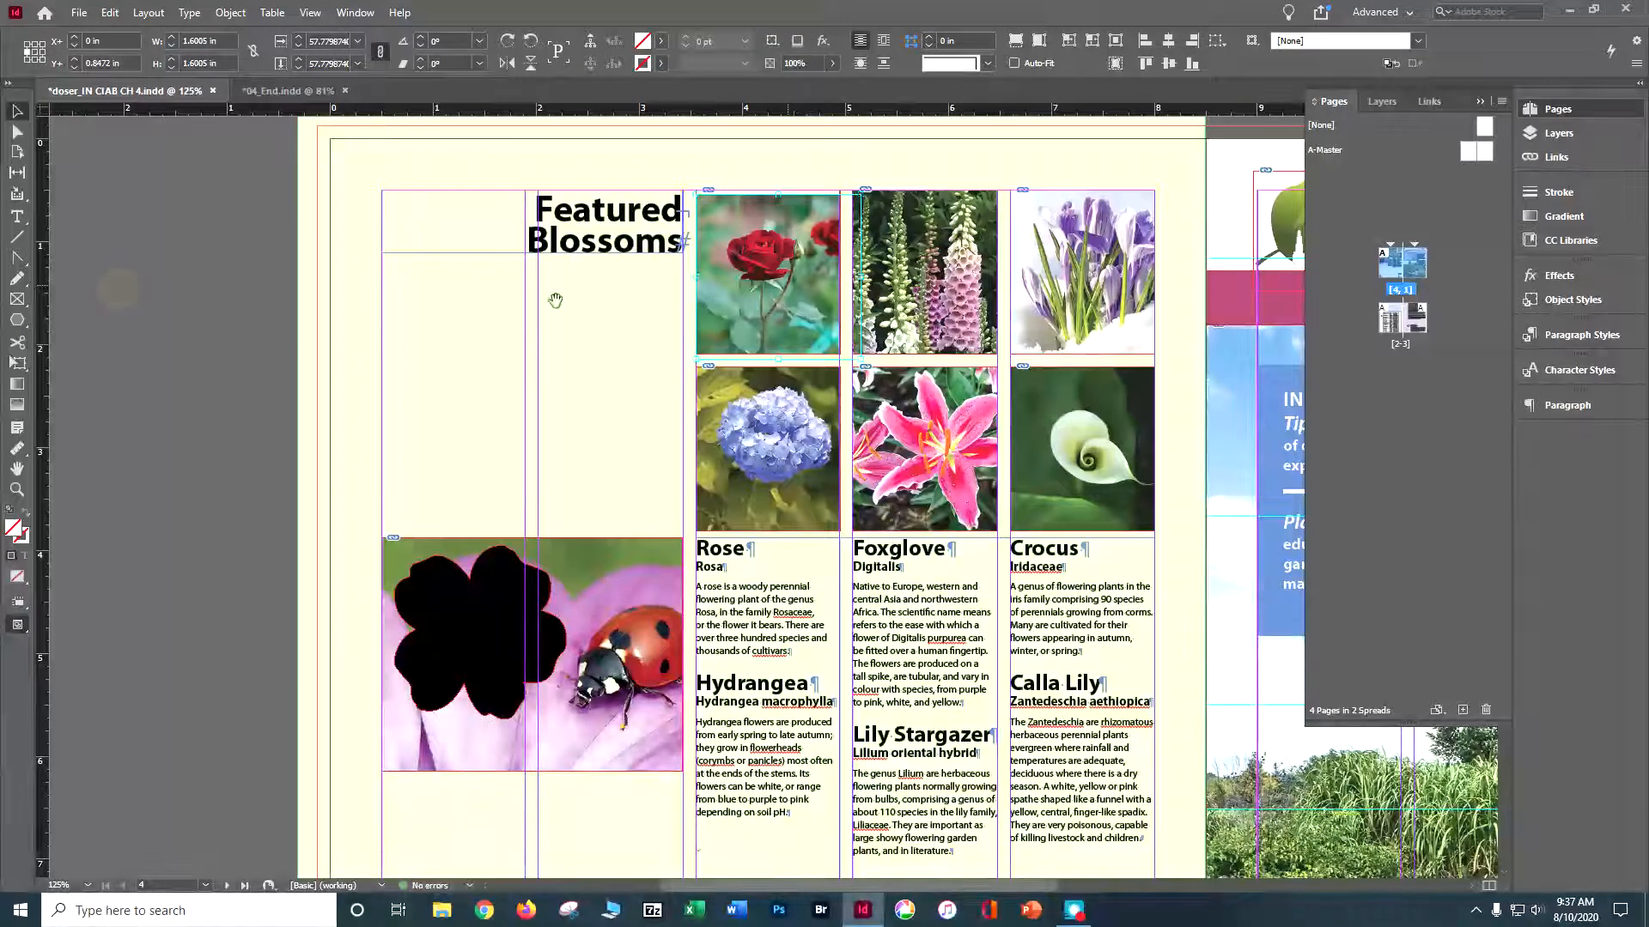
left_click(770, 275)
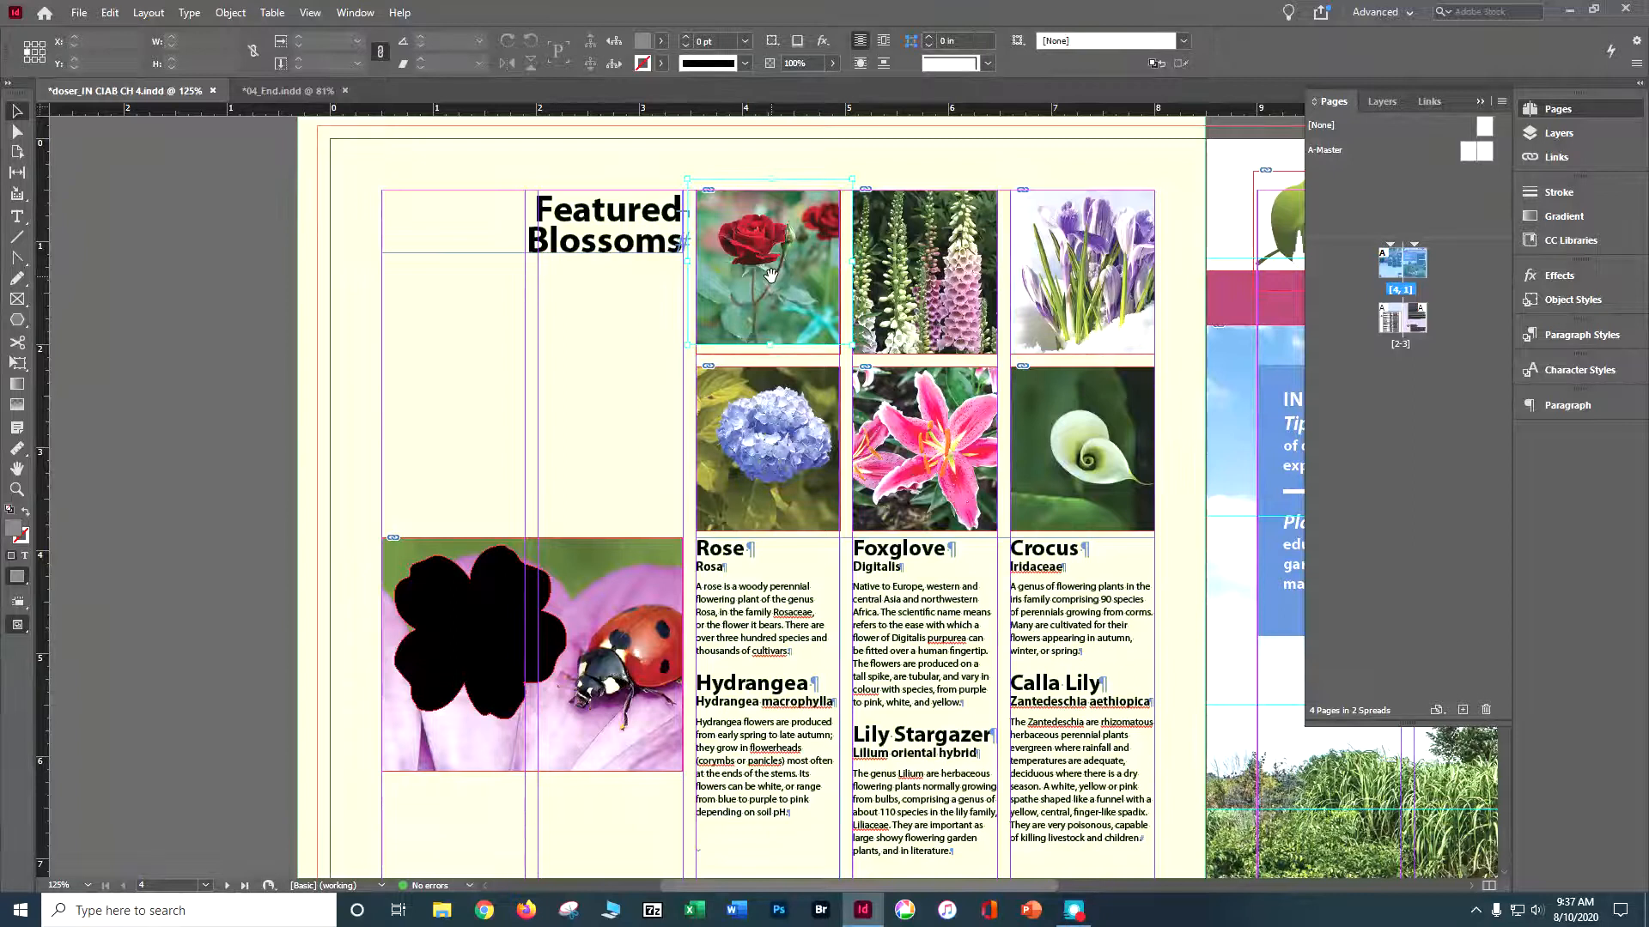
mouse_move(771, 275)
left_mouse_down()
mouse_move(771, 326)
mouse_move(760, 278)
left_mouse_up()
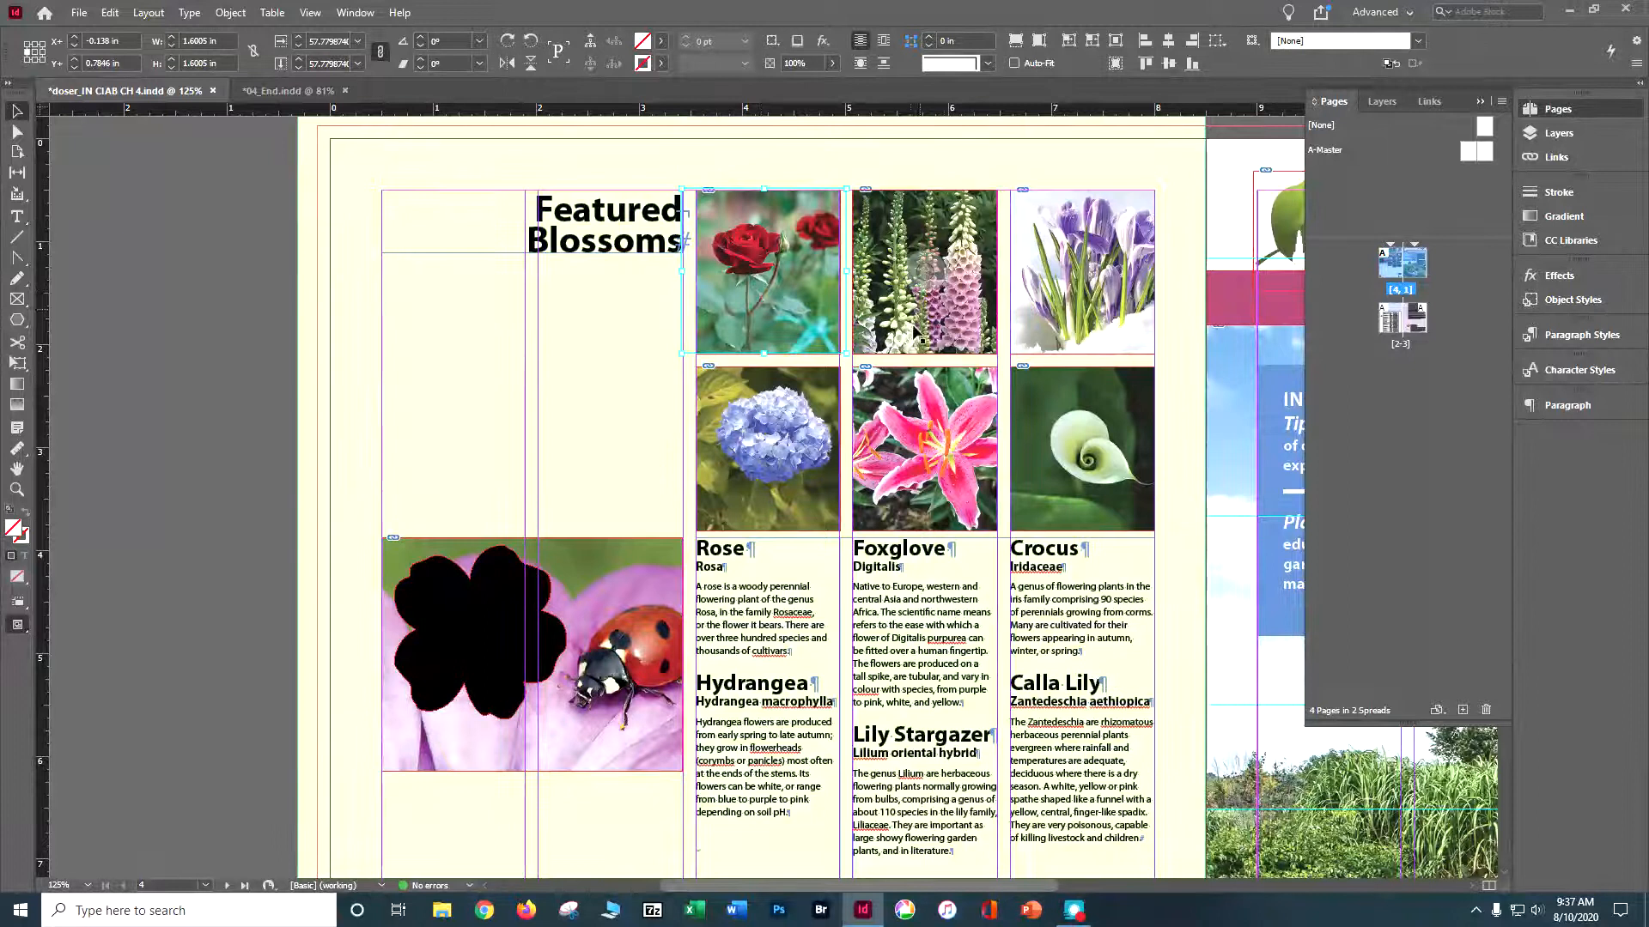
- Enlarge the foxglove photo inside its frame to about 197% and reposition it to feature the large pink bloom
left_click(959, 253)
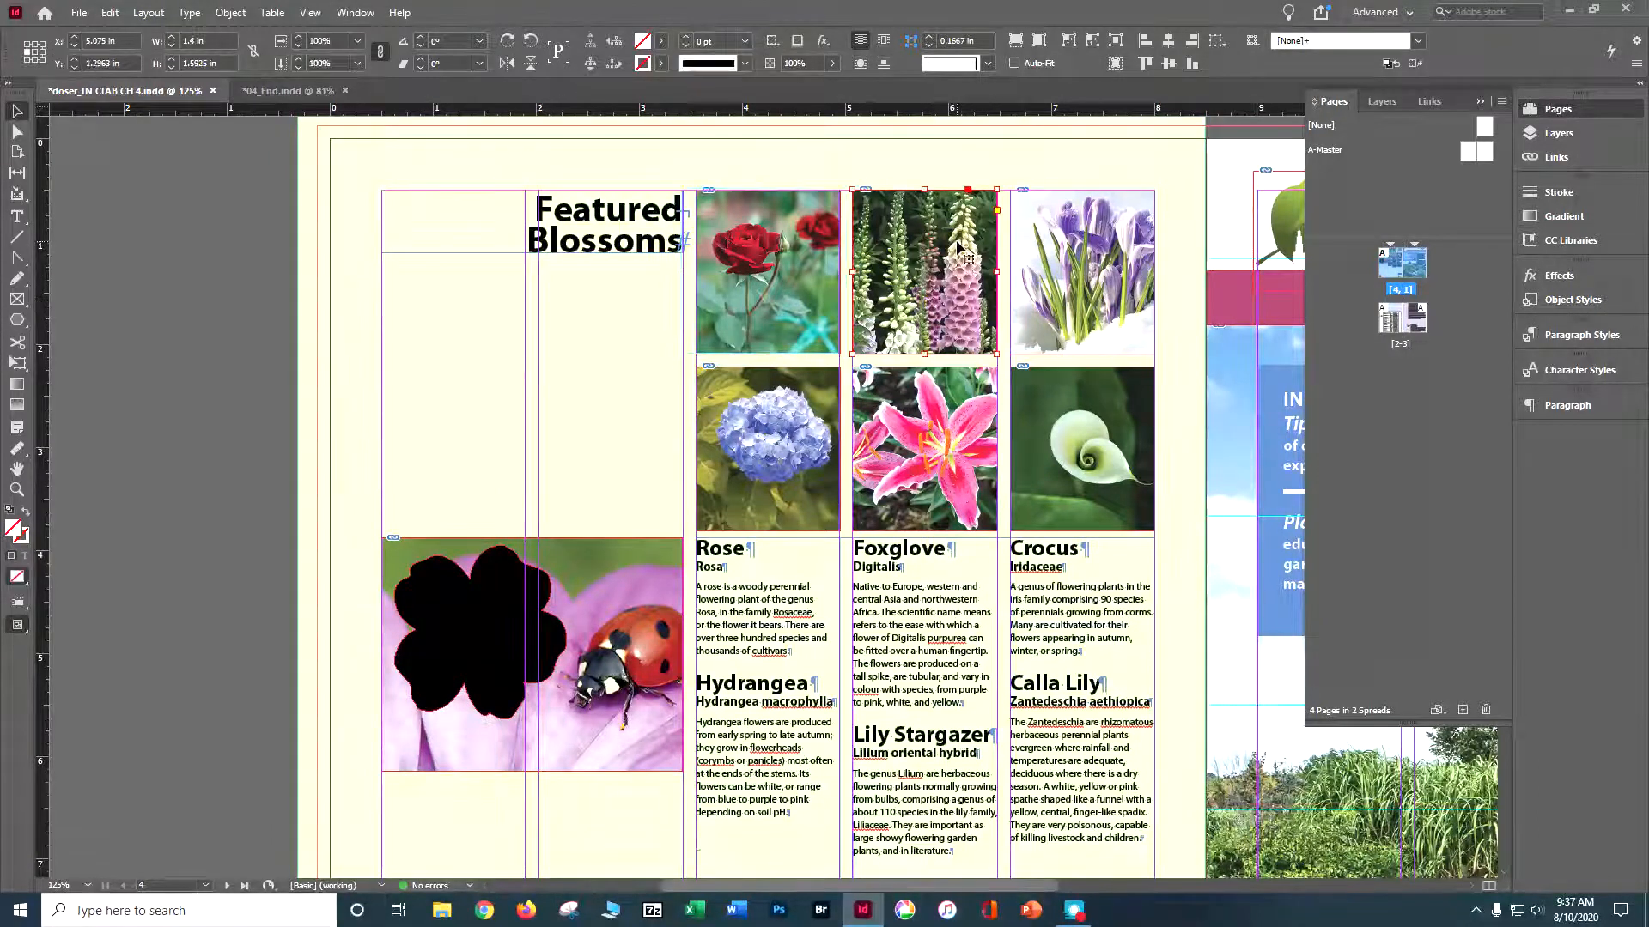
left_click(920, 276)
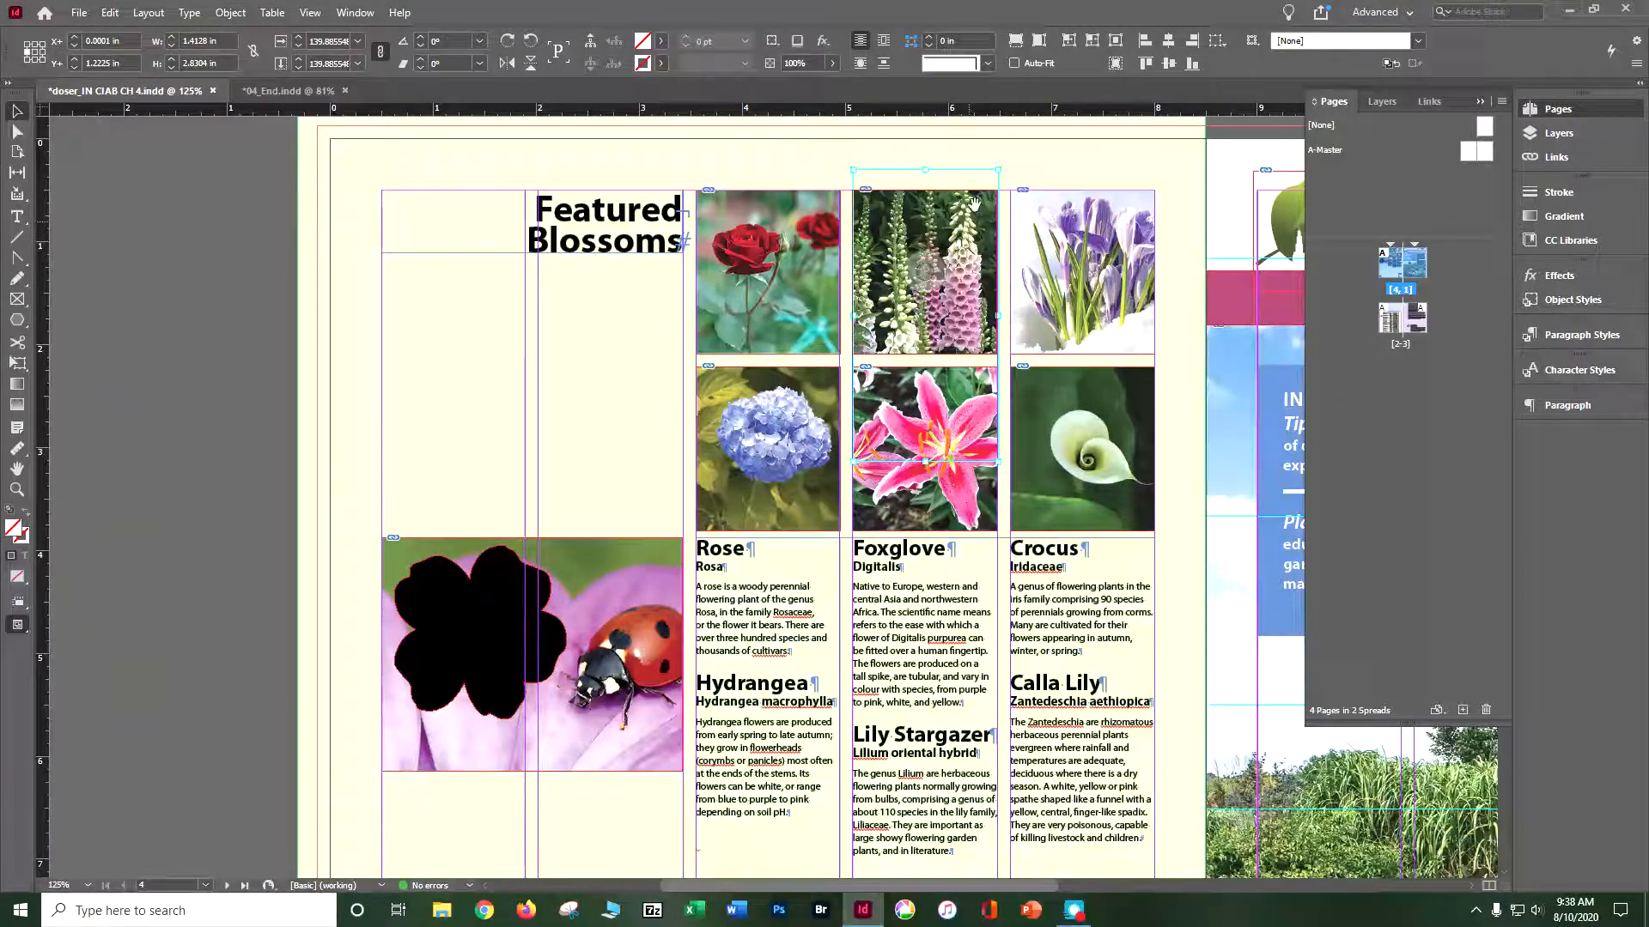
left_click_drag(1000, 169, 1035, 134)
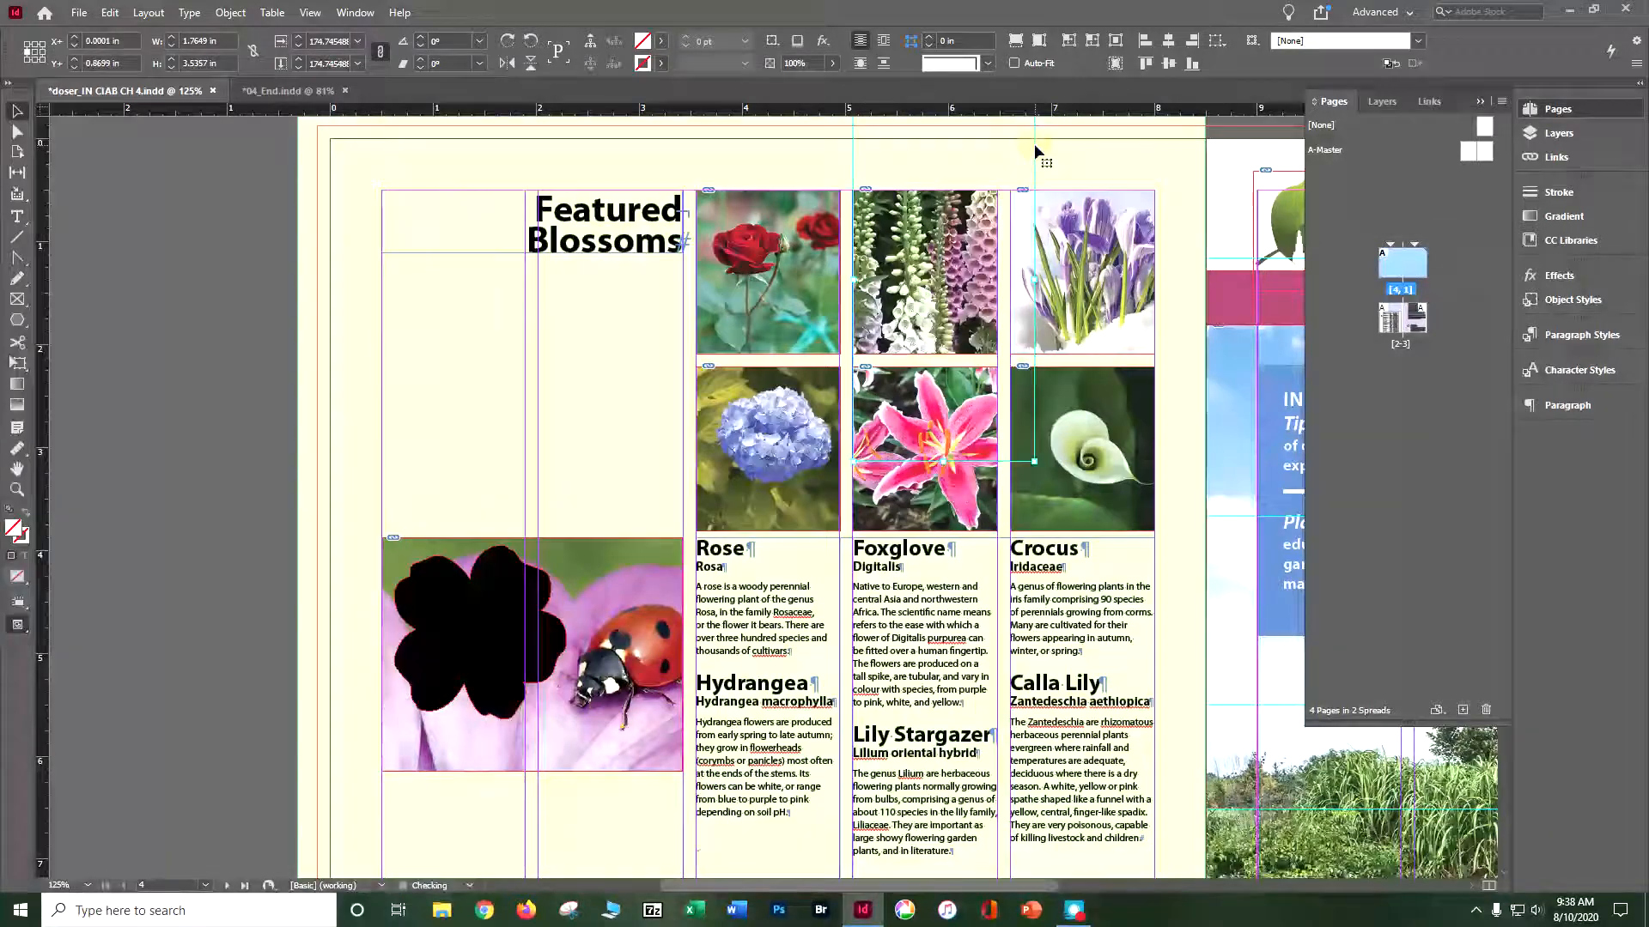
left_click_drag(853, 461, 828, 486)
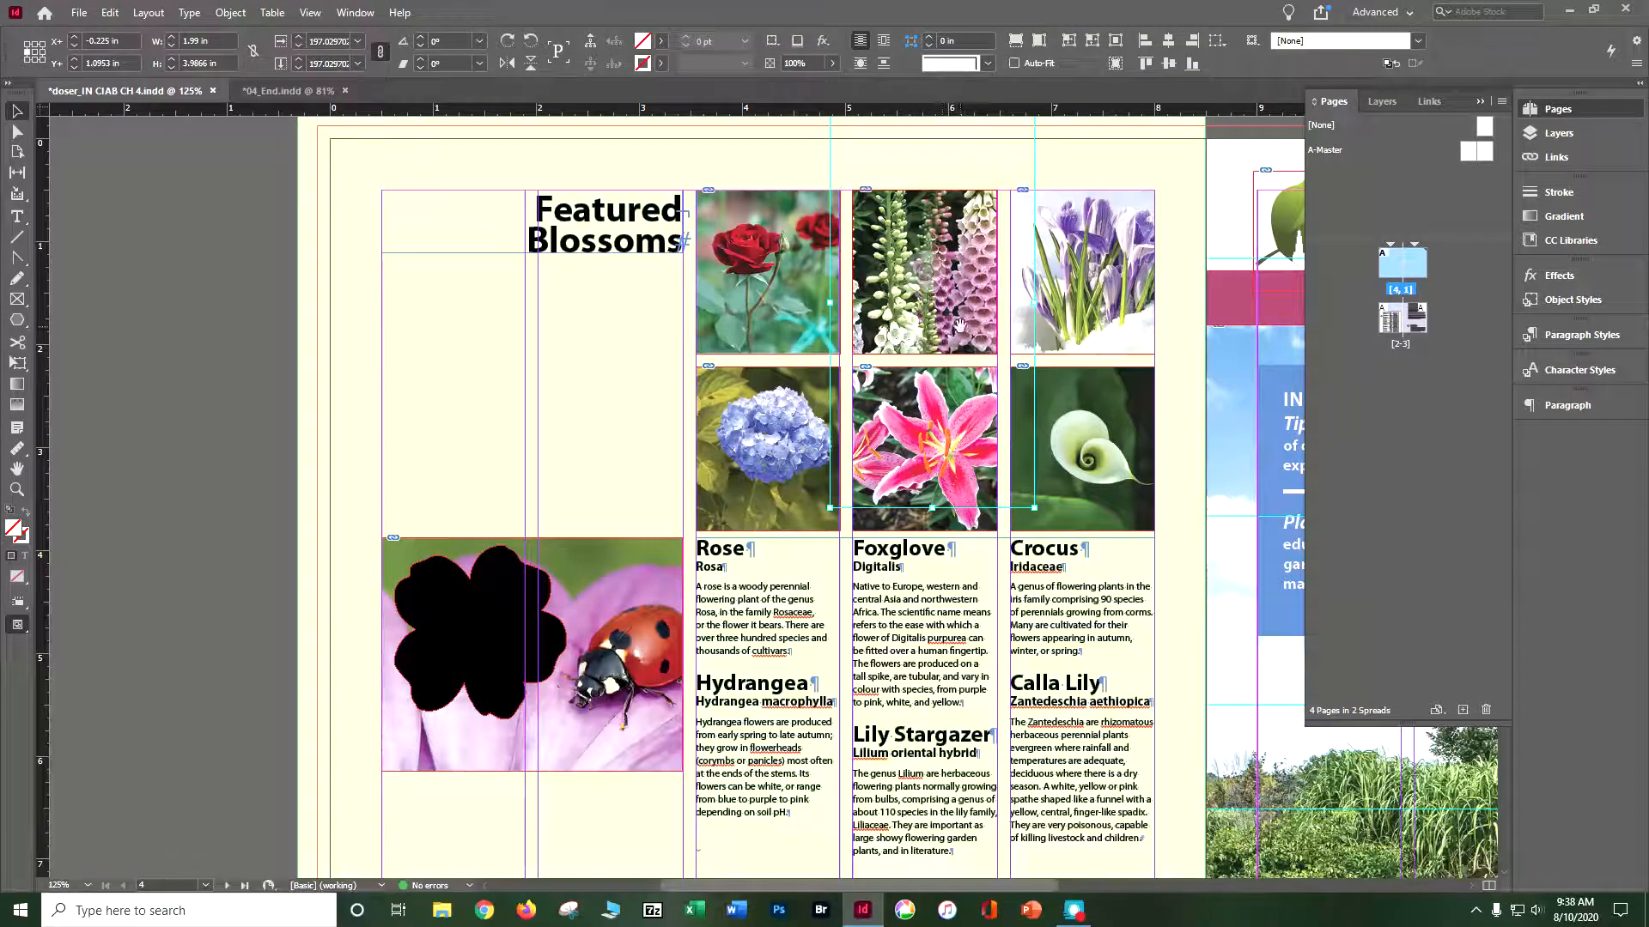
left_click_drag(926, 275, 912, 277)
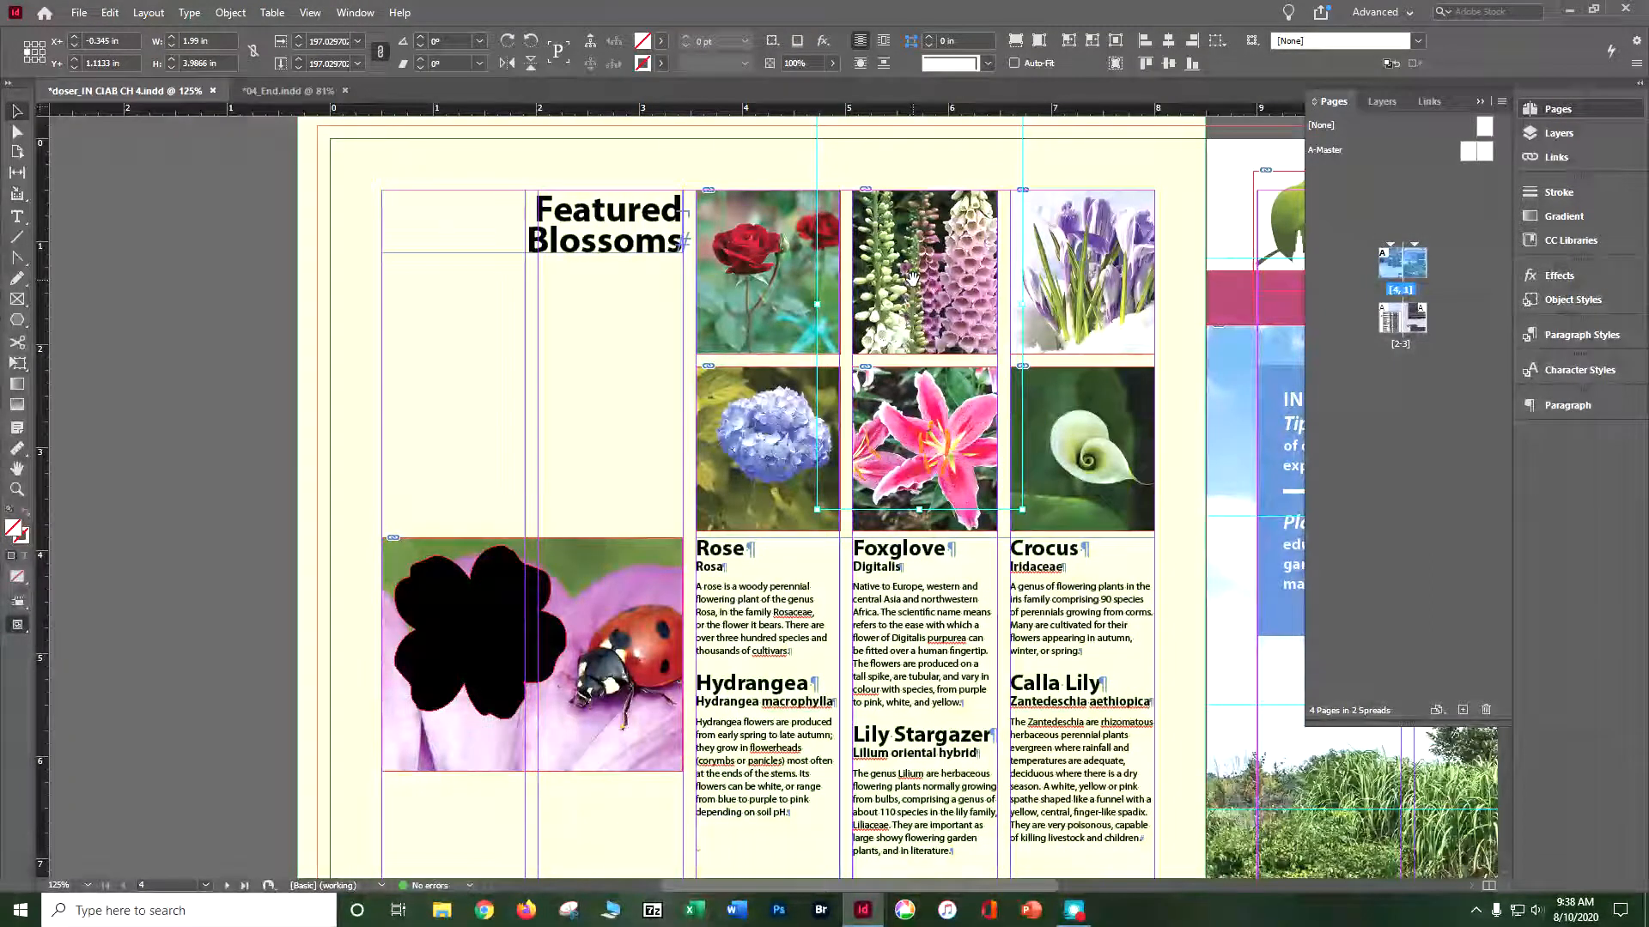
left_click_drag(912, 276, 899, 269)
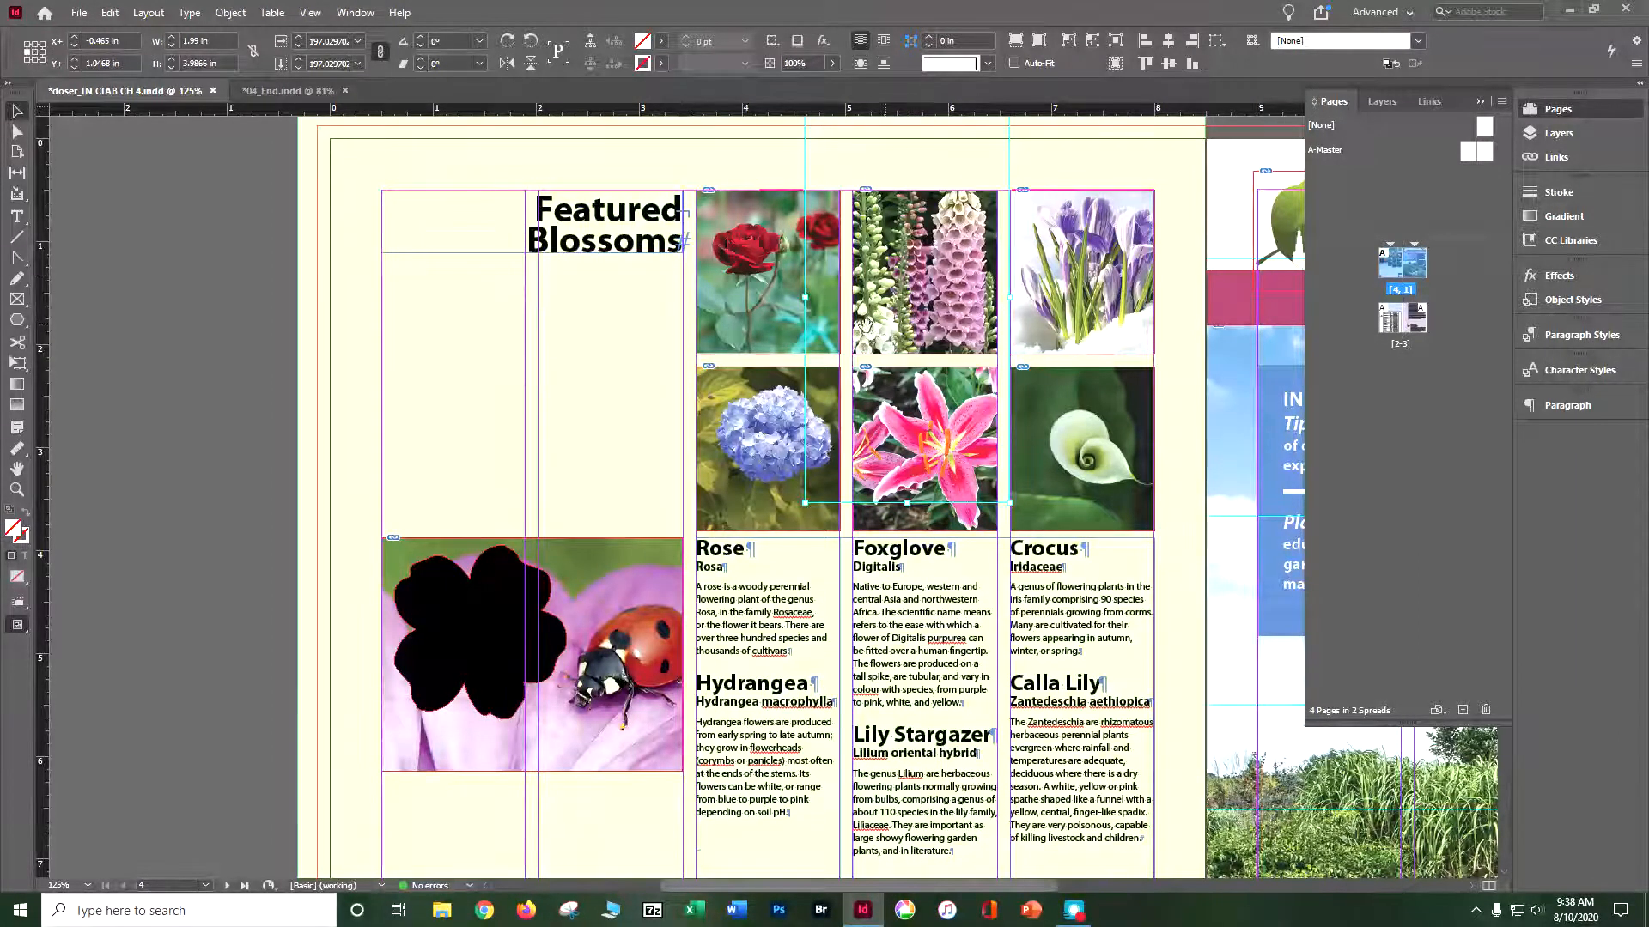
left_click(118, 256)
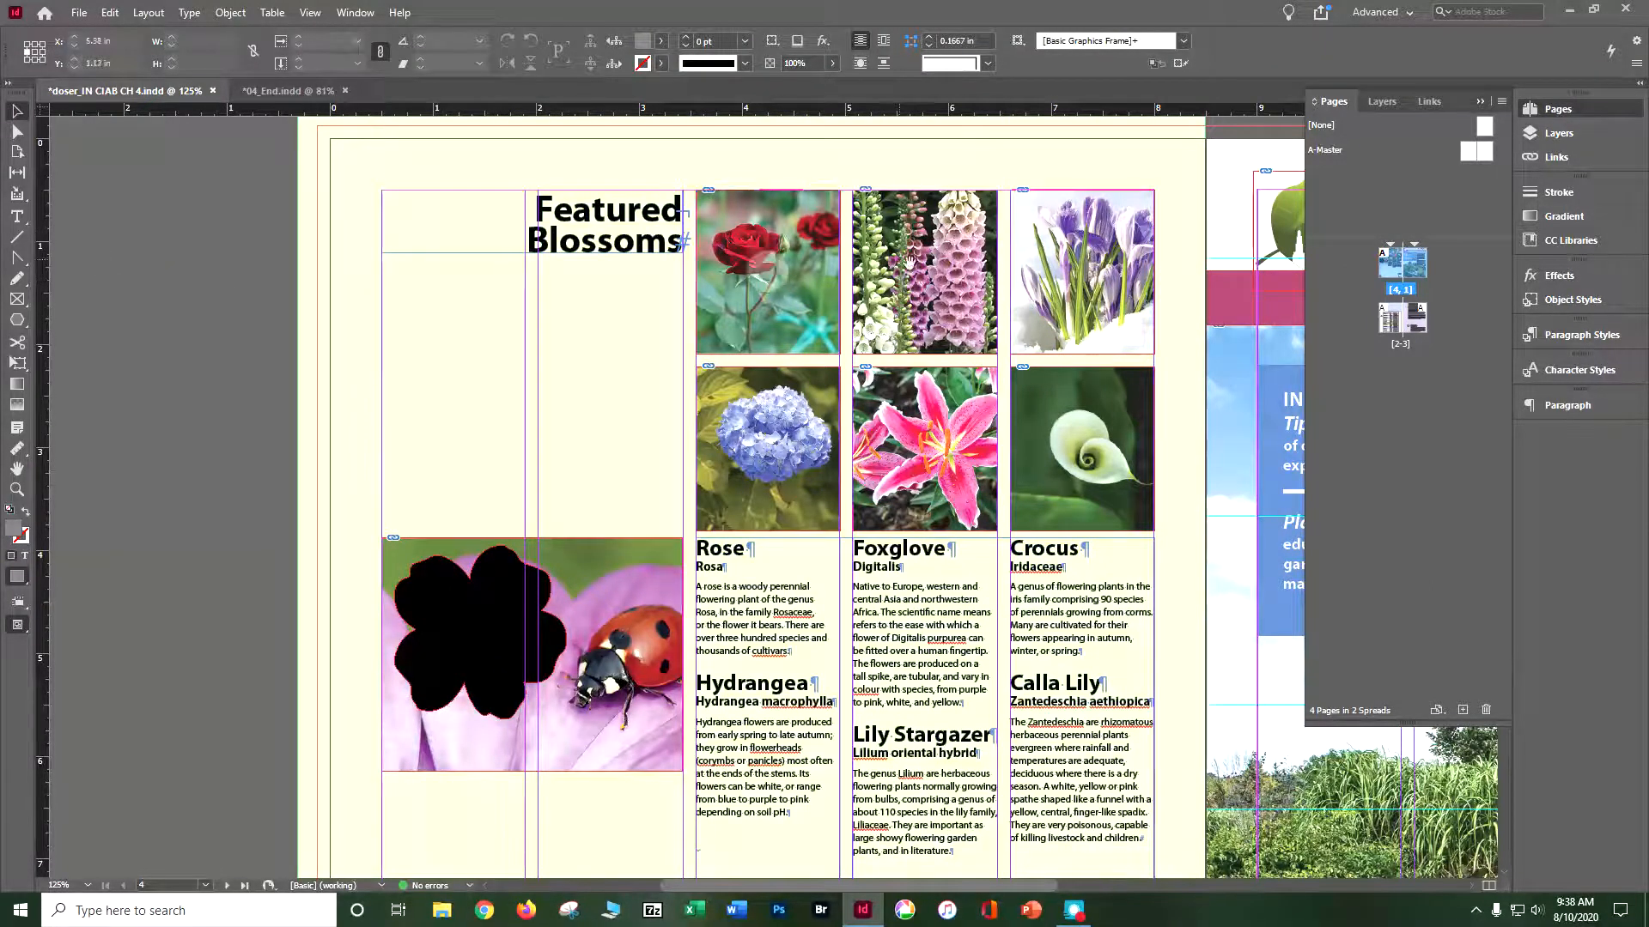
- Enlarge the crocus photo inside its frame to about 106% and reposition it so the purple blossoms fill the frame
left_click(1055, 292)
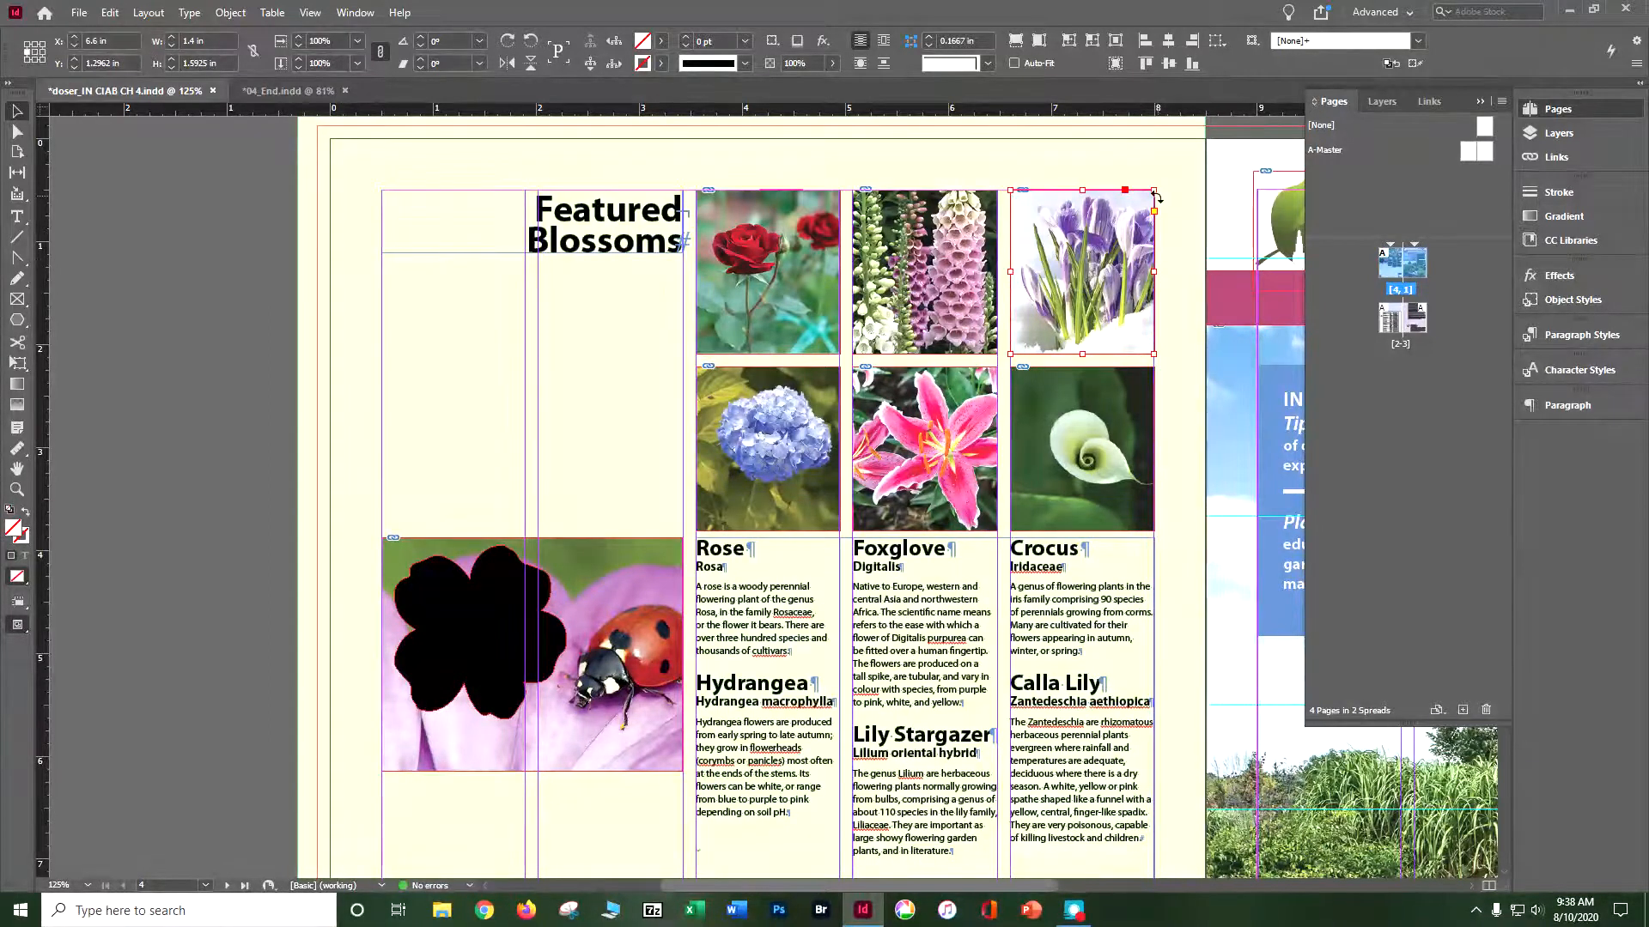
left_click(1089, 252)
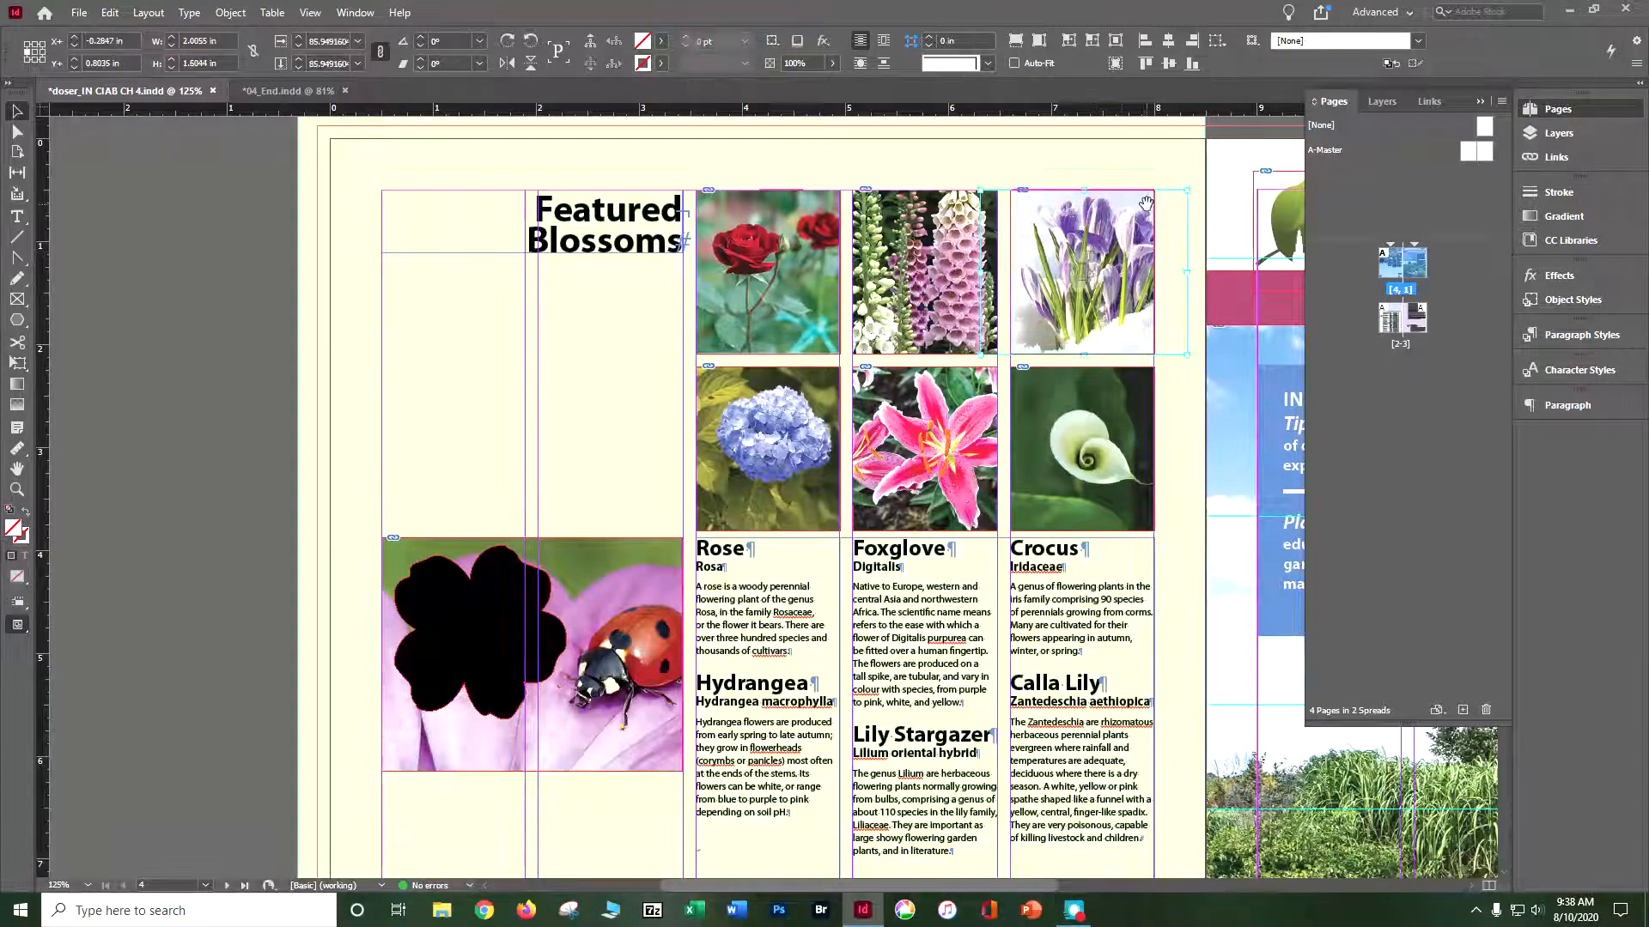
left_click_drag(1184, 186, 1233, 151)
left_click_drag(1134, 212, 1066, 270)
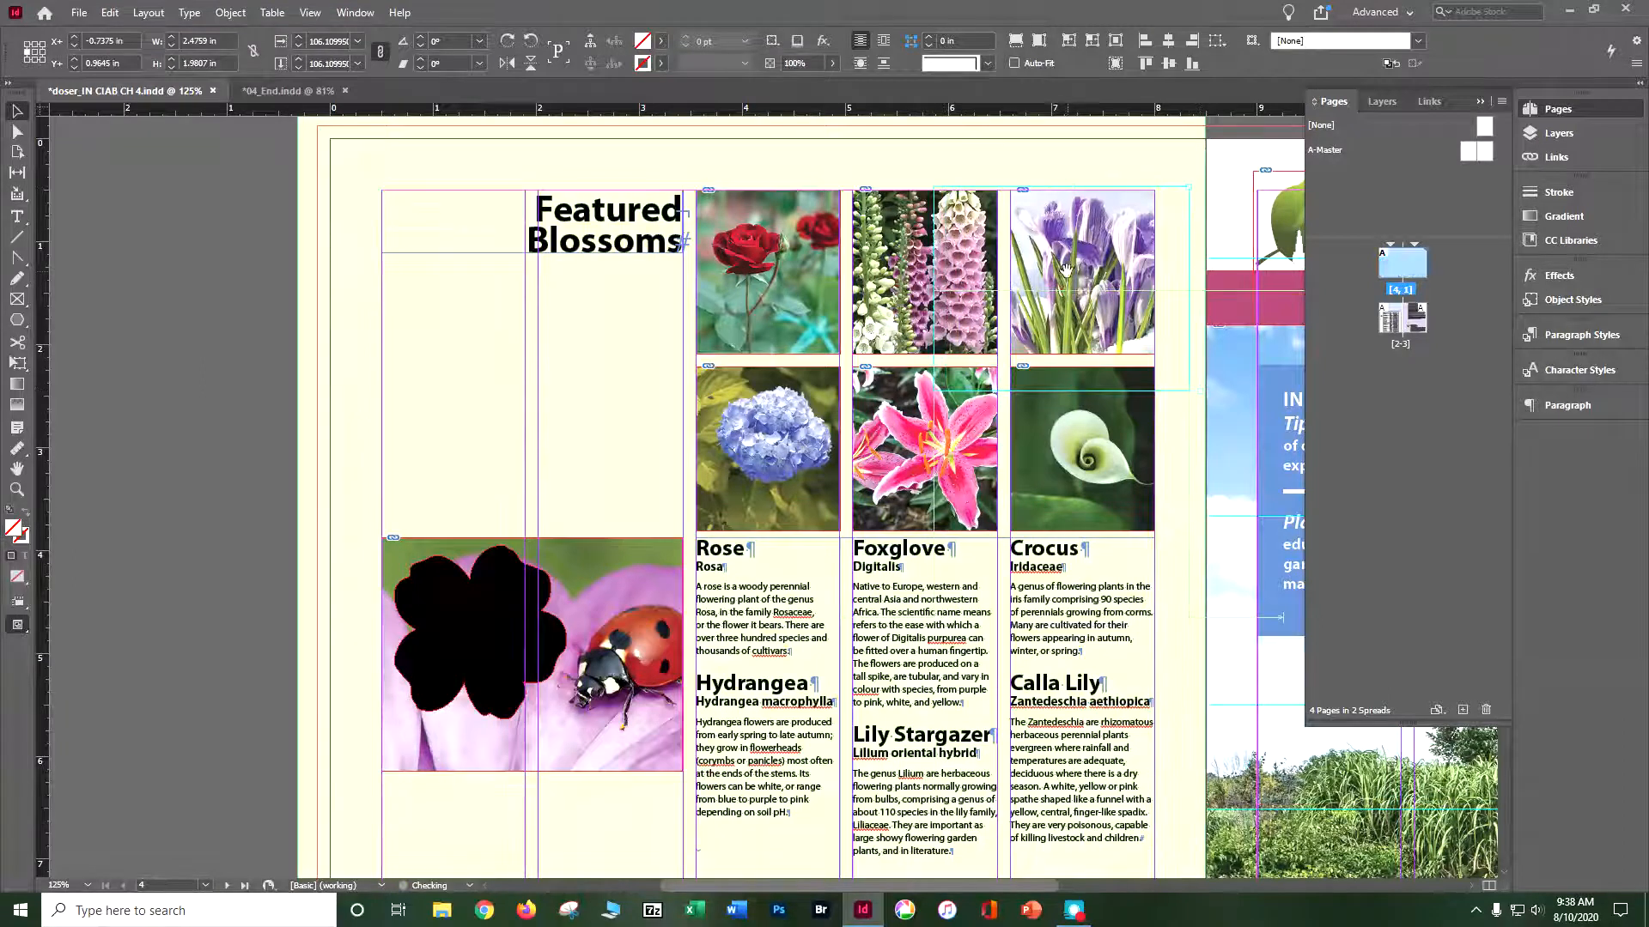
left_click(246, 378)
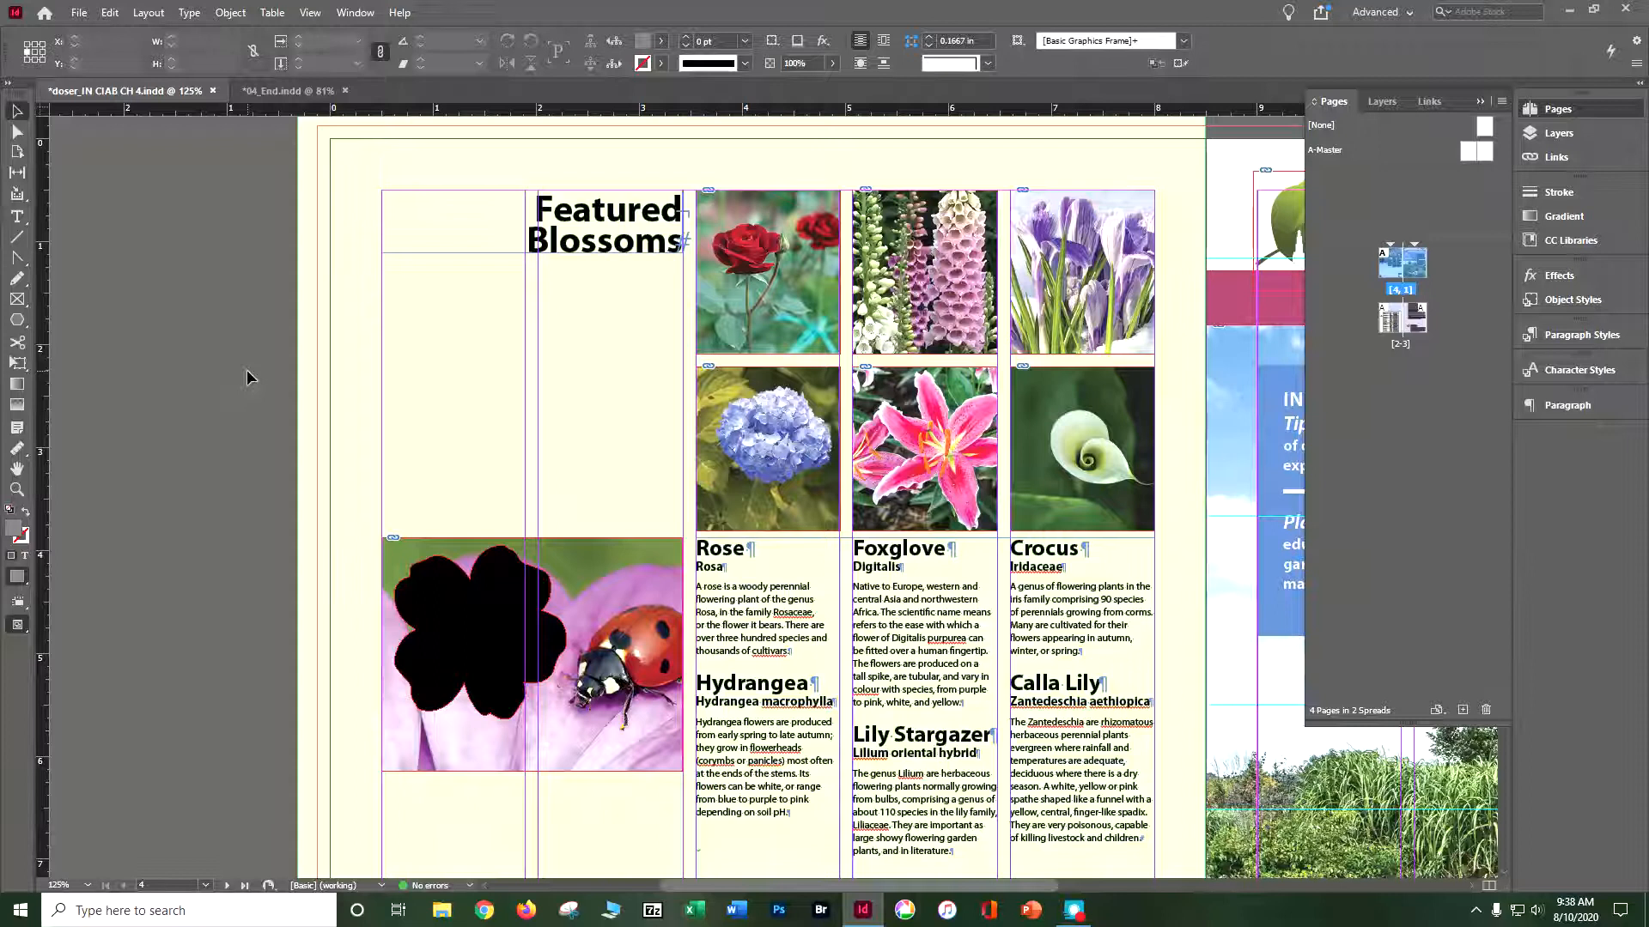
- Apply Fill Frame Proportionally to the hydrangea photo
left_click(718, 387)
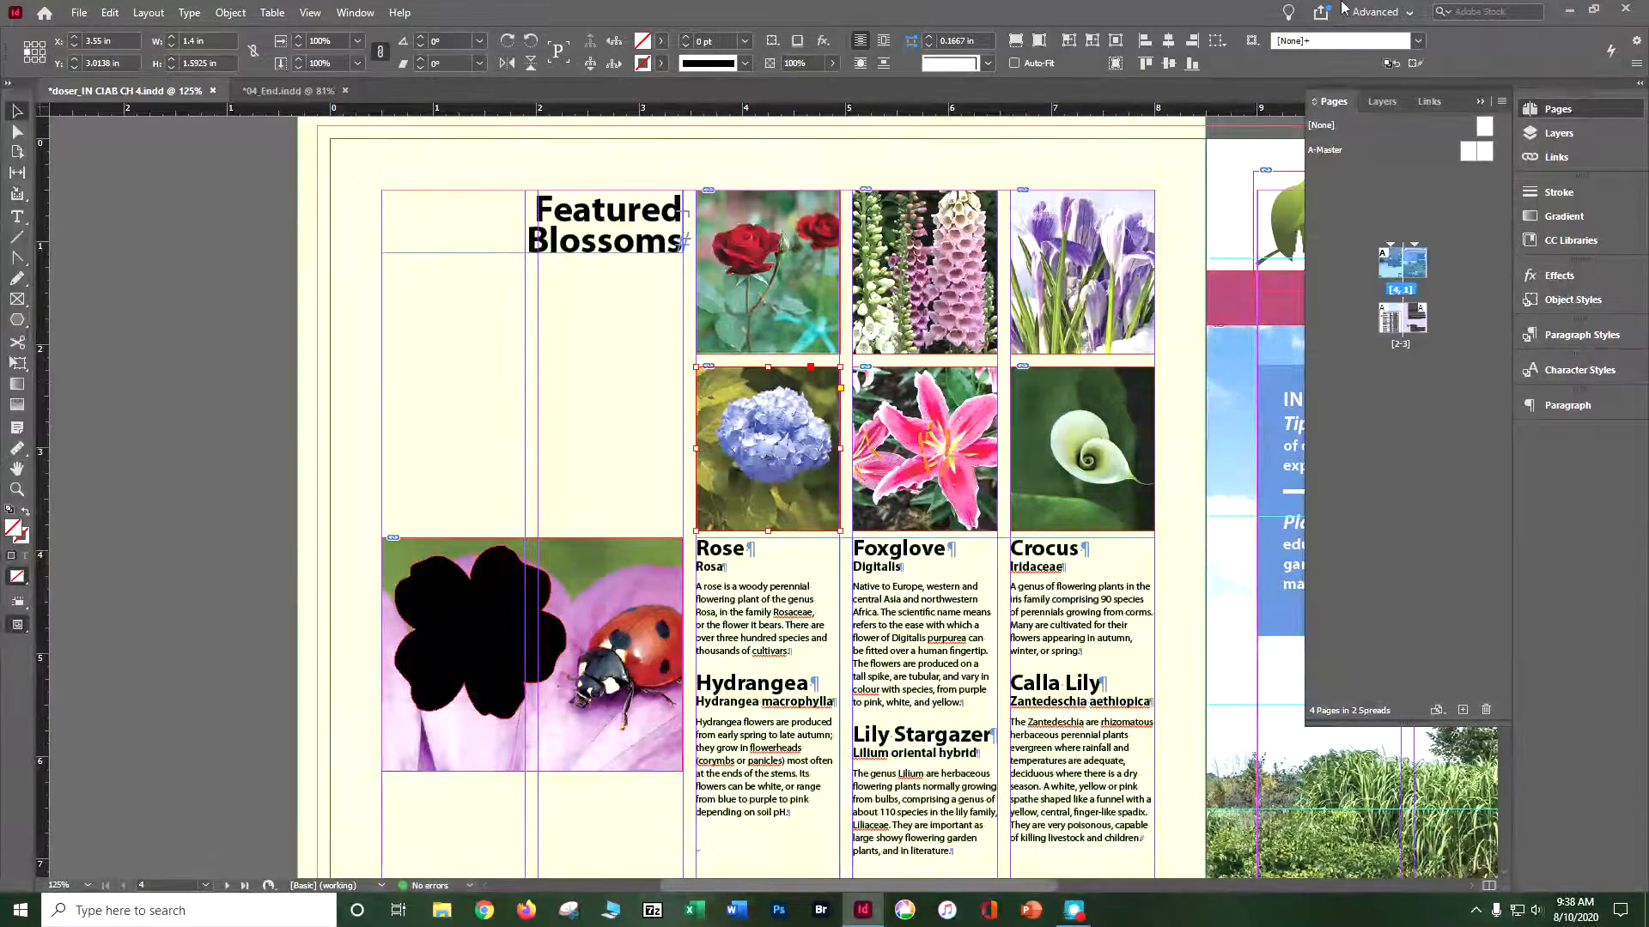
left_click(228, 14)
mouse_move(227, 36)
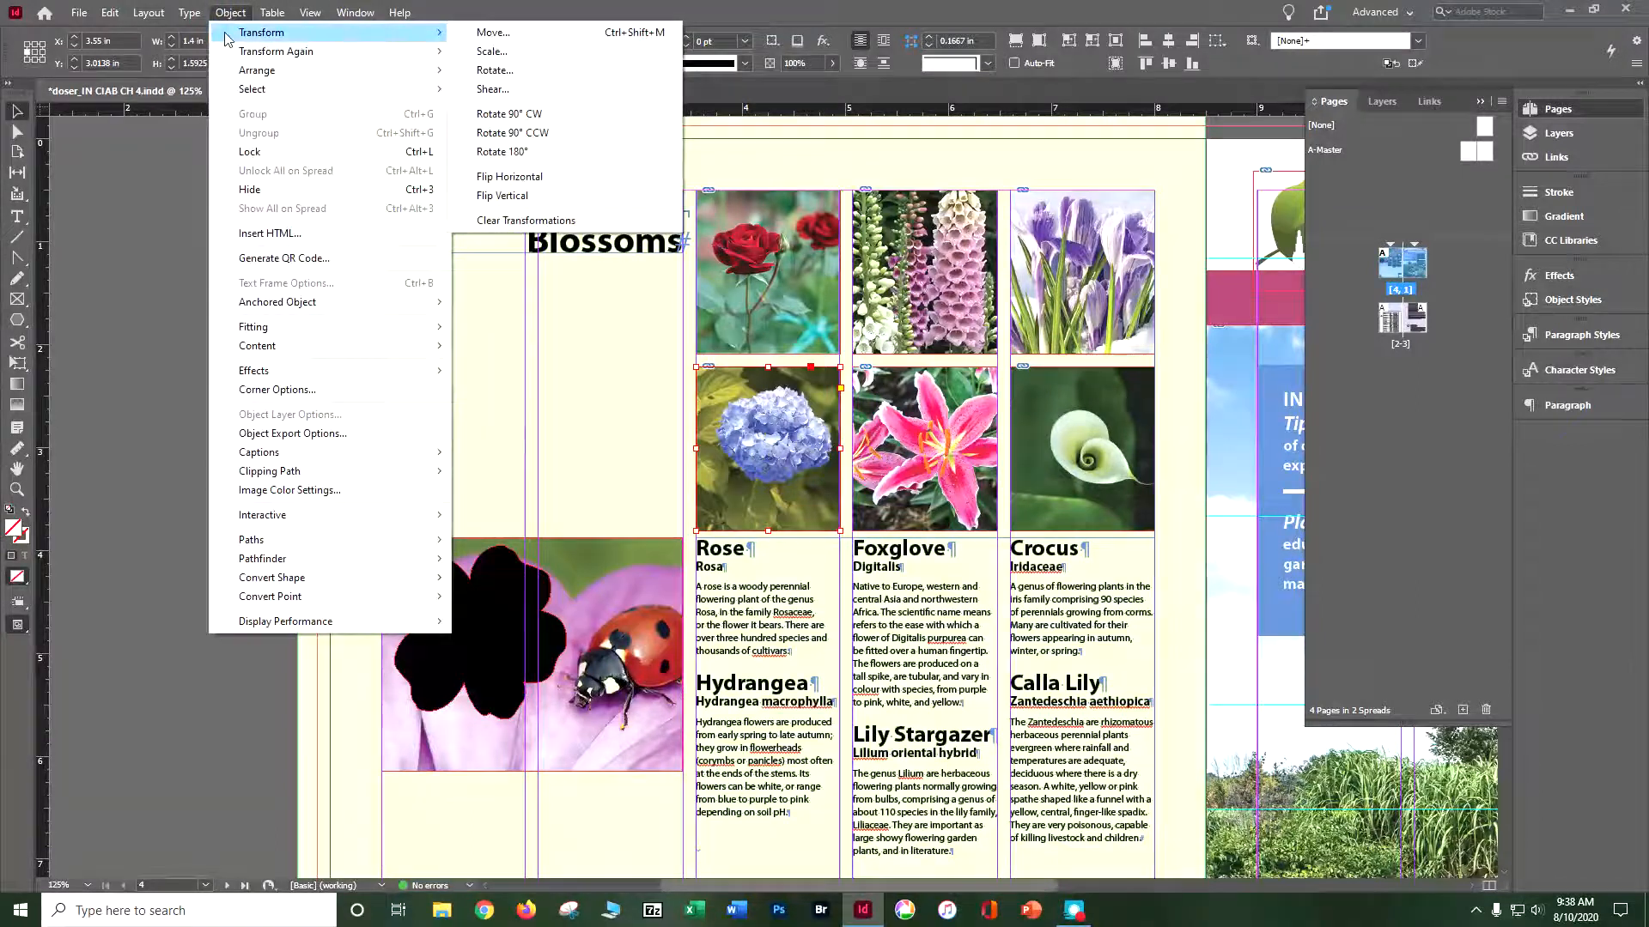
mouse_move(286, 329)
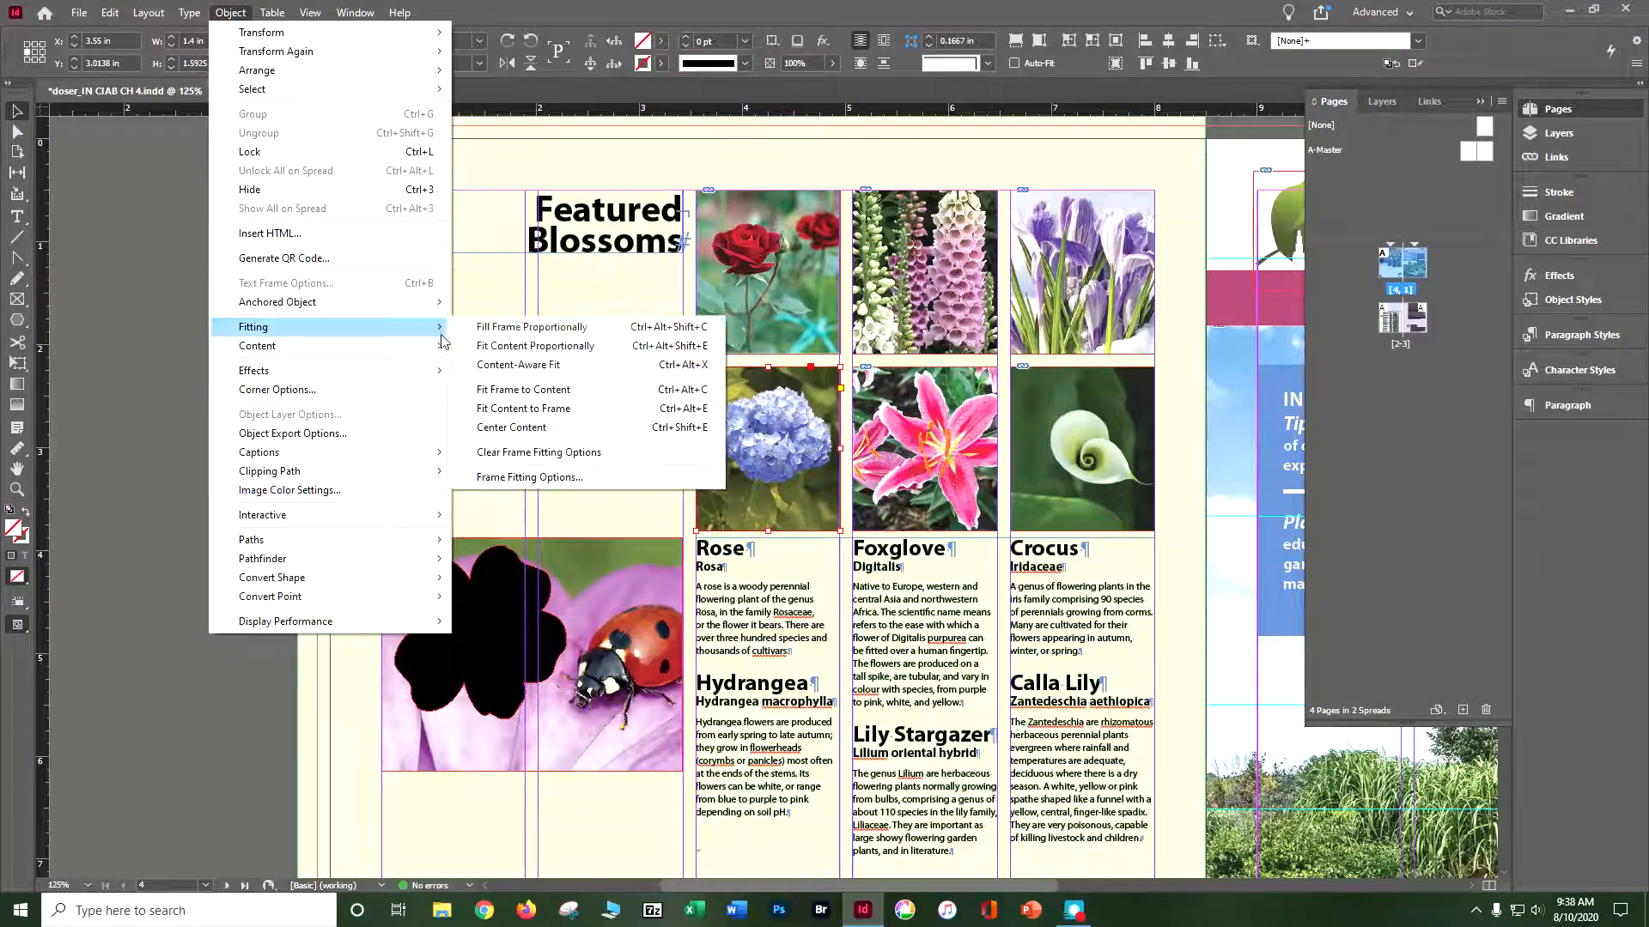
left_click(526, 327)
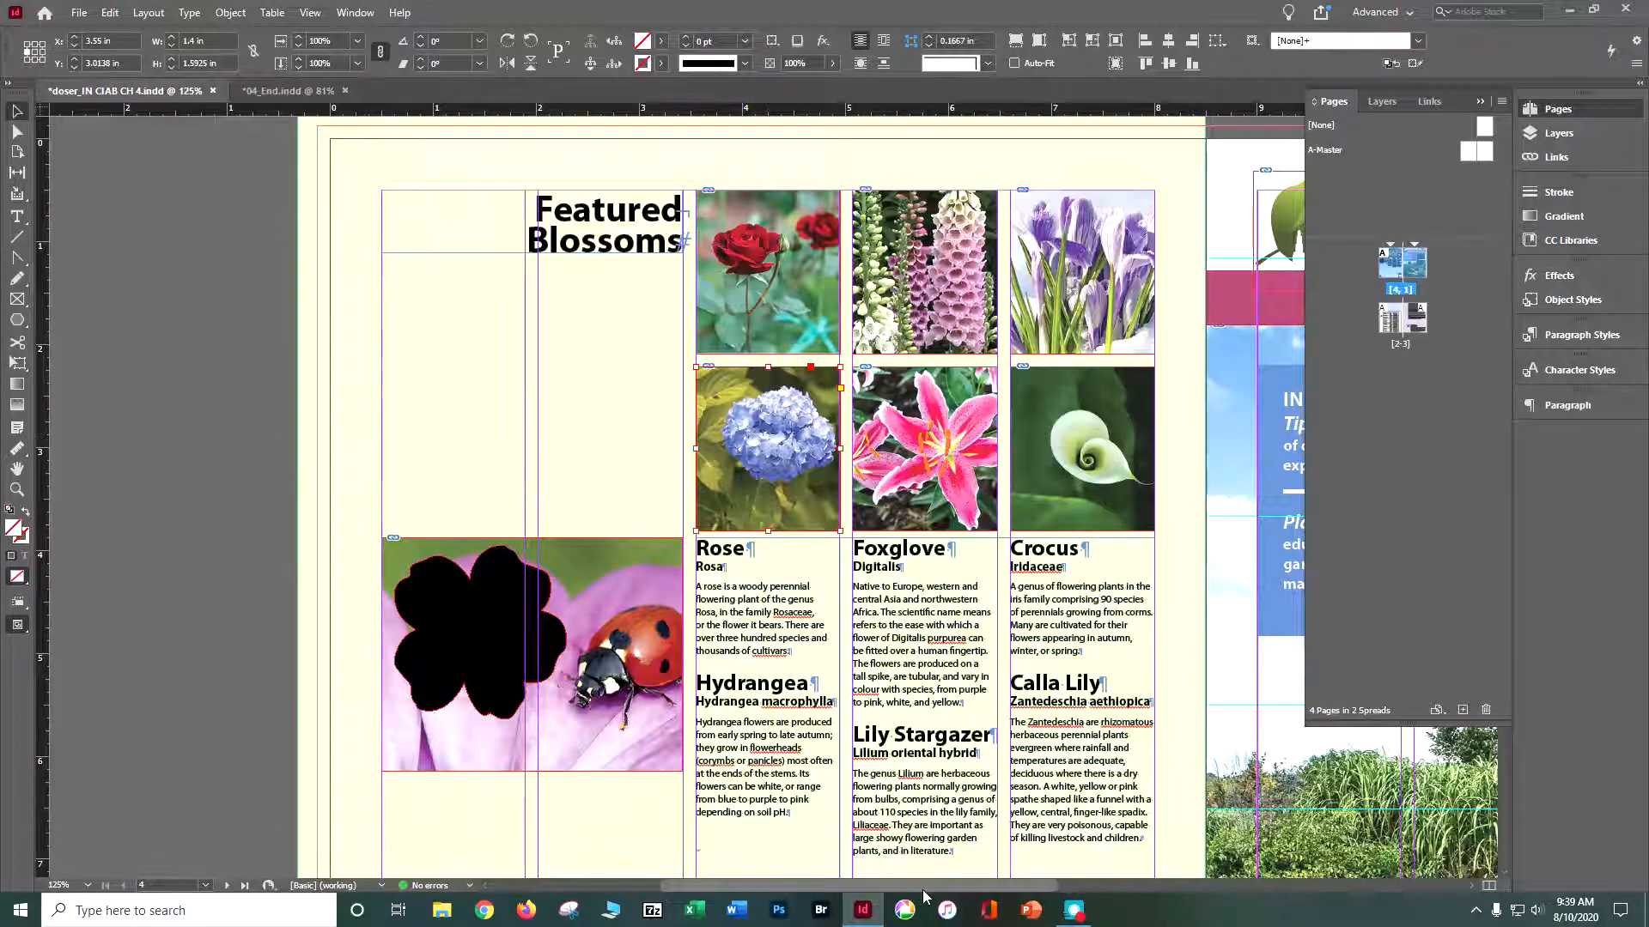
left_click(959, 478)
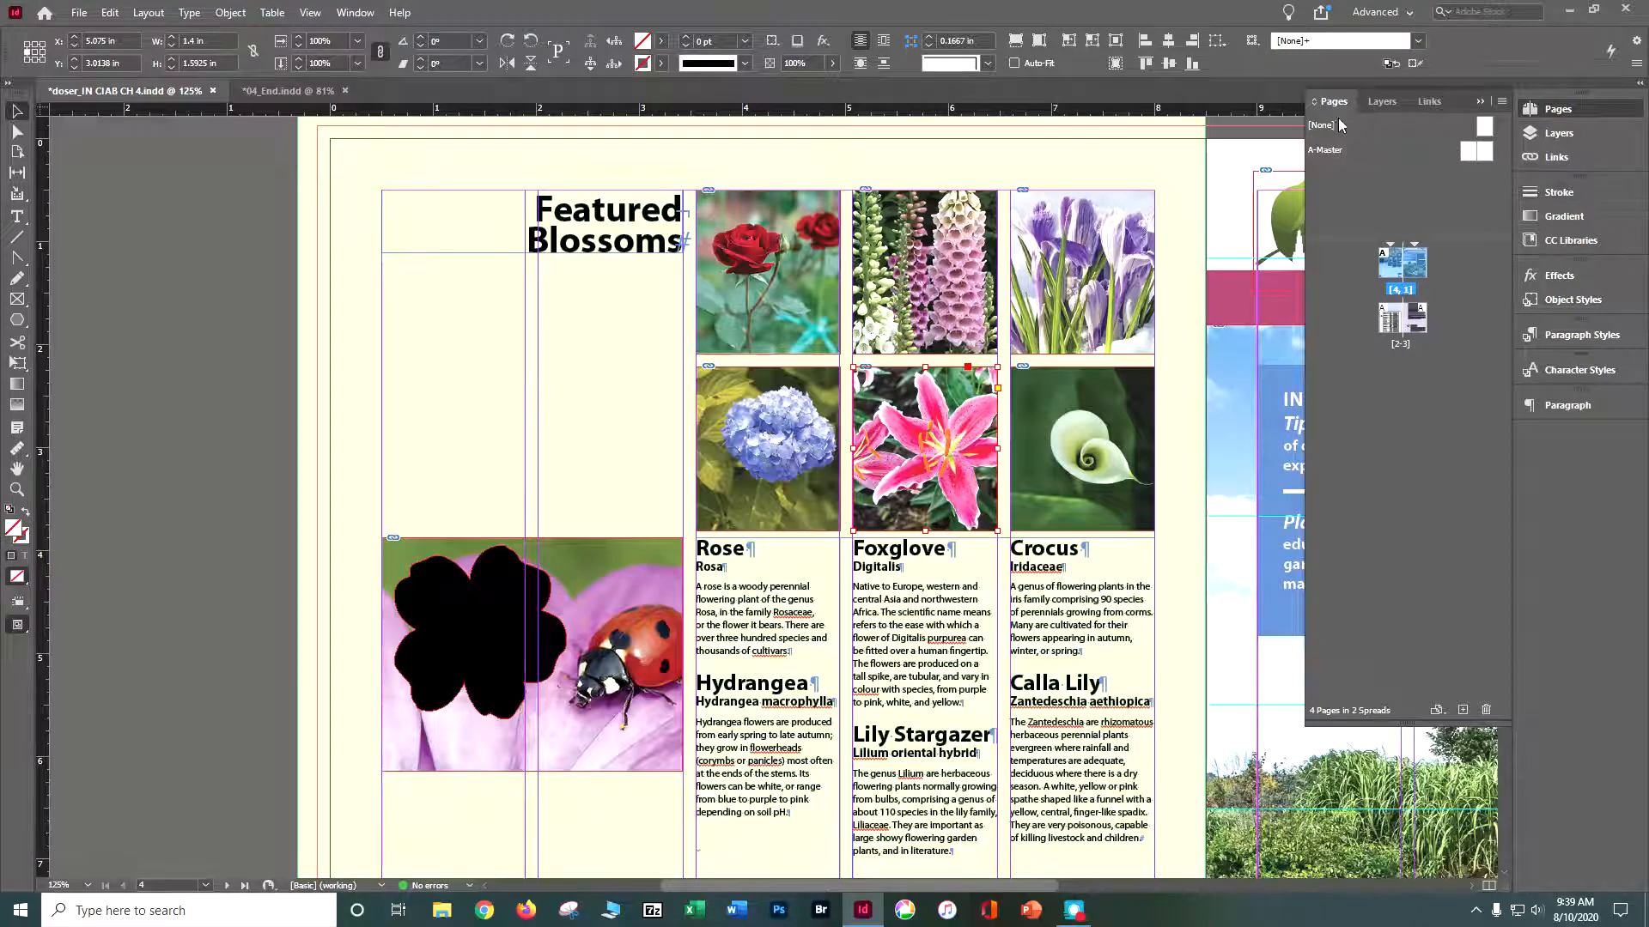
left_click(356, 14)
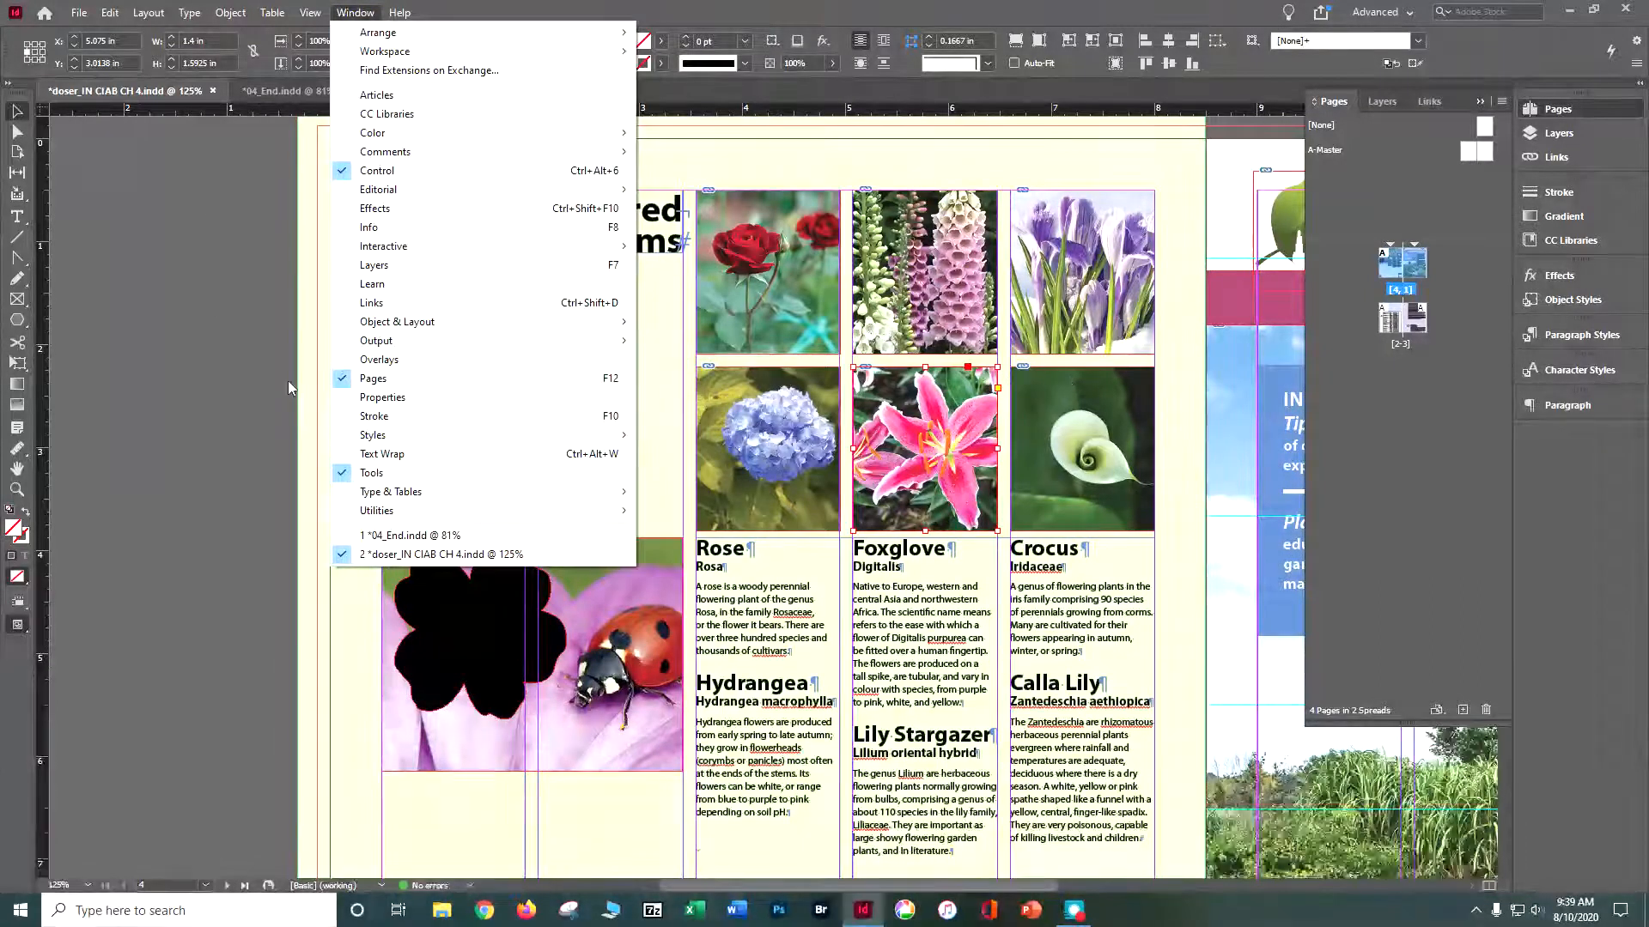
left_click(141, 387)
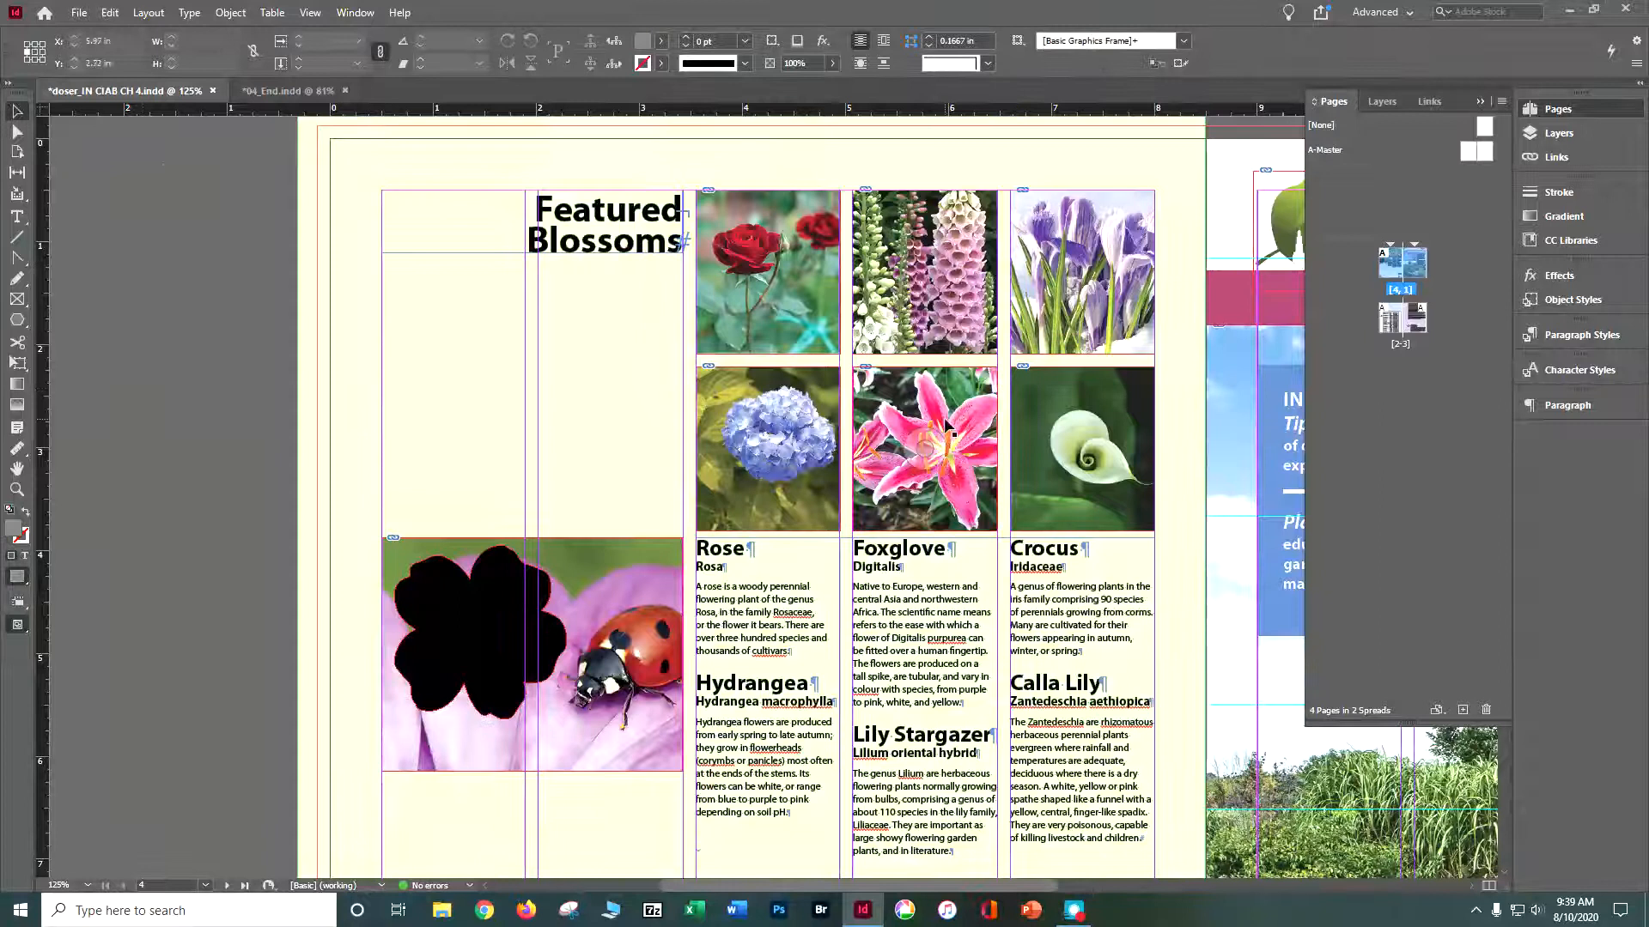
left_click(221, 14)
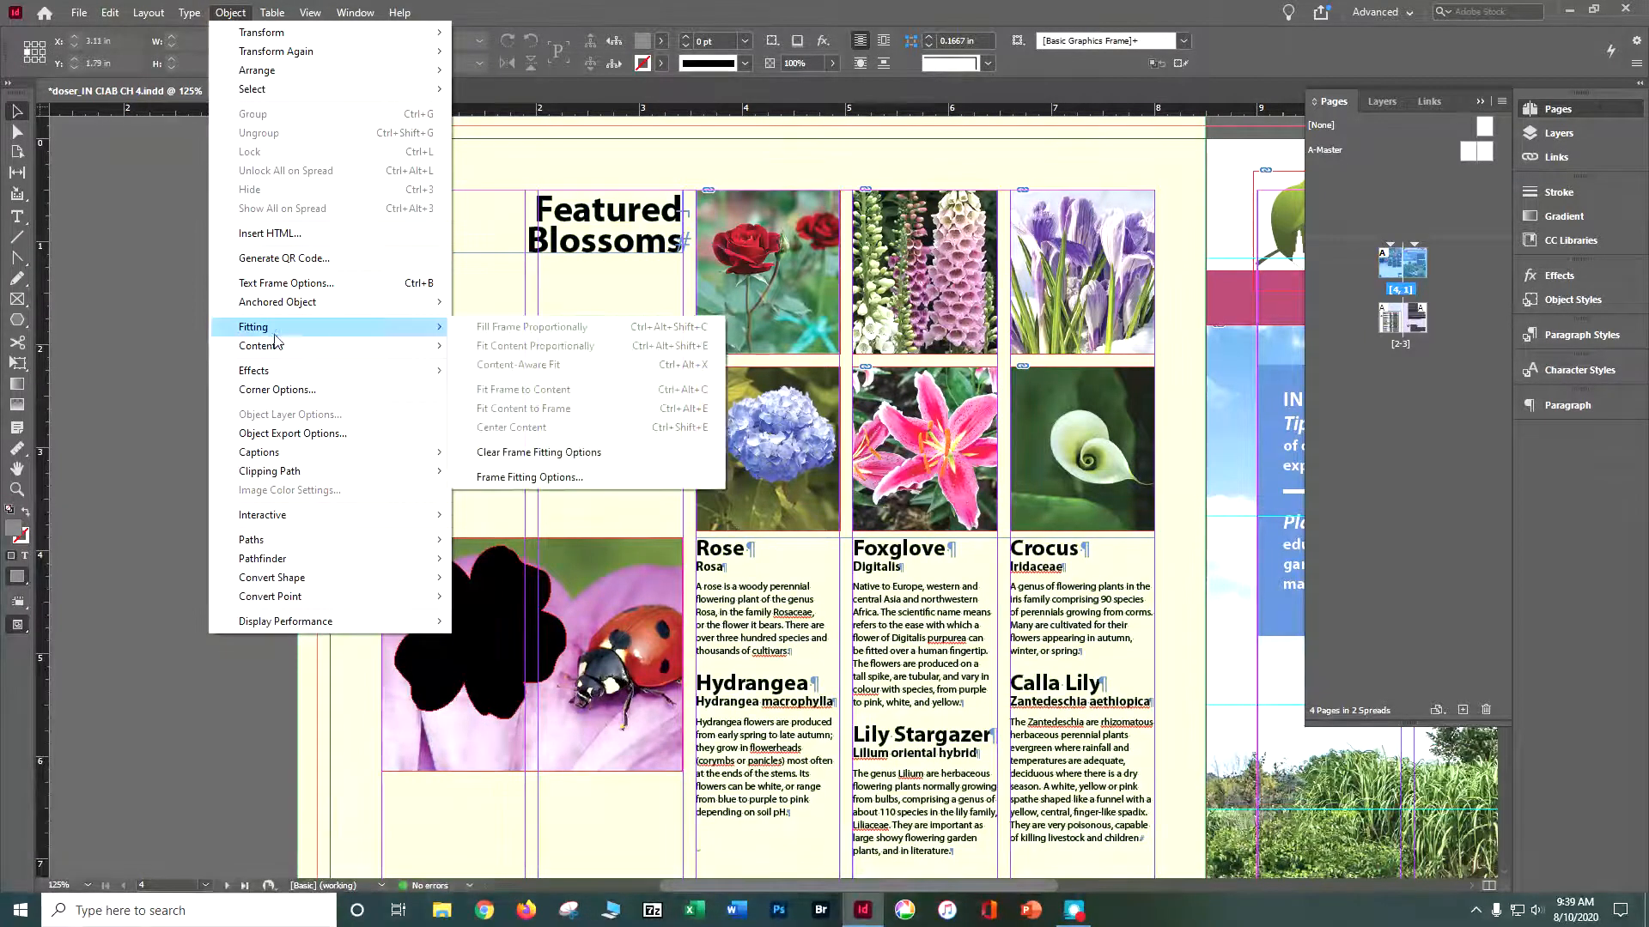
left_click(906, 386)
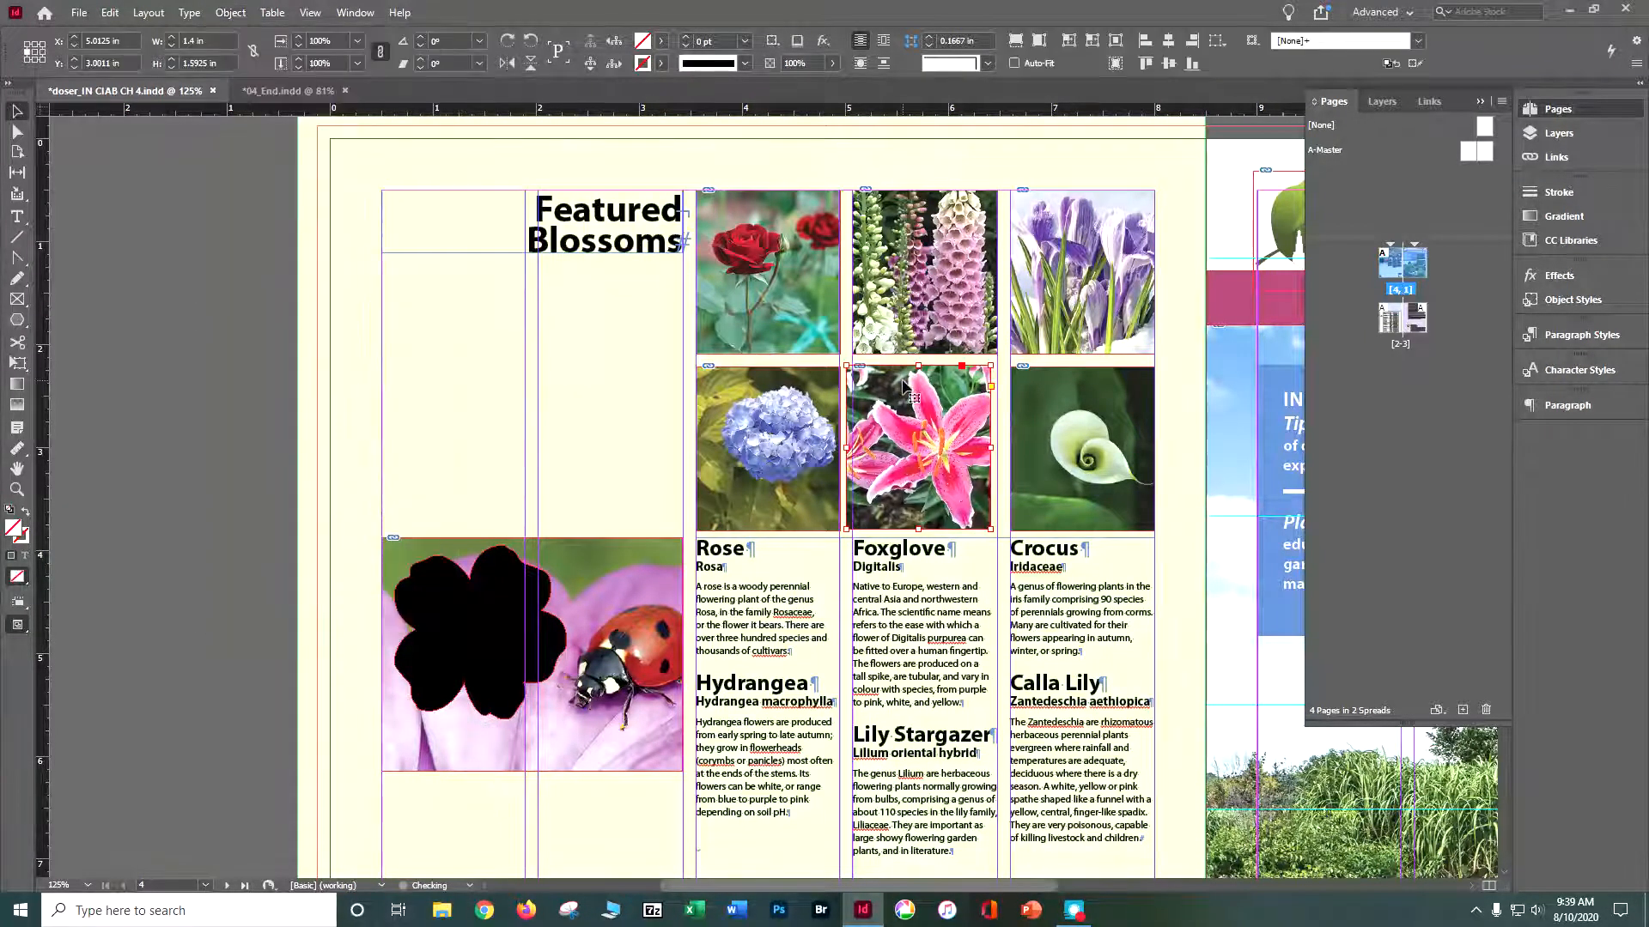
- Apply Fill Frame Proportionally to the pink stargazer lily photo
left_click(960, 430)
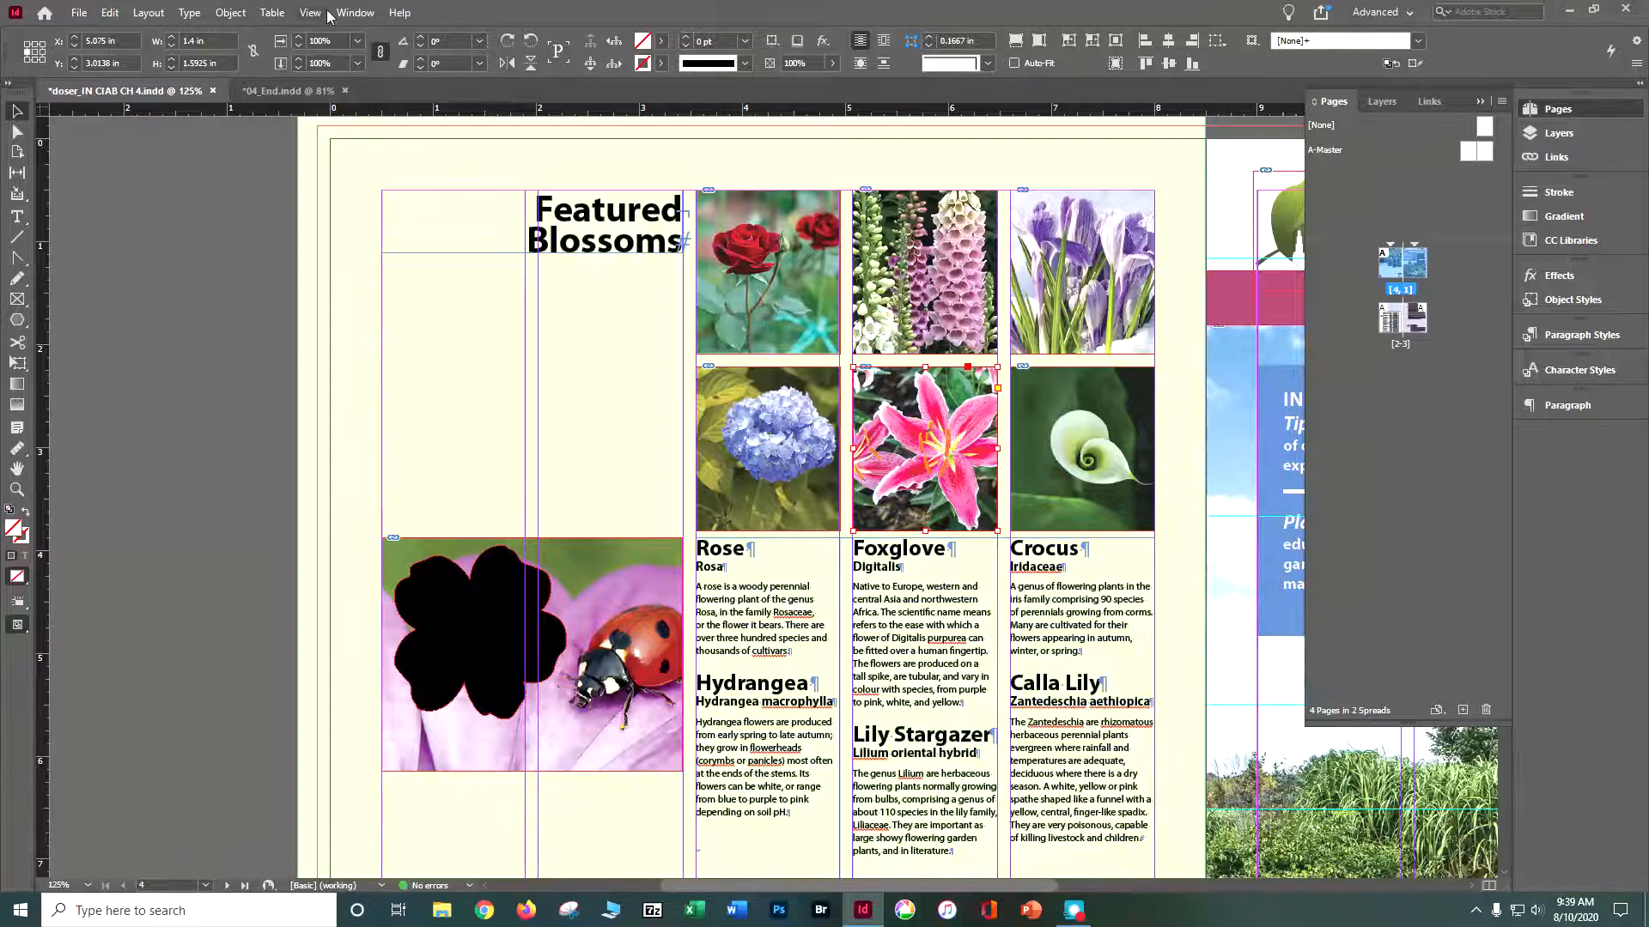
left_click(230, 12)
mouse_move(283, 346)
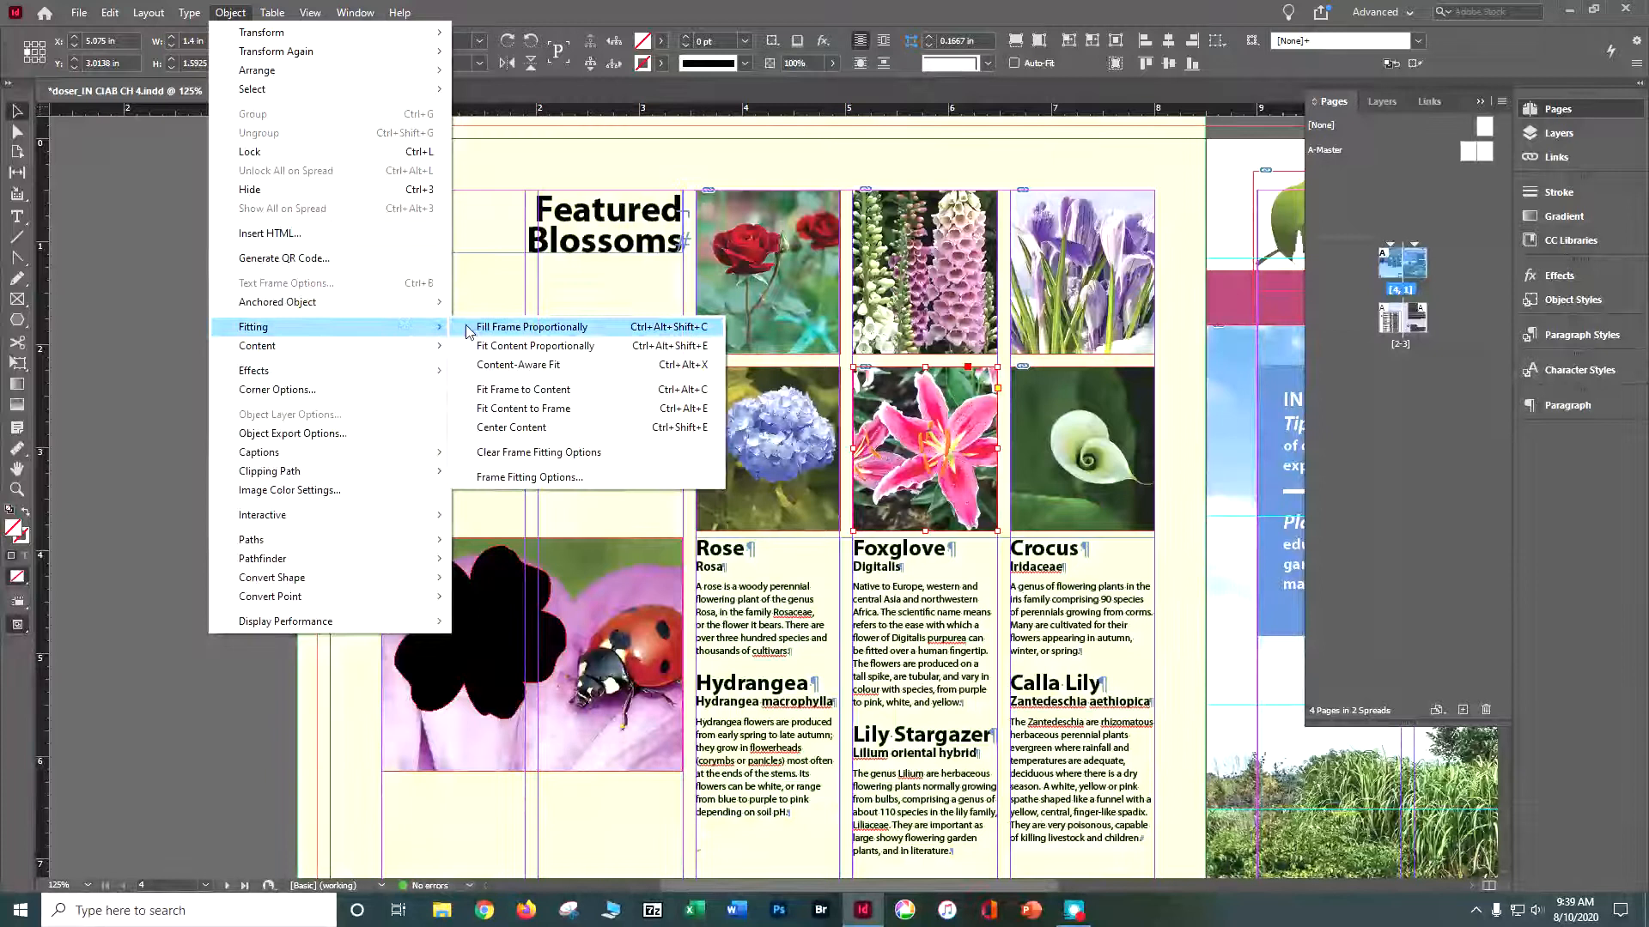
left_click(477, 326)
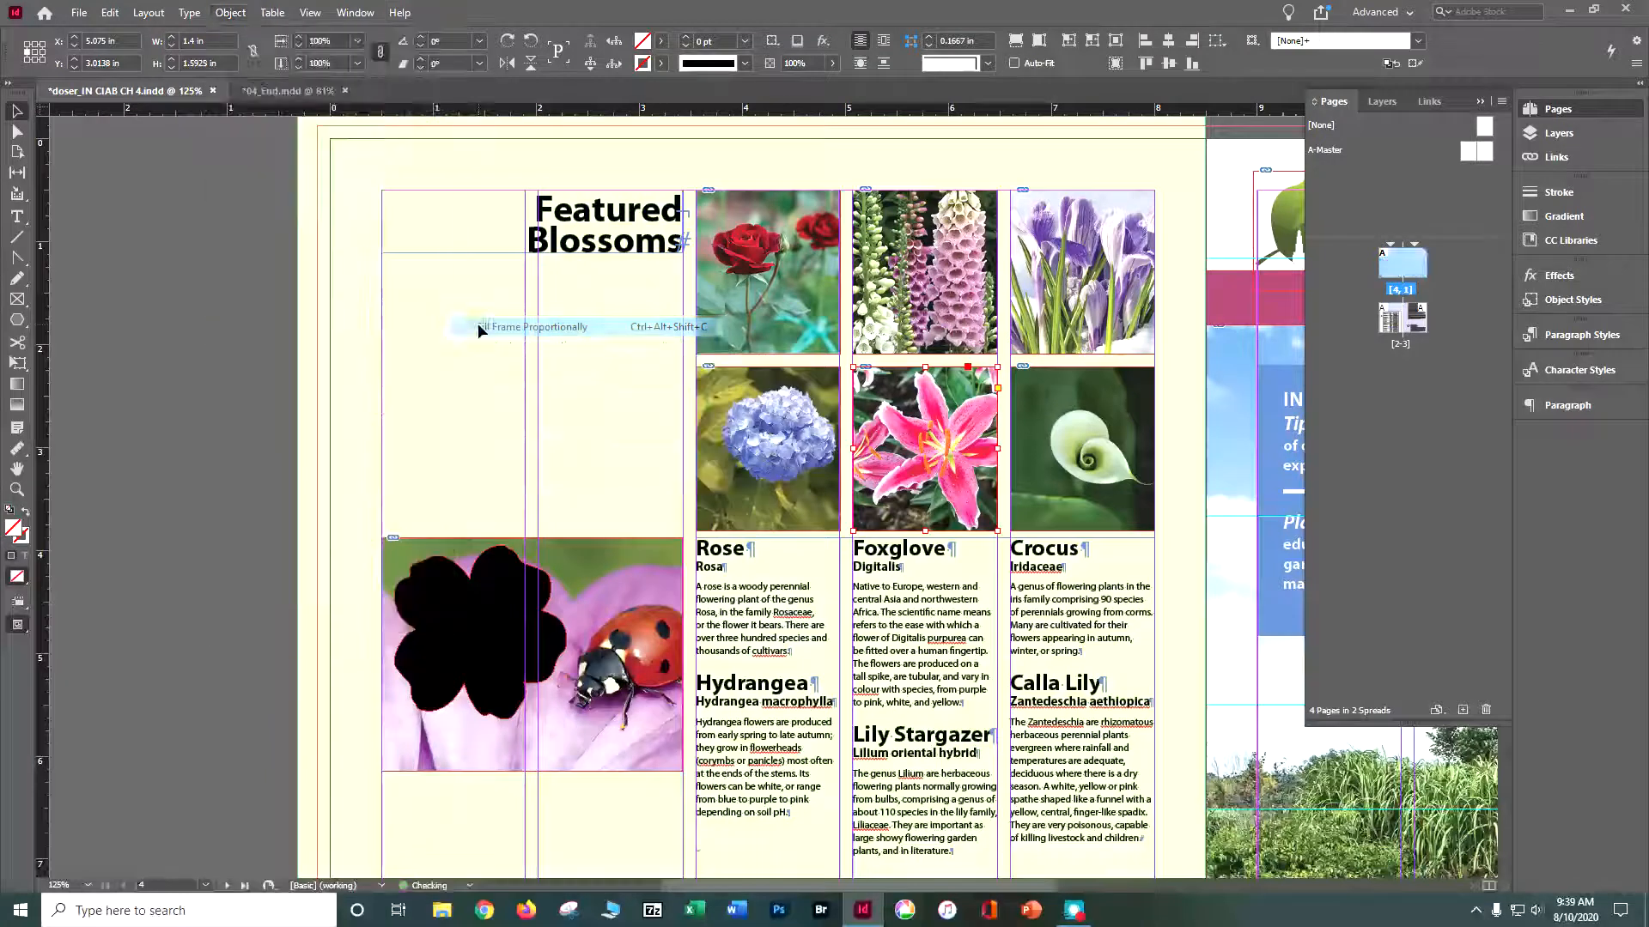
- Apply Fill Frame Proportionally to the calla lily photo and save the document
right_click(1061, 418)
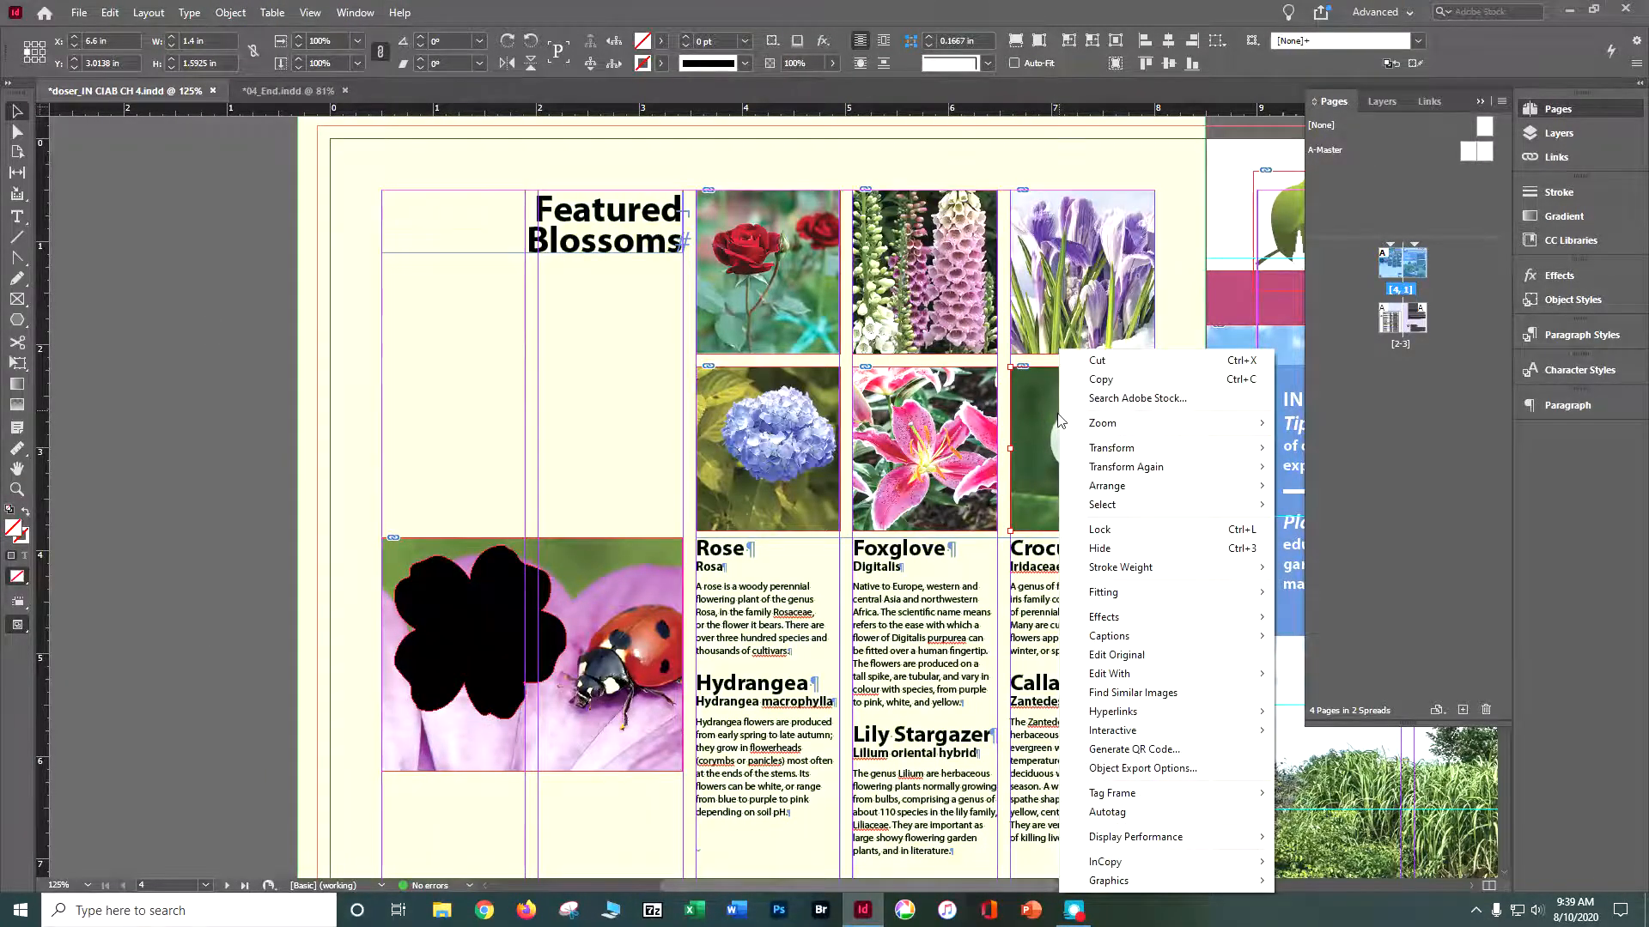
mouse_move(1095, 594)
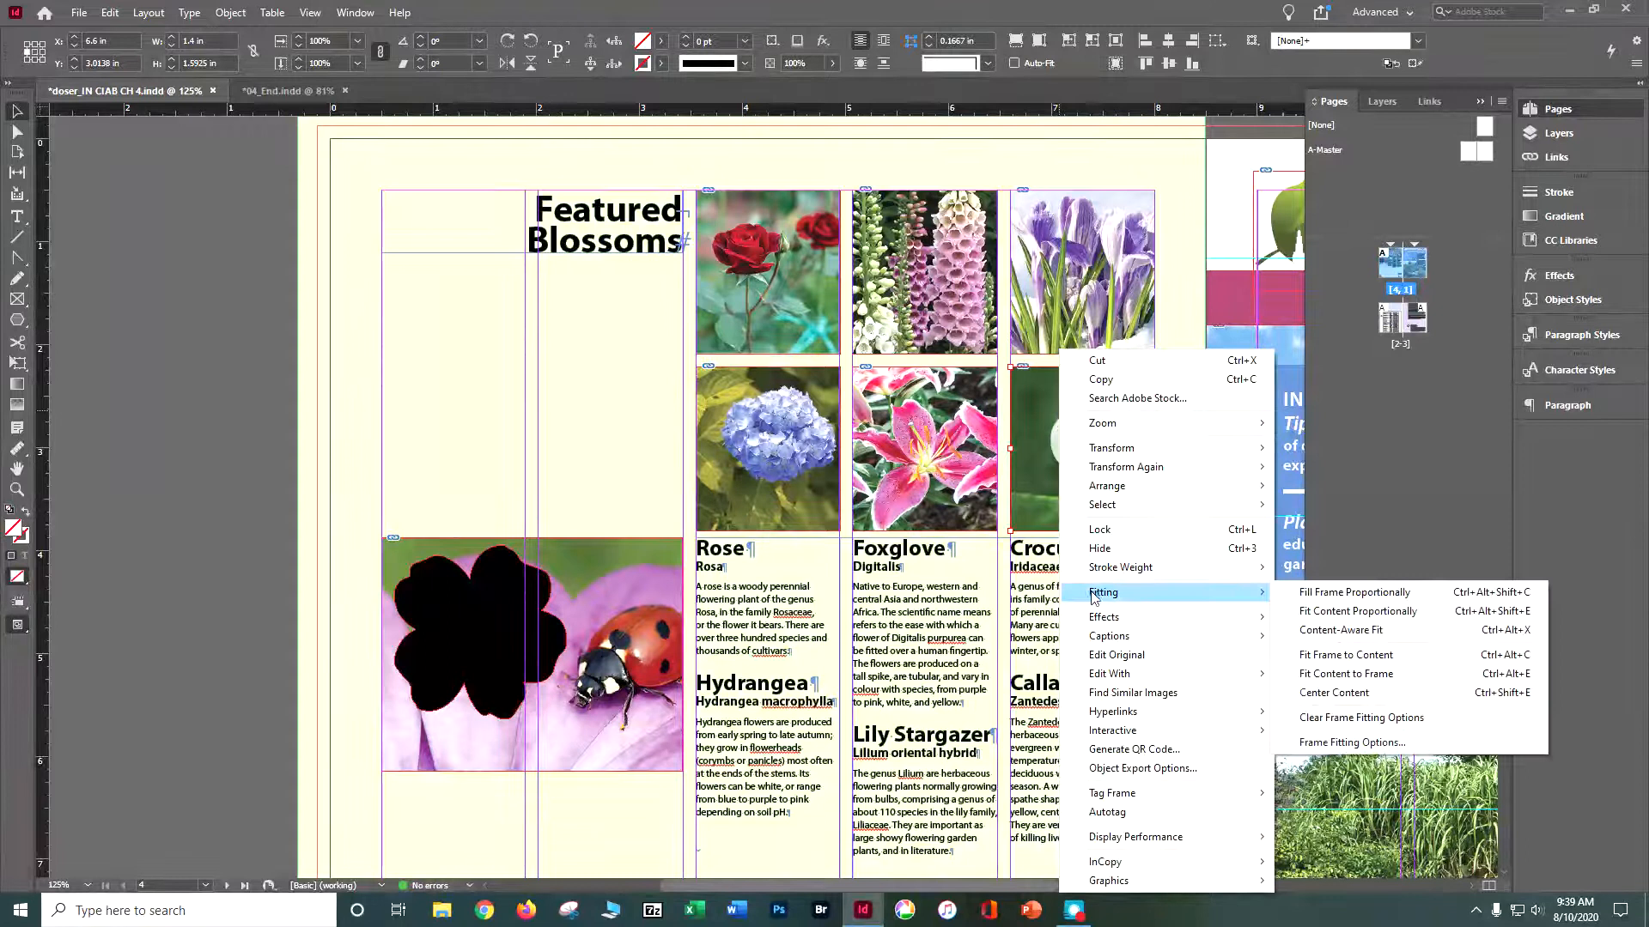
left_click(1292, 594)
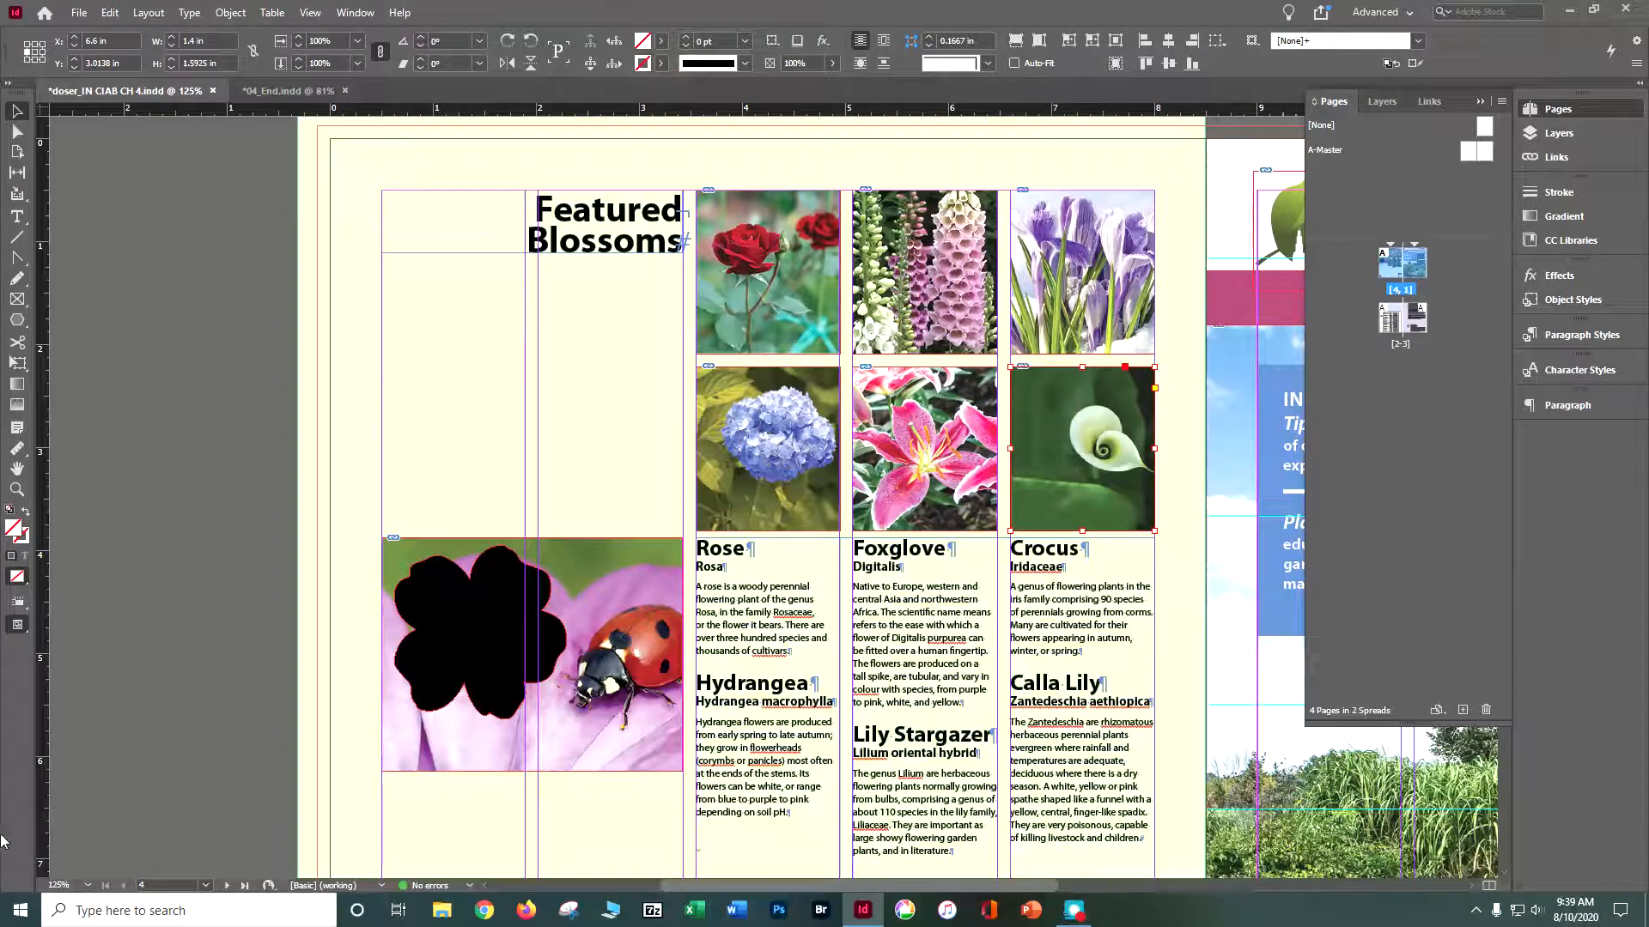
left_click(146, 544)
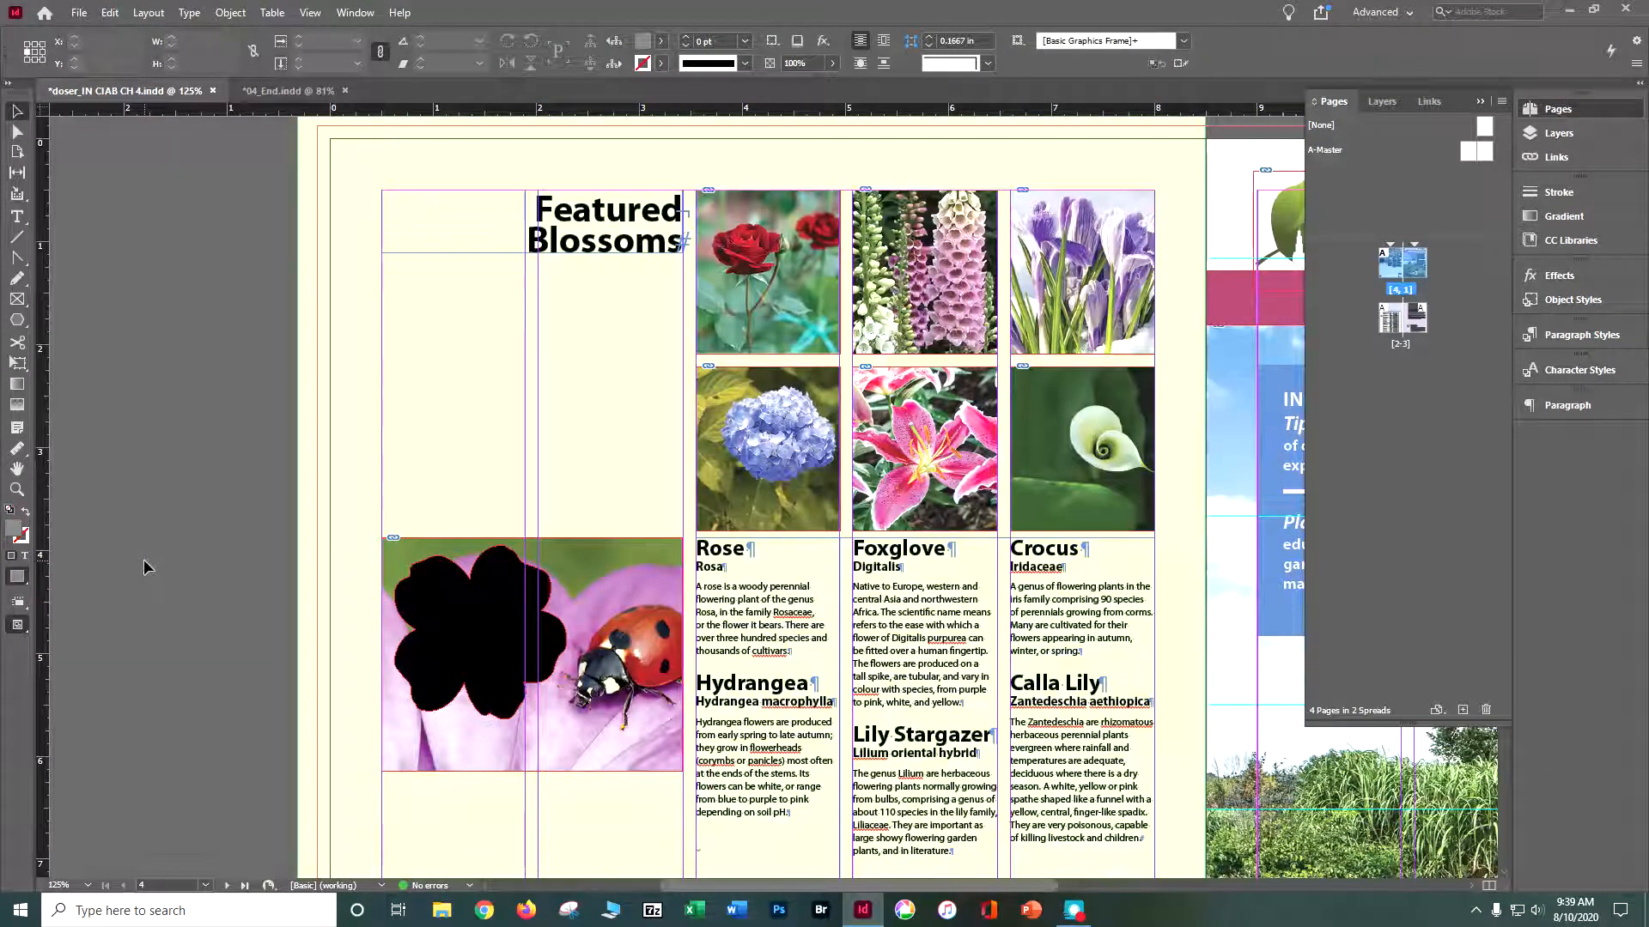
key("ctrl+s")
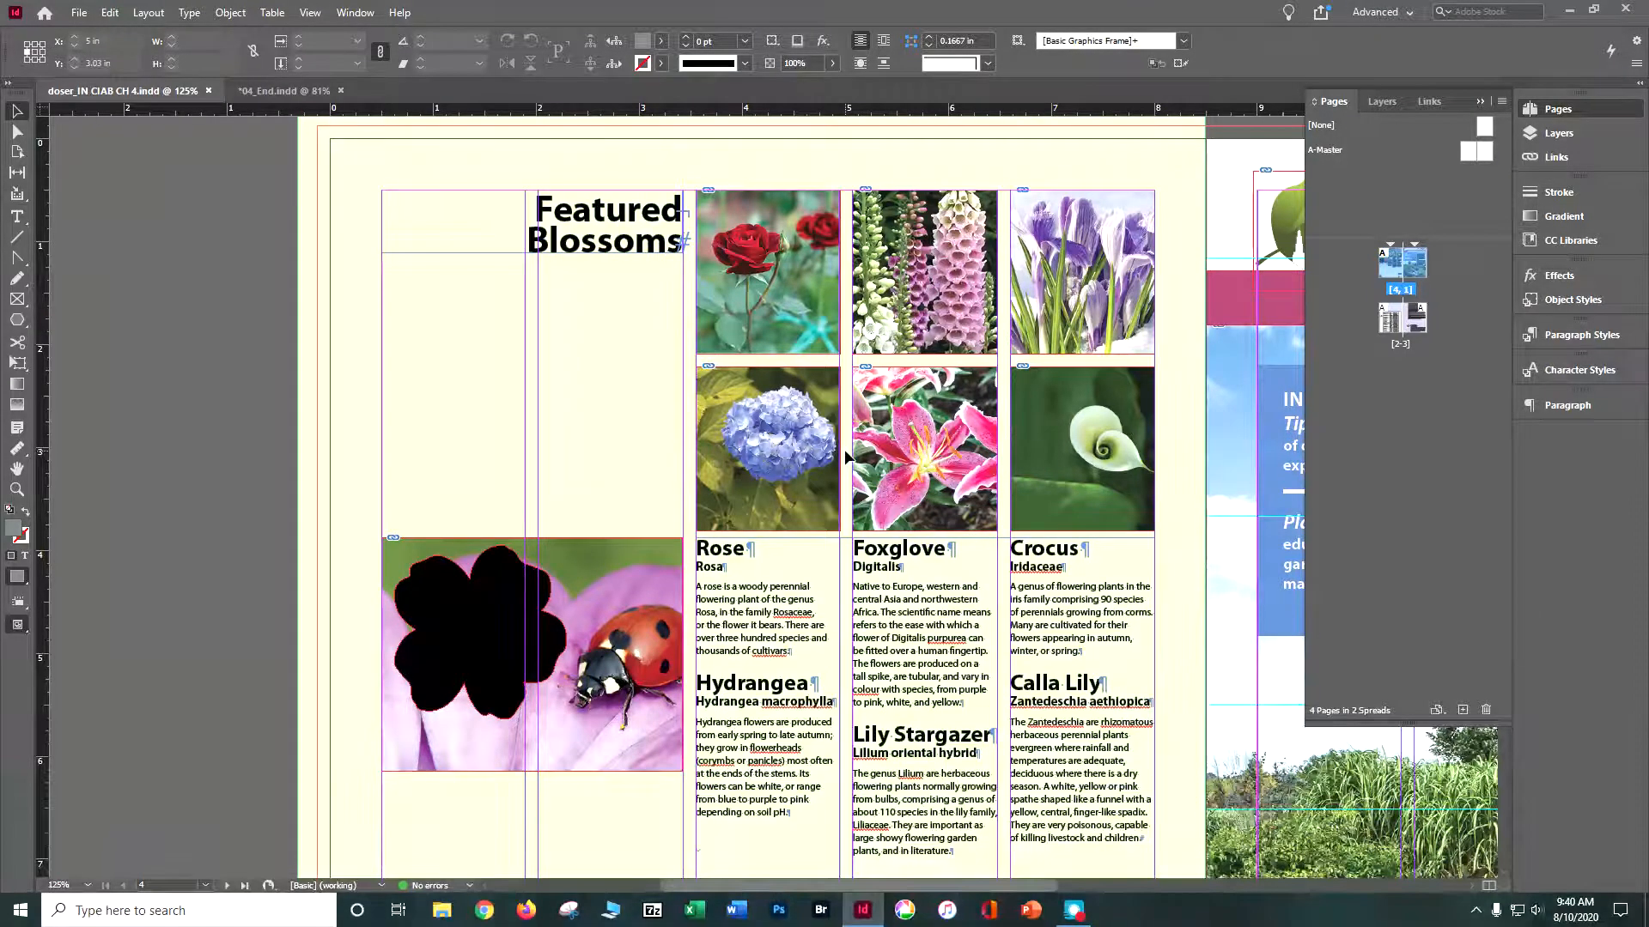
- With the Gap tool, shift the foxglove–crocus gap left and both gaps beside the stargazer lily outward, widening the lily frame to about 2.2 in
left_click(15, 174)
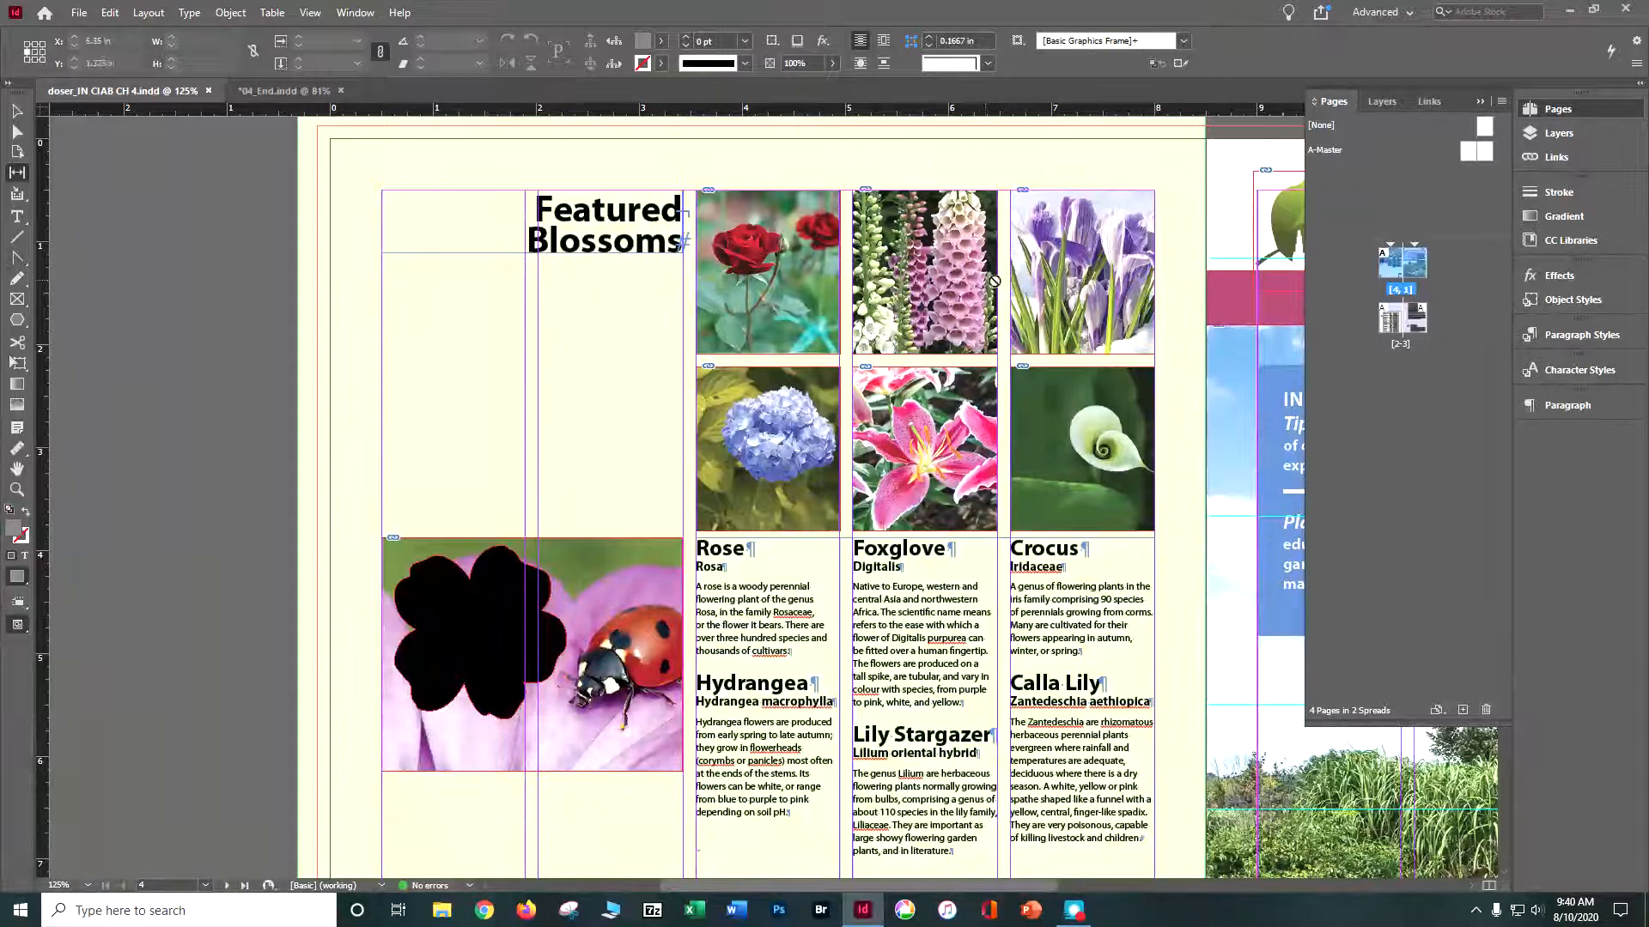
mouse_move(1002, 279)
left_mouse_down()
mouse_move(893, 279)
mouse_move(1113, 277)
mouse_move(1001, 251)
mouse_move(867, 251)
mouse_move(1003, 249)
left_mouse_up()
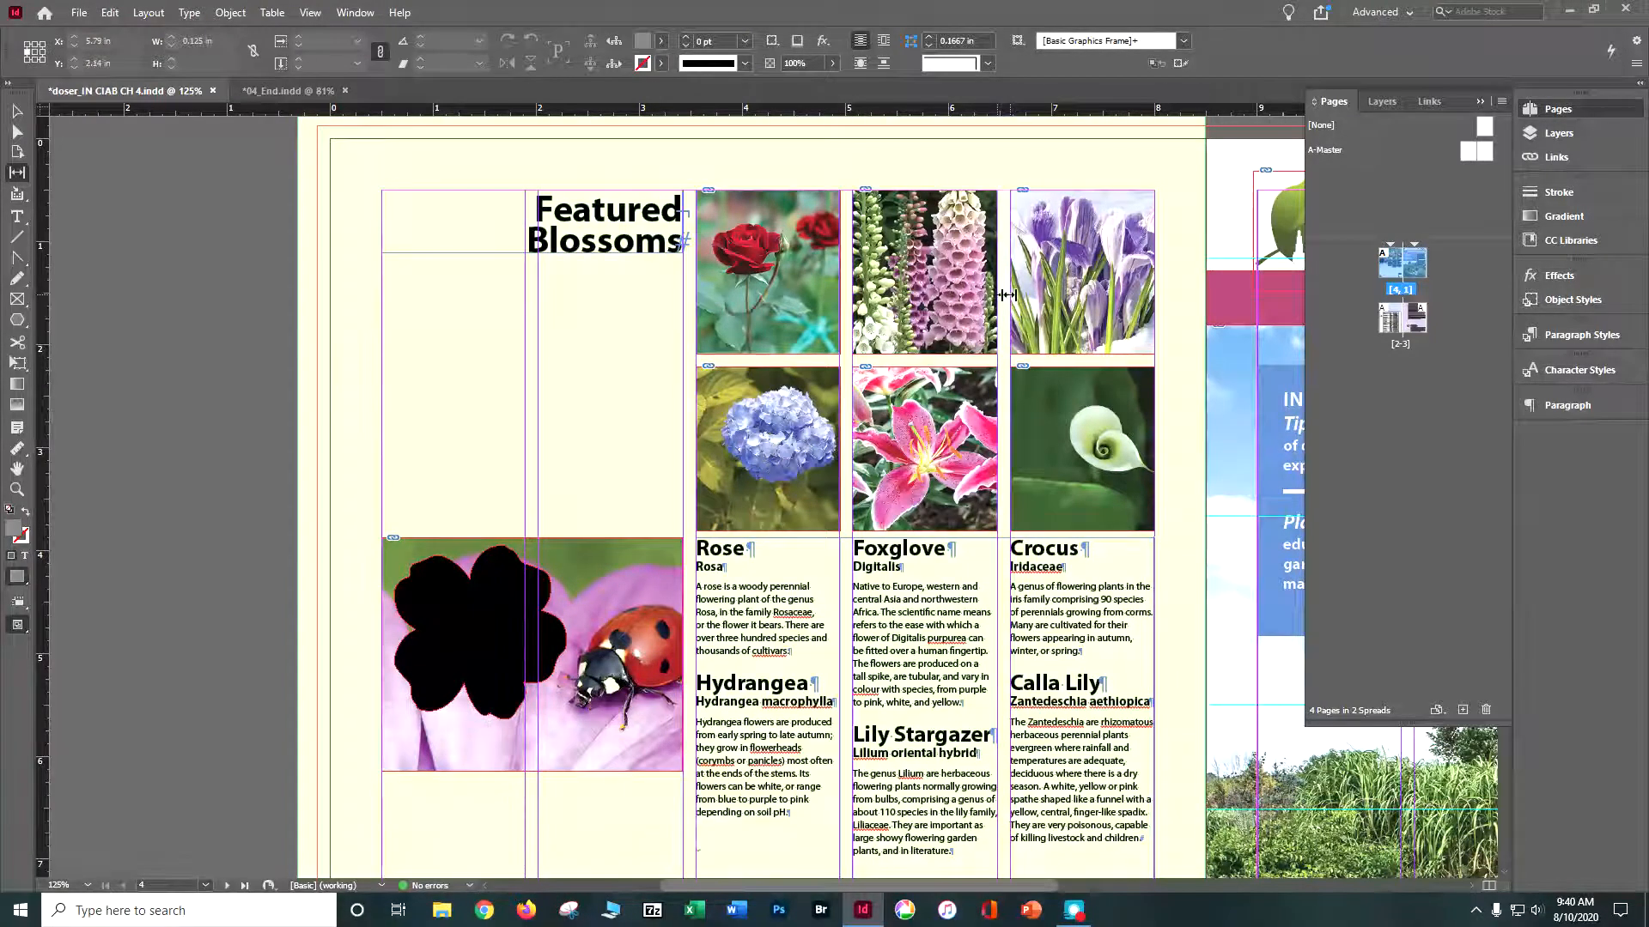
mouse_move(1002, 294)
left_mouse_down()
mouse_move(897, 288)
mouse_move(1056, 284)
mouse_move(975, 281)
left_mouse_up()
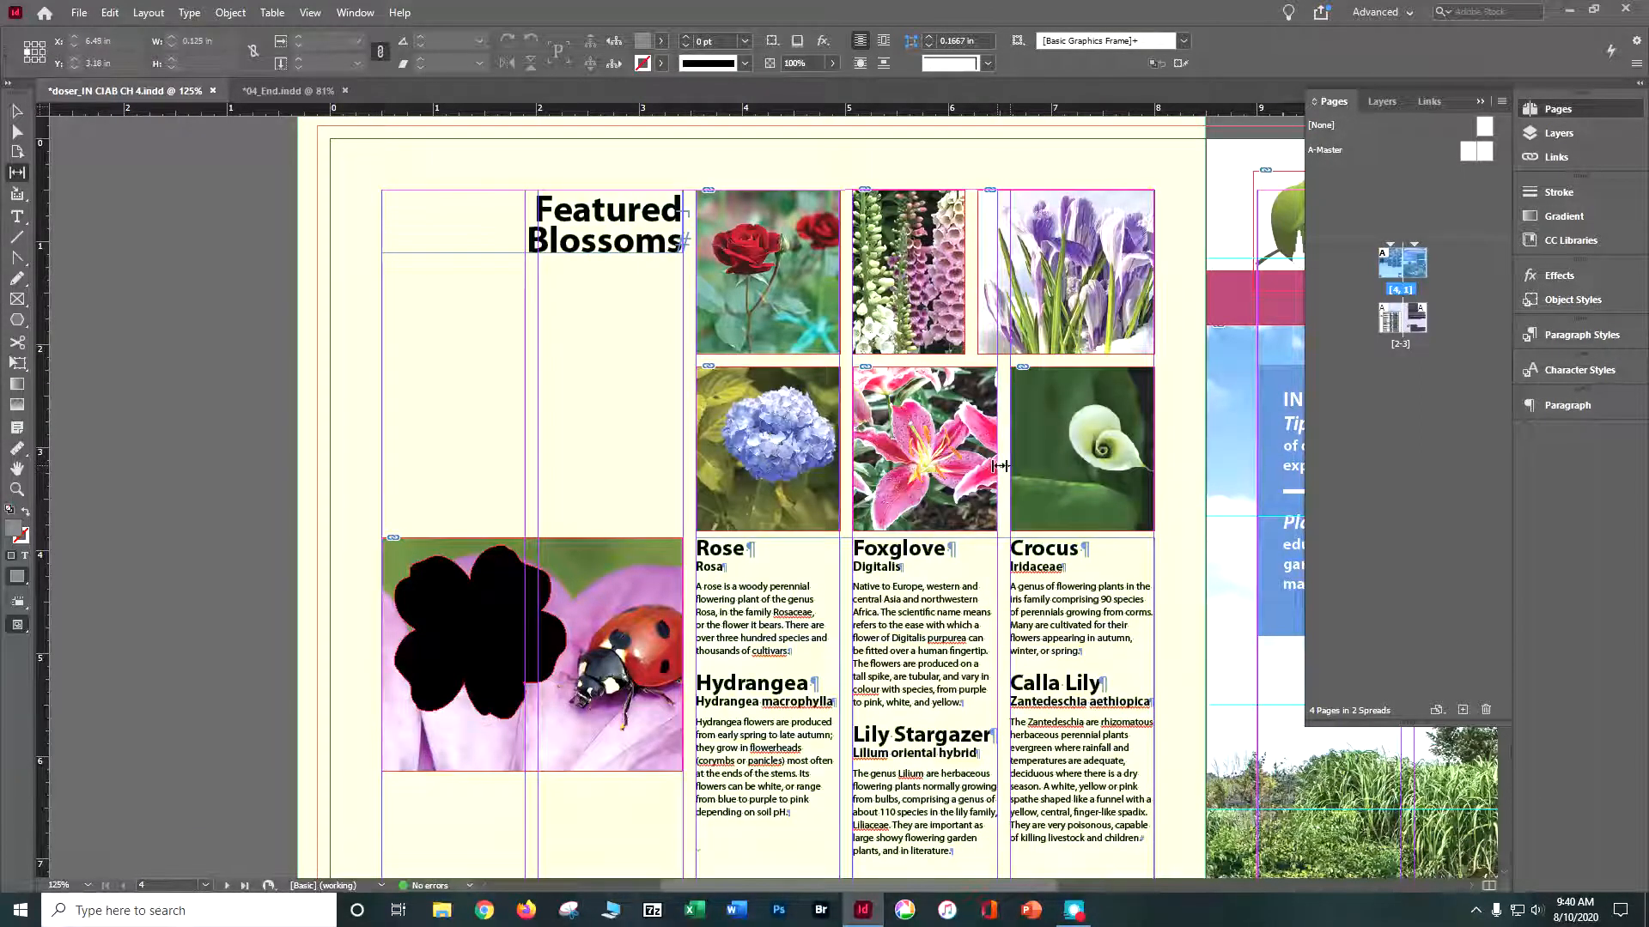
left_click_drag(1000, 465, 1048, 461)
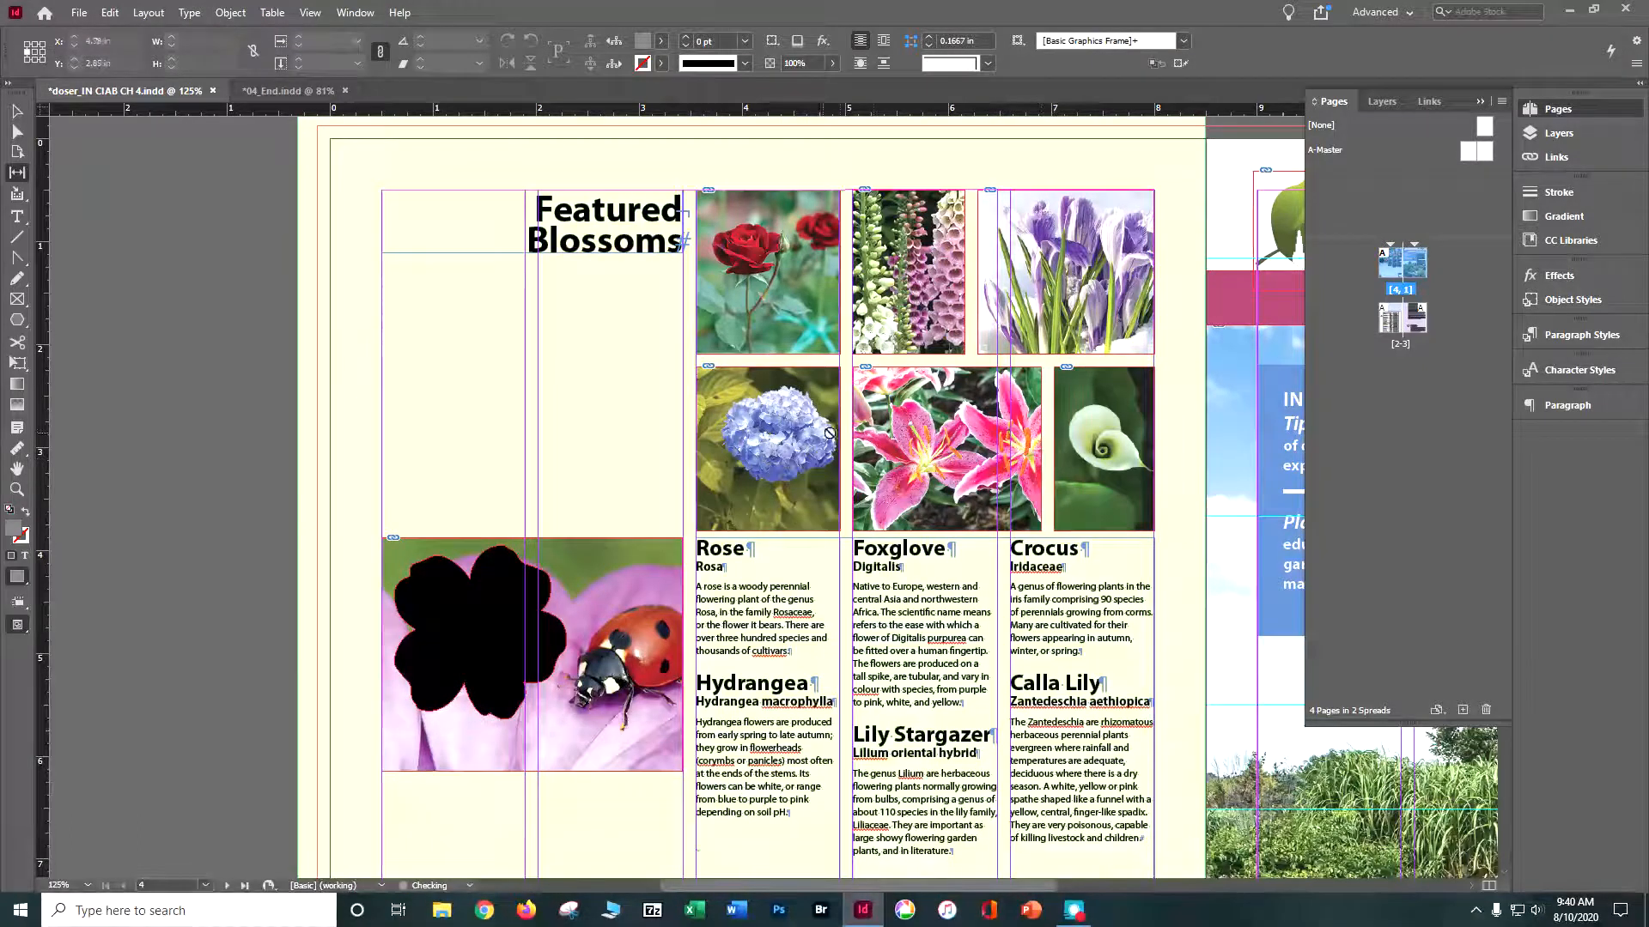
left_click_drag(849, 429, 807, 426)
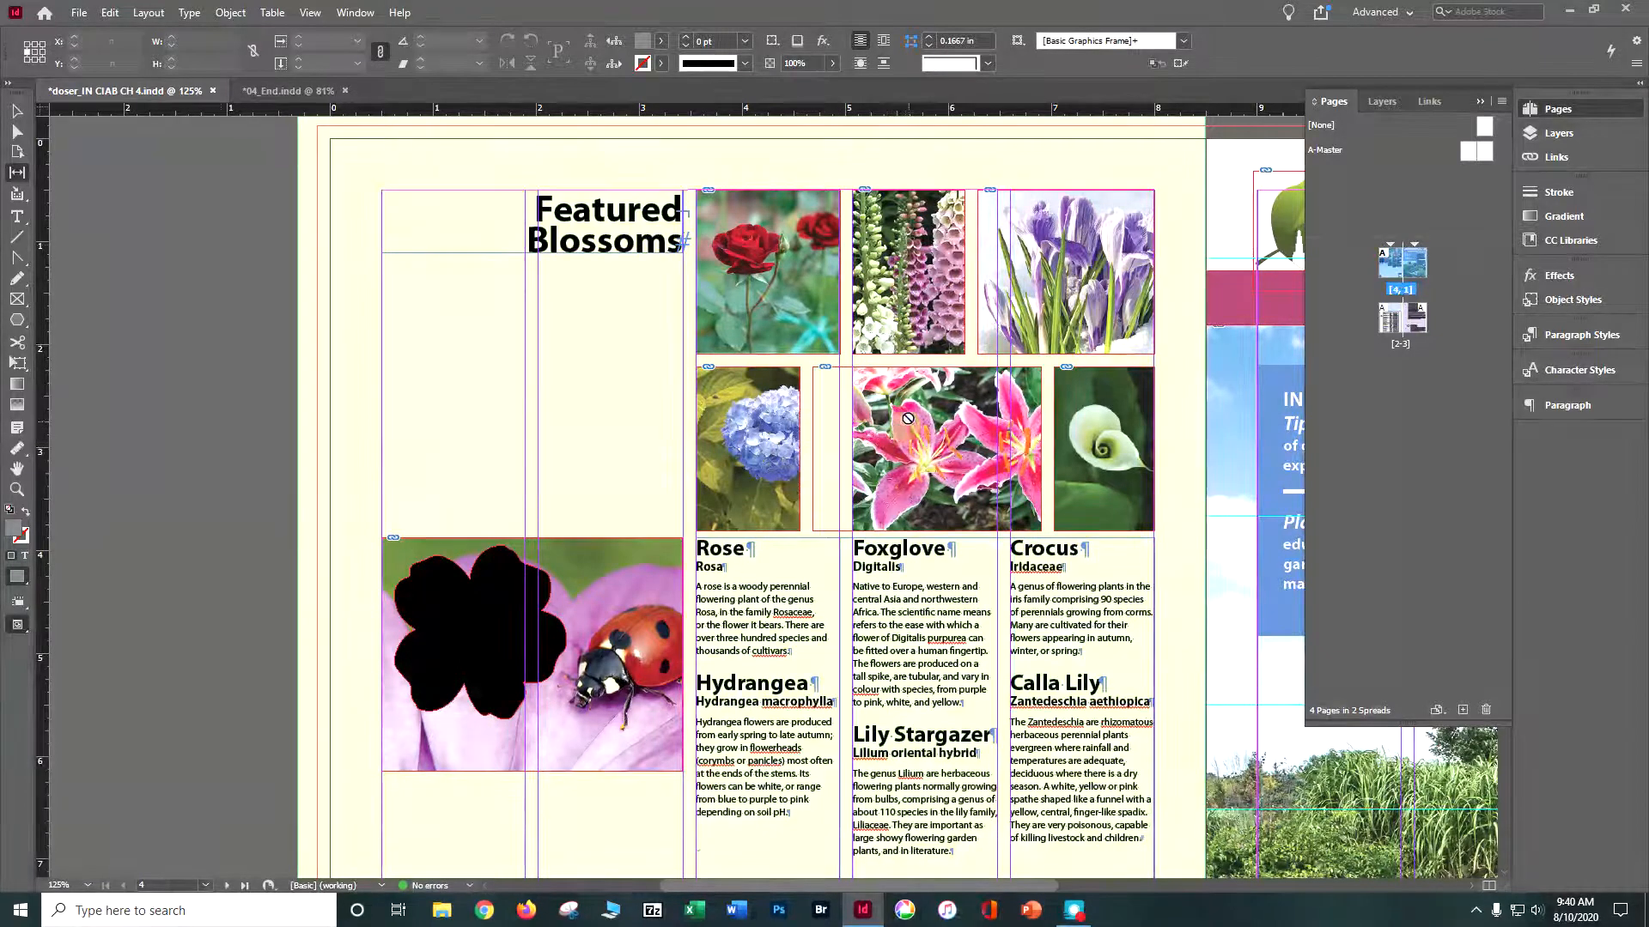
- Refit the stargazer lily photo to its widened frame with Fill Frame Proportionally
left_click(17, 110)
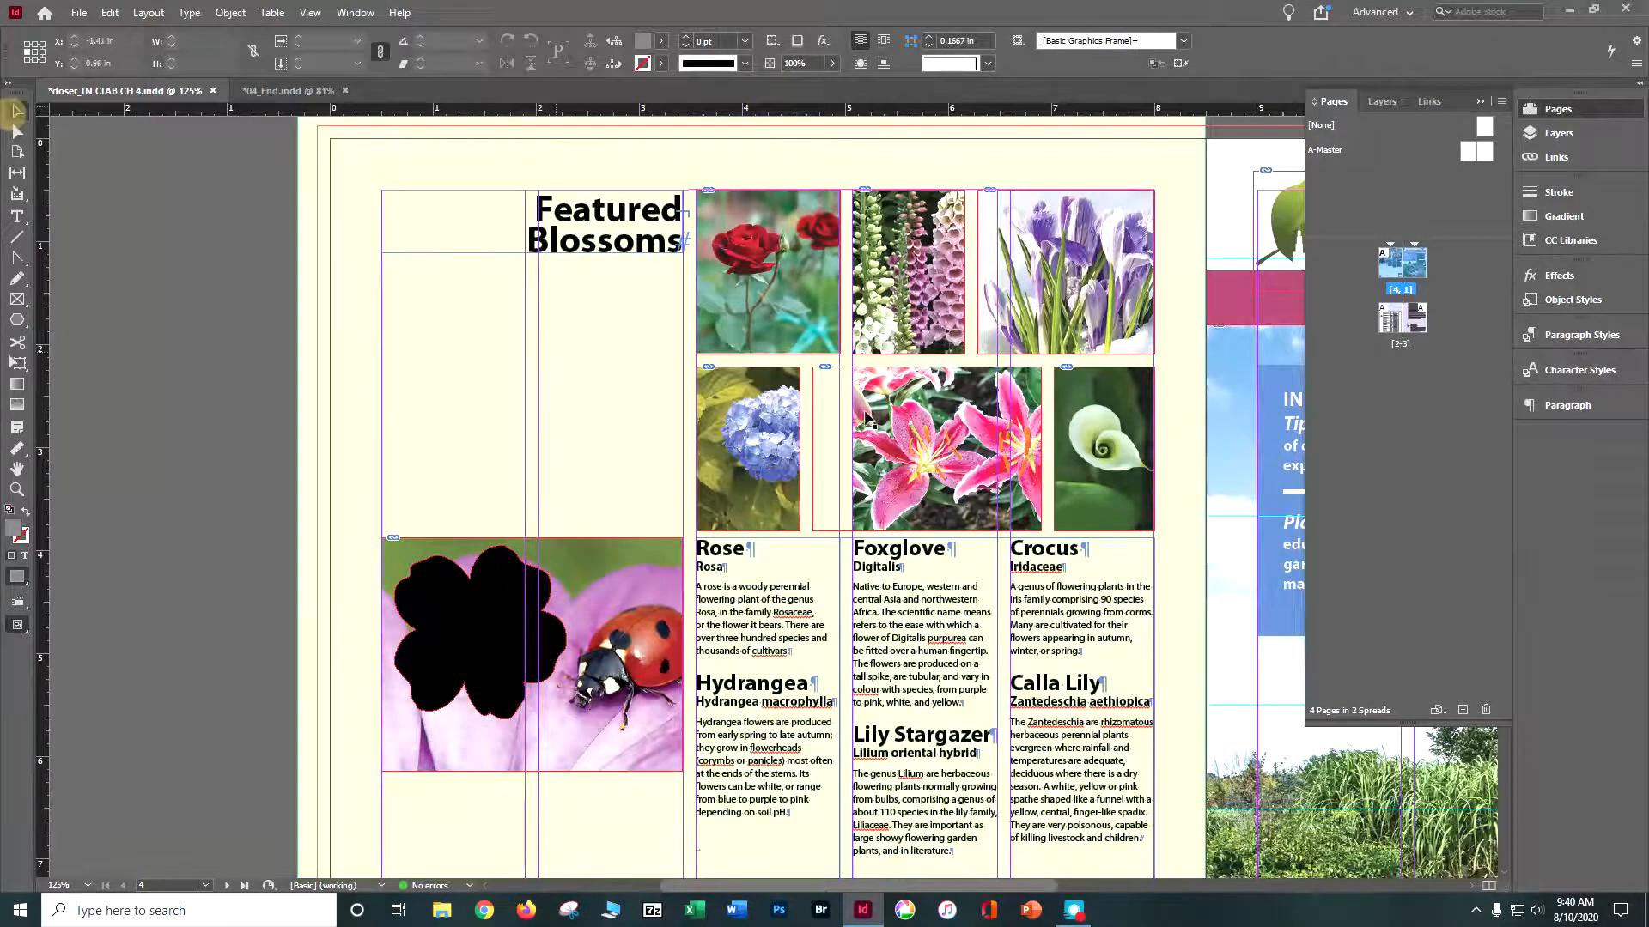
left_click(974, 408)
right_click(975, 408)
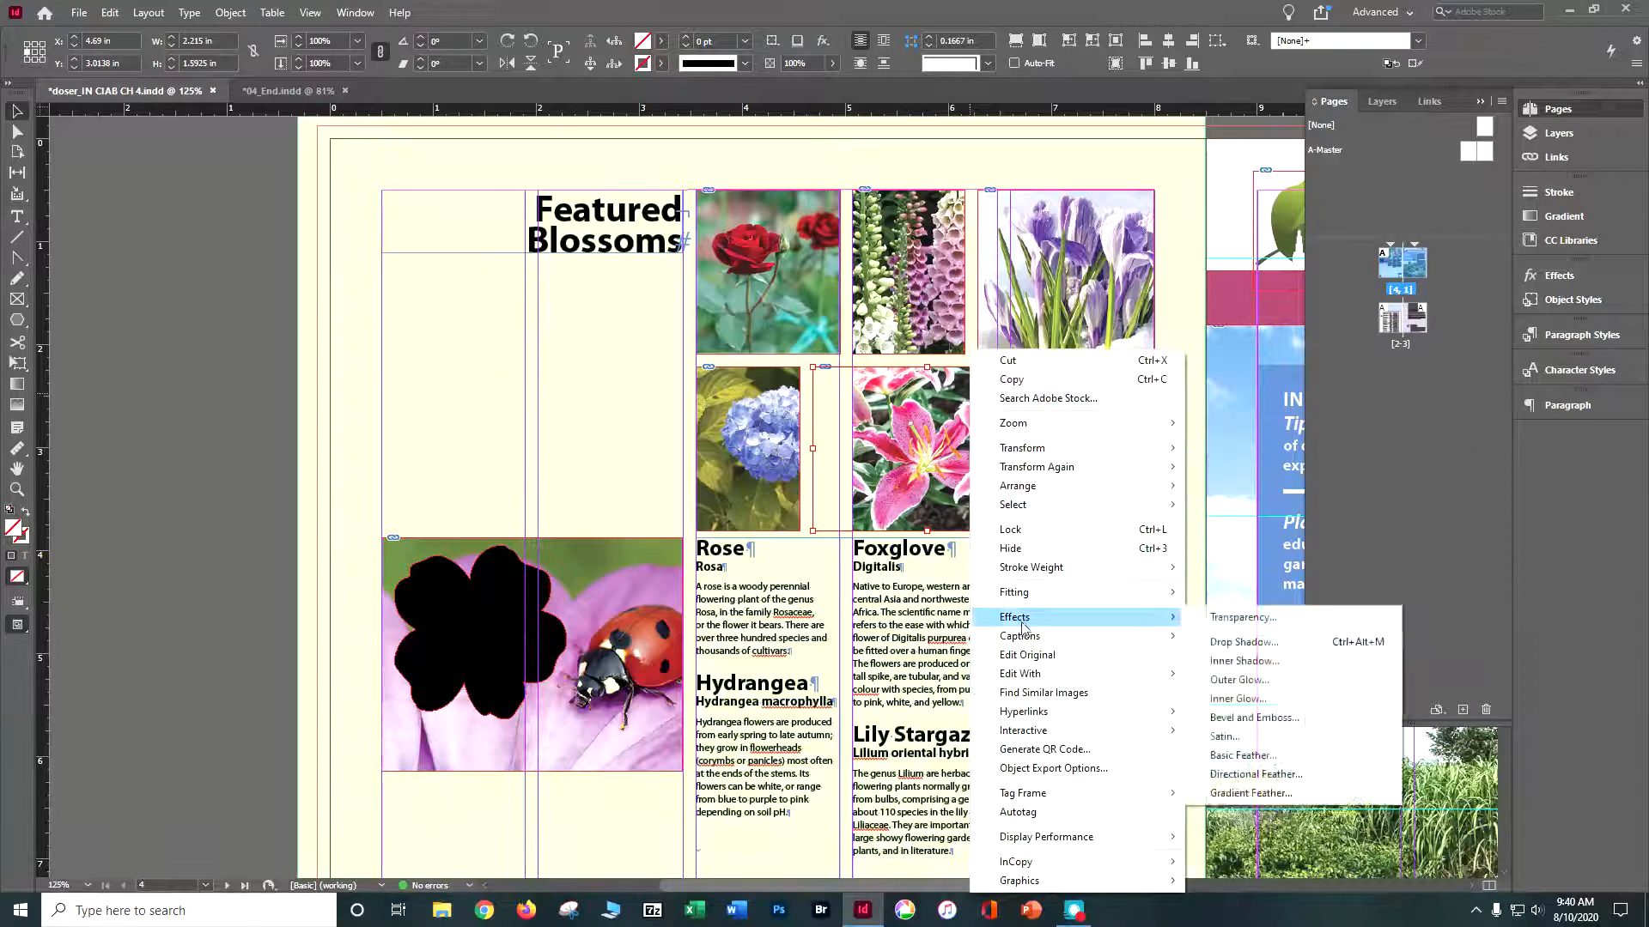
mouse_move(1177, 595)
left_click(1264, 593)
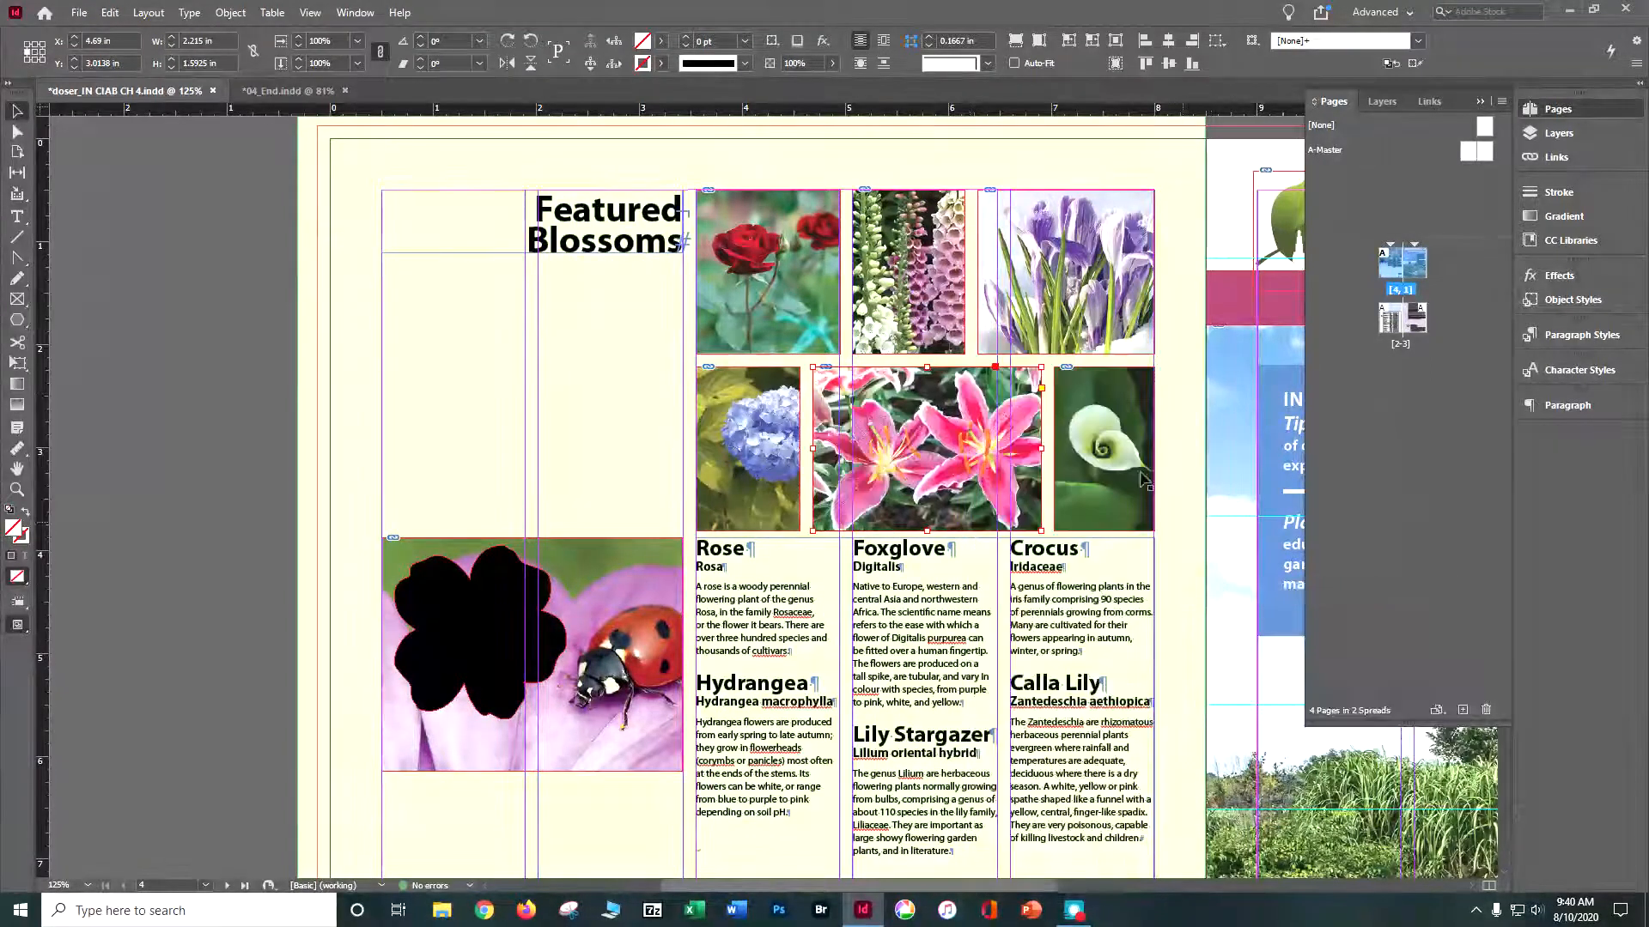
- Shift the hydrangea photo about 0.29 in left inside its narrowed frame so the blue bloom is centred
left_click(761, 445)
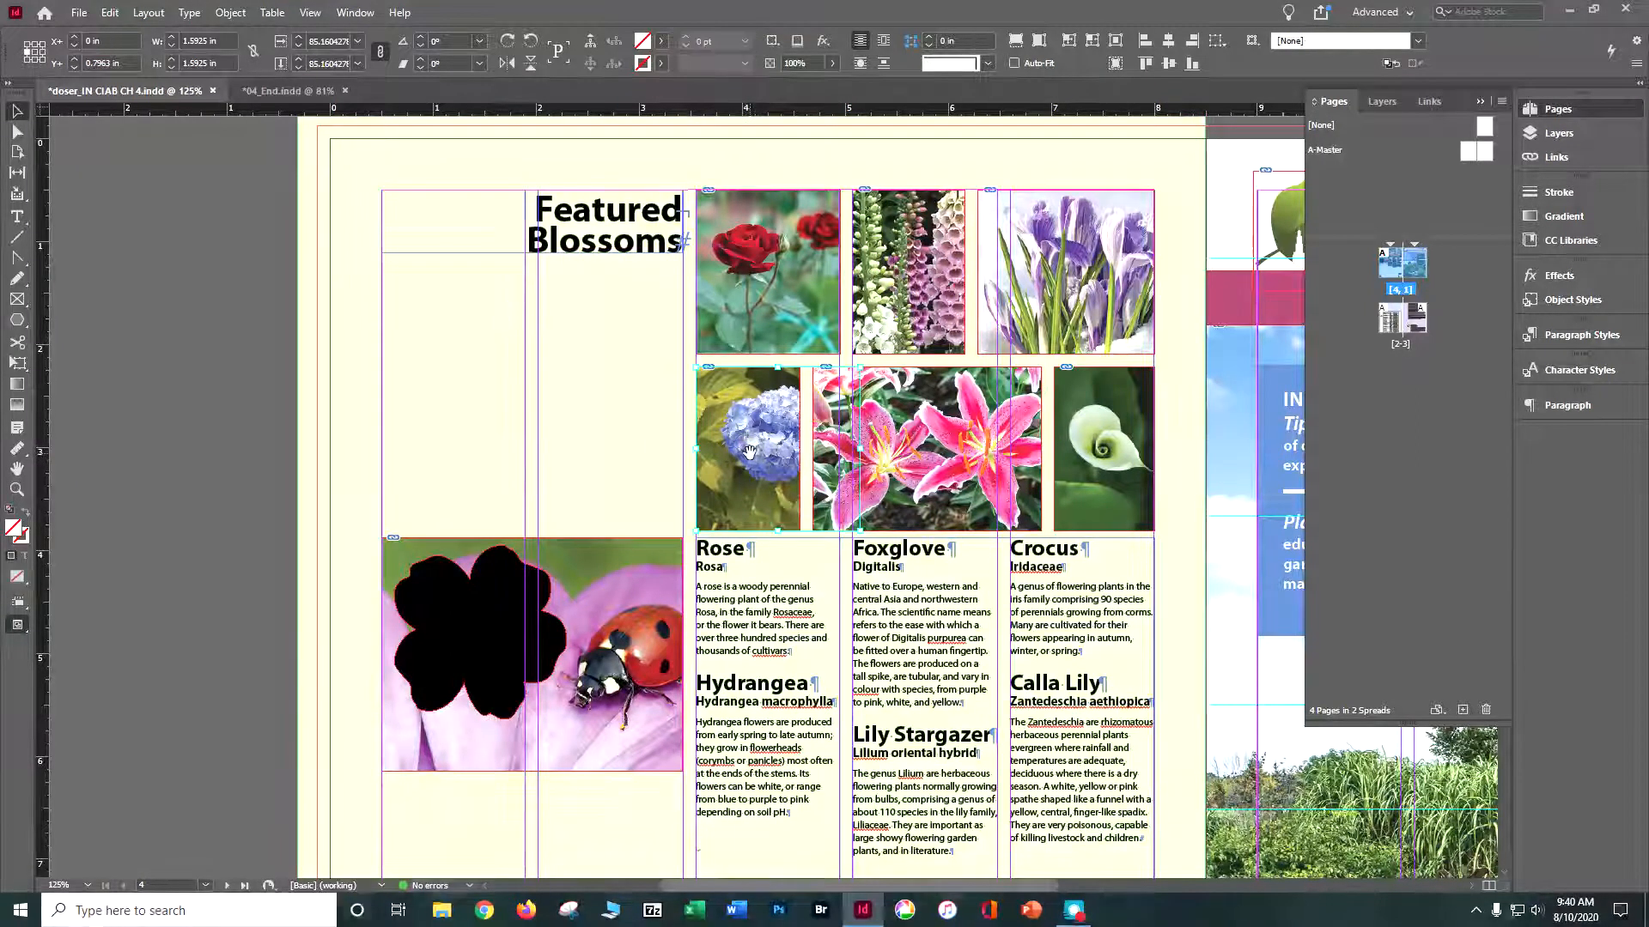
left_click_drag(761, 445, 731, 443)
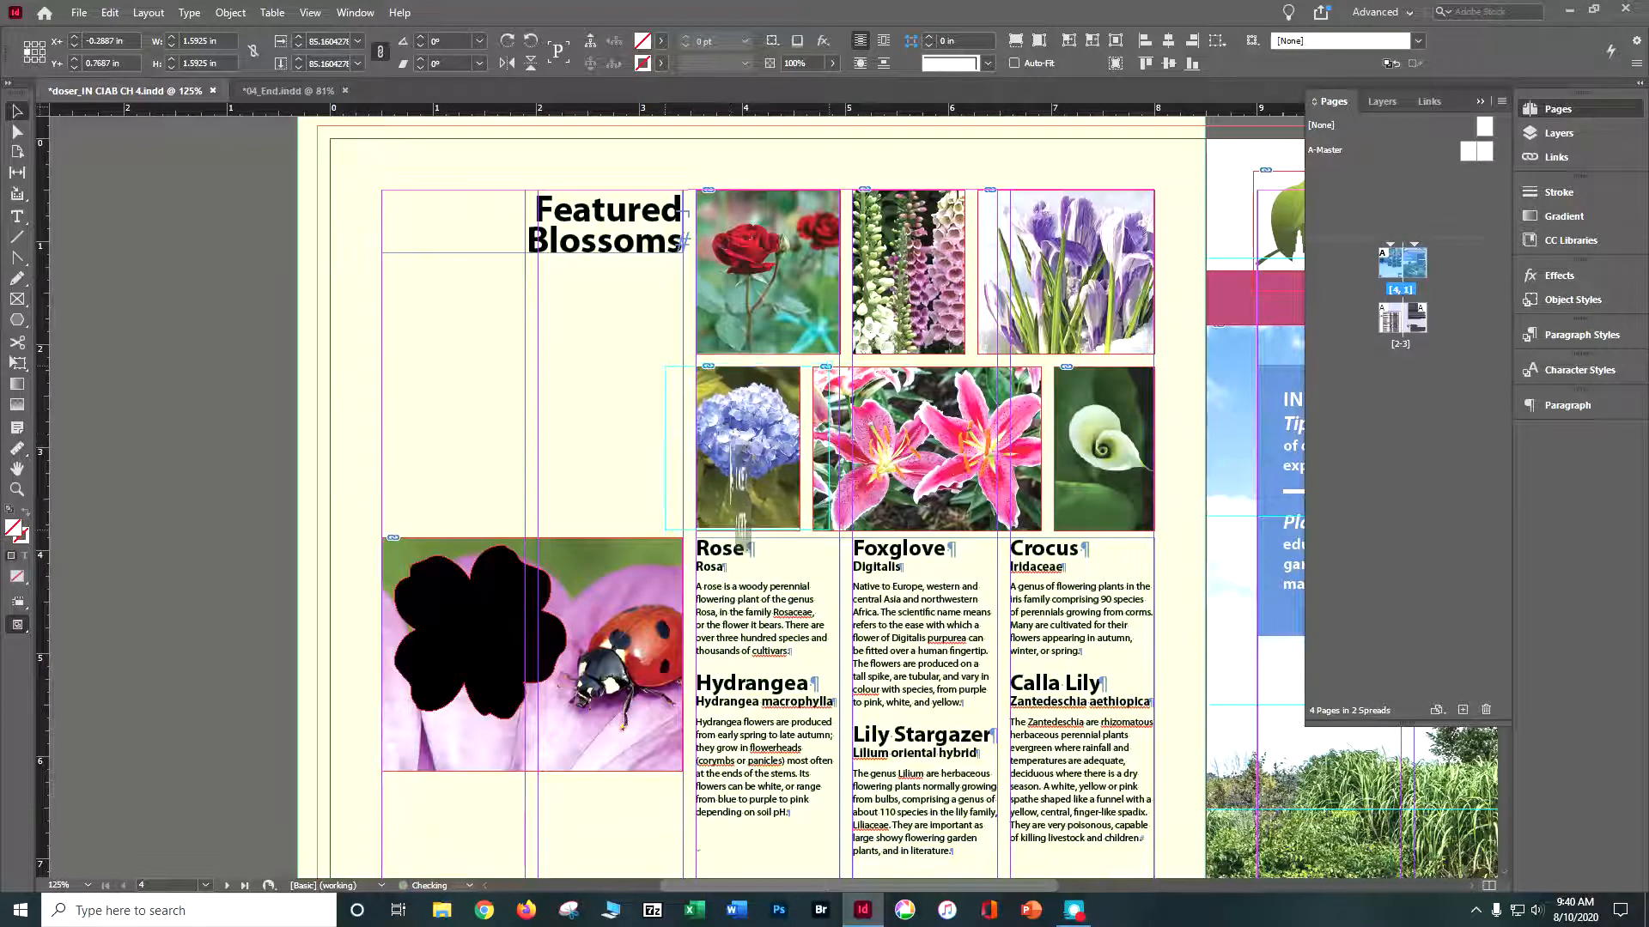
left_click(253, 421)
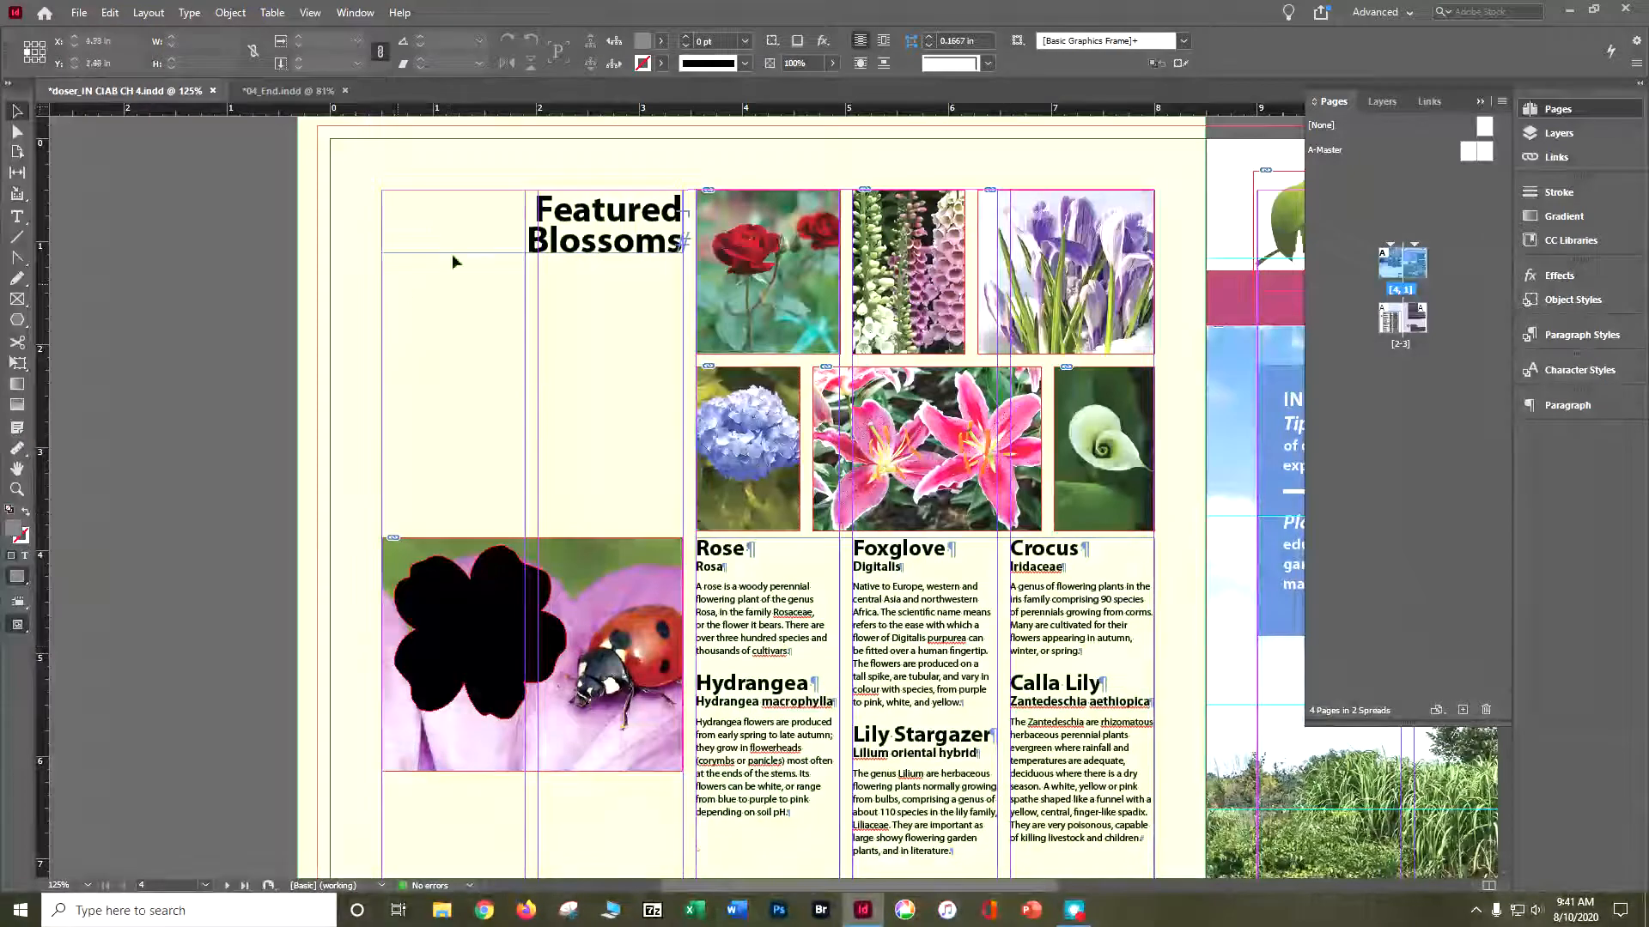
- Open Caption Setup for all six flower photos and clear the Text Before value
left_click_drag(743, 158, 1178, 446)
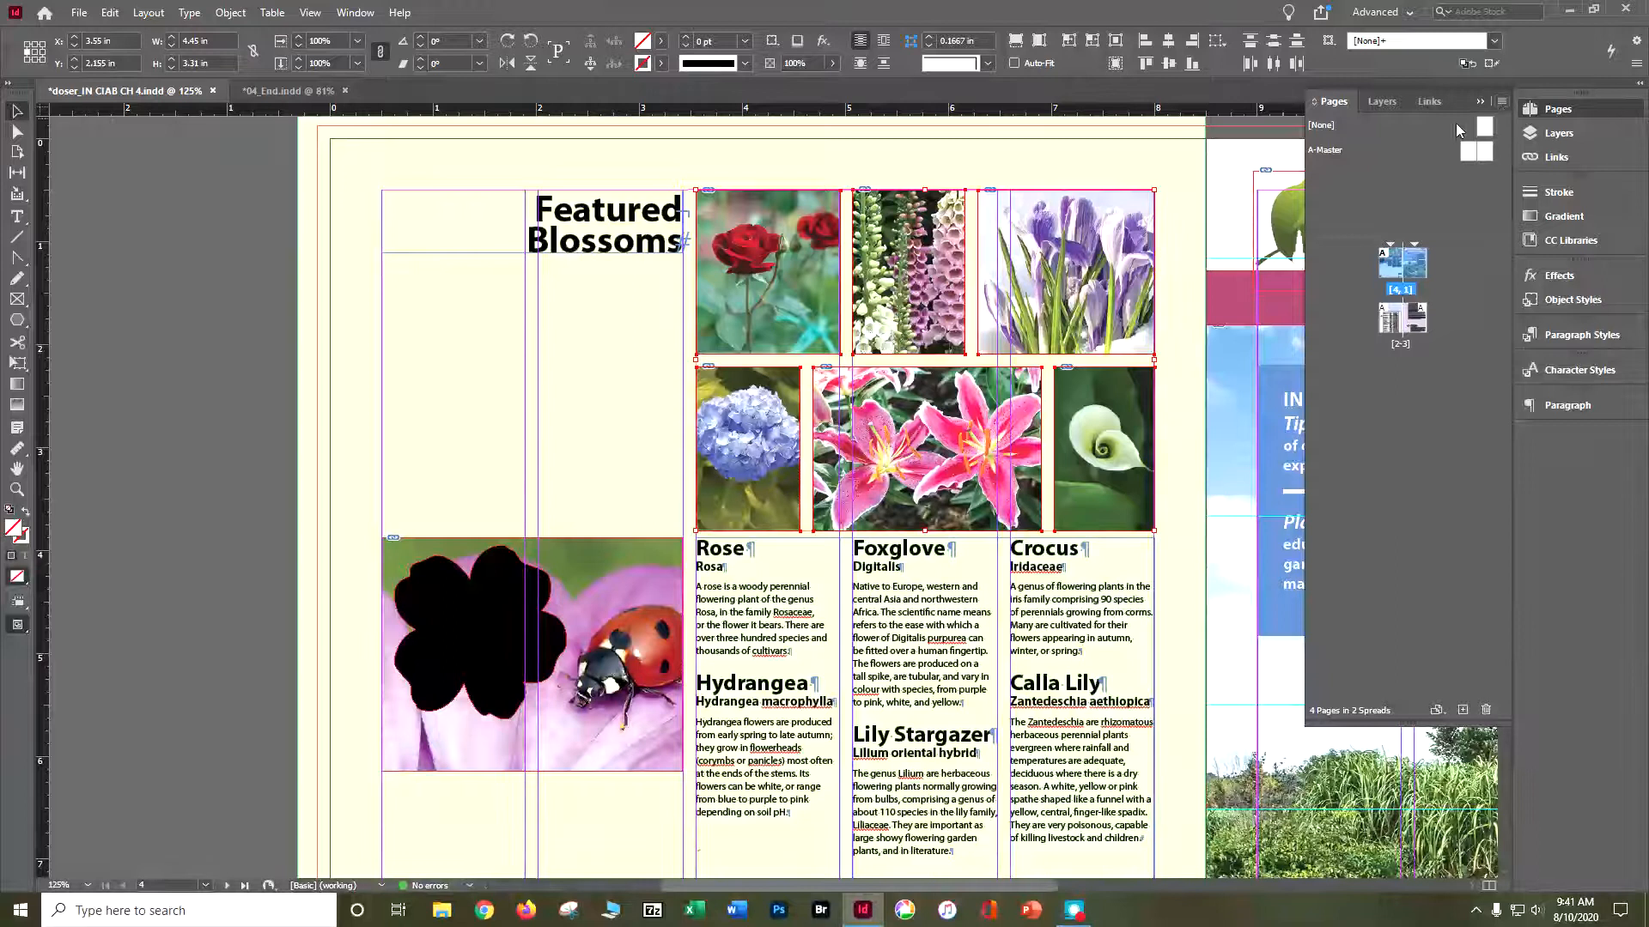
left_click(1430, 101)
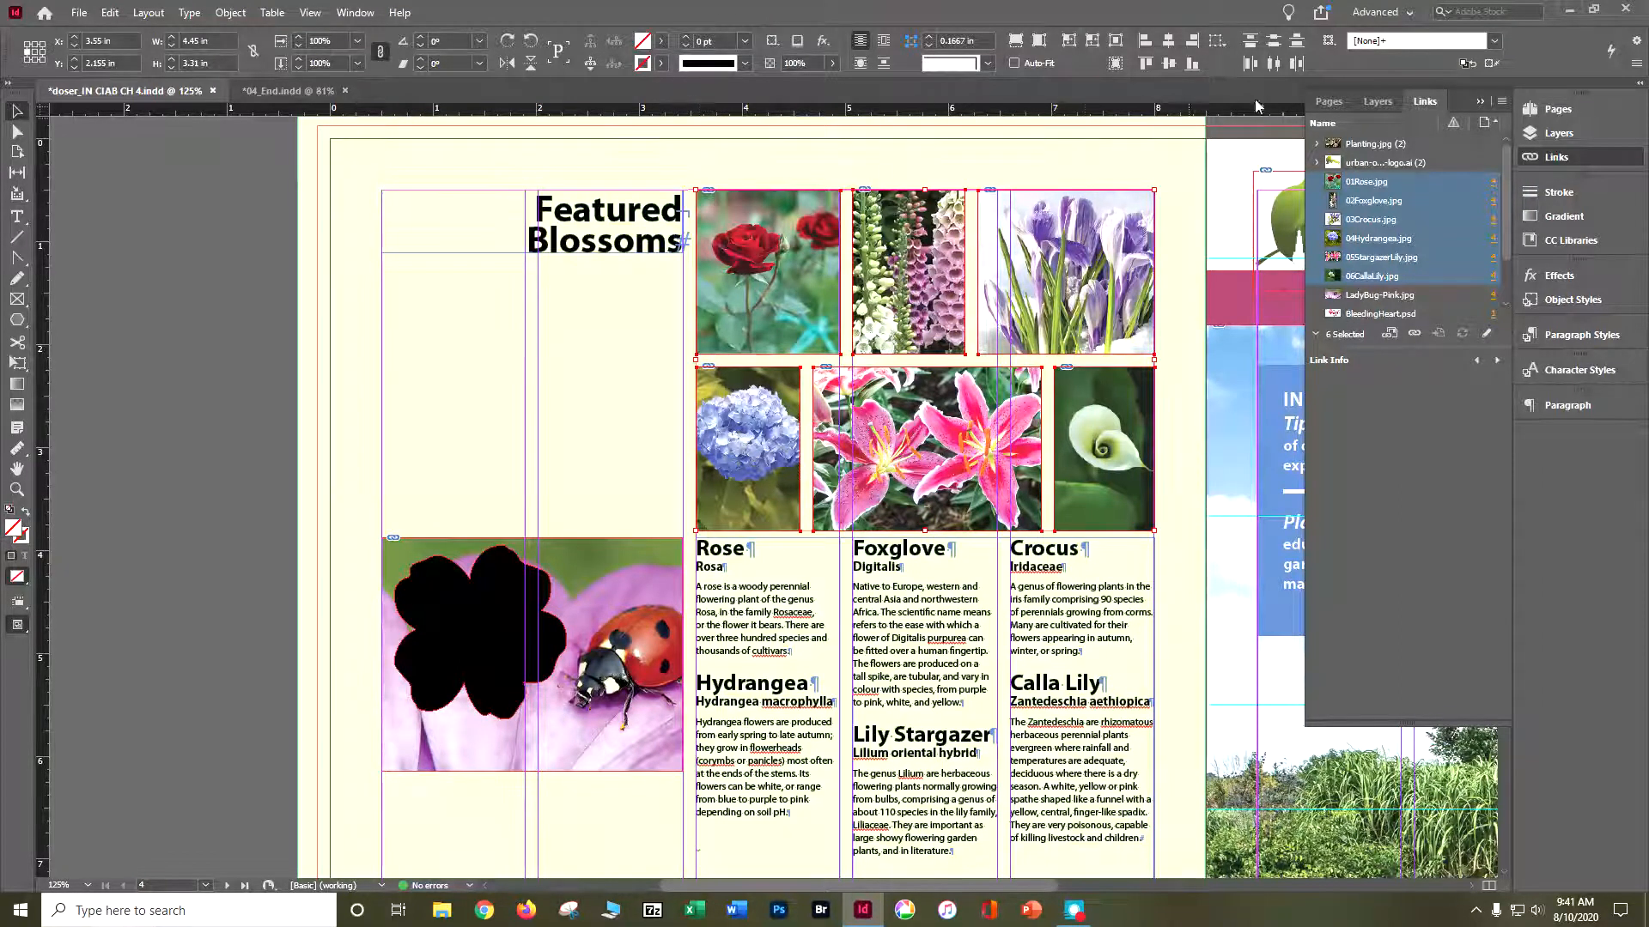
left_click(1502, 103)
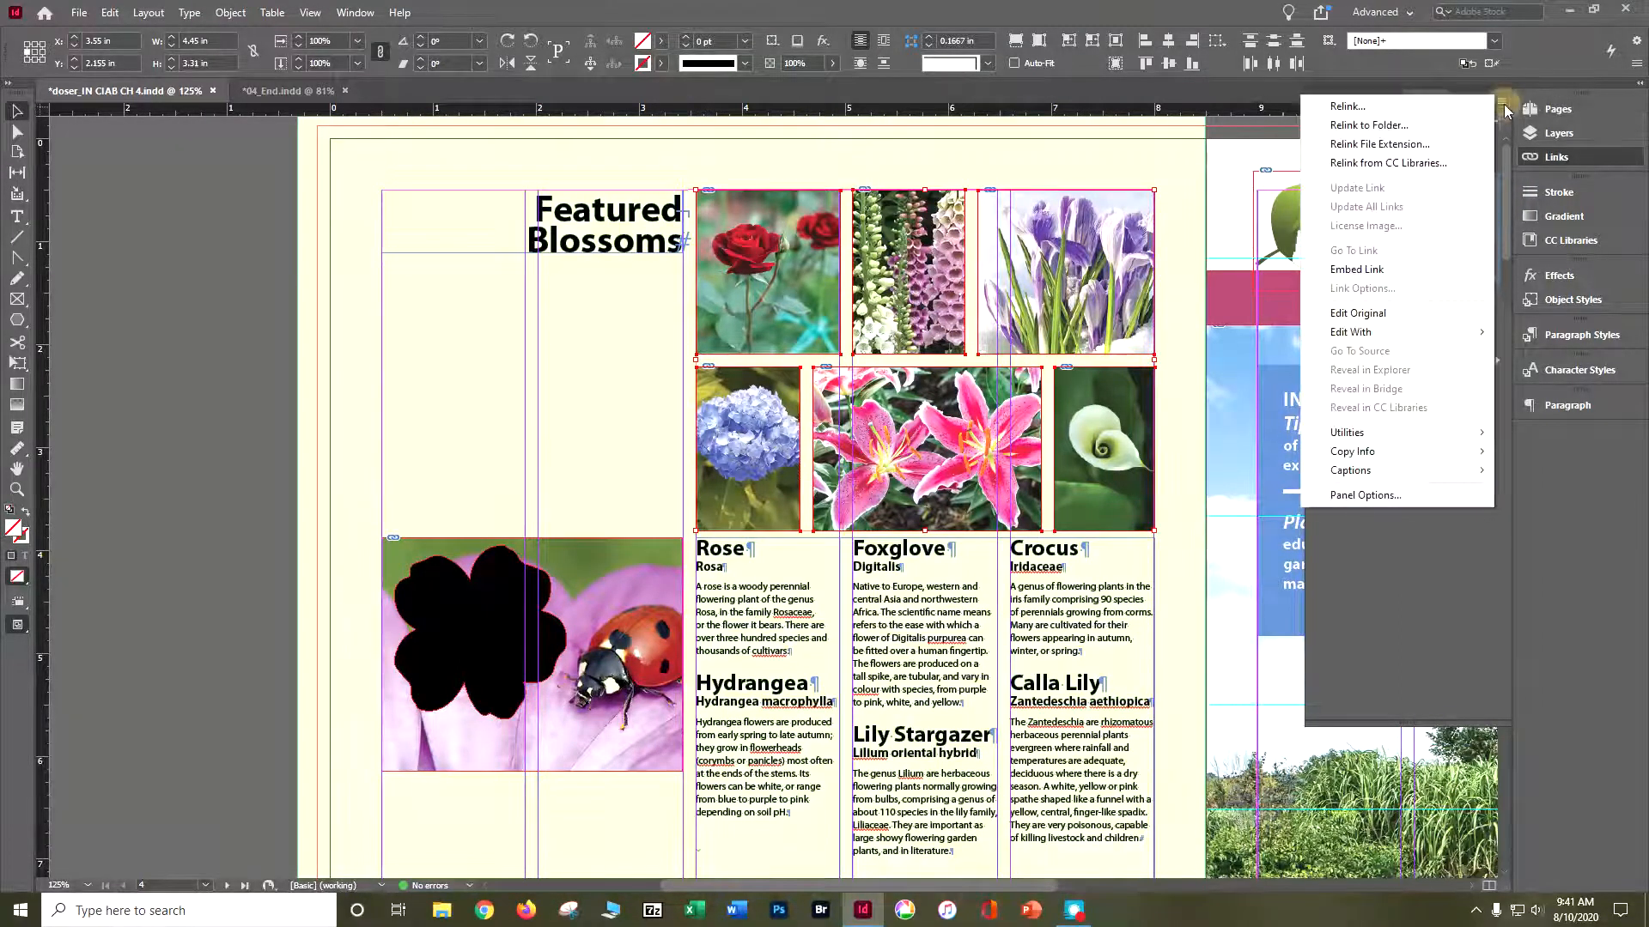
mouse_move(1373, 471)
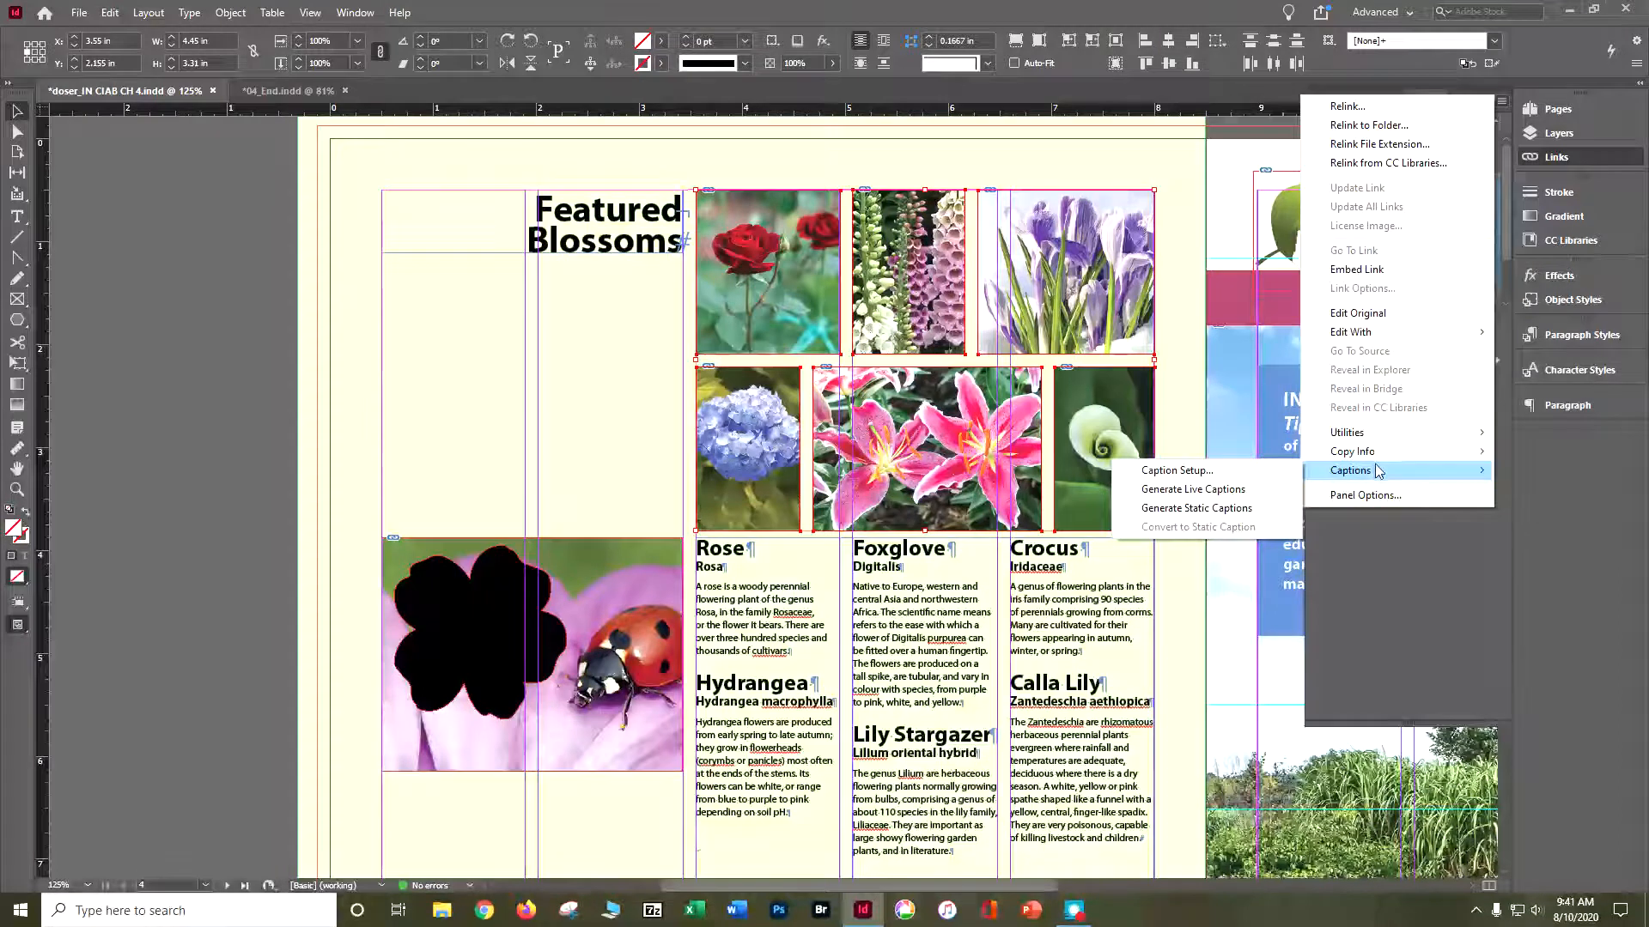
left_click(1185, 469)
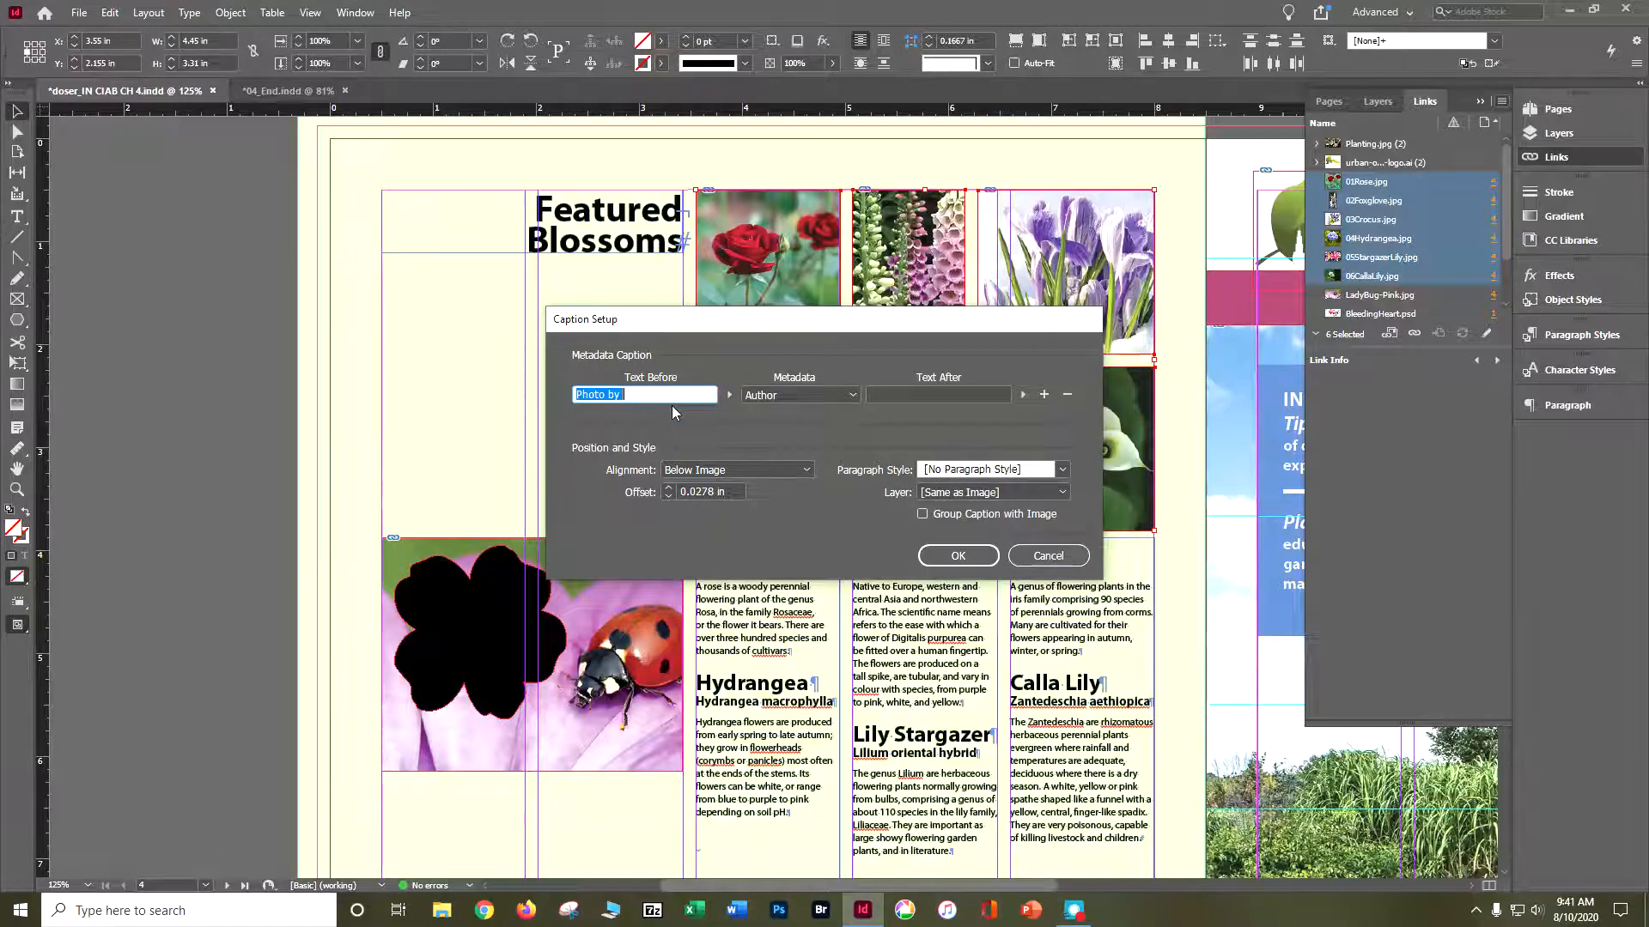
key("BackSpace")
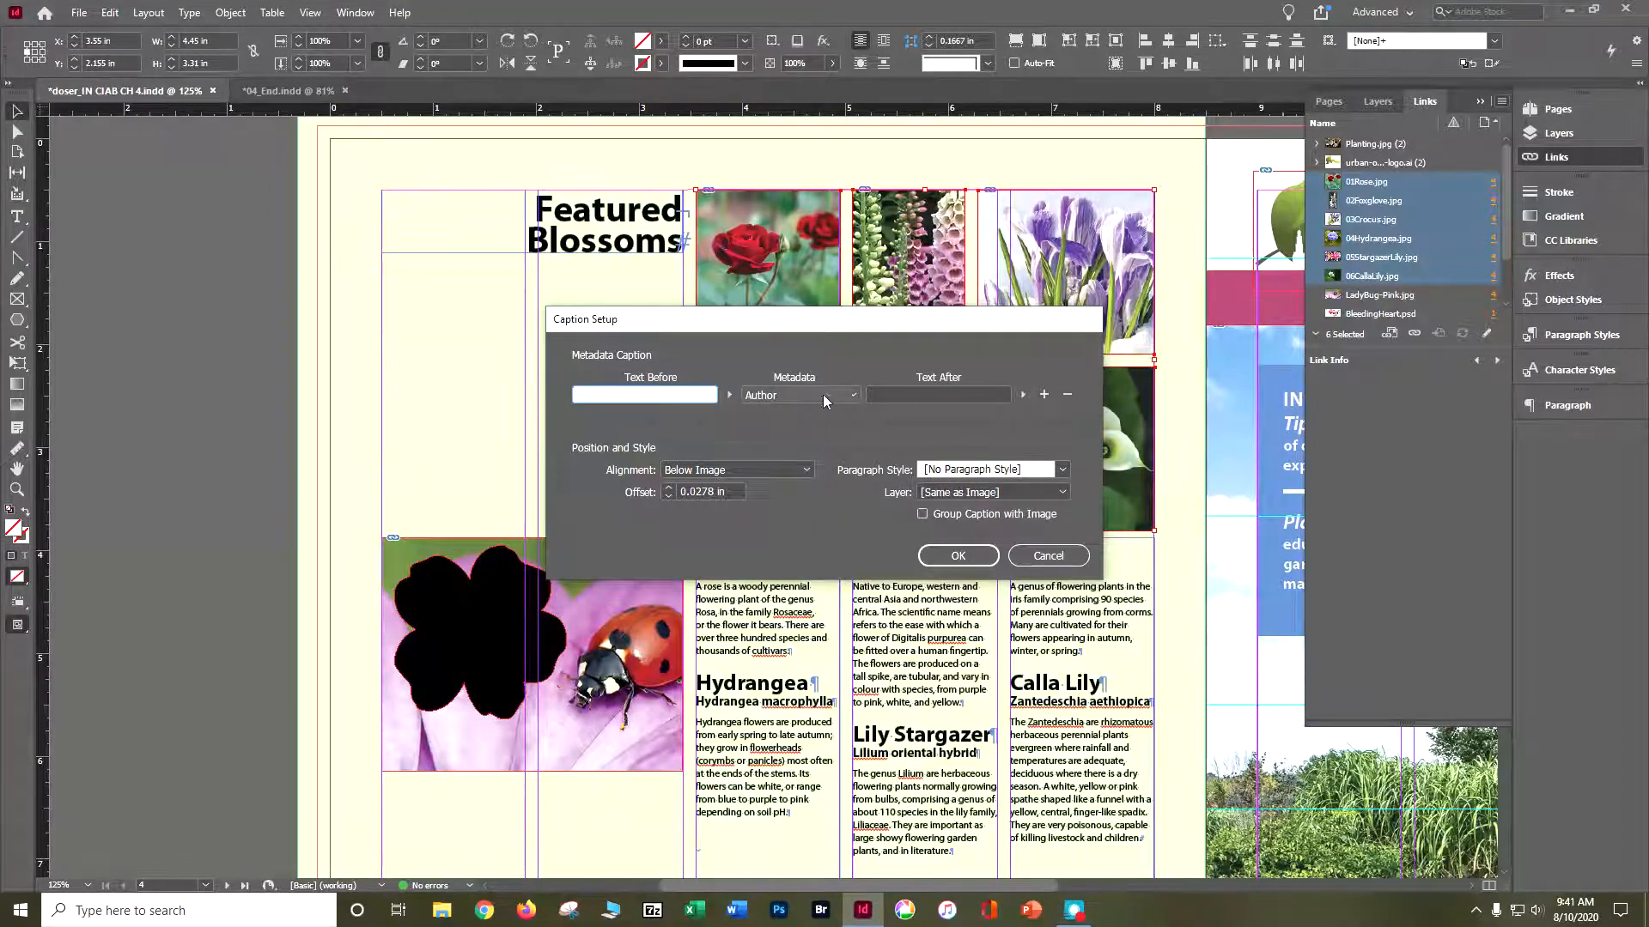
- Set the caption metadata to Description and the Text After to "Flower"
left_click(853, 397)
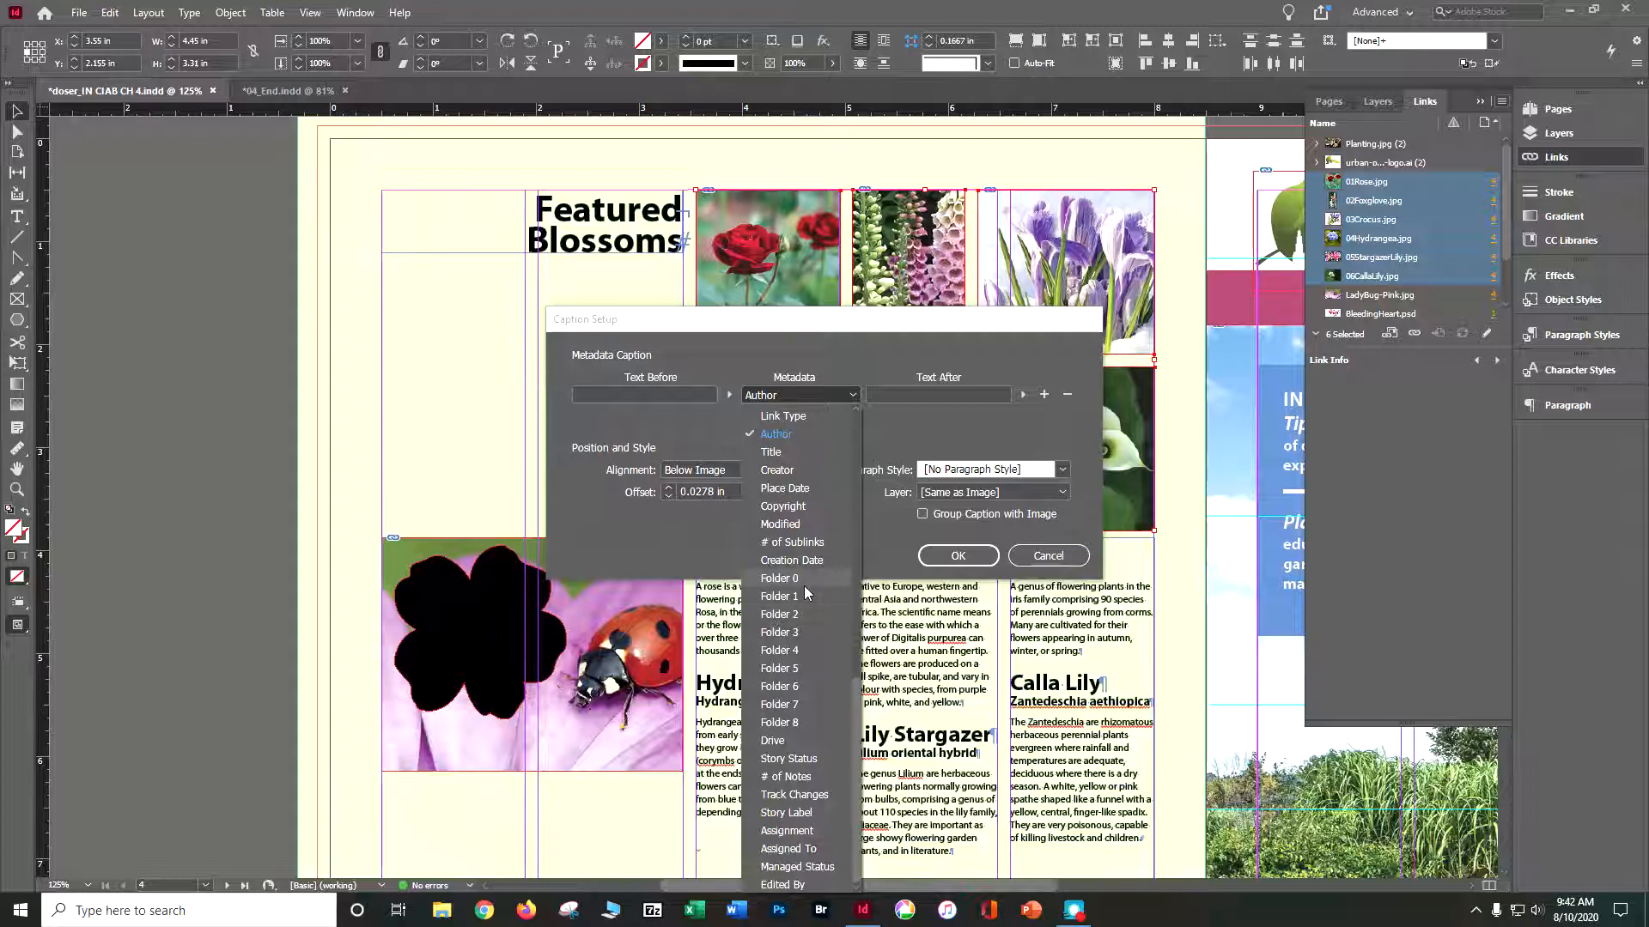
left_click_drag(854, 702, 863, 425)
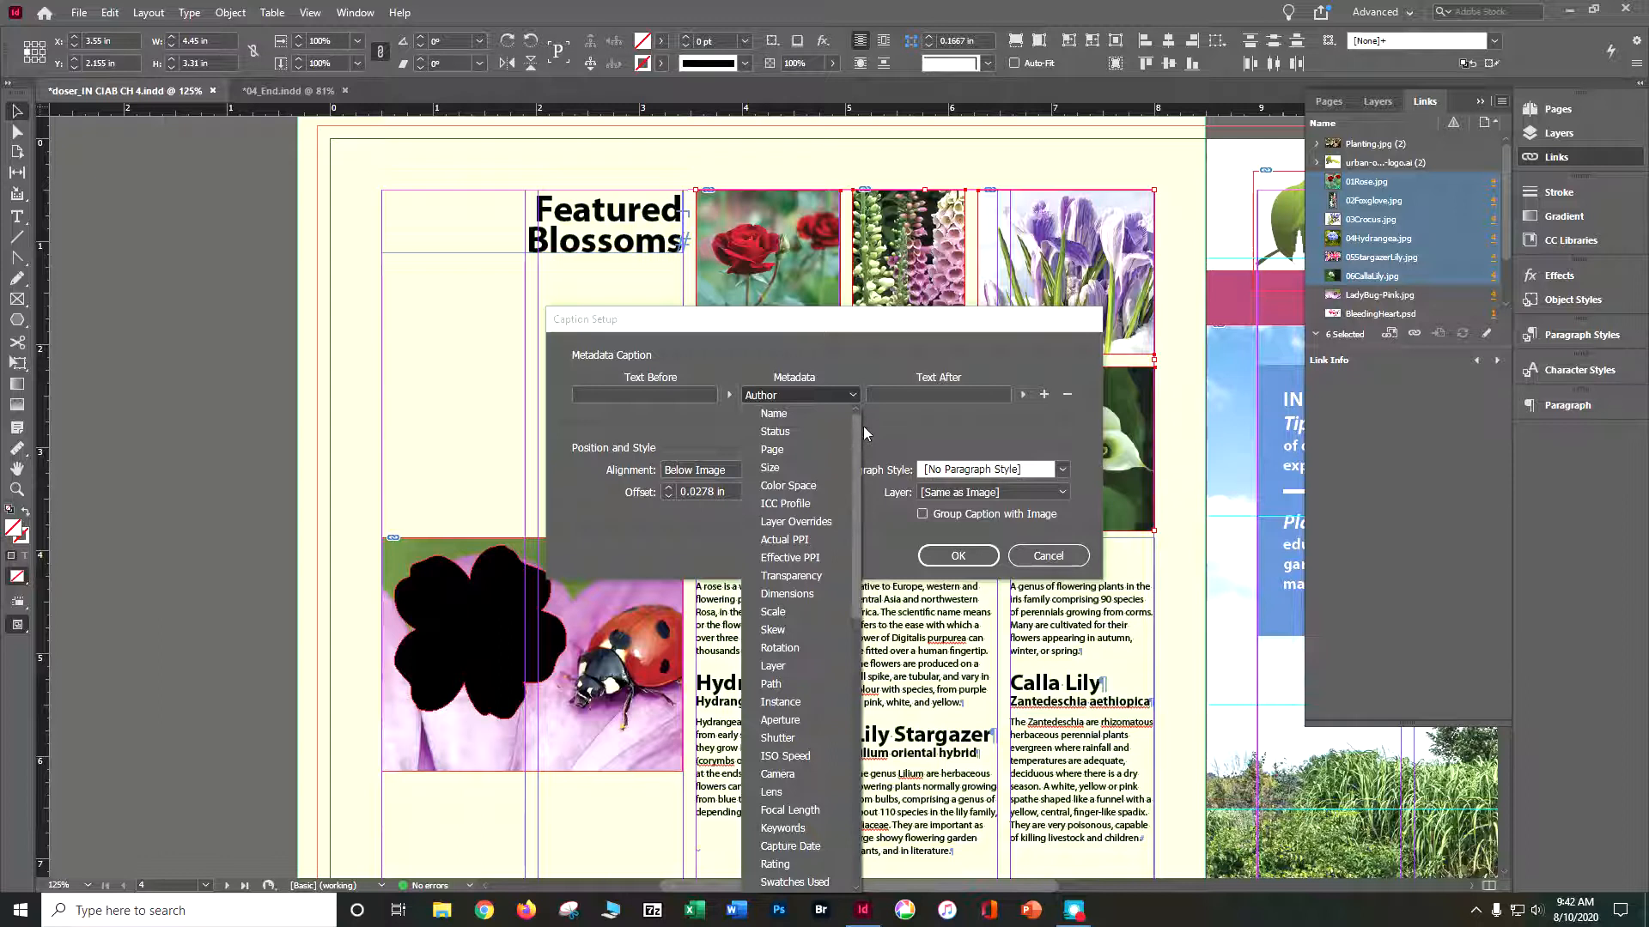
left_click_drag(862, 426, 856, 513)
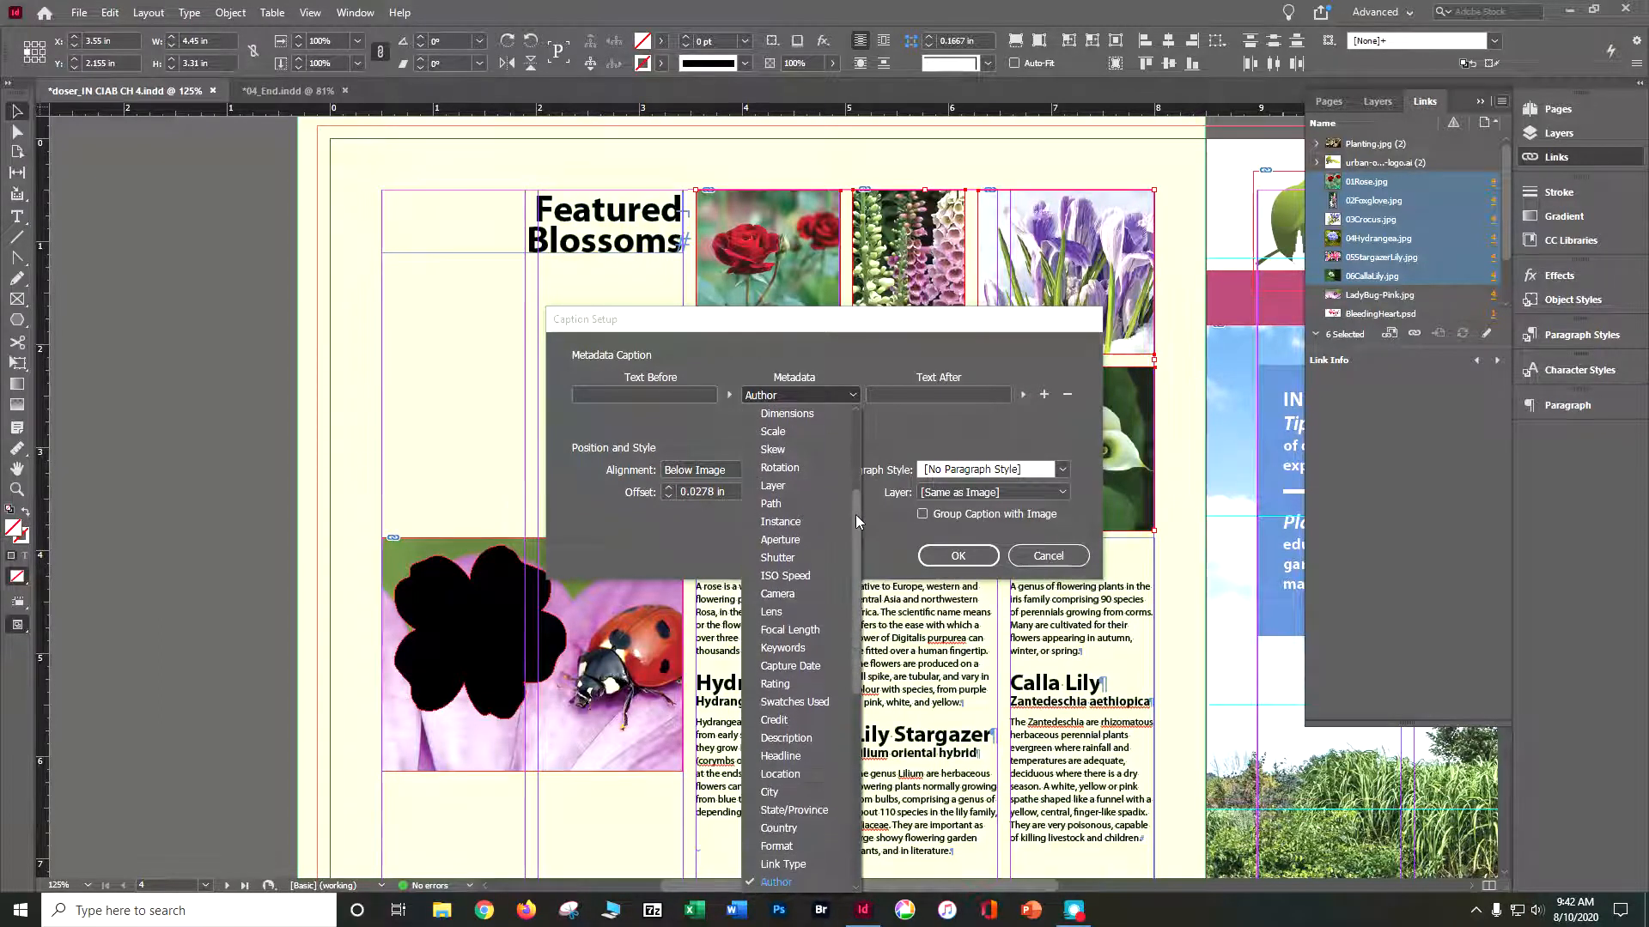
left_click(791, 738)
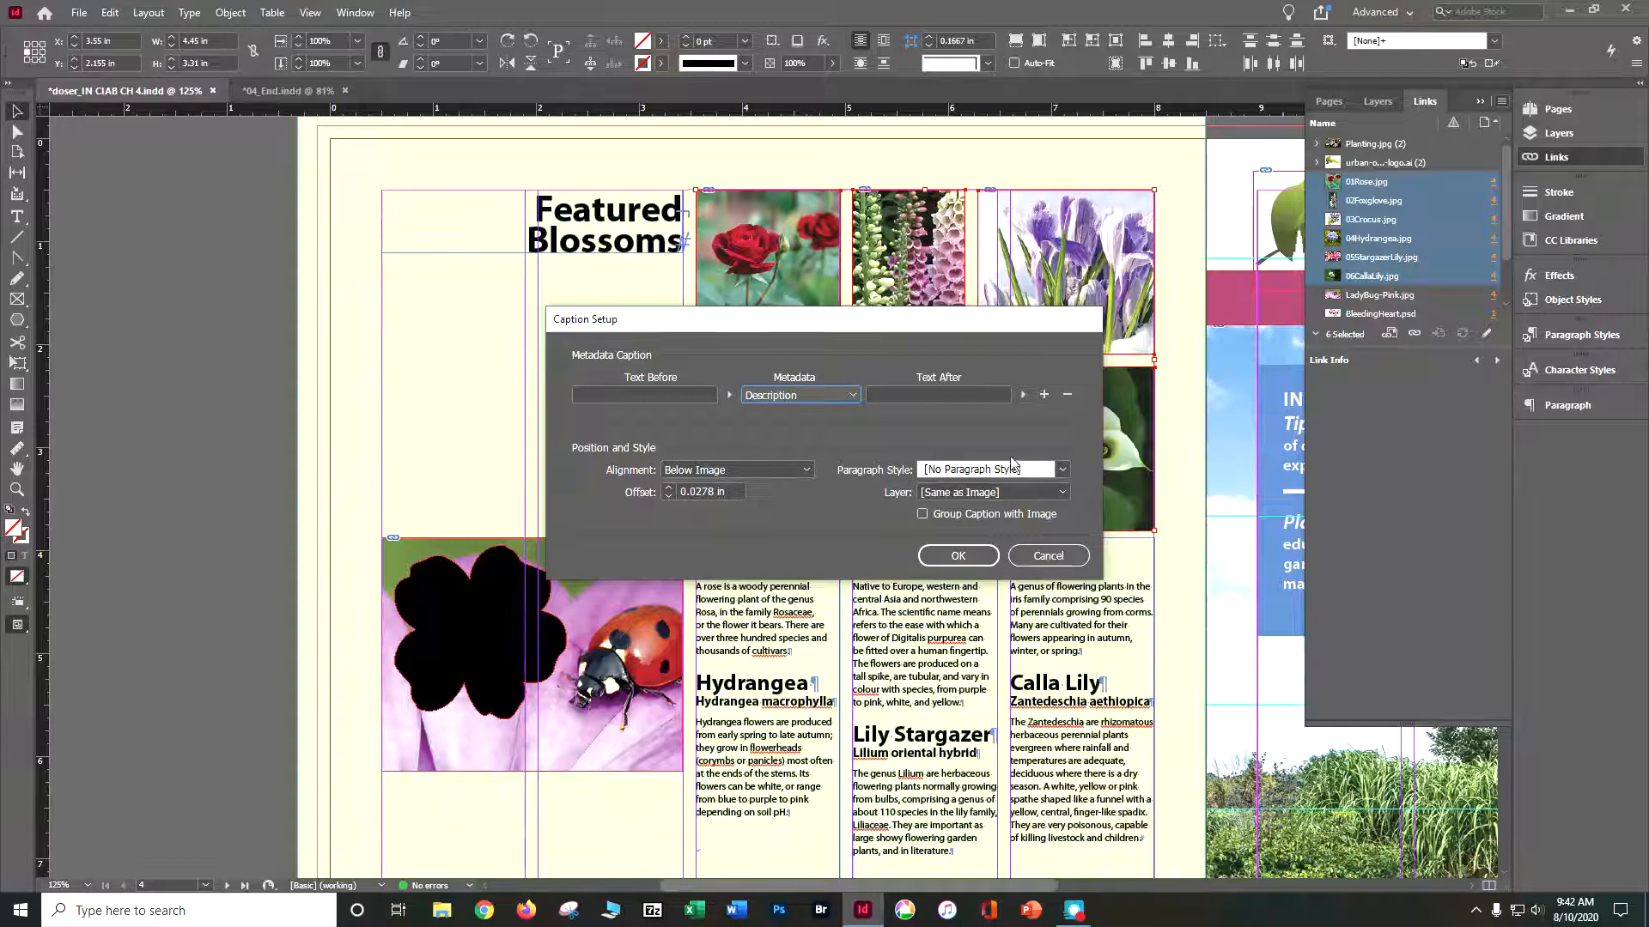
left_click(935, 396)
type("Flower")
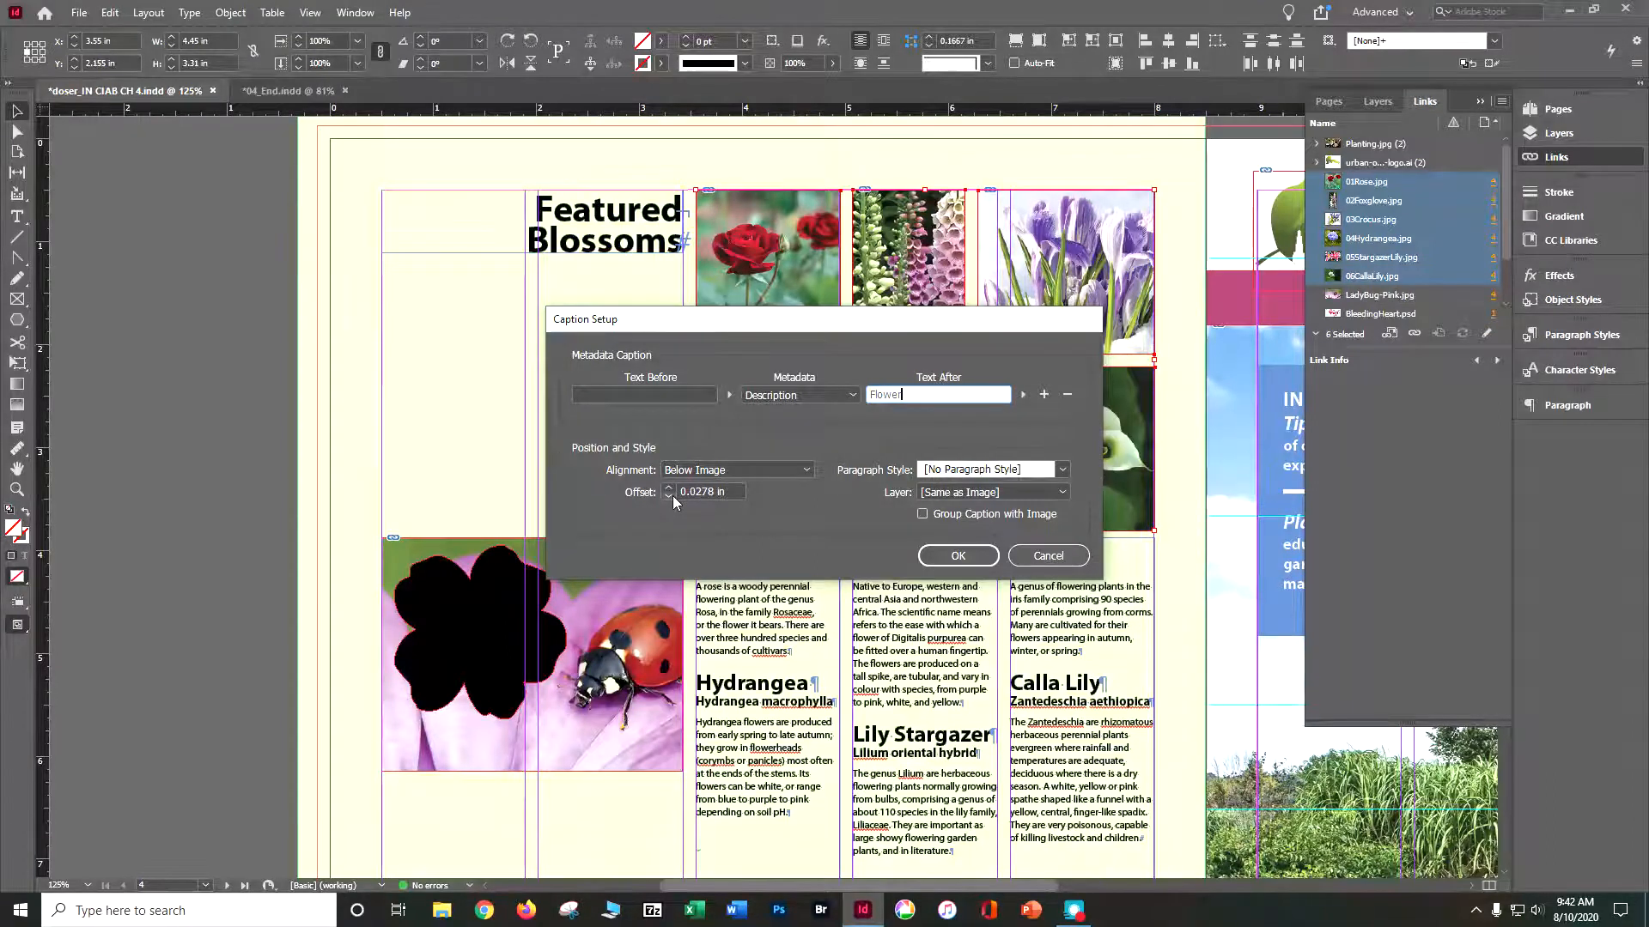
- Set the caption offset to 0.02 in and the paragraph style to Photo Credit, and apply the caption setup
left_click(718, 498)
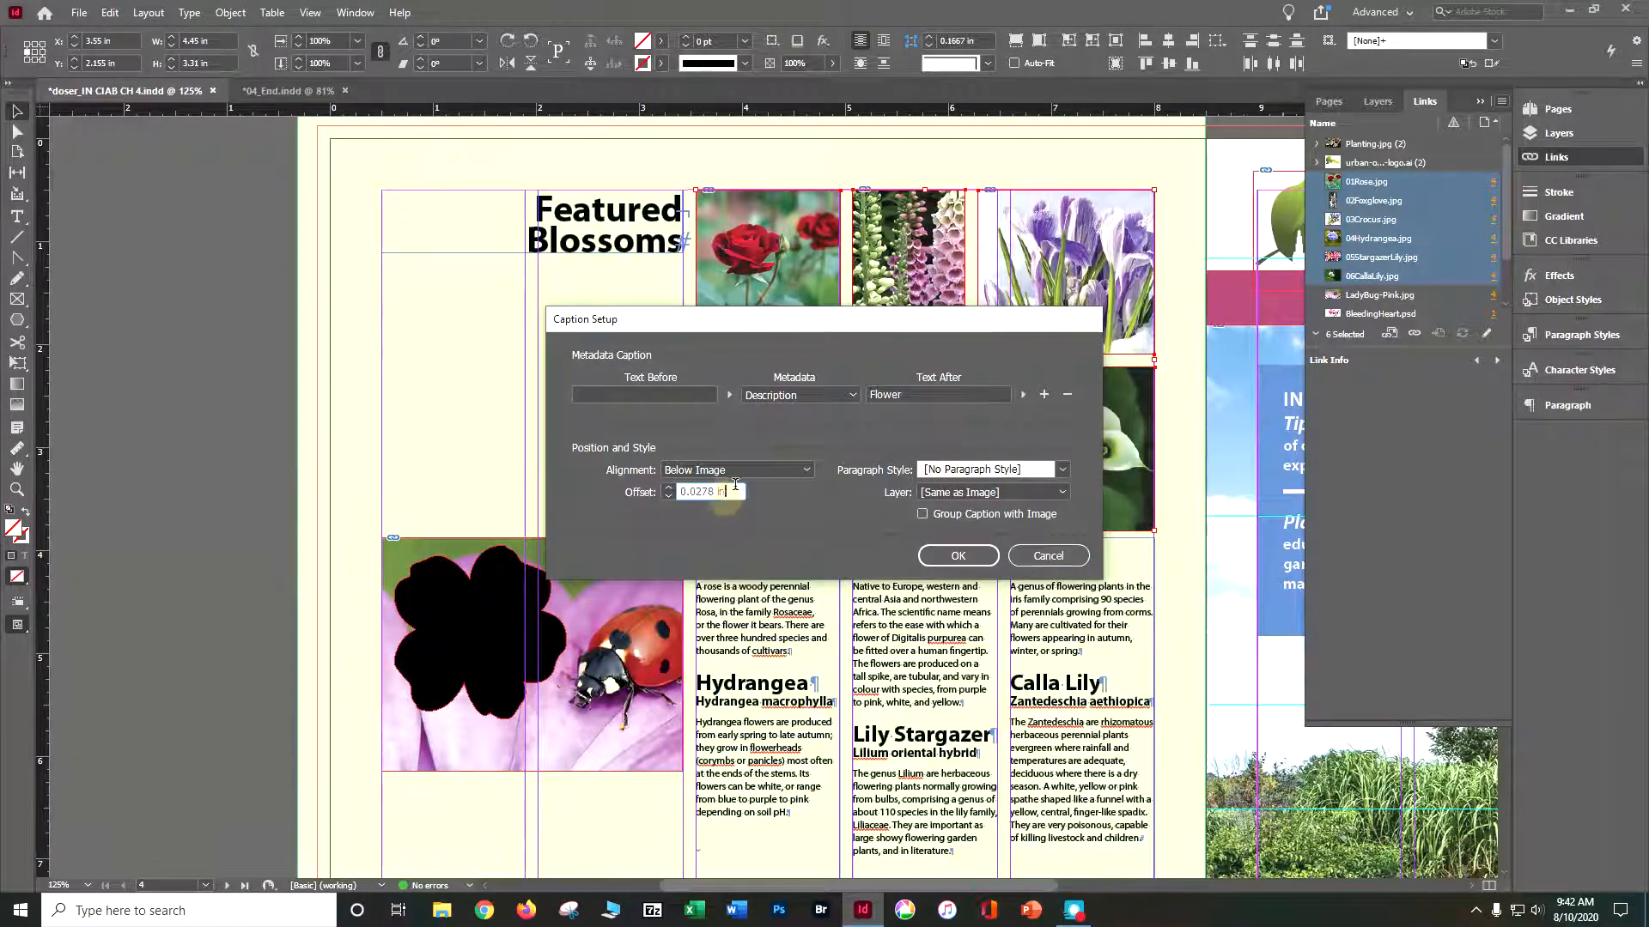
key("BackSpace")
key("BackSpace")
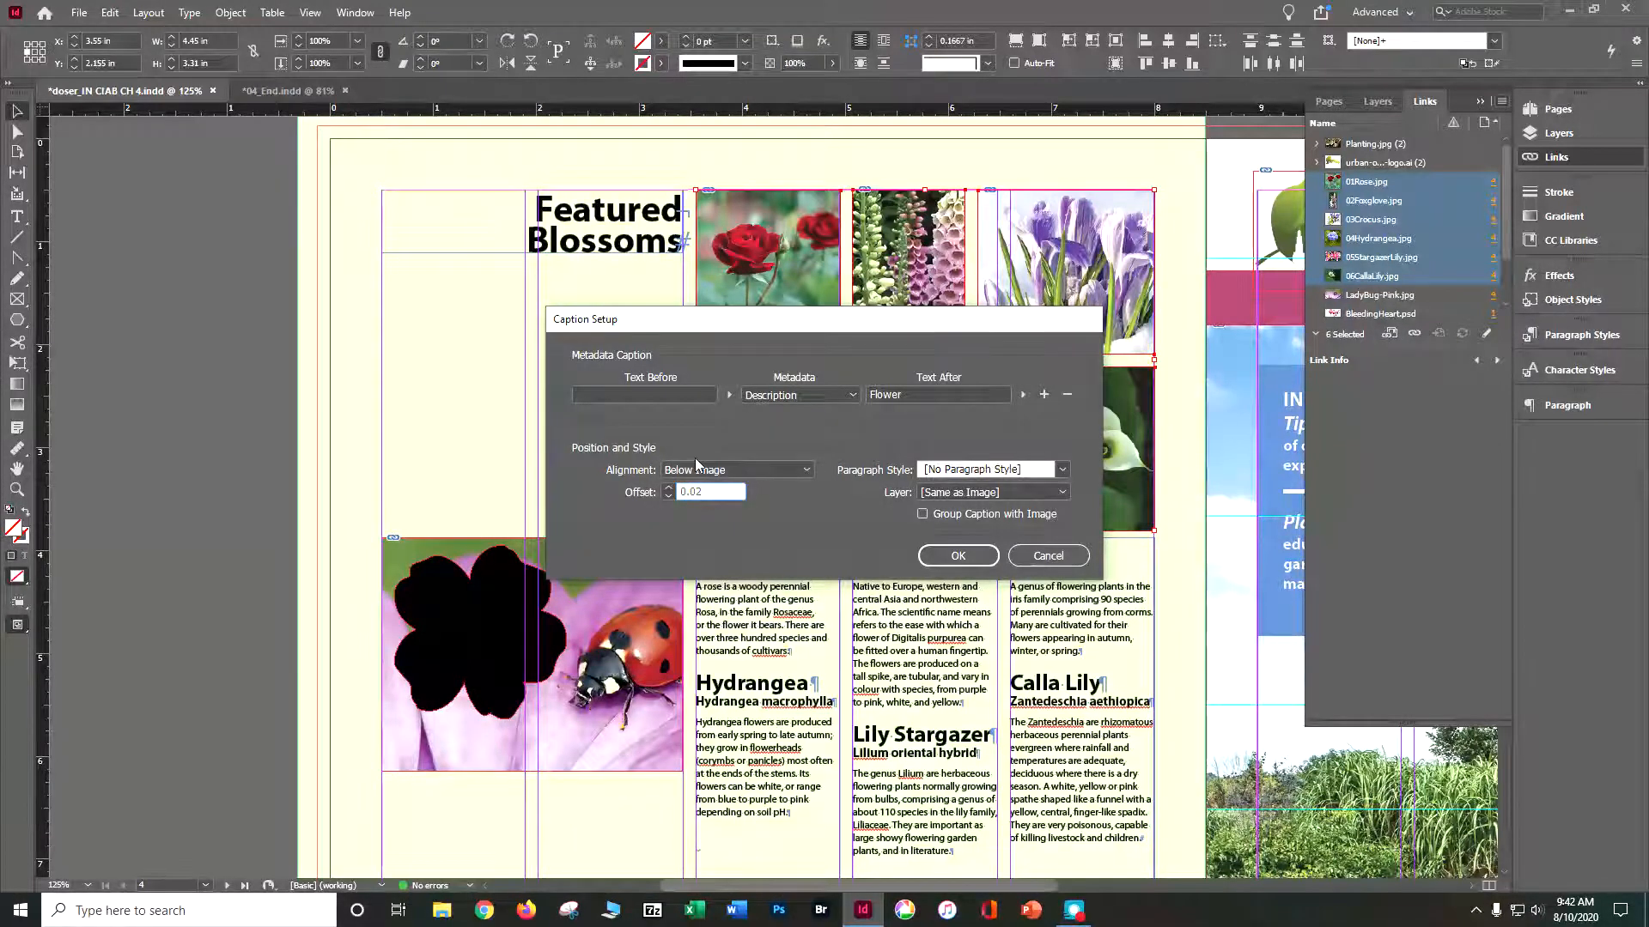
left_click(1059, 473)
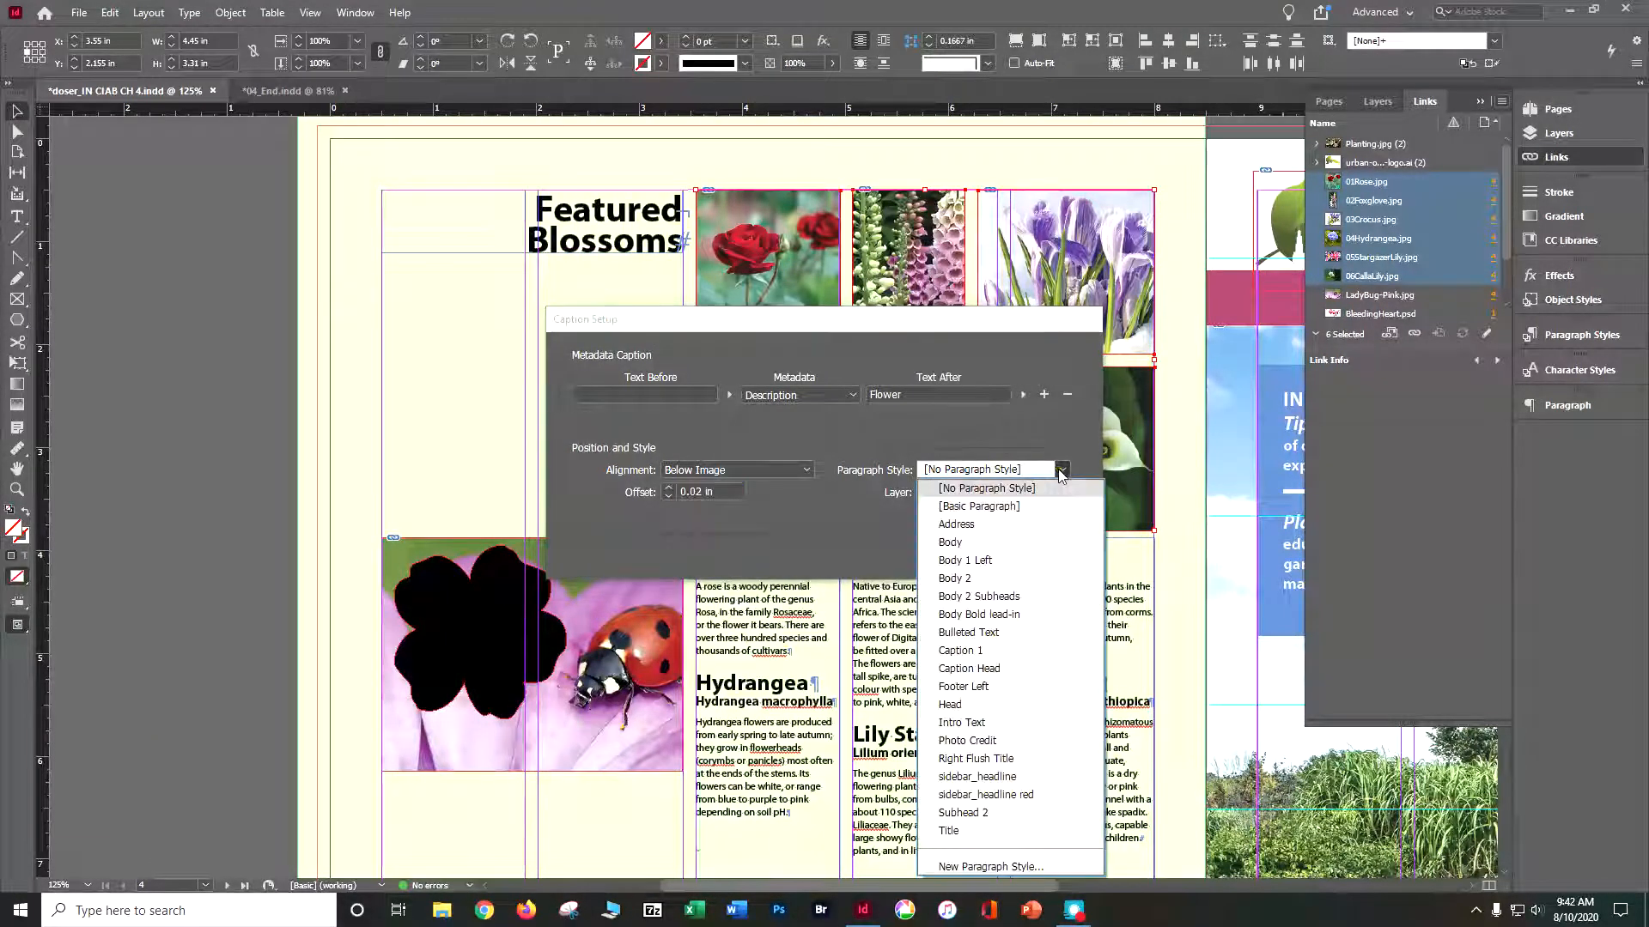
left_click(979, 740)
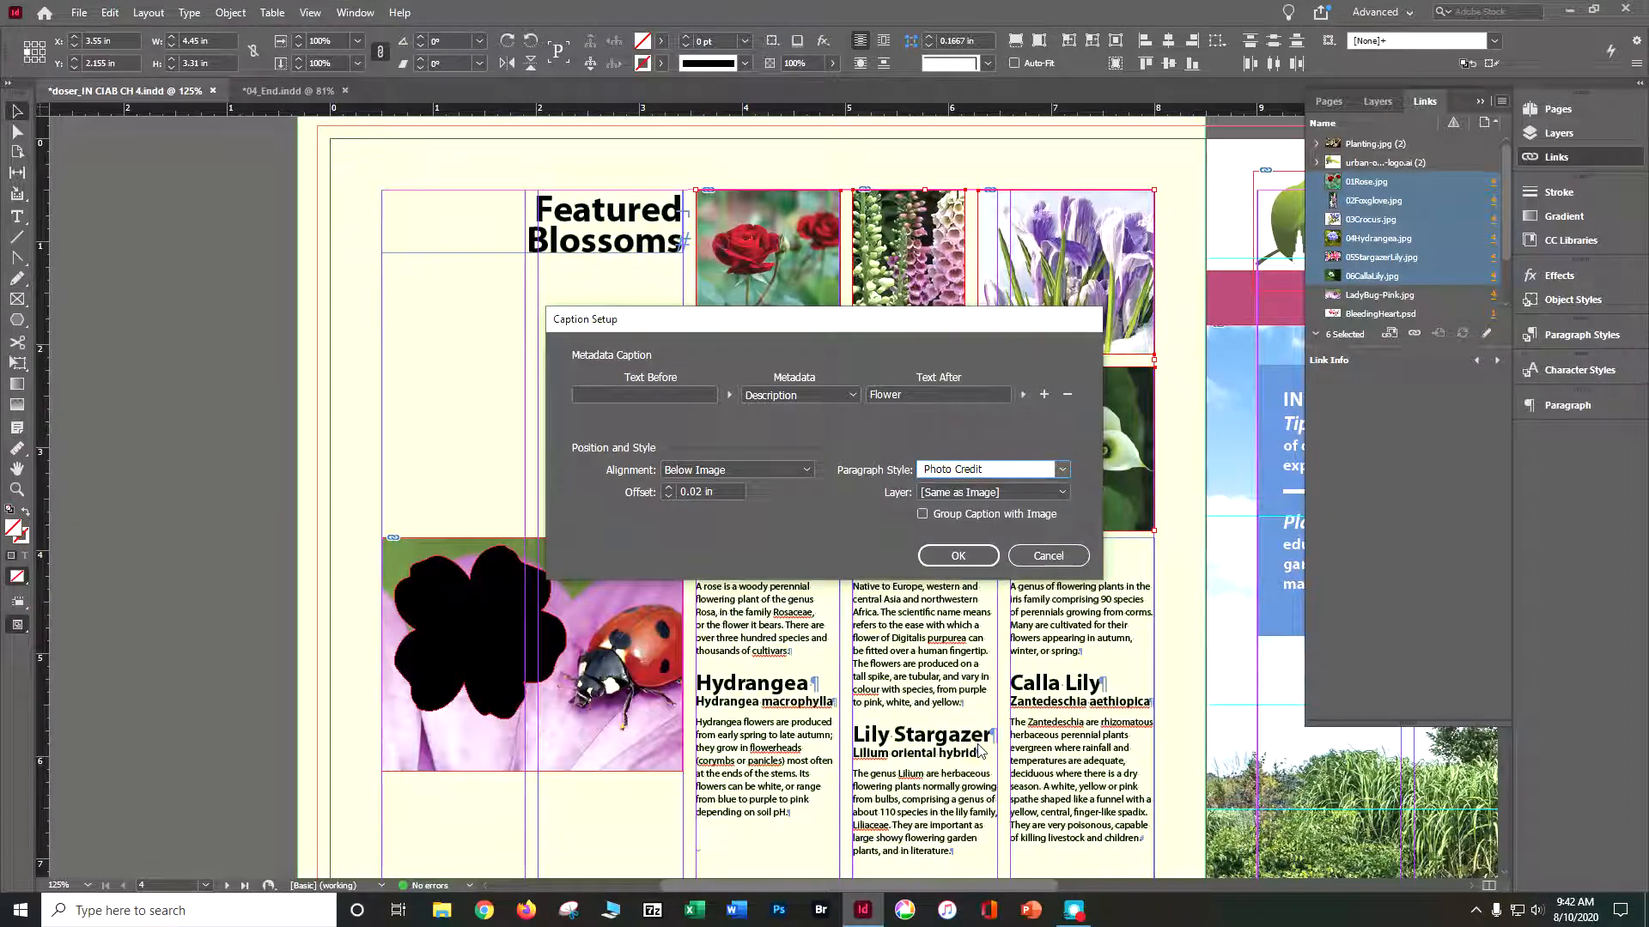
left_click(958, 556)
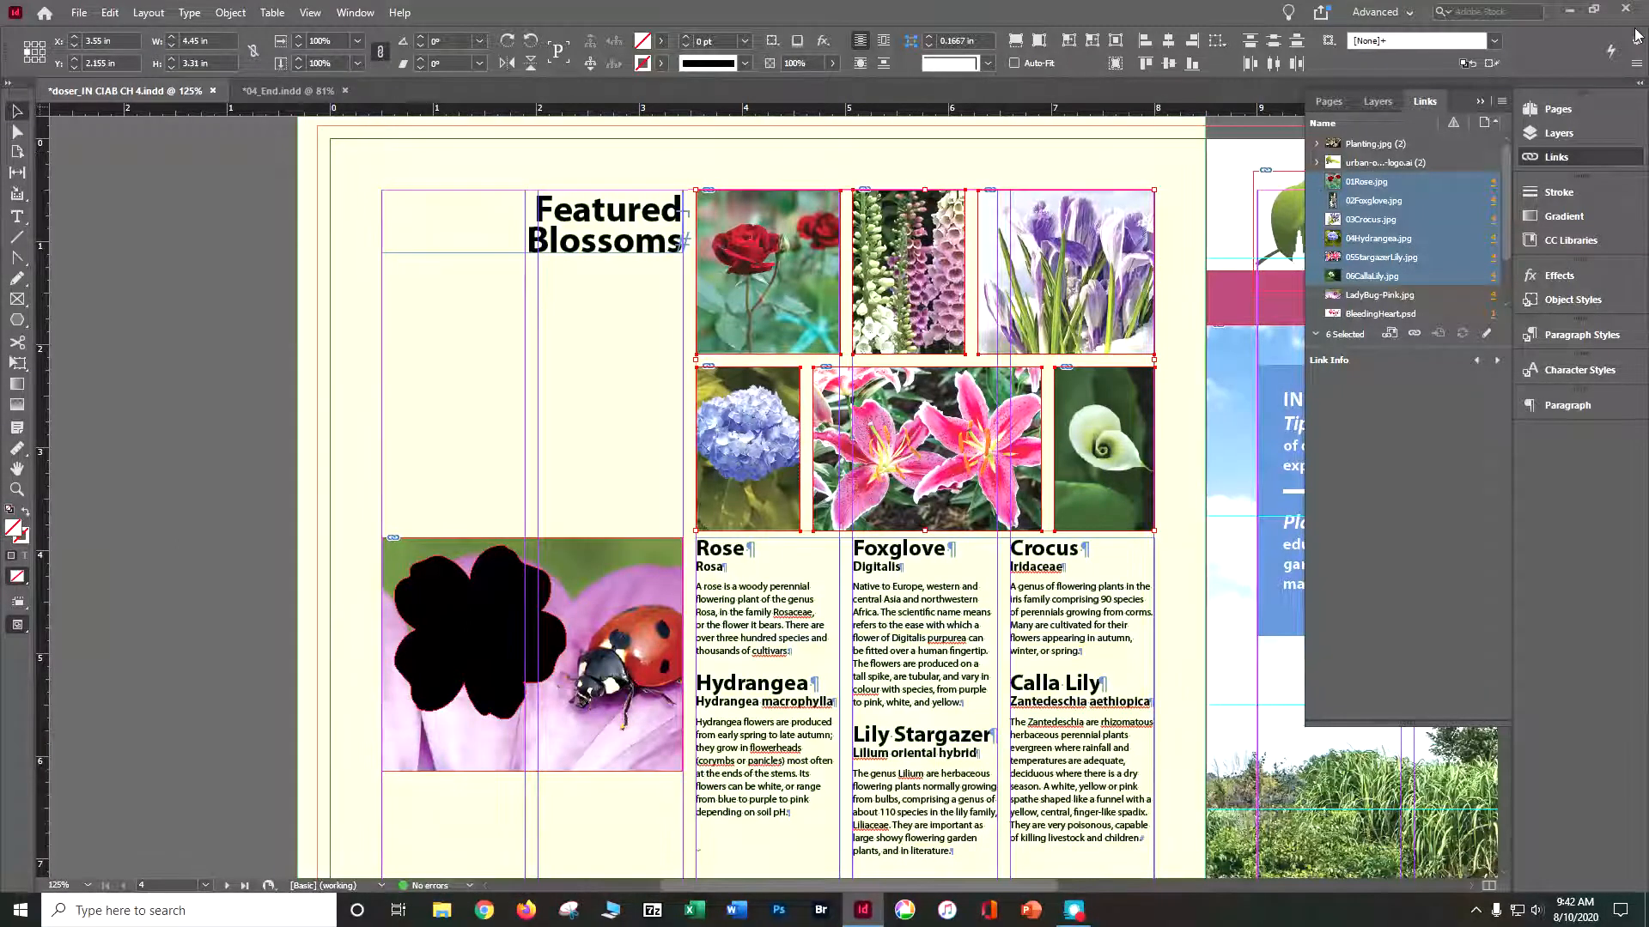
- Generate static captions for the six selected flower photos and deselect everything
left_click(1500, 101)
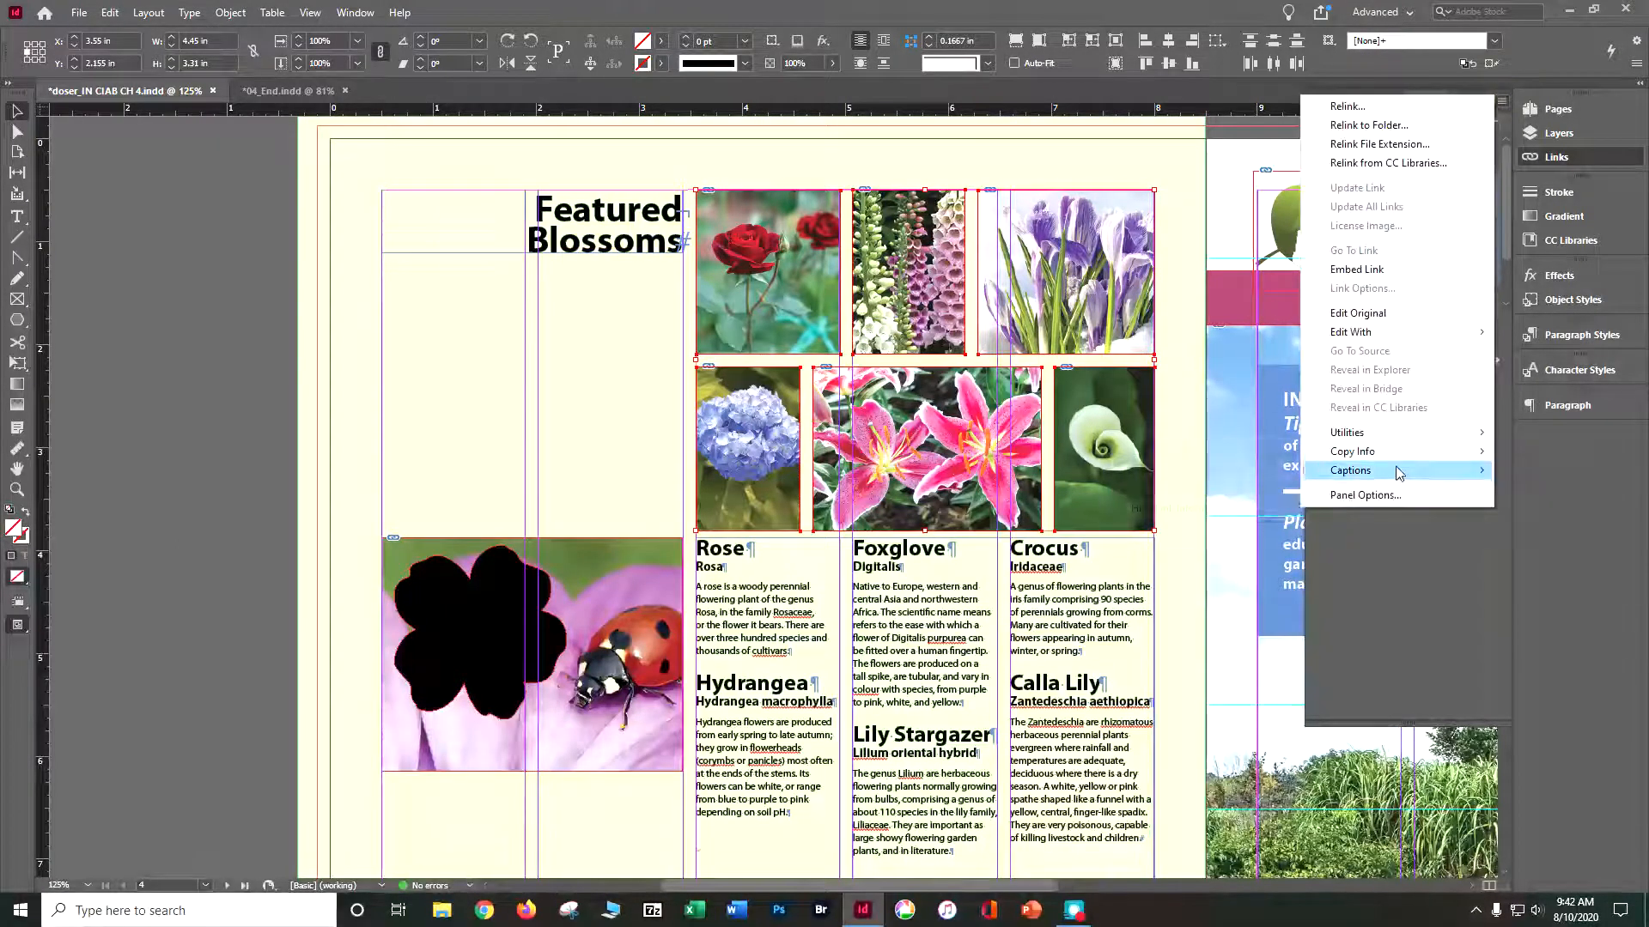
mouse_move(1398, 472)
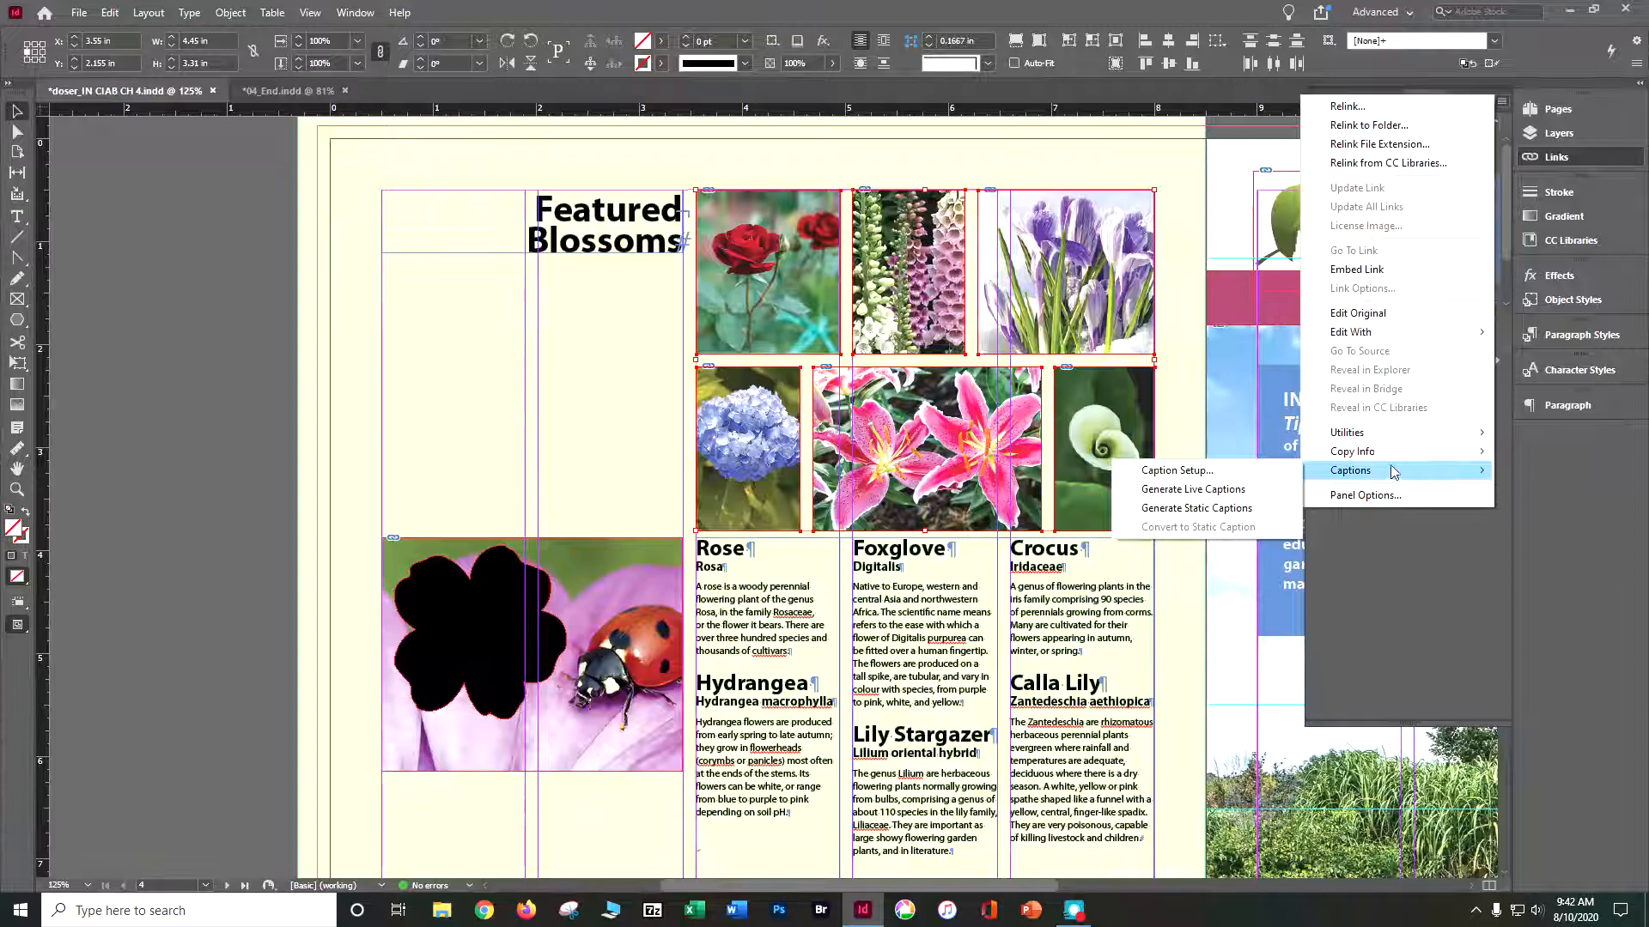
left_click(1256, 509)
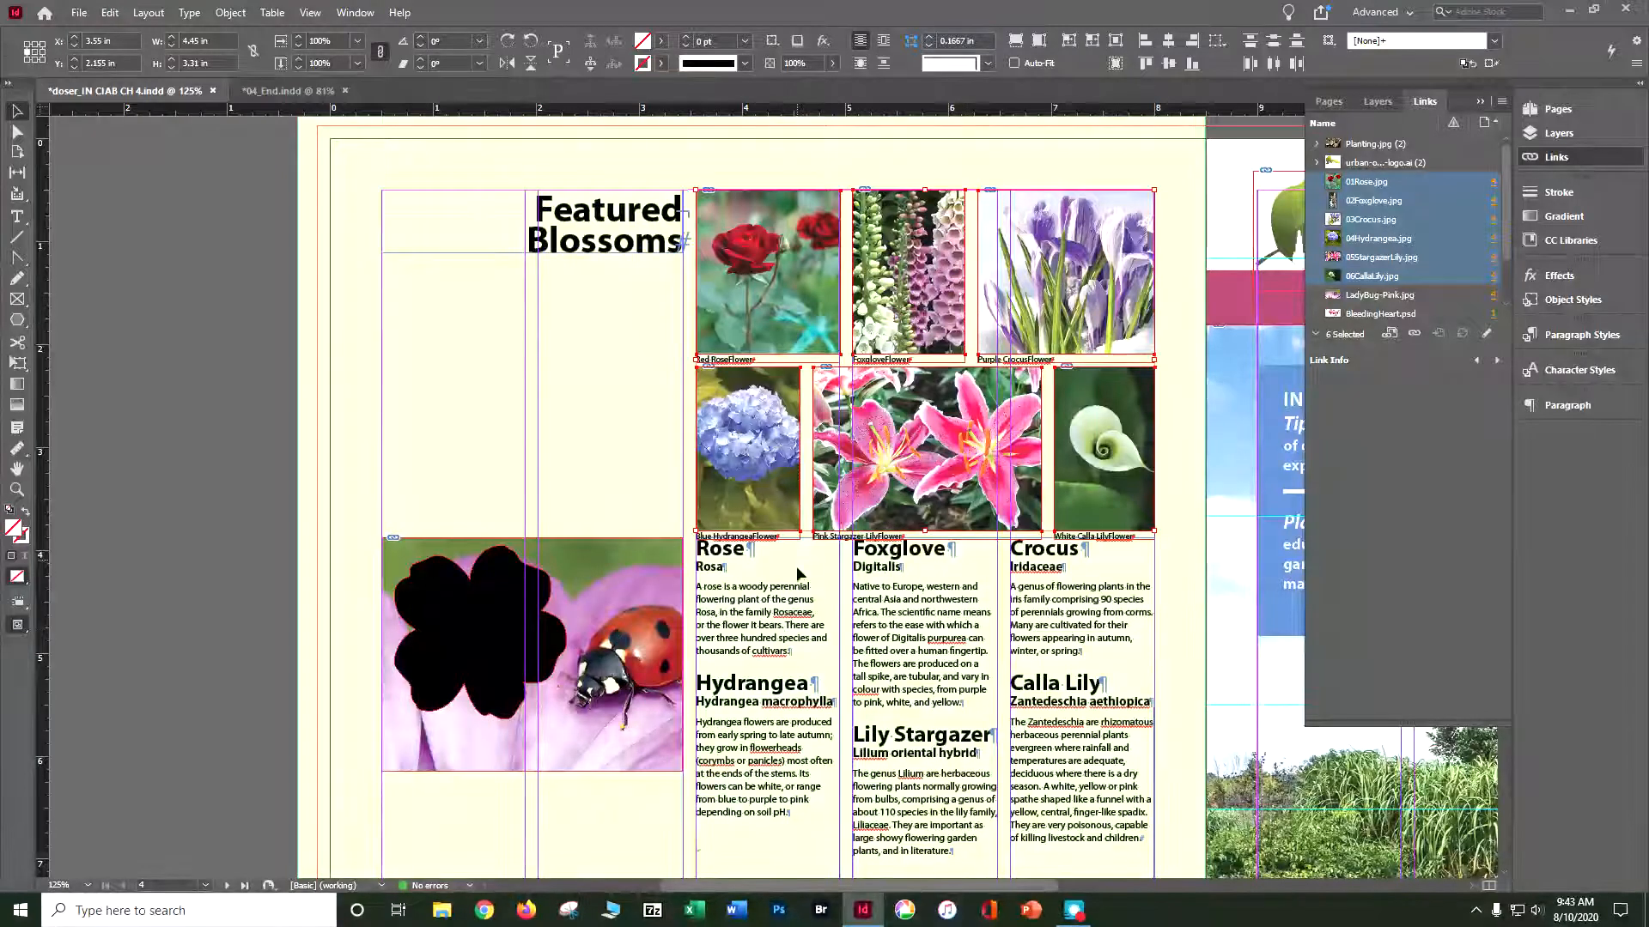
key("ctrl+shift+a")
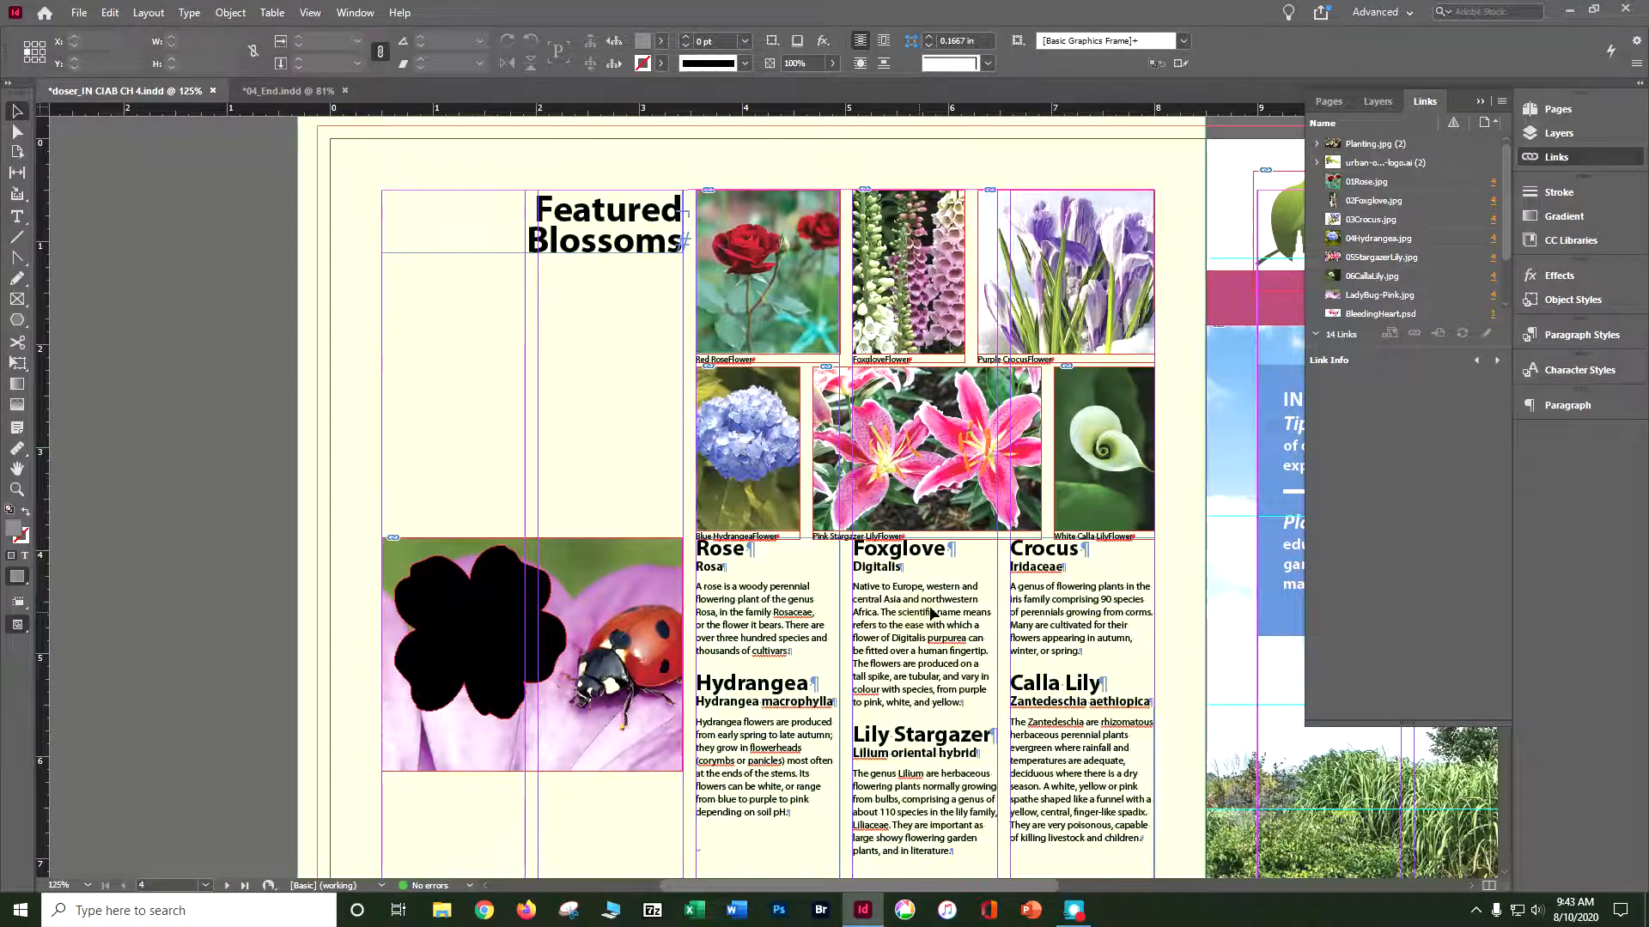
- Unlock the Text layer and nudge the three-column flower text frame down about 0.18 in, clear of the photo captions
scroll(919, 610, "down", 3)
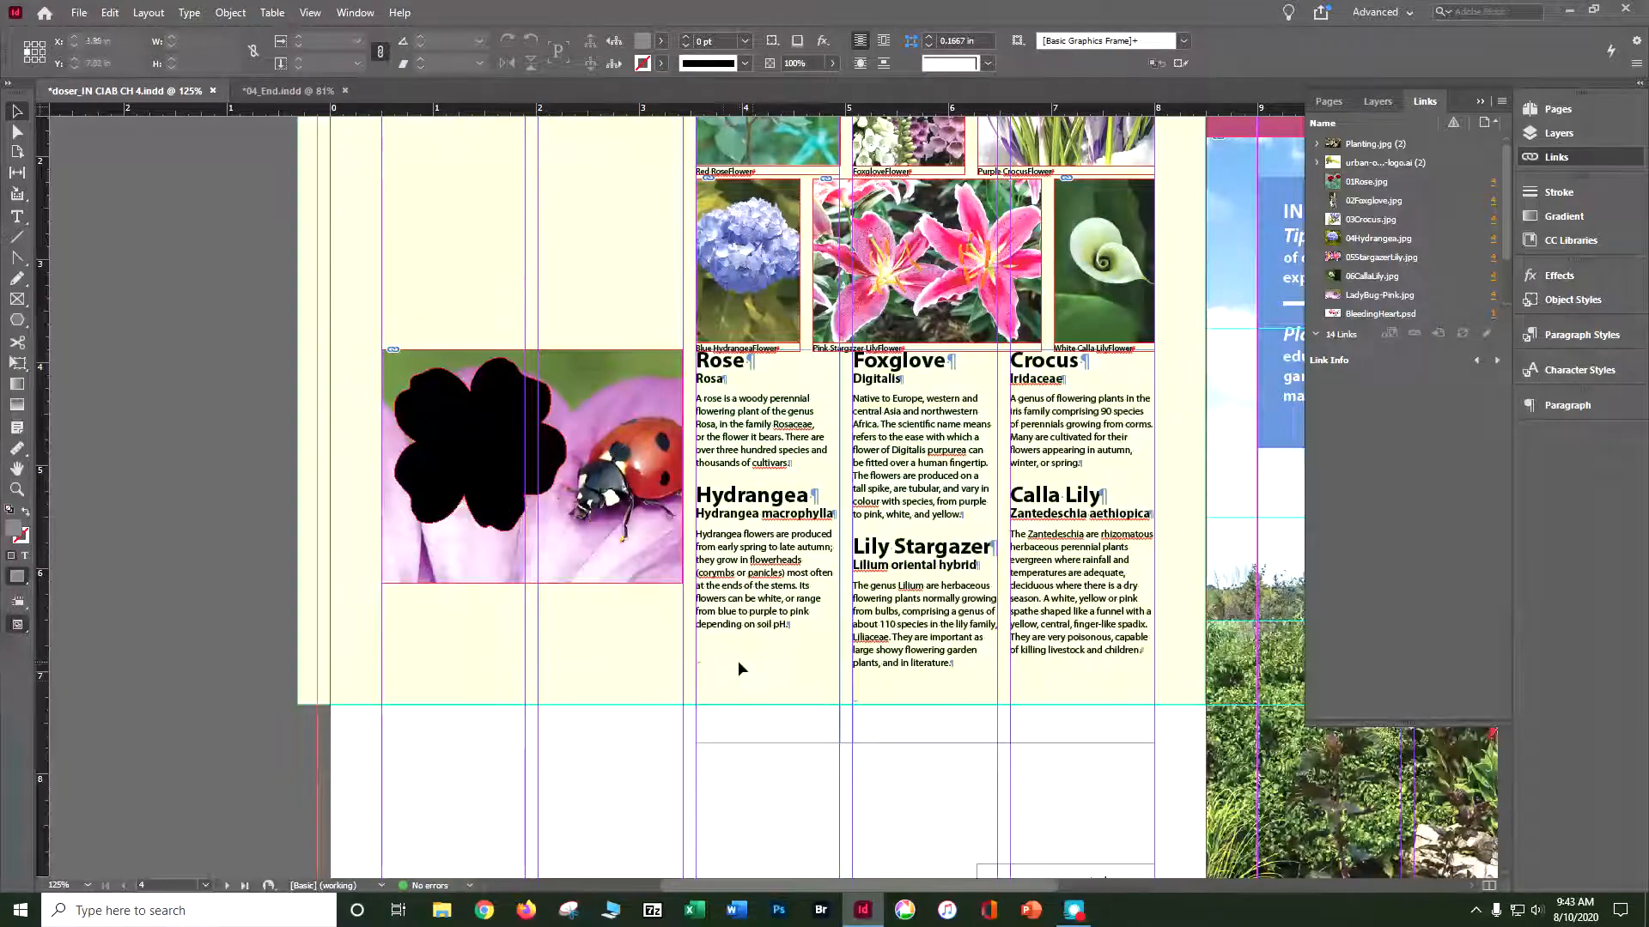
left_click(1378, 101)
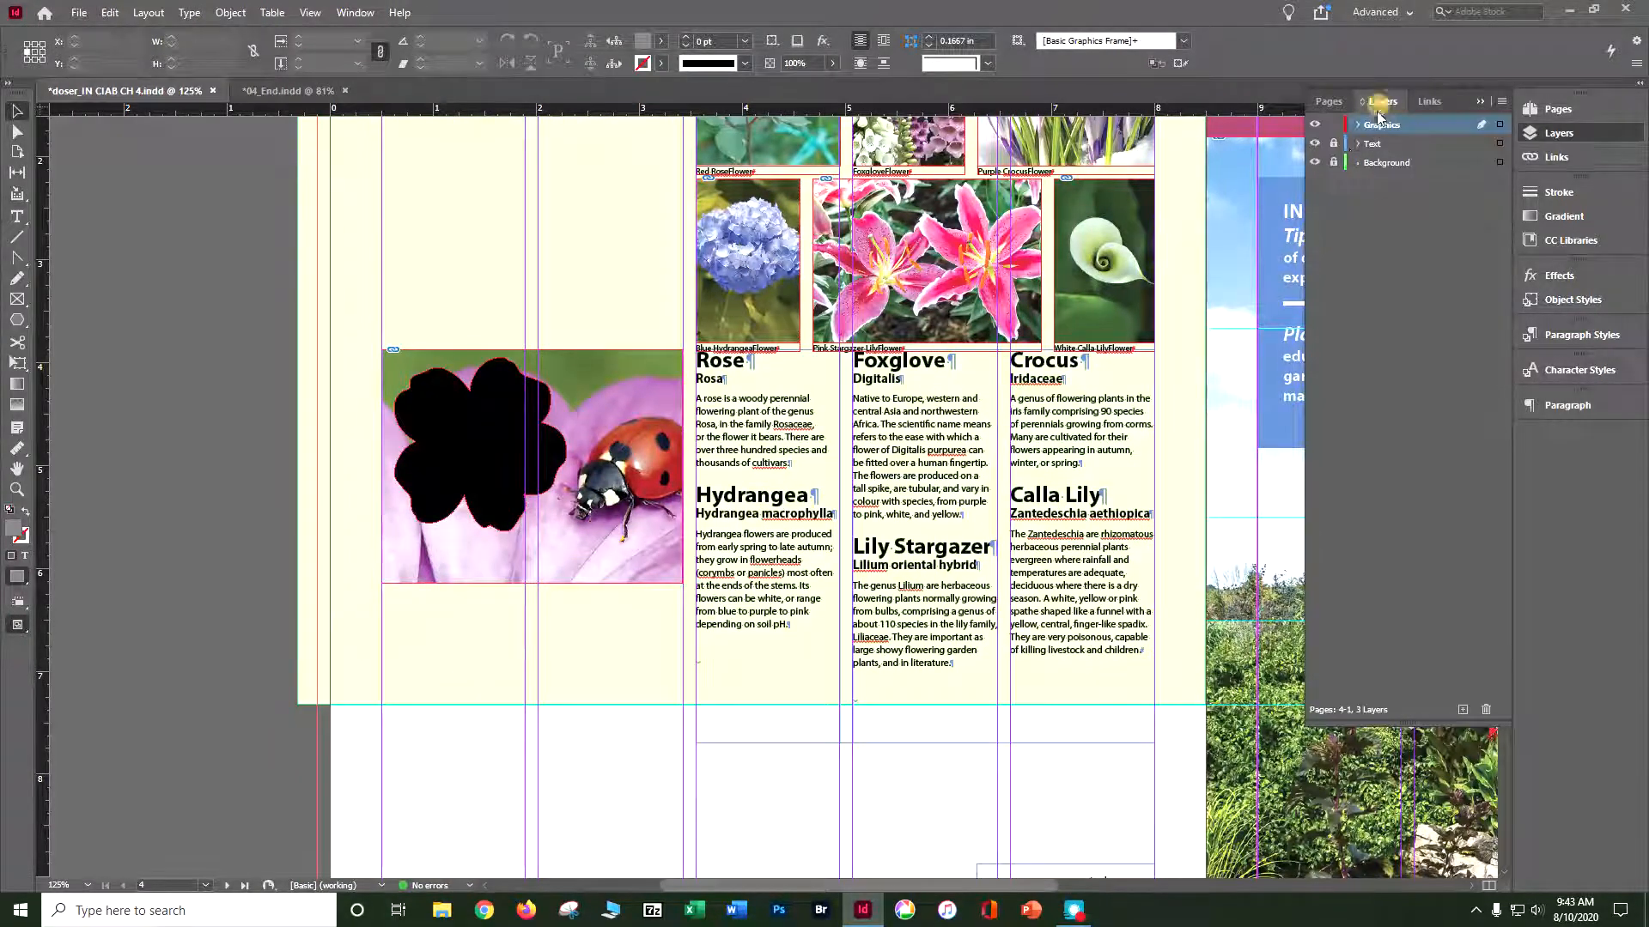
left_click(936, 538)
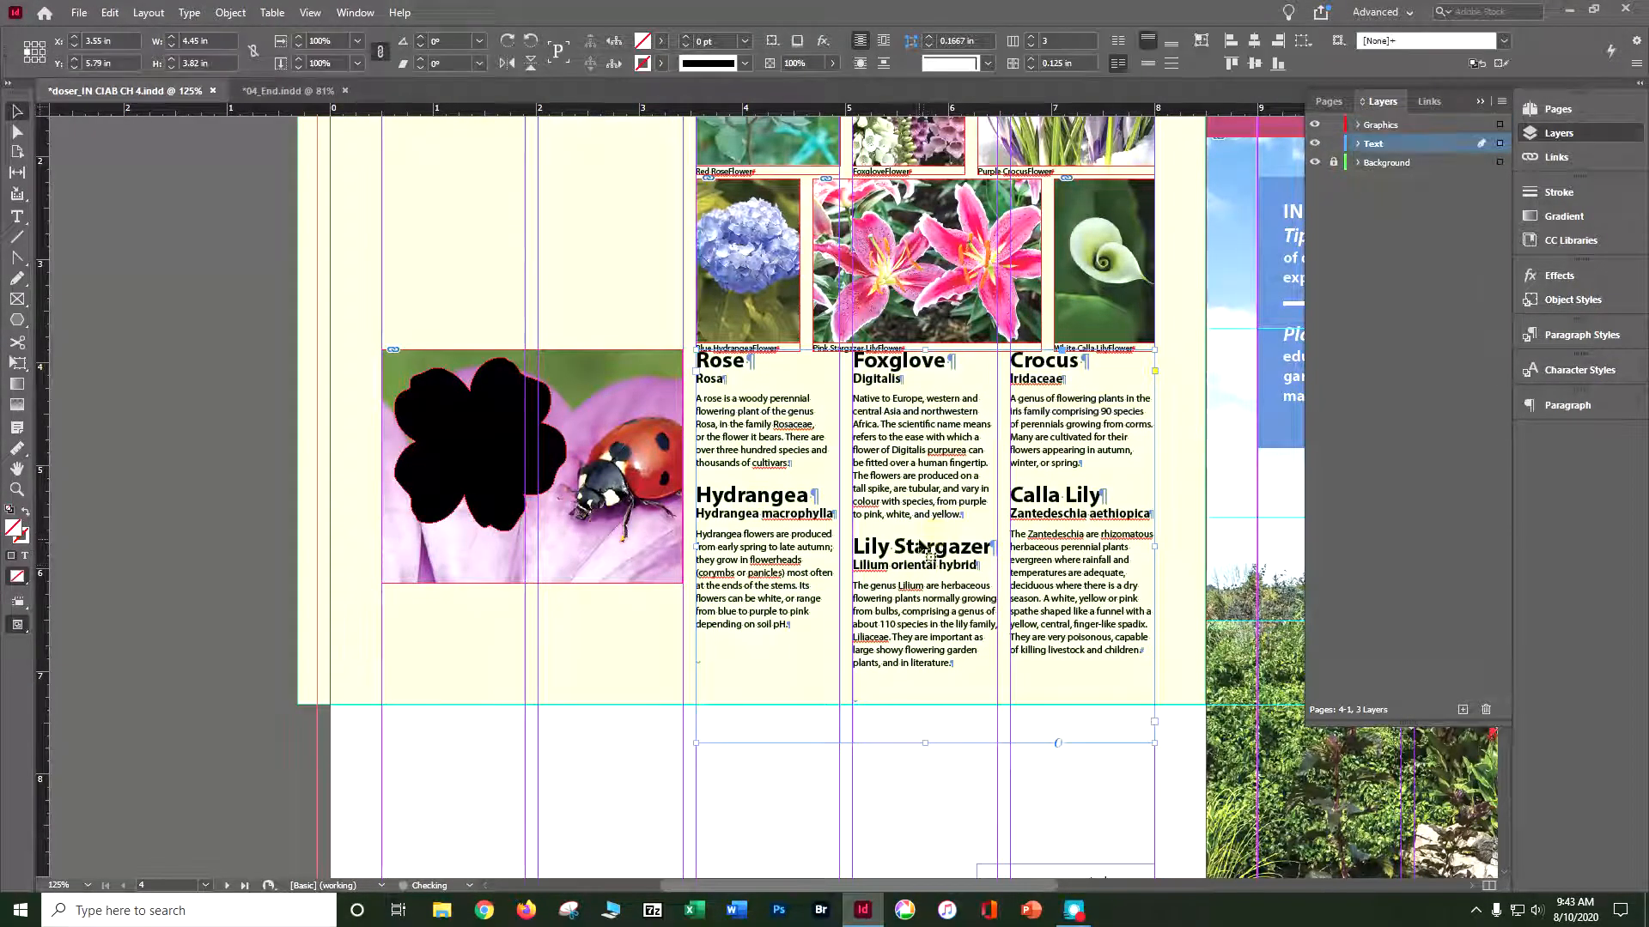
left_click_drag(948, 433, 949, 435)
key("Down")
key("Down")
key("Down")
key("Down")
key("Down")
key("Down")
key("Down")
key("Down")
key("Down")
key("Down")
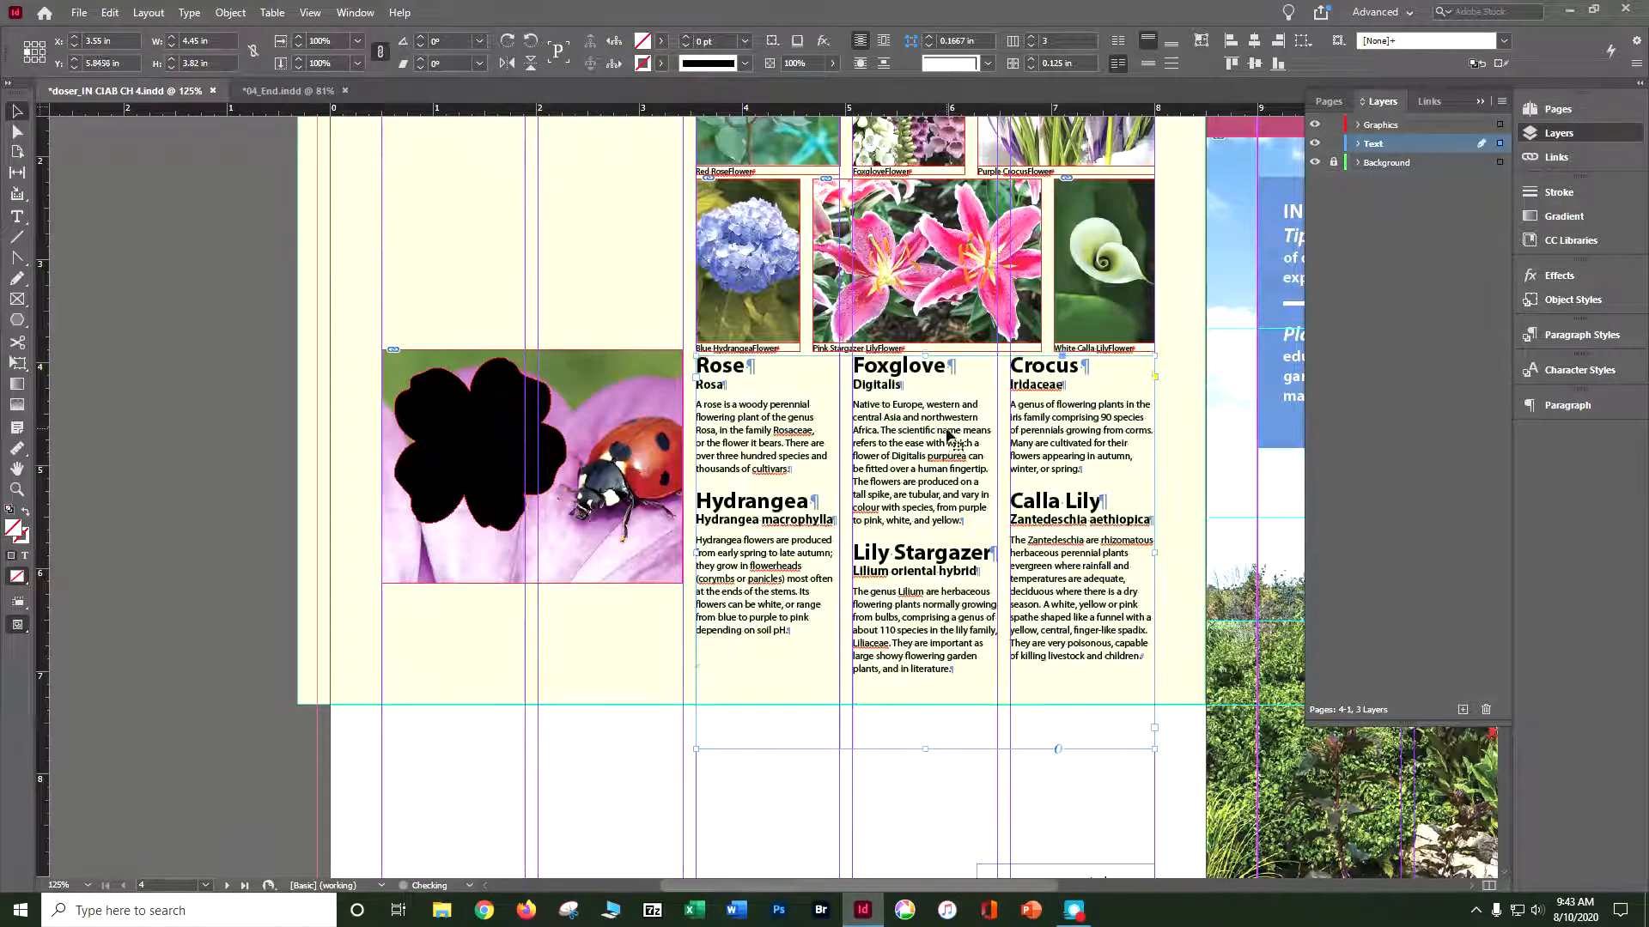
key("Down")
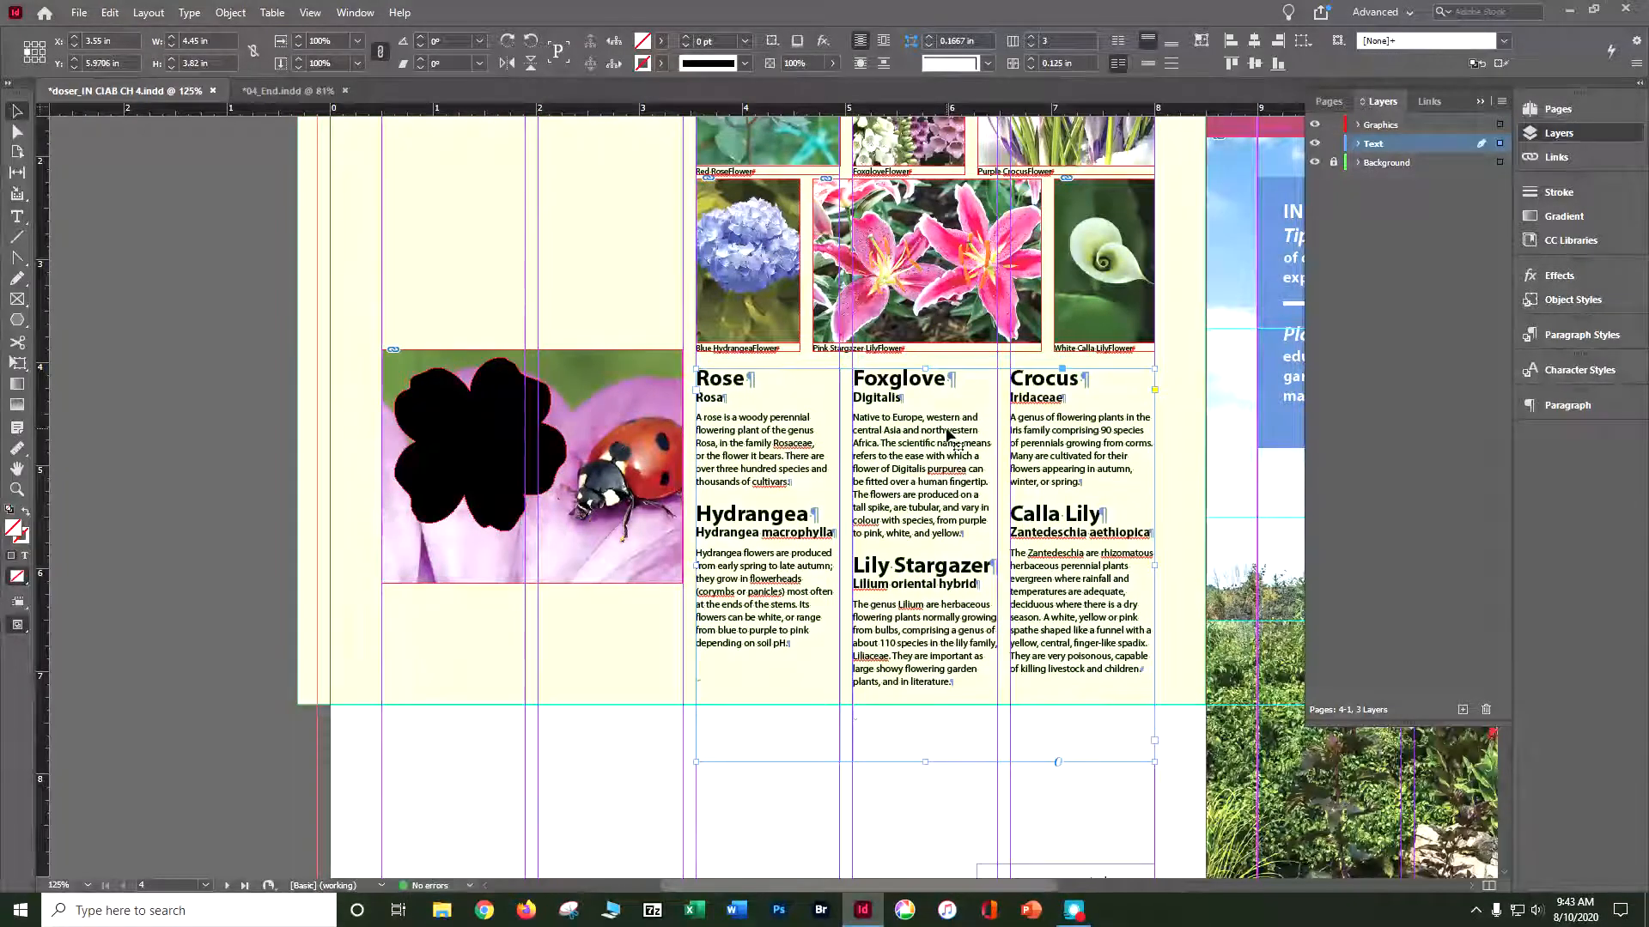